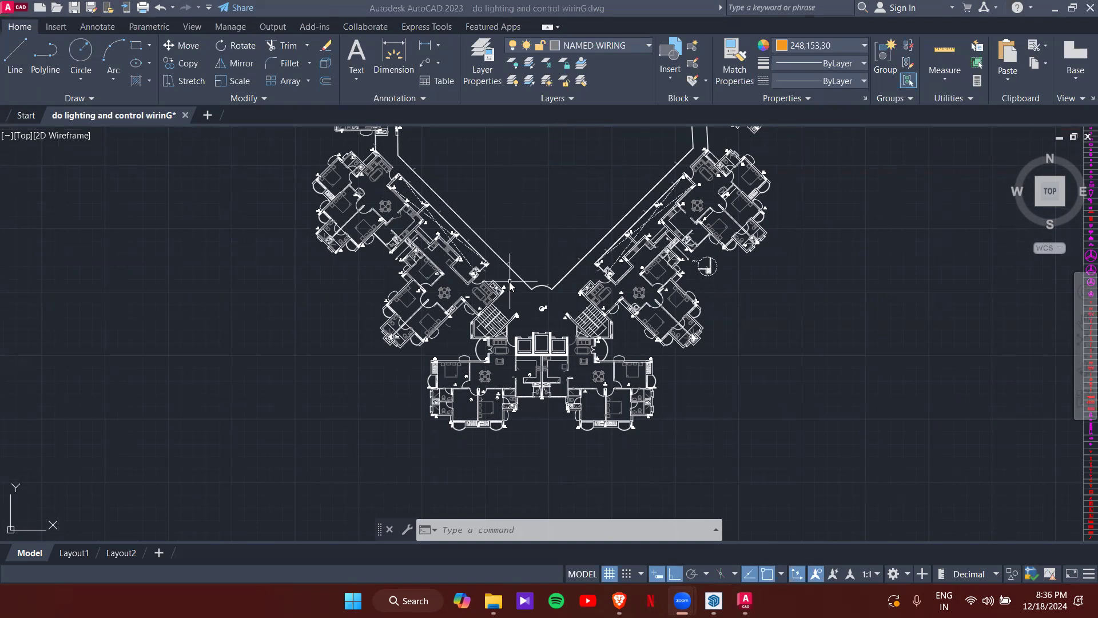
- Zoom out to show the whole floor plan with the fixture schedule on the right
scroll(510, 281, down, 5)
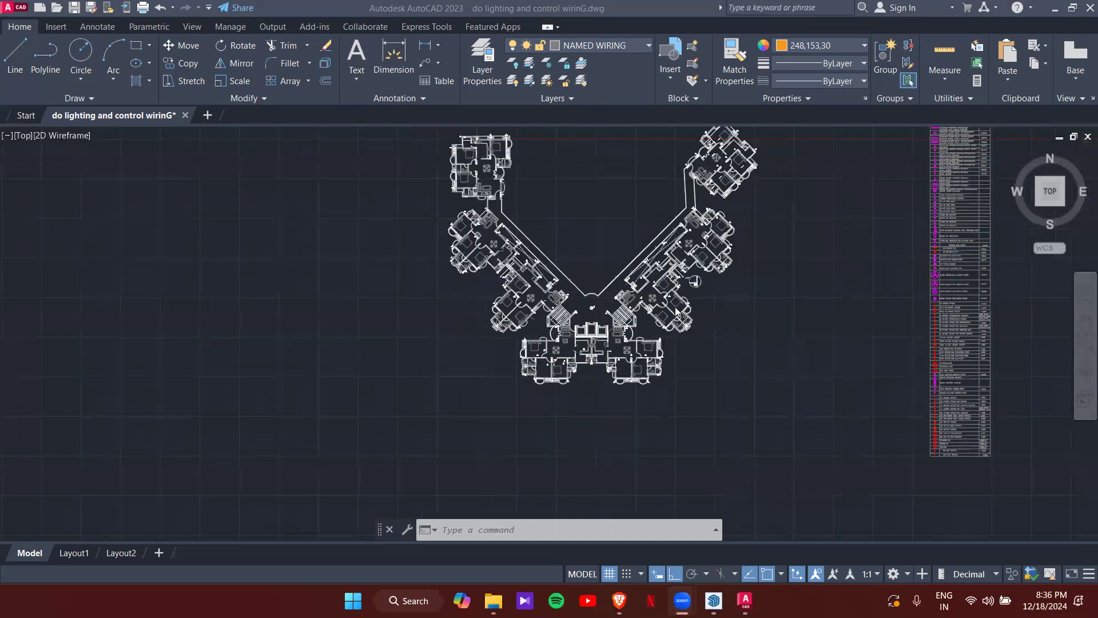
middle_drag(765, 247, 677, 299)
- Zoom and pan onto the top of the fixture schedule table
scroll(712, 187, up, 6)
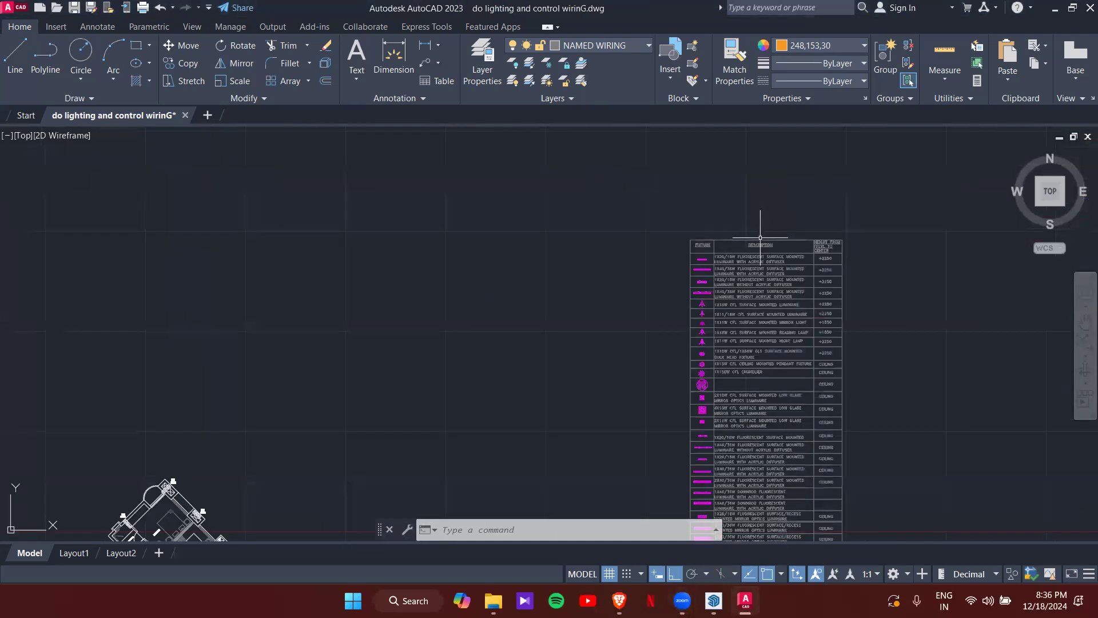
scroll(748, 274, up, 6)
middle_drag(686, 221, 361, 237)
scroll(413, 221, down, 4)
middle_drag(436, 242, 436, 247)
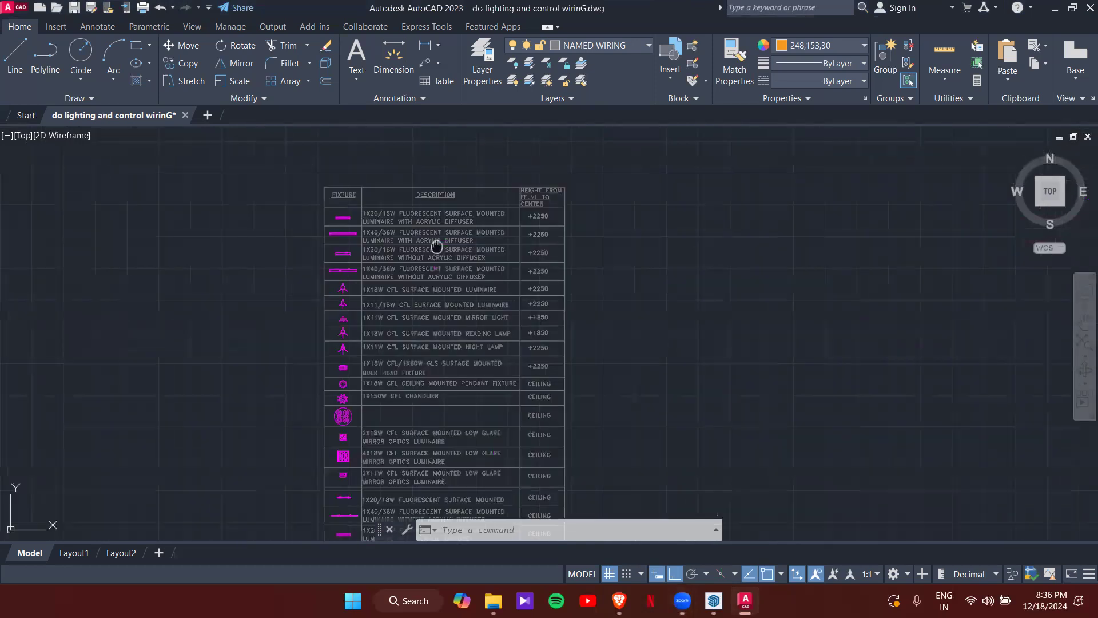
scroll(417, 197, up, 2)
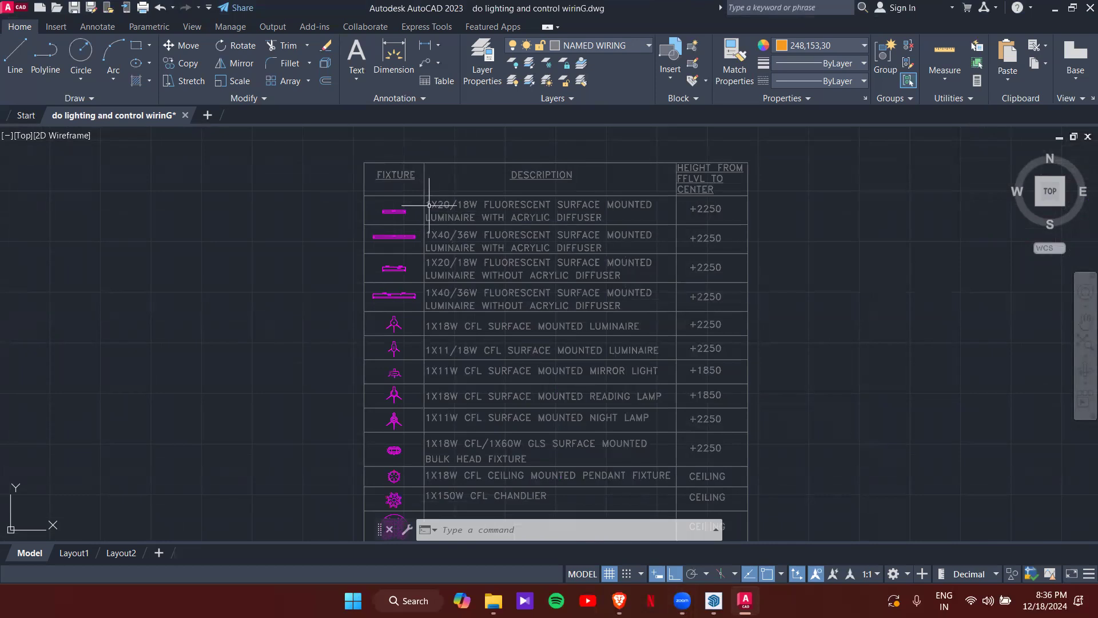
scroll(393, 220, up, 4)
- Select the first three fluorescent luminaire symbols, then clear the selection
click(396, 198)
click(408, 258)
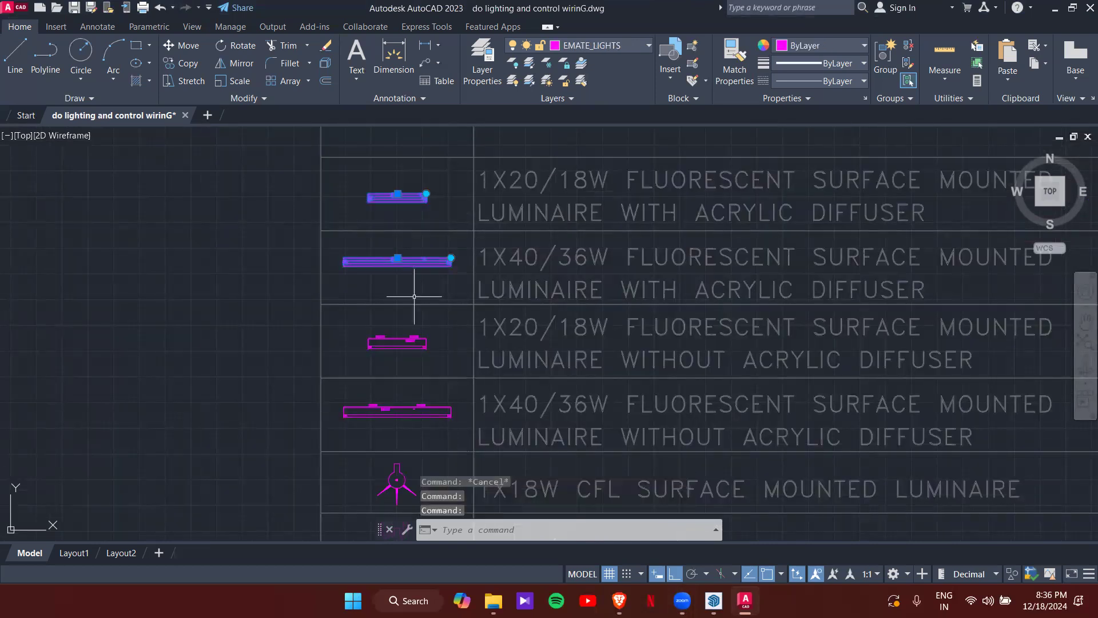
click(410, 349)
key(Escape)
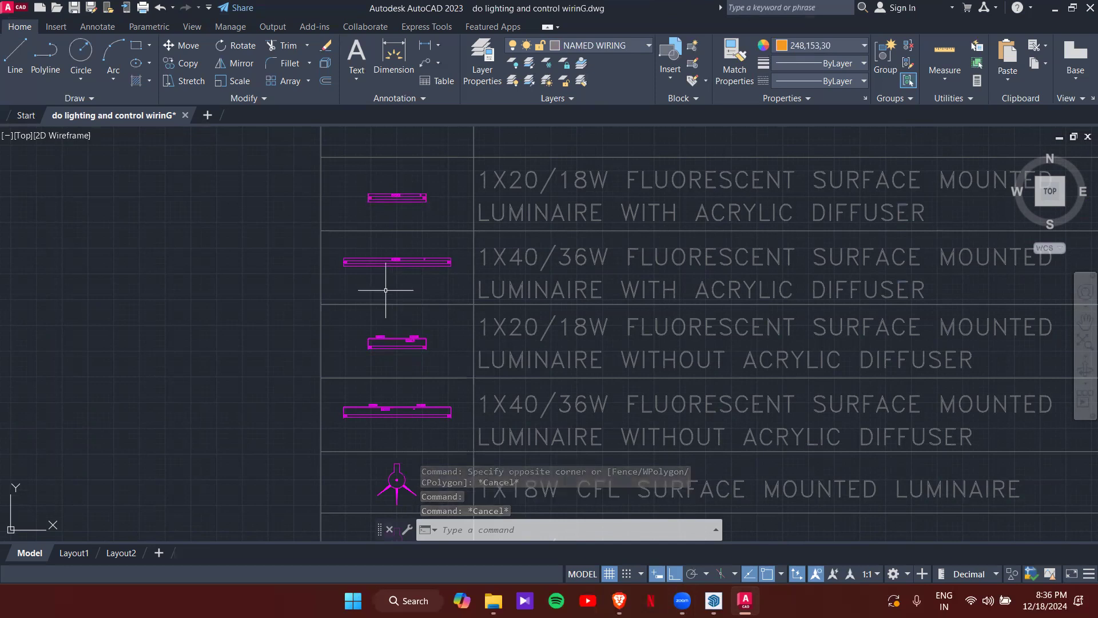
scroll(386, 290, down, 2)
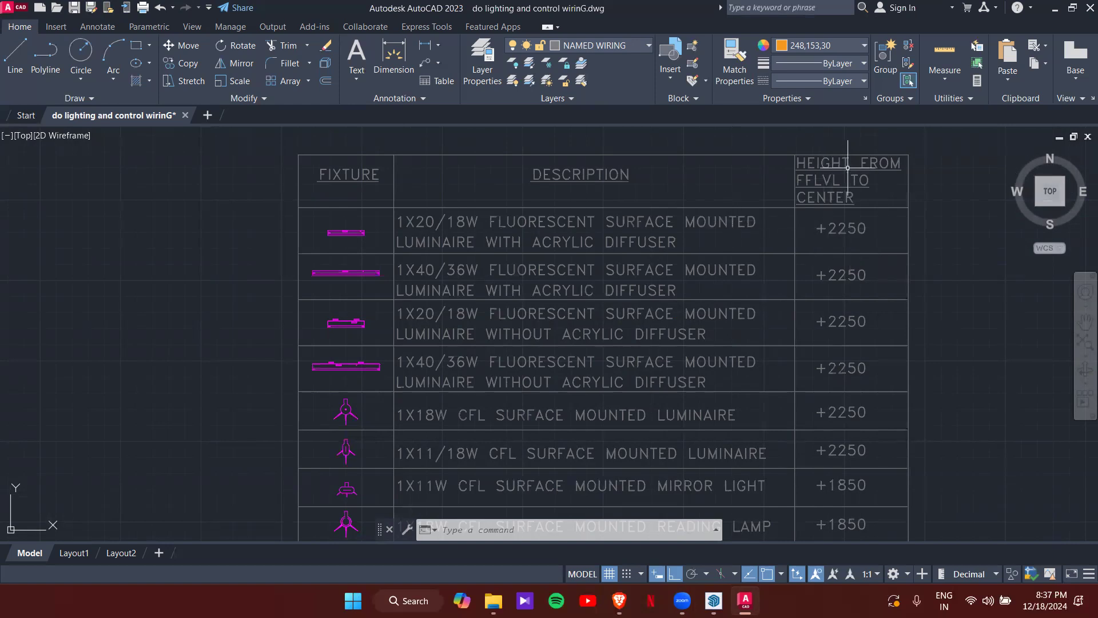
- Zoom around the schedule and pan down to the lower CFL luminaire rows
scroll(332, 236, up, 5)
scroll(343, 238, down, 8)
scroll(656, 232, up, 4)
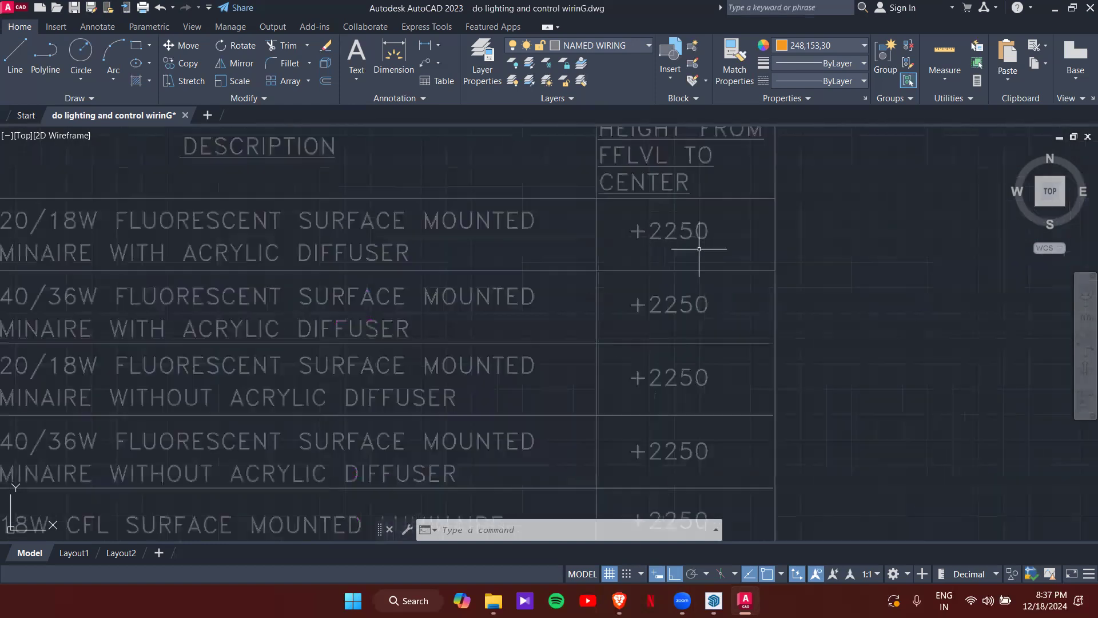
scroll(703, 245, down, 4)
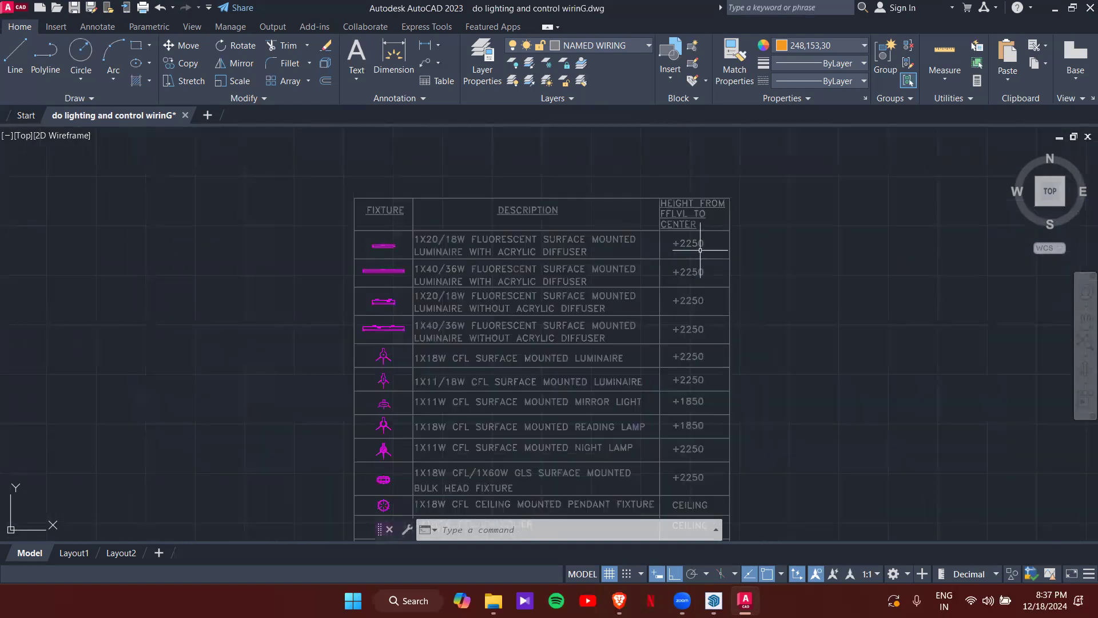
scroll(700, 250, up, 2)
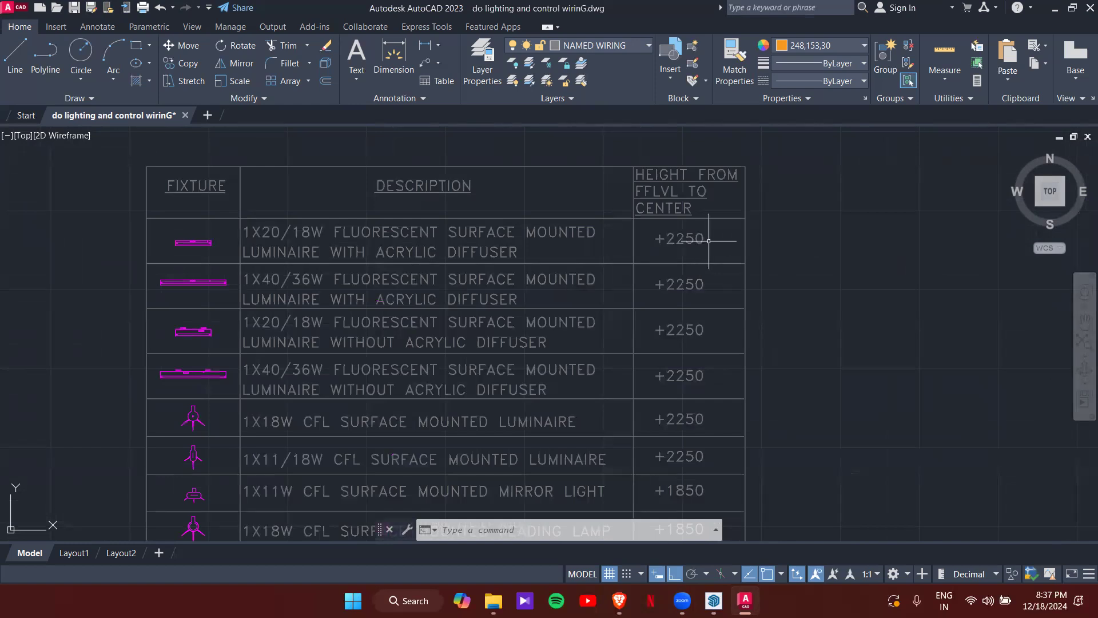
scroll(309, 395, down, 3)
mouse_move(306, 402)
middle_down()
mouse_move(361, 229)
mouse_move(358, 390)
middle_up()
- Continue down to the ceiling fixture and low glare mirror optics luminaire rows
scroll(337, 229, up, 2)
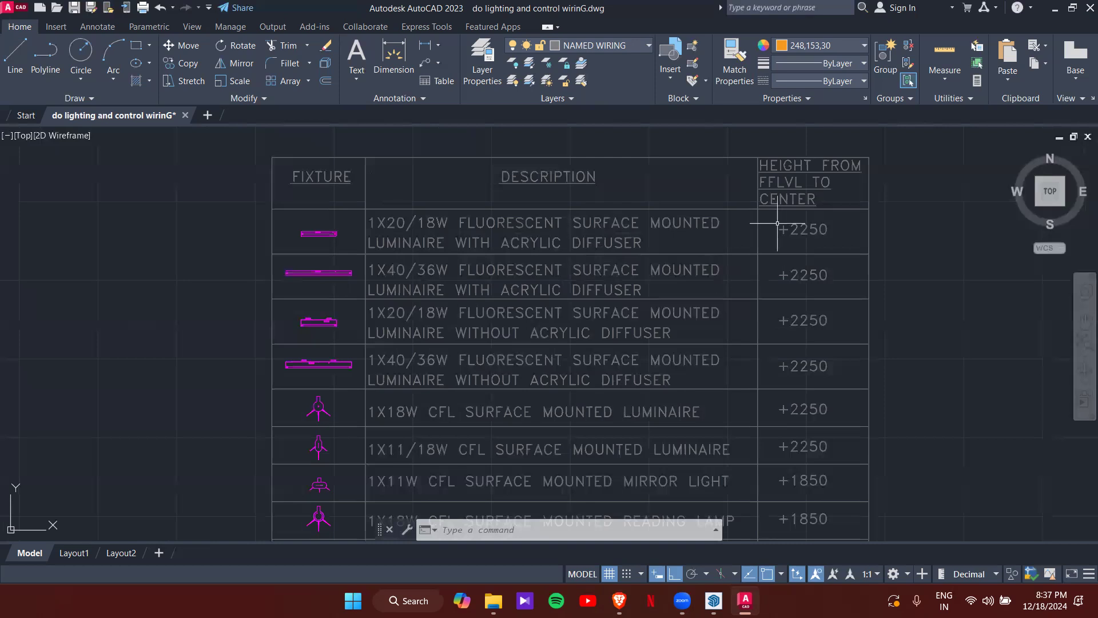
scroll(833, 349, down, 1)
scroll(782, 286, down, 1)
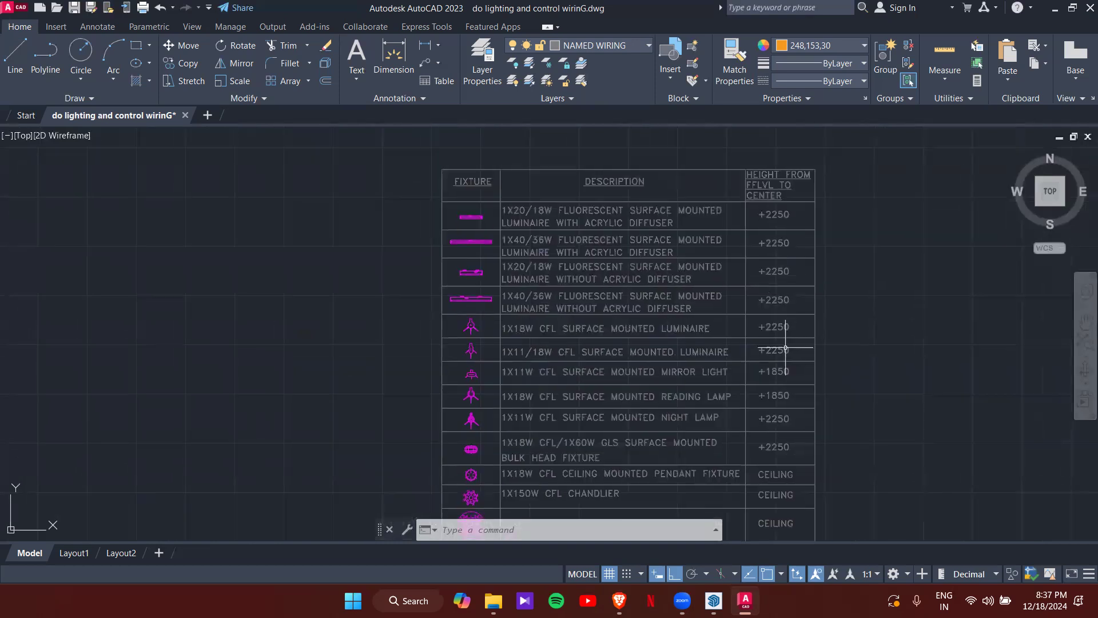
scroll(785, 347, up, 3)
scroll(648, 393, down, 2)
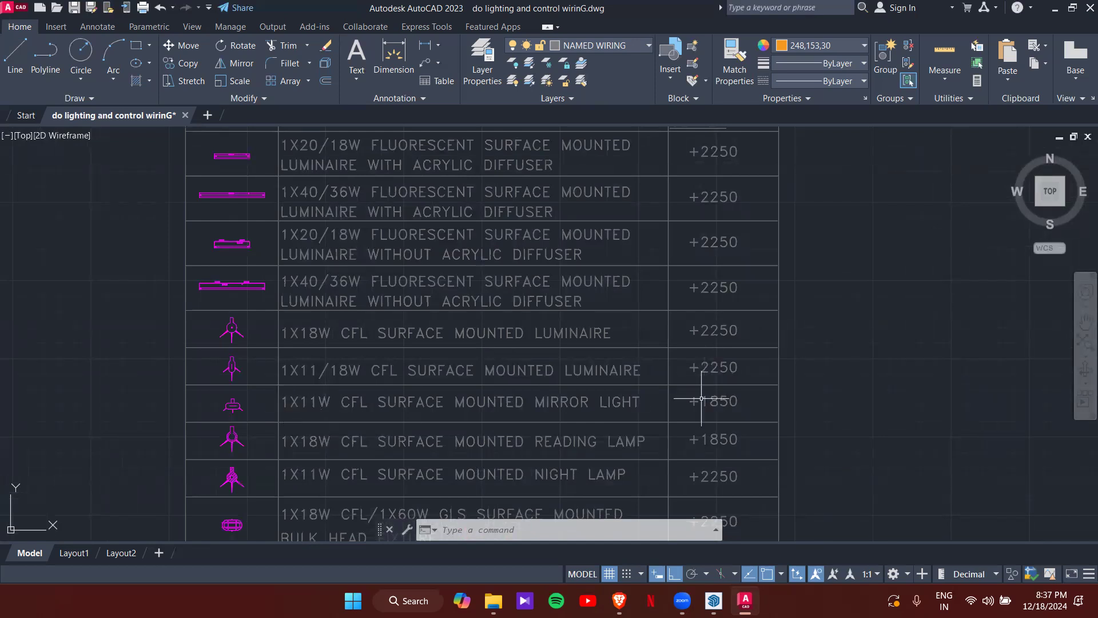
middle_drag(412, 416, 405, 274)
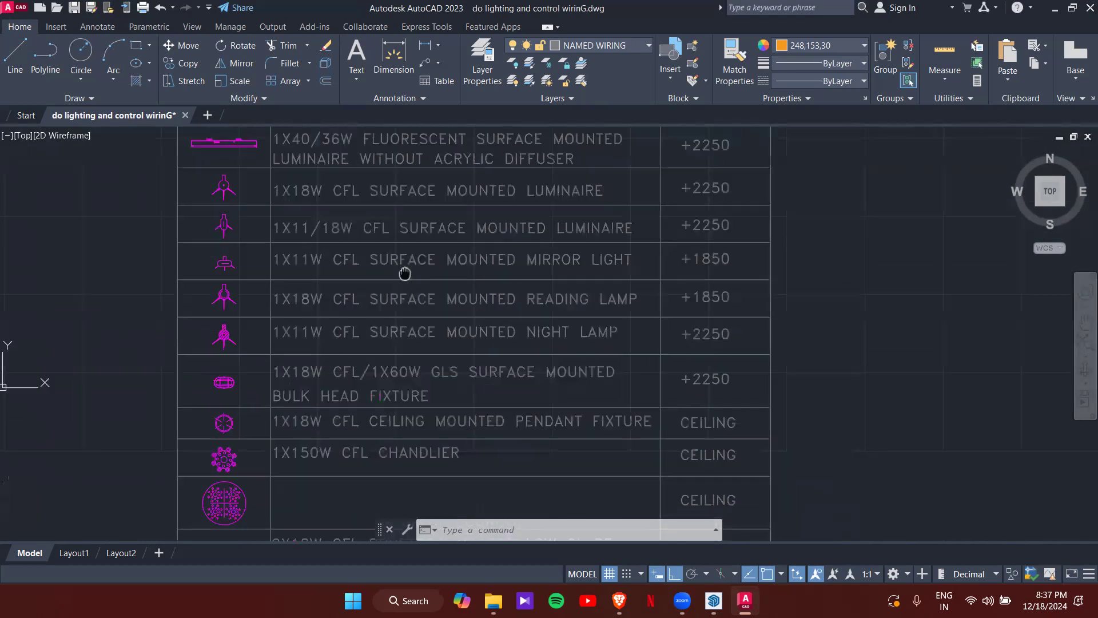
mouse_move(397, 375)
middle_down()
mouse_move(429, 283)
mouse_move(443, 284)
middle_up()
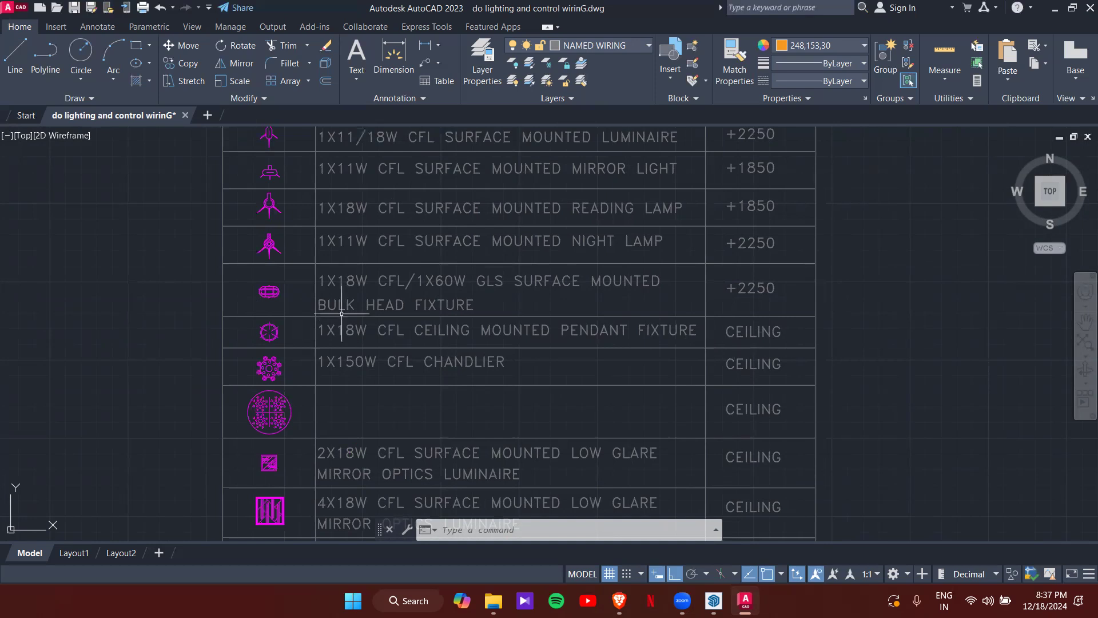
scroll(313, 335, down, 2)
- Pan back to the FIXTURE header and first fluorescent rows of the schedule
middle_drag(317, 240, 354, 430)
scroll(339, 287, up, 2)
middle_drag(340, 286, 342, 329)
scroll(349, 320, up, 4)
scroll(265, 269, down, 2)
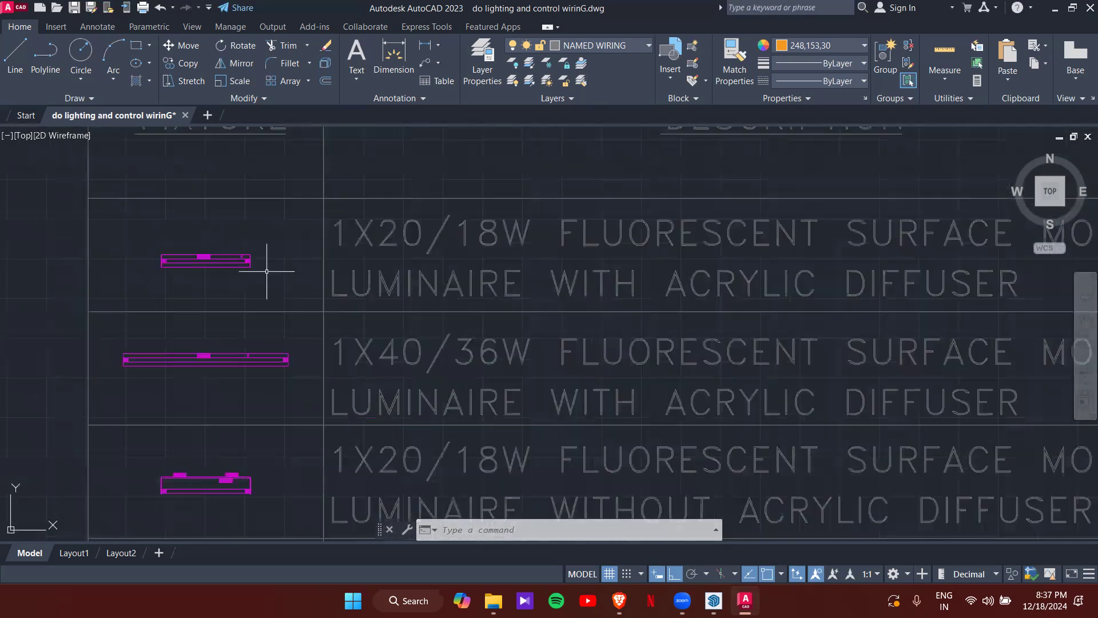
- Select and deselect the 1X20/18W and 1X40/36W fluorescent fixture symbols in turn
click(249, 271)
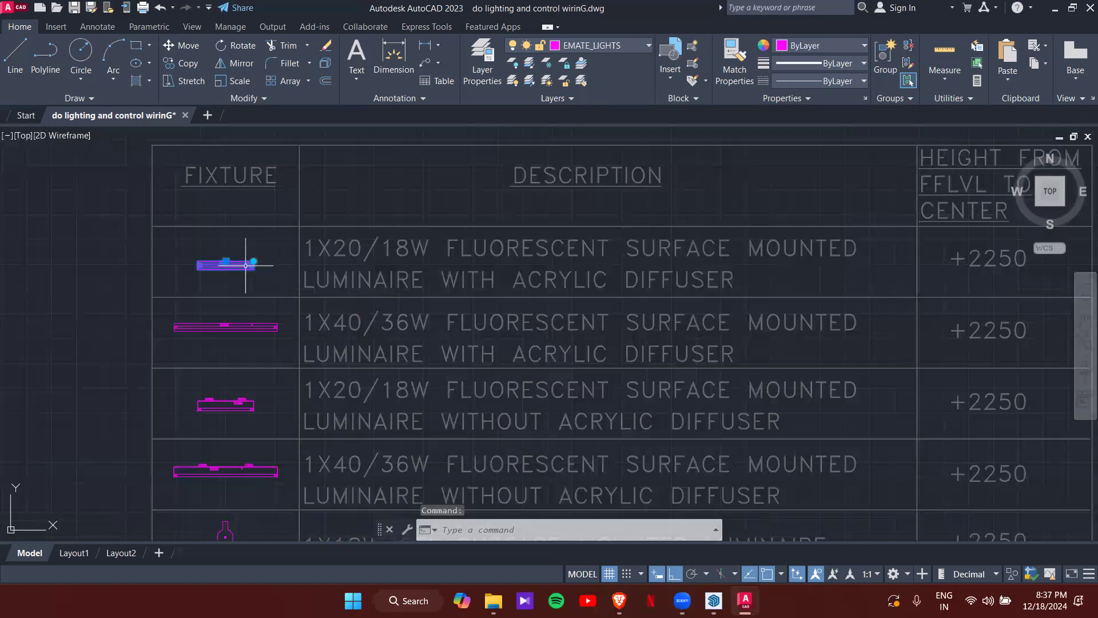
scroll(248, 271, up, 3)
scroll(578, 252, down, 5)
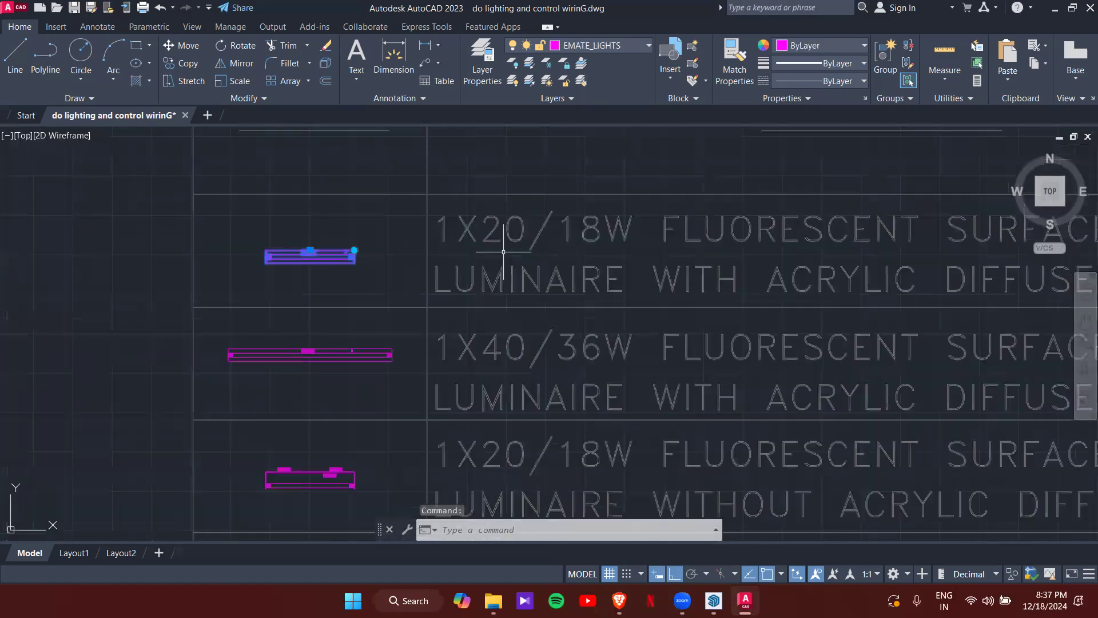
scroll(551, 251, up, 3)
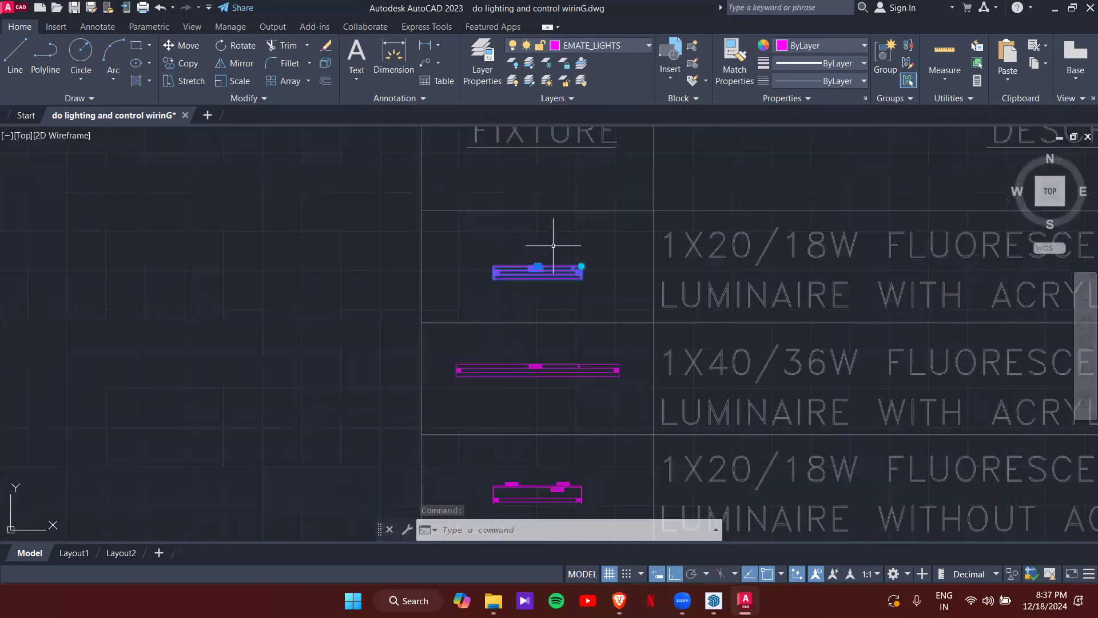
scroll(553, 267, down, 5)
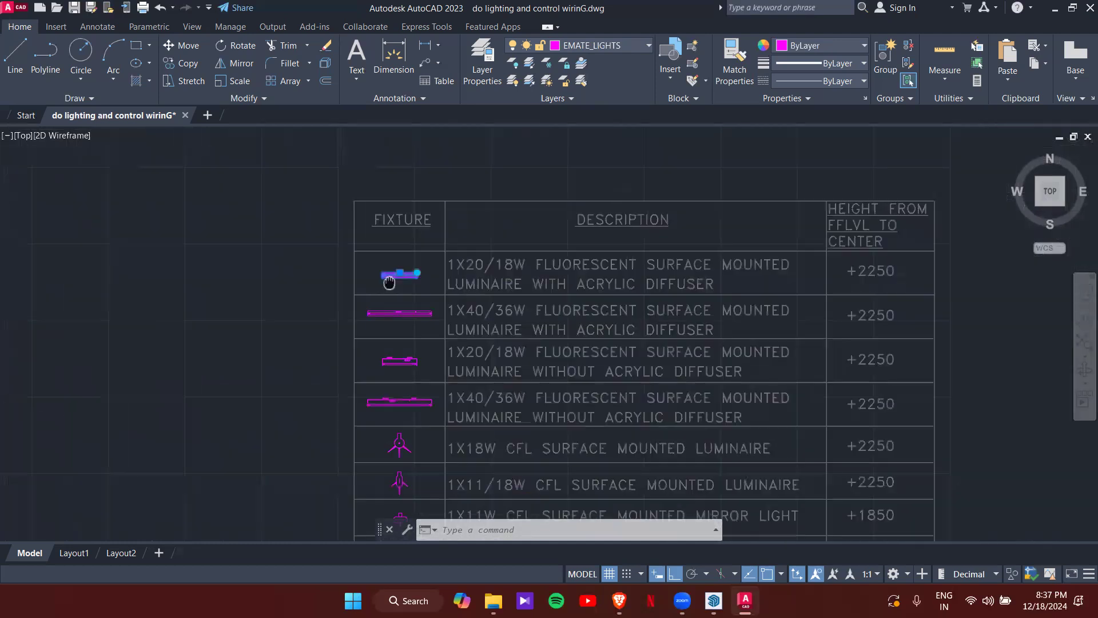
key(Escape)
scroll(361, 357, up, 2)
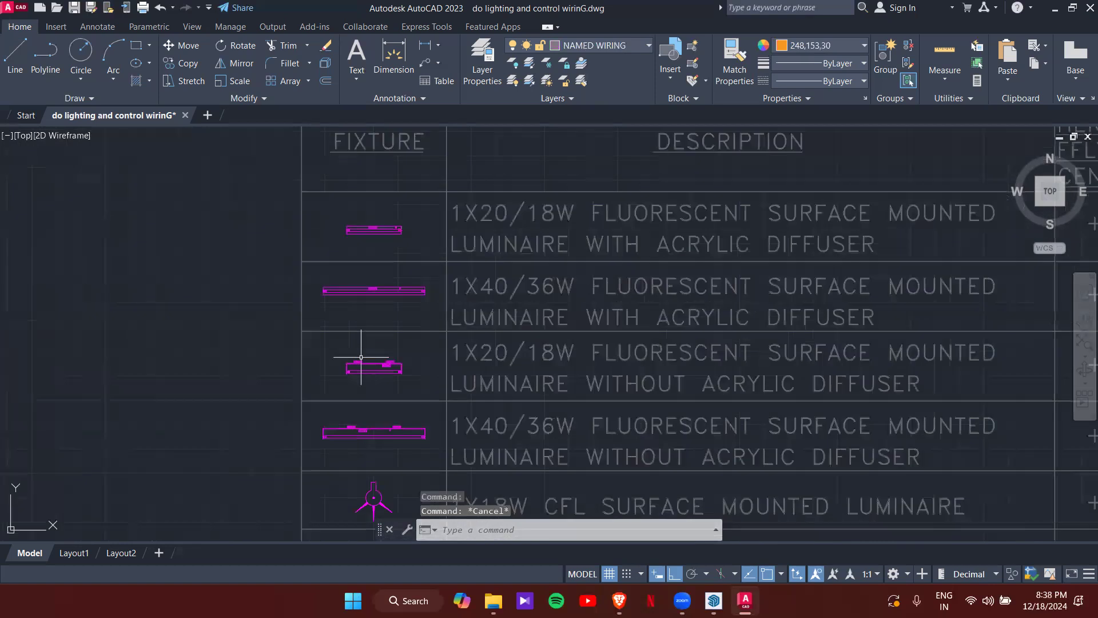
click(386, 291)
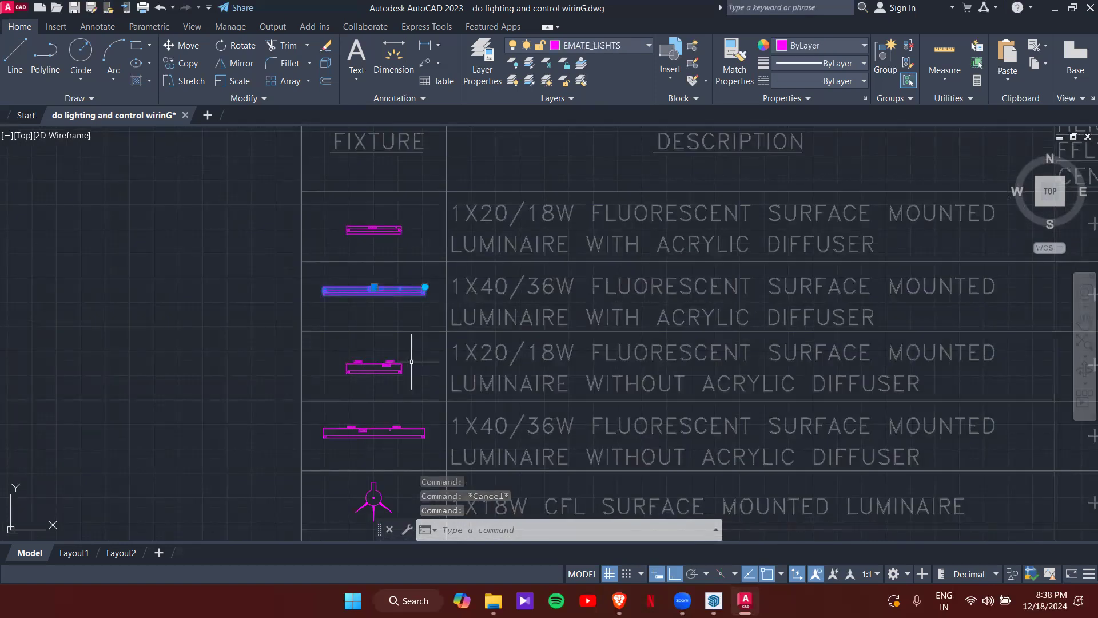
key(Escape)
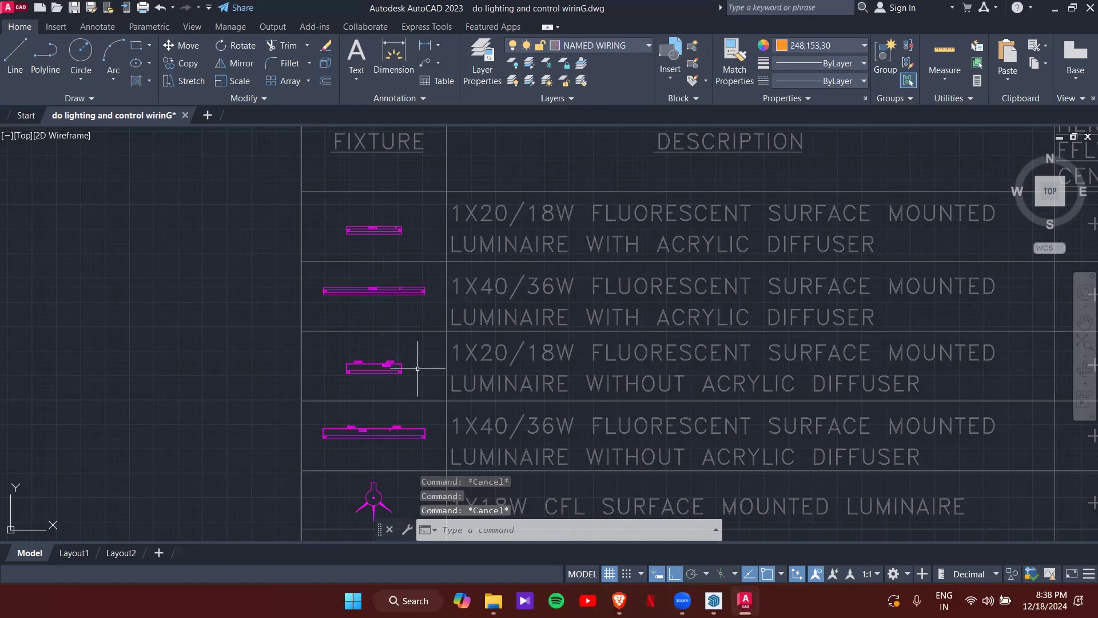
- Pan down past the CFL, reading lamp, night lamp and bulk head rows to the chandelier
scroll(356, 380, up, 2)
middle_drag(355, 380, 324, 278)
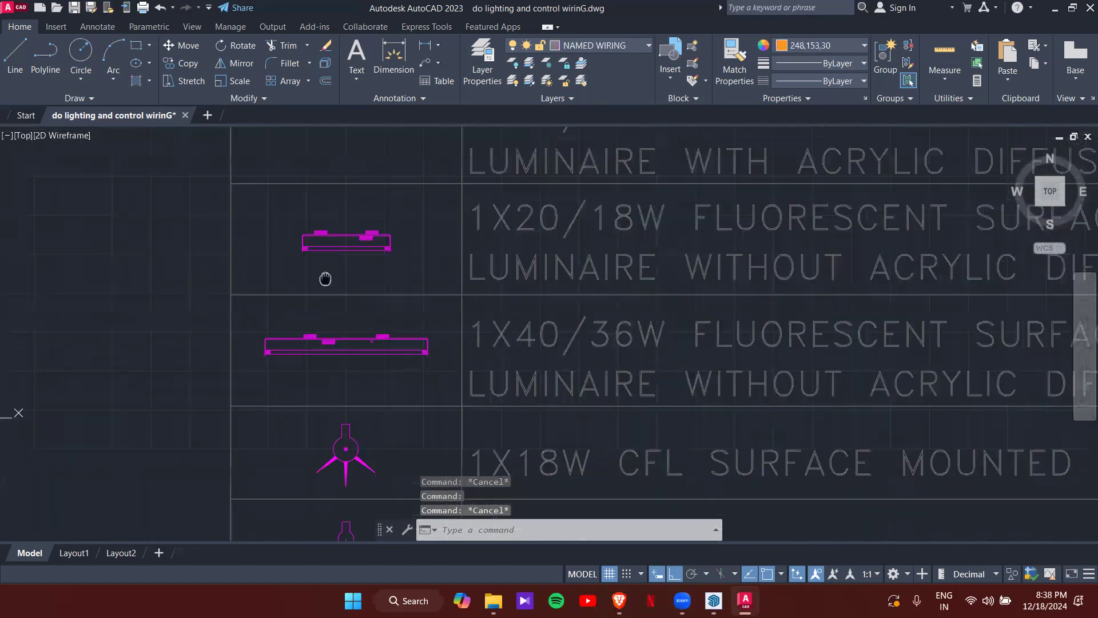
scroll(324, 277, down, 2)
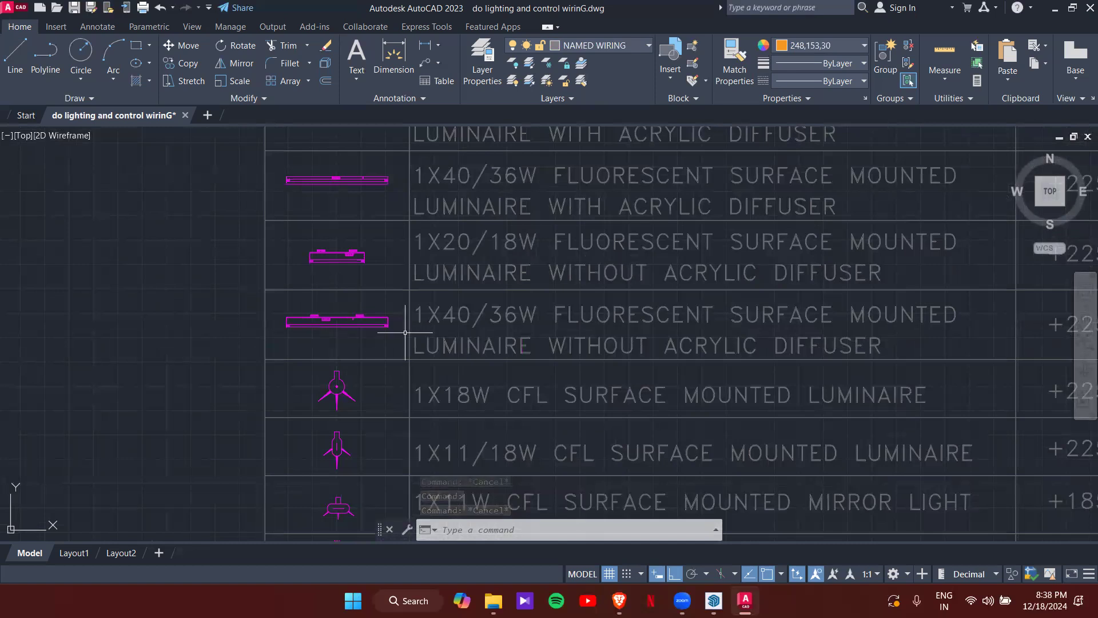
middle_drag(380, 314, 366, 252)
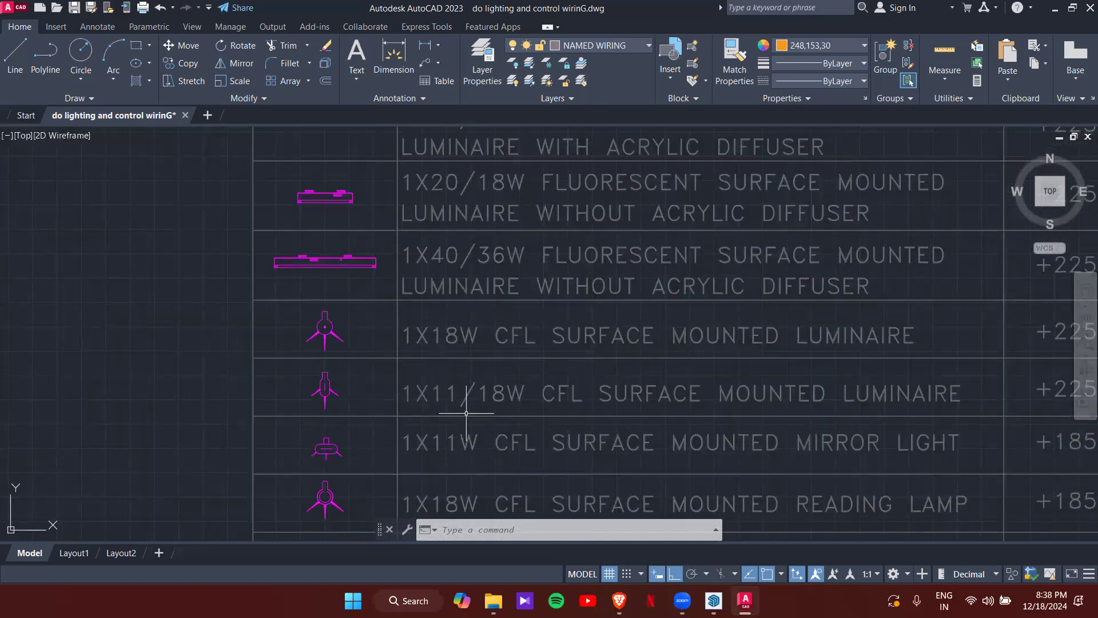
middle_drag(466, 413, 429, 311)
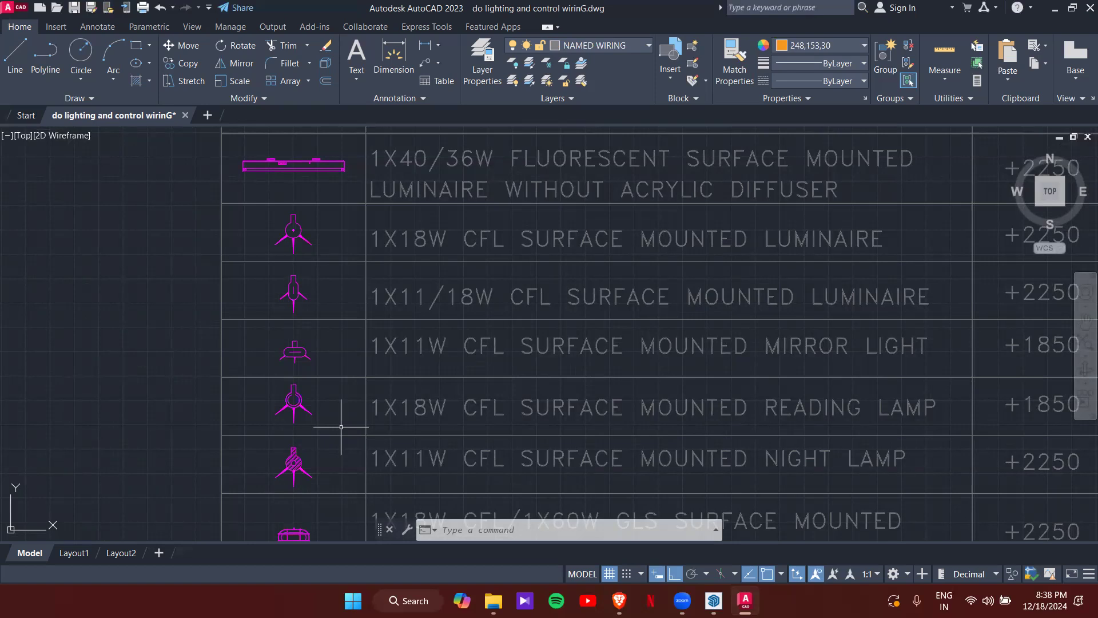
middle_drag(331, 436, 393, 246)
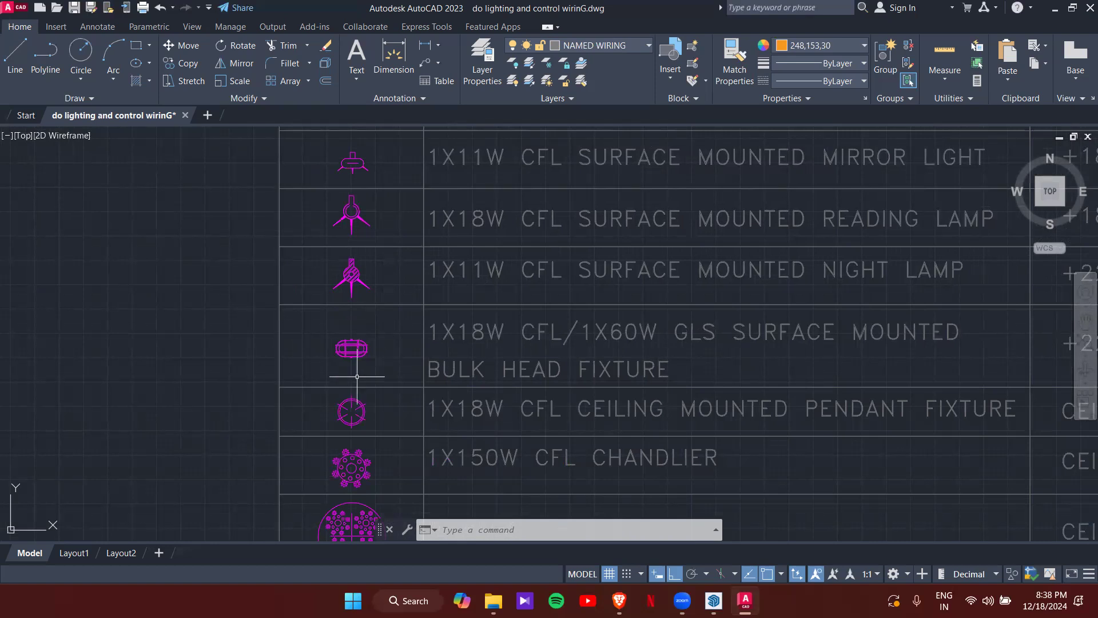
middle_drag(355, 420, 296, 326)
scroll(296, 326, up, 2)
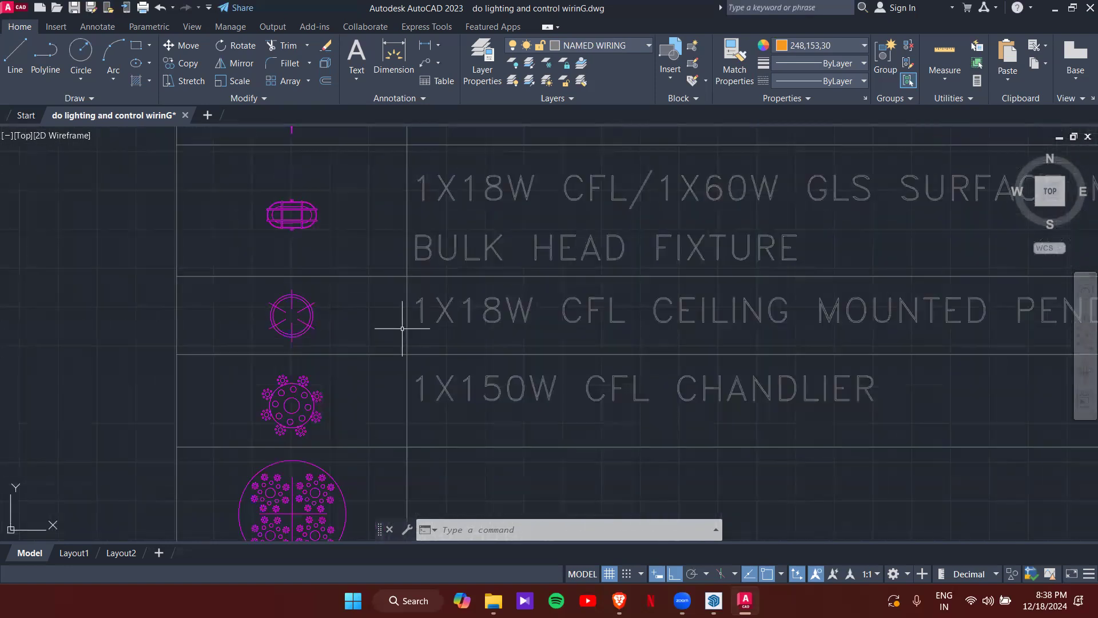
scroll(431, 328, down, 4)
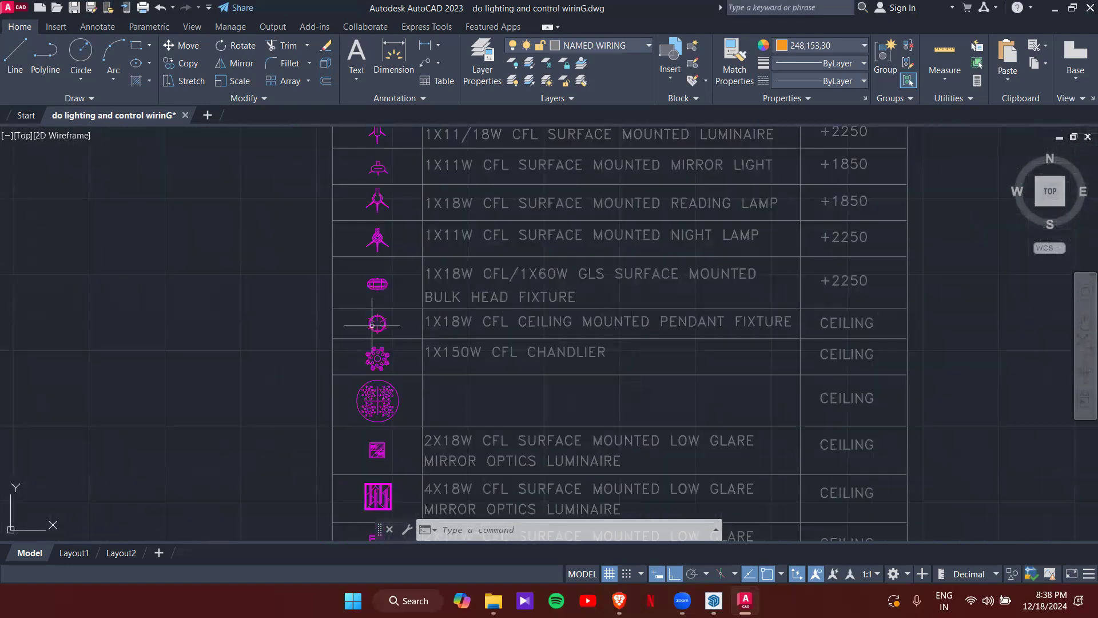
scroll(374, 361, up, 4)
scroll(366, 319, down, 5)
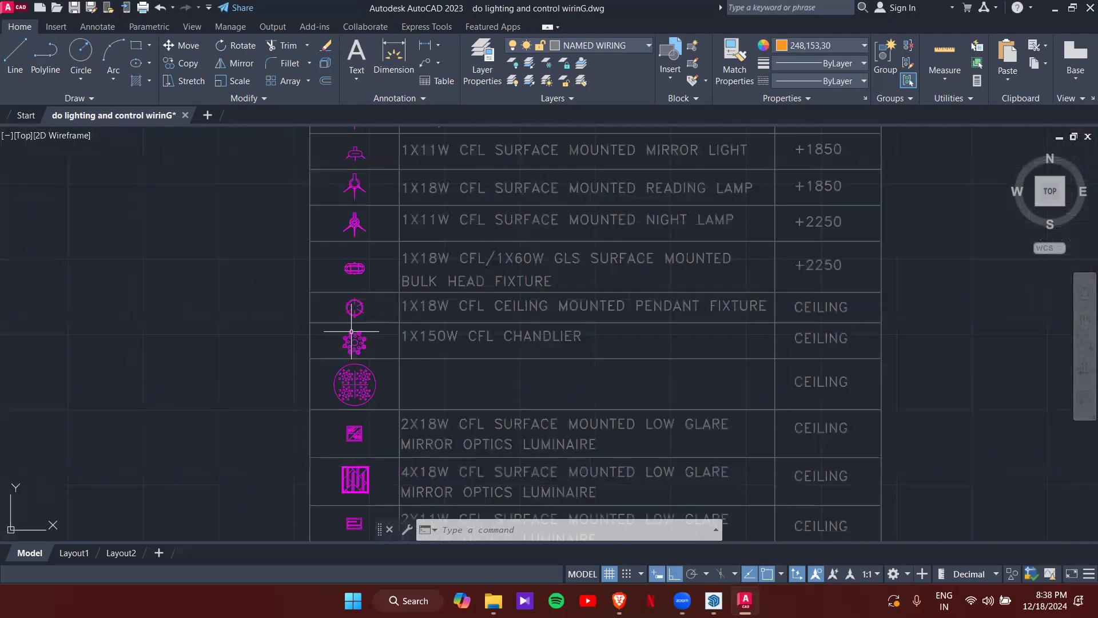
middle_drag(355, 388, 311, 304)
scroll(311, 305, up, 4)
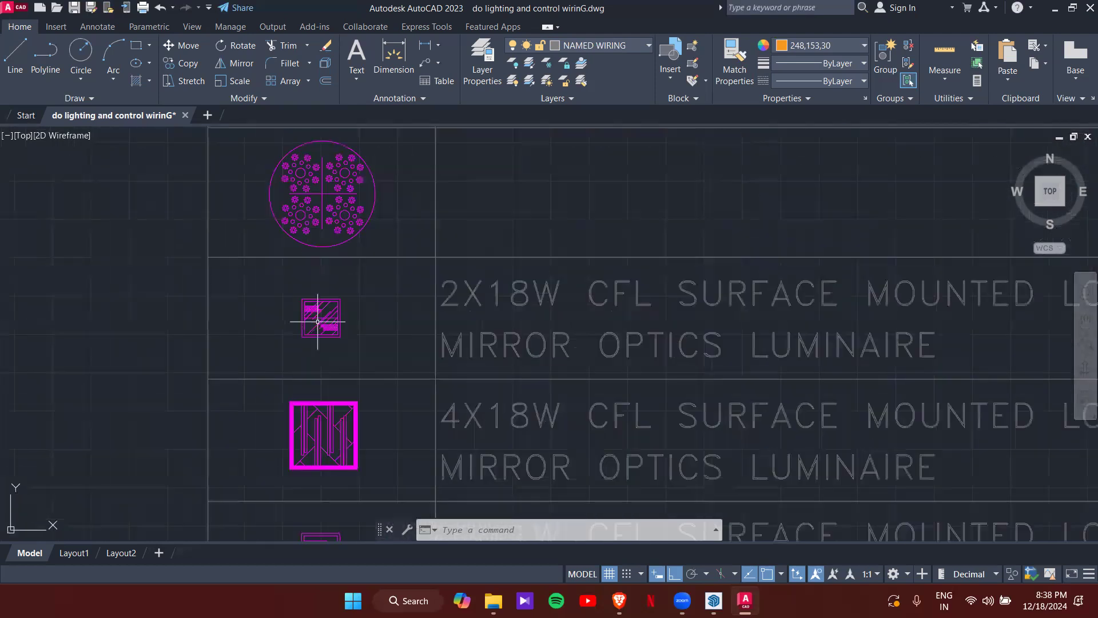
scroll(328, 355, down, 2)
scroll(328, 356, down, 2)
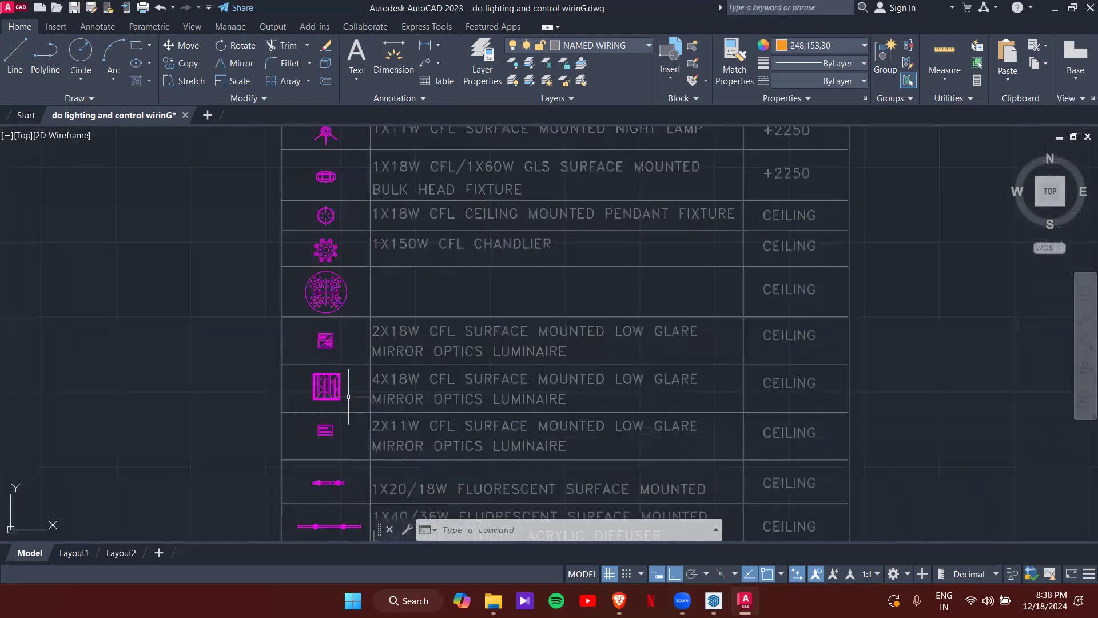
scroll(346, 397, up, 4)
scroll(205, 382, up, 2)
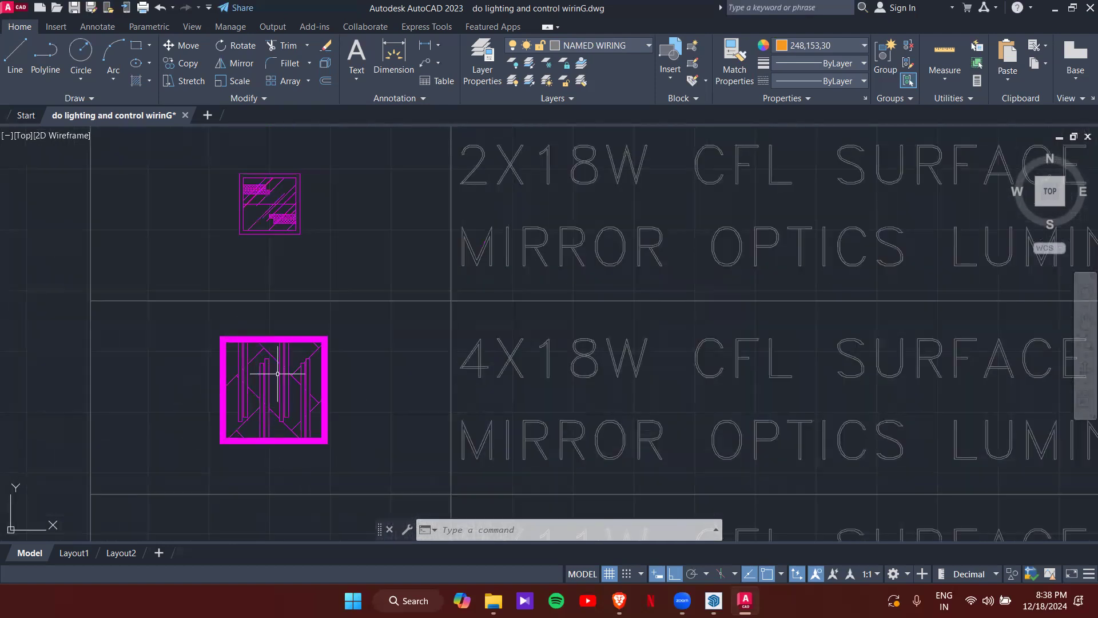
scroll(446, 429, down, 4)
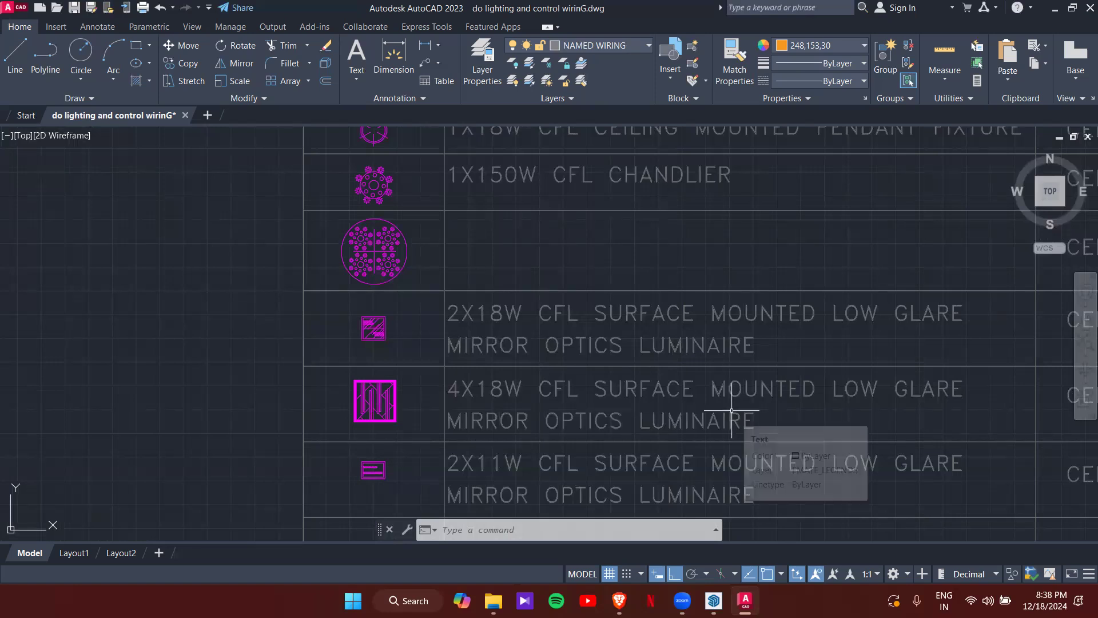
scroll(455, 398, down, 2)
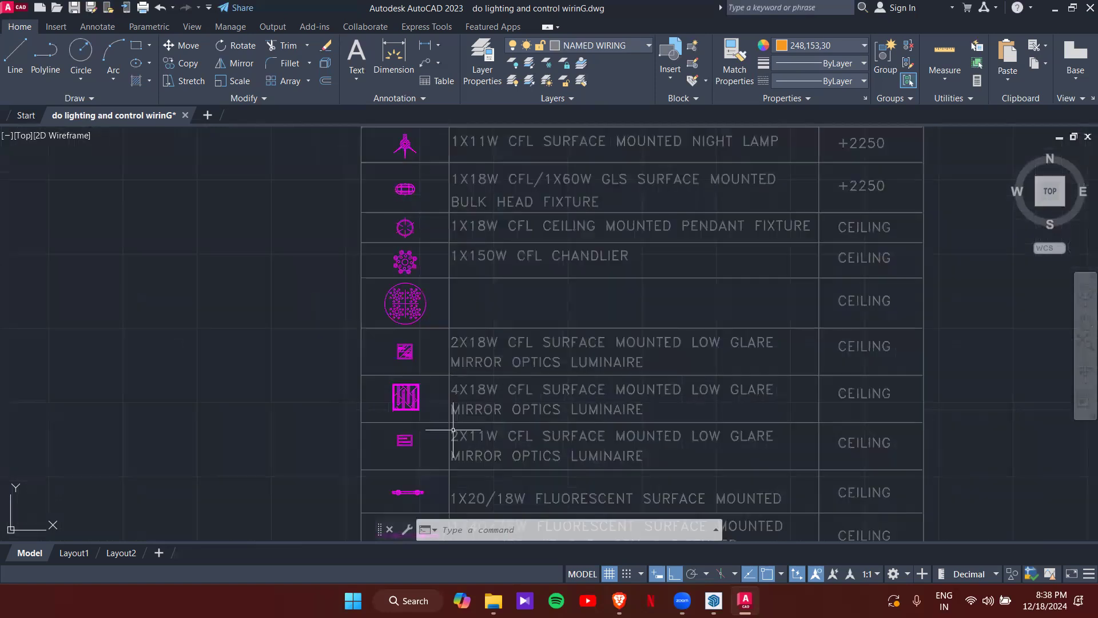
middle_drag(450, 435, 436, 362)
scroll(364, 371, up, 4)
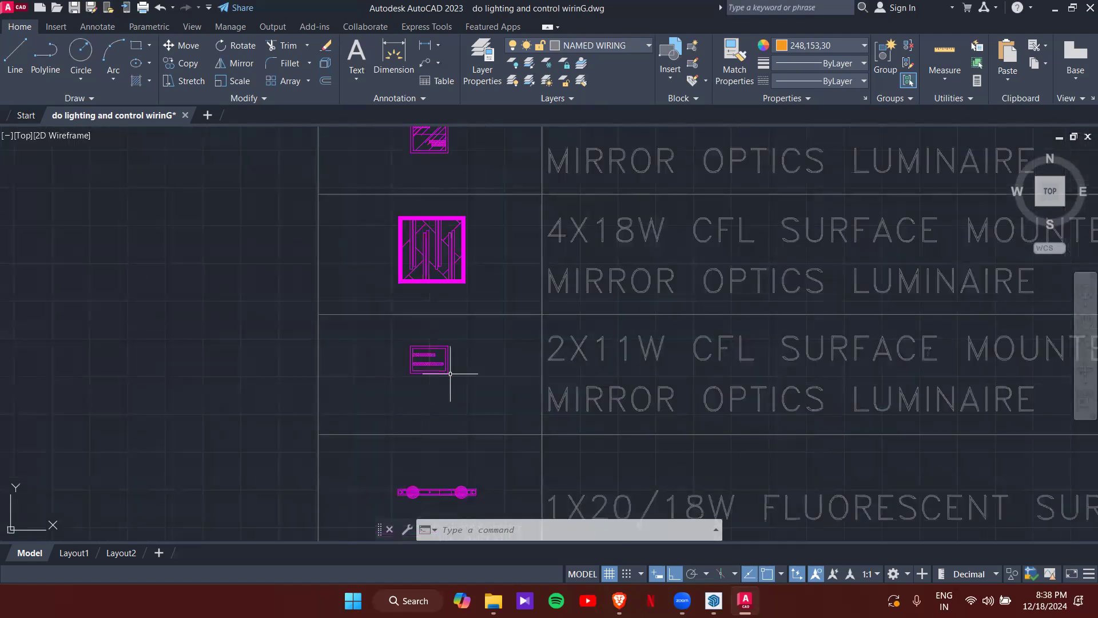
scroll(429, 366, down, 2)
middle_drag(424, 379, 387, 289)
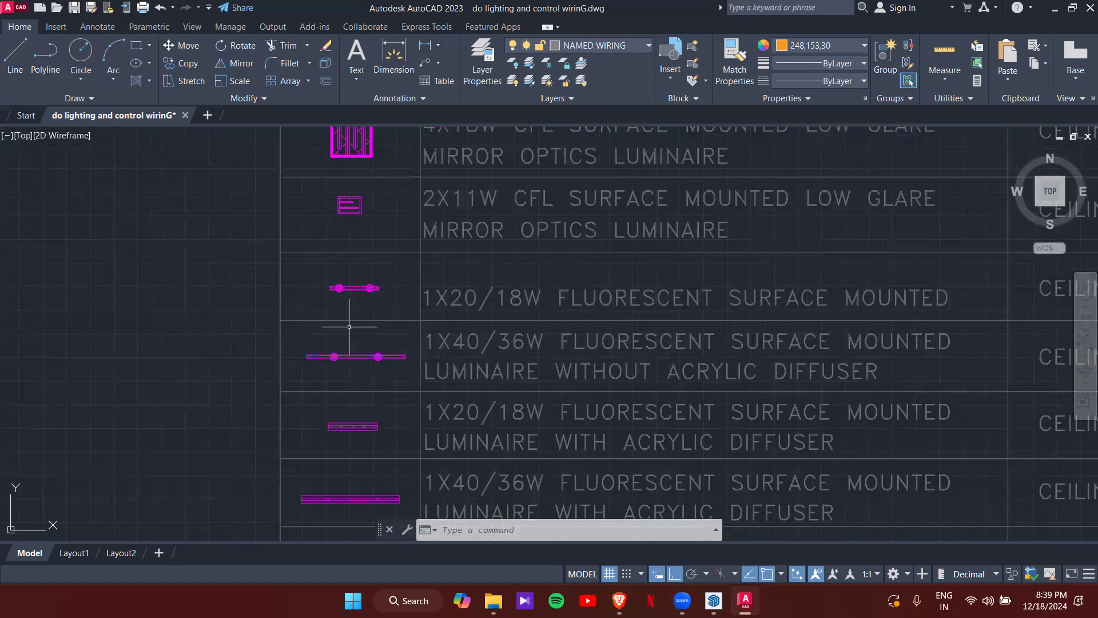
mouse_move(385, 361)
middle_down()
mouse_move(358, 359)
mouse_move(316, 289)
middle_up()
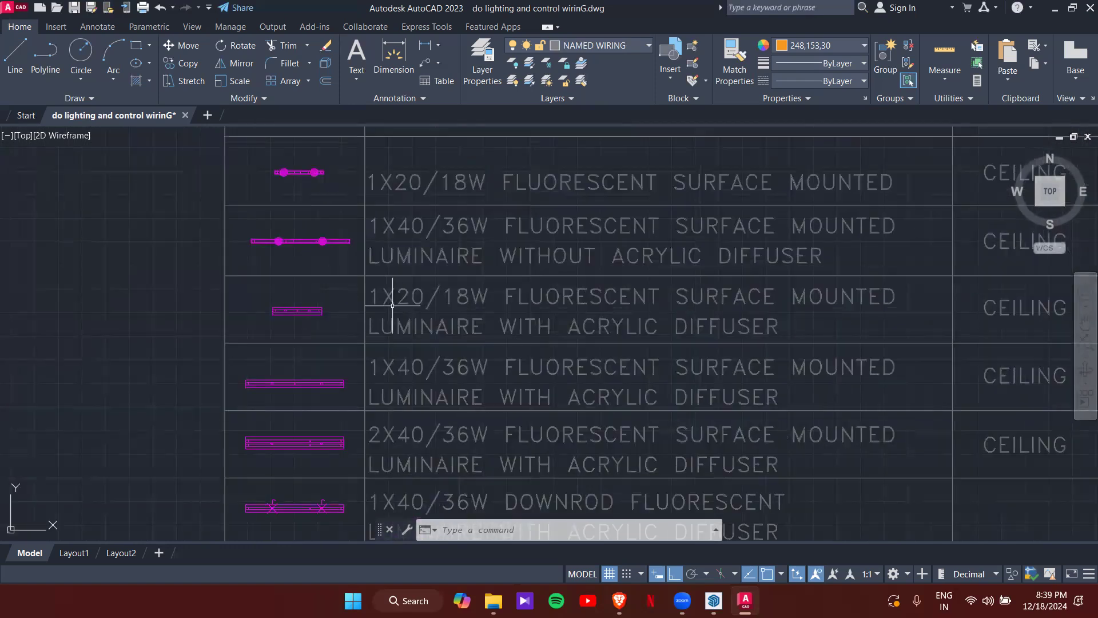
middle_drag(418, 372, 394, 261)
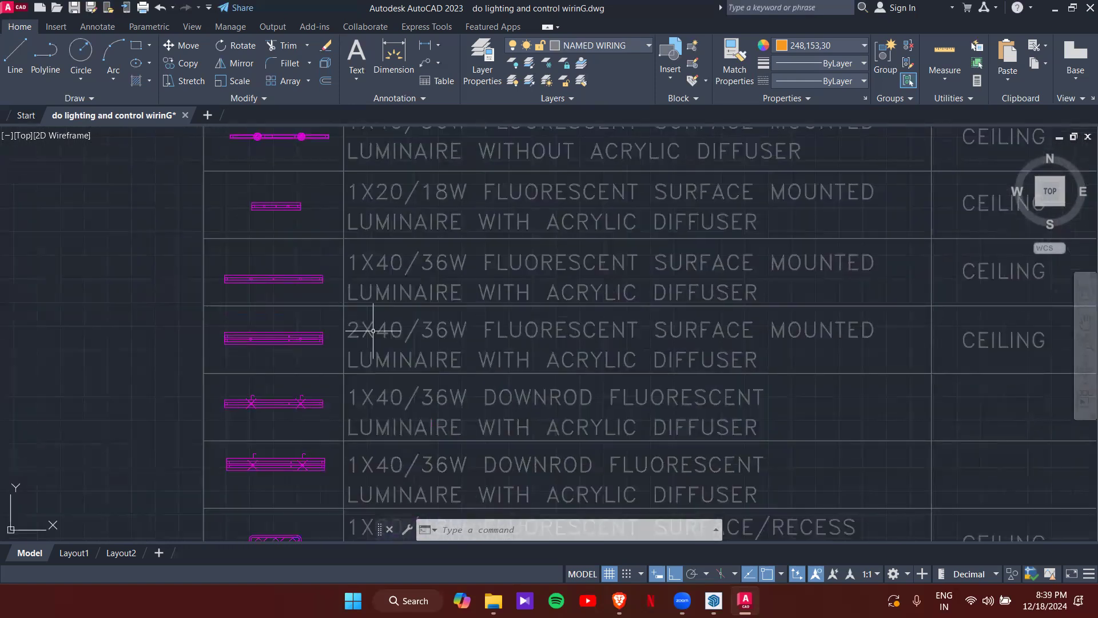
scroll(507, 347, down, 3)
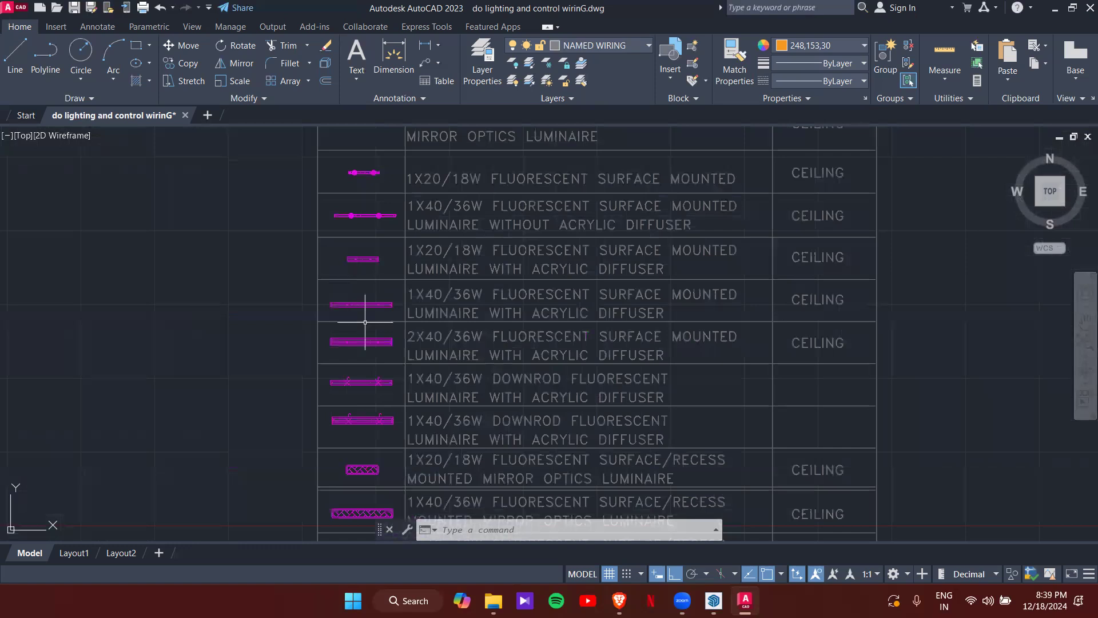
mouse_move(360, 420)
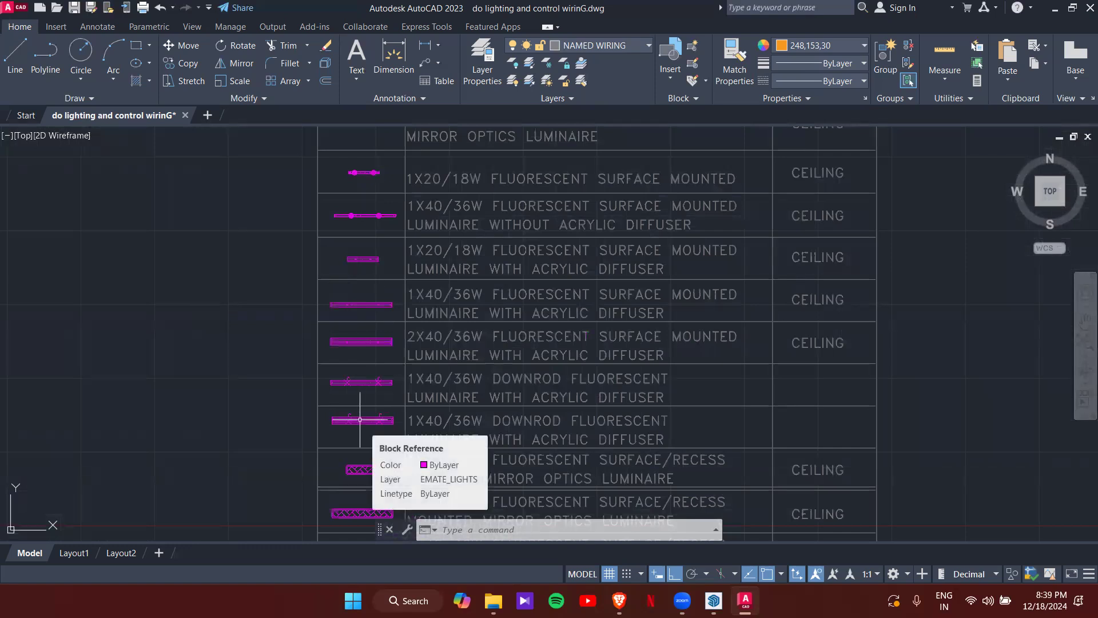
middle_drag(360, 420, 386, 303)
middle_drag(404, 381, 403, 263)
scroll(406, 347, up, 2)
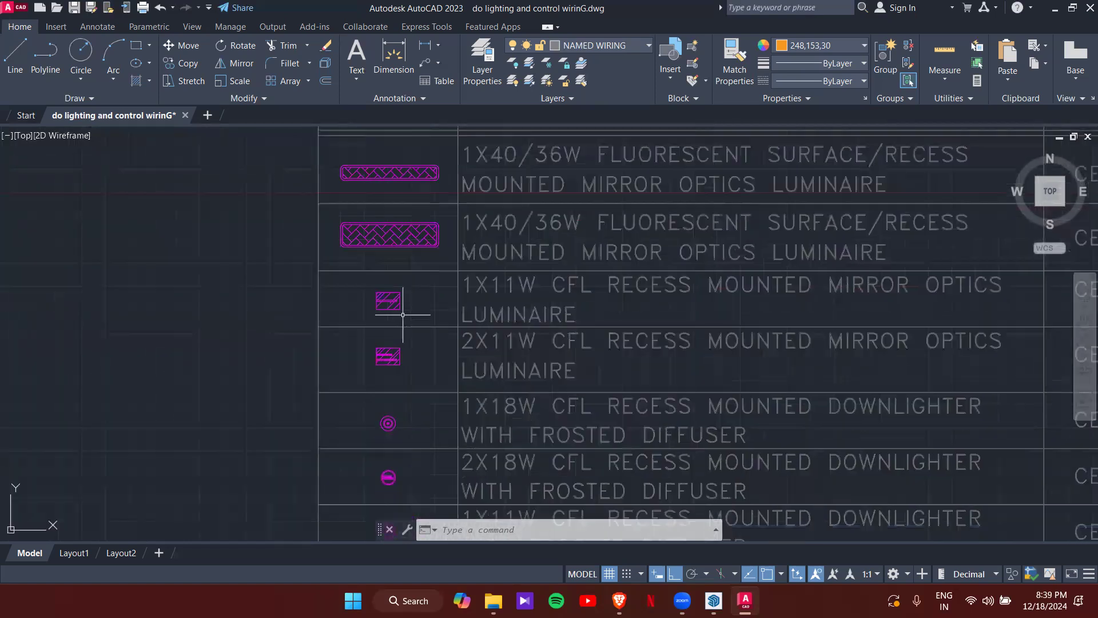
middle_drag(387, 344, 387, 295)
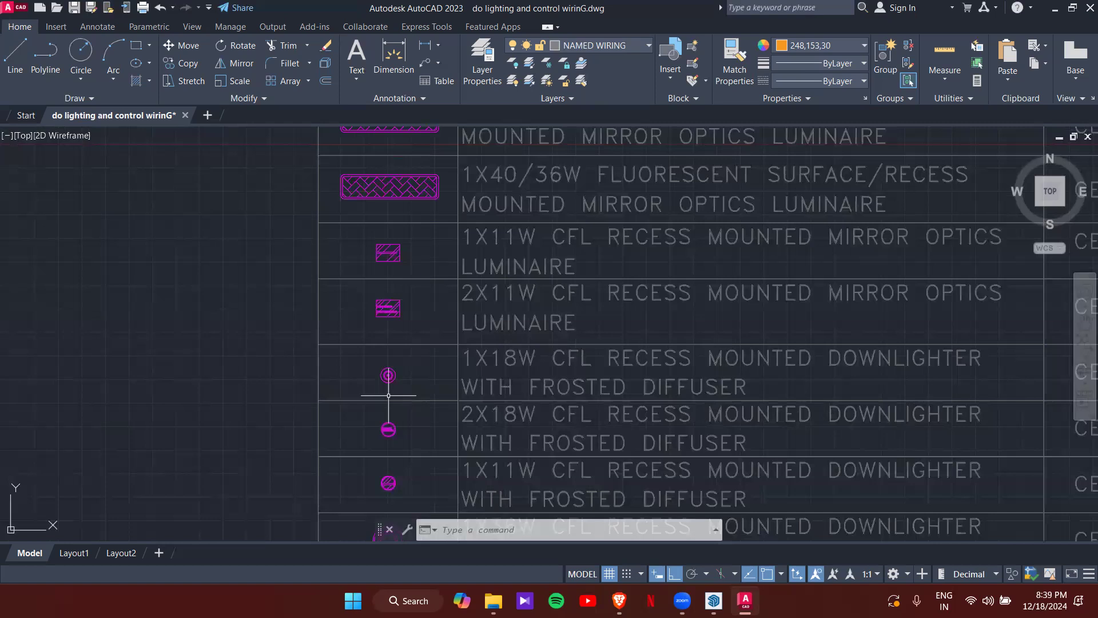
middle_drag(414, 381, 398, 273)
middle_drag(395, 410, 395, 292)
middle_drag(399, 392, 367, 243)
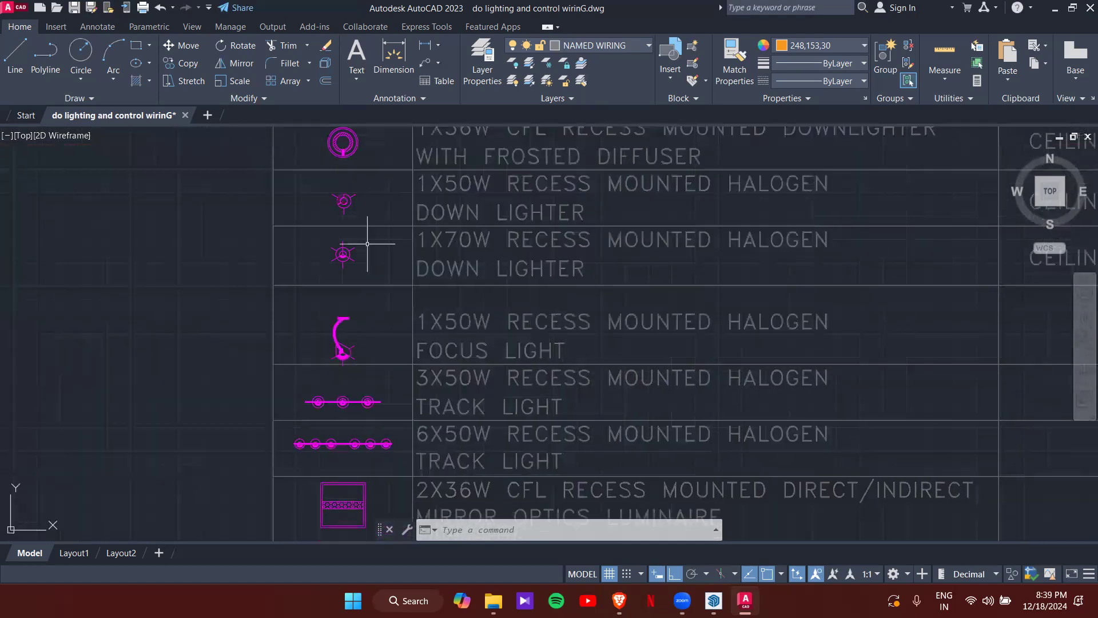
middle_drag(365, 387, 355, 317)
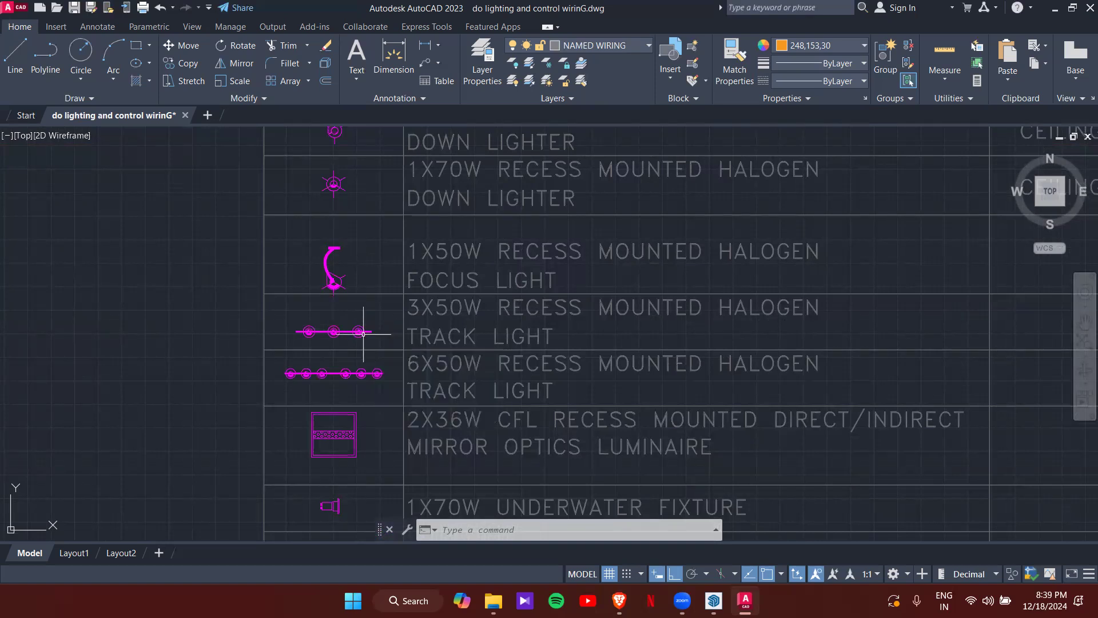
scroll(387, 363, down, 2)
middle_drag(426, 401, 389, 280)
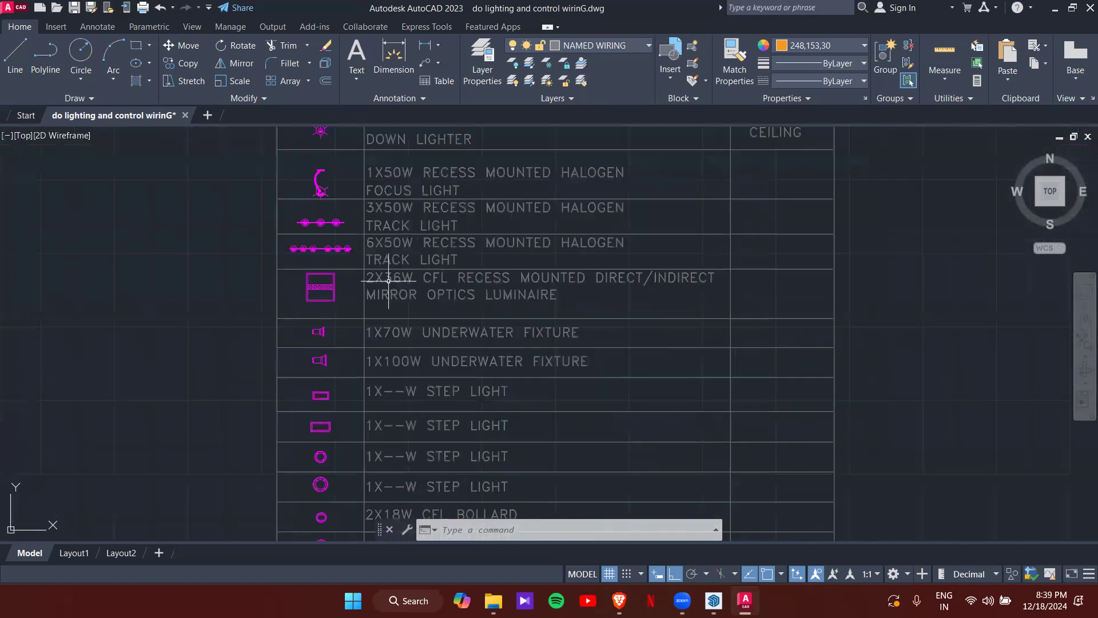
middle_drag(320, 332, 395, 224)
scroll(394, 224, up, 2)
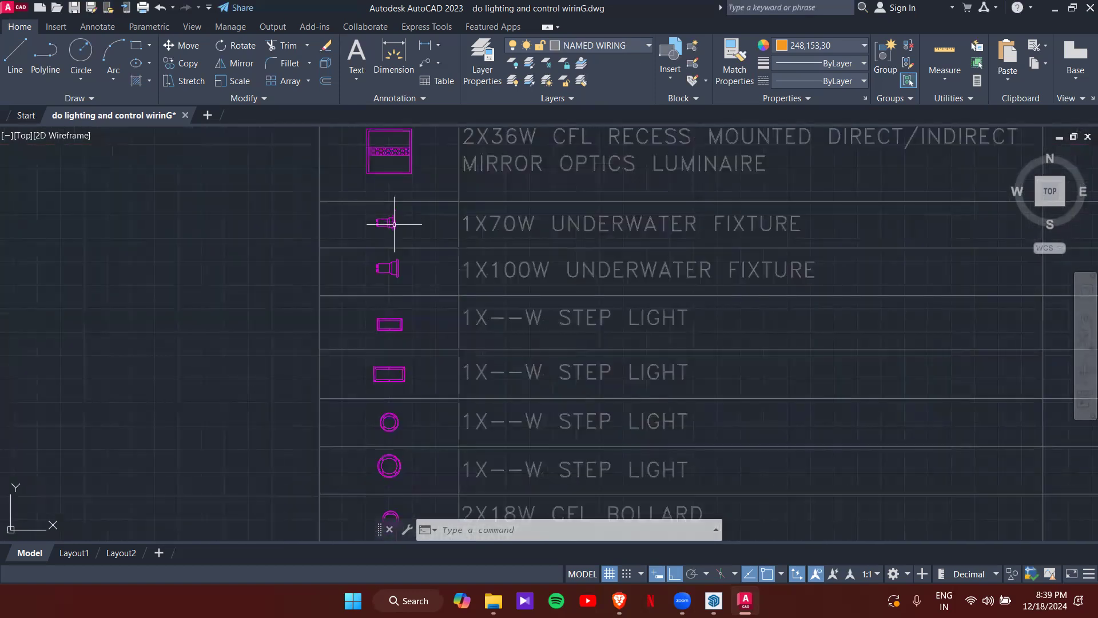
scroll(405, 383, down, 2)
middle_drag(405, 383, 390, 155)
middle_drag(395, 264, 392, 162)
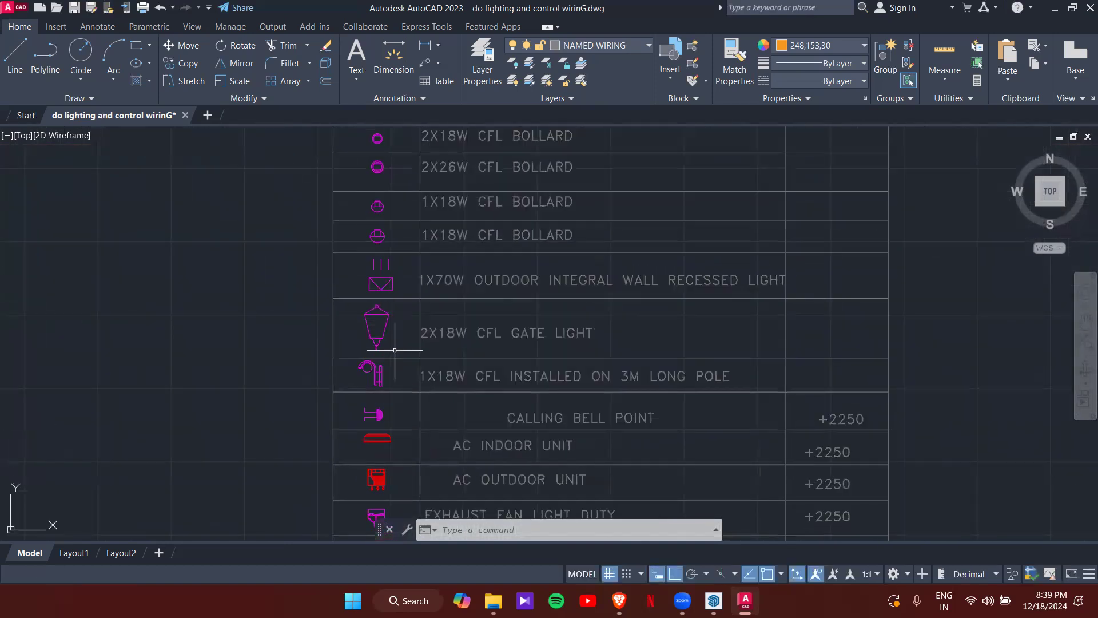
mouse_move(387, 377)
middle_down()
mouse_move(363, 338)
mouse_move(362, 261)
mouse_move(363, 289)
middle_up()
scroll(363, 289, up, 4)
scroll(363, 289, down, 6)
middle_drag(370, 209, 388, 340)
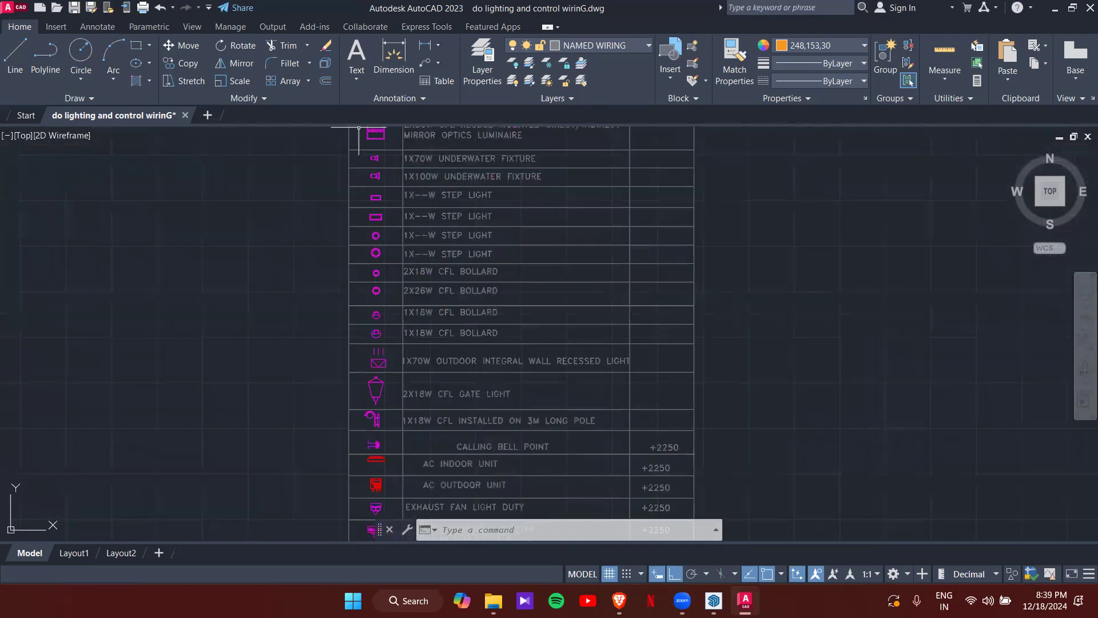
middle_drag(591, 260, 590, 292)
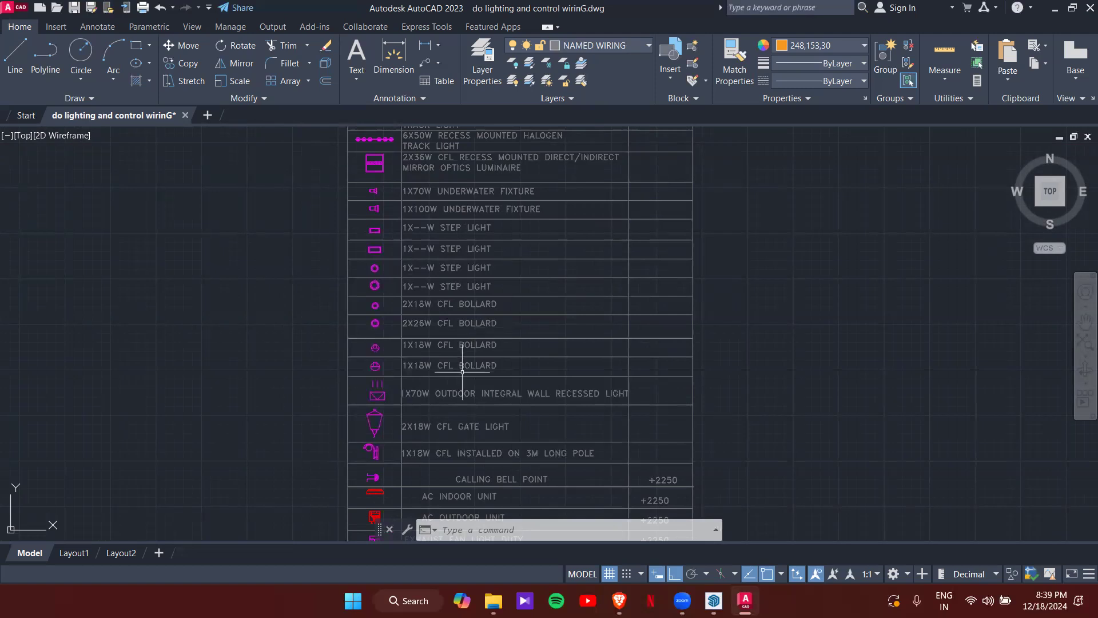
middle_drag(457, 401, 477, 211)
scroll(466, 256, up, 2)
scroll(440, 313, up, 2)
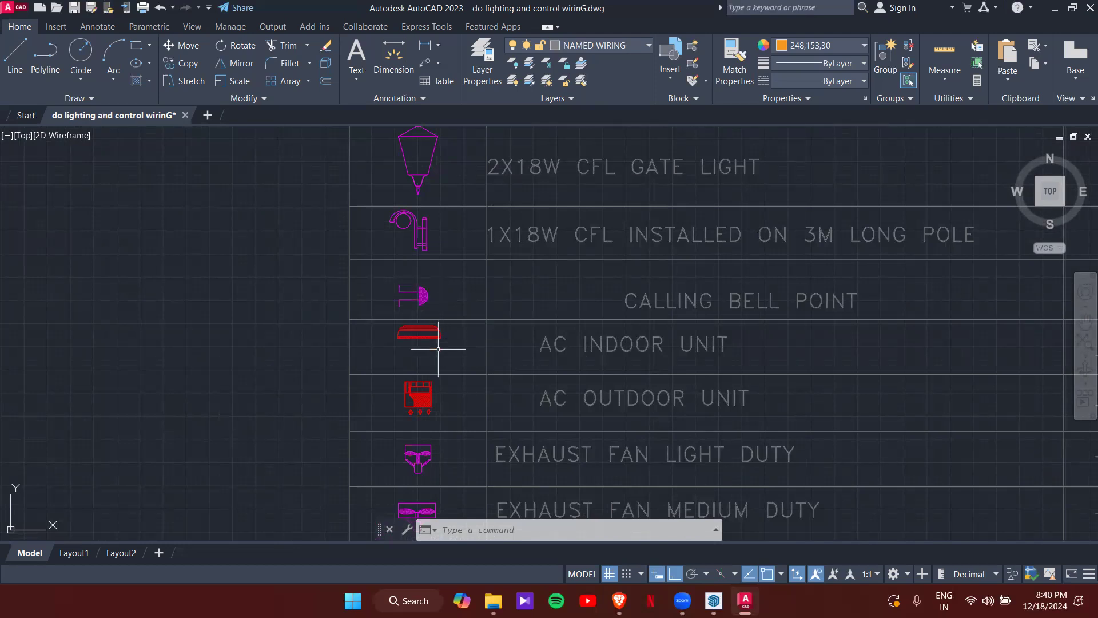
middle_drag(440, 371, 411, 236)
middle_drag(384, 386, 394, 297)
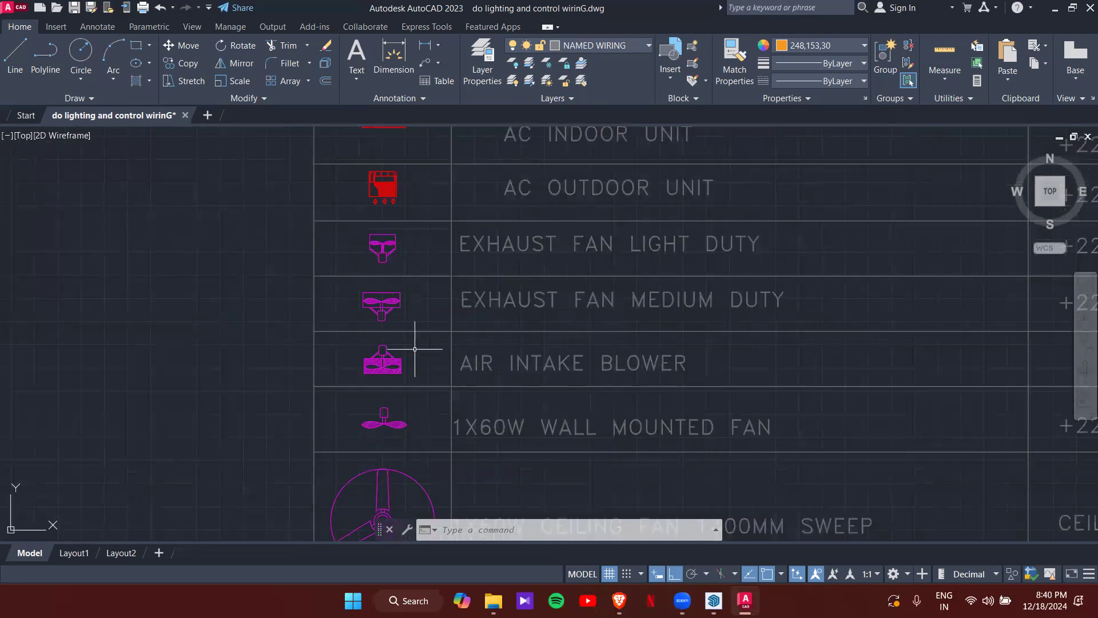
middle_drag(414, 349, 409, 221)
middle_drag(383, 346, 369, 236)
middle_drag(401, 369, 379, 296)
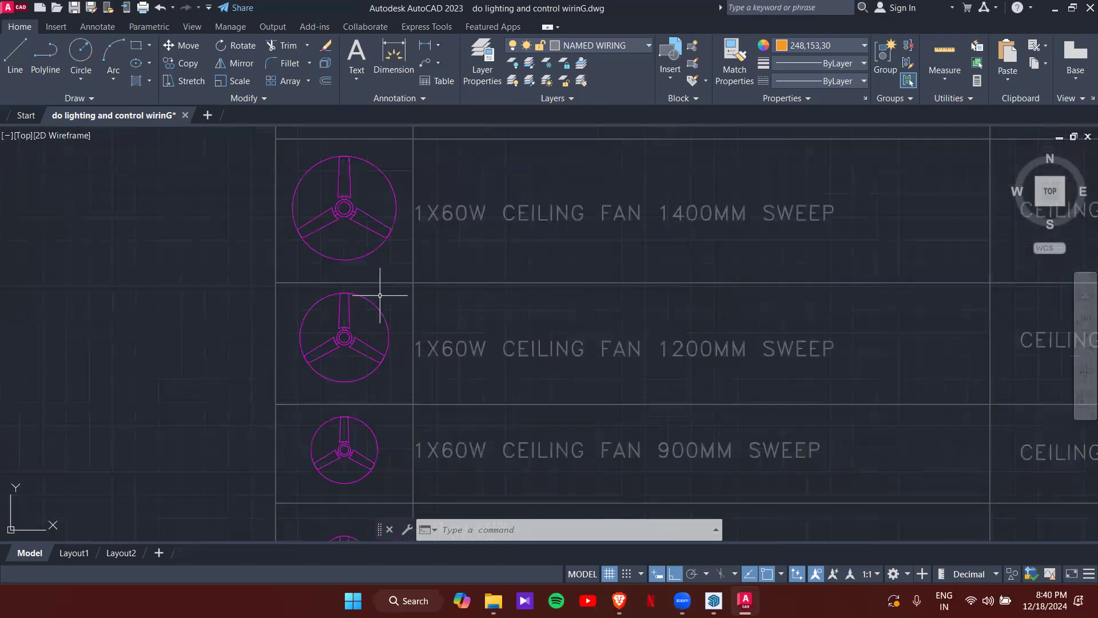
scroll(380, 371, down, 2)
mouse_move(380, 370)
middle_down()
mouse_move(377, 222)
mouse_move(366, 266)
middle_up()
scroll(355, 402, up, 2)
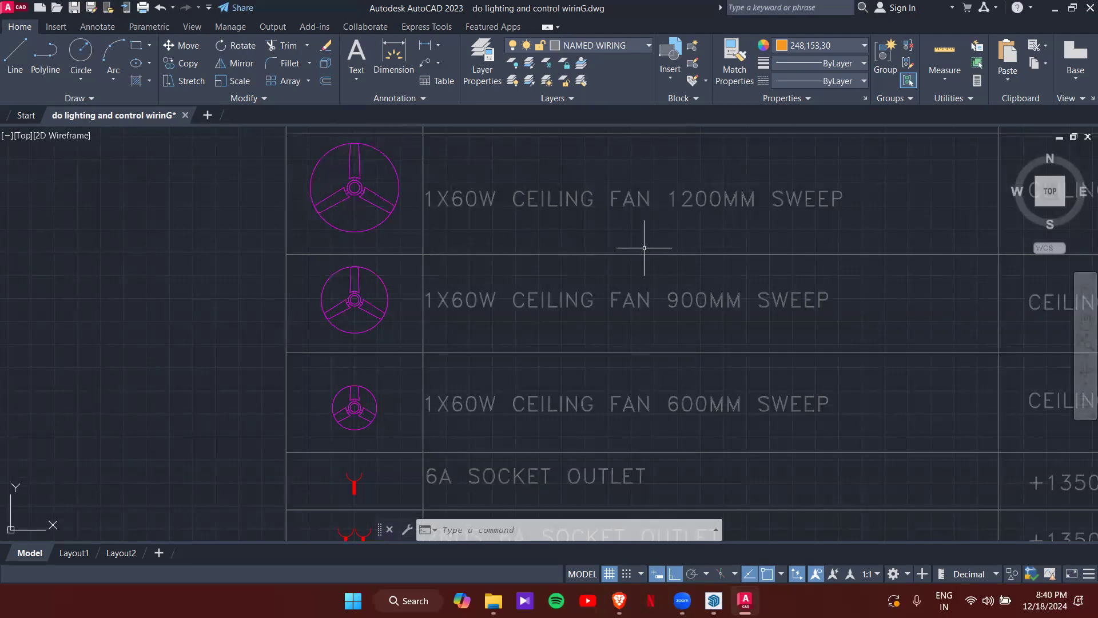
middle_drag(351, 341, 361, 182)
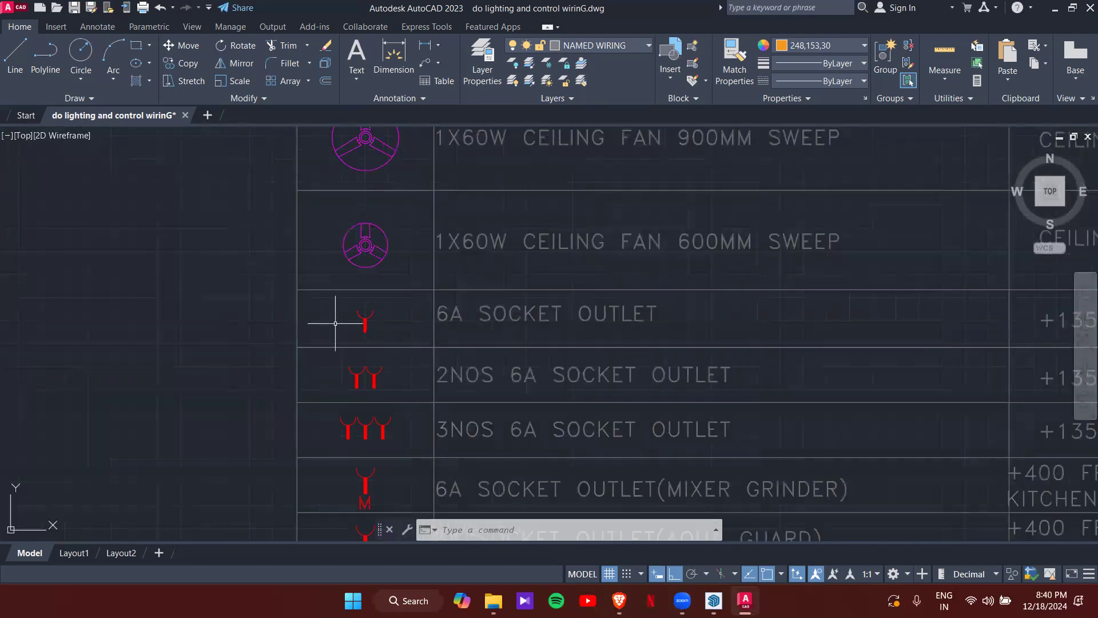
scroll(340, 312, up, 6)
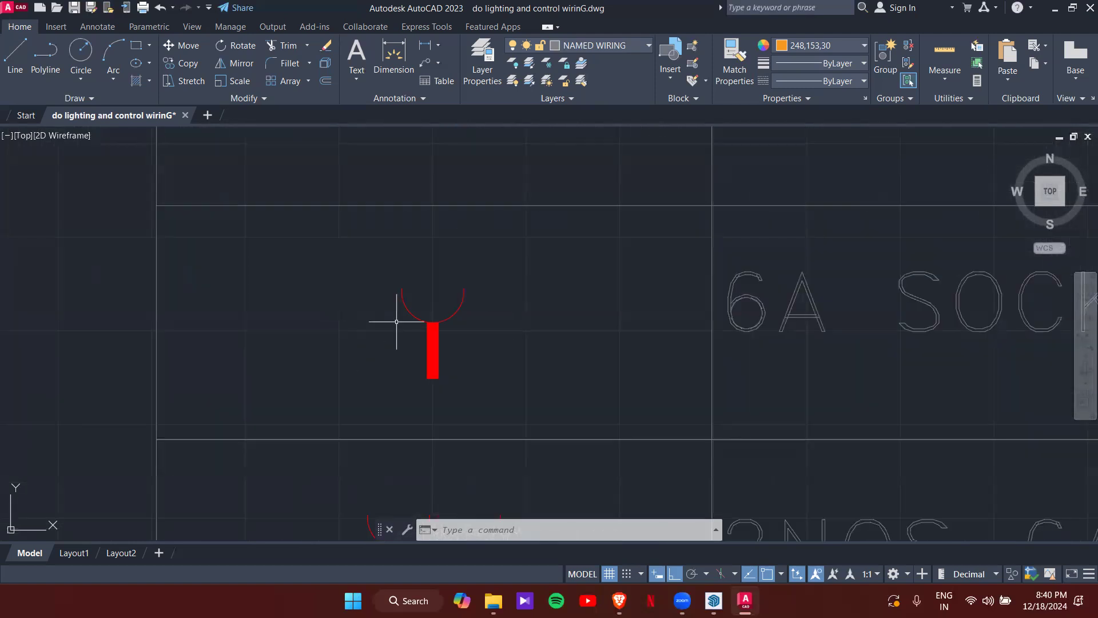
scroll(412, 312, down, 6)
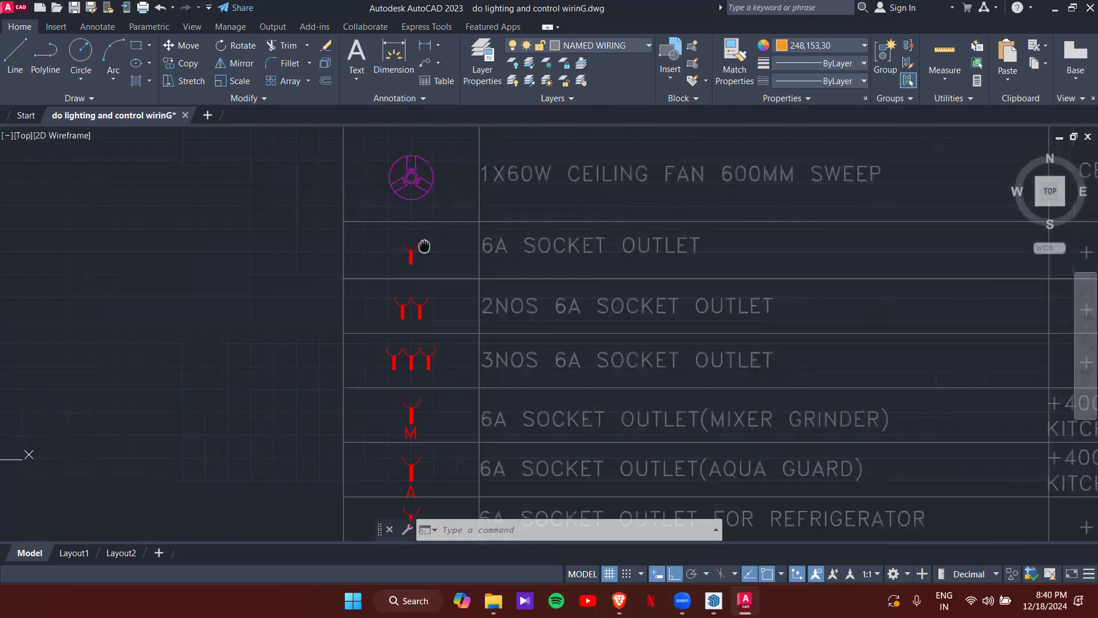
scroll(407, 299, up, 2)
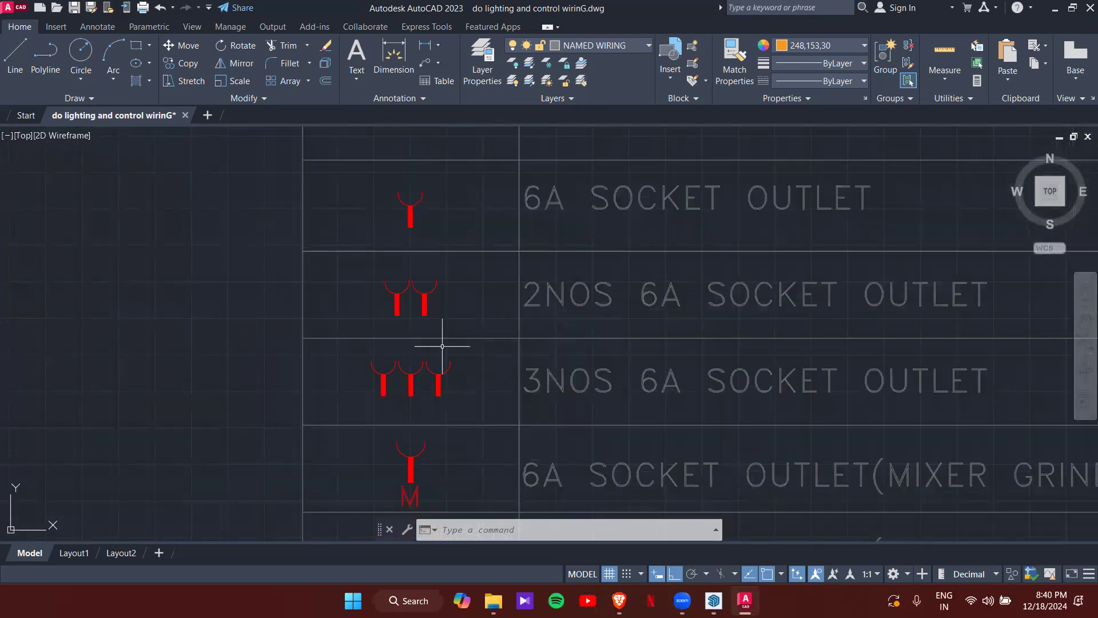
scroll(435, 345, down, 4)
middle_drag(436, 347, 390, 216)
scroll(397, 259, up, 2)
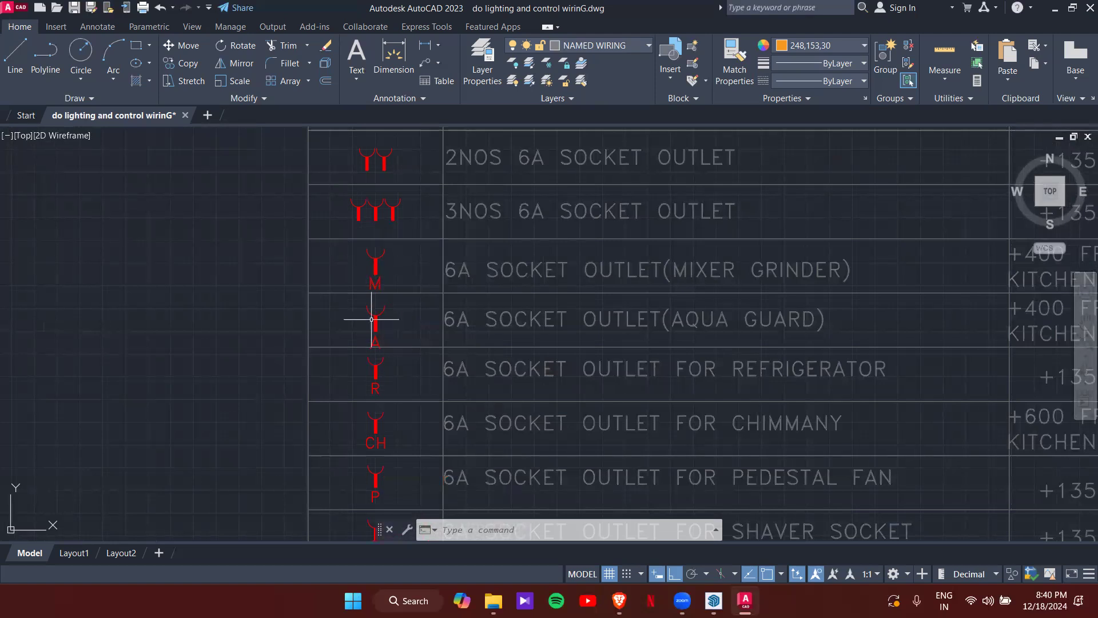
middle_drag(368, 295, 322, 410)
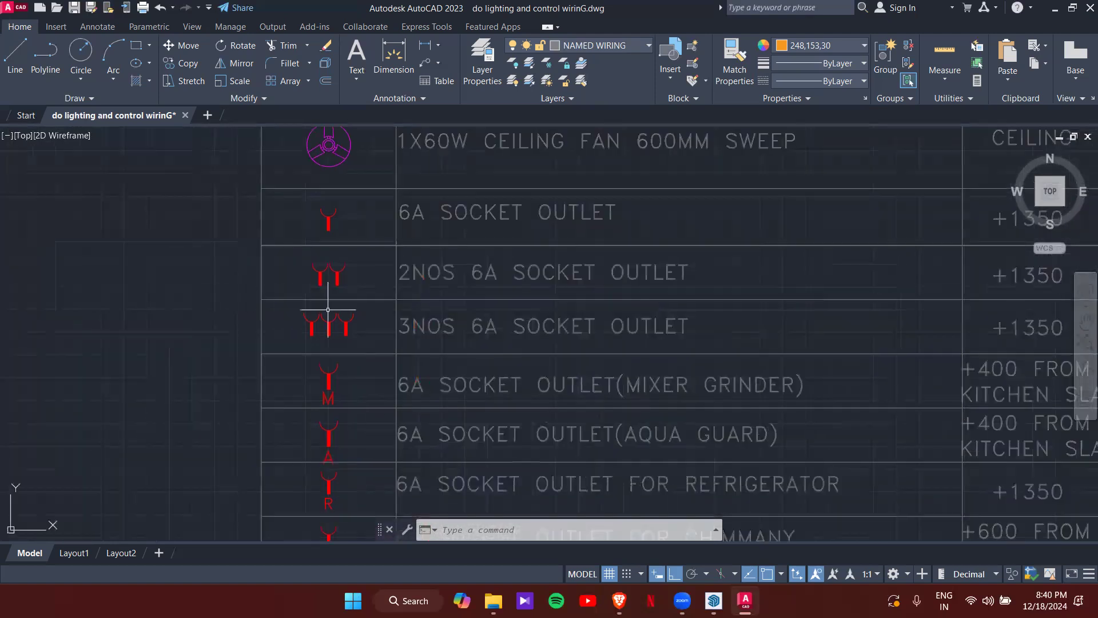
scroll(621, 251, up, 2)
middle_drag(645, 253, 512, 273)
scroll(511, 271, down, 4)
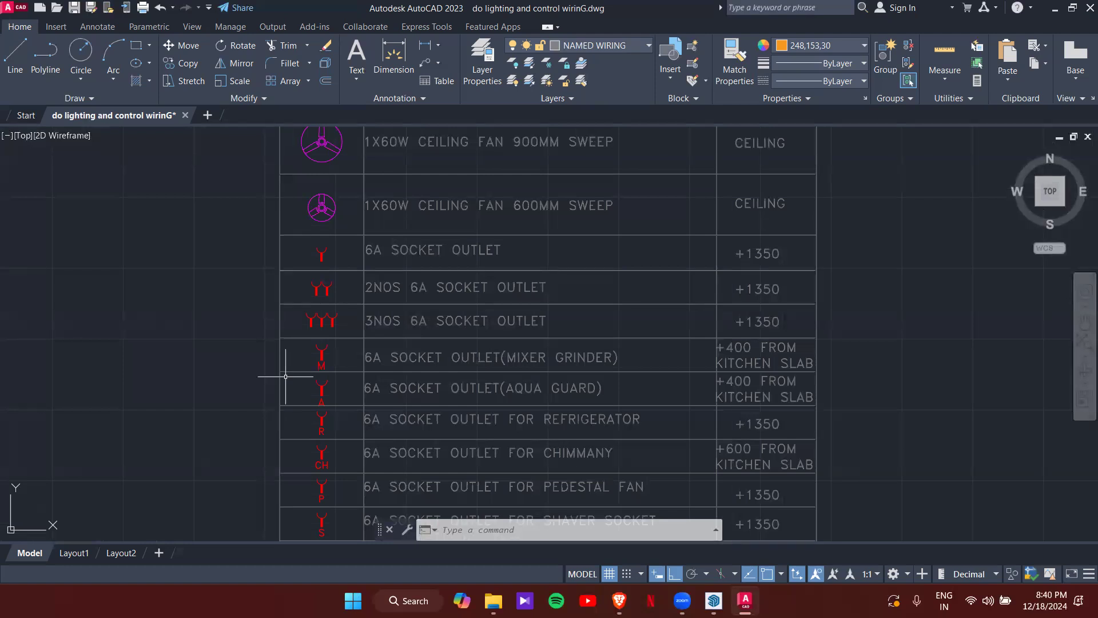
- Pan down the socket outlet rows from mixer grinder to the shaver and UPS sockets
scroll(341, 358, up, 2)
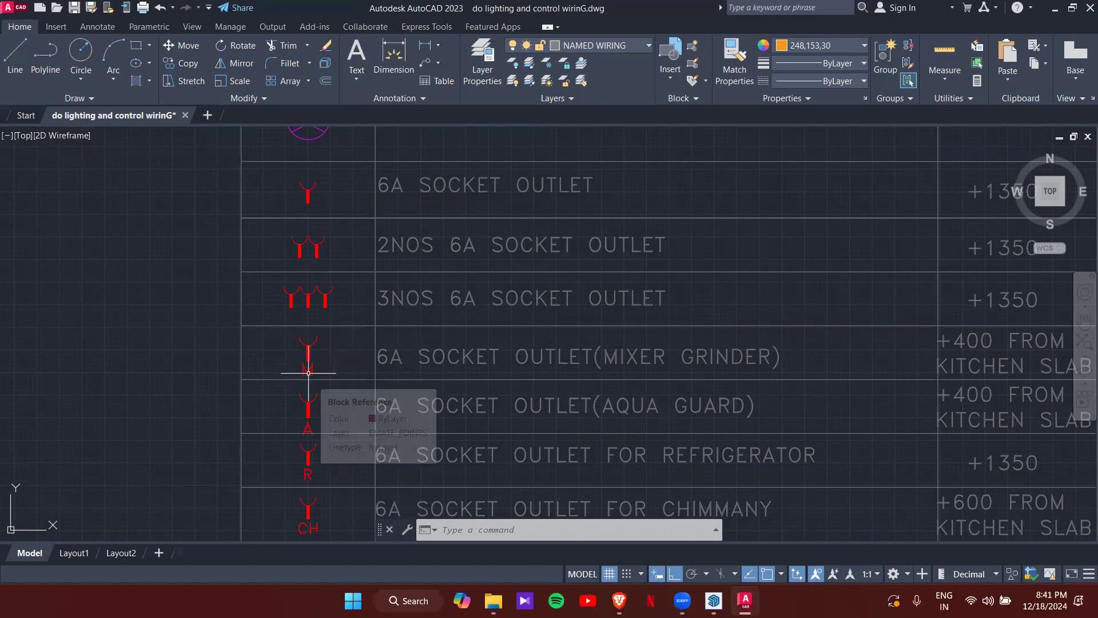
middle_drag(545, 369, 404, 351)
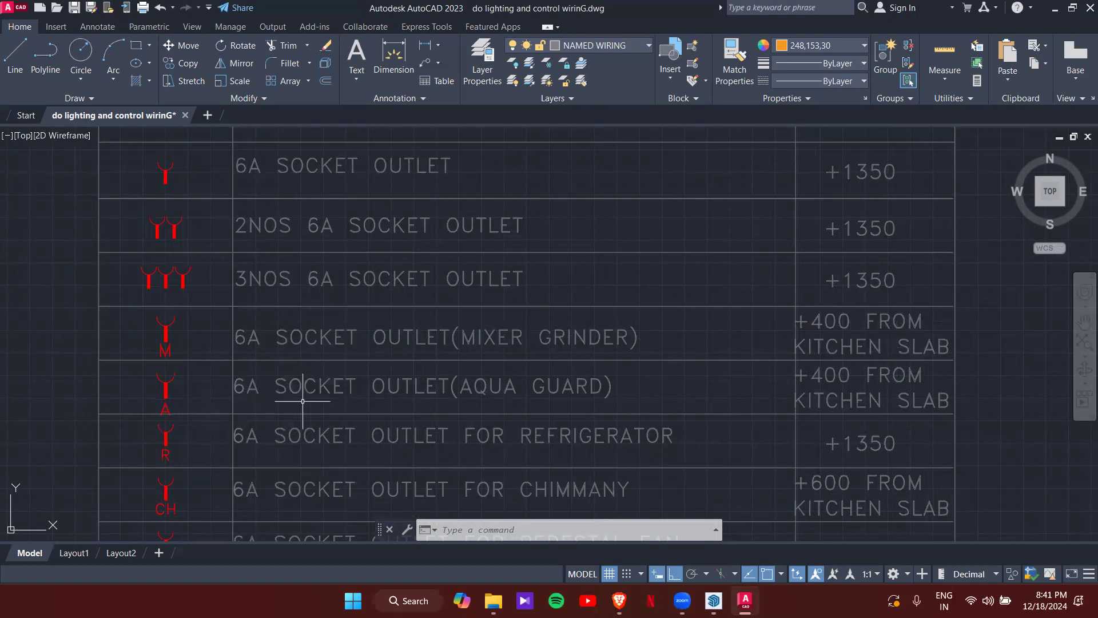
middle_drag(509, 407, 540, 339)
scroll(601, 392, down, 3)
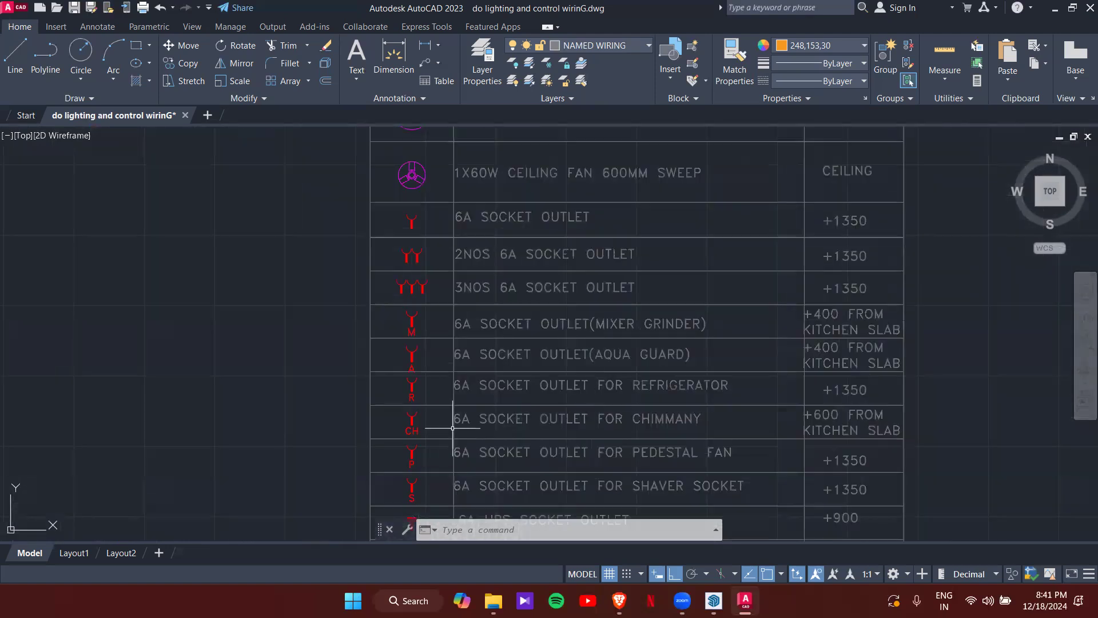
middle_drag(632, 440, 604, 372)
scroll(601, 363, up, 3)
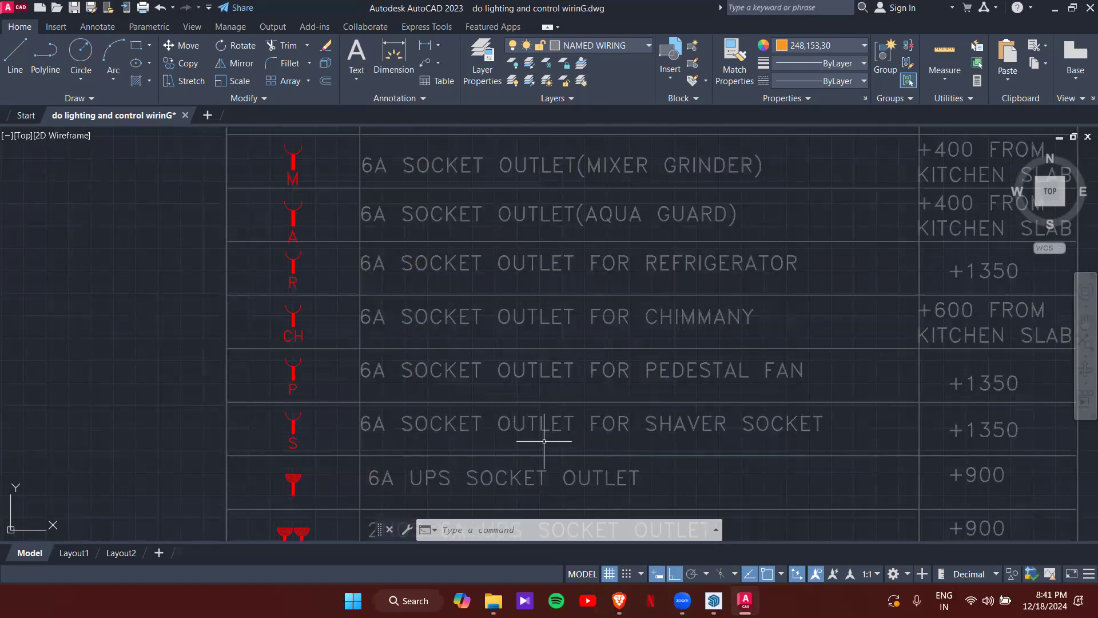
middle_drag(679, 445, 706, 333)
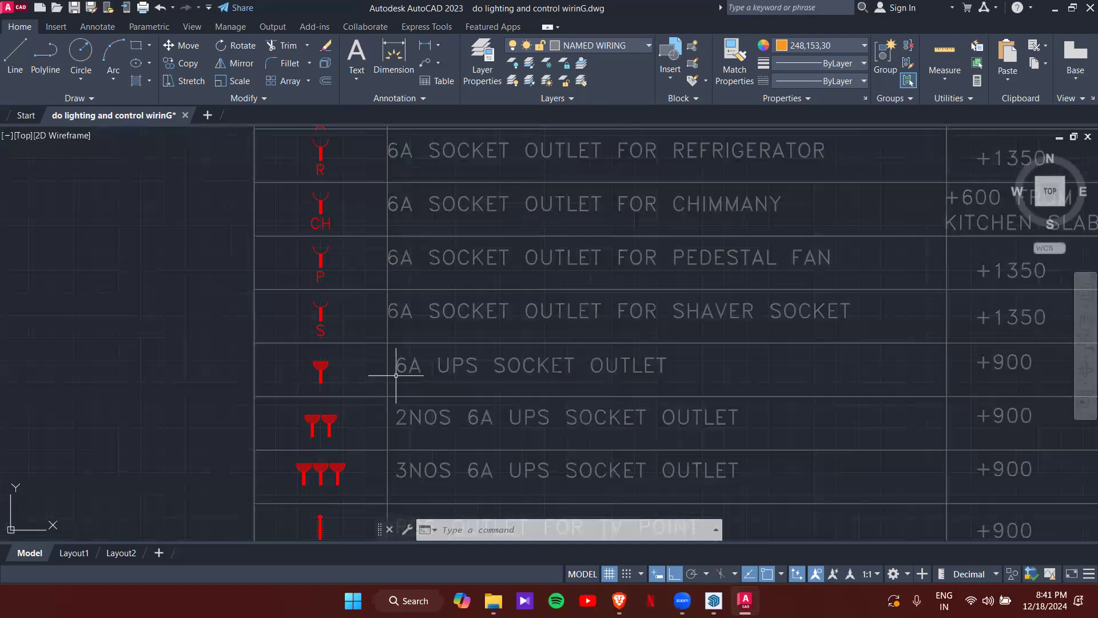
- Continue down to the RG6 TV, RJ11 telephone/intercom and RJ45 LAN outlet rows
scroll(396, 375, down, 2)
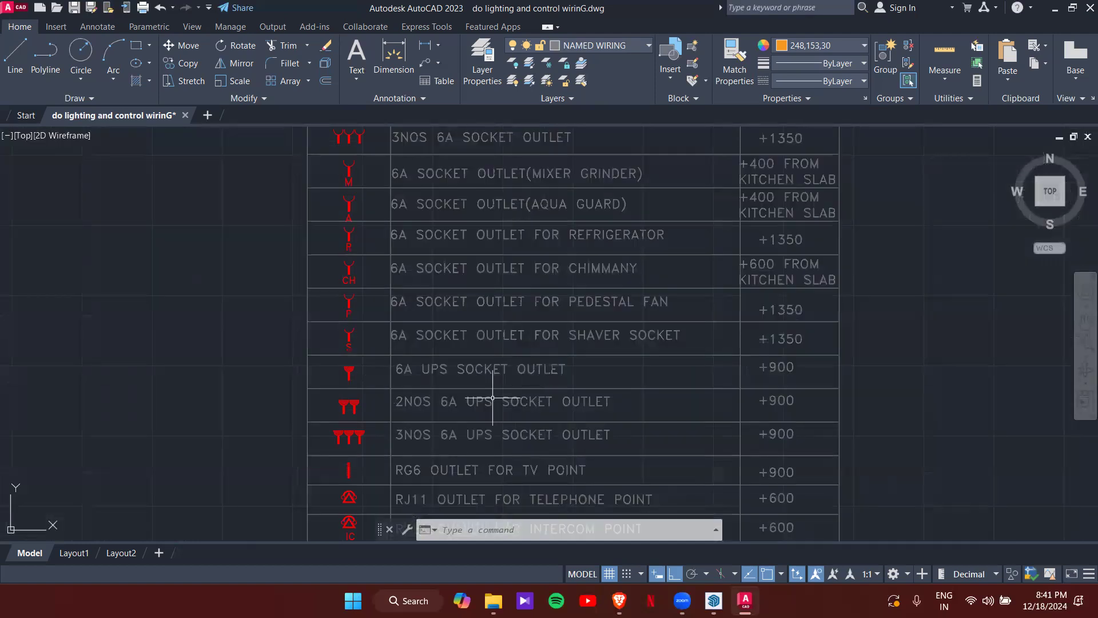
middle_drag(492, 397, 501, 306)
middle_drag(478, 343, 481, 303)
scroll(449, 335, up, 2)
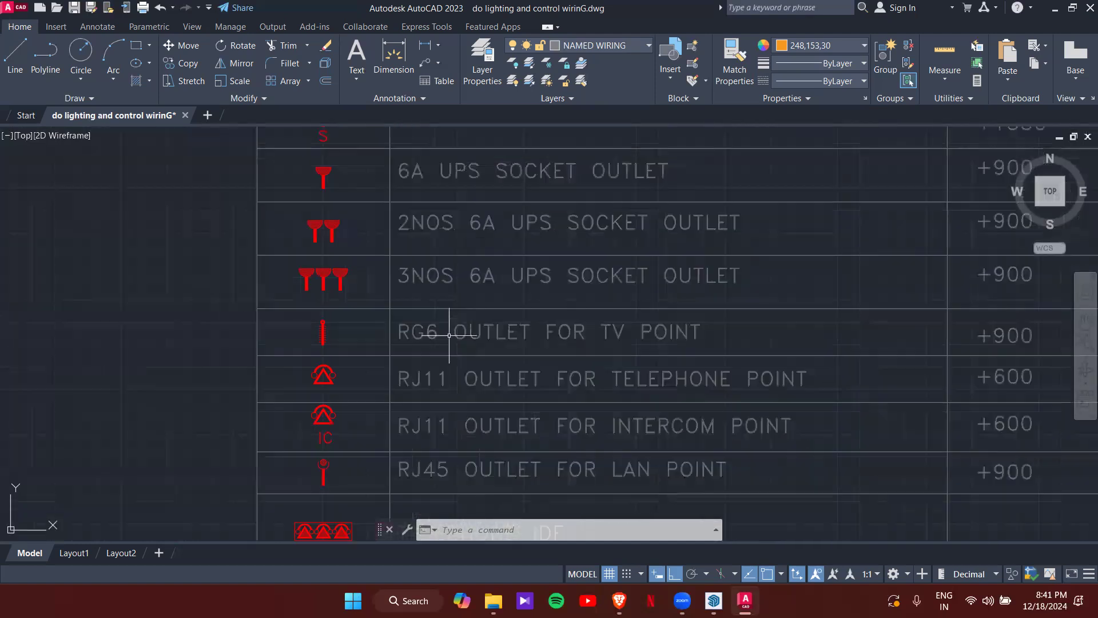
scroll(324, 336, up, 2)
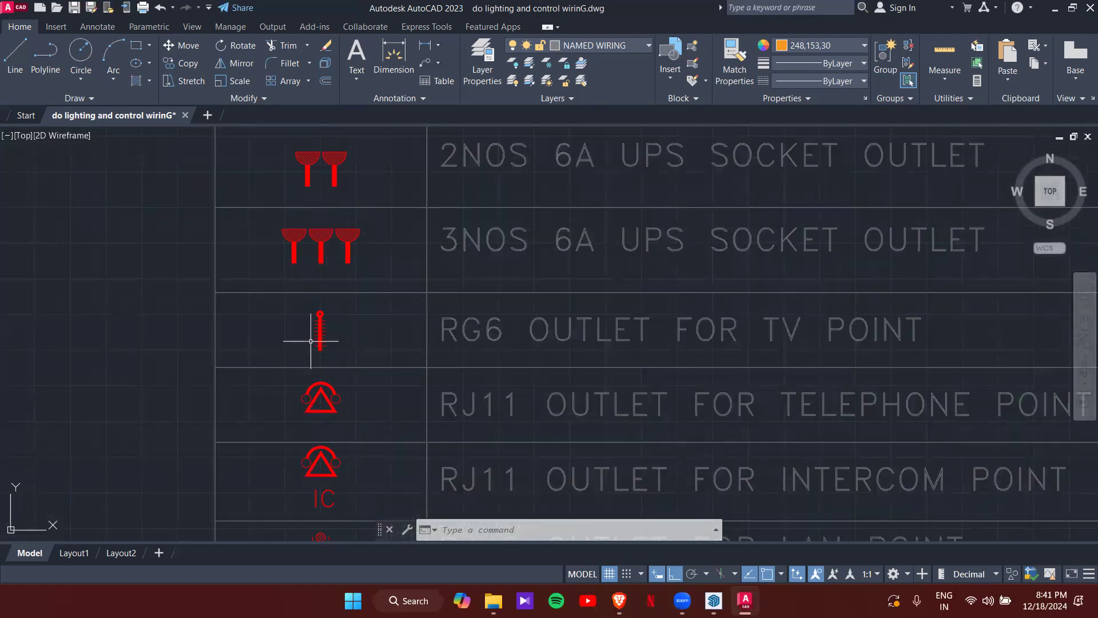
middle_drag(422, 363, 351, 307)
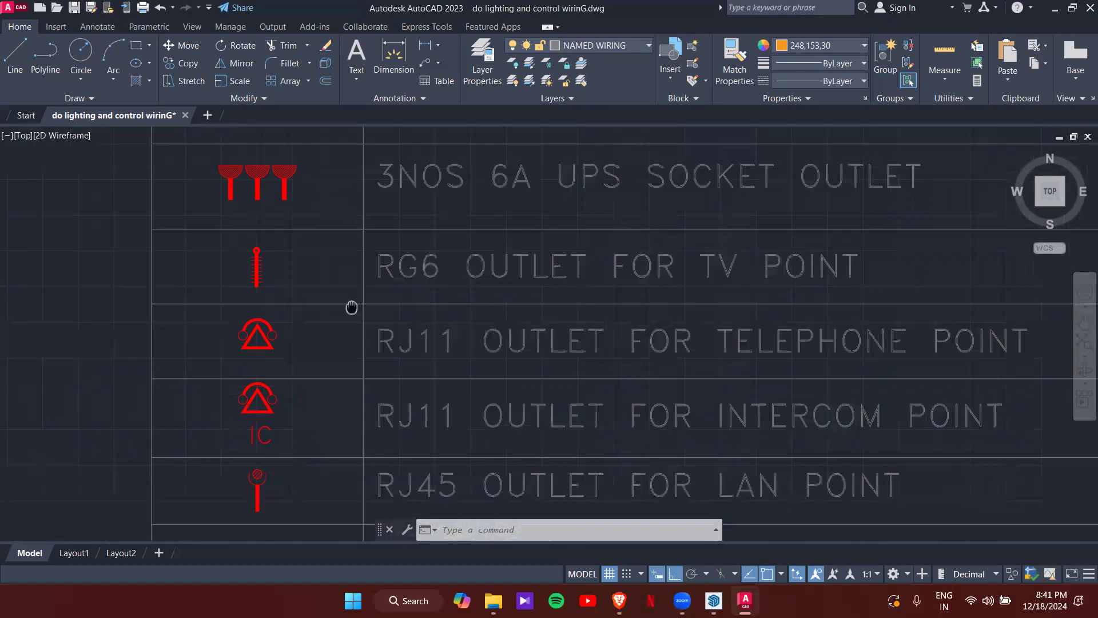
scroll(302, 312, down, 2)
- Pan down through the telephone IDF/MDF, LAN jack panel, speaker, camera and 16A socket rows
middle_drag(265, 400, 320, 263)
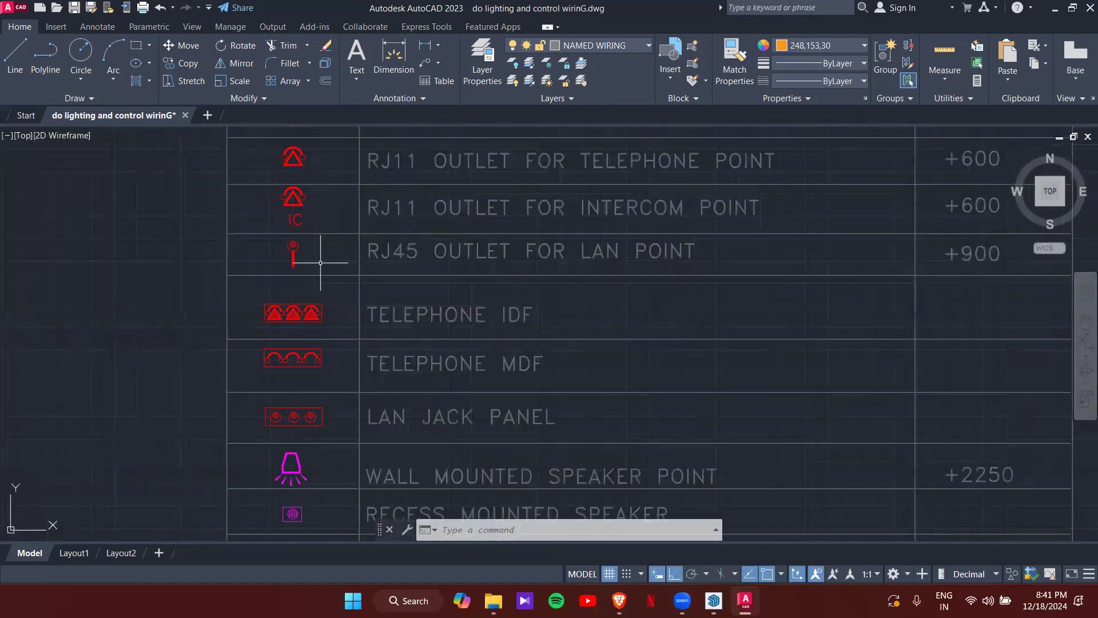
middle_drag(326, 371, 329, 272)
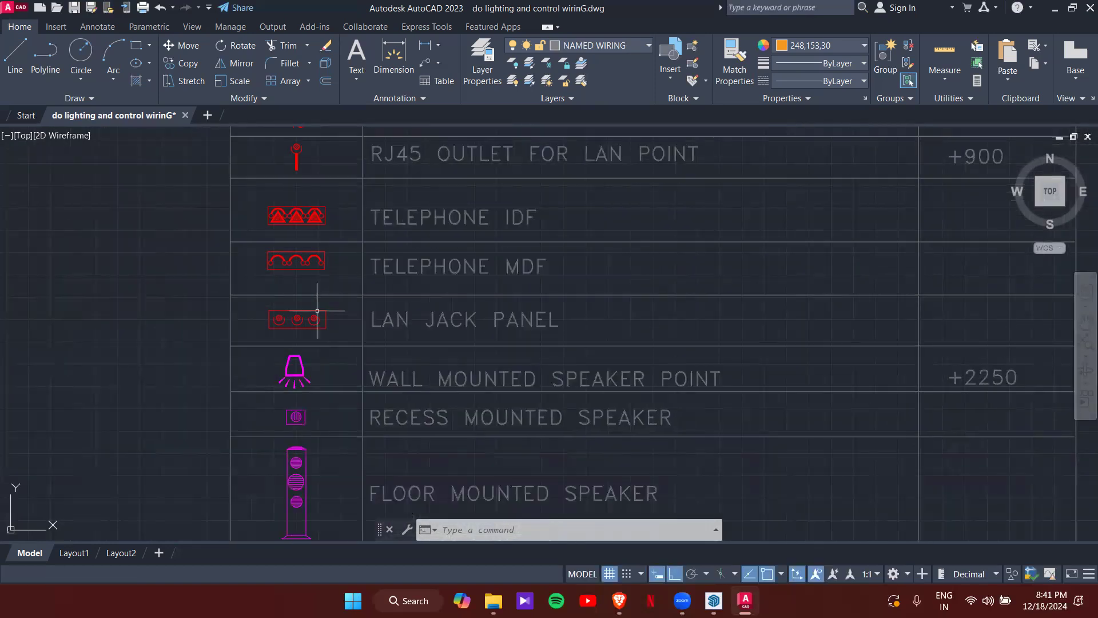
mouse_move(358, 341)
middle_down()
mouse_move(363, 297)
mouse_move(433, 227)
middle_up()
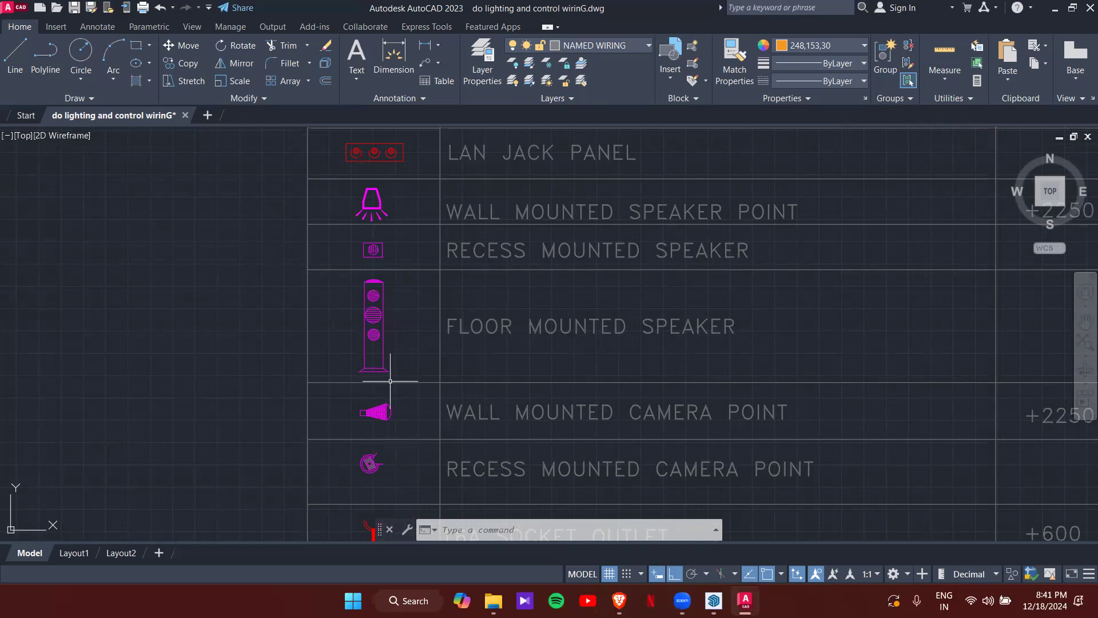
scroll(373, 368, up, 2)
scroll(393, 366, down, 2)
middle_drag(393, 372, 410, 221)
scroll(400, 324, up, 2)
scroll(387, 348, down, 2)
middle_drag(400, 370, 382, 315)
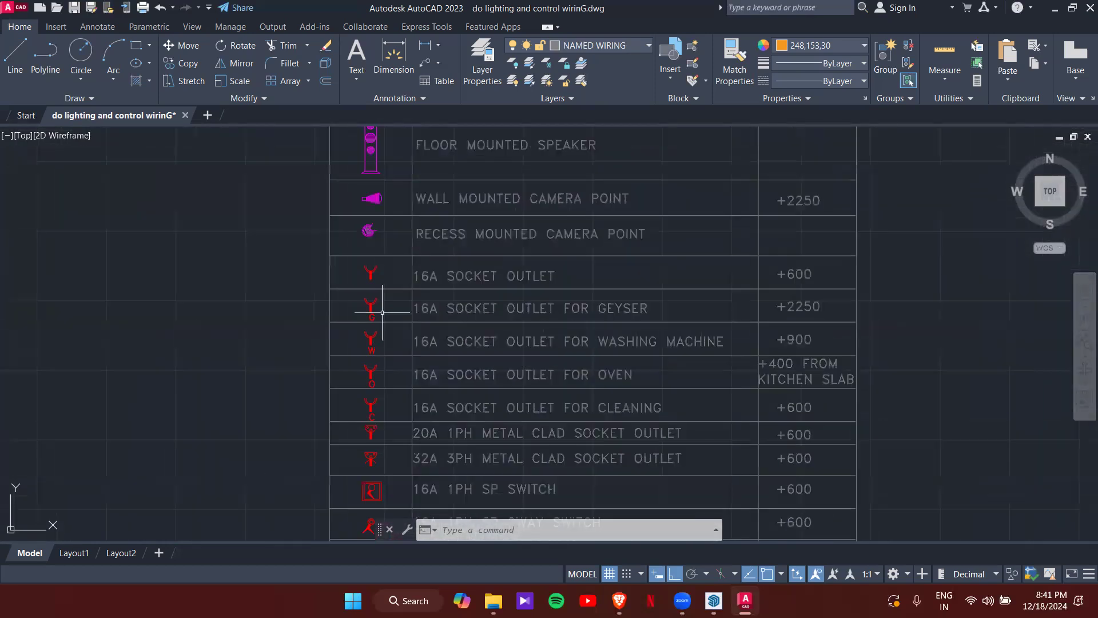
scroll(367, 313, up, 3)
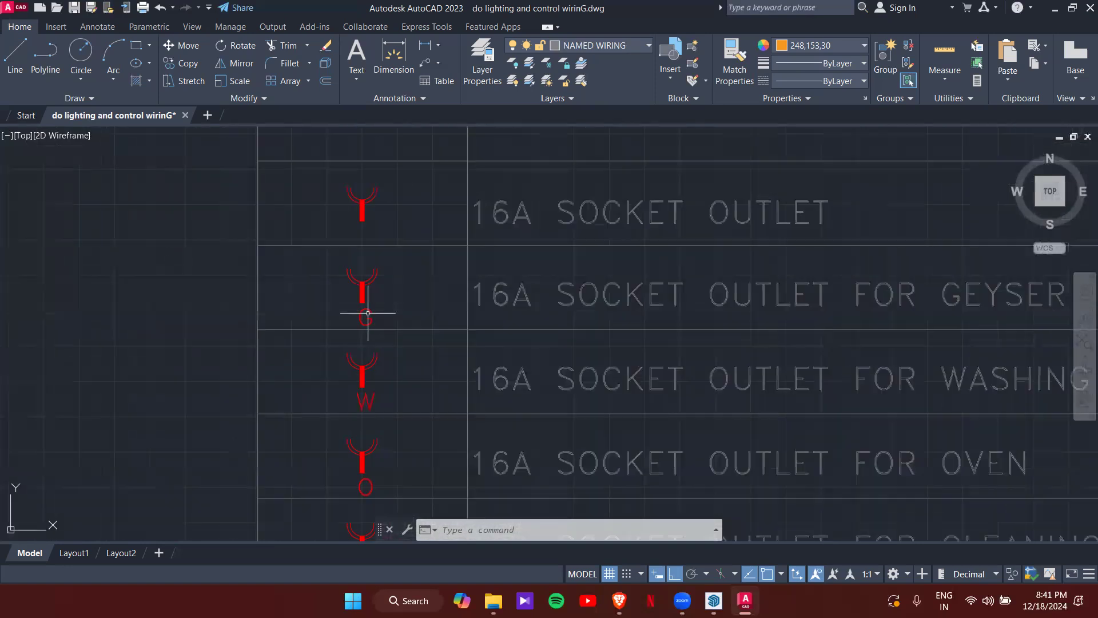
scroll(484, 311, down, 2)
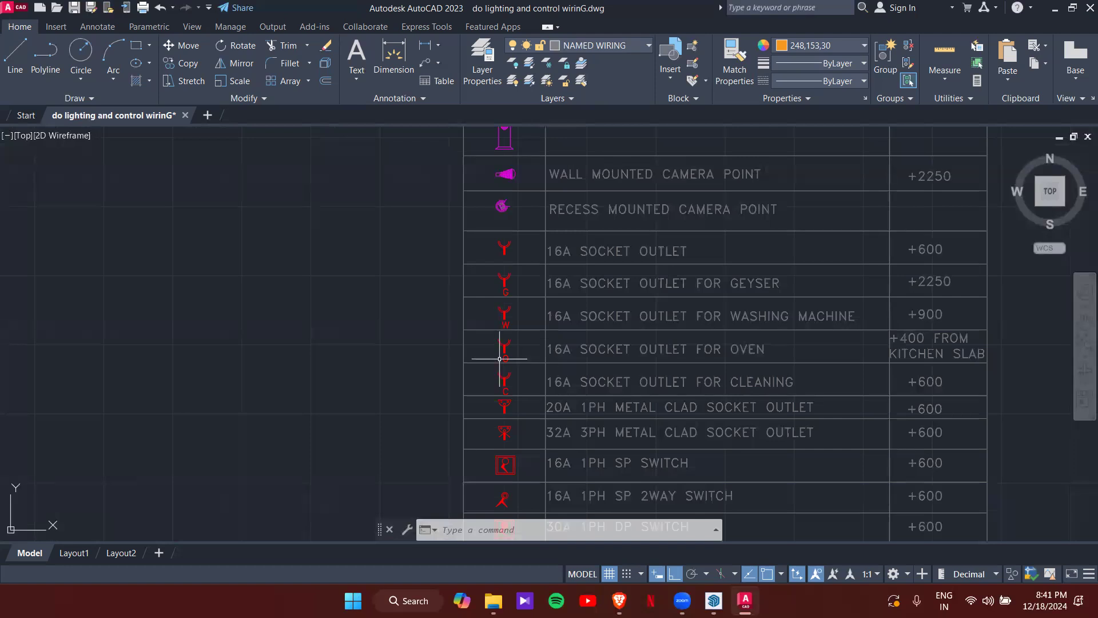
- Continue through the switch, isolator and DB rows to the legend's end, then zoom out
middle_drag(543, 359, 498, 283)
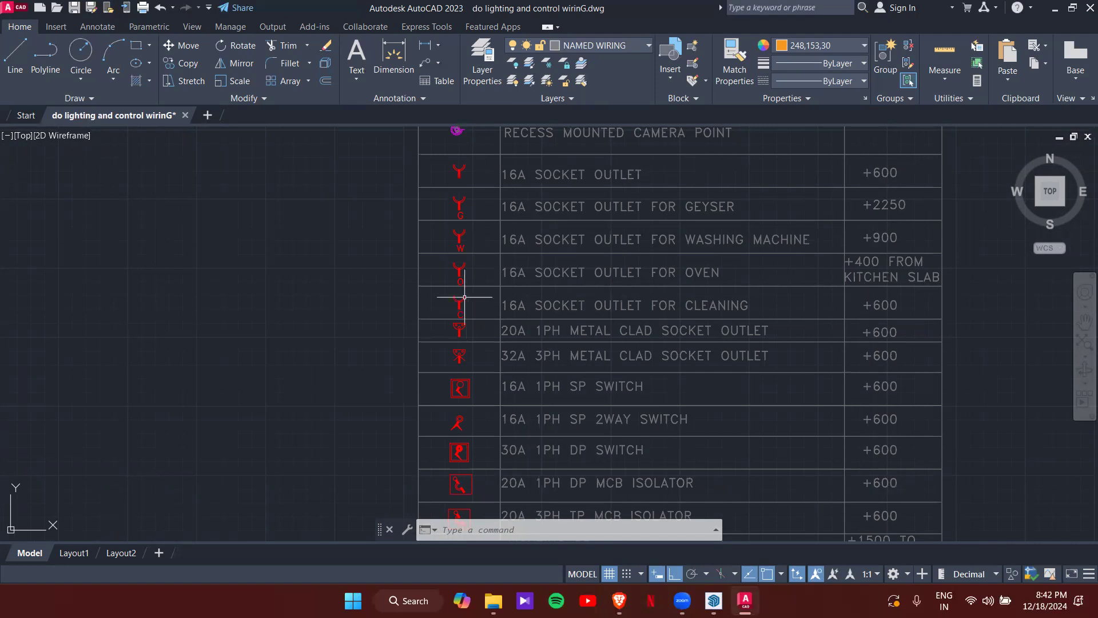
scroll(465, 283, up, 8)
scroll(471, 349, down, 4)
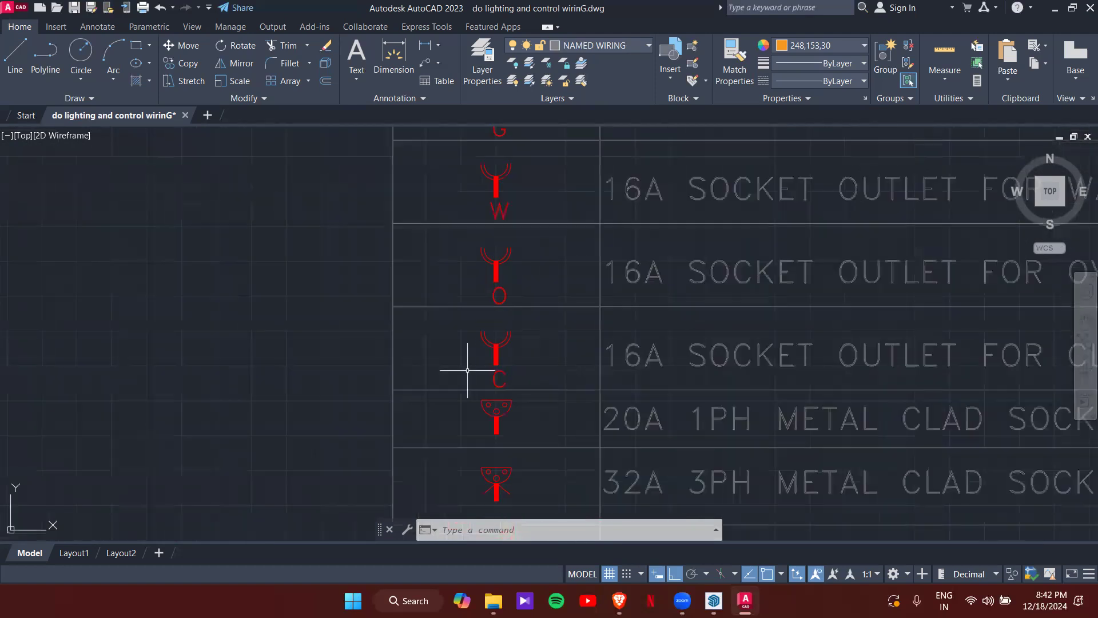
scroll(467, 370, down, 5)
middle_drag(470, 411, 489, 292)
scroll(489, 293, up, 3)
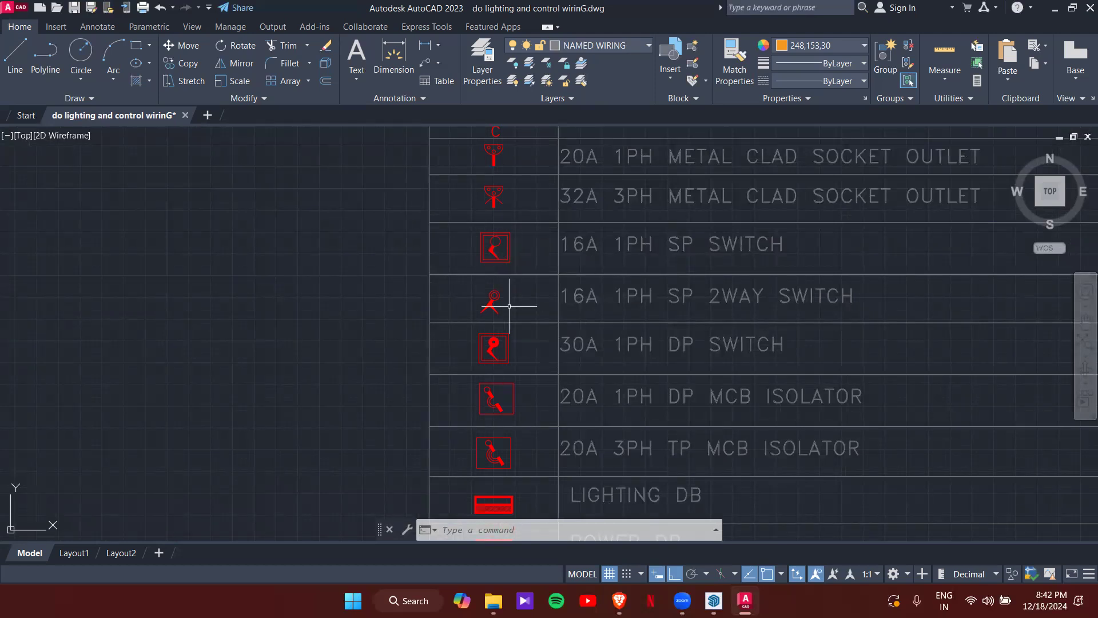
middle_drag(527, 355, 522, 236)
middle_drag(527, 334, 514, 246)
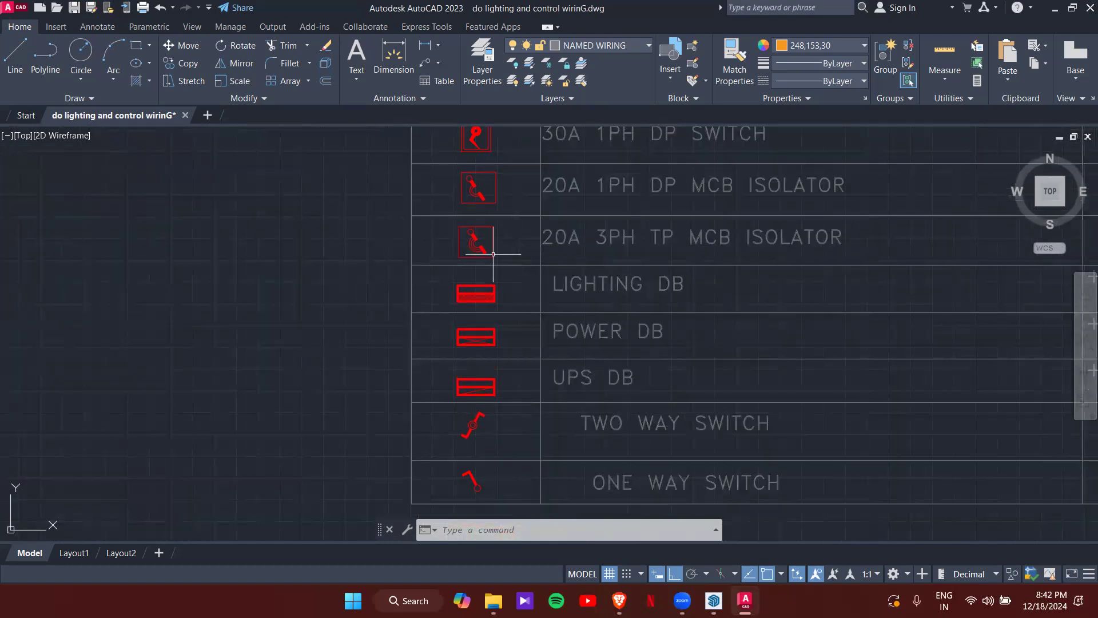
middle_drag(522, 286, 517, 257)
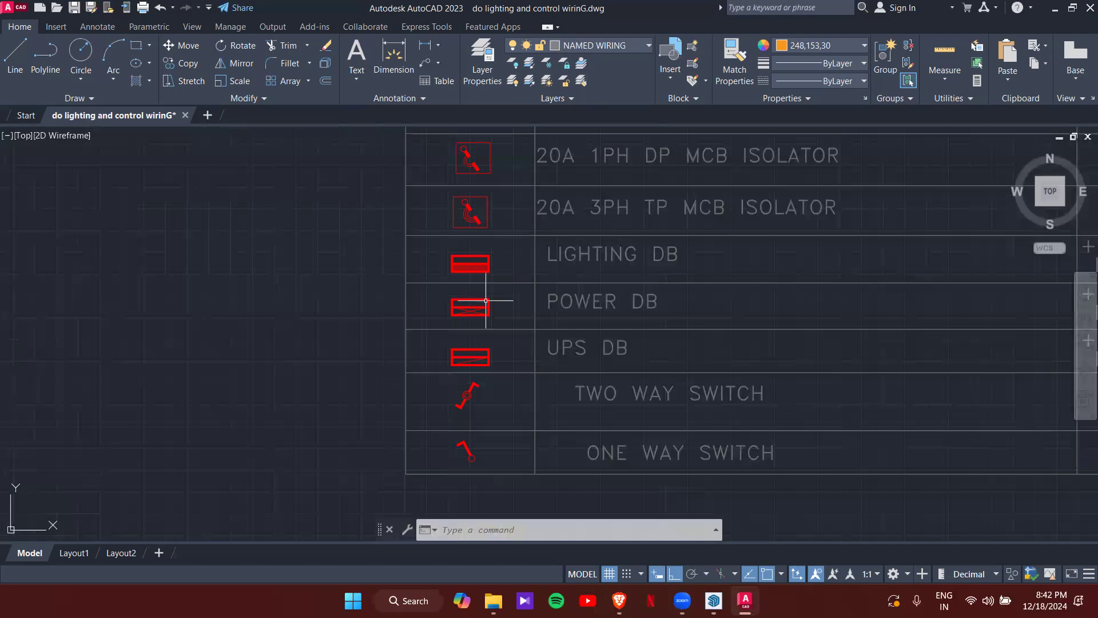
middle_drag(512, 349, 482, 276)
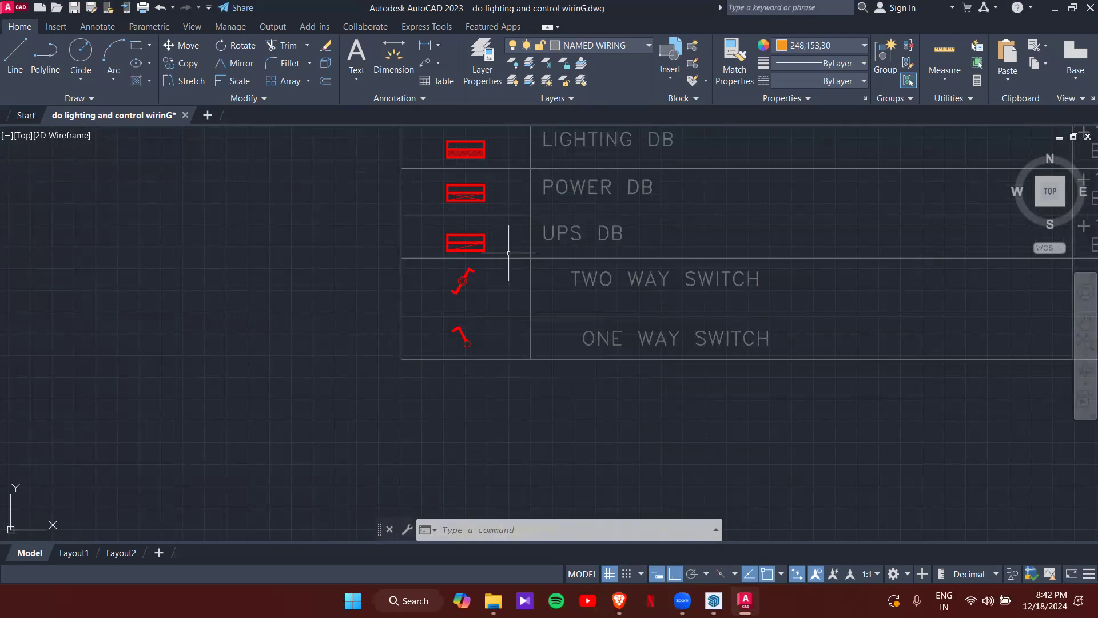
scroll(509, 253, down, 12)
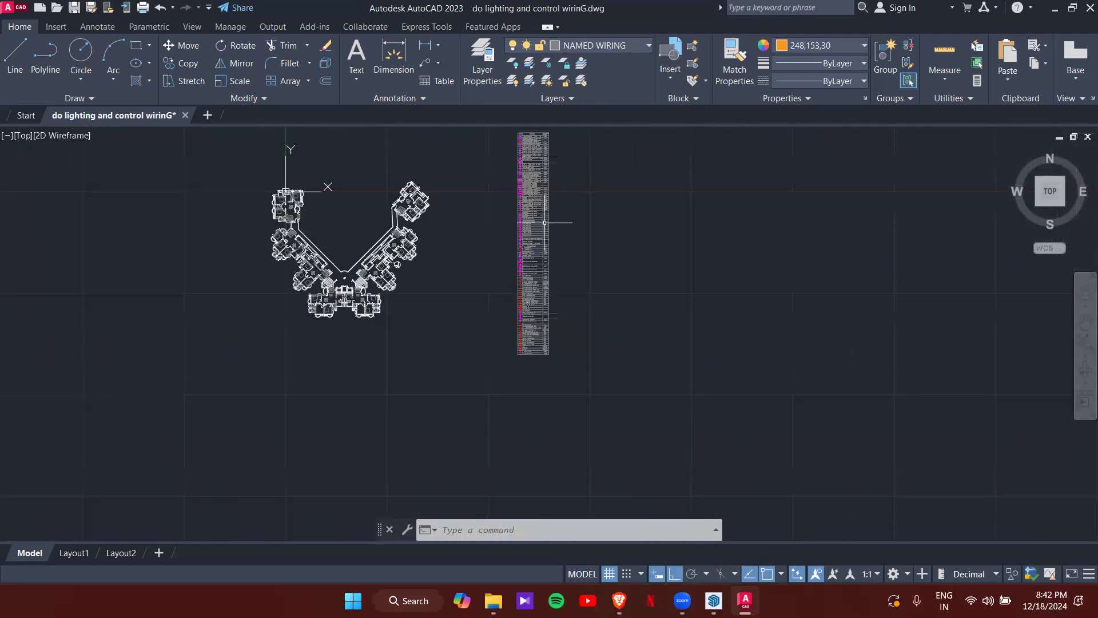
scroll(545, 223, up, 5)
scroll(458, 221, up, 8)
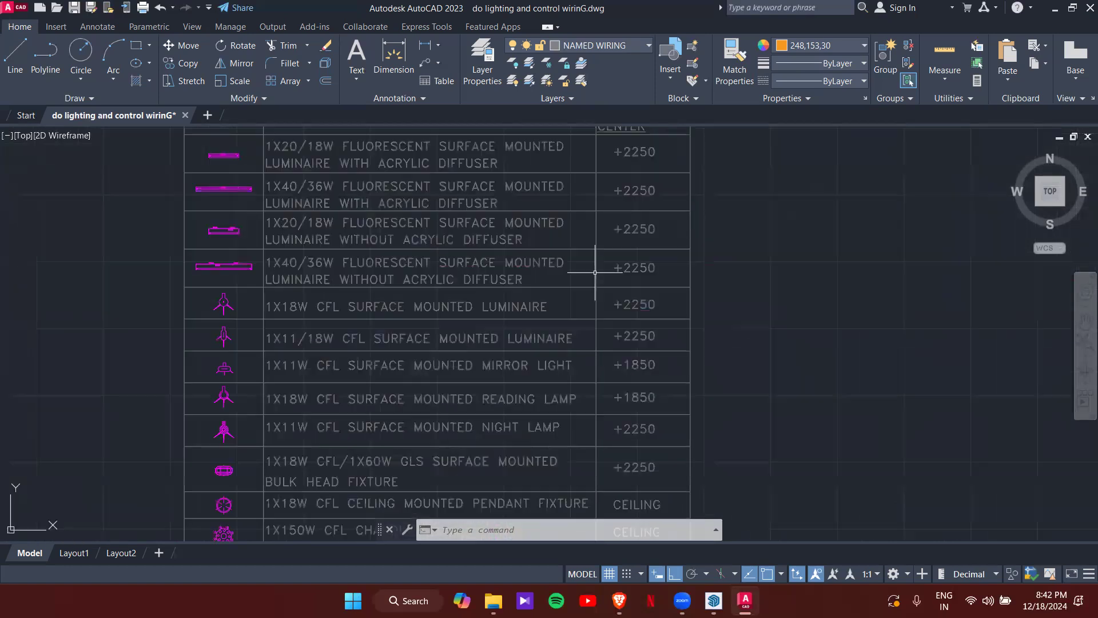
scroll(595, 272, down, 2)
scroll(299, 219, up, 2)
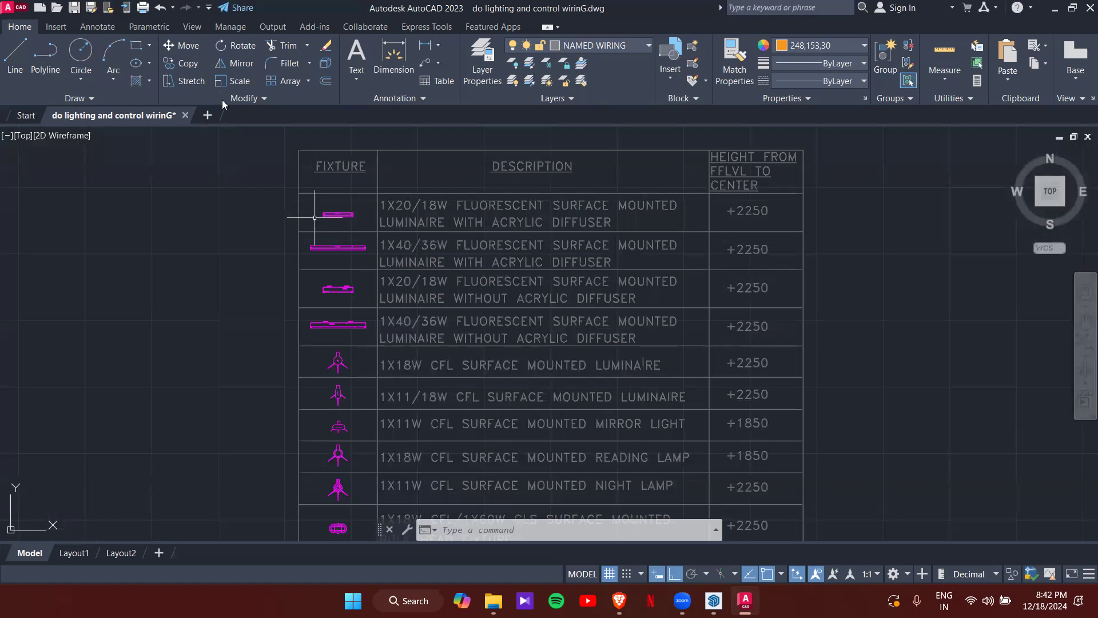
scroll(314, 217, down, 6)
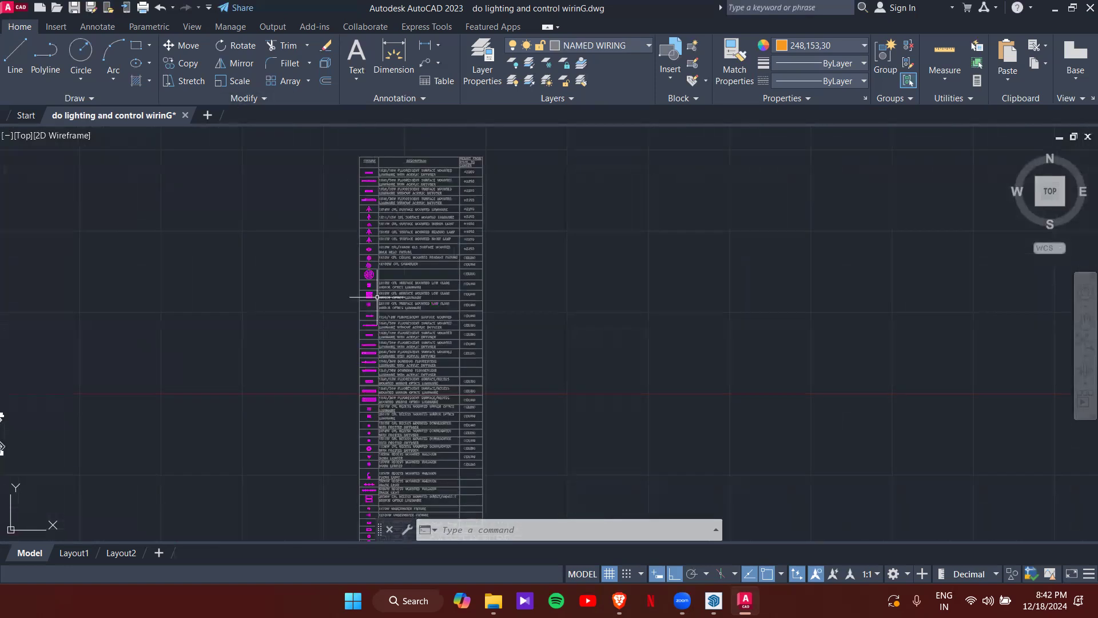
scroll(377, 297, down, 4)
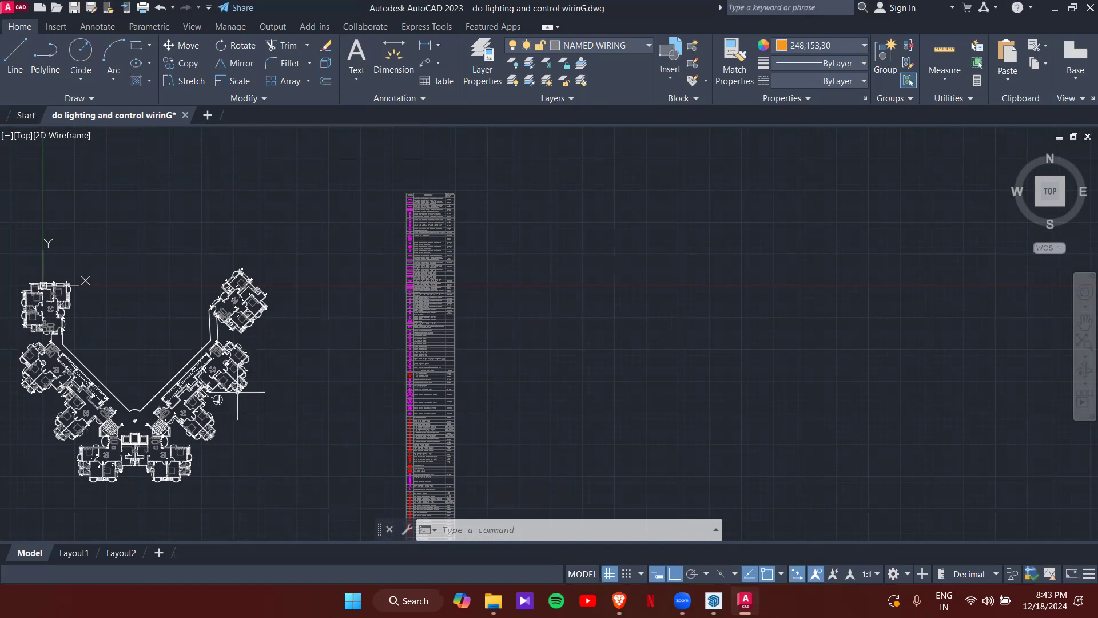
- Bring the apartment floor plan into view and save the drawing
middle_drag(236, 394, 395, 240)
scroll(379, 243, up, 5)
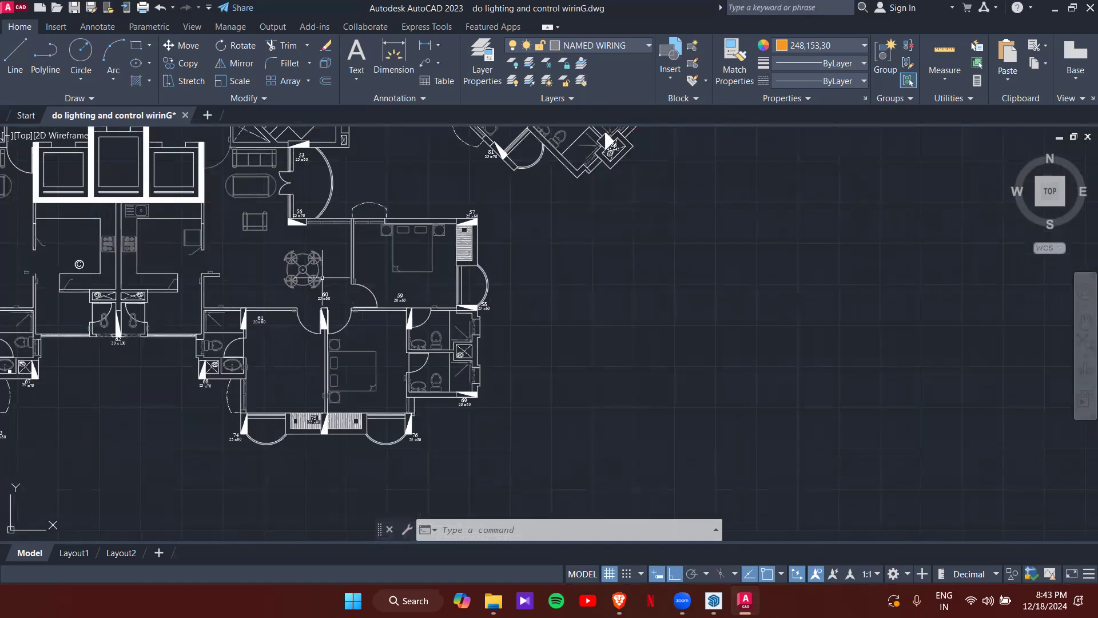
middle_drag(238, 177, 271, 169)
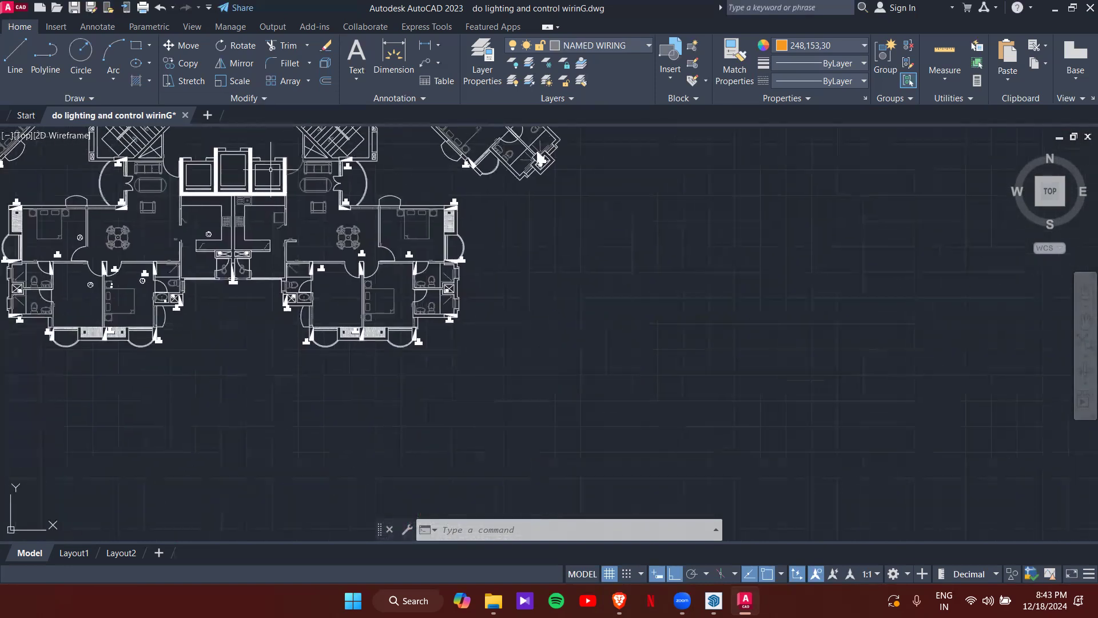
scroll(264, 189, up, 2)
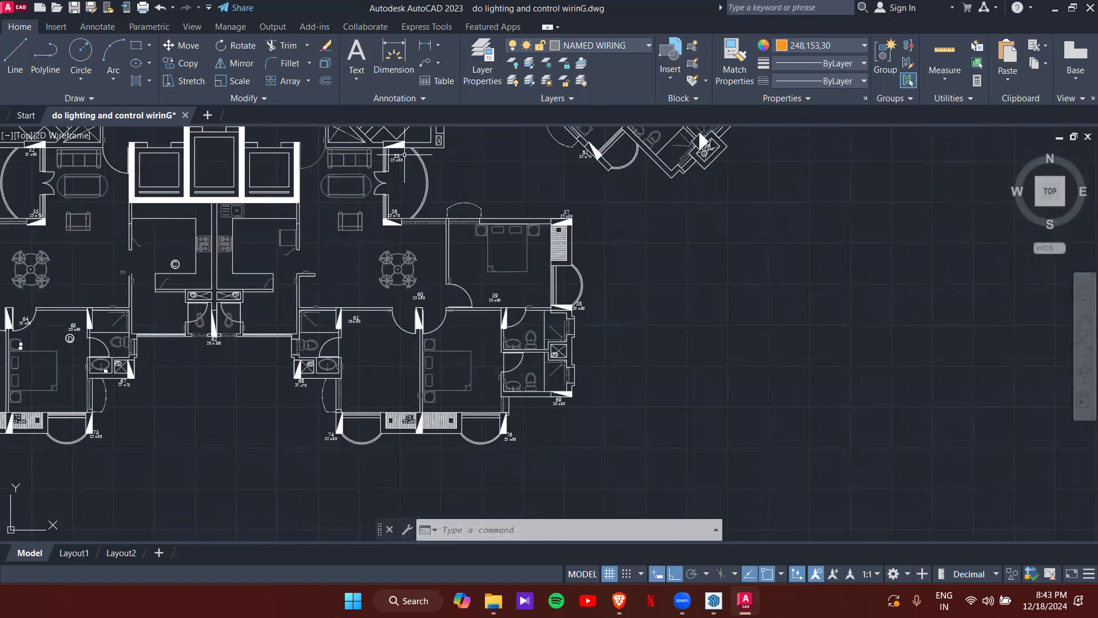
key(ctrl+s)
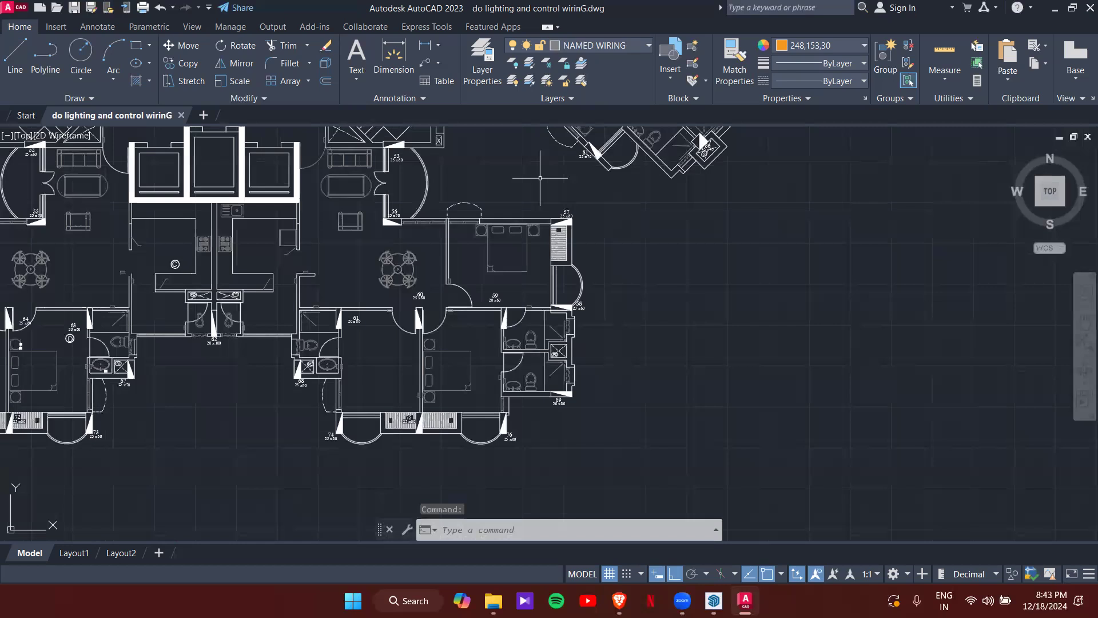
- Turn on the Joinery No. and text layers and turn off CONTROL WIRING
click(539, 49)
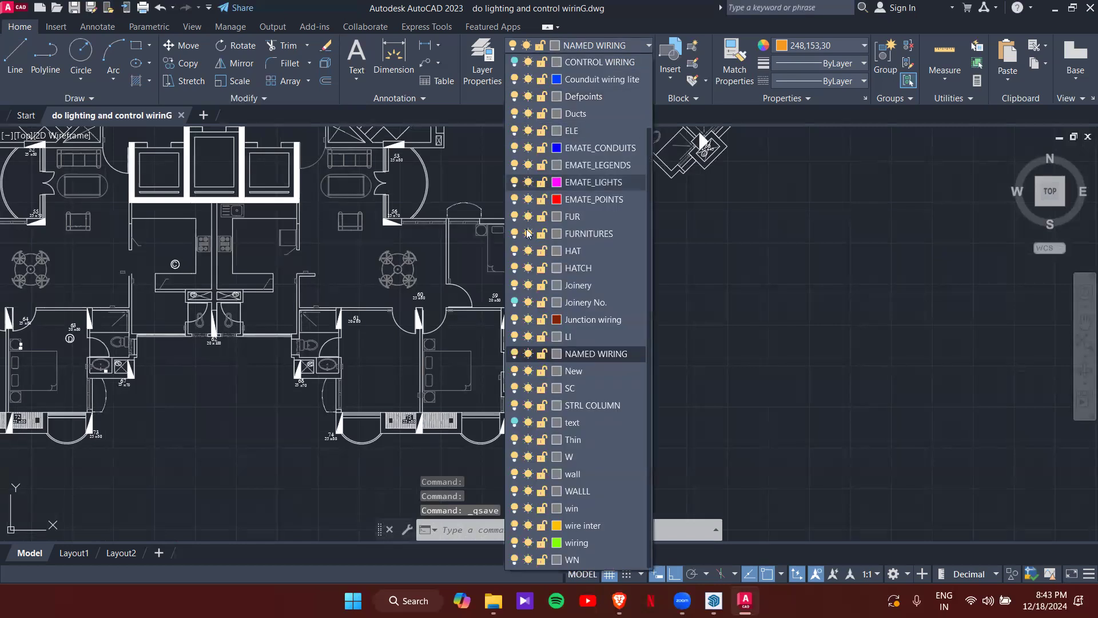
click(515, 302)
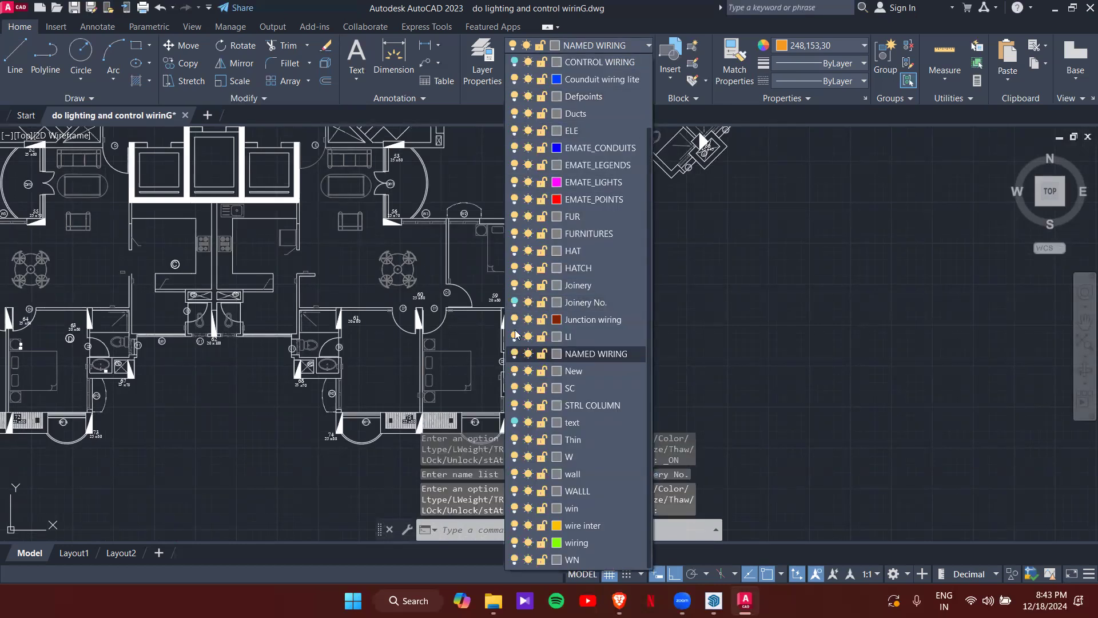
click(514, 422)
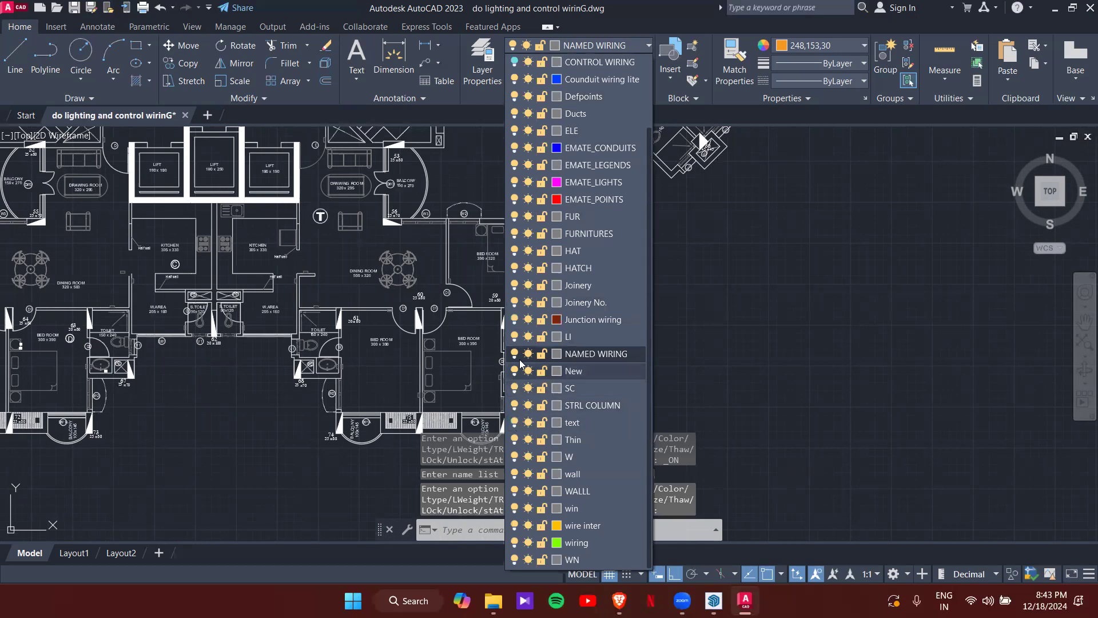
click(514, 62)
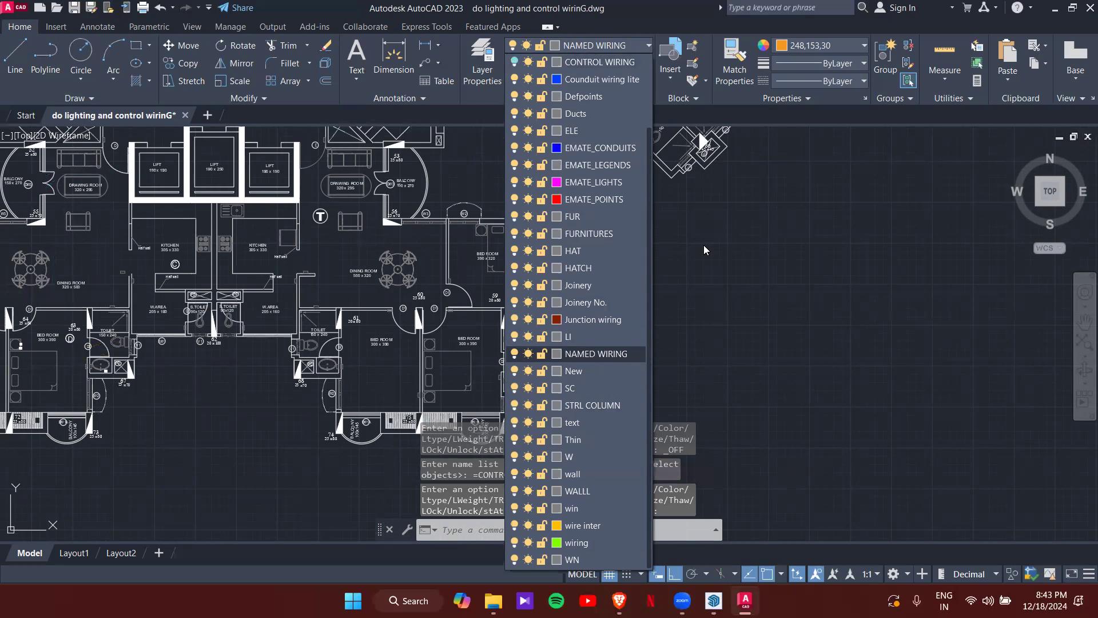
click(705, 245)
scroll(252, 261, down, 4)
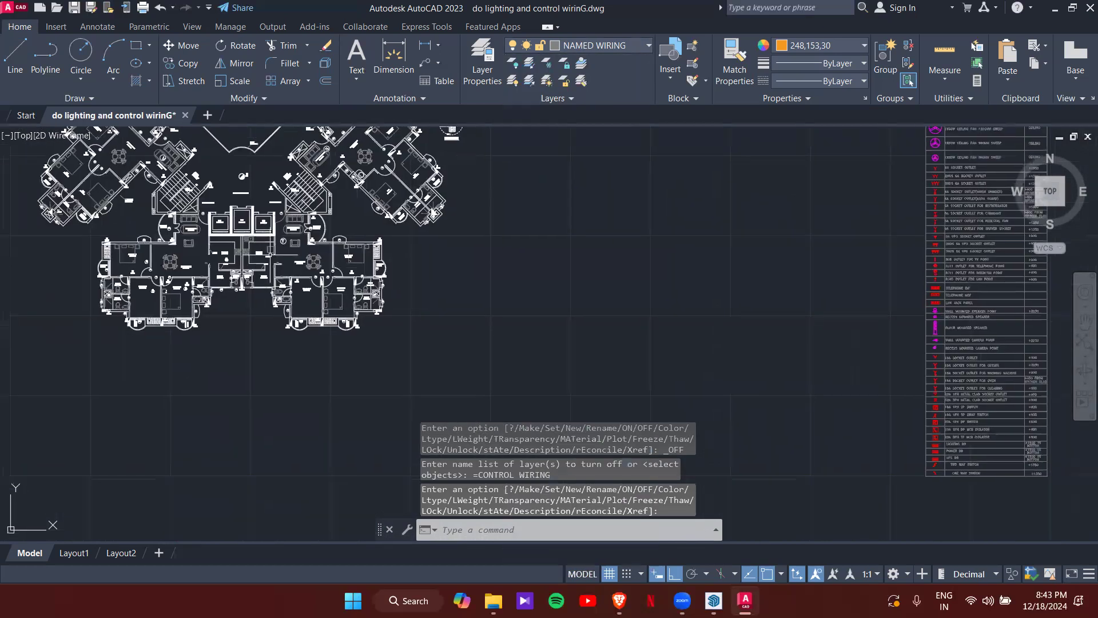
scroll(246, 260, up, 10)
scroll(246, 260, down, 5)
scroll(380, 184, up, 6)
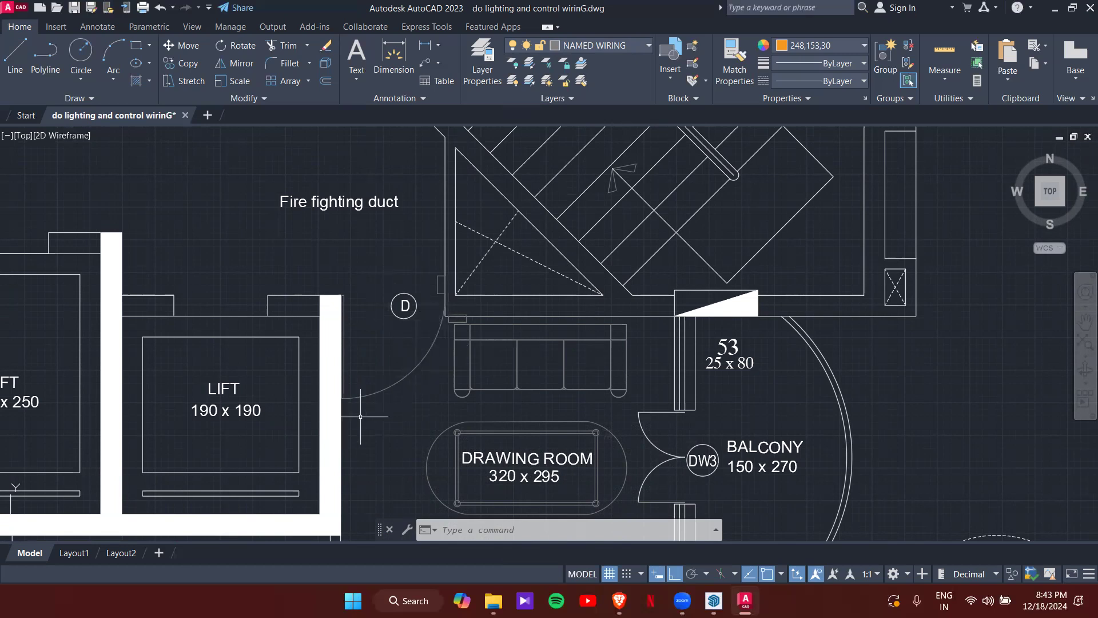
mouse_move(435, 376)
middle_down()
mouse_move(390, 316)
mouse_move(360, 226)
middle_up()
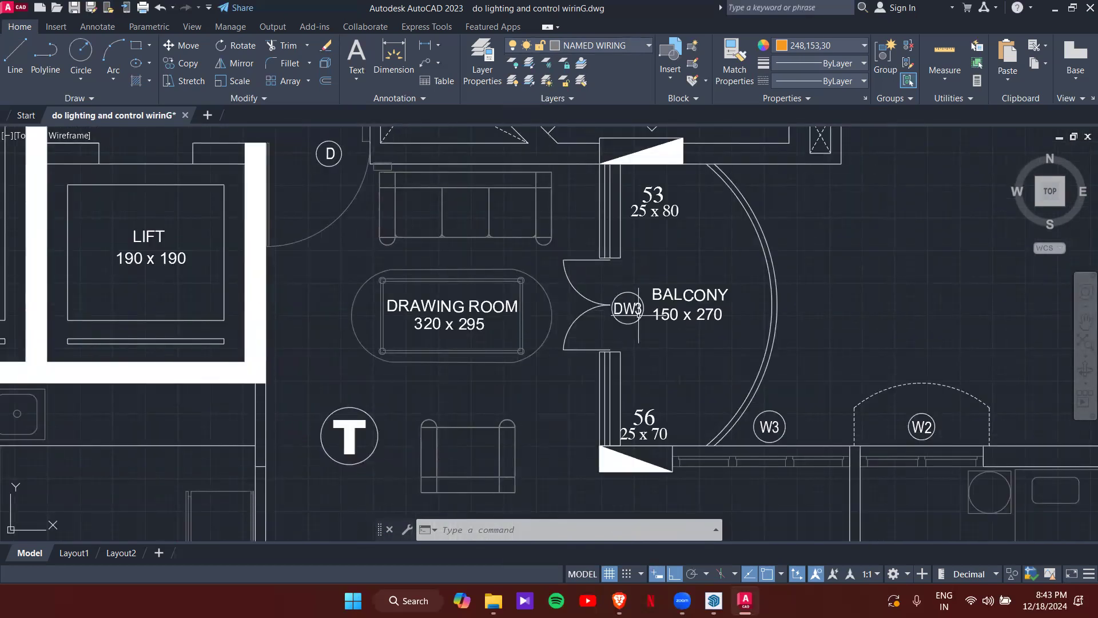
click(488, 331)
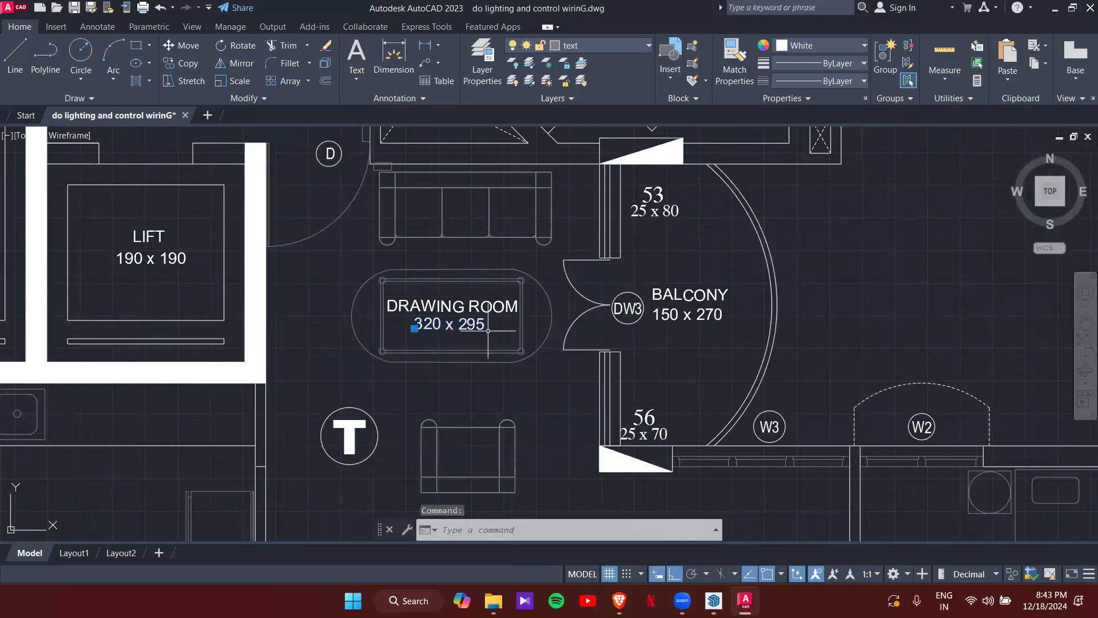
click(696, 321)
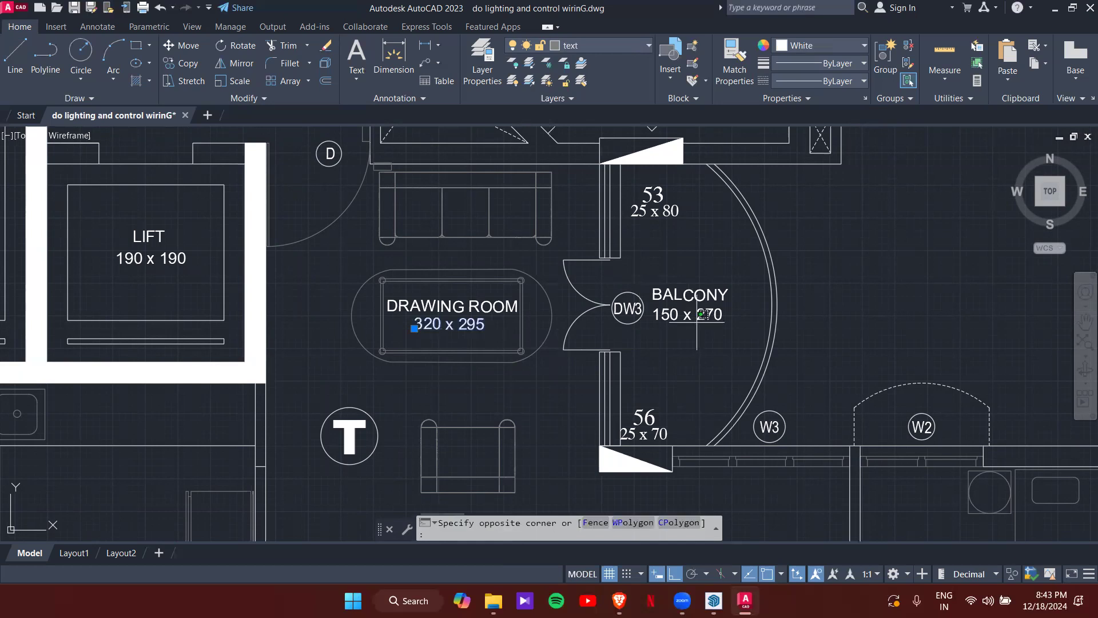
click(672, 309)
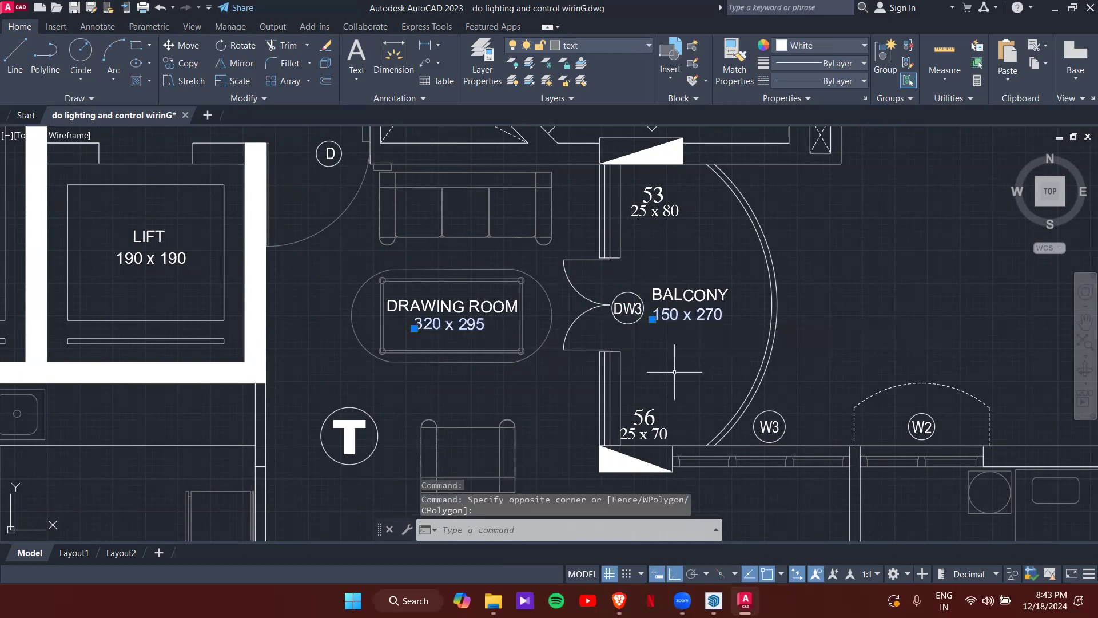
key(Escape)
key(Escape)
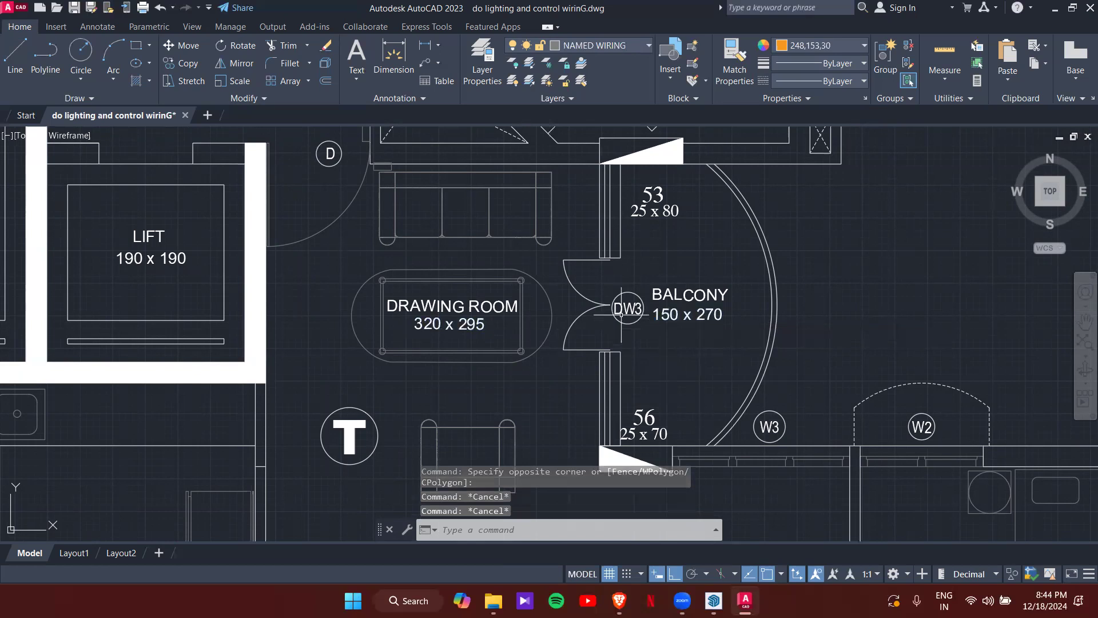
scroll(623, 316, up, 6)
scroll(640, 310, down, 6)
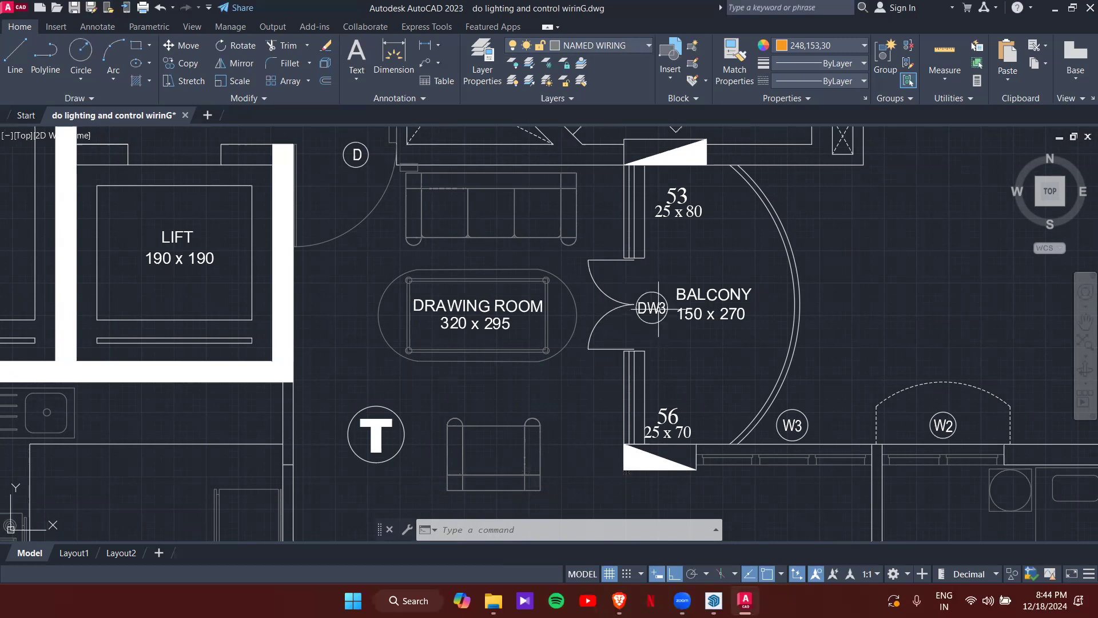
scroll(661, 311, down, 2)
scroll(655, 309, down, 4)
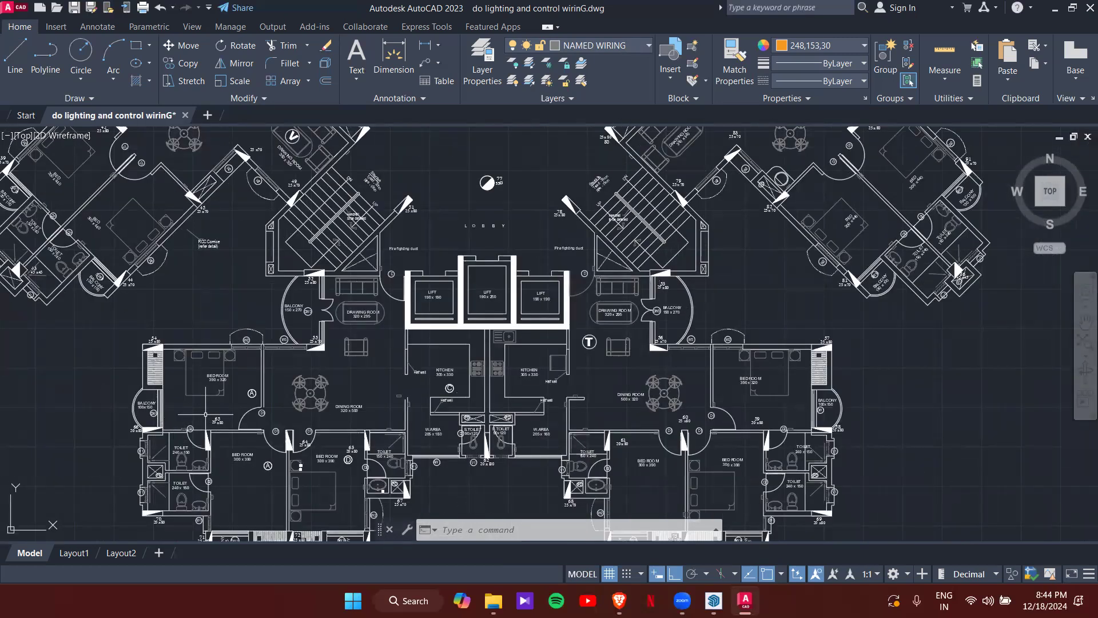
scroll(306, 304, up, 8)
scroll(309, 320, down, 8)
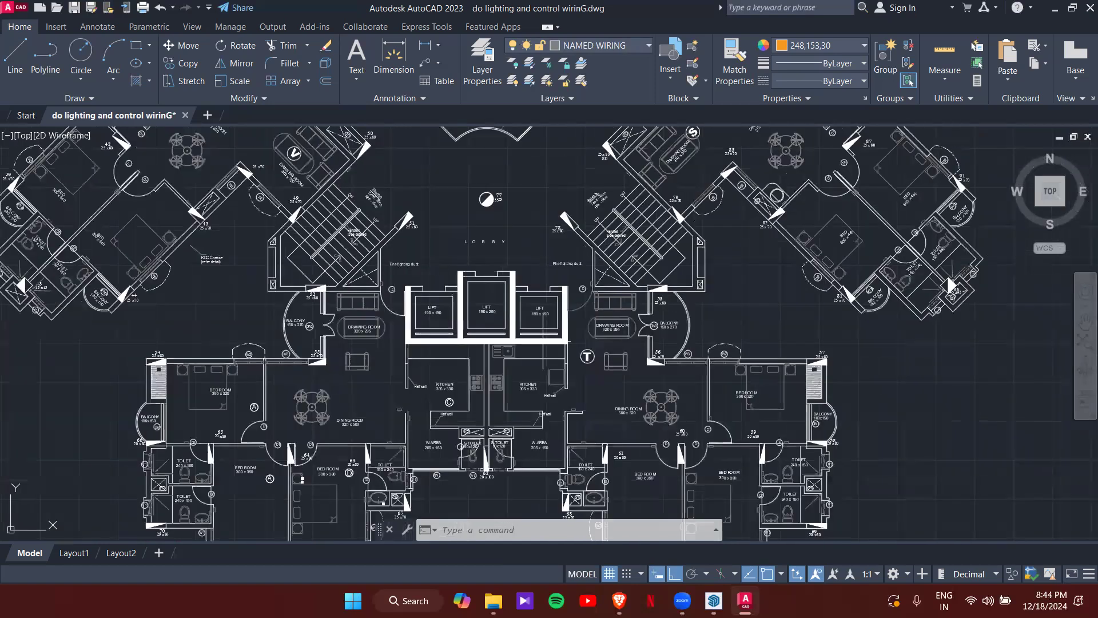
scroll(648, 330, up, 8)
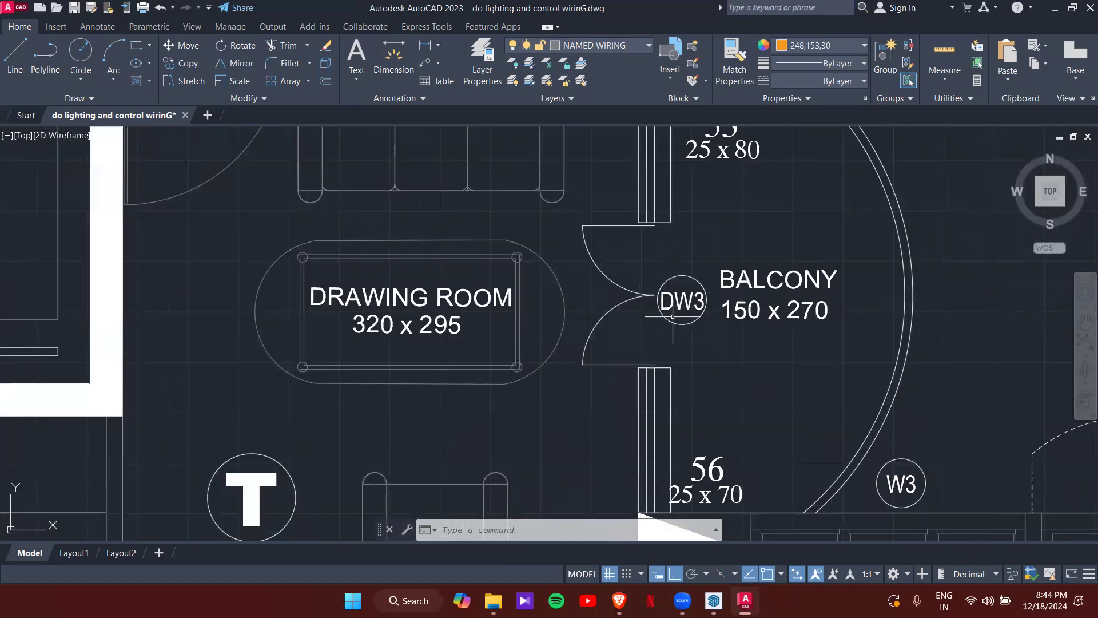
scroll(673, 316, down, 2)
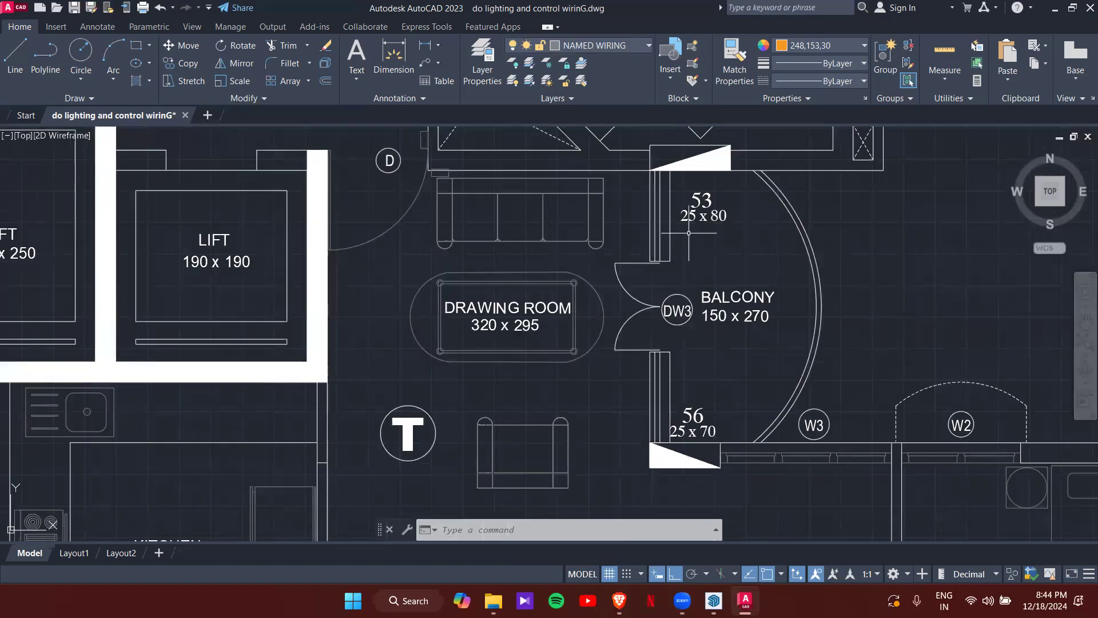
middle_drag(610, 323, 636, 230)
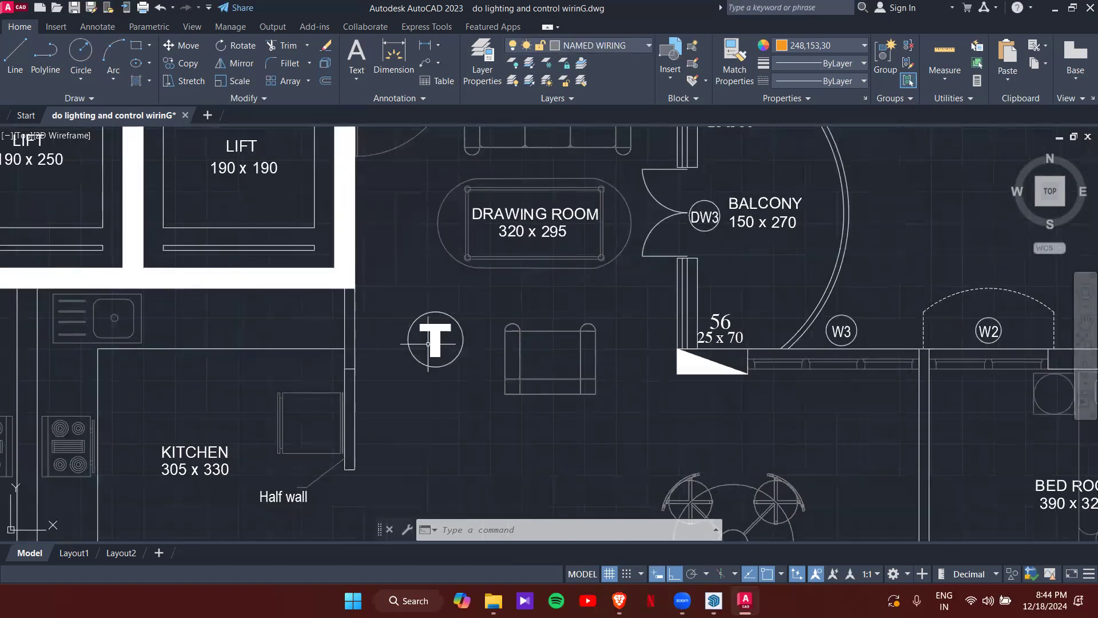
scroll(429, 340, down, 6)
middle_drag(482, 216, 487, 469)
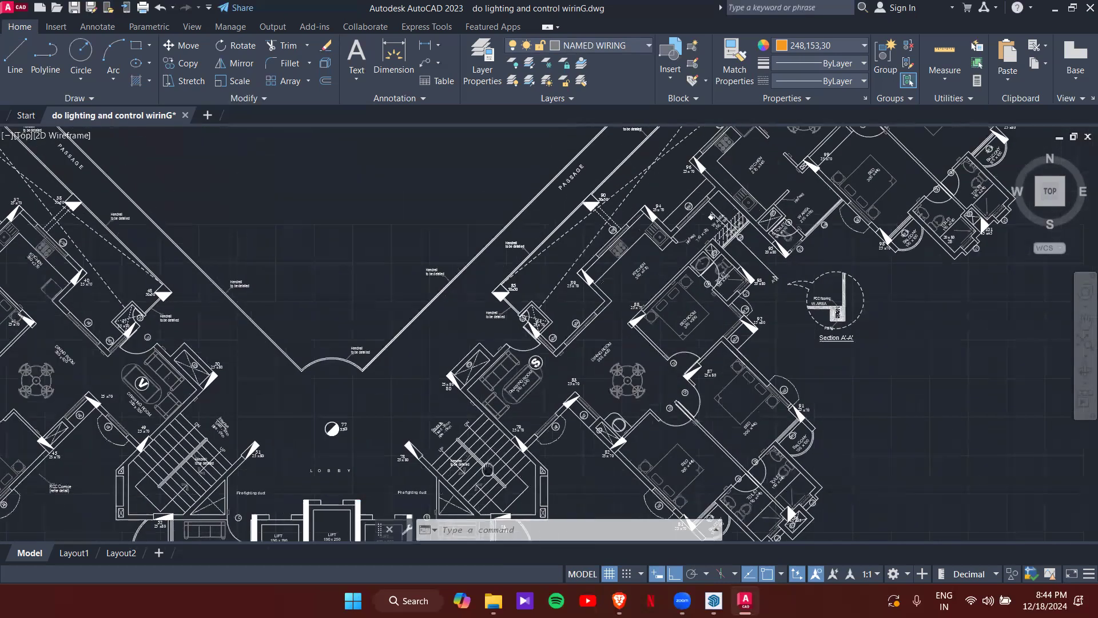
scroll(535, 357, up, 5)
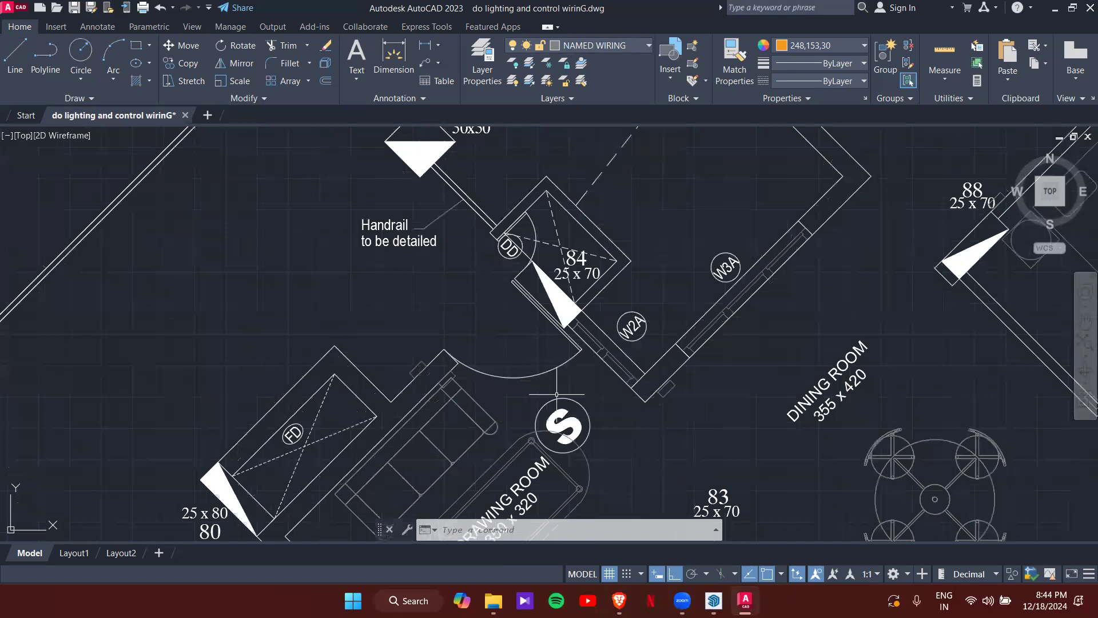
scroll(556, 395, down, 5)
scroll(735, 206, up, 3)
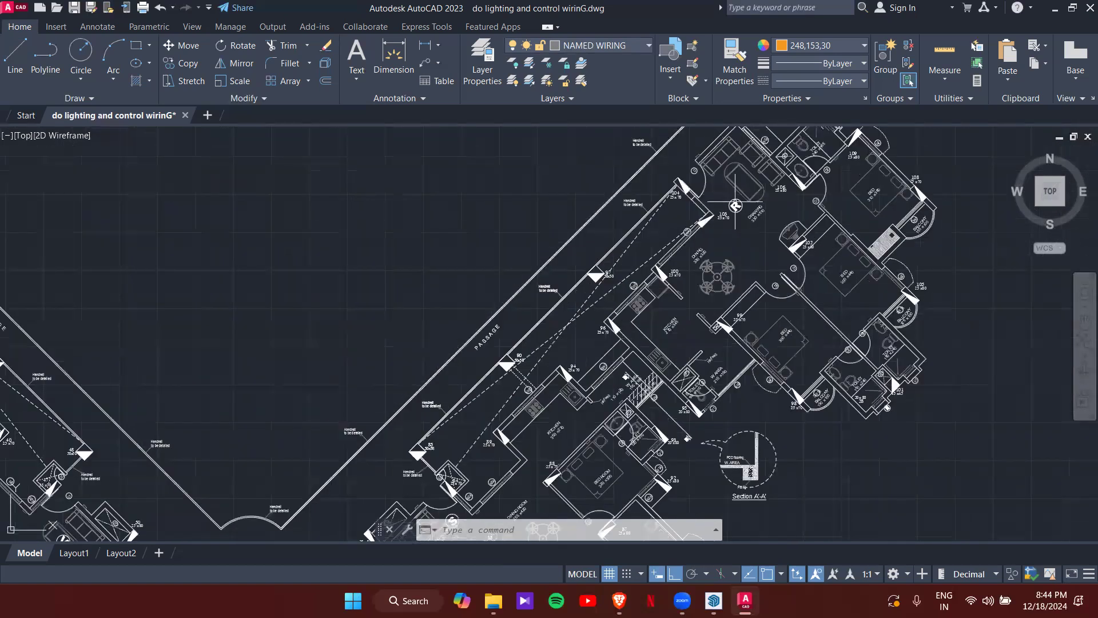
scroll(475, 473, down, 4)
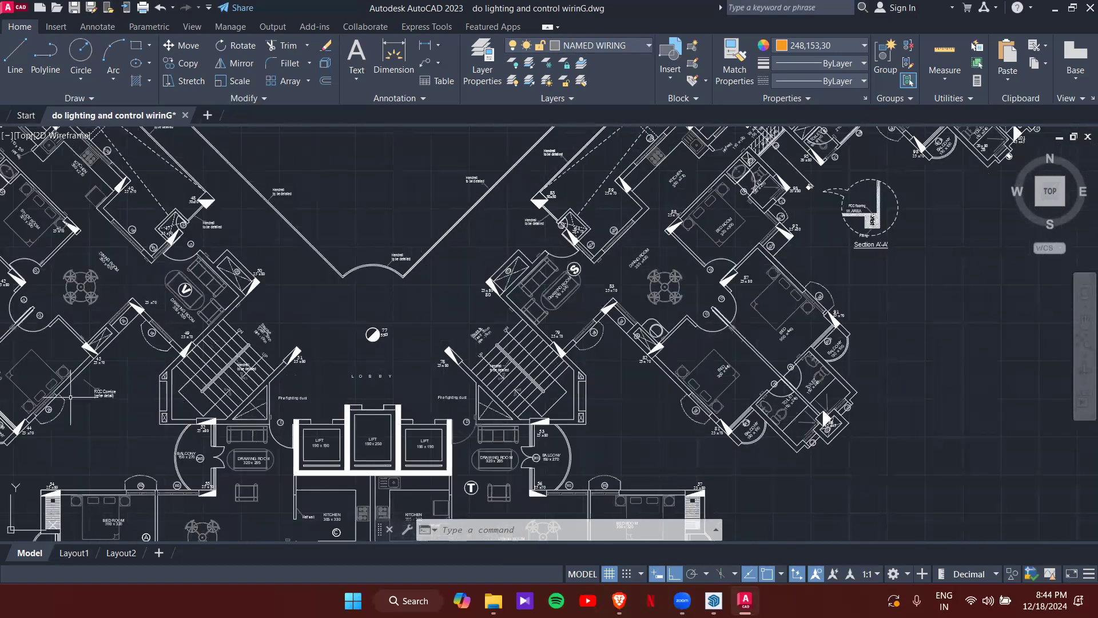
scroll(13, 136, down, 2)
middle_drag(99, 310, 207, 402)
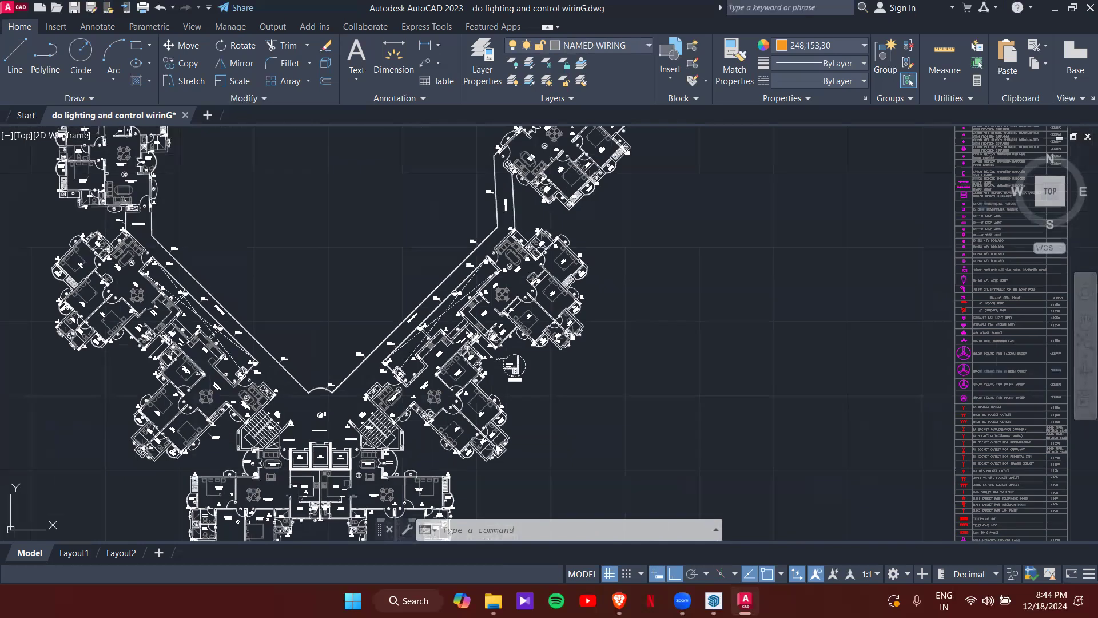
scroll(410, 475, up, 4)
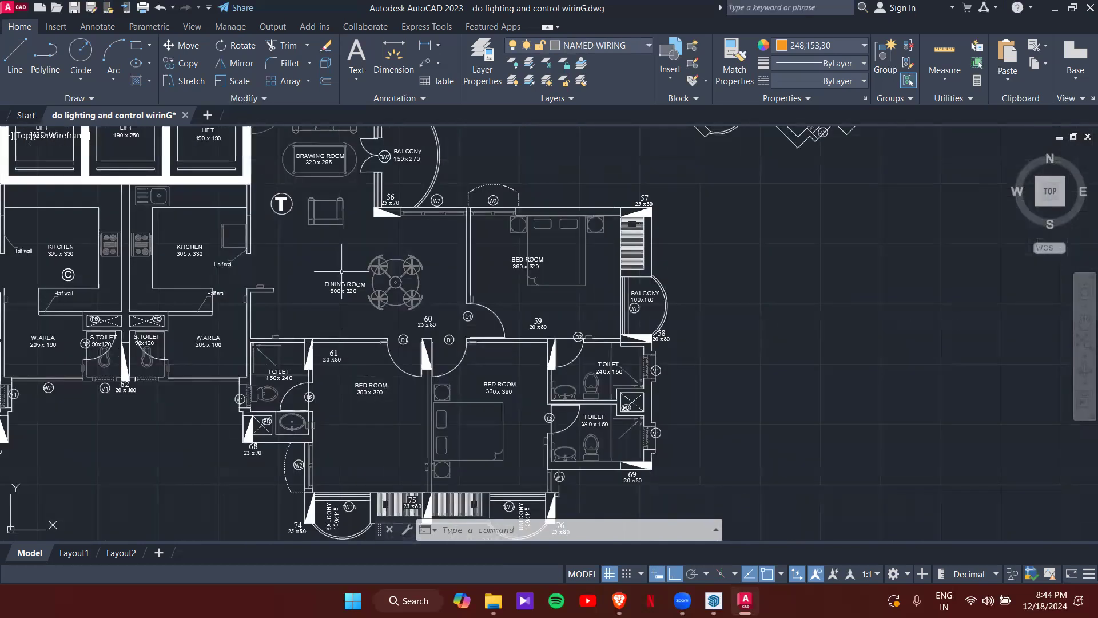
scroll(341, 249, up, 4)
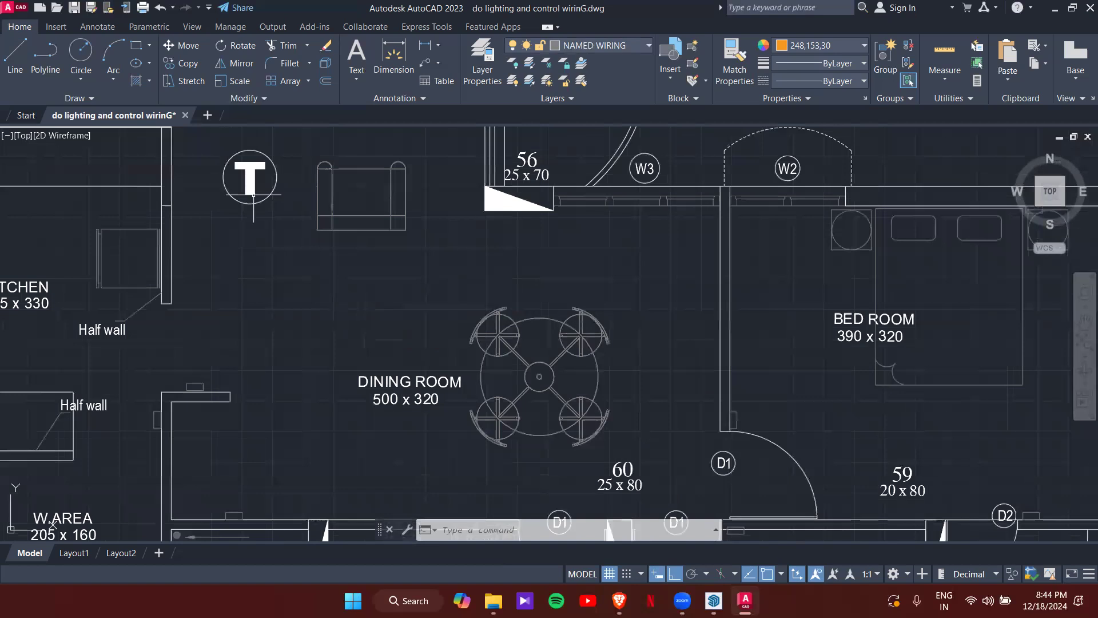
scroll(261, 398, down, 2)
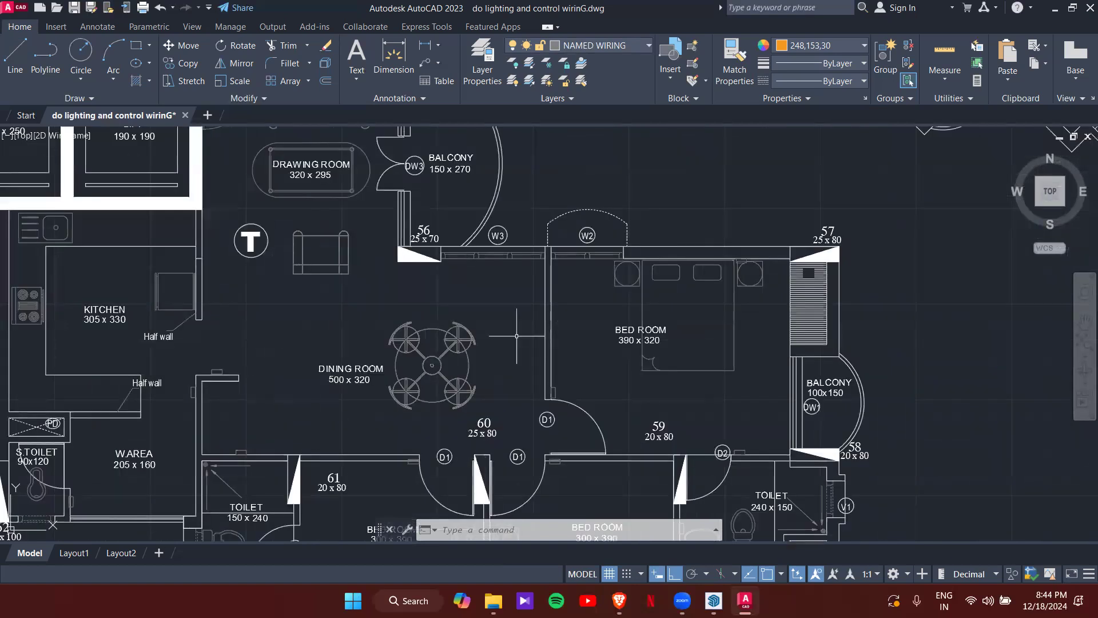
middle_drag(526, 336, 486, 234)
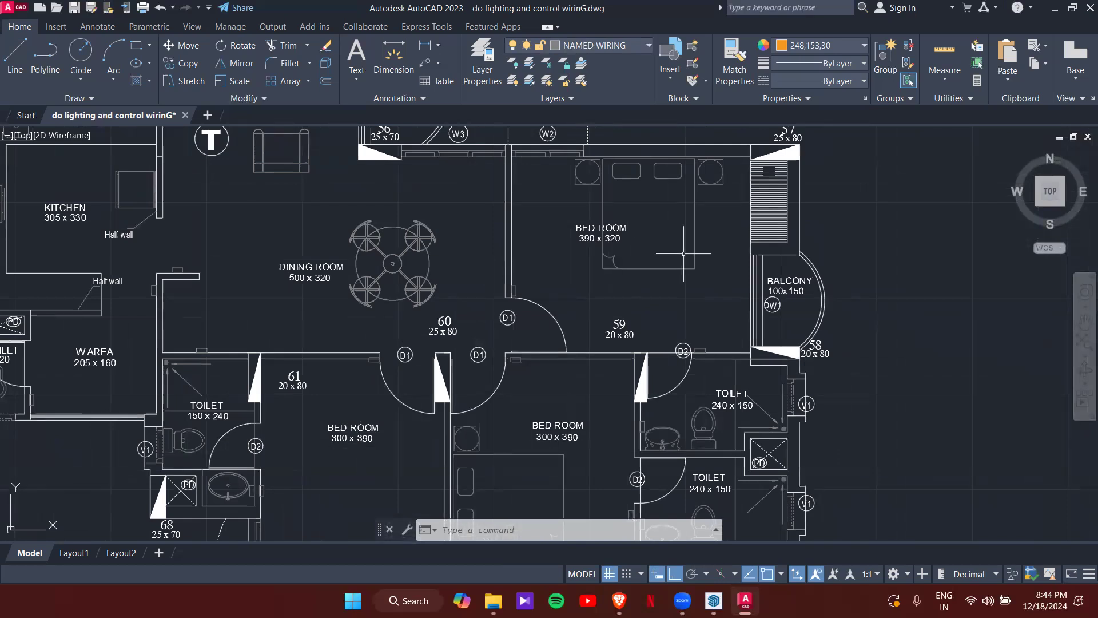
middle_drag(684, 254, 654, 328)
scroll(512, 197, up, 2)
scroll(527, 235, up, 4)
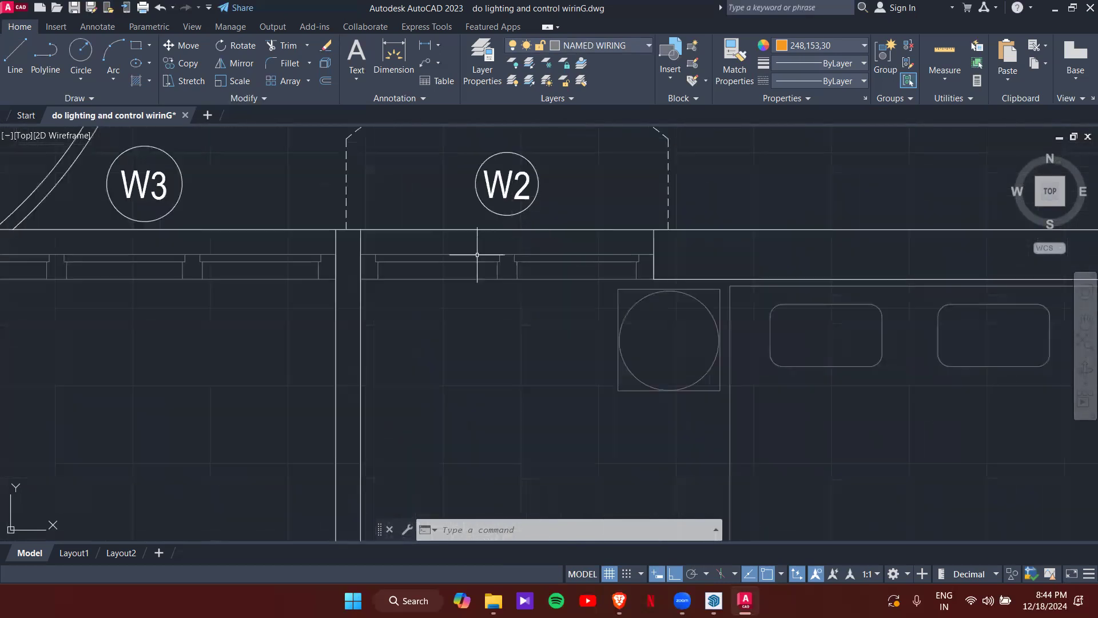
scroll(501, 243, down, 2)
middle_drag(495, 216, 496, 271)
click(406, 275)
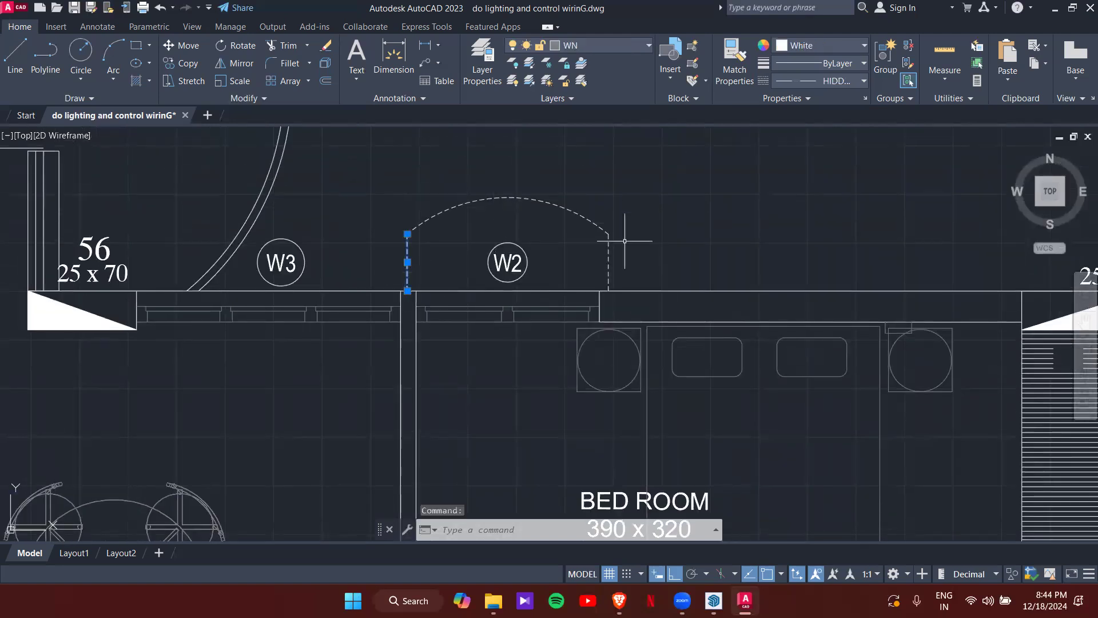
key(Escape)
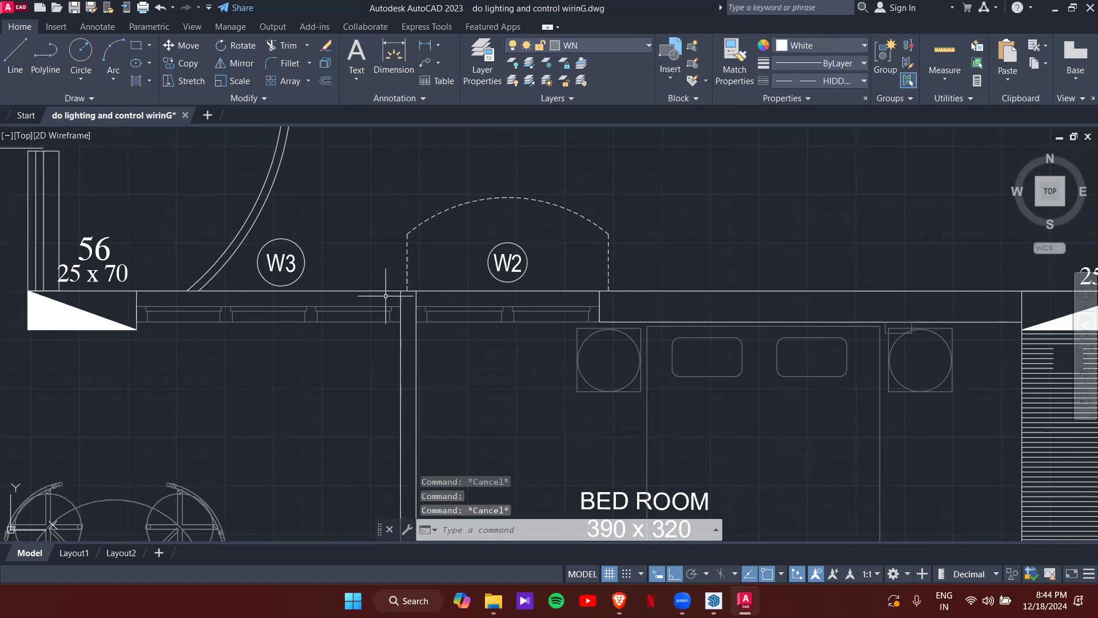
scroll(490, 330, down, 5)
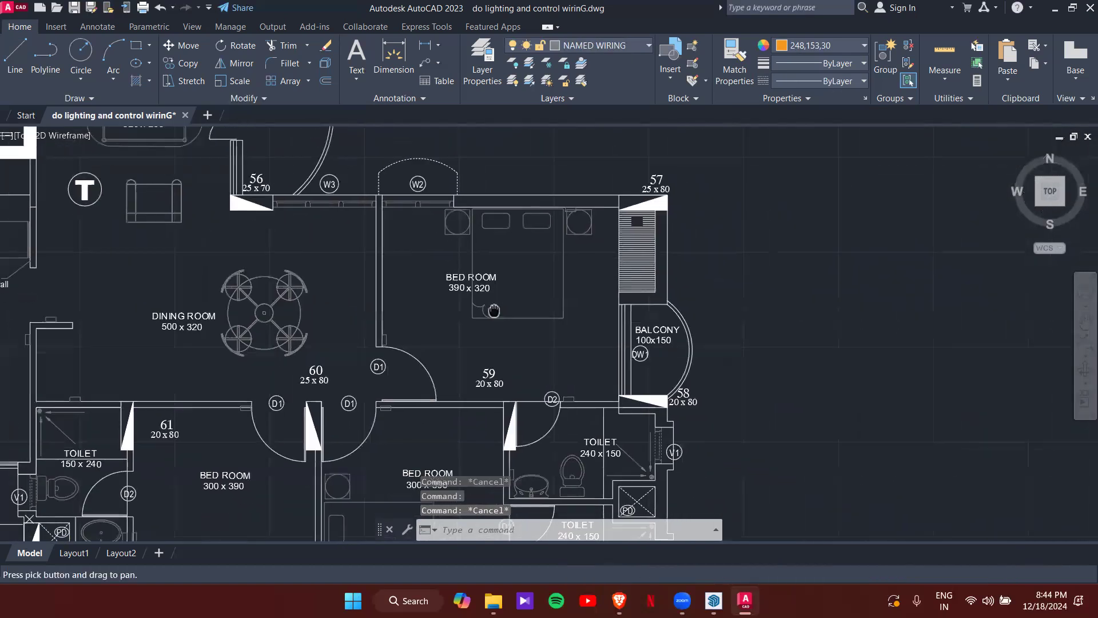
scroll(515, 274, up, 3)
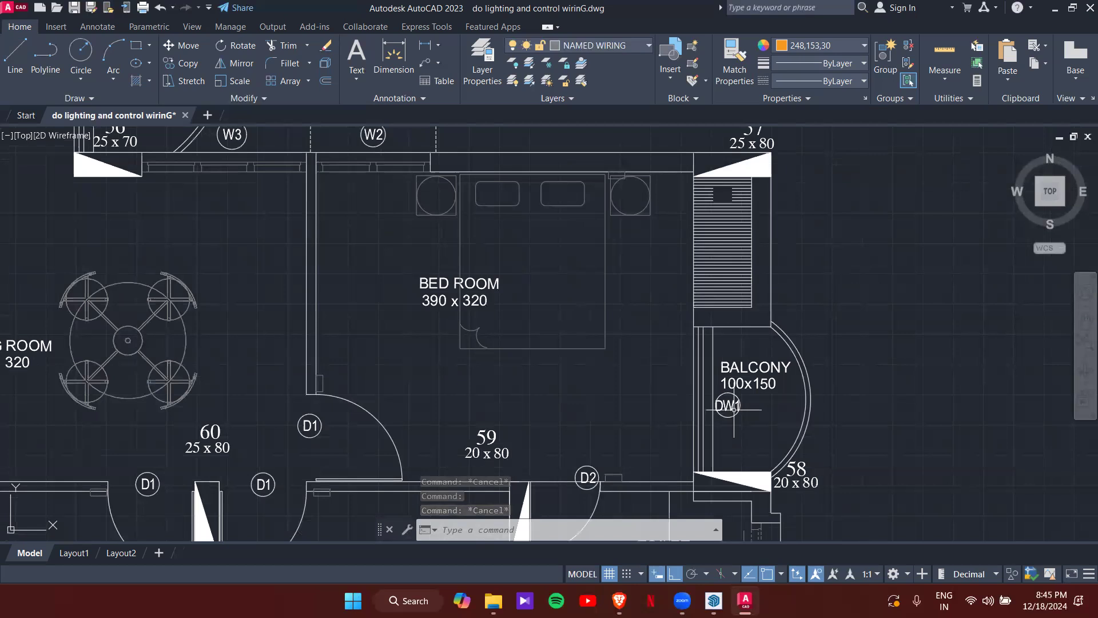
- Zoom and pan from the balcony down to the 240 x 150 toilet beside the bed room
scroll(733, 405, up, 4)
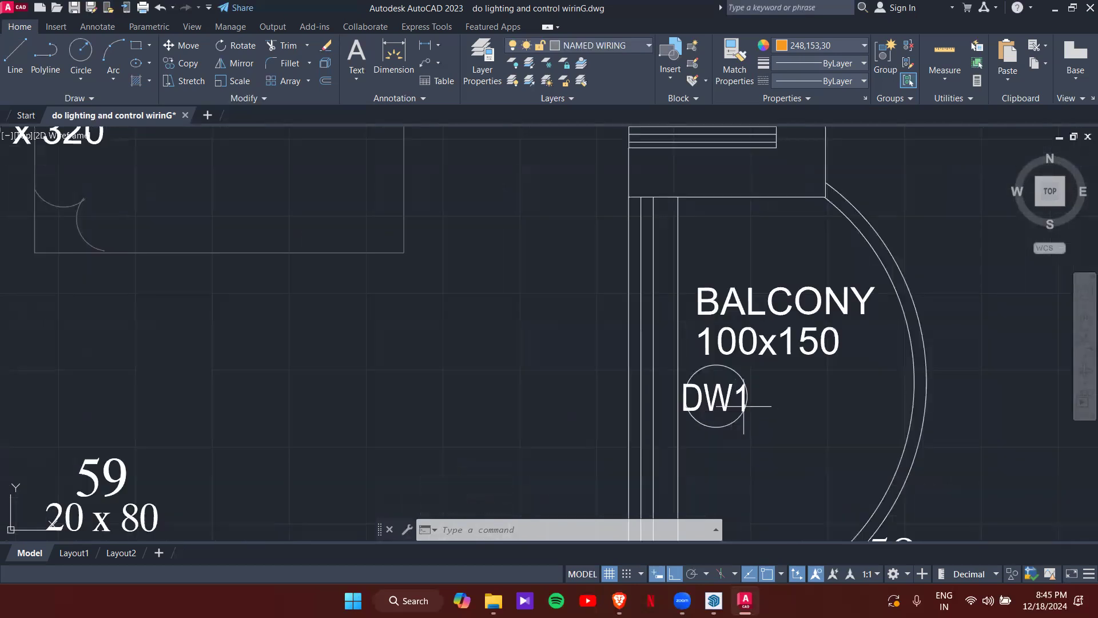
scroll(637, 361, down, 4)
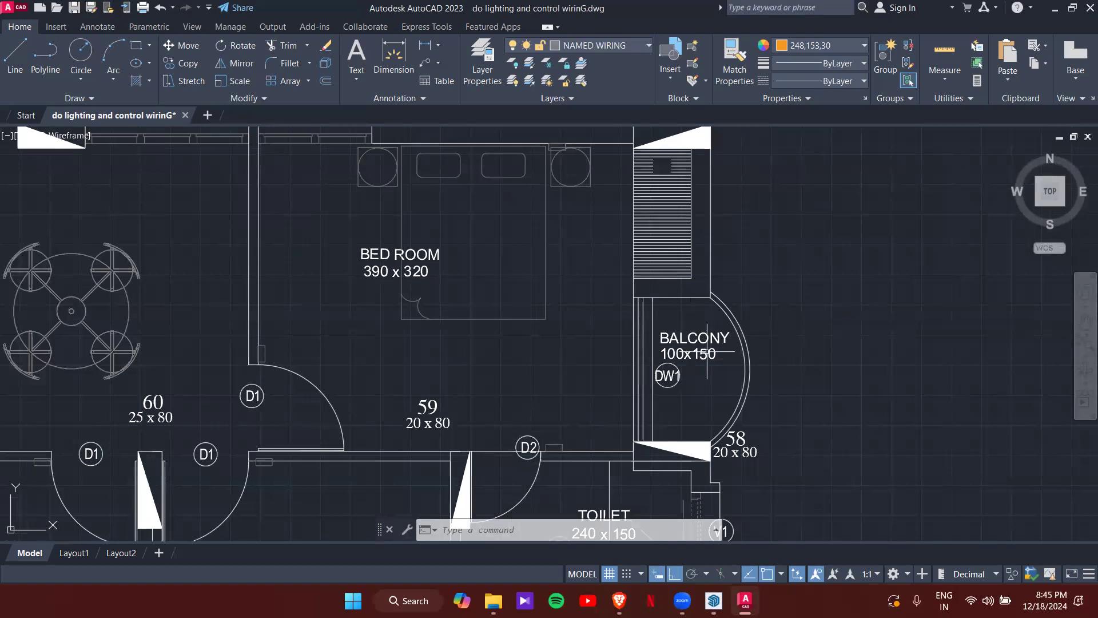
middle_drag(492, 385, 451, 285)
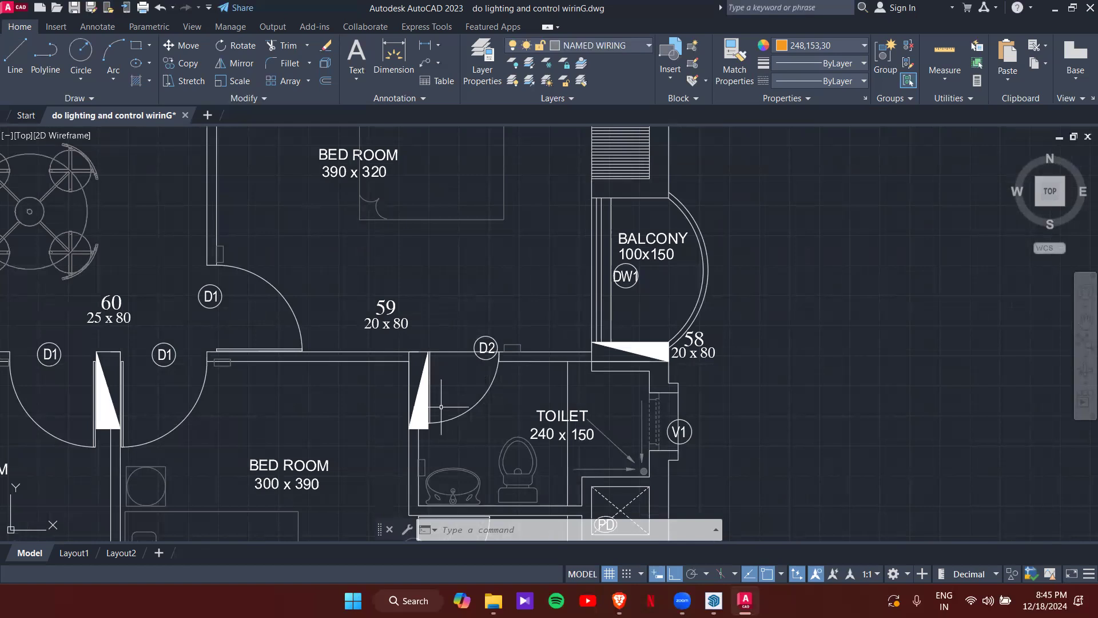
middle_drag(486, 411, 456, 347)
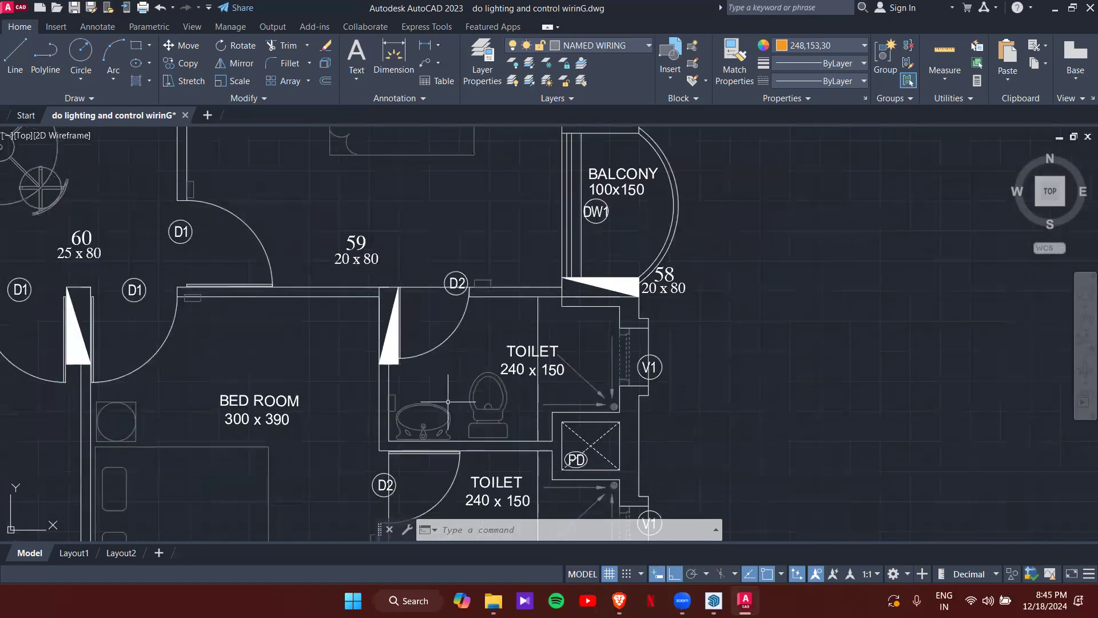
scroll(446, 425, up, 2)
middle_drag(664, 259, 623, 275)
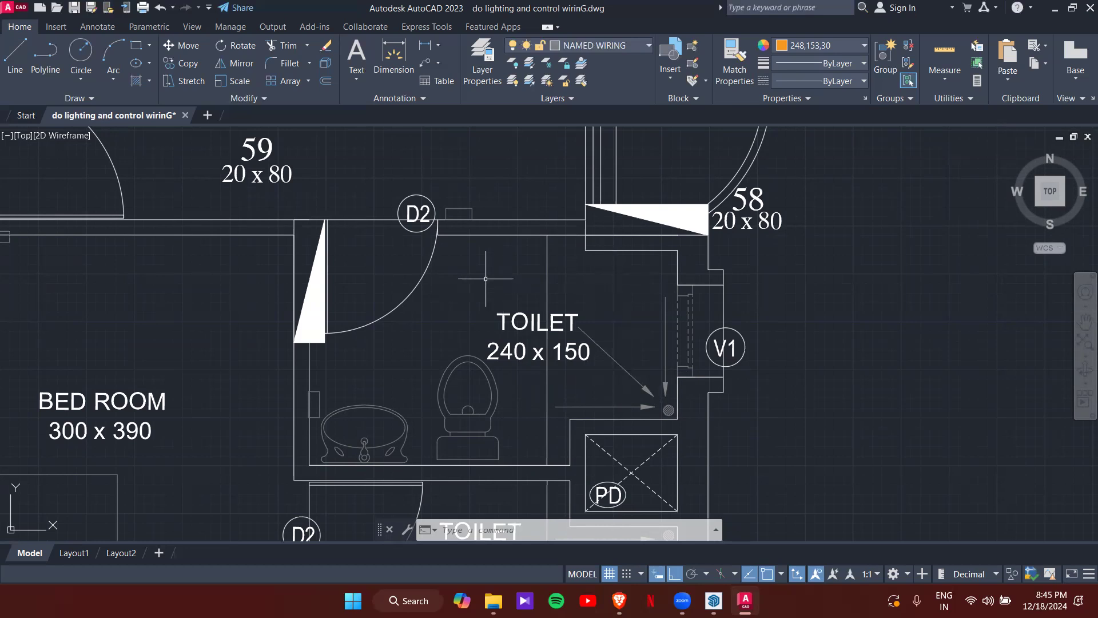
- Pan down from the upper toilet past the PD shaft to the lower 240 x 150 toilet
scroll(664, 423, up, 4)
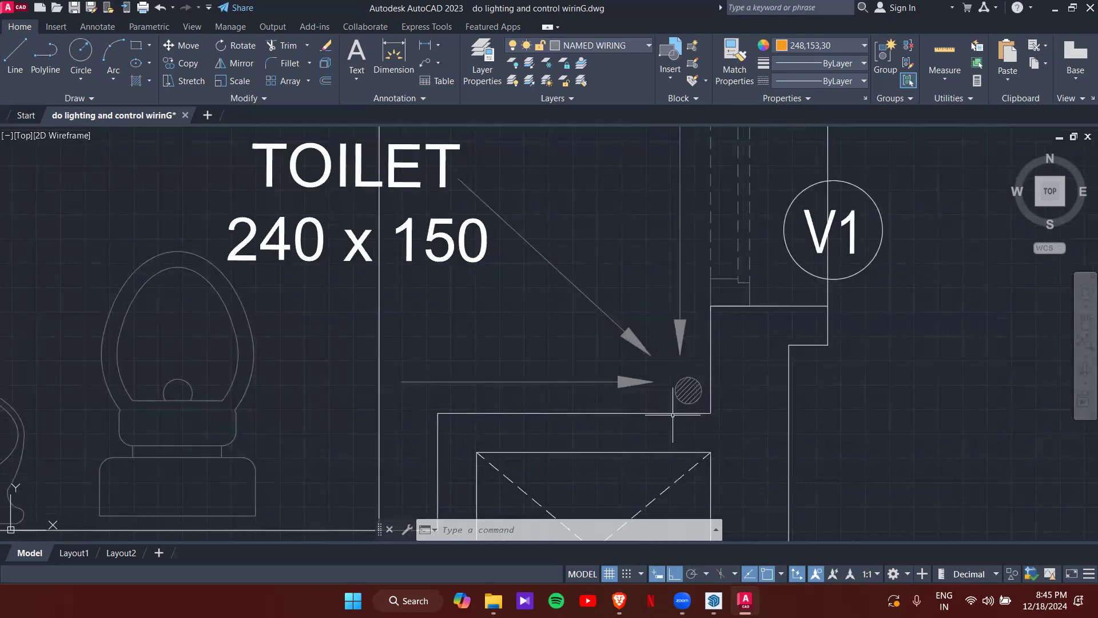
scroll(650, 352, down, 4)
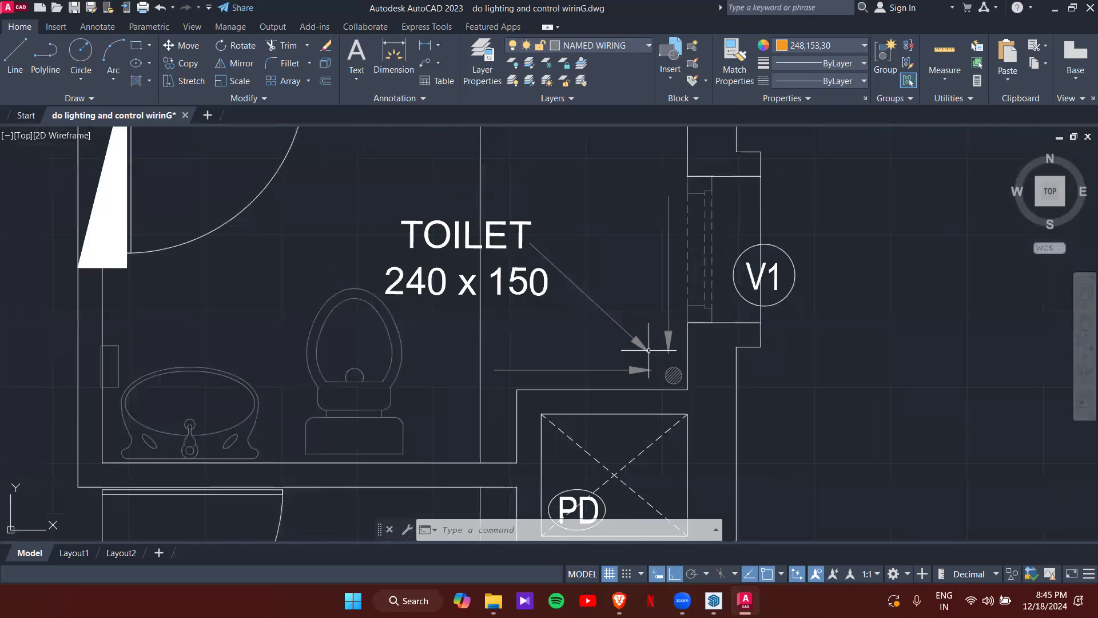
middle_drag(649, 350, 557, 393)
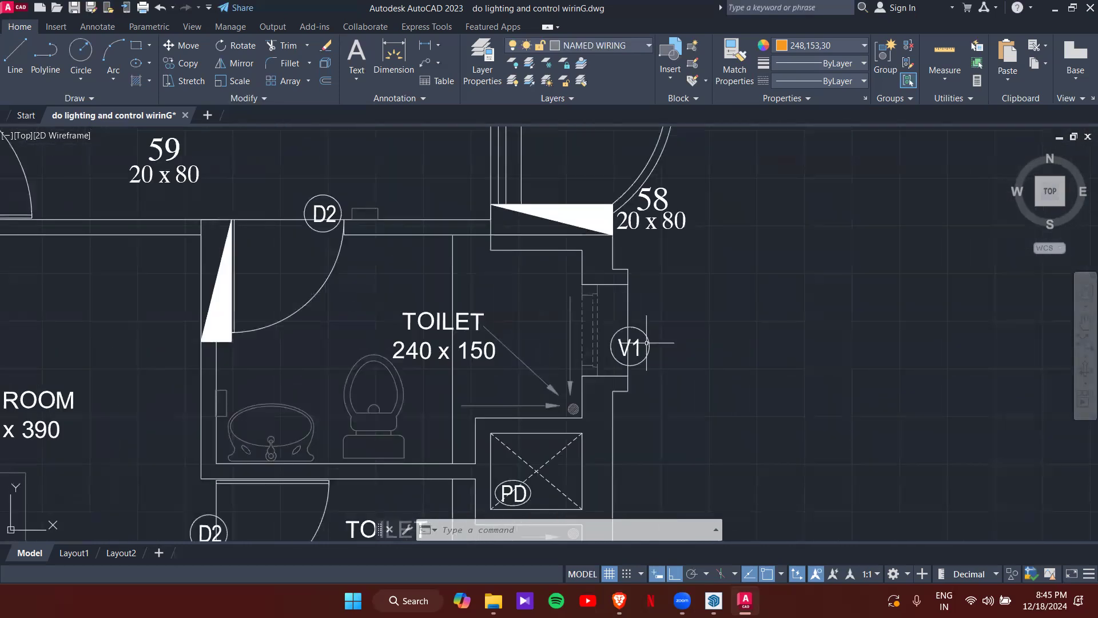
scroll(615, 341, up, 2)
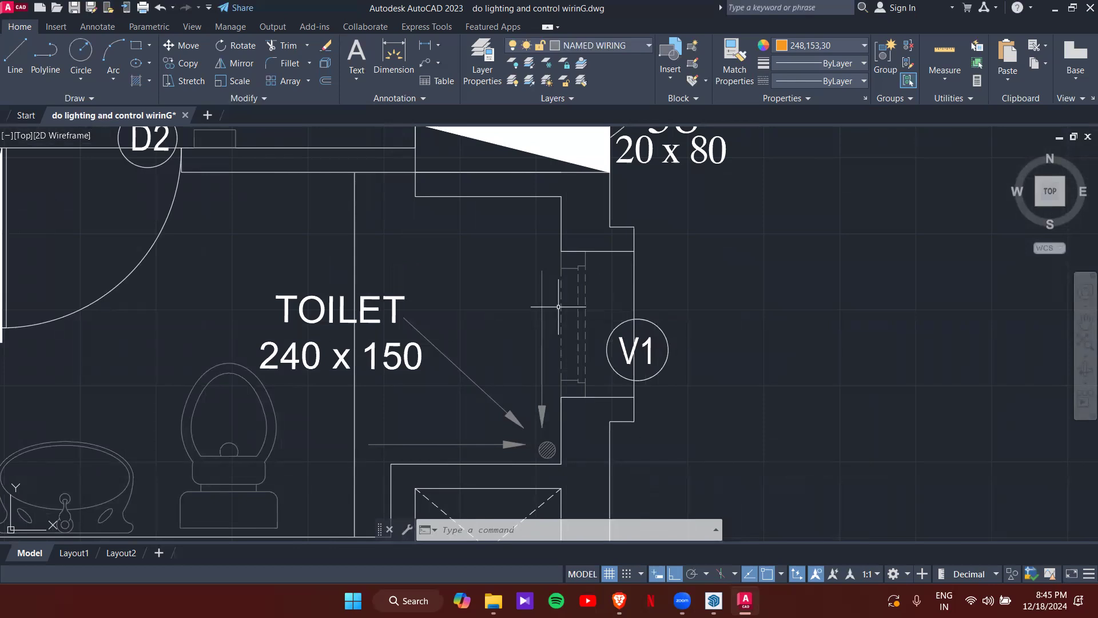
scroll(558, 307, down, 4)
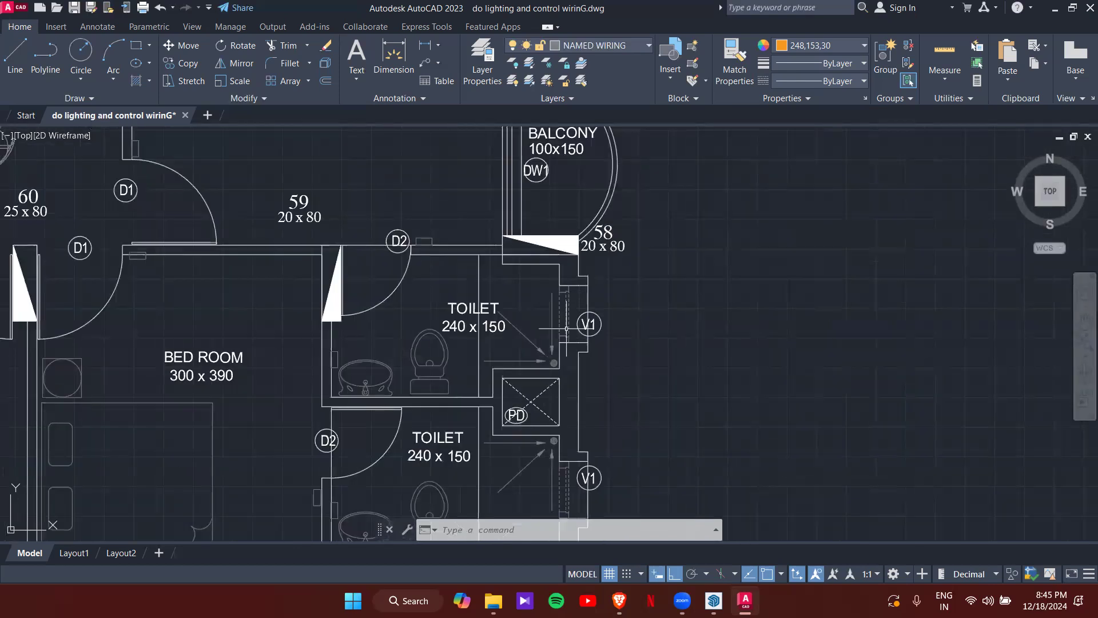
scroll(567, 320, up, 2)
scroll(572, 366, down, 2)
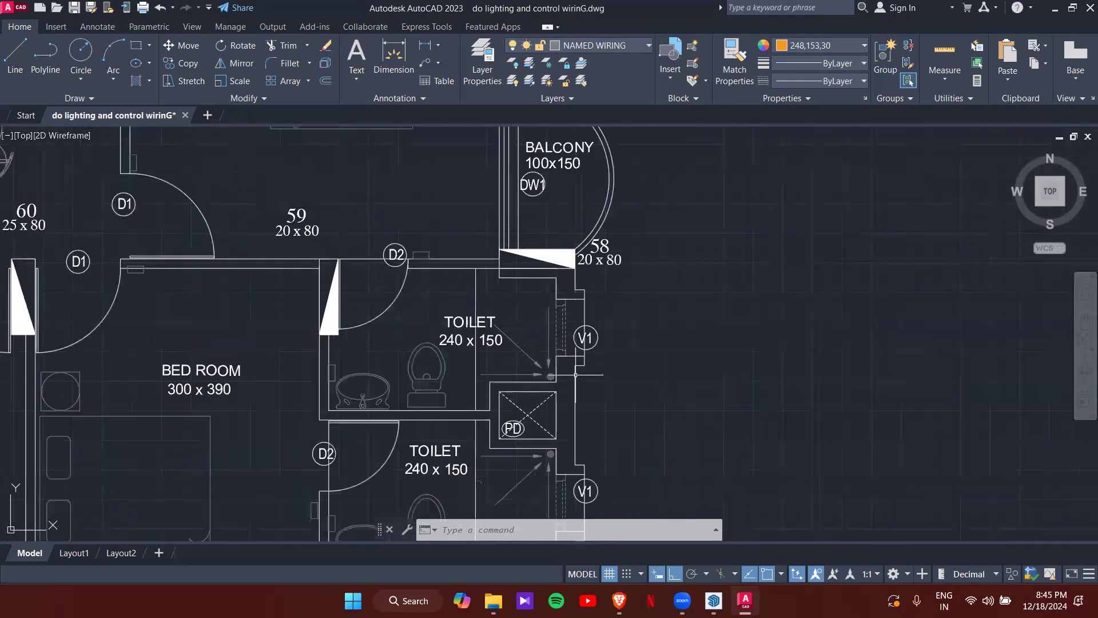
middle_drag(576, 375, 567, 337)
middle_drag(573, 446, 578, 361)
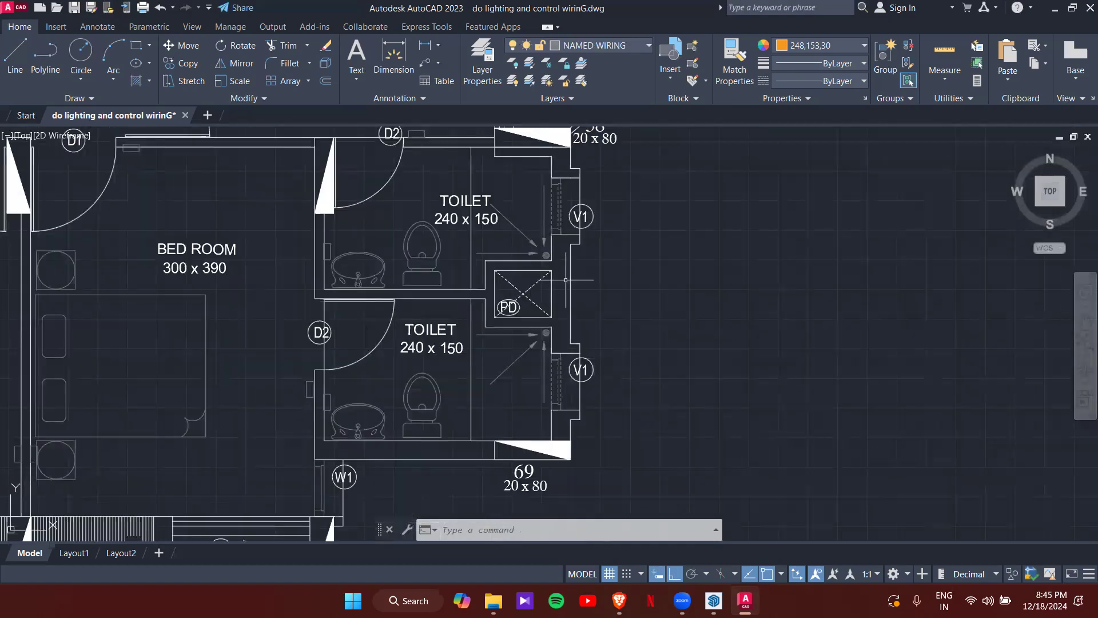
scroll(572, 371, up, 3)
scroll(578, 371, up, 1)
scroll(591, 383, down, 2)
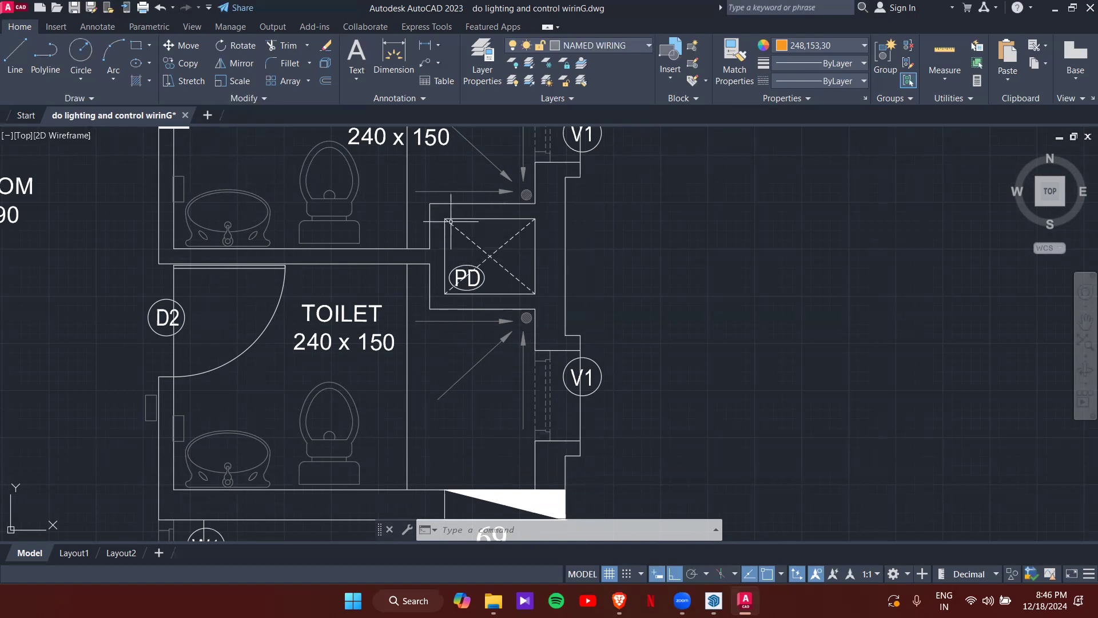
- Zoom out over the whole plan, then pan across the bedrooms and kitchens to centre the dining room
scroll(468, 228, down, 8)
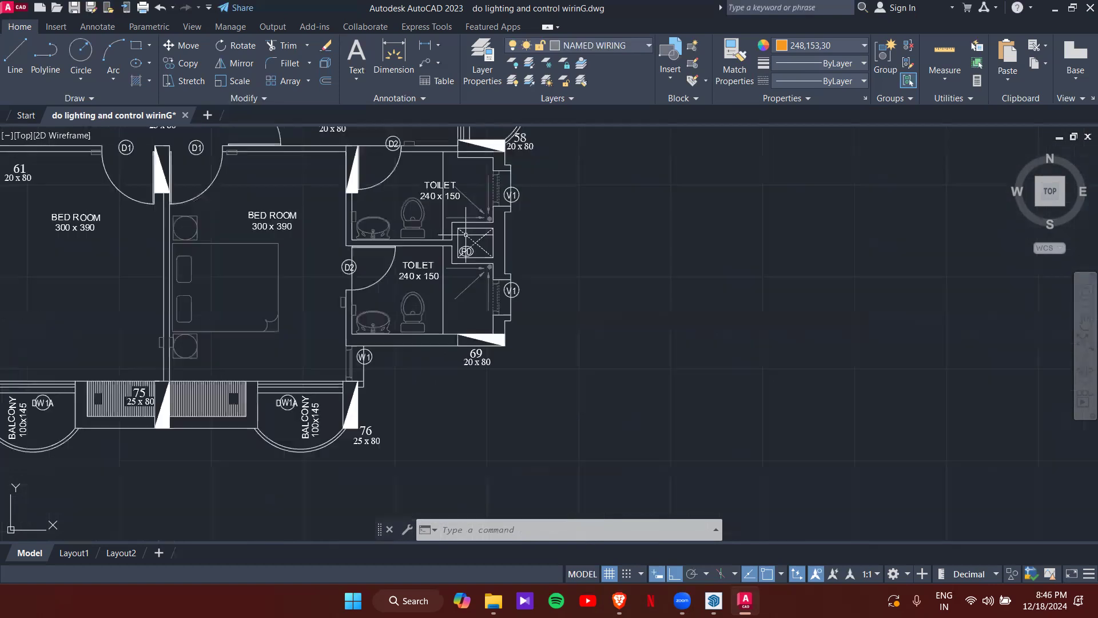
scroll(456, 227, up, 10)
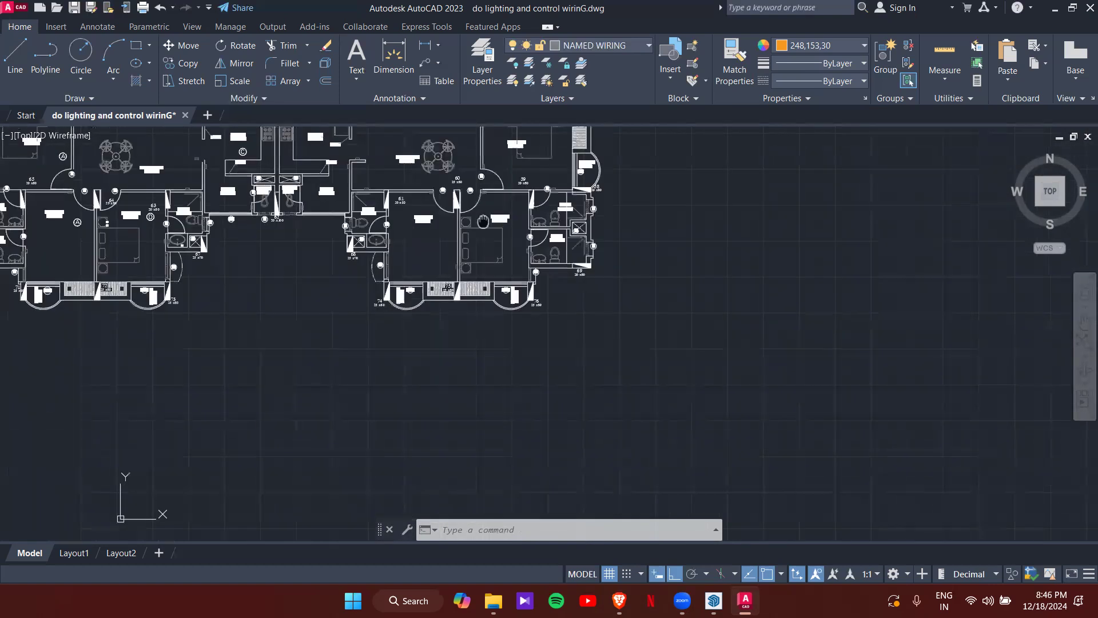
scroll(456, 227, down, 6)
scroll(456, 227, down, 3)
scroll(456, 227, up, 7)
scroll(375, 306, down, 3)
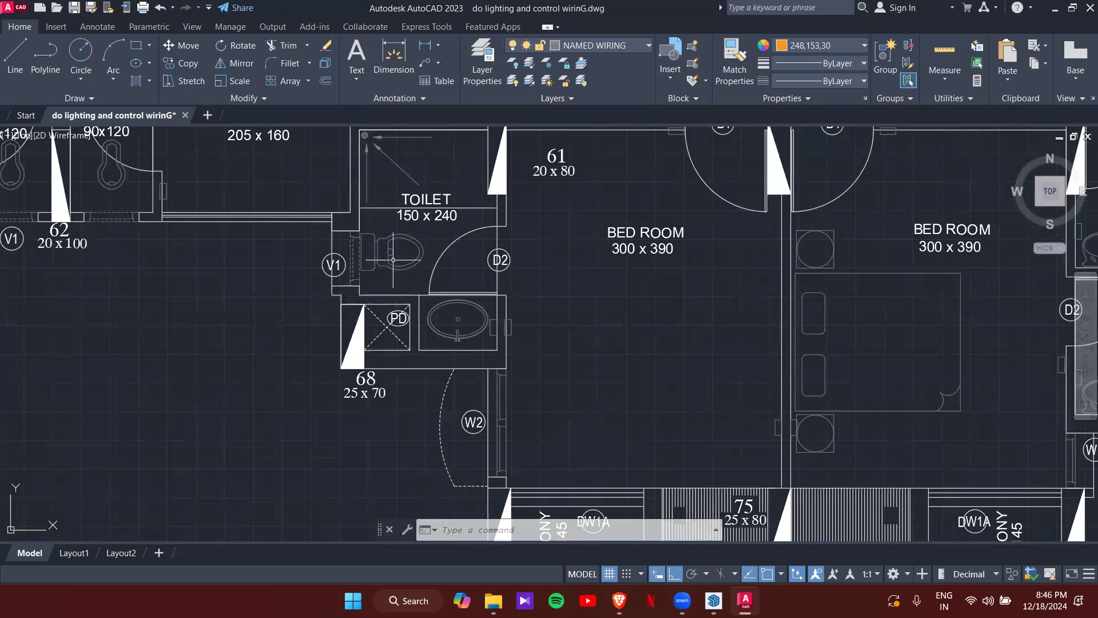
scroll(412, 309, down, 2)
middle_drag(404, 272, 414, 323)
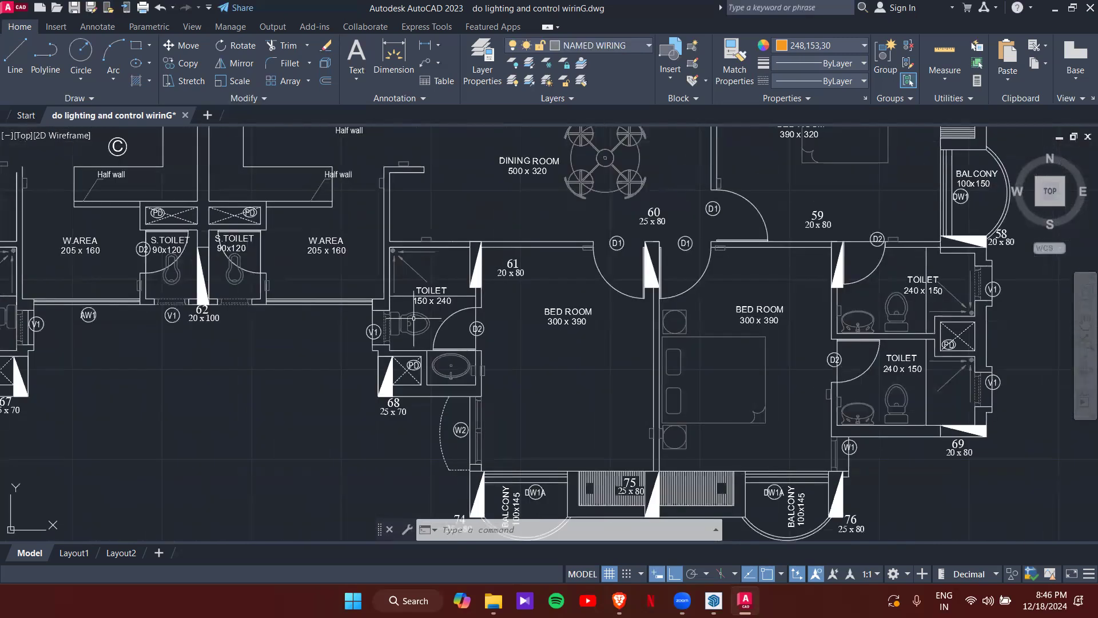
middle_drag(335, 251, 355, 305)
middle_drag(546, 384, 459, 321)
middle_drag(452, 209, 507, 366)
middle_drag(512, 308, 511, 328)
scroll(510, 328, up, 2)
scroll(390, 315, up, 2)
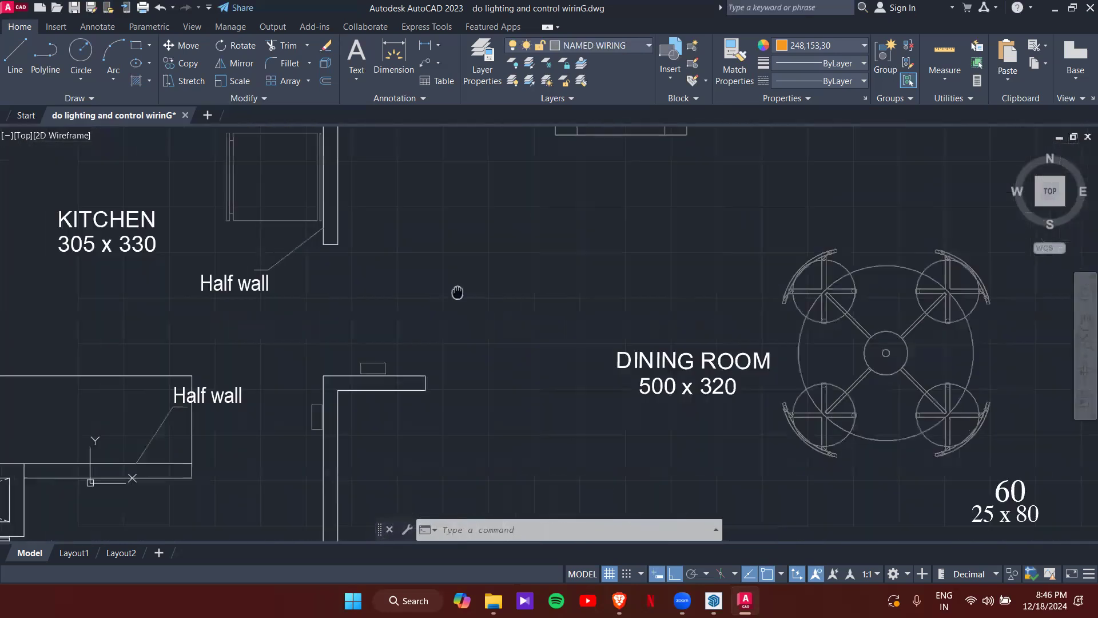
scroll(461, 291, down, 2)
- Pan past the kitchen, W.AREA and toilets to the lobby, lift core and fire-fighting duct
middle_drag(239, 264, 295, 302)
middle_drag(340, 369, 348, 258)
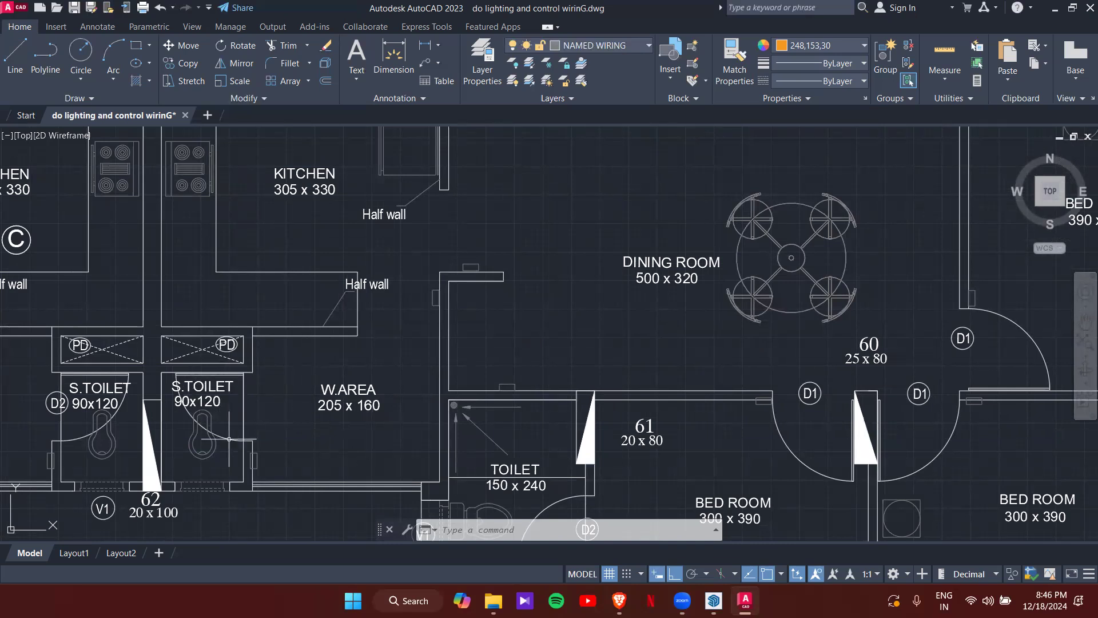
scroll(231, 348, up, 4)
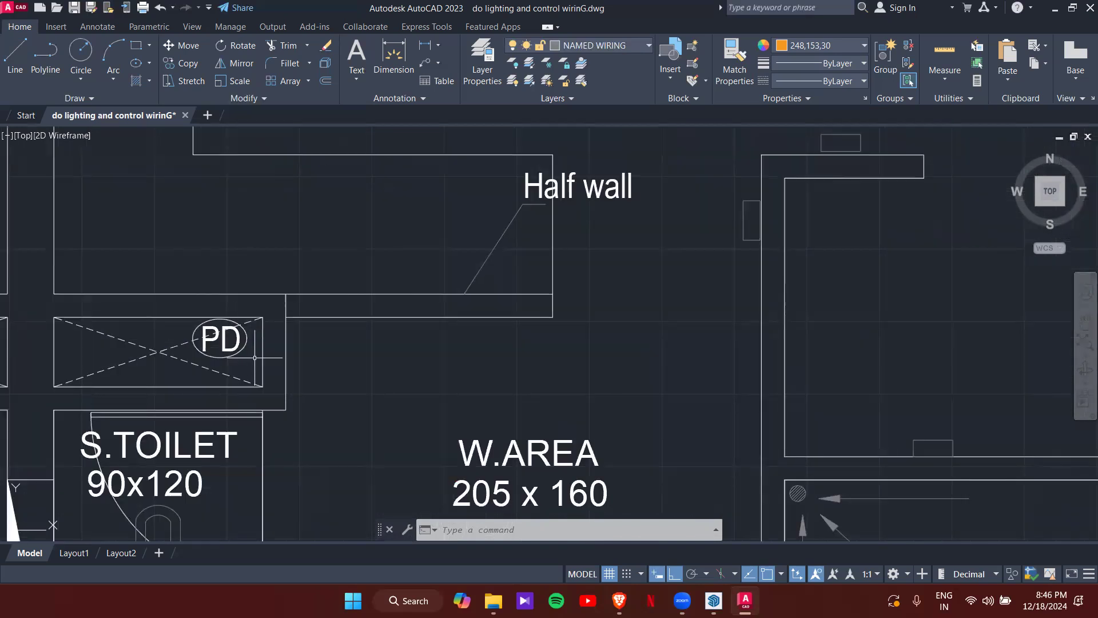
scroll(696, 333, down, 8)
scroll(695, 333, up, 3)
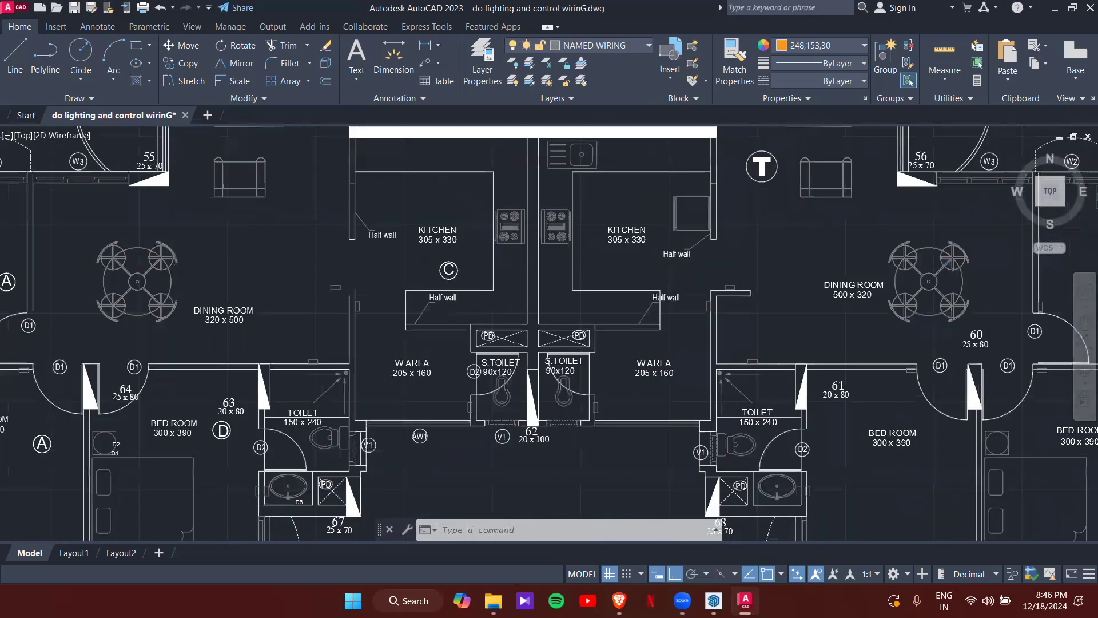
scroll(530, 386, up, 4)
scroll(619, 353, down, 8)
middle_drag(703, 276, 675, 295)
scroll(675, 295, up, 5)
middle_drag(618, 249, 577, 397)
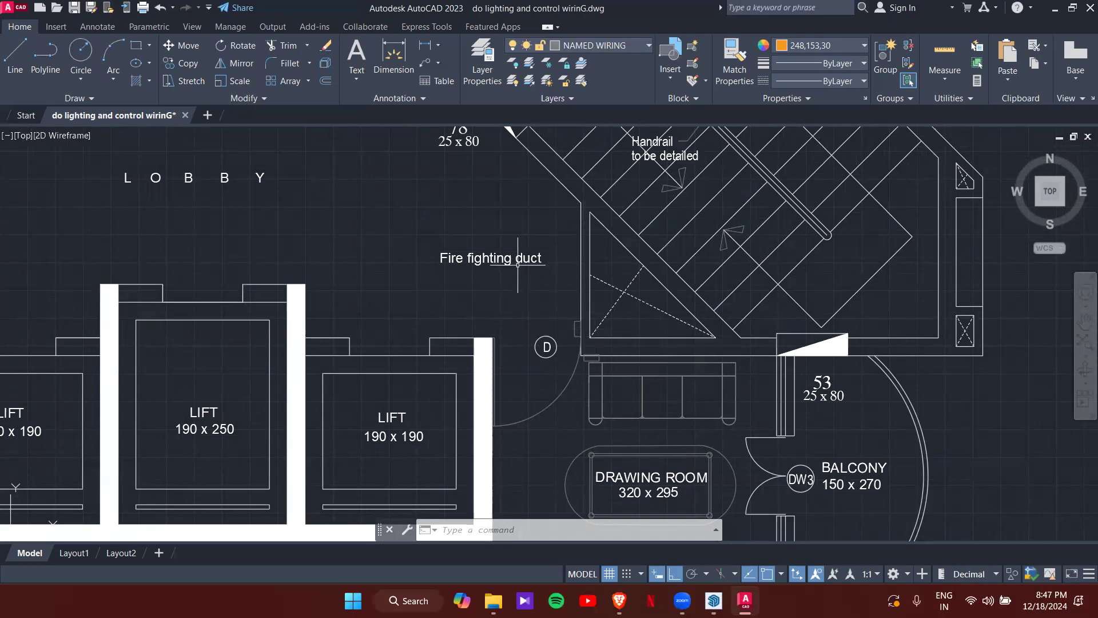
- Zoom the plan in and out to survey the upper apartment
scroll(520, 290, down, 6)
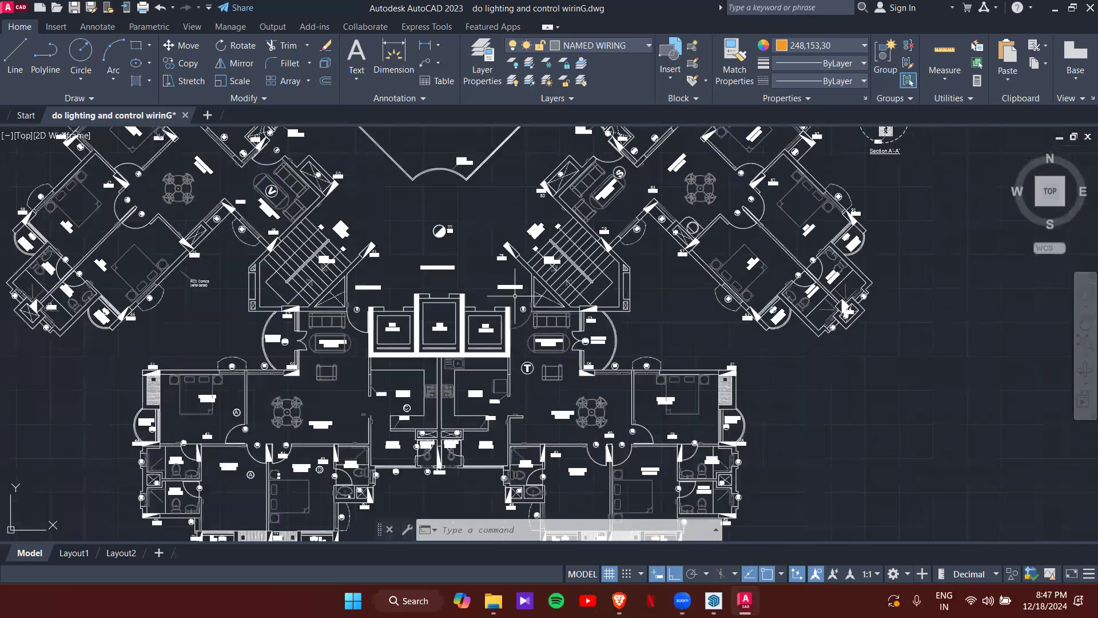
scroll(340, 312, up, 6)
scroll(320, 286, down, 6)
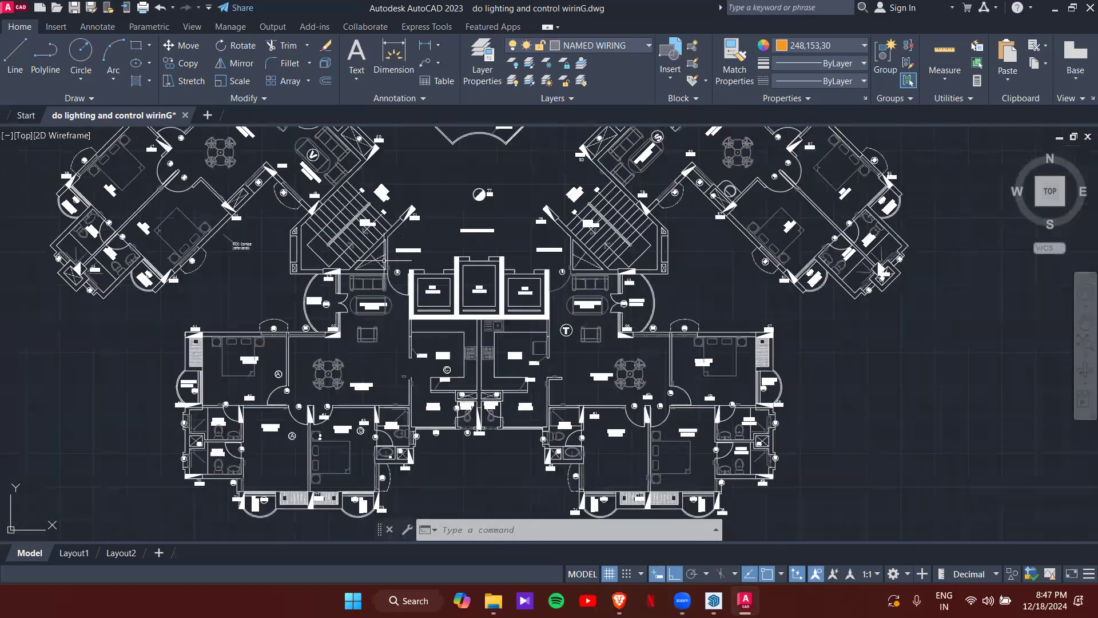
scroll(302, 267, up, 6)
scroll(302, 267, down, 6)
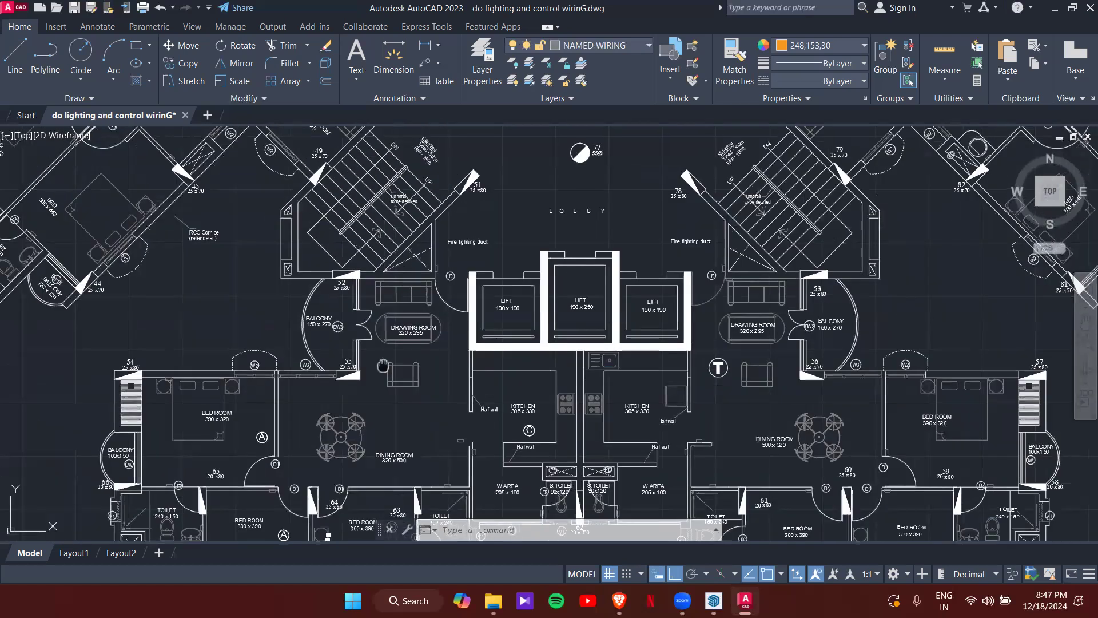
scroll(401, 314, up, 8)
scroll(400, 314, down, 6)
scroll(377, 336, up, 6)
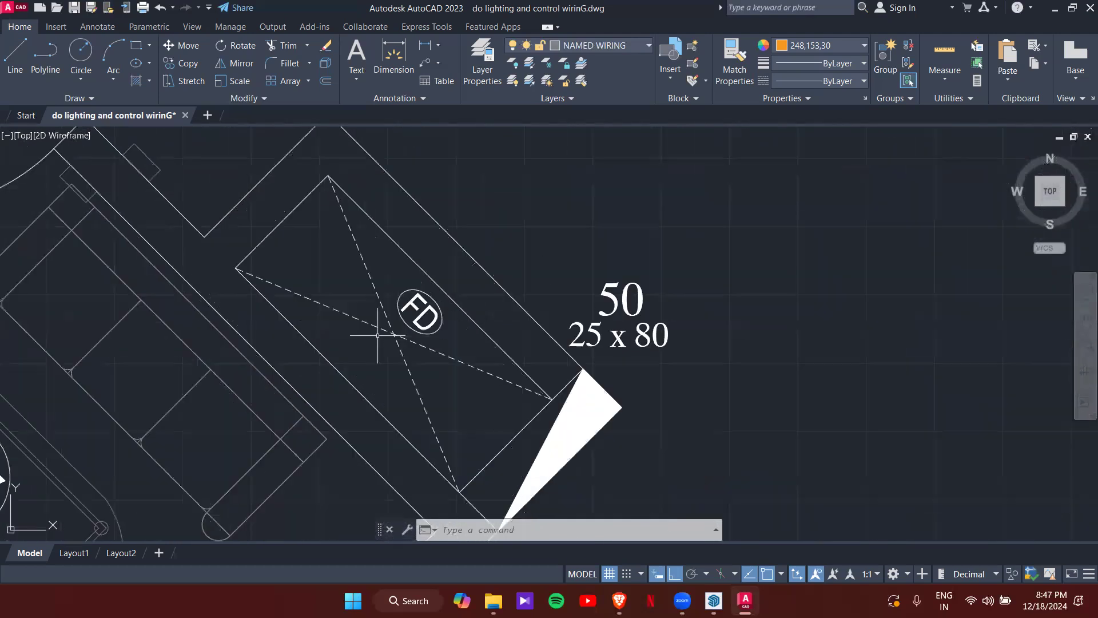
scroll(378, 336, down, 5)
scroll(377, 335, up, 5)
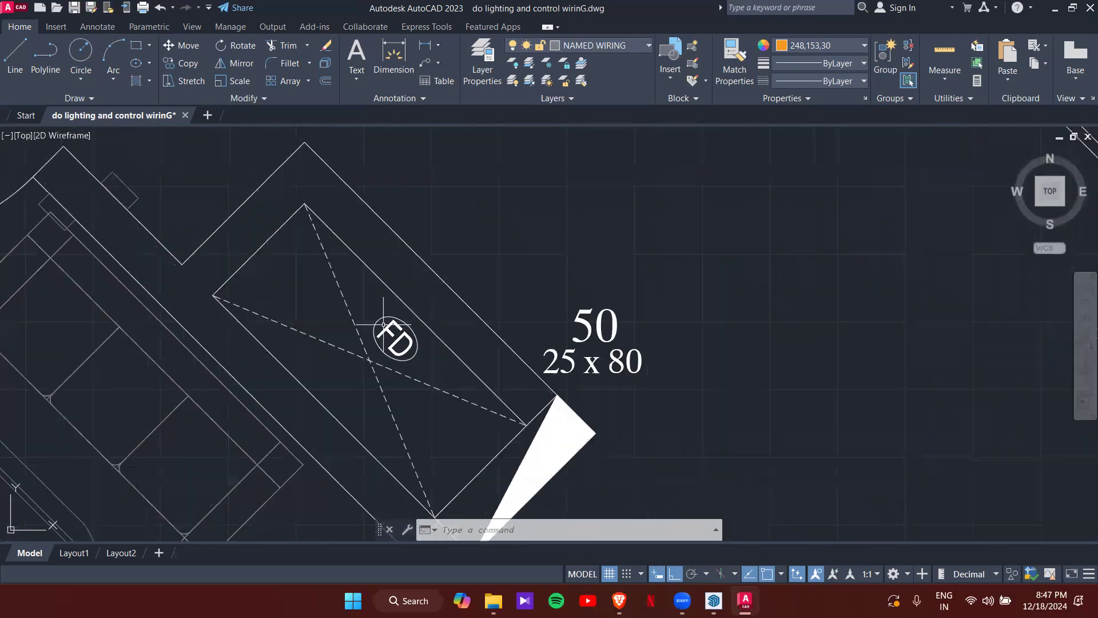
scroll(389, 343, down, 5)
- Pan past the kitchen and study room and zoom in on the ED box beside door D
middle_drag(383, 293, 406, 392)
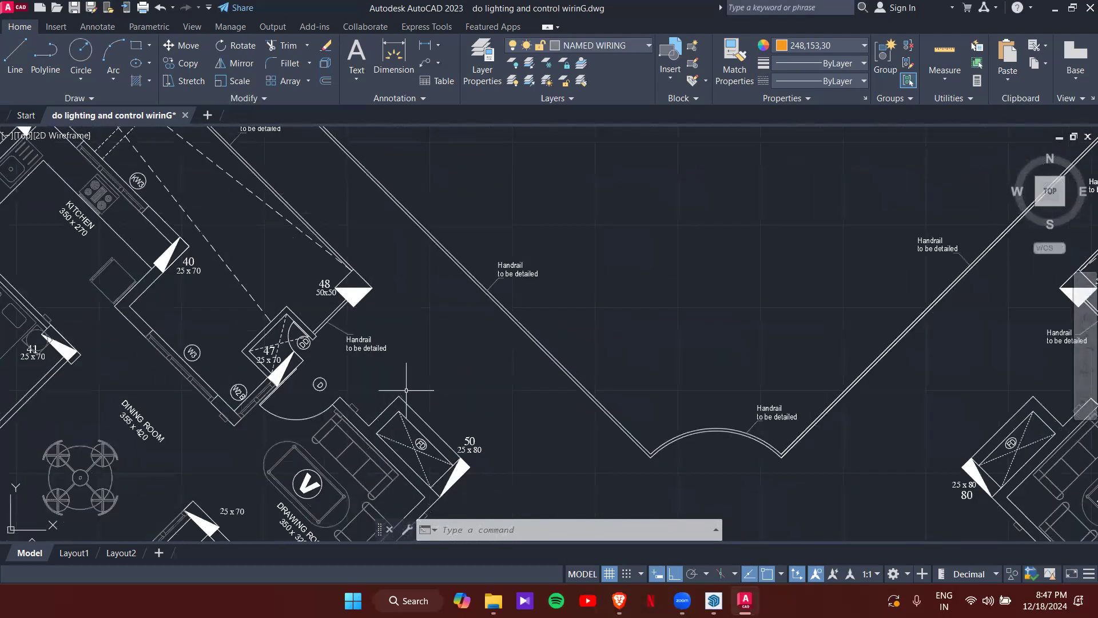
middle_drag(312, 364, 386, 396)
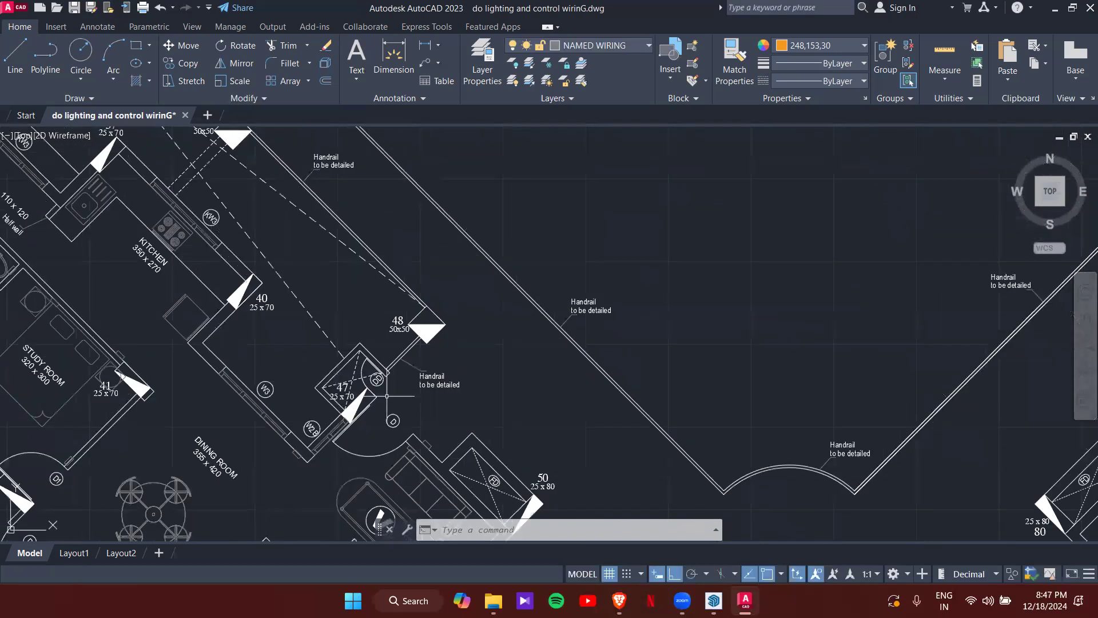
middle_drag(347, 352, 348, 356)
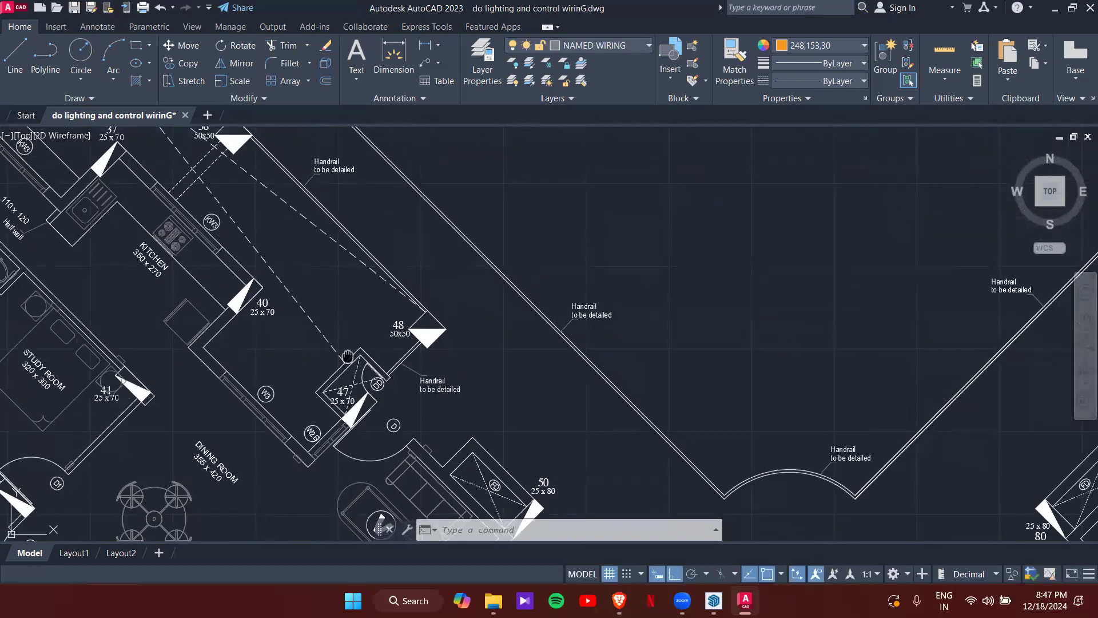
scroll(347, 356, down, 5)
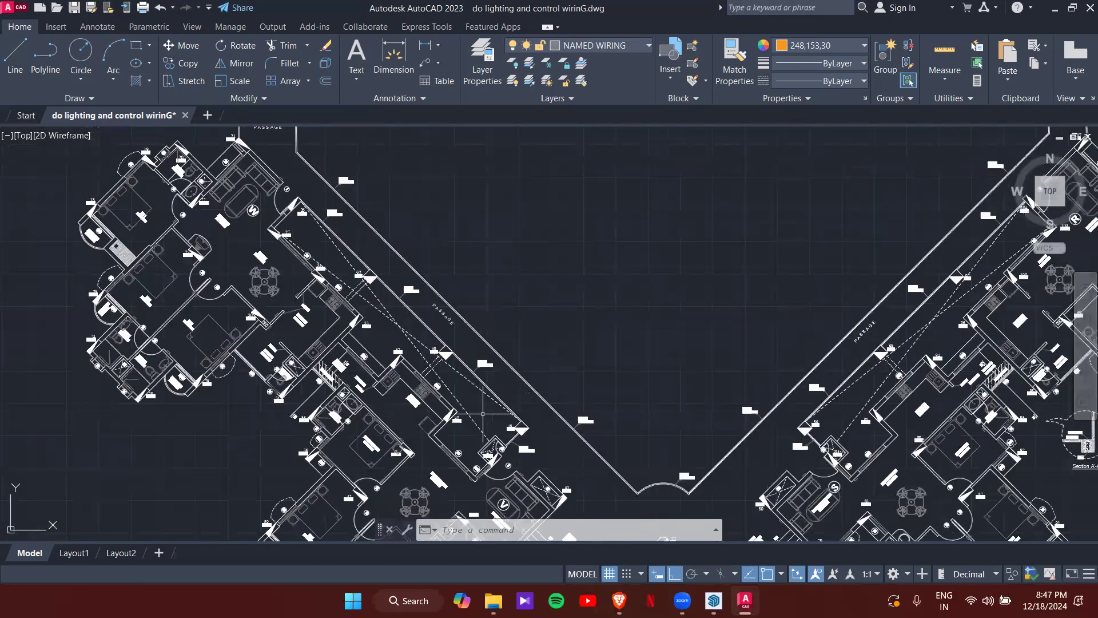
middle_drag(320, 301, 366, 385)
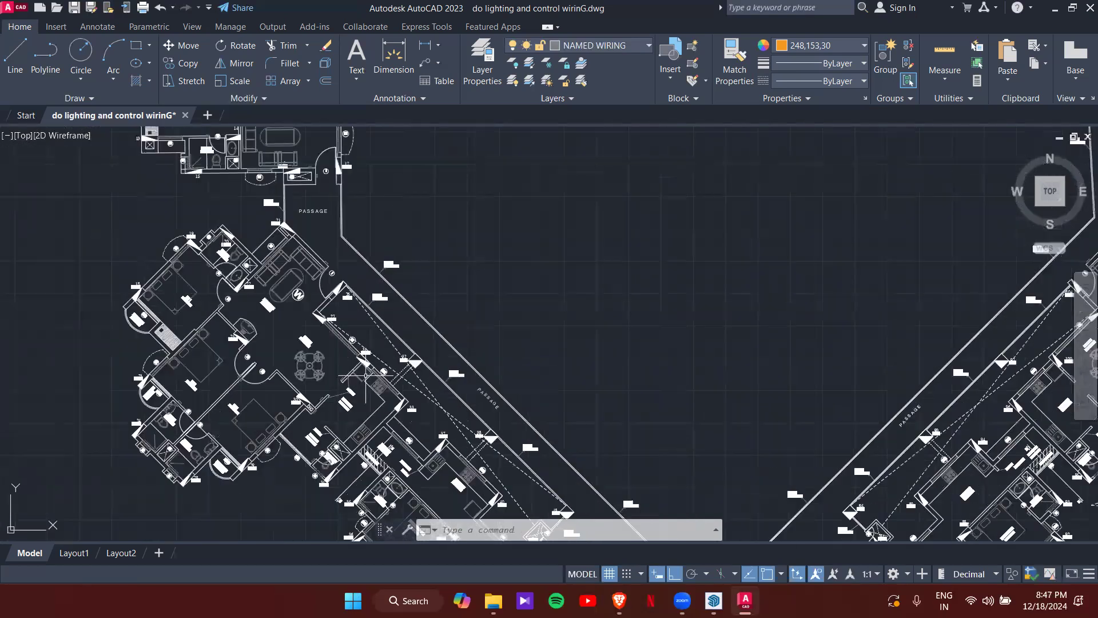
scroll(347, 298, up, 8)
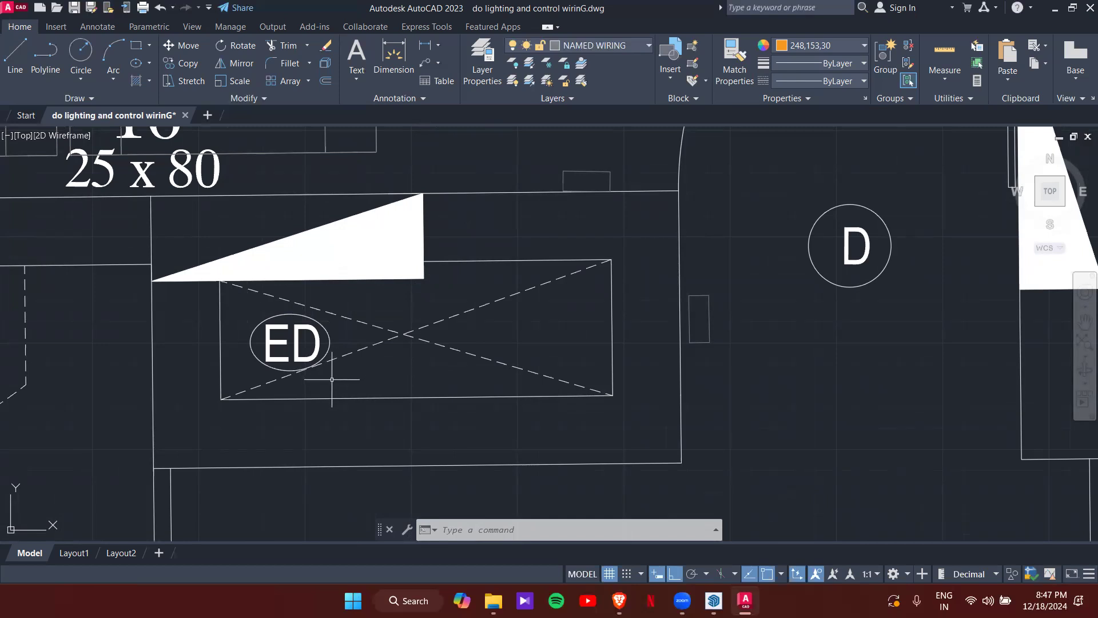
- Zoom out, then zoom in on the 500 x 320 dining room and 390 x 320 bed room
scroll(539, 313, down, 2)
scroll(539, 313, down, 4)
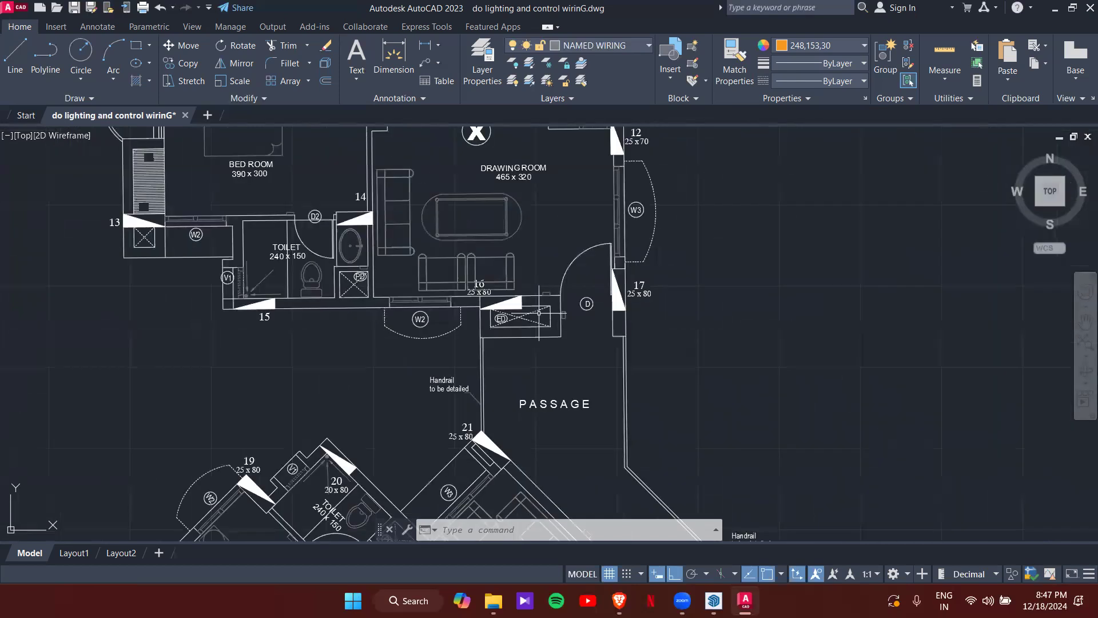
scroll(570, 371, up, 2)
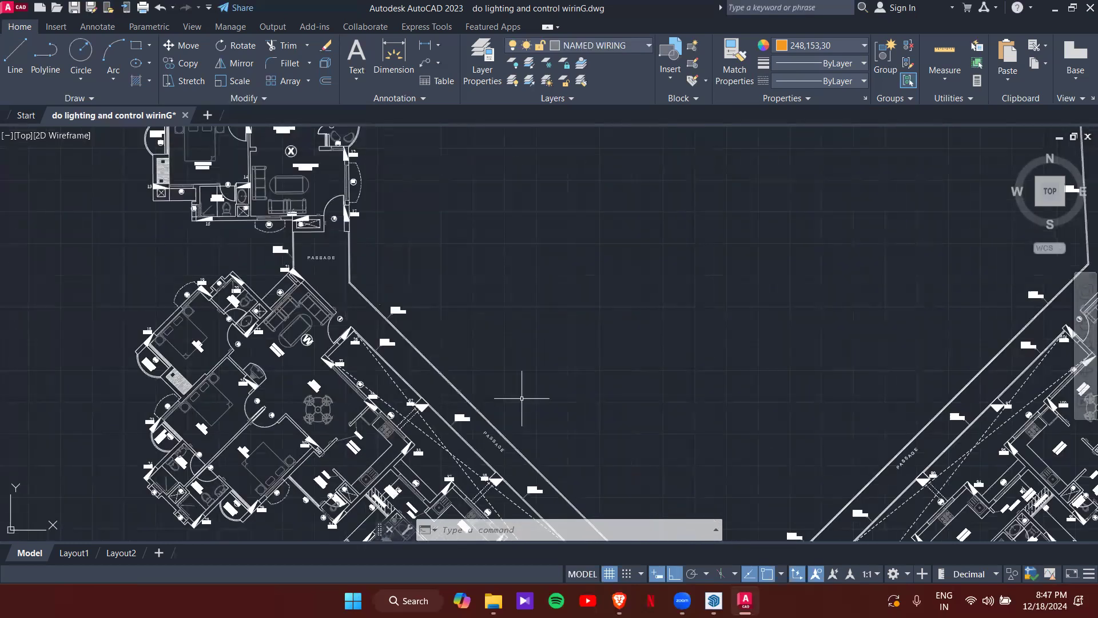
scroll(522, 393, down, 3)
scroll(560, 438, up, 2)
scroll(504, 412, up, 3)
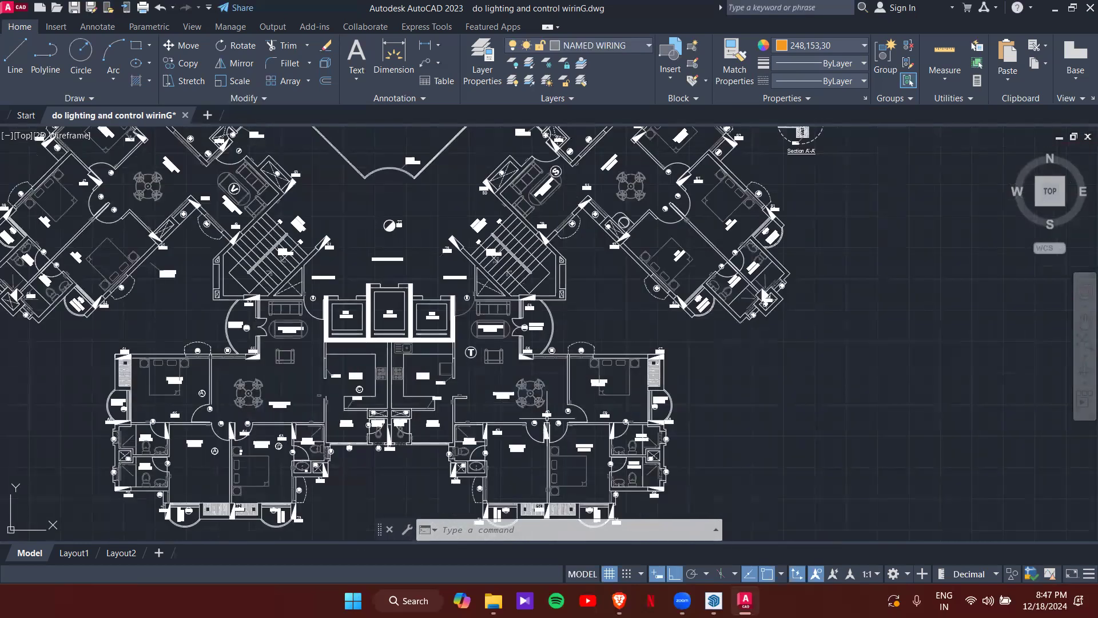
scroll(496, 273, up, 4)
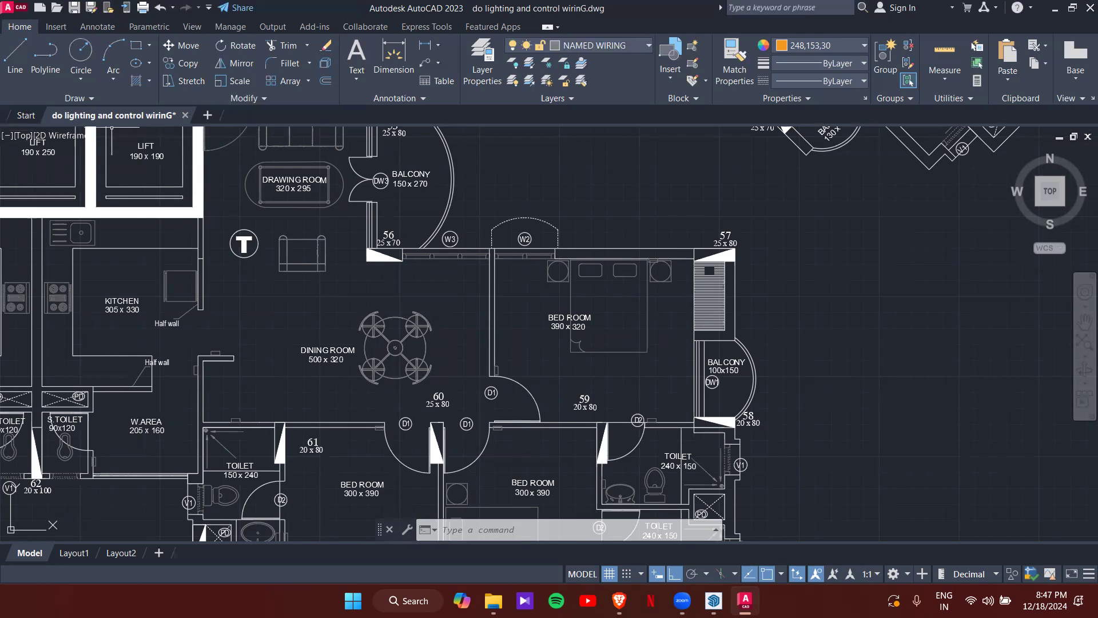
- Shift the plan slightly right and zoom in on the Drawing Room
scroll(257, 262, down, 3)
scroll(303, 297, down, 1)
middle_drag(302, 297, 382, 307)
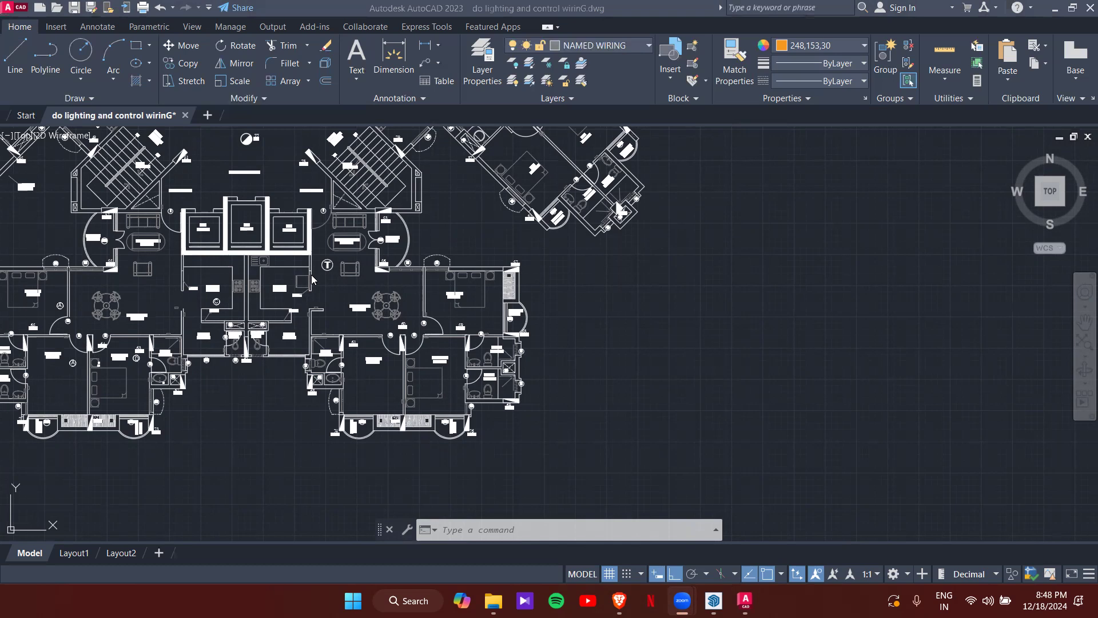
scroll(332, 234, up, 5)
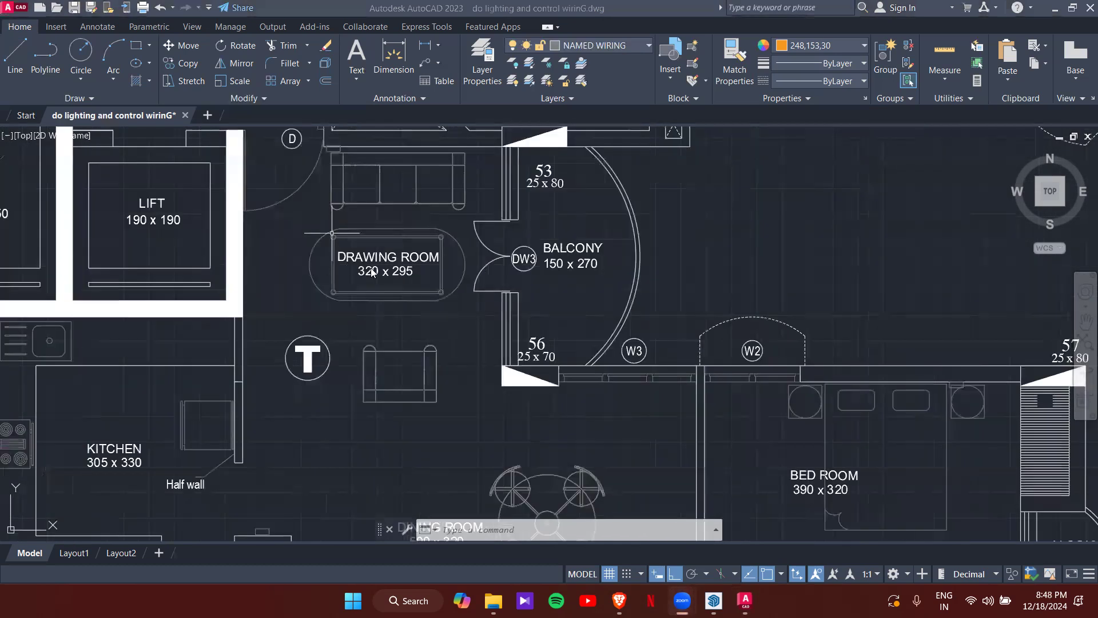
middle_drag(310, 248, 339, 266)
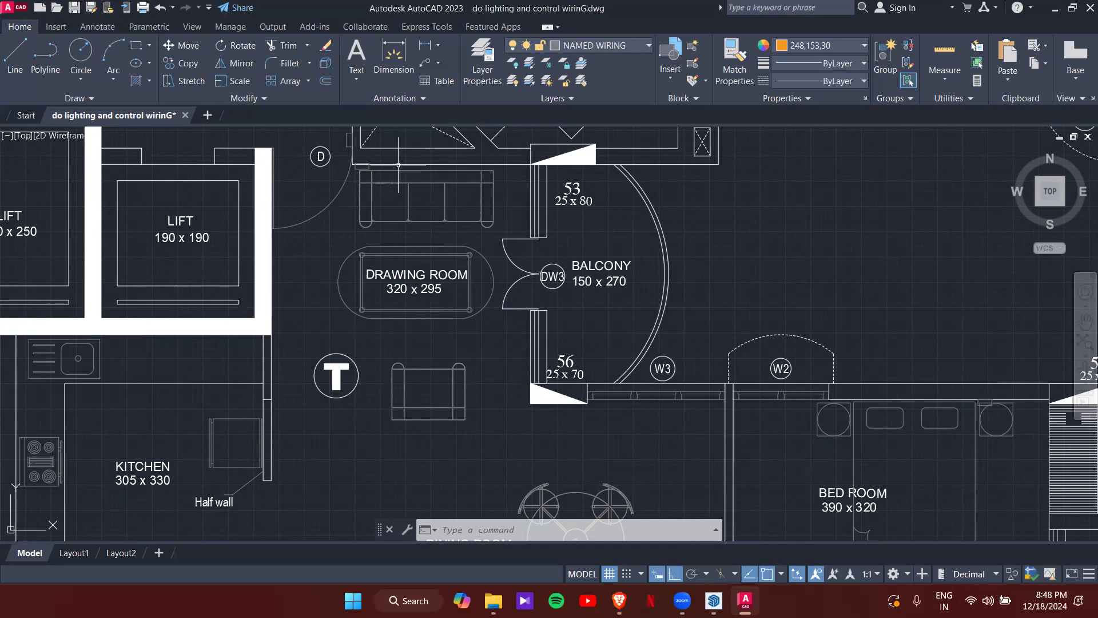
- Zoom out and pan to the legend table's top fluorescent and CFL rows
scroll(546, 282, down, 8)
middle_drag(866, 206, 538, 326)
scroll(583, 300, down, 4)
middle_drag(711, 250, 632, 337)
middle_drag(673, 137, 661, 217)
scroll(661, 216, up, 8)
- Centre the legend table, select the 1X20/18W fluorescent symbol, then clear the selection
scroll(617, 245, up, 4)
scroll(629, 251, down, 4)
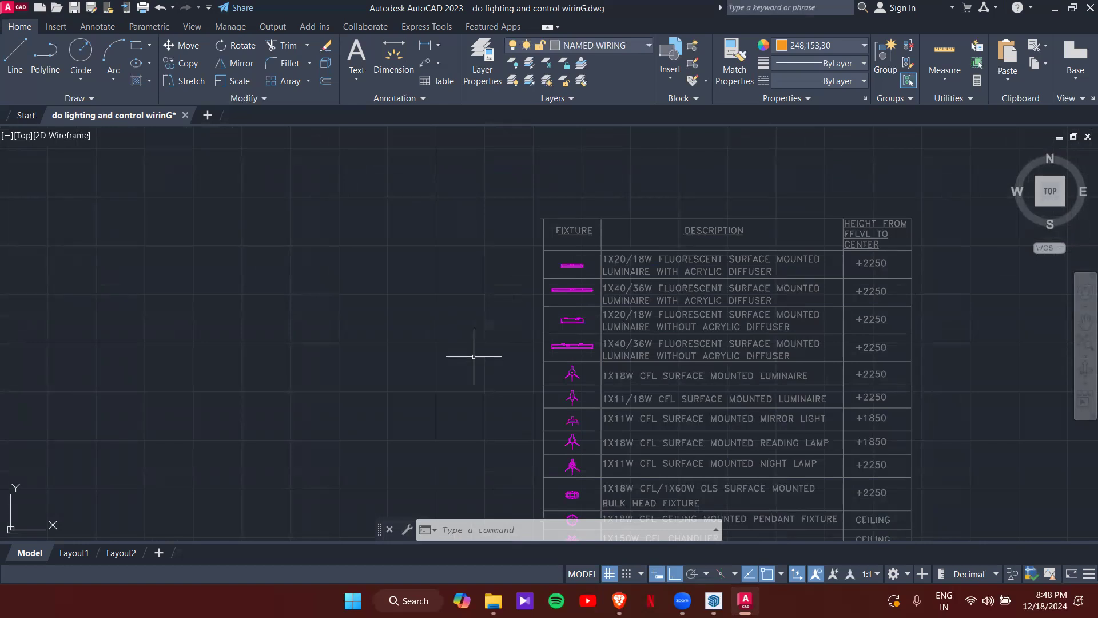
middle_drag(515, 319, 422, 289)
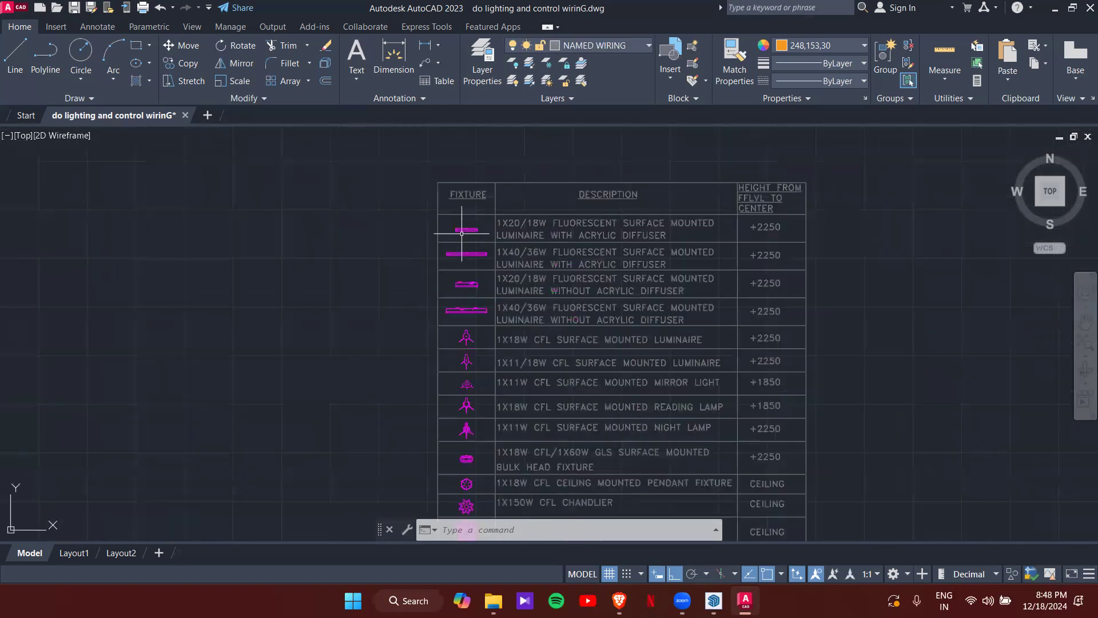
scroll(463, 234, up, 5)
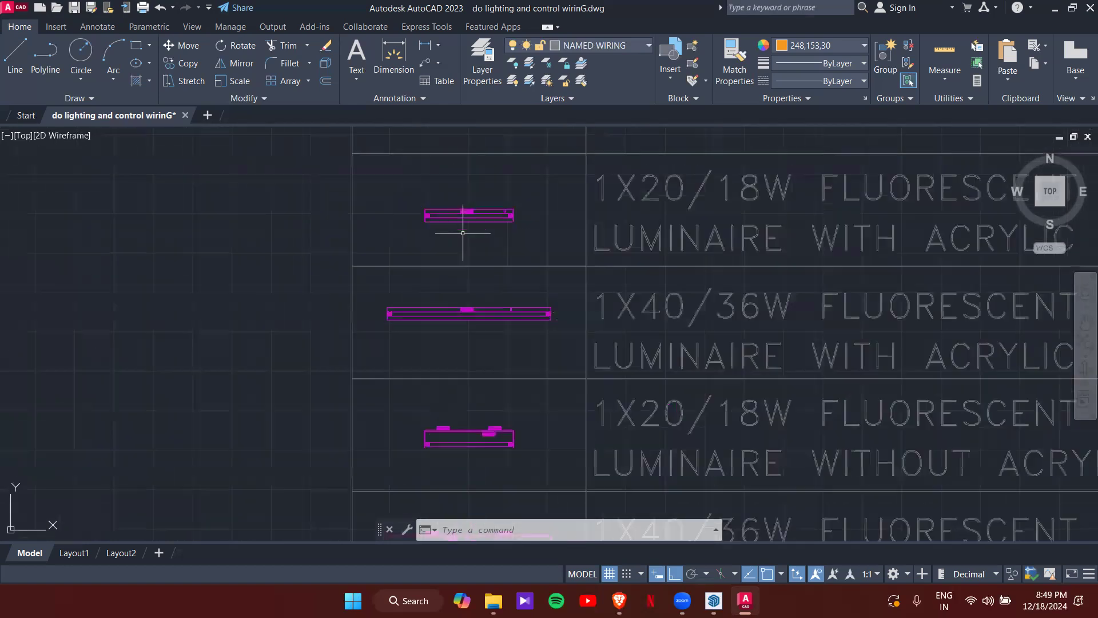
click(467, 230)
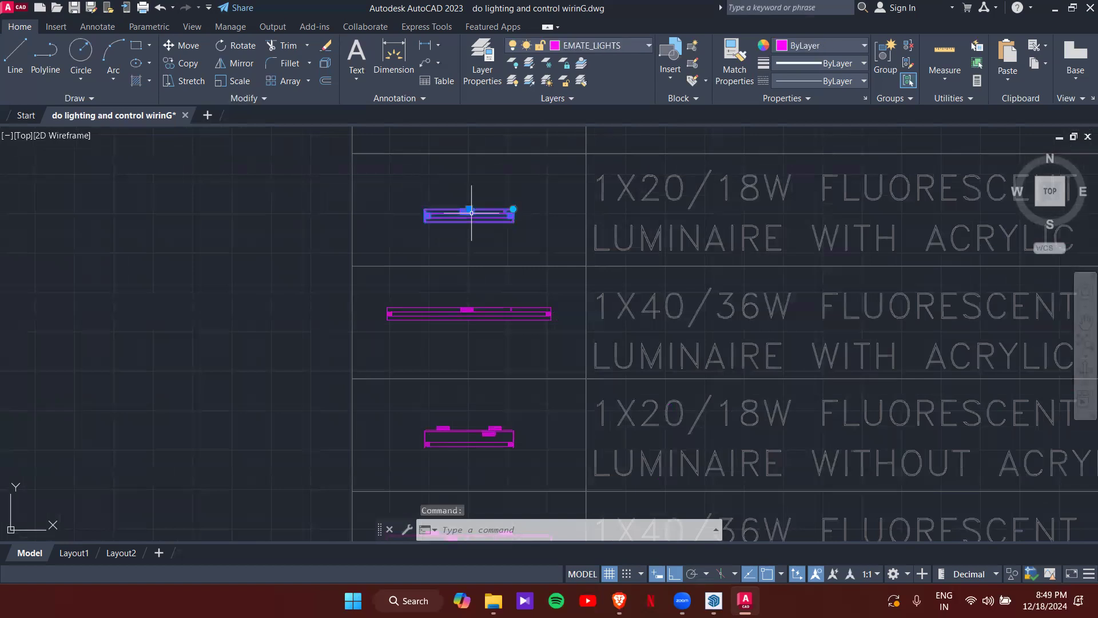
scroll(487, 235, down, 5)
middle_drag(503, 297, 504, 231)
scroll(505, 231, up, 4)
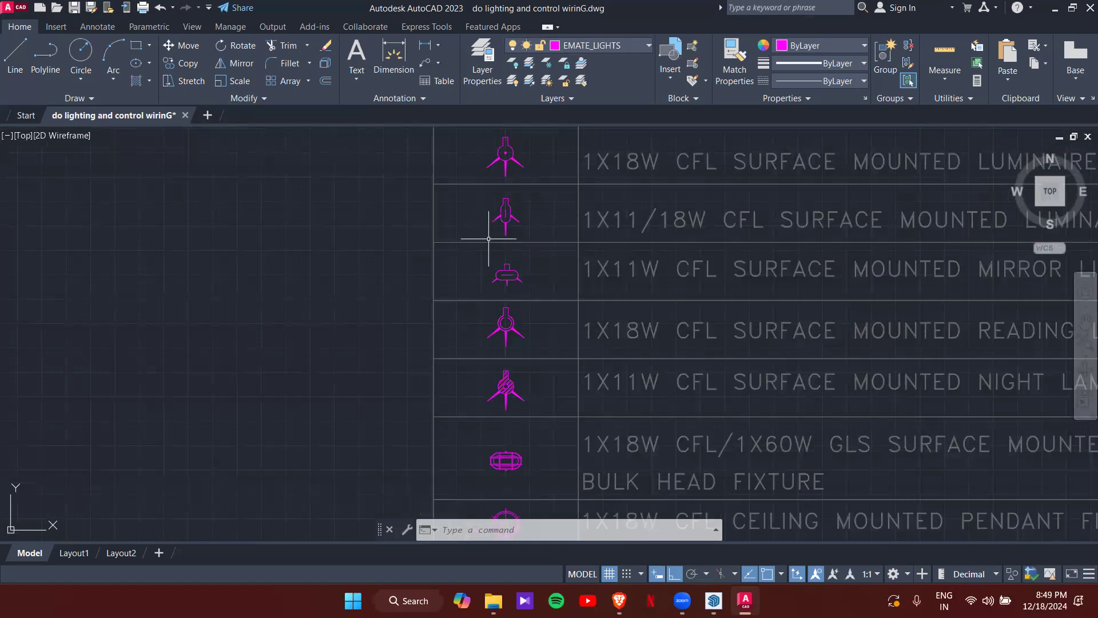
key(Escape)
- Reselect the 1X20/18W fluorescent luminaire symbol with the full legend in view
scroll(490, 234, down, 6)
scroll(504, 236, up, 5)
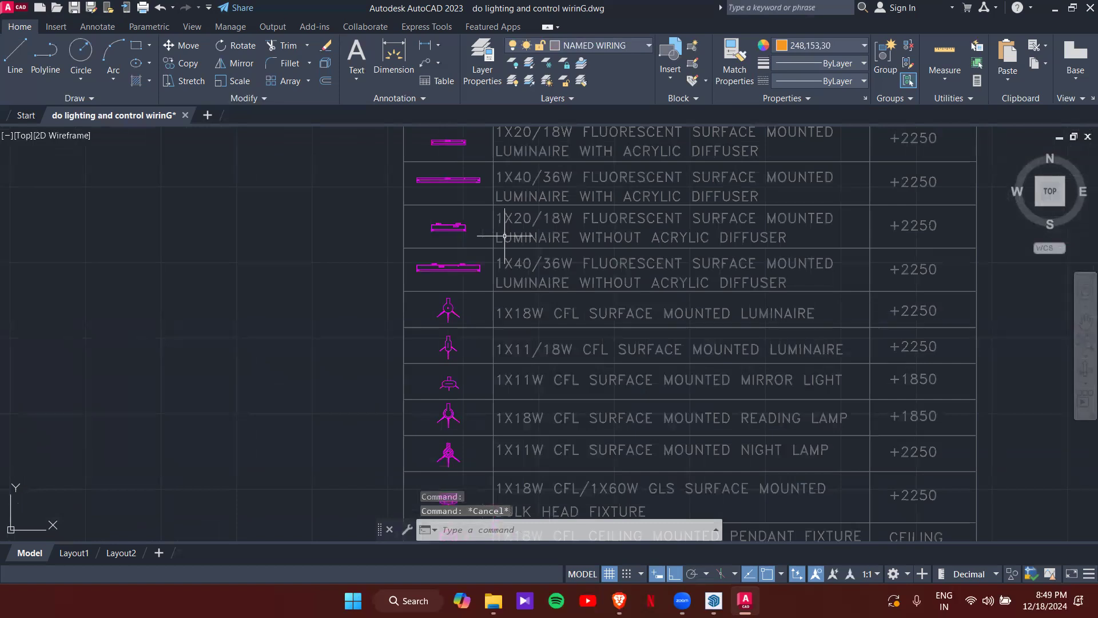
click(448, 142)
scroll(460, 146, up, 6)
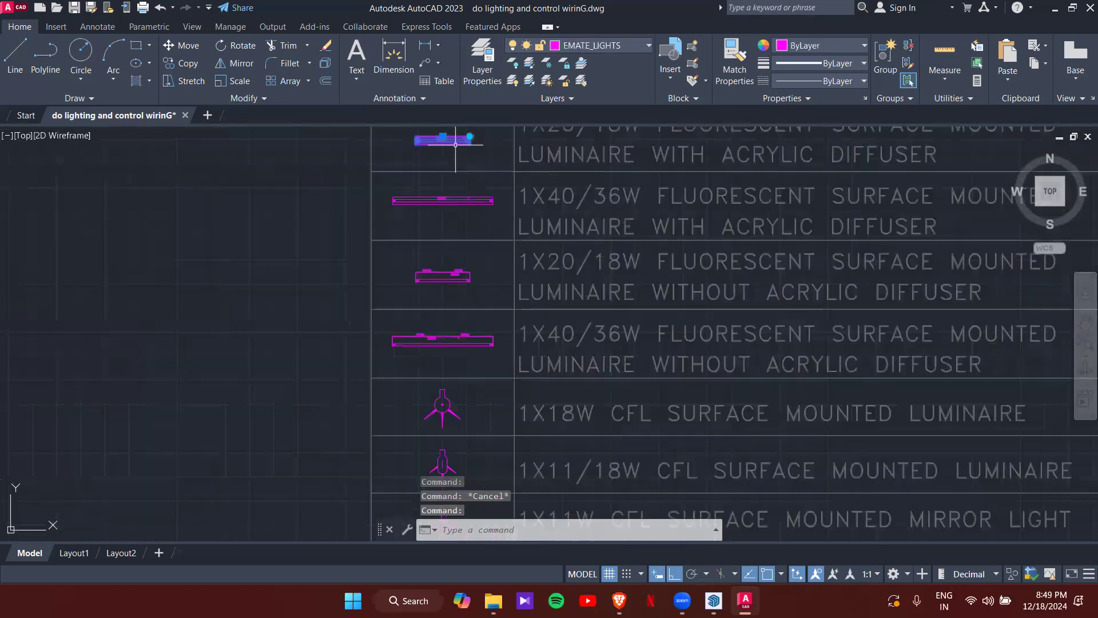
middle_drag(467, 193, 466, 252)
scroll(467, 258, down, 5)
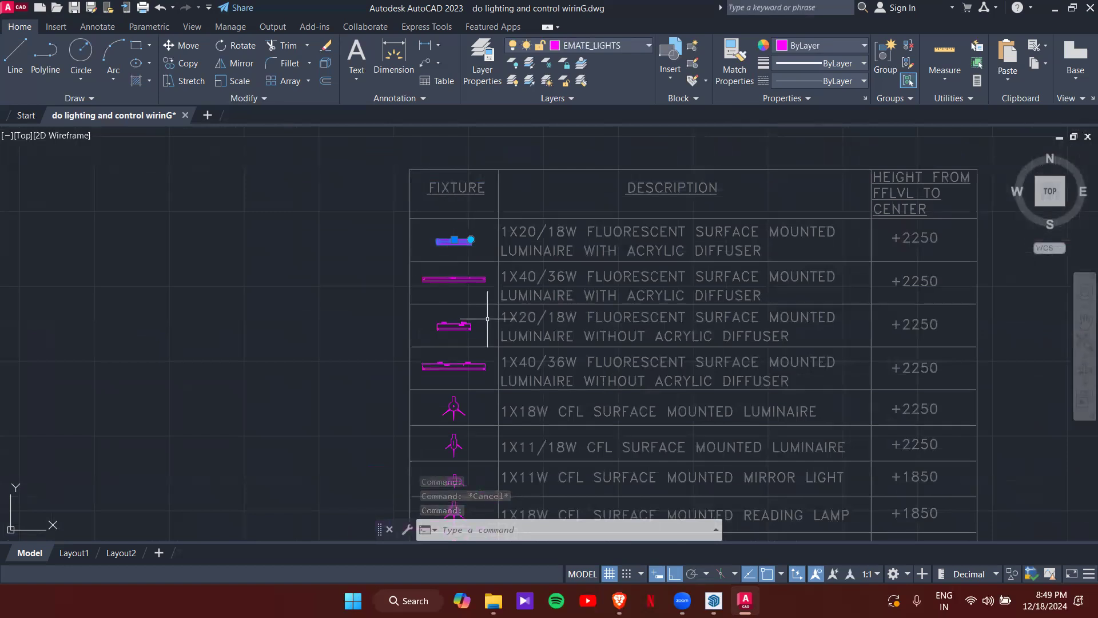
scroll(455, 238, up, 8)
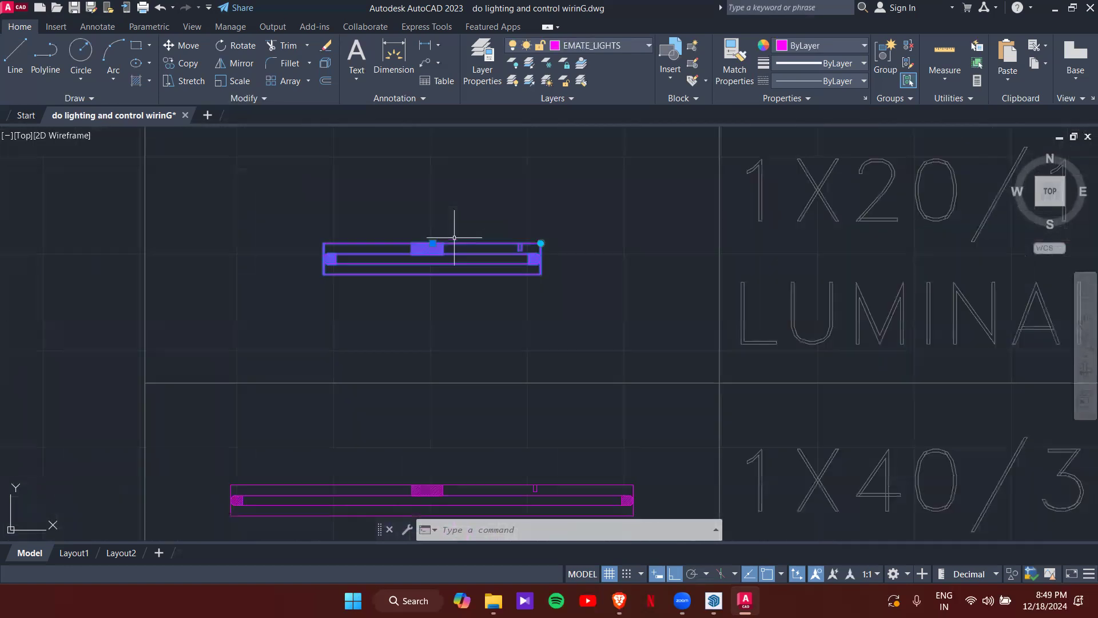
- Start COPY (CO) on the fixture with its base point on the top edge
text(CO)
key(Return)
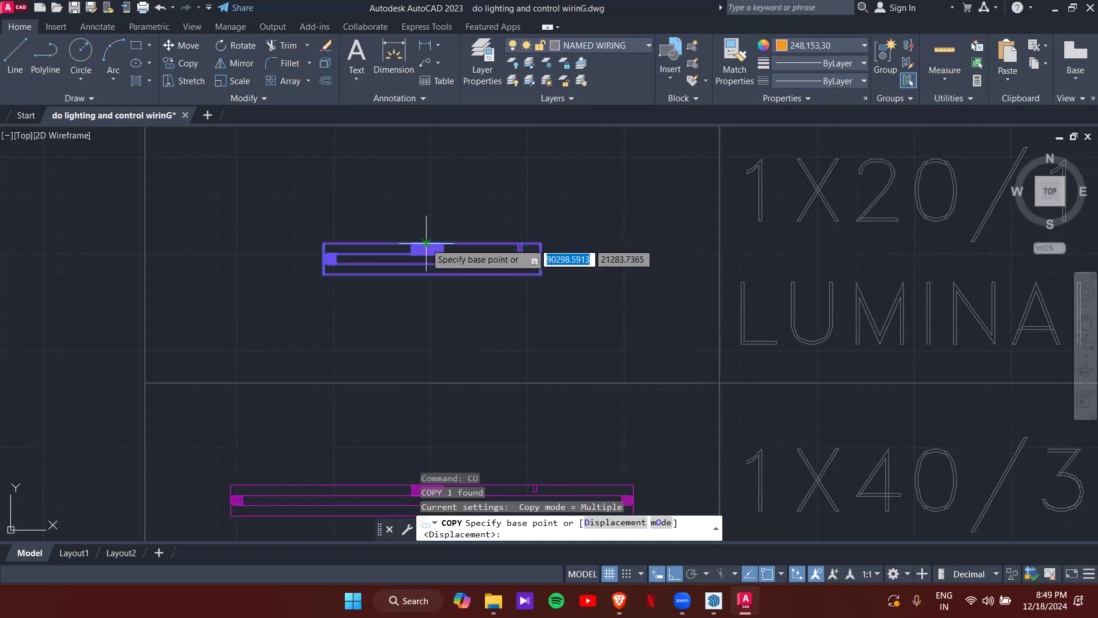
scroll(431, 244, up, 6)
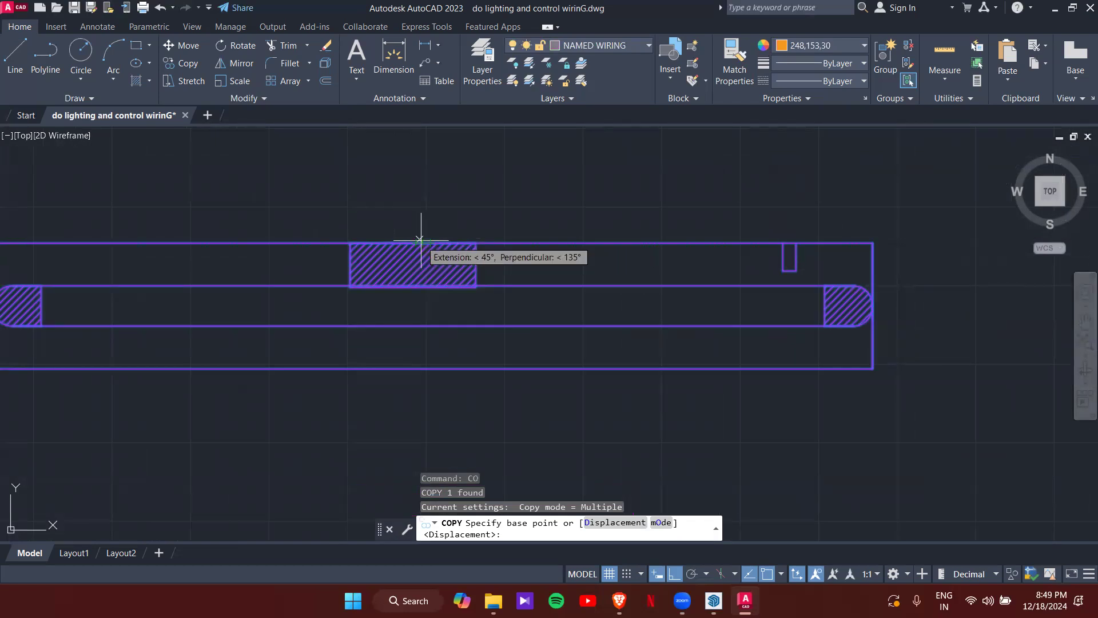
scroll(423, 235, up, 6)
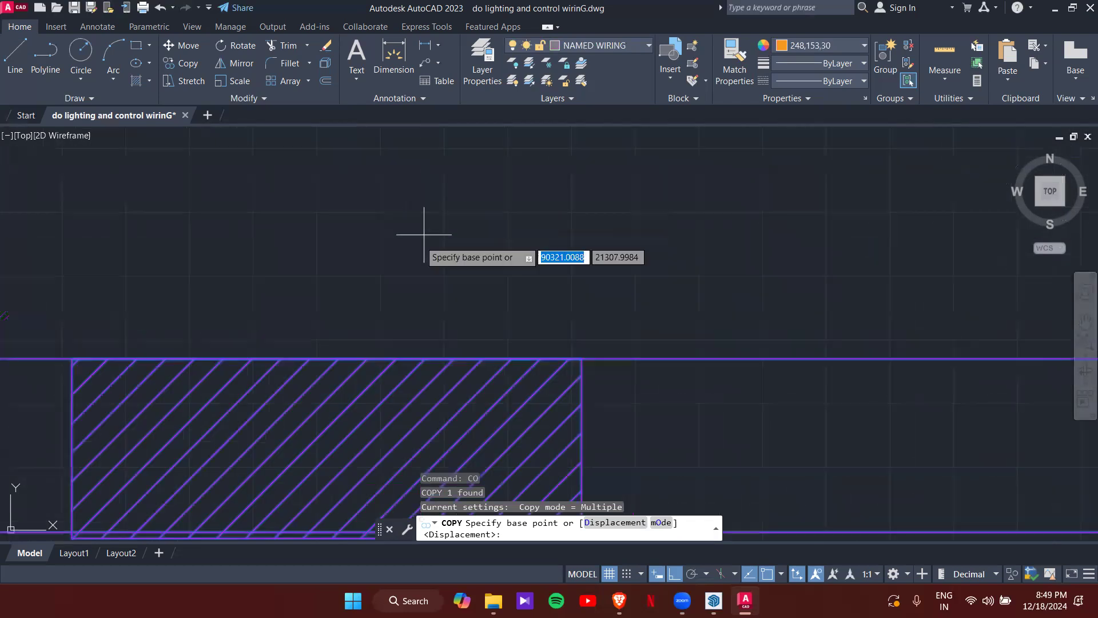
click(332, 362)
scroll(360, 282, down, 9)
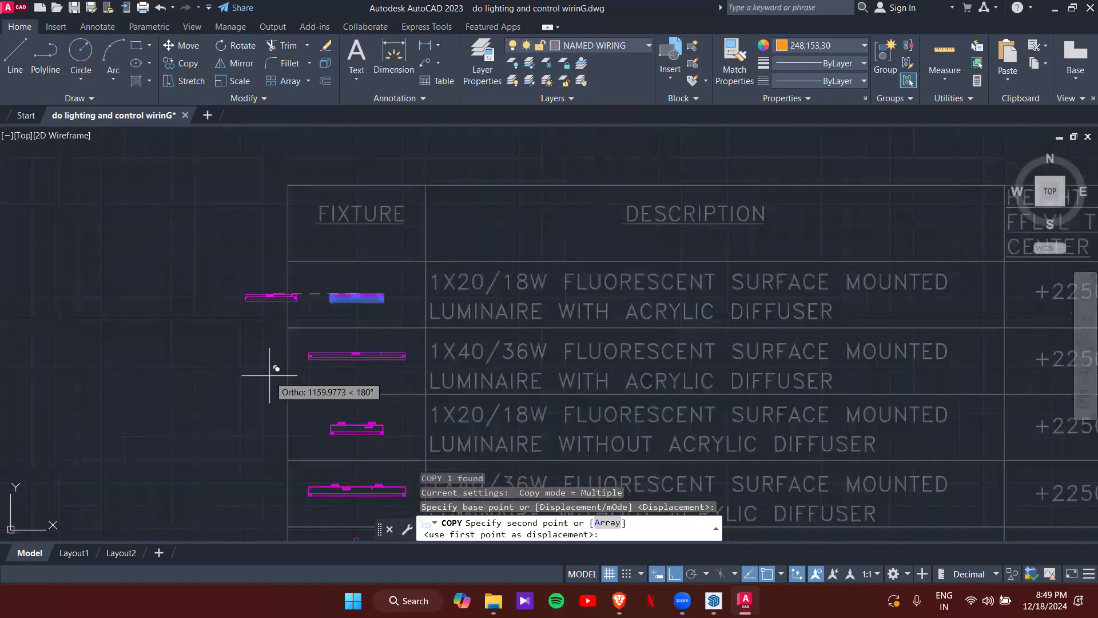
- Turn Ortho off with F8 and bring the floor plan near the copy target
key(F8)
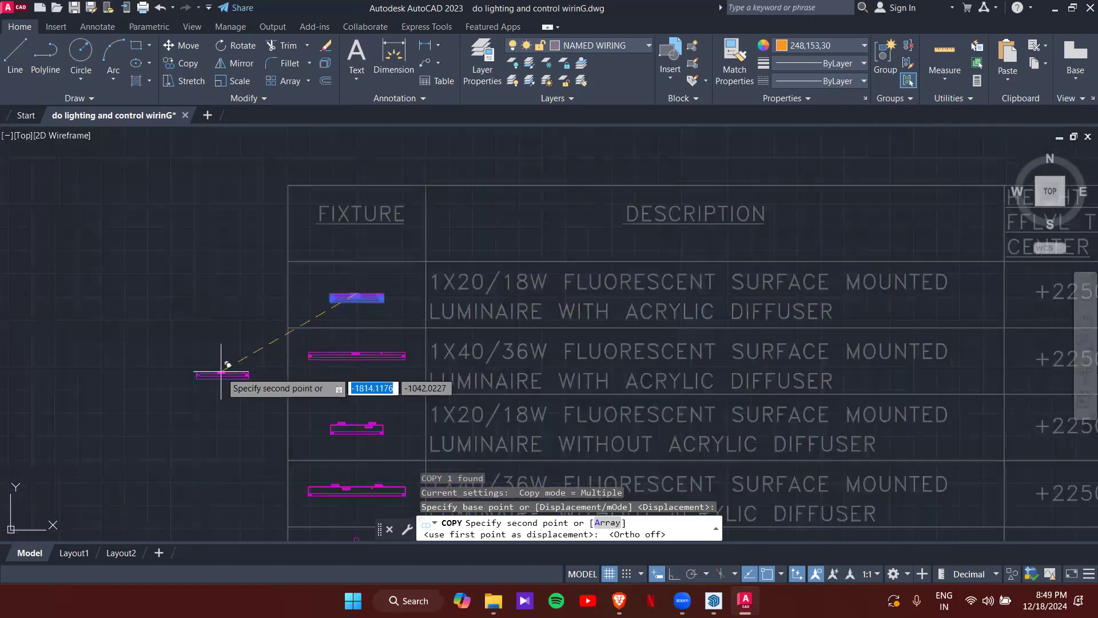
scroll(222, 373, down, 10)
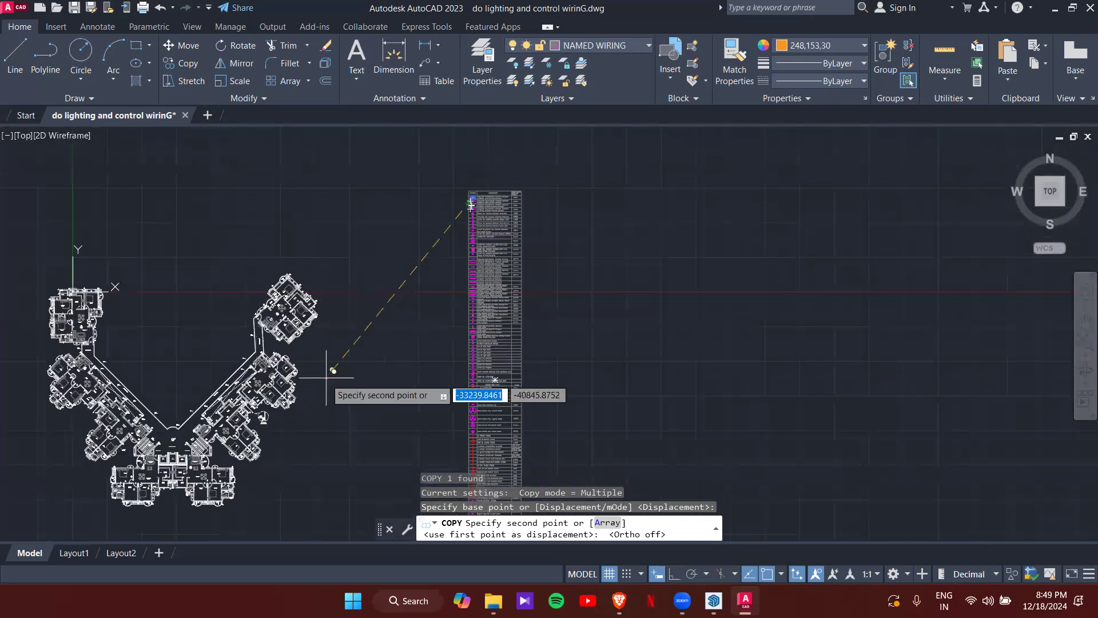
middle_drag(326, 378, 405, 289)
scroll(265, 375, up, 3)
scroll(265, 374, up, 4)
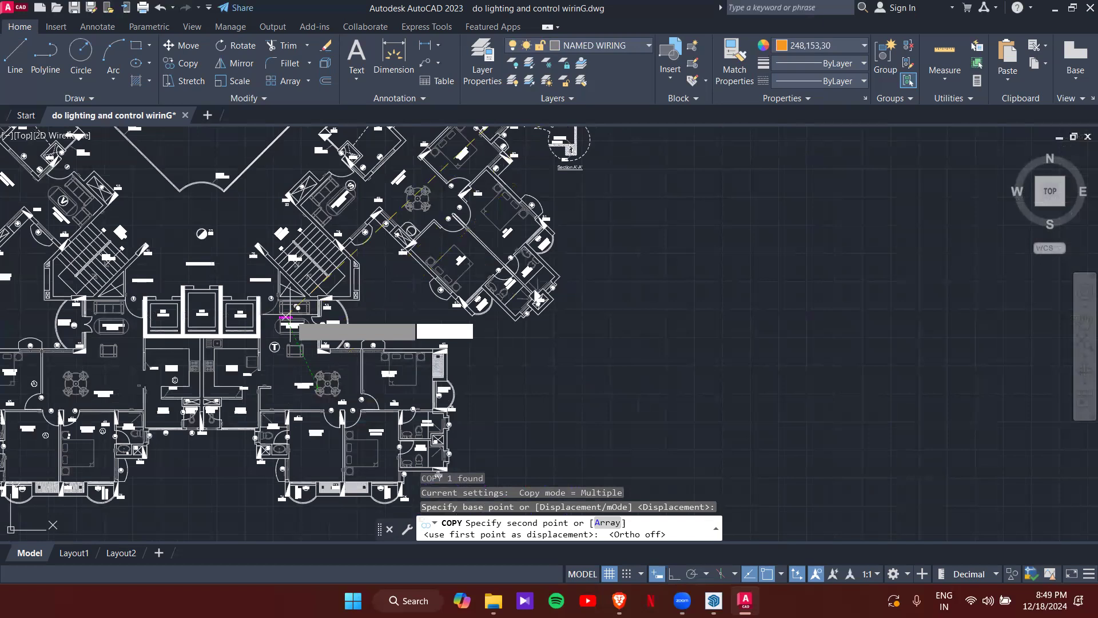
- Position the 1X20/18W copy in the drawing room beside the sofa, panning toward its top wall
scroll(286, 317, up, 5)
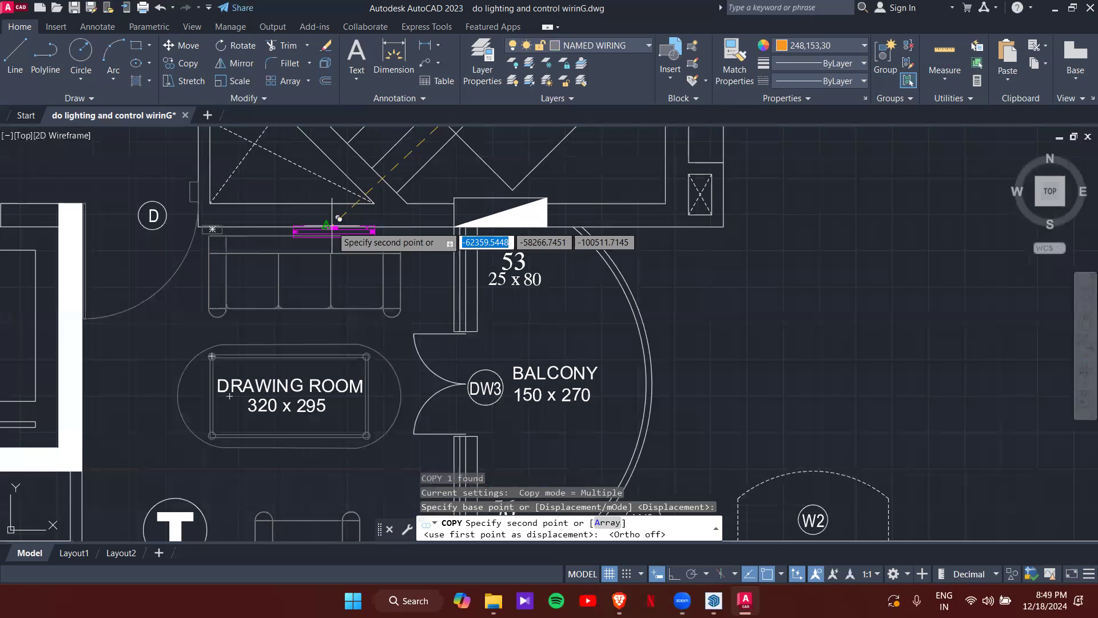
scroll(350, 218, up, 4)
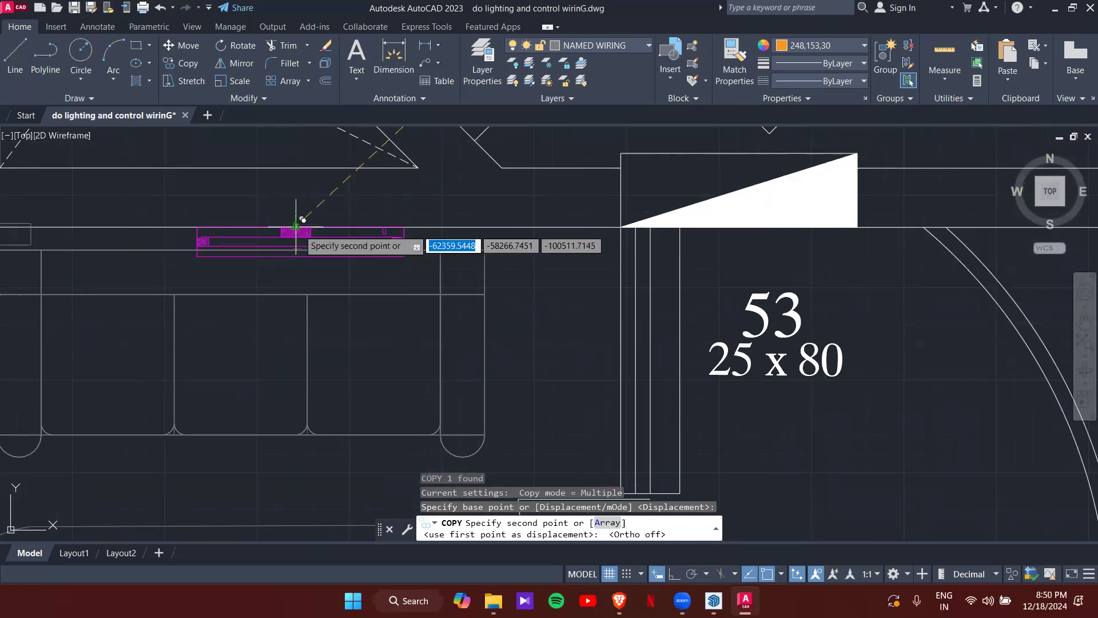
scroll(303, 220, down, 3)
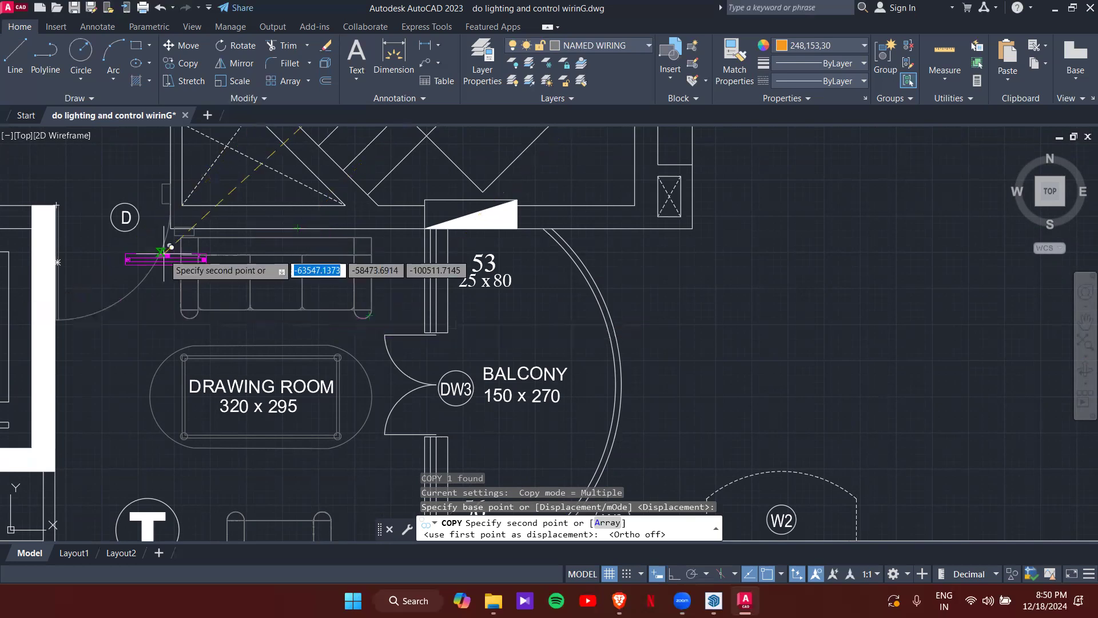
scroll(167, 251, up, 3)
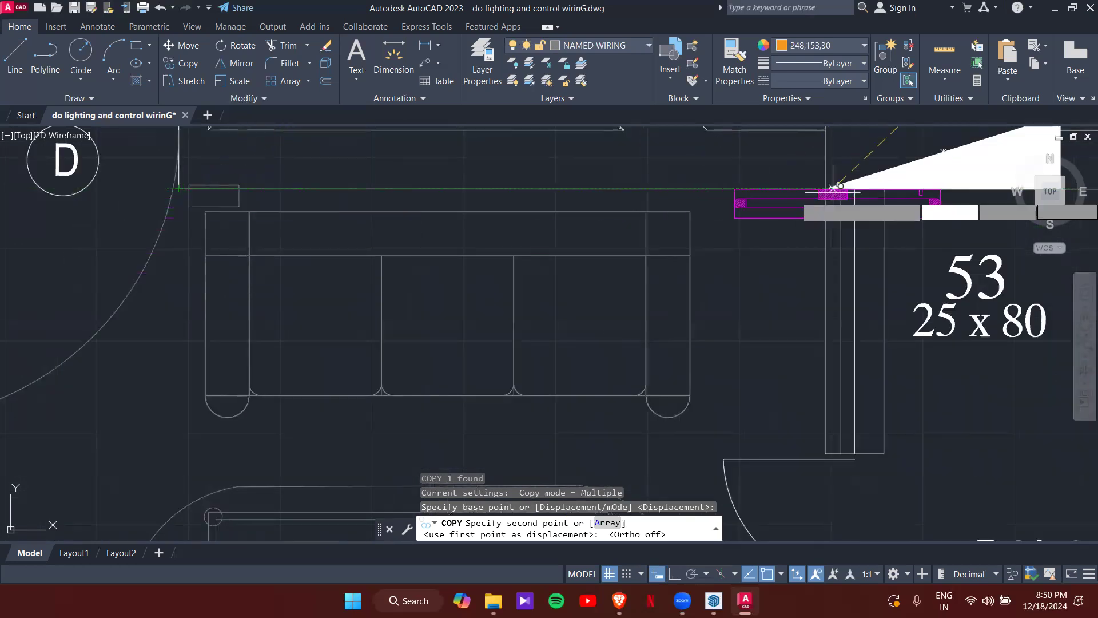
click(214, 188)
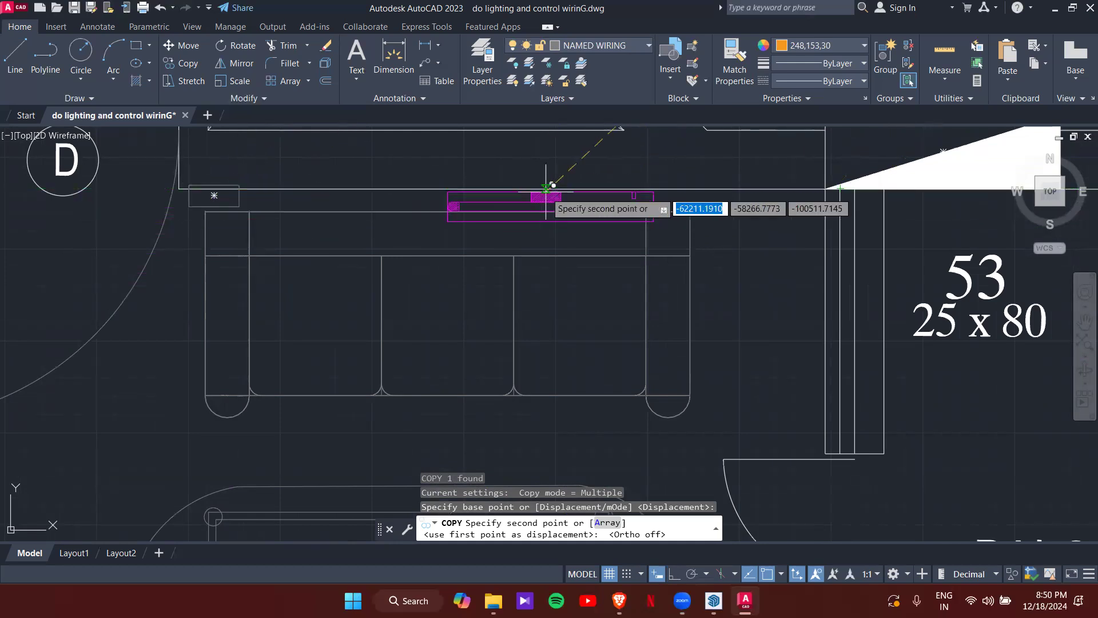
scroll(534, 216, down, 3)
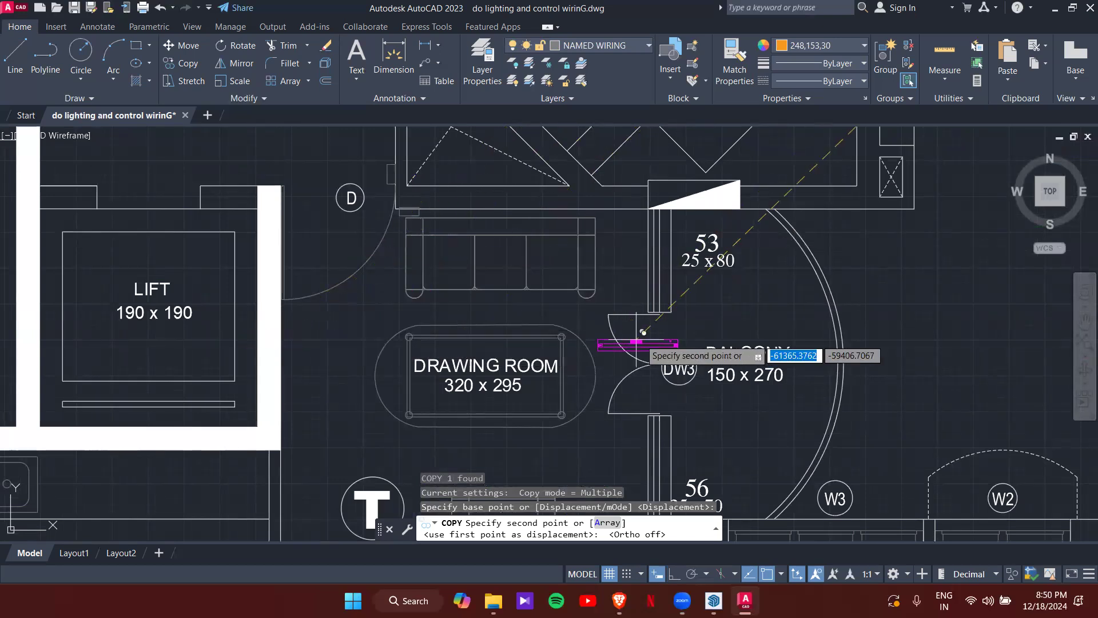
scroll(326, 215, up, 2)
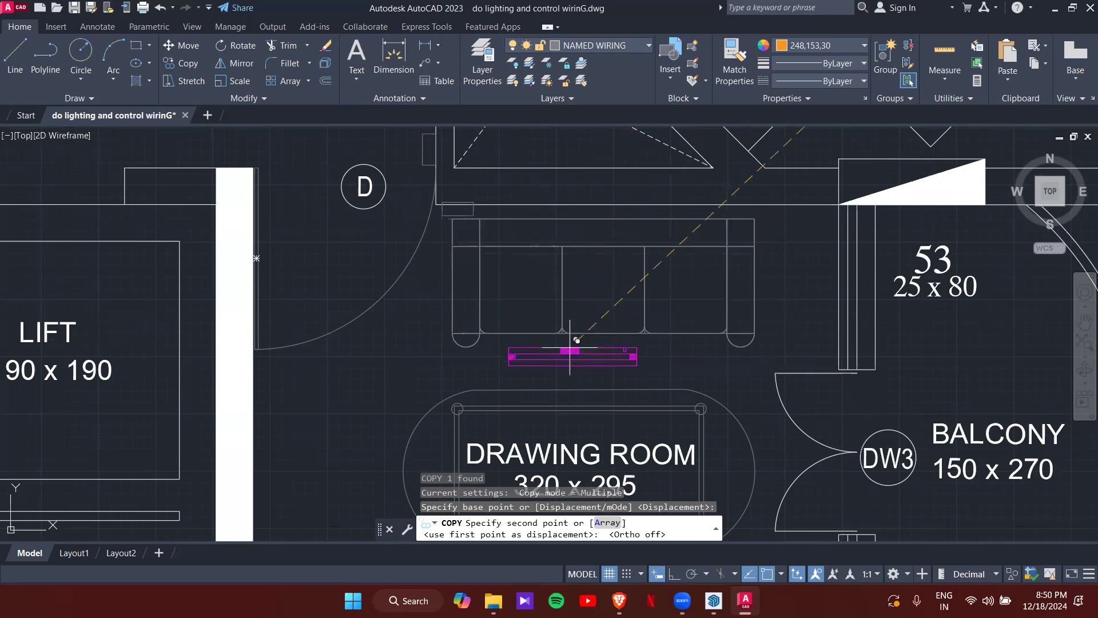
middle_drag(571, 351, 499, 304)
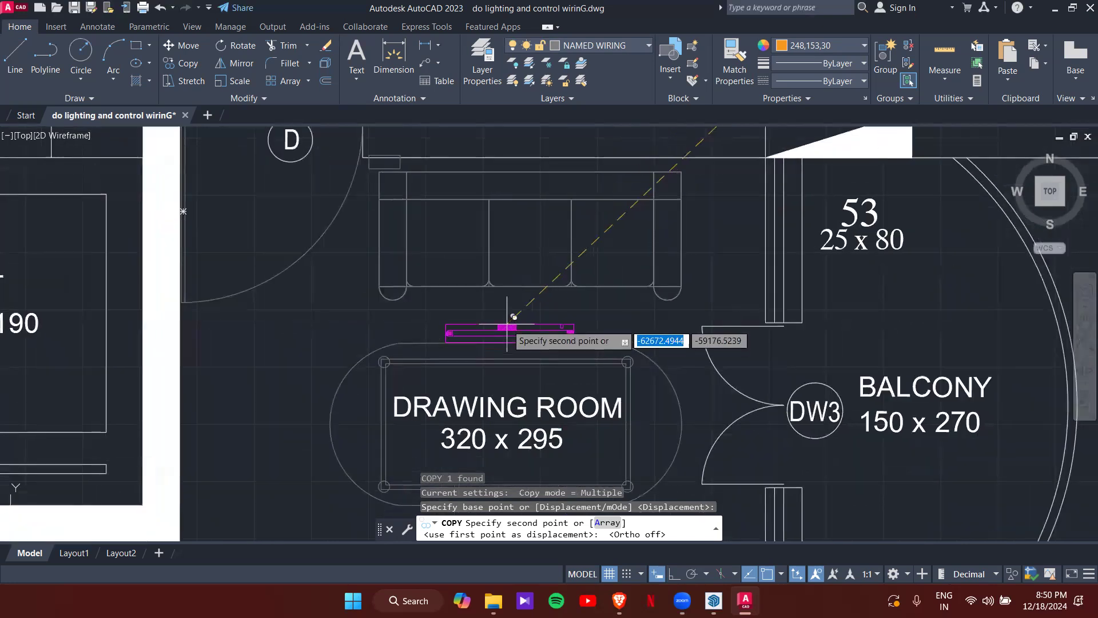
- Choose the Mid Between 2 Points snap for the copy's destination
shift+right_click(510, 310)
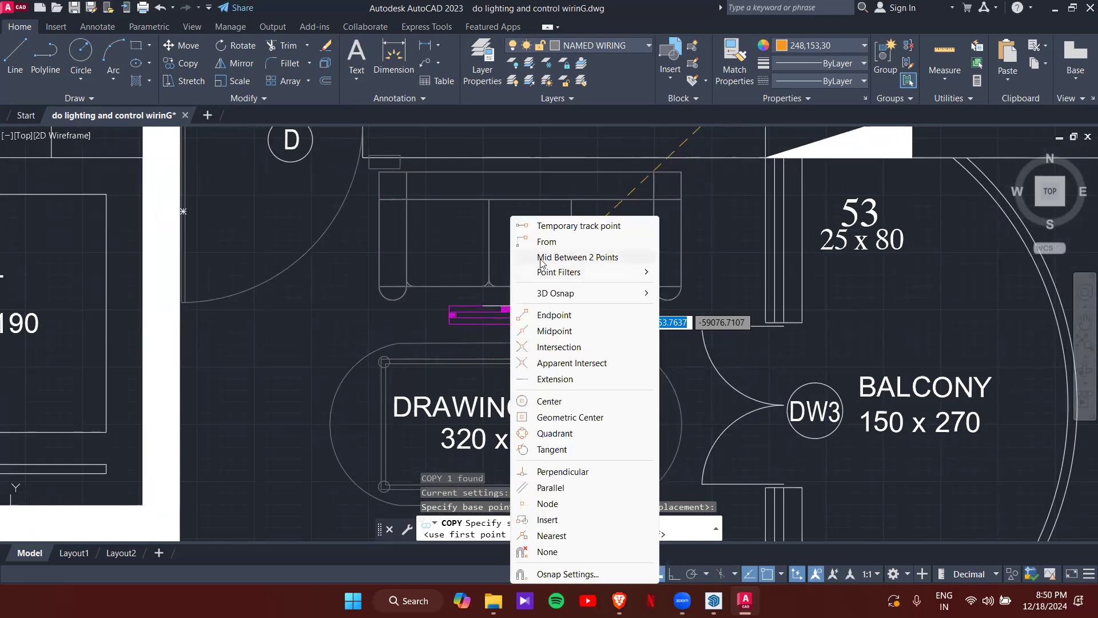
click(559, 258)
scroll(559, 261, down, 4)
scroll(564, 273, up, 6)
scroll(565, 270, up, 4)
scroll(780, 312, down, 6)
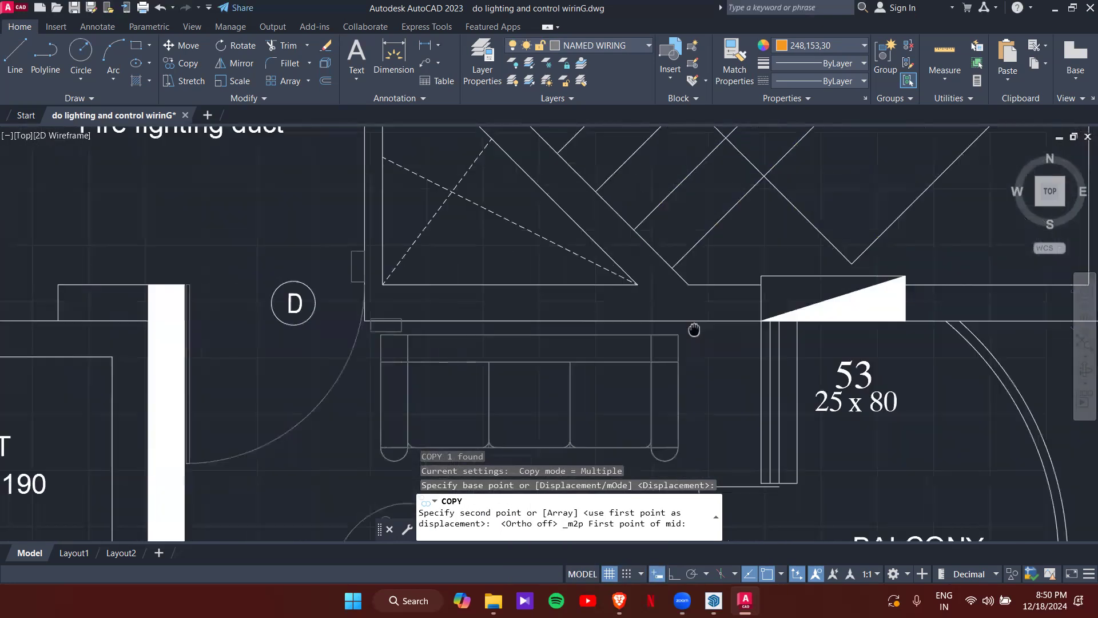
scroll(694, 326, up, 3)
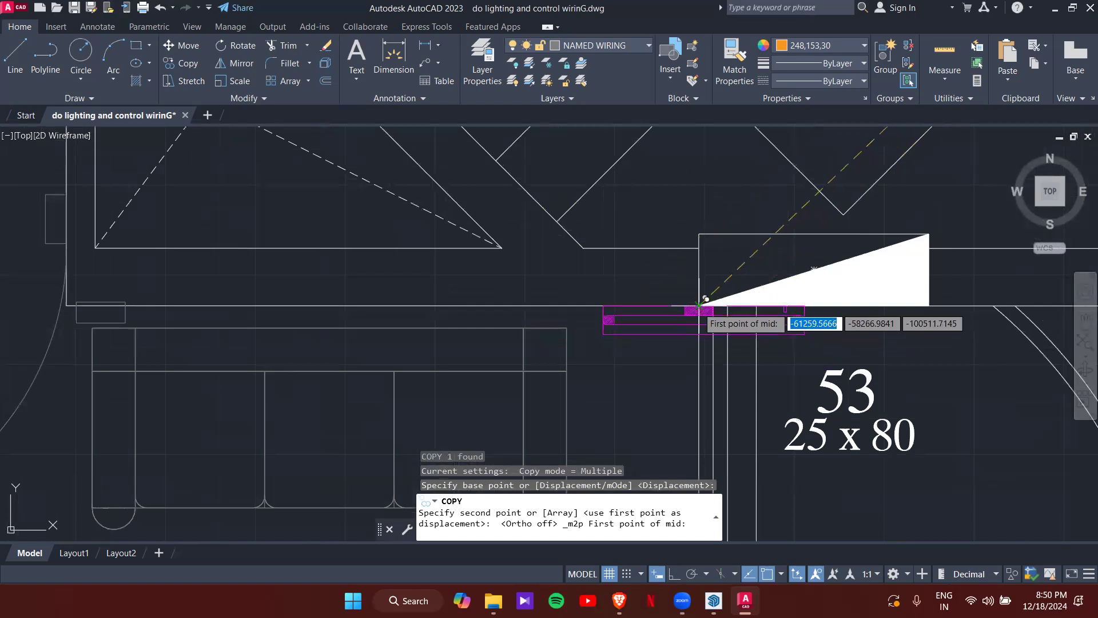
- Pick the wall ends by window 53 and door D, centring the copy above the sofa
click(726, 321)
scroll(424, 339, down, 4)
middle_drag(335, 326, 448, 321)
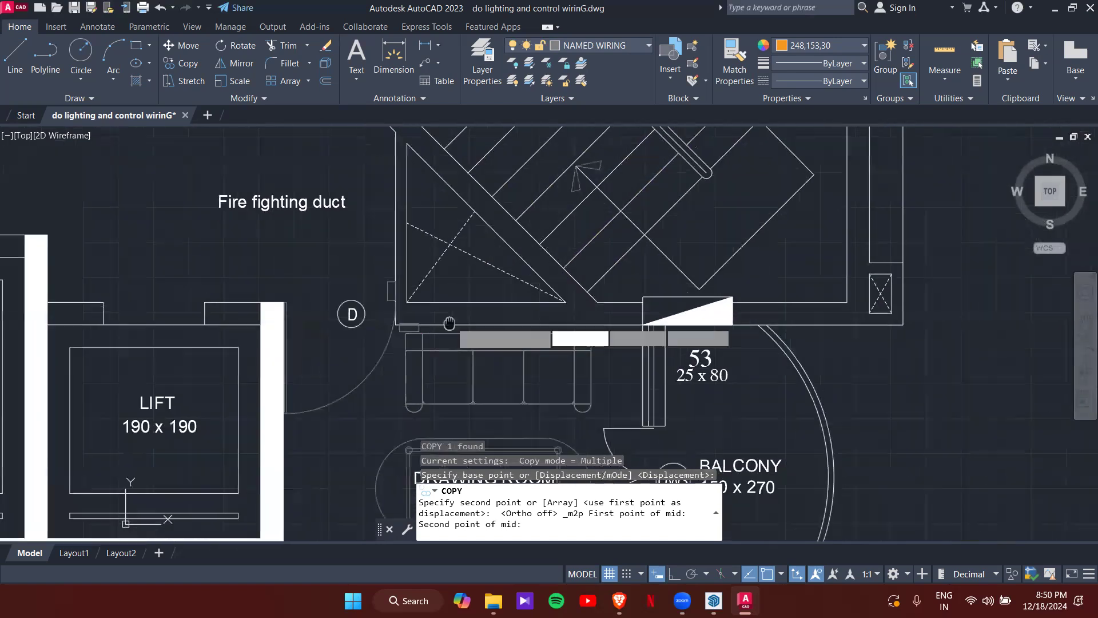
scroll(409, 331, up, 4)
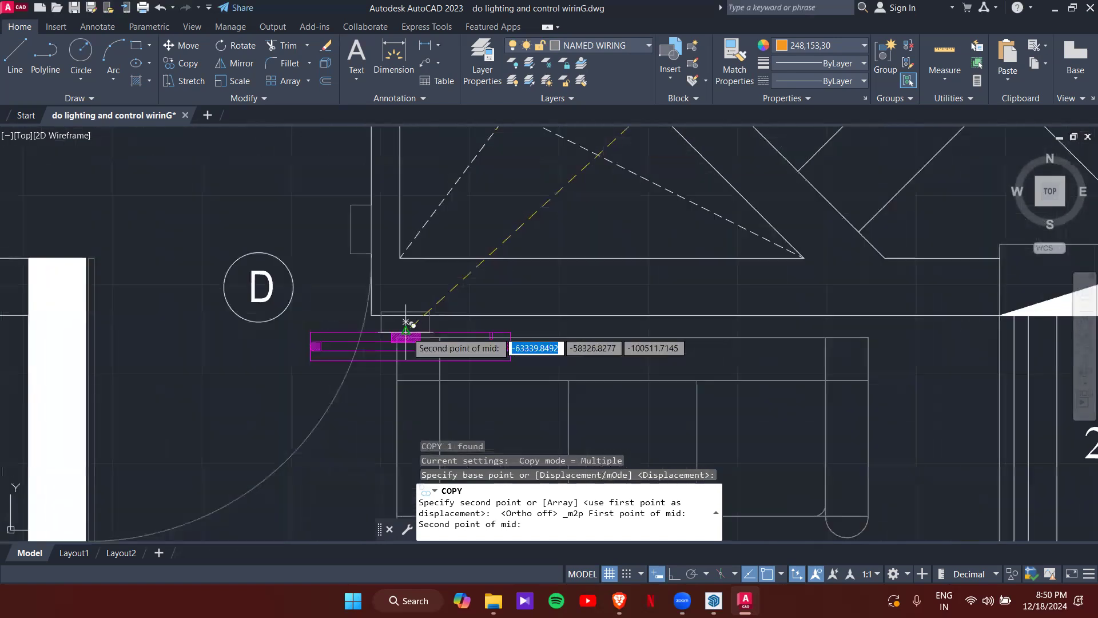
click(95, 314)
scroll(467, 355, down, 4)
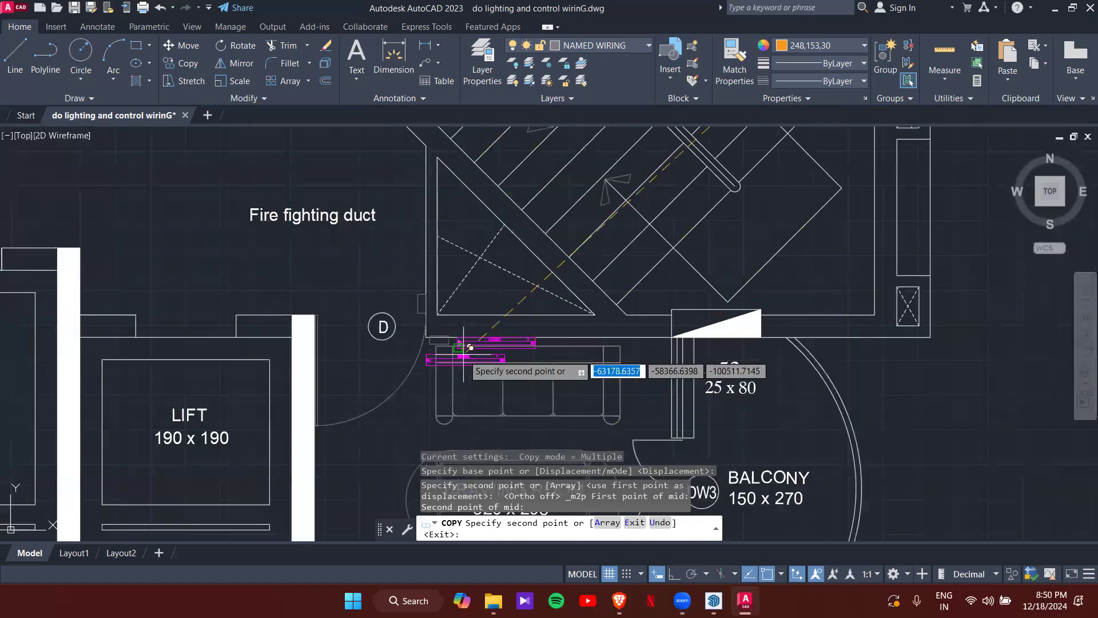
middle_drag(466, 354, 301, 296)
scroll(307, 291, up, 4)
scroll(298, 258, down, 4)
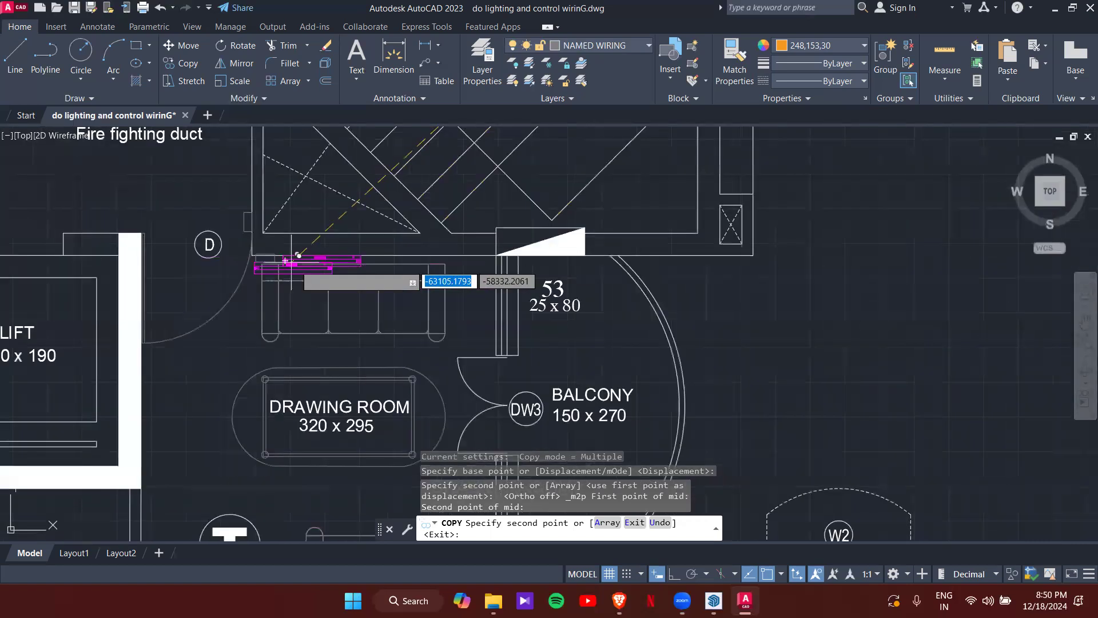
middle_drag(377, 295, 448, 252)
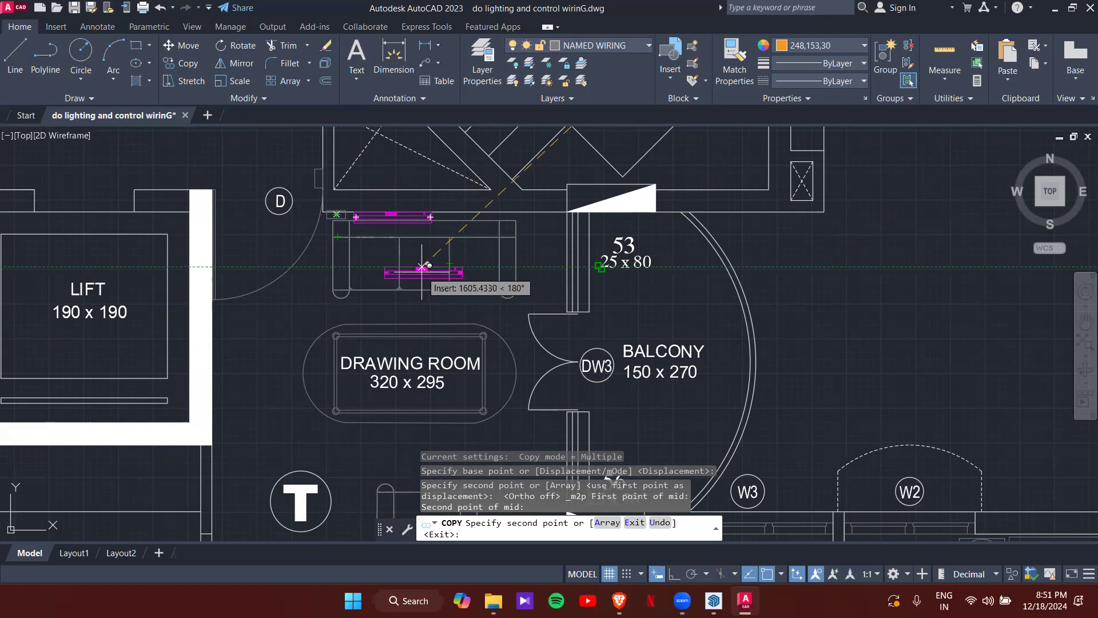
scroll(400, 269, down, 3)
scroll(398, 268, up, 2)
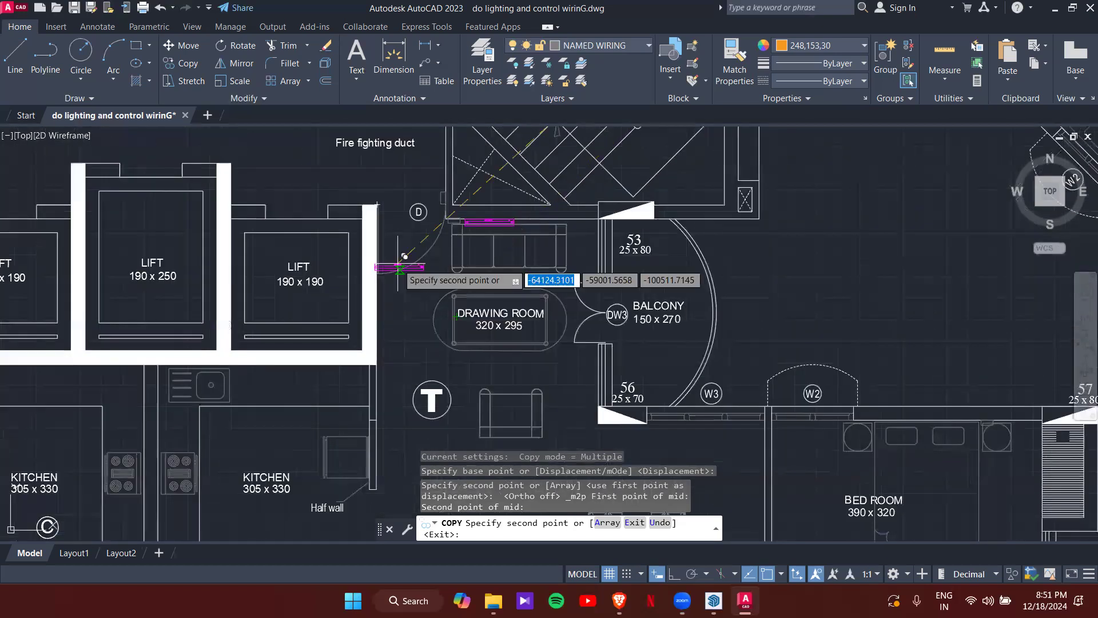
scroll(399, 308, down, 2)
scroll(394, 217, up, 2)
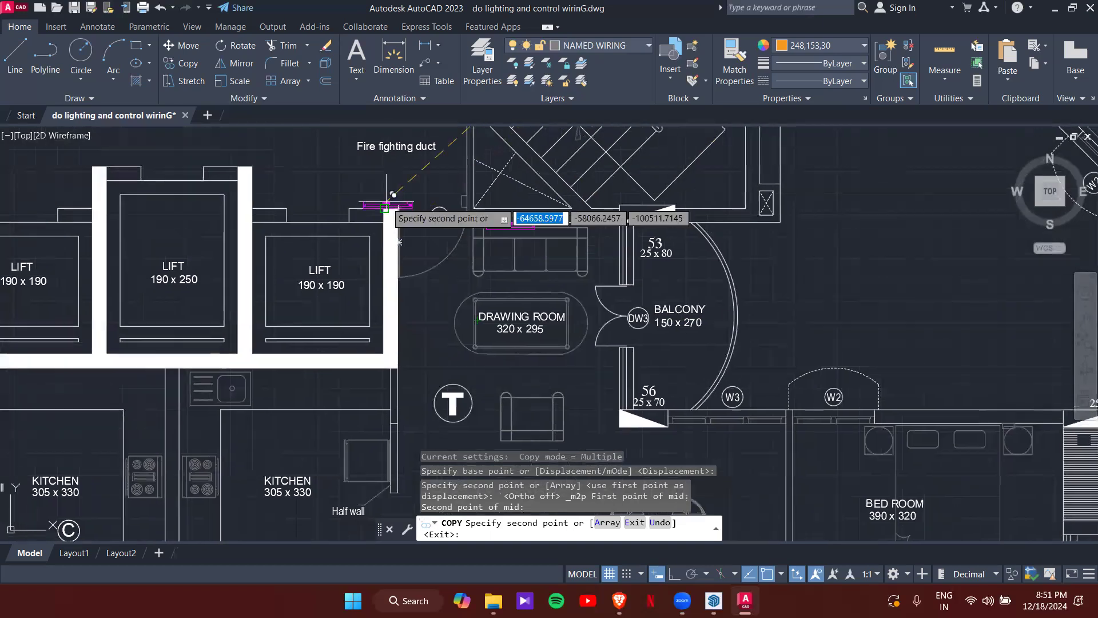
scroll(408, 376, up, 1)
scroll(397, 336, down, 1)
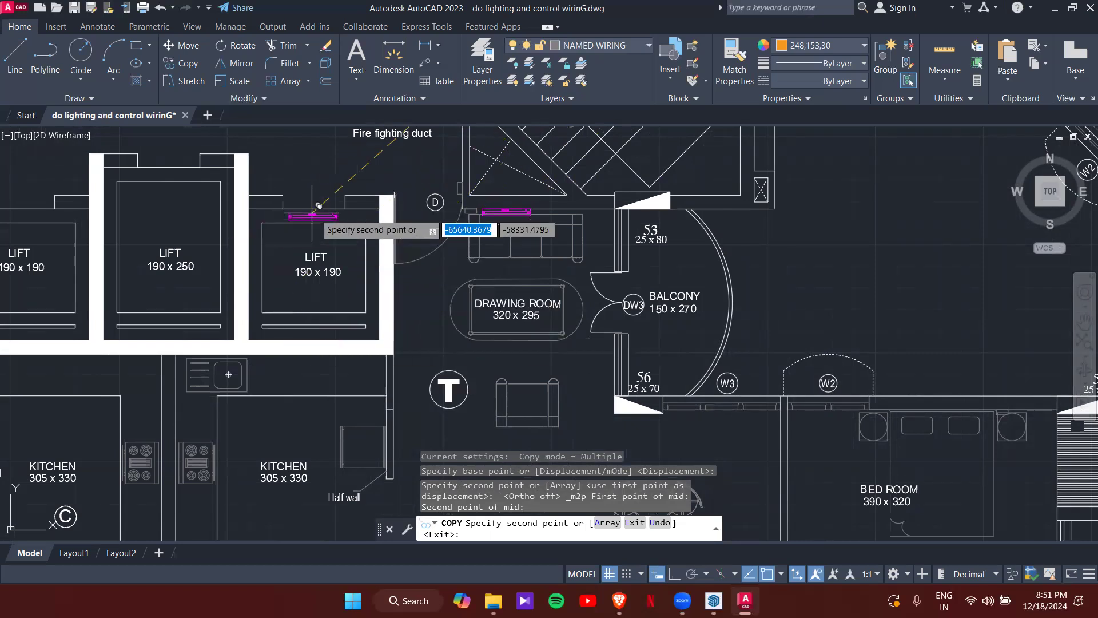
scroll(650, 415, up, 5)
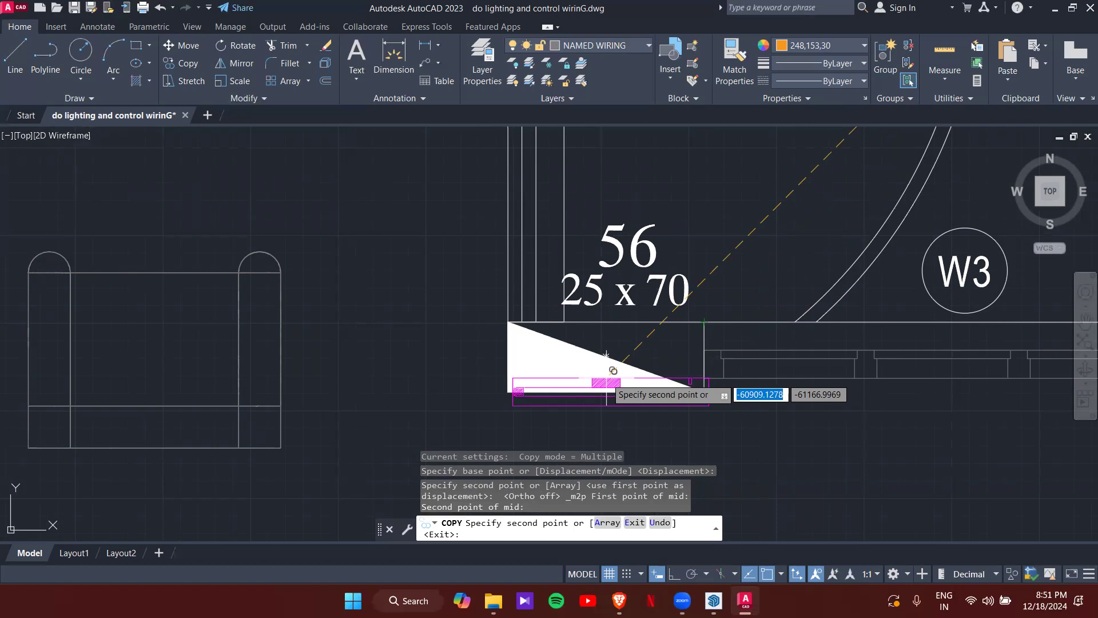
scroll(434, 229, down, 5)
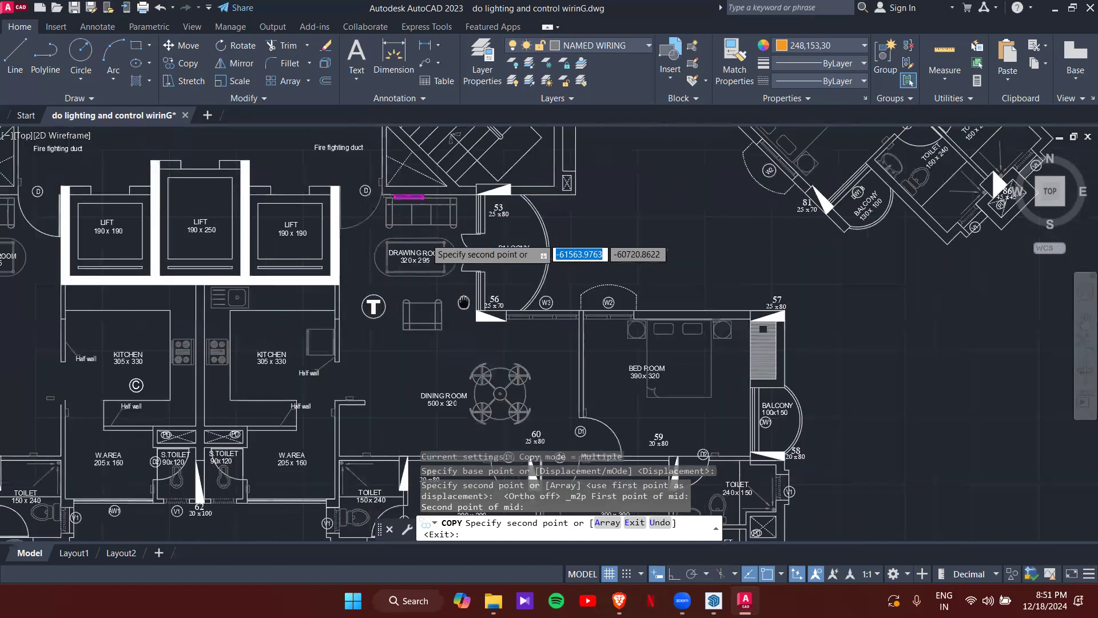
- Pan up to the dining room and choose the Mid Between 2 Points snap
scroll(426, 203, up, 5)
scroll(406, 183, down, 2)
scroll(411, 153, up, 2)
middle_drag(418, 149, 429, 177)
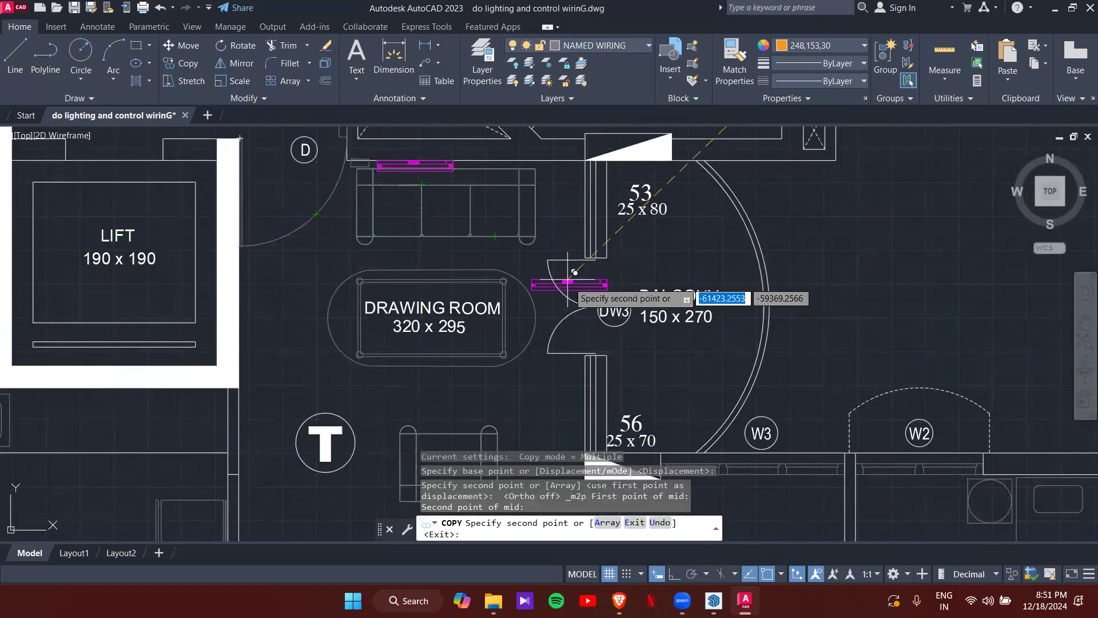
middle_drag(480, 412, 508, 213)
scroll(515, 349, down, 3)
scroll(594, 269, up, 2)
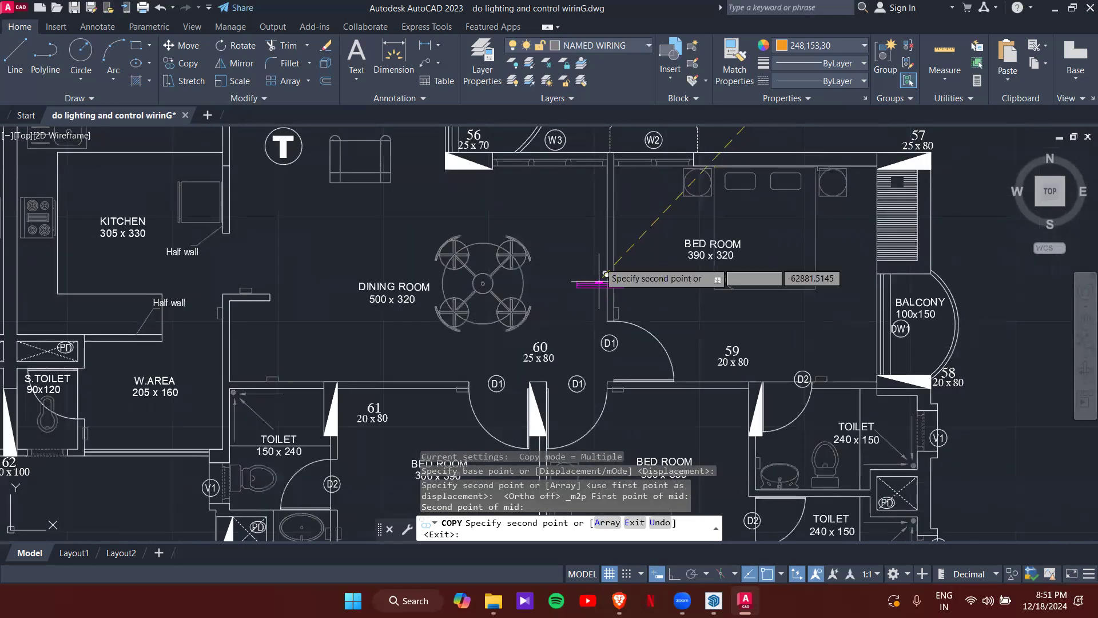
shift+right_click(567, 264)
click(590, 257)
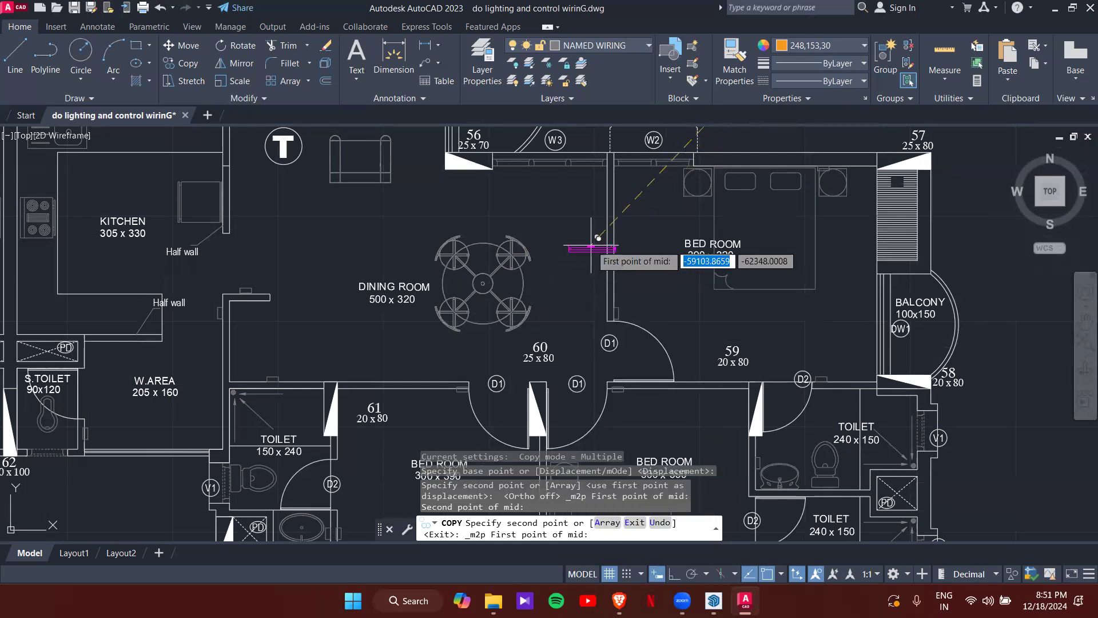
- Place the copy centred on the dining–bedroom wall and finish the Copy command
scroll(595, 263, up, 3)
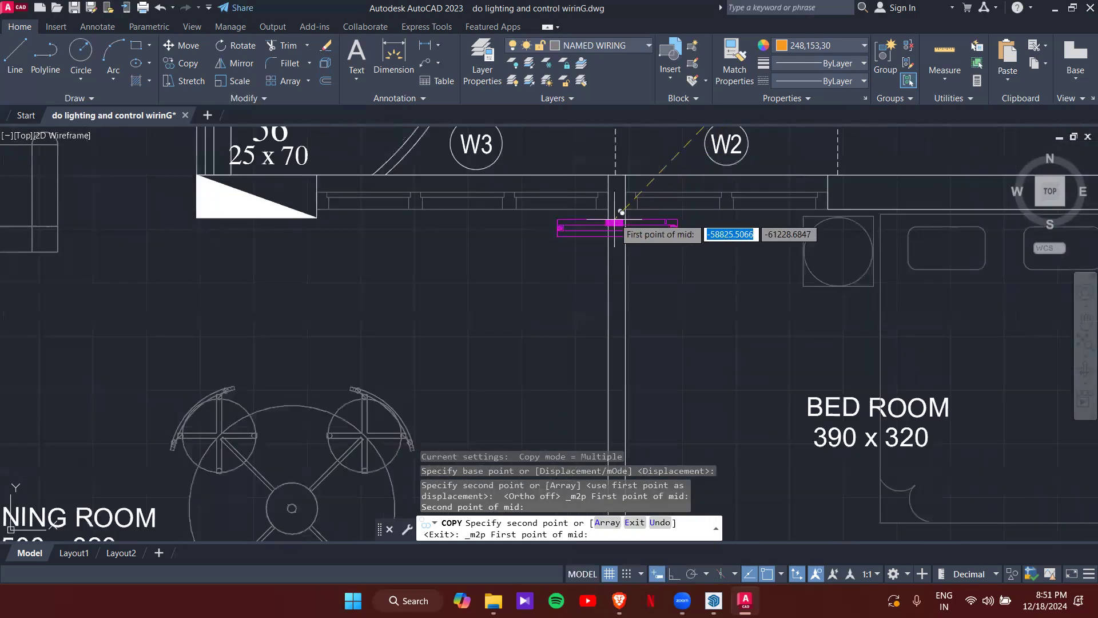
click(611, 211)
scroll(612, 208, down, 5)
scroll(578, 265, up, 5)
click(577, 265)
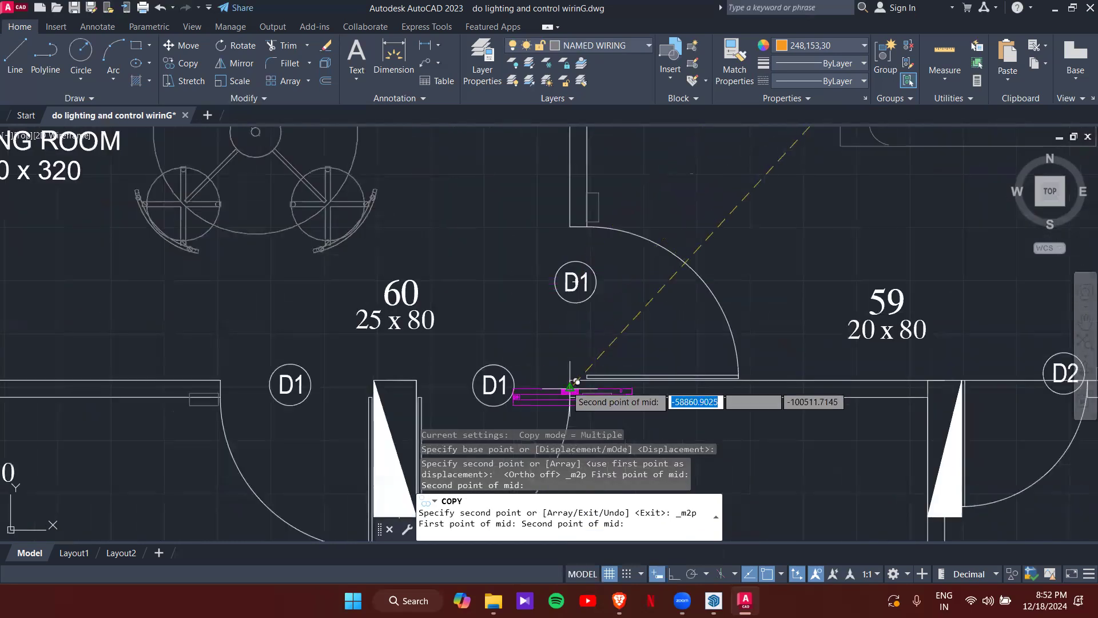
scroll(563, 335, down, 5)
scroll(557, 300, up, 4)
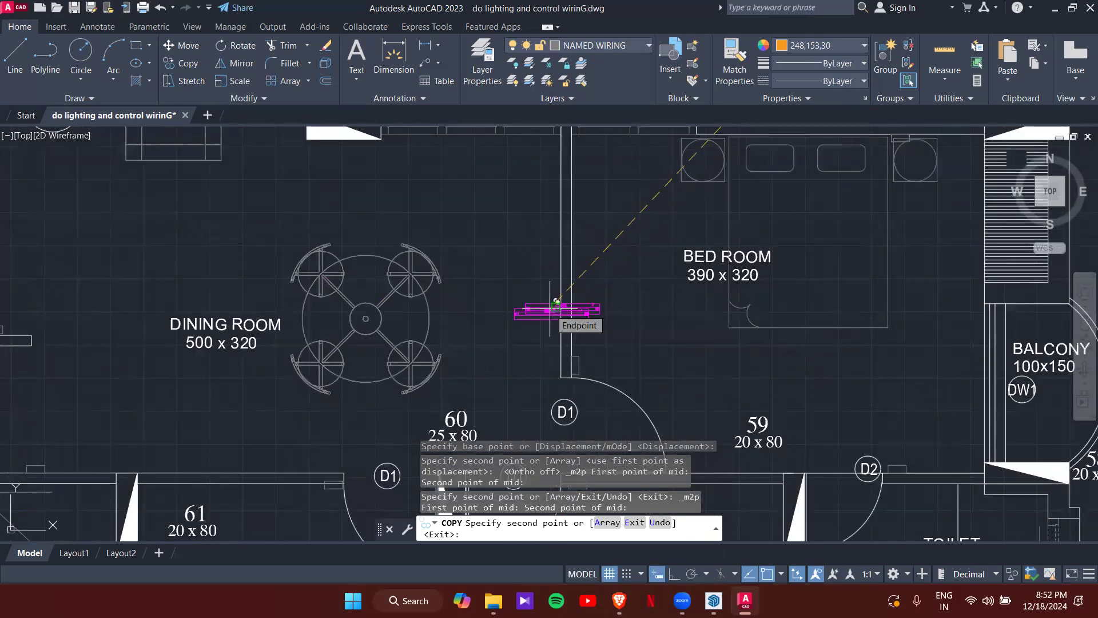
key(Escape)
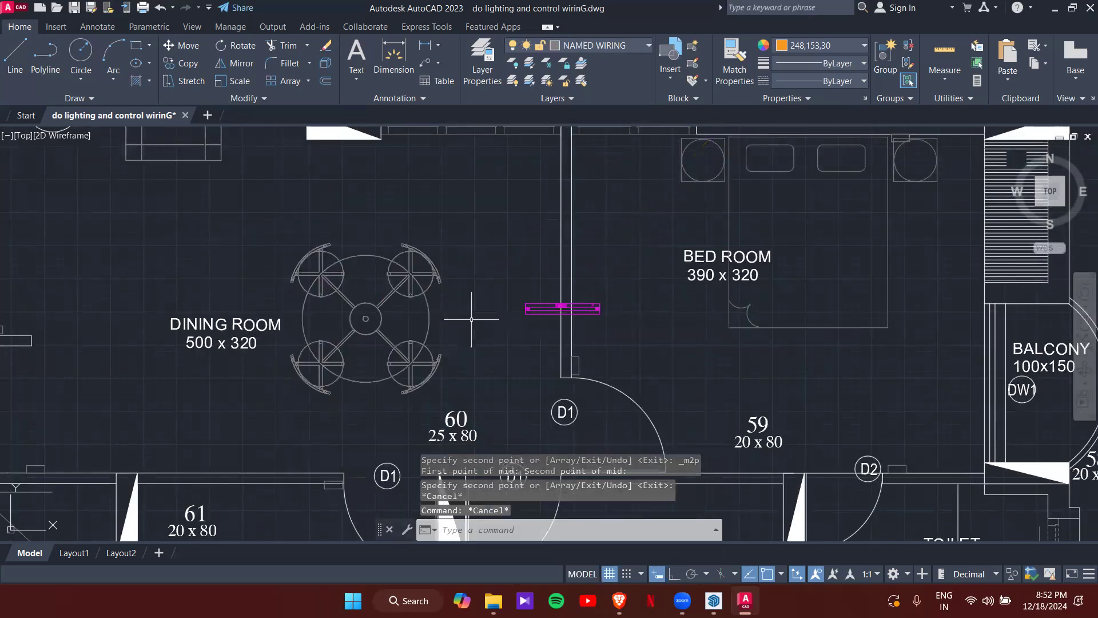
- Rotate the new fixture 90° so it runs vertically along the wall
click(532, 312)
scroll(579, 309, up, 4)
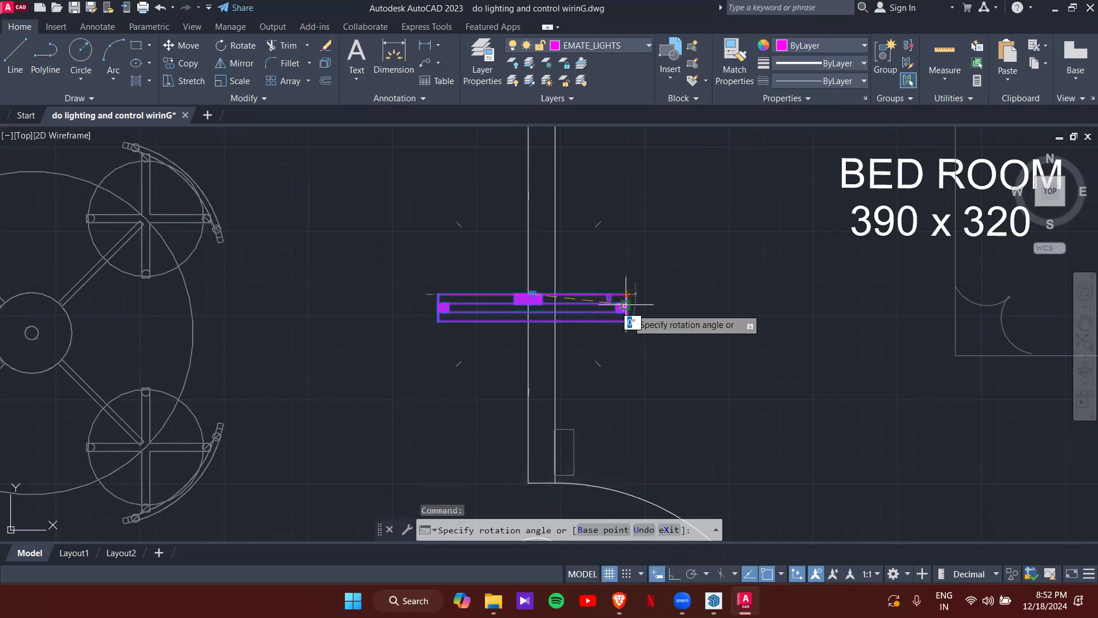
click(603, 366)
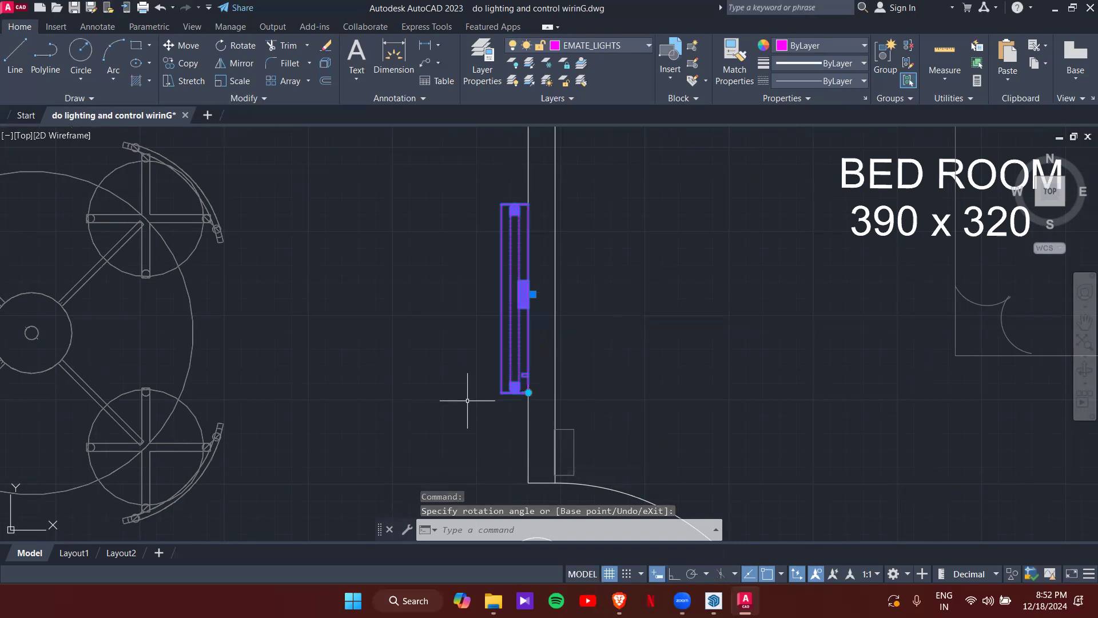
key(Escape)
key(Escape)
scroll(468, 344, down, 5)
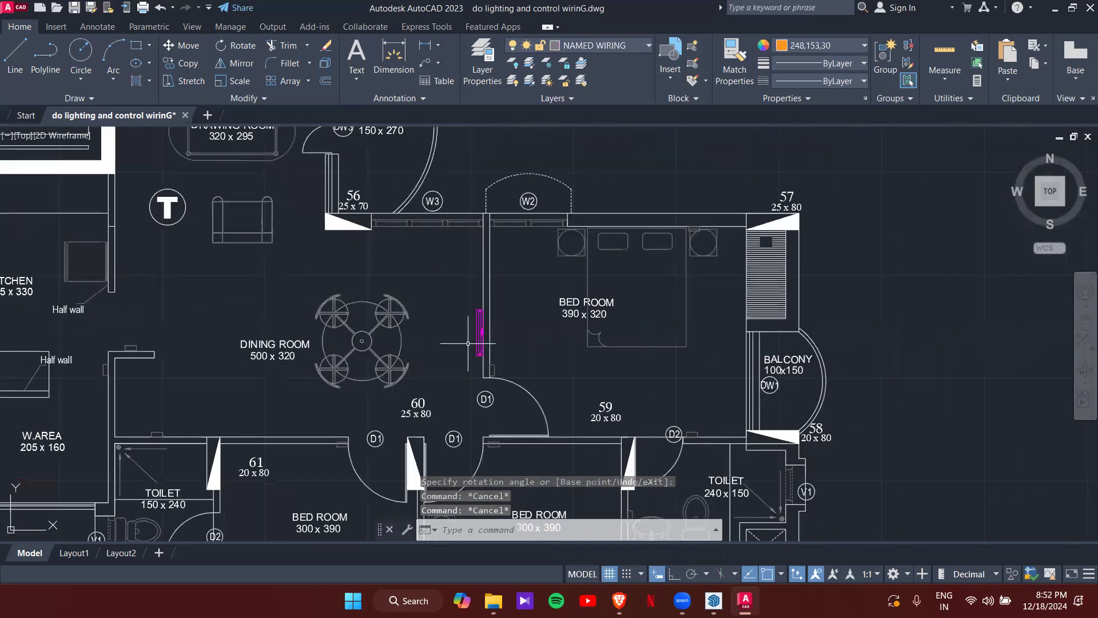
click(489, 331)
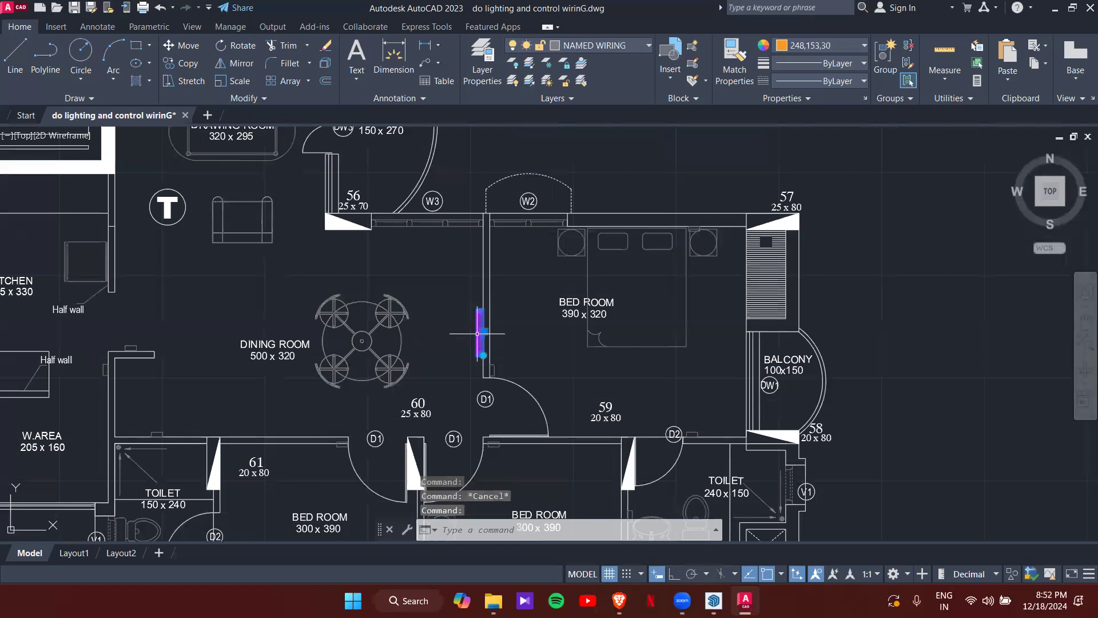
- Start a COPY of the 1X20/18W fixture, picking its base point
text(o)
key(Return)
scroll(481, 336, up, 5)
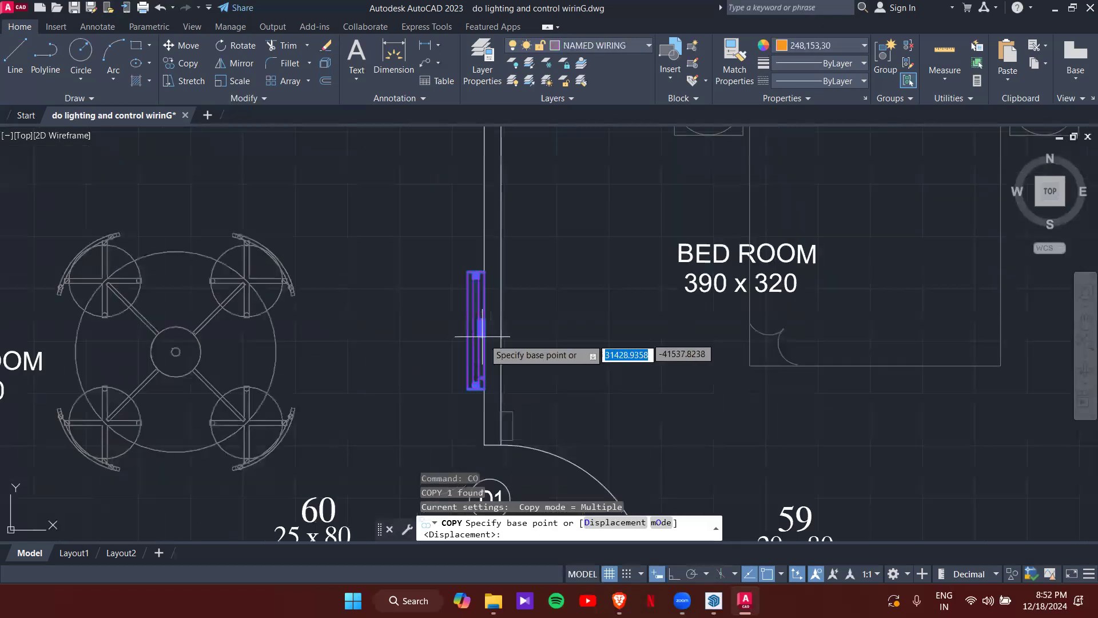
click(487, 328)
scroll(380, 343, down, 5)
scroll(389, 300, up, 2)
scroll(384, 301, up, 2)
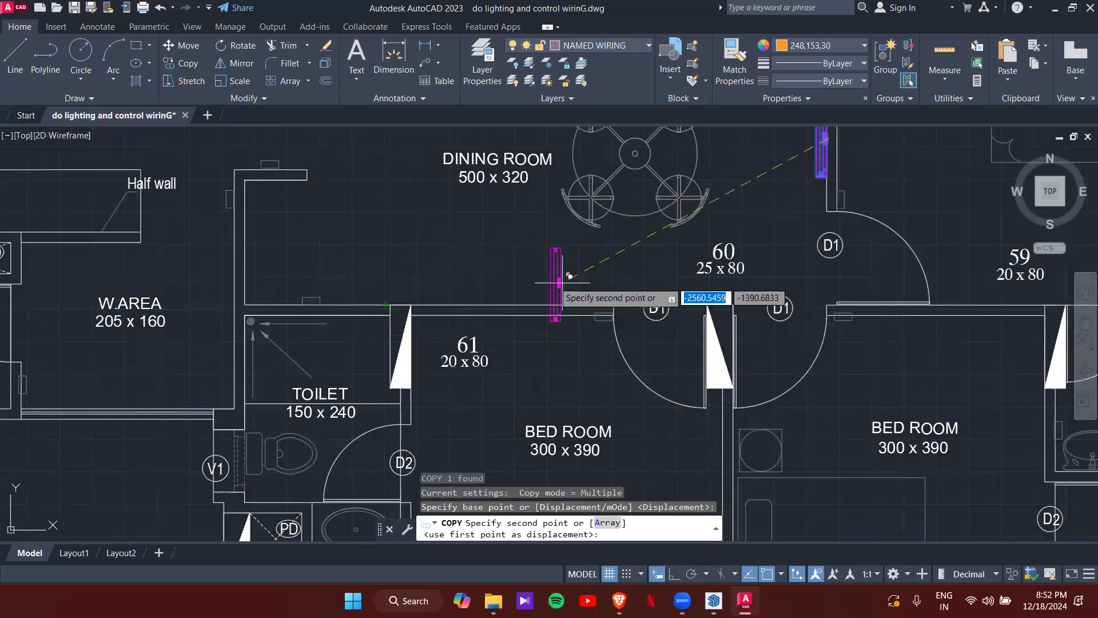
- Place the copy midway along the lower-left bedroom's top wall near opening 61 with Mid Between 2 Points
shift+right_click(530, 267)
click(566, 255)
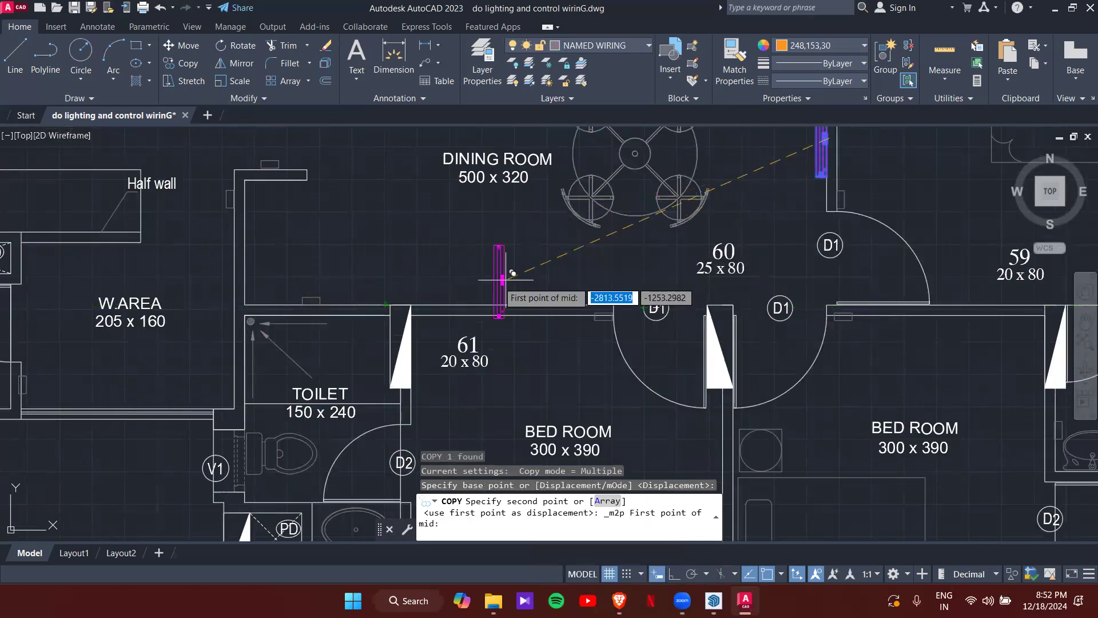
scroll(252, 317, up, 3)
click(241, 305)
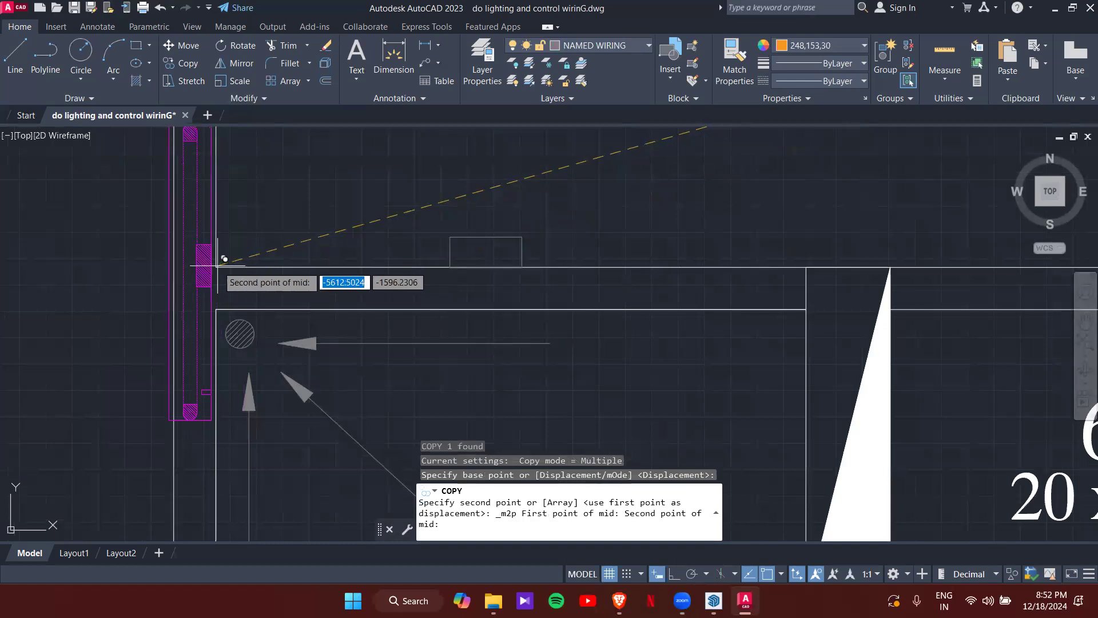
scroll(370, 260, down, 5)
scroll(503, 278, up, 5)
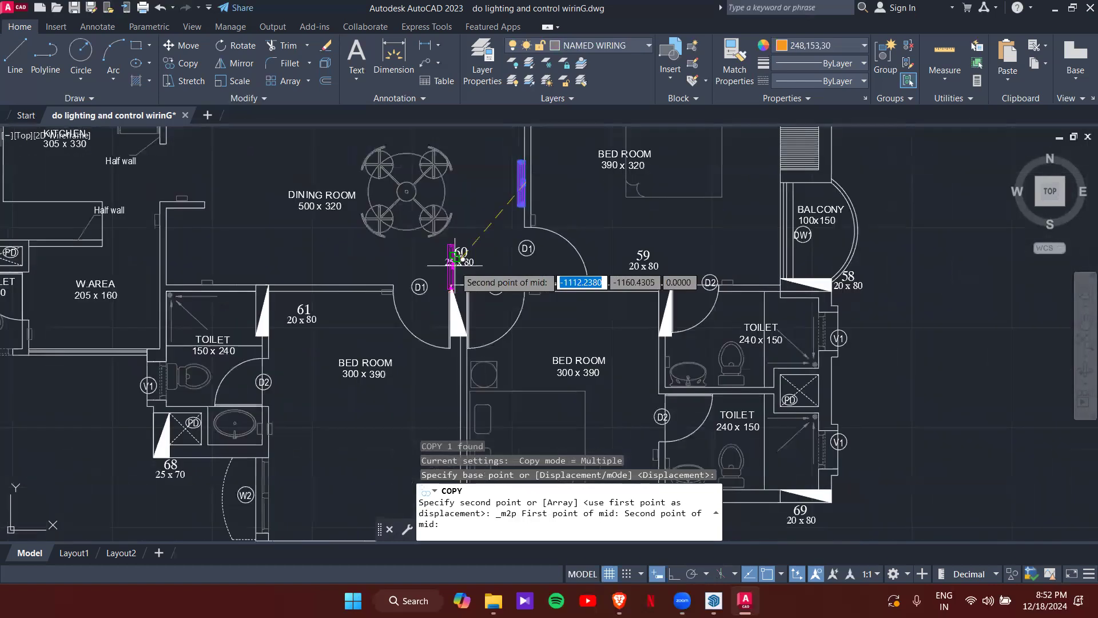
middle_drag(504, 270, 554, 373)
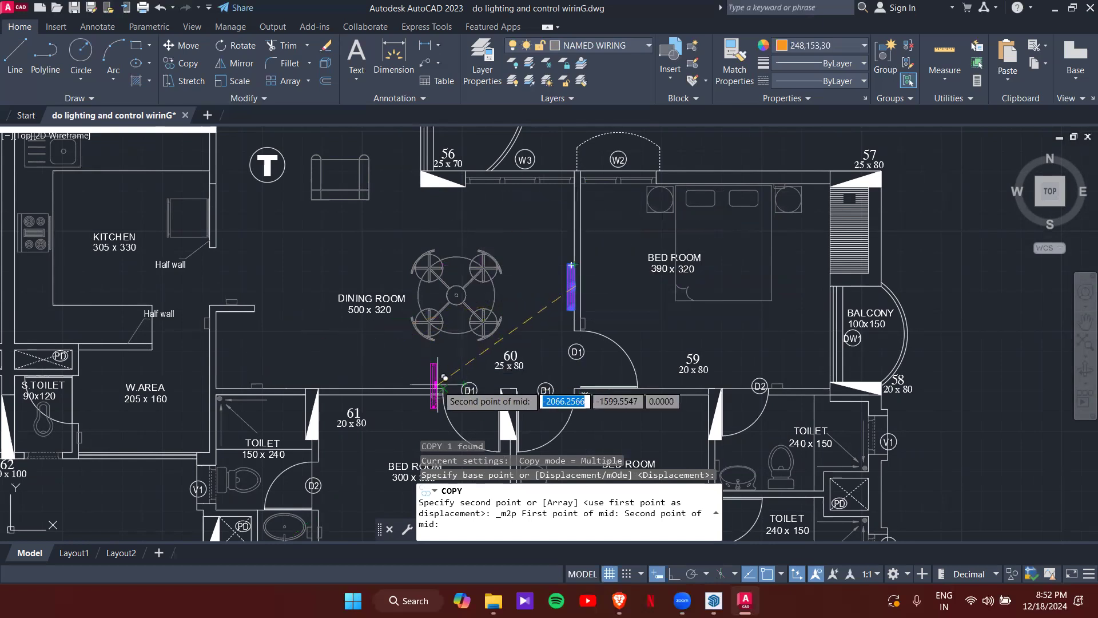
click(450, 381)
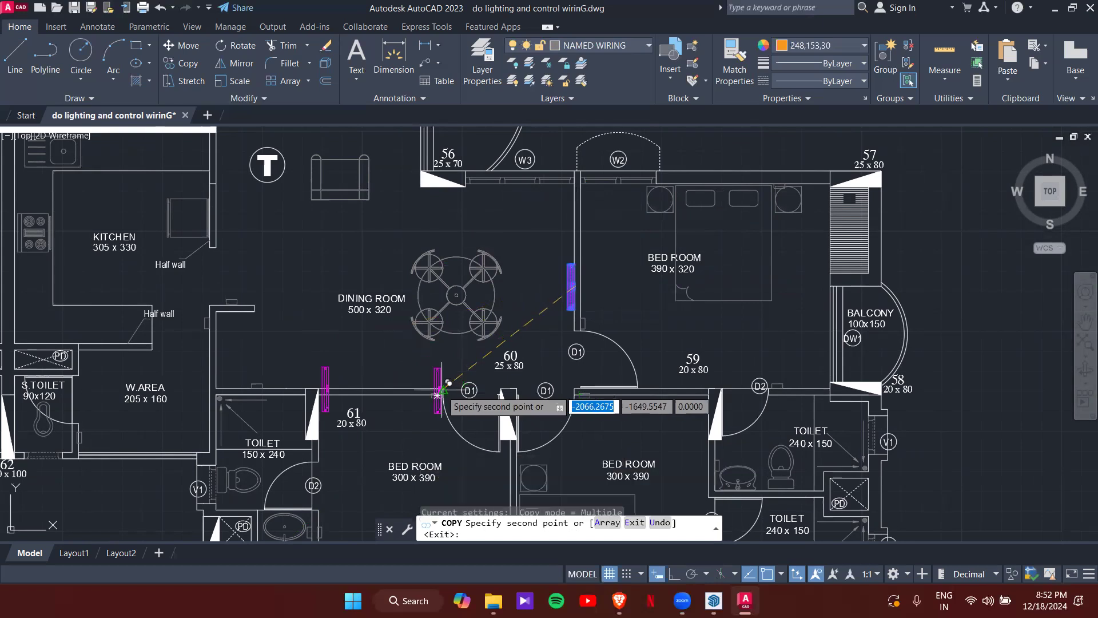
key(Escape)
- Rotate the copied fixture horizontal along the wall with its rotation grip
key(Escape)
click(329, 370)
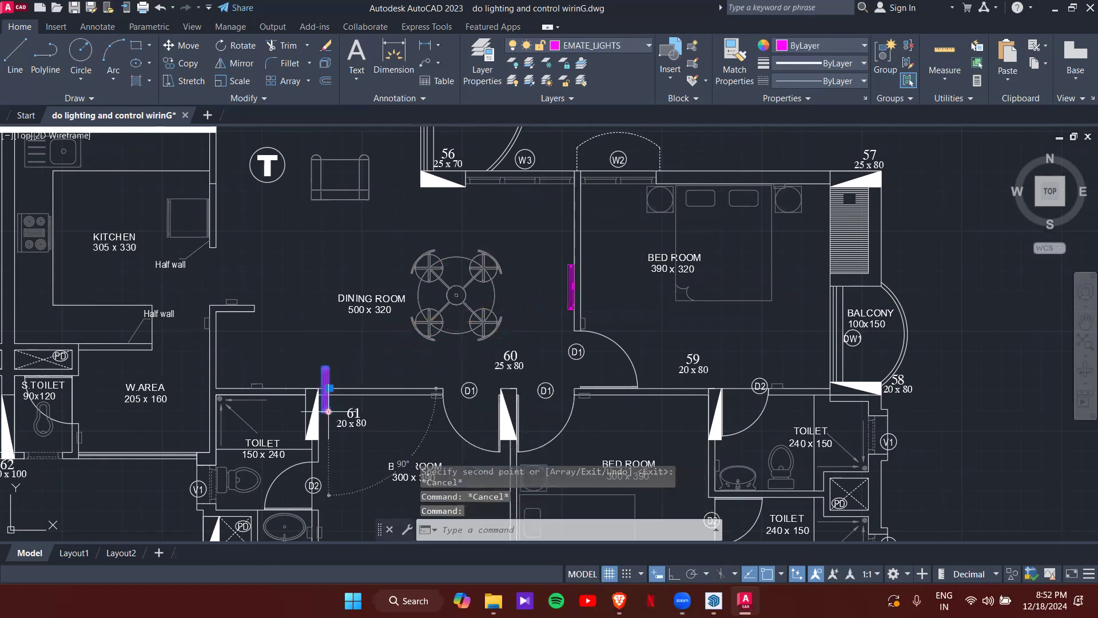
click(329, 411)
click(286, 388)
key(Escape)
scroll(317, 383, up, 6)
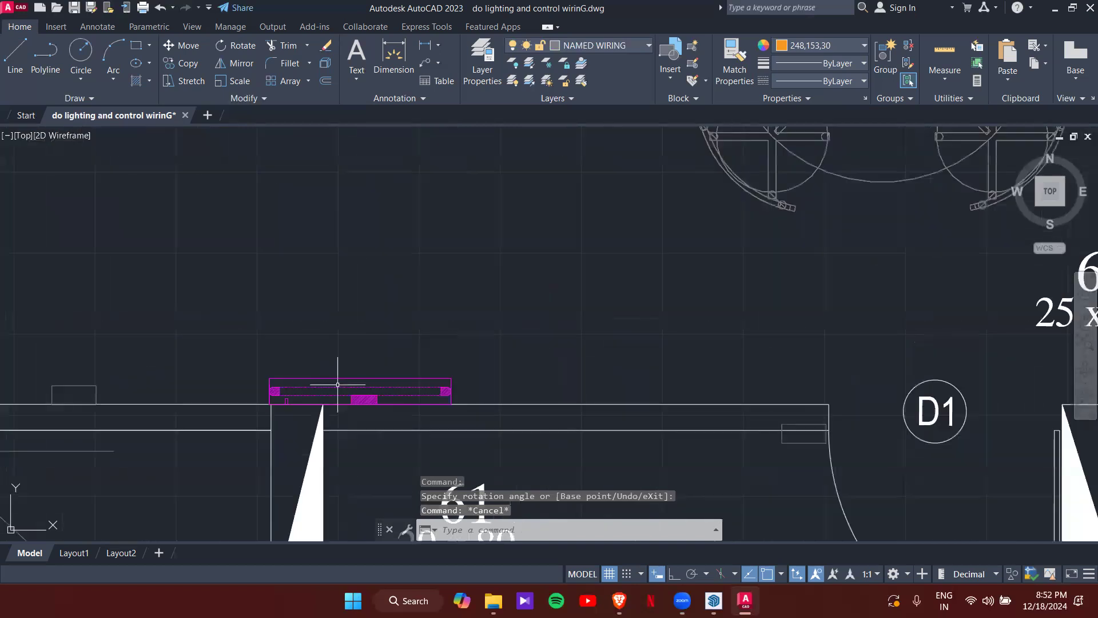
scroll(357, 386, down, 4)
scroll(401, 321, down, 3)
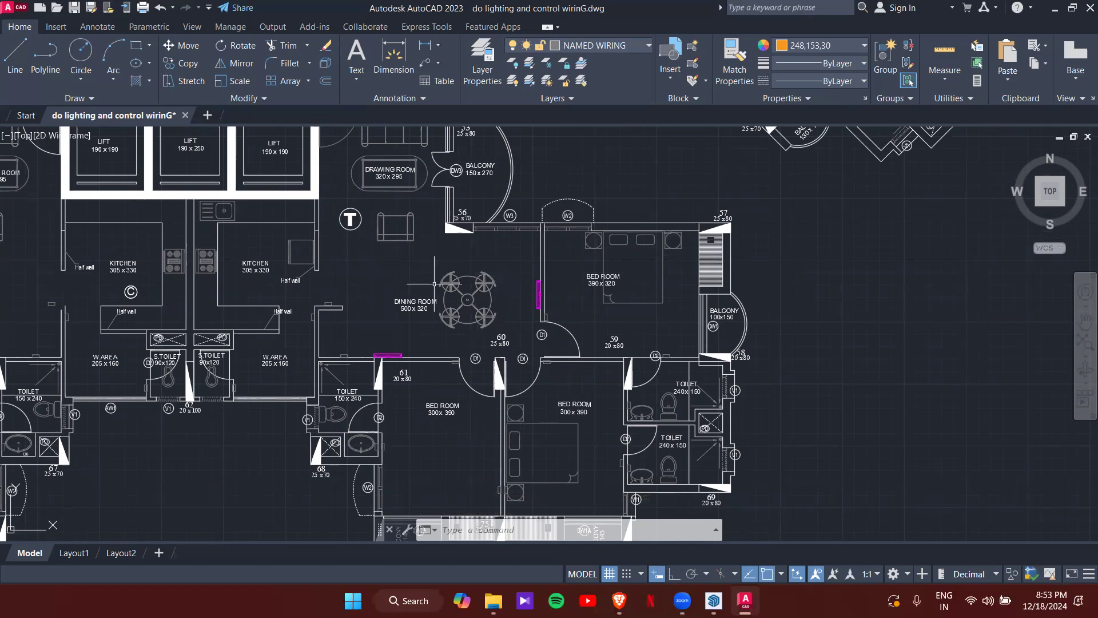
scroll(540, 295, up, 5)
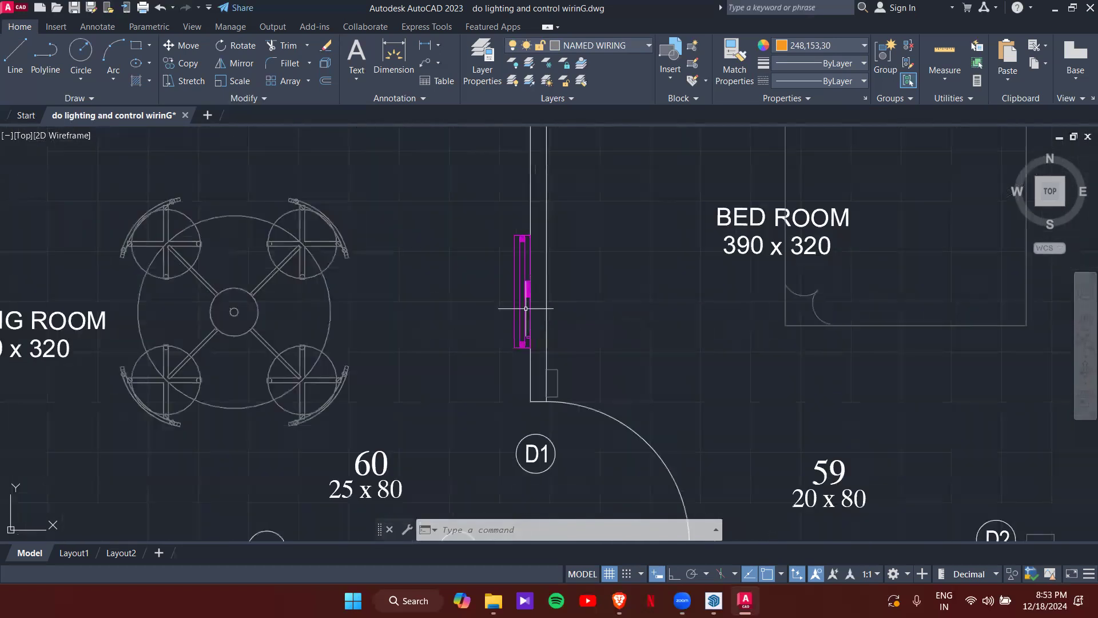
- Start copying the dining-wall fixture from its centre as the base point
text(o)
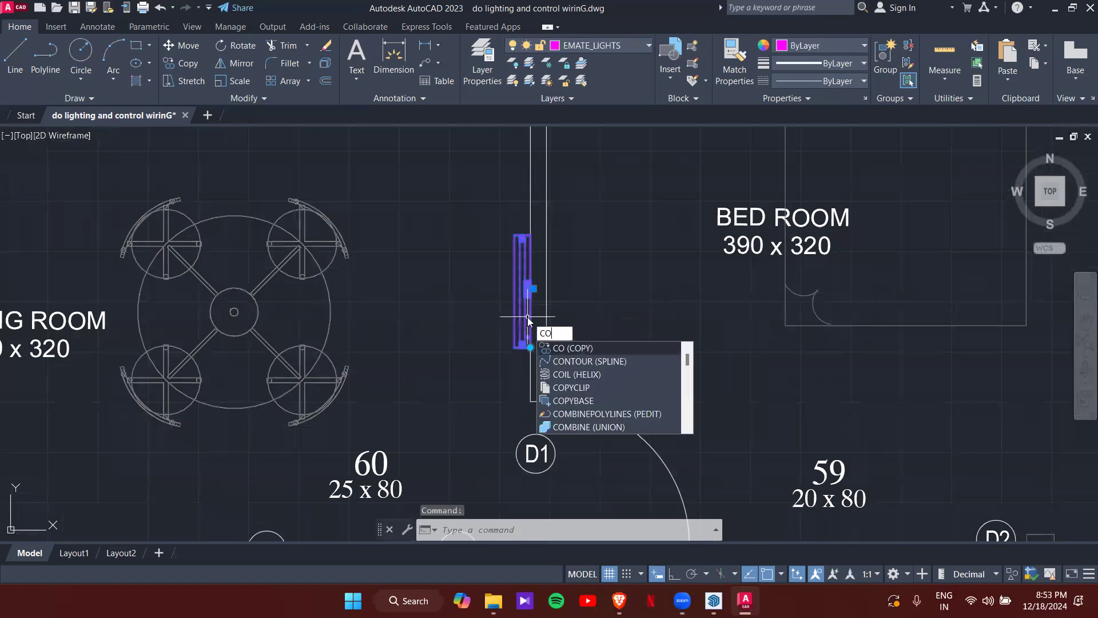
key(Return)
scroll(522, 307, up, 3)
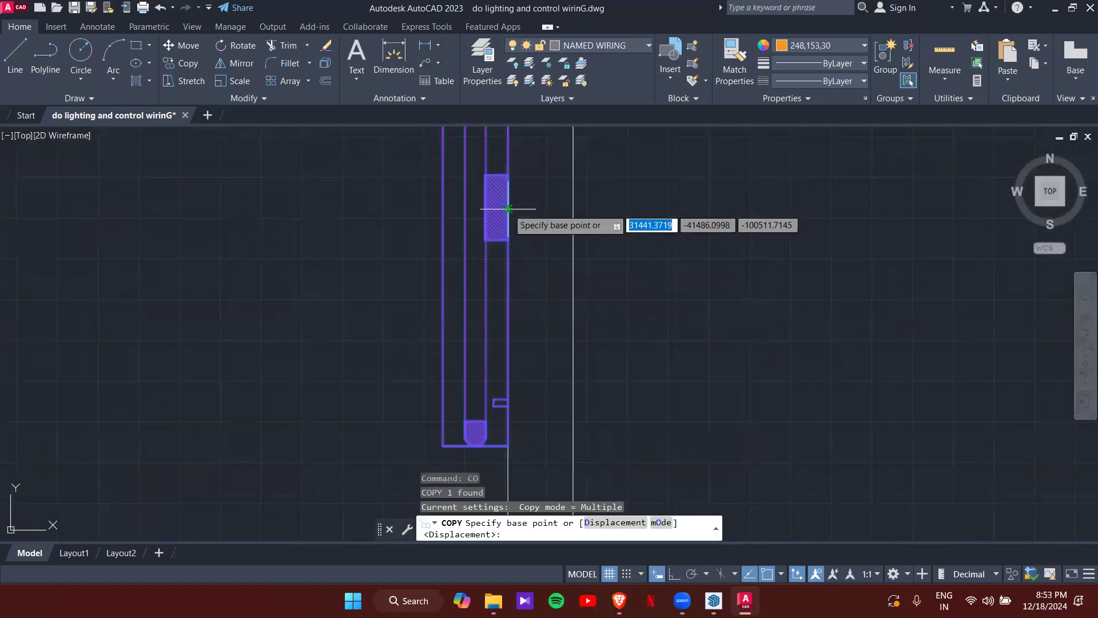
click(508, 209)
scroll(585, 223, down, 6)
scroll(586, 223, up, 4)
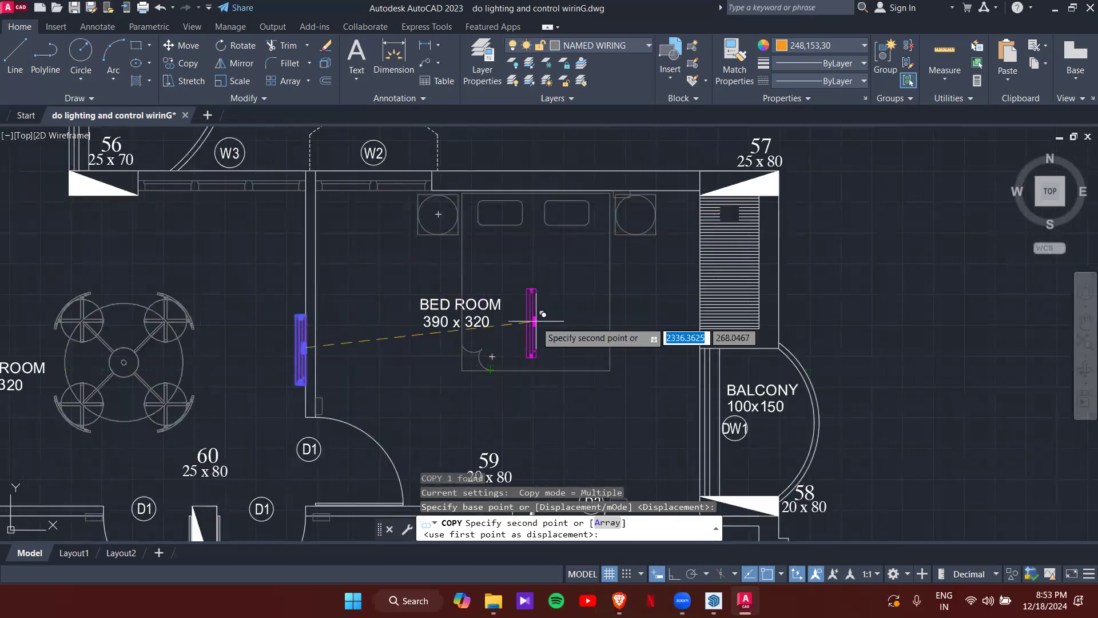
- Place the copy on the upper bedroom's top wall above the bed with Mid Between 2 Points
shift+right_click(536, 315)
click(577, 264)
scroll(643, 206, up, 4)
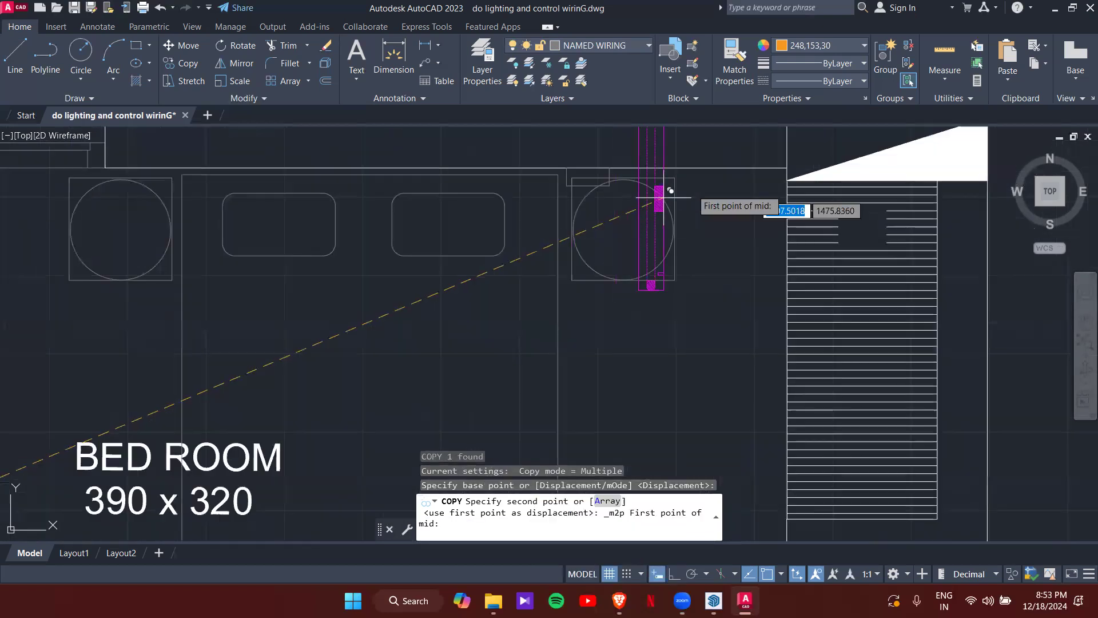
click(795, 166)
scroll(549, 234, down, 5)
scroll(381, 246, up, 5)
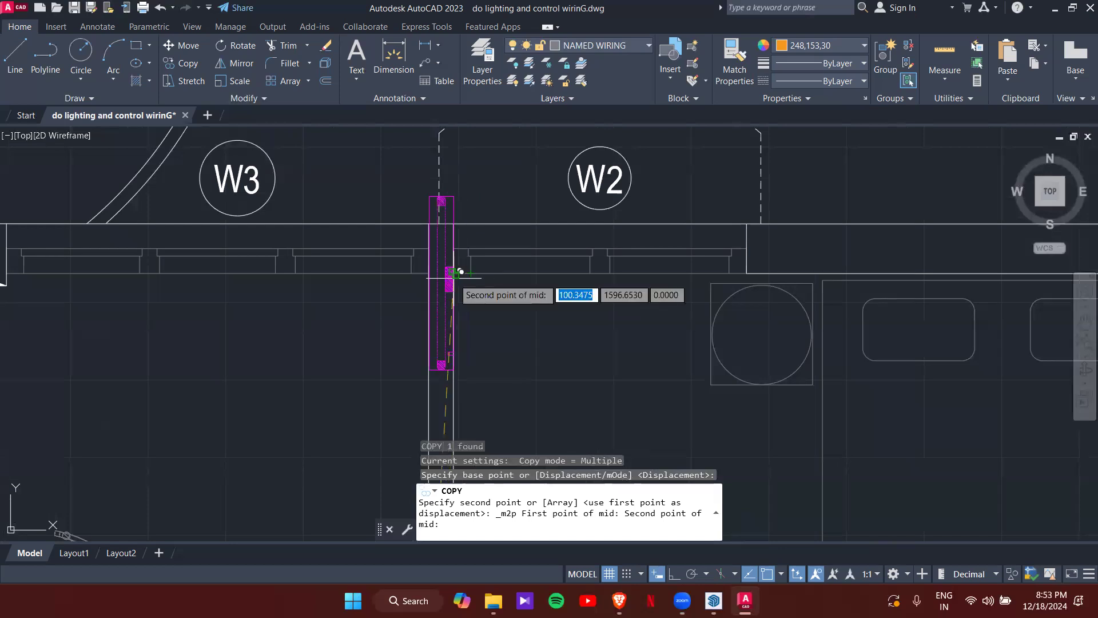
click(443, 262)
scroll(491, 314, down, 6)
key(Escape)
key(Escape)
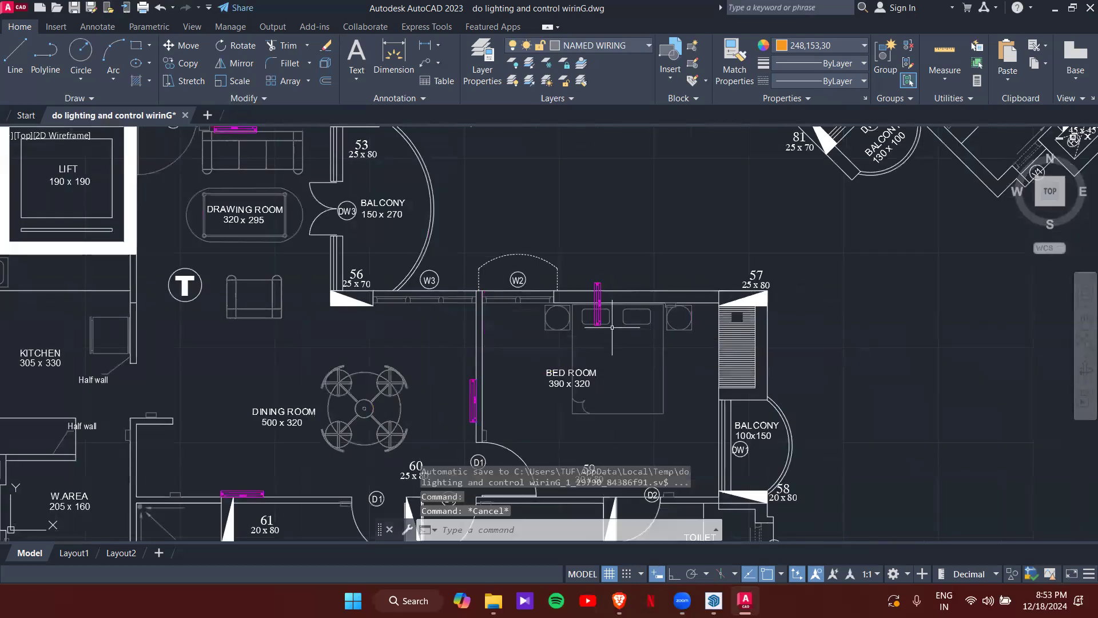
- Turn the bedroom fixture 90° so it runs horizontally along the top wall
click(629, 304)
key(Escape)
scroll(585, 276, up, 6)
scroll(586, 293, down, 4)
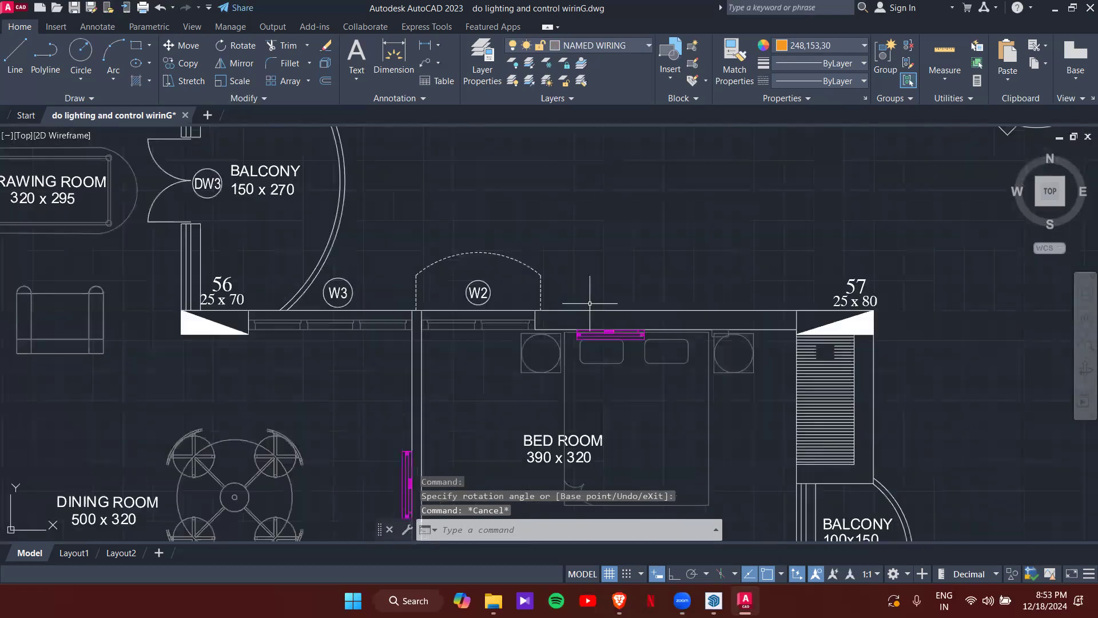
click(616, 334)
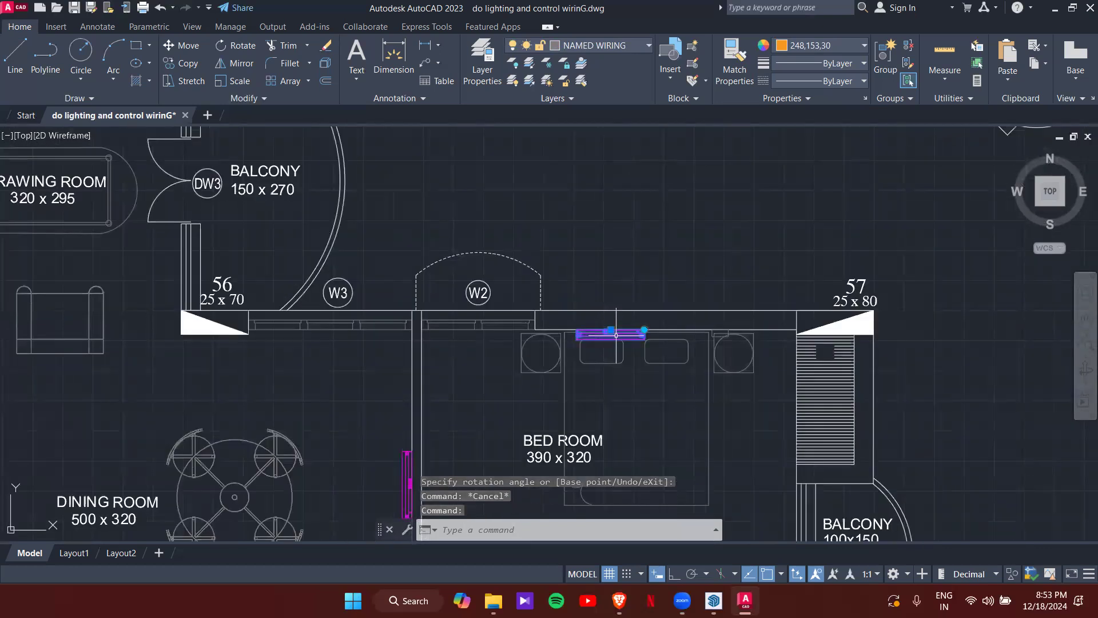
scroll(611, 330, up, 6)
- Start a CO copy of the top-wall fixture and bring the lower bedrooms into view
text(co)
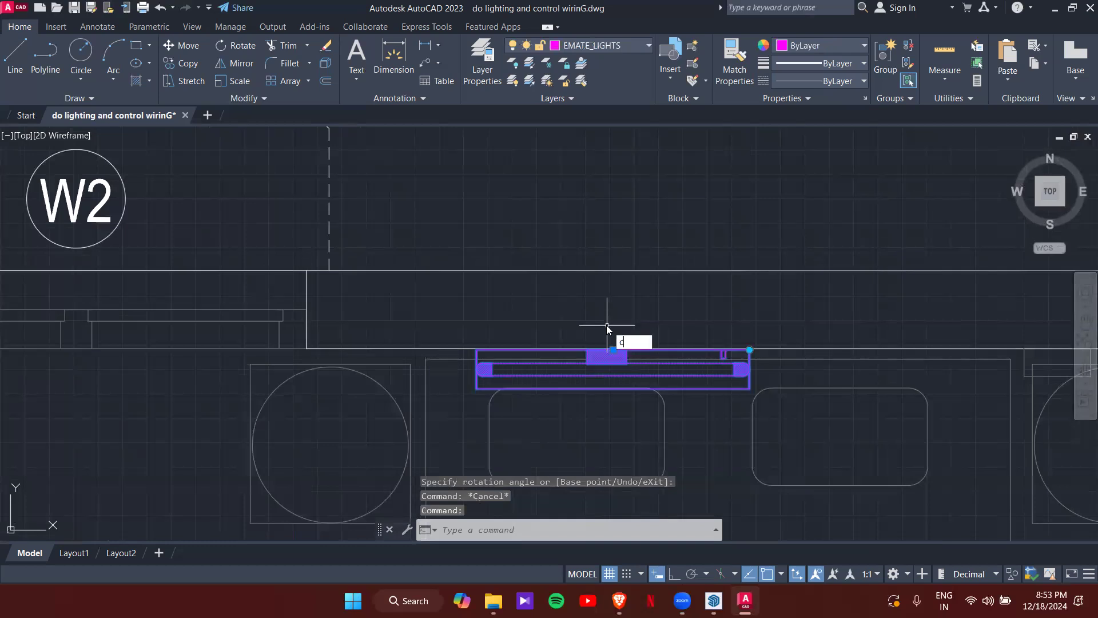
key(Return)
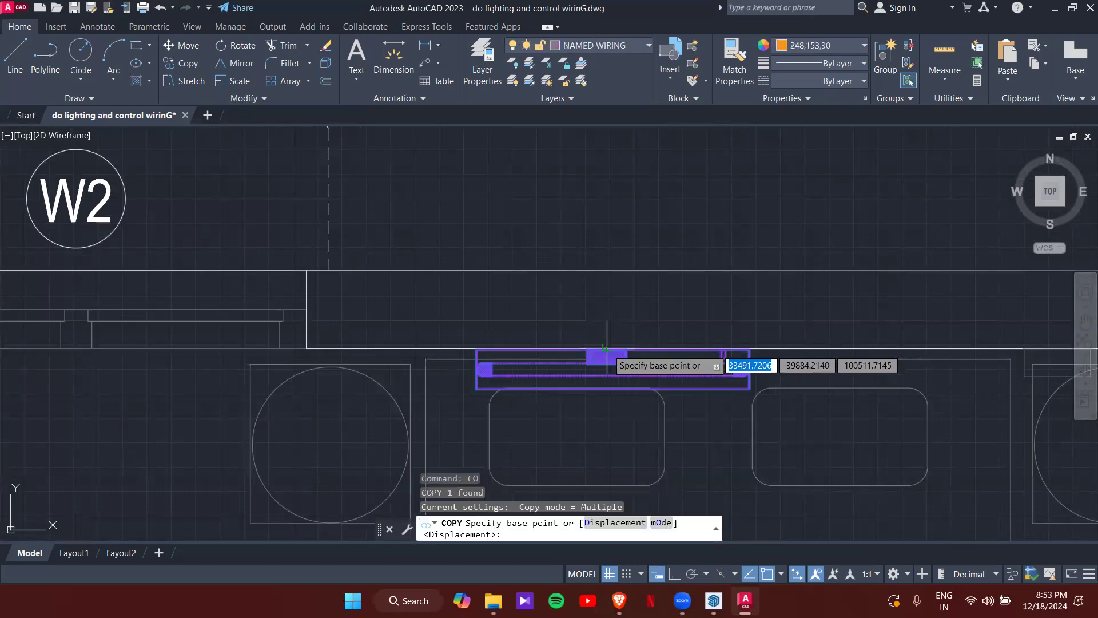
click(612, 338)
scroll(612, 341, down, 5)
middle_drag(463, 423, 446, 333)
scroll(470, 335, up, 6)
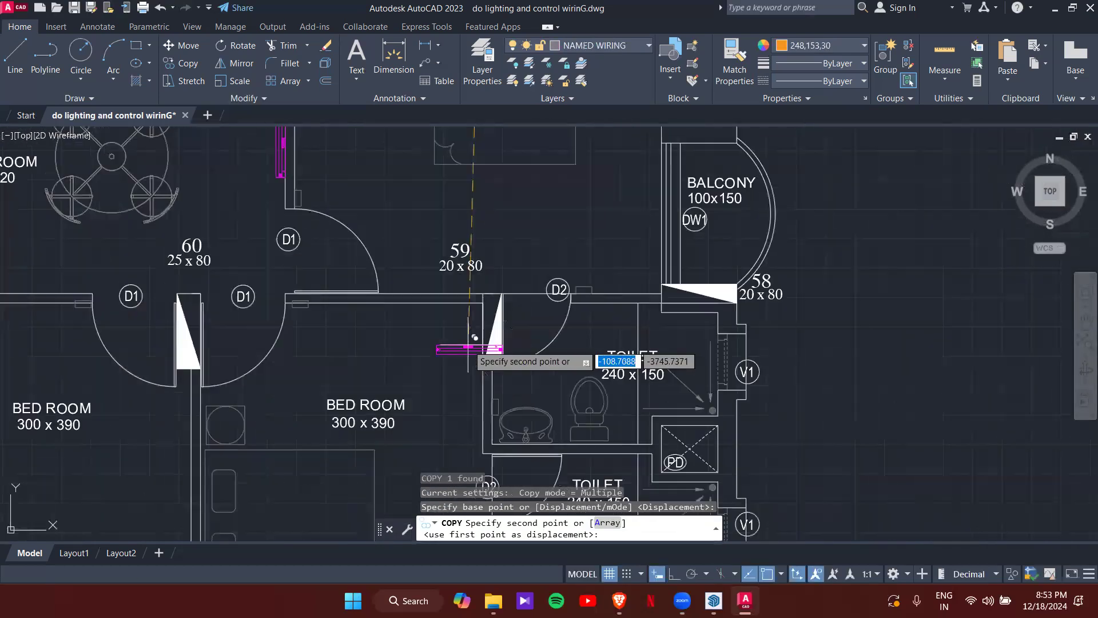
middle_drag(417, 371, 613, 182)
middle_drag(511, 333, 519, 278)
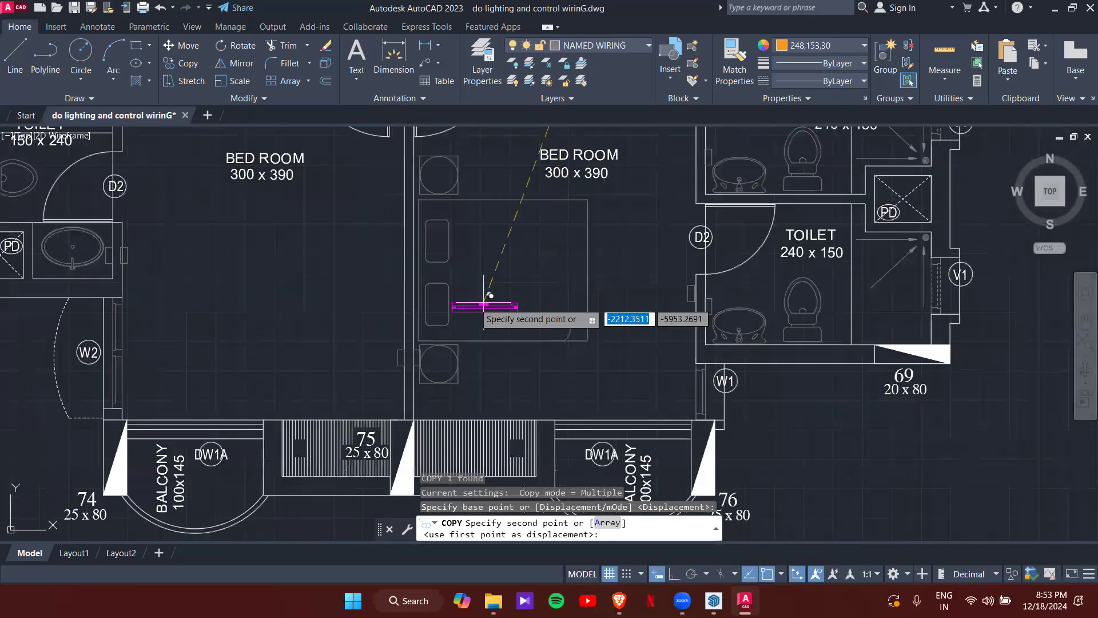
scroll(532, 273, up, 2)
- Place the copy on the wall between the two 300 x 390 bedrooms with Mid Between 2 Points
shift+right_click(542, 271)
click(579, 259)
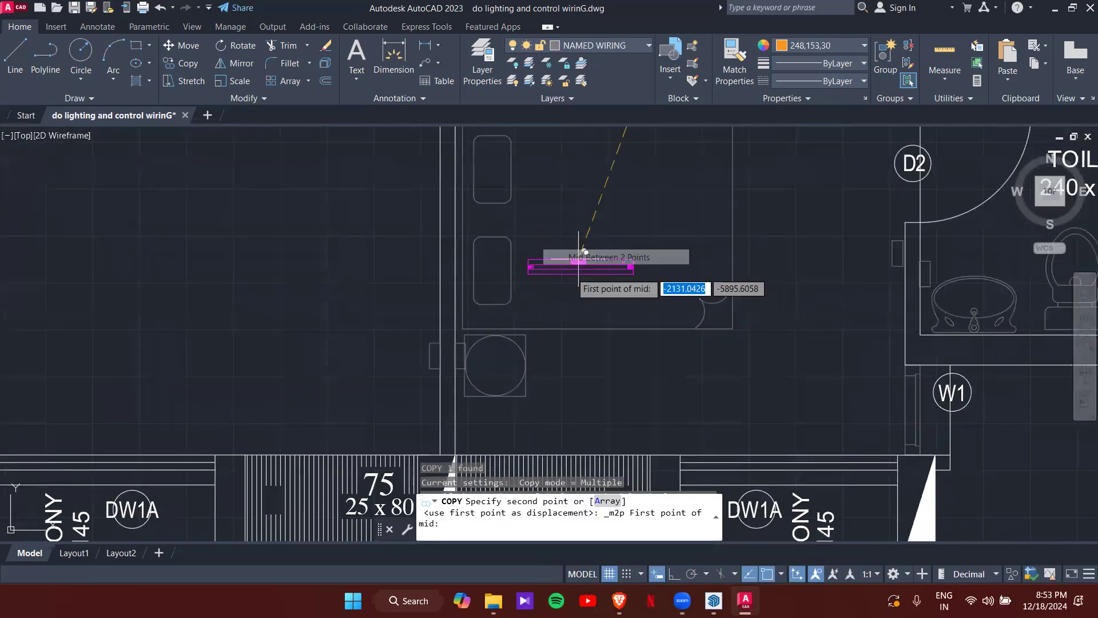
middle_drag(481, 398, 520, 297)
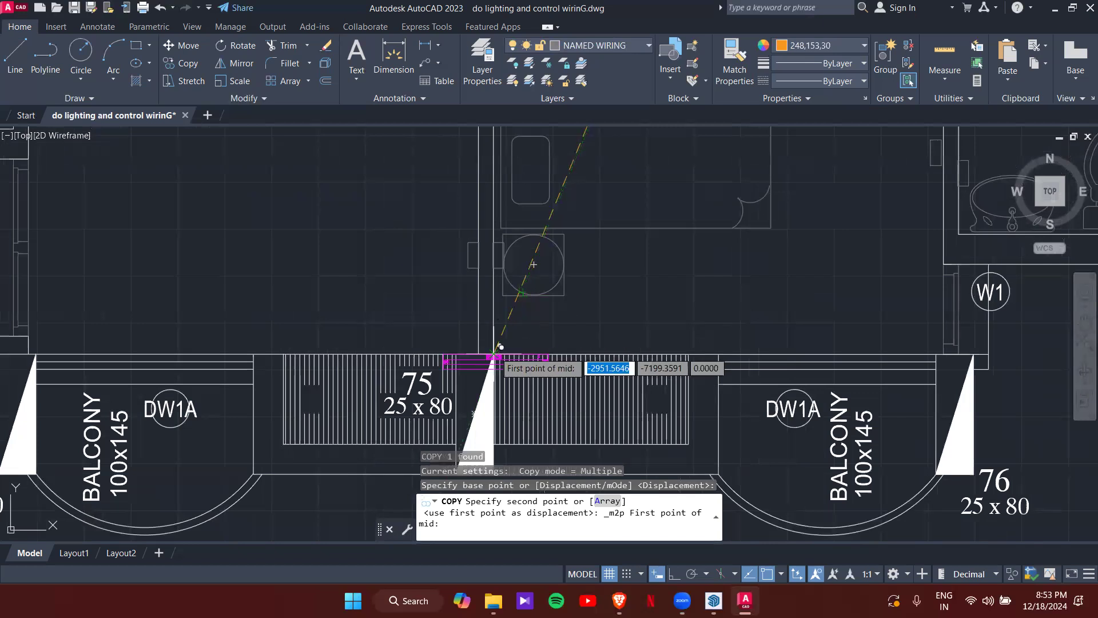
click(498, 346)
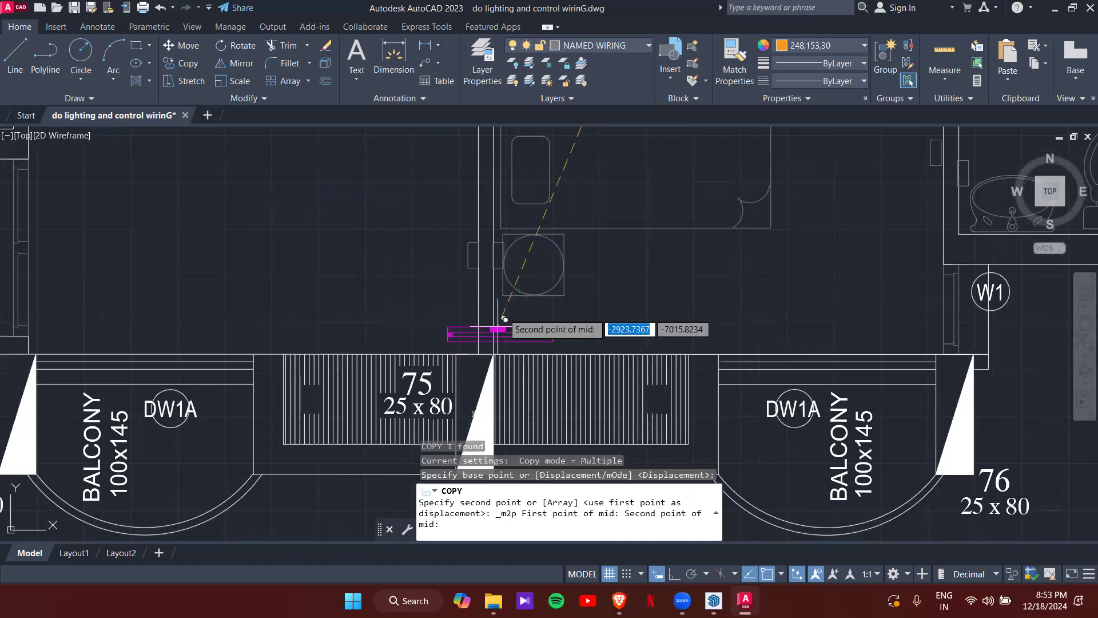
scroll(498, 326, down, 5)
scroll(520, 247, up, 10)
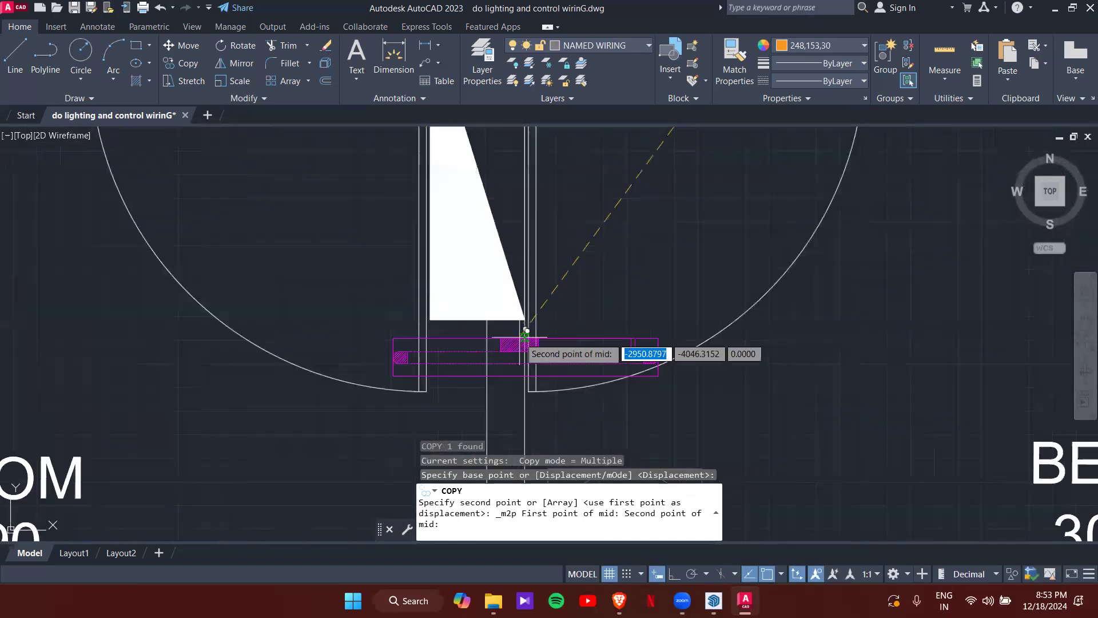
scroll(526, 309, down, 5)
scroll(514, 269, up, 6)
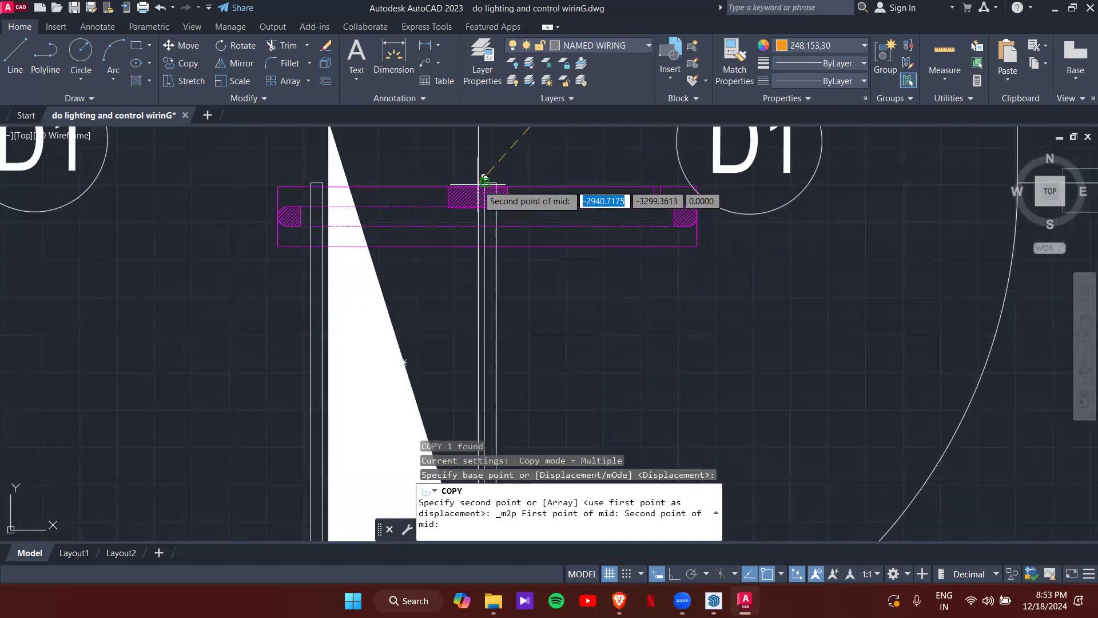
click(483, 181)
scroll(564, 283, down, 6)
scroll(554, 333, up, 5)
key(Escape)
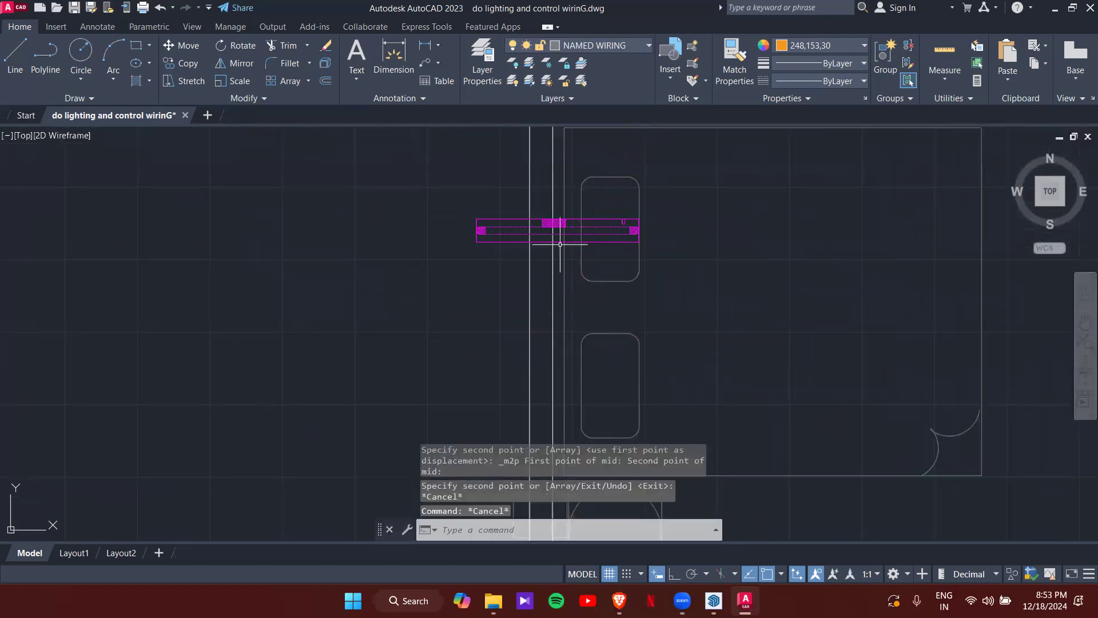
- Rotate the new fixture upright with its grip
click(567, 241)
click(638, 219)
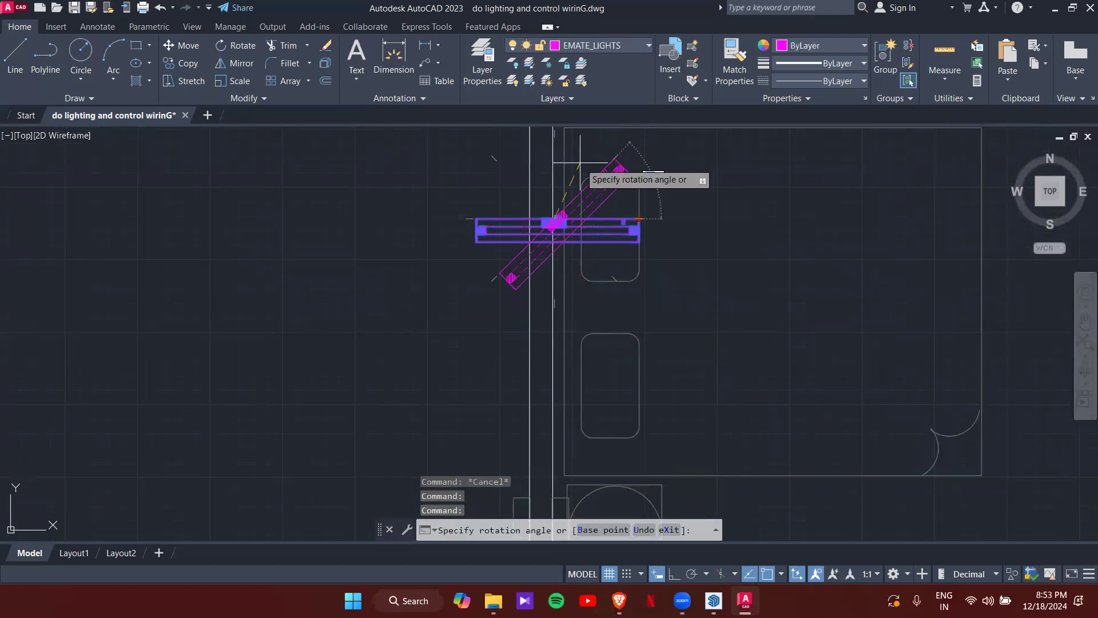
key(Escape)
scroll(467, 318, down, 5)
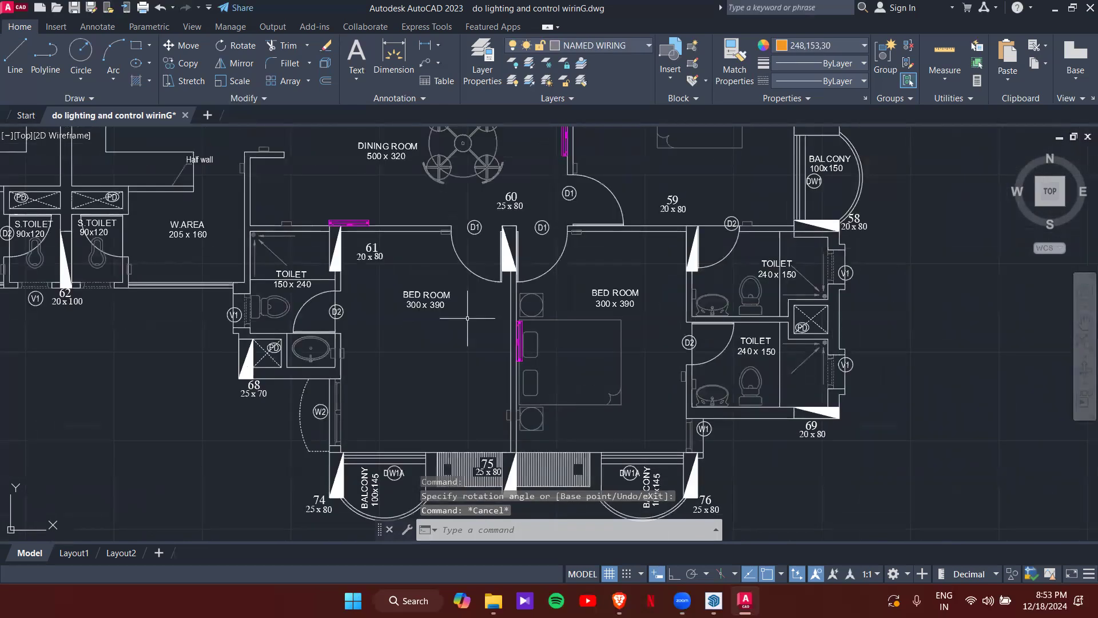
middle_drag(675, 270, 621, 404)
scroll(612, 183, up, 4)
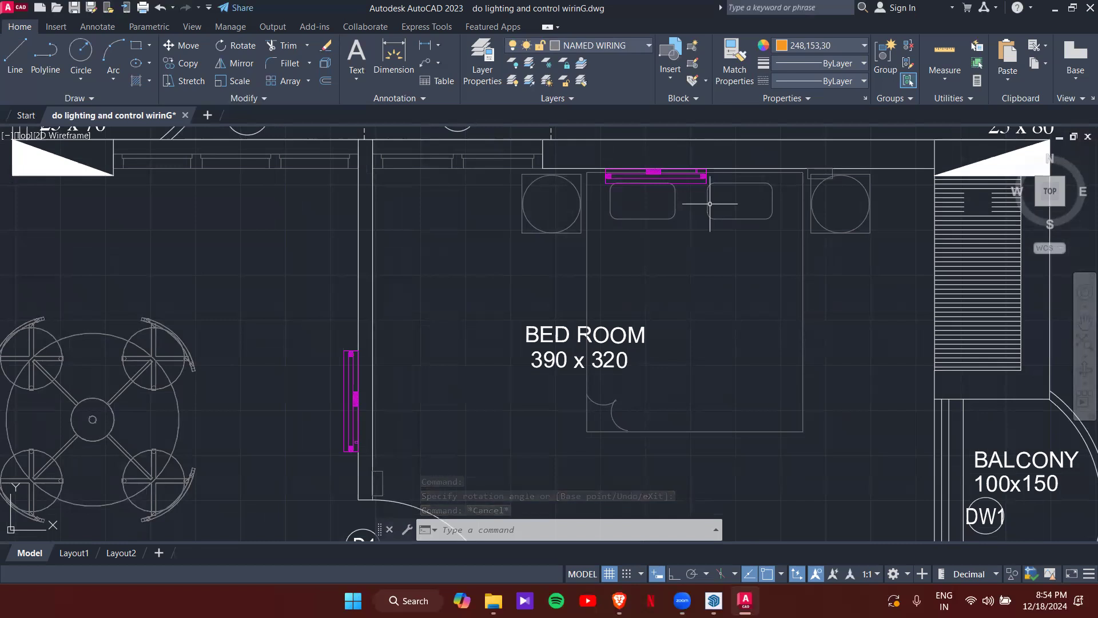
scroll(608, 271, down, 4)
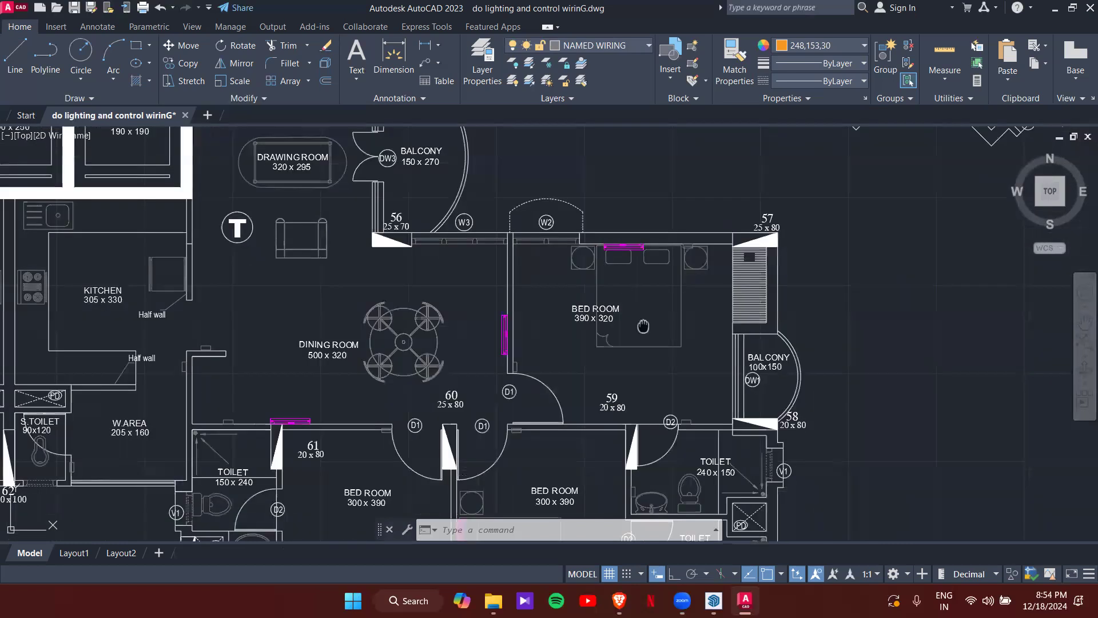
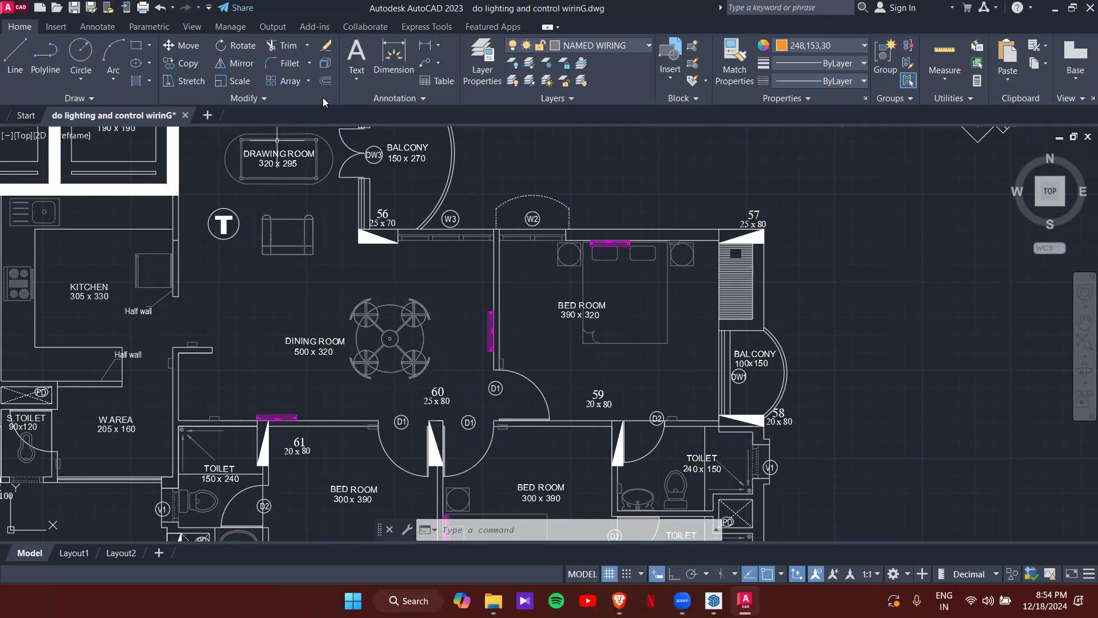
- Start a CO copy of the dining room tube light, picking its base point on the fixture
scroll(556, 285, down, 8)
middle_drag(556, 285, 391, 417)
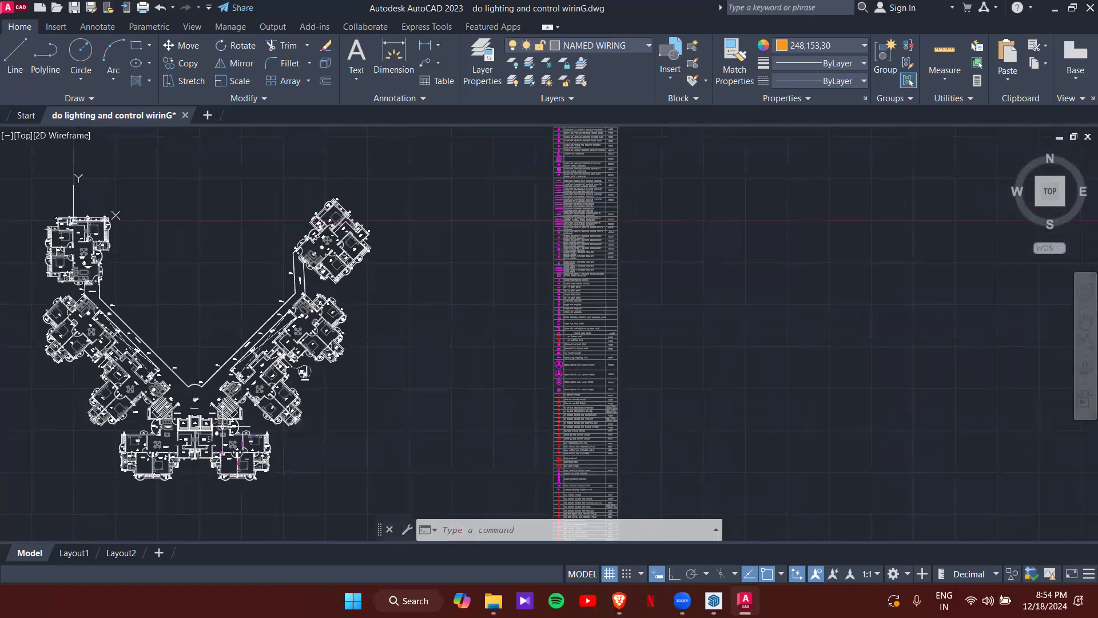
scroll(447, 346, up, 10)
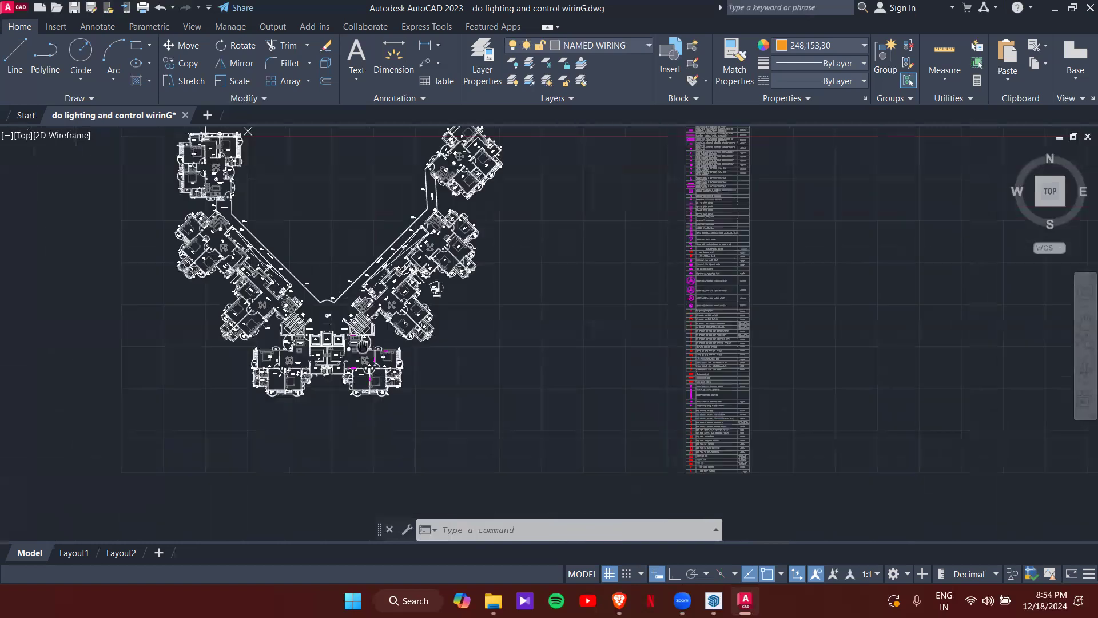
scroll(443, 343, down, 6)
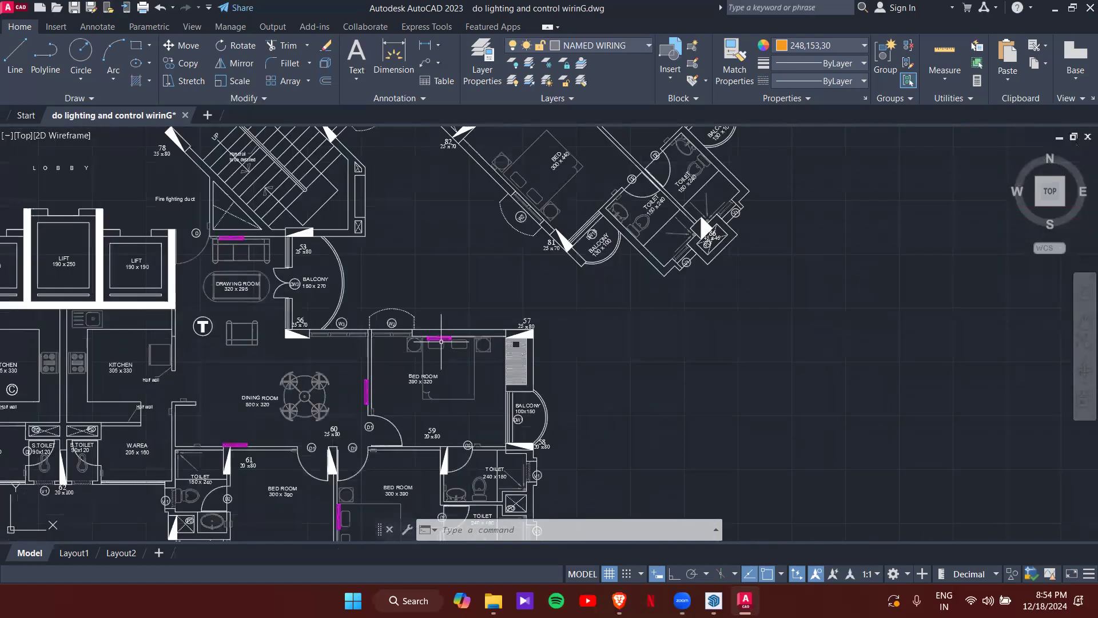
middle_drag(442, 377, 584, 277)
scroll(269, 345, up, 6)
scroll(337, 314, down, 4)
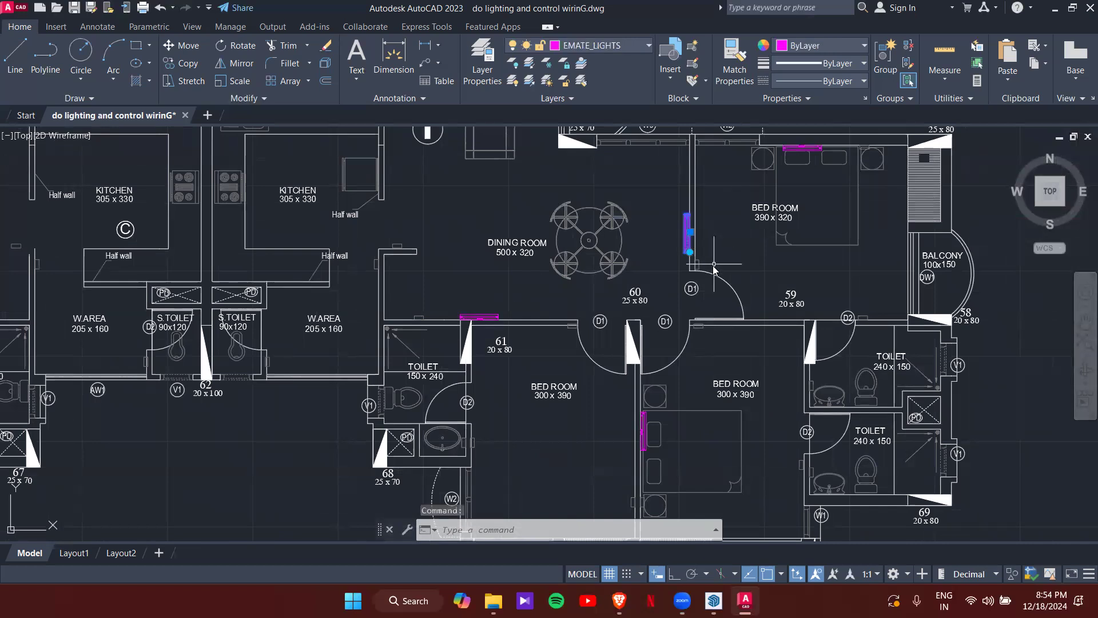
text(o)
key(Return)
scroll(706, 231, up, 6)
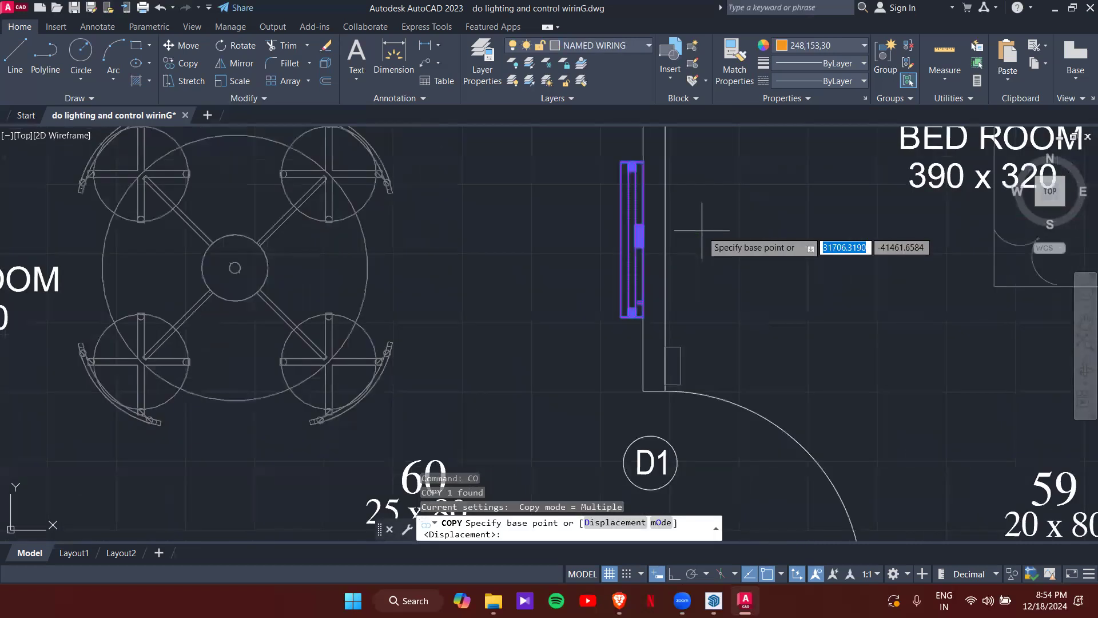
click(646, 235)
- Place the copy at the midpoint of the wall between the wash area and toilet, then end copying
scroll(408, 357, down, 5)
scroll(378, 271, up, 6)
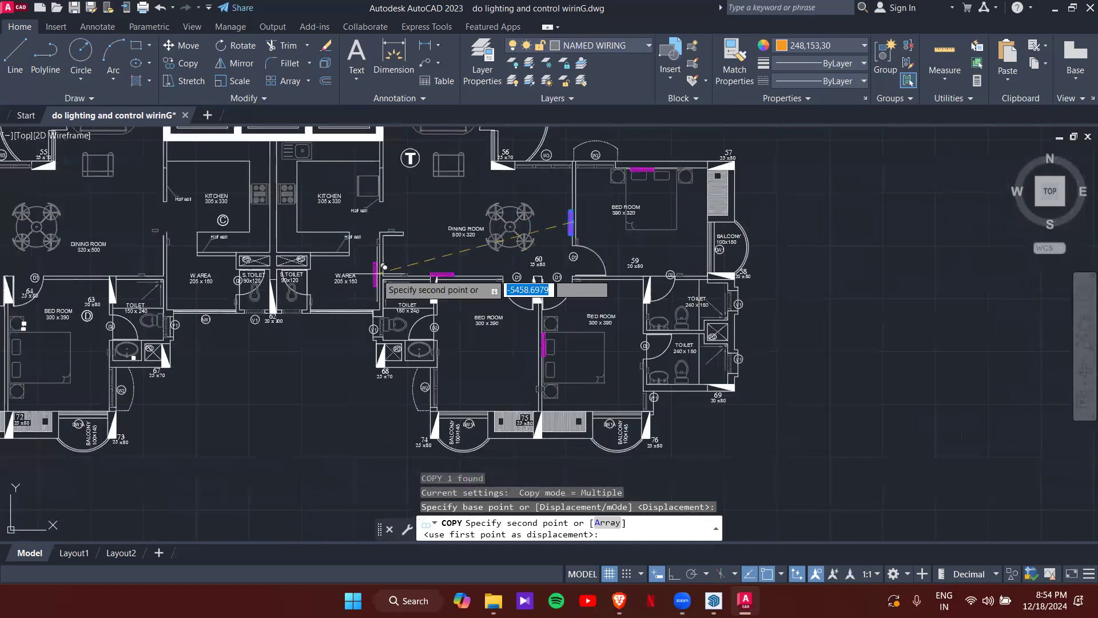
shift+right_click(372, 272)
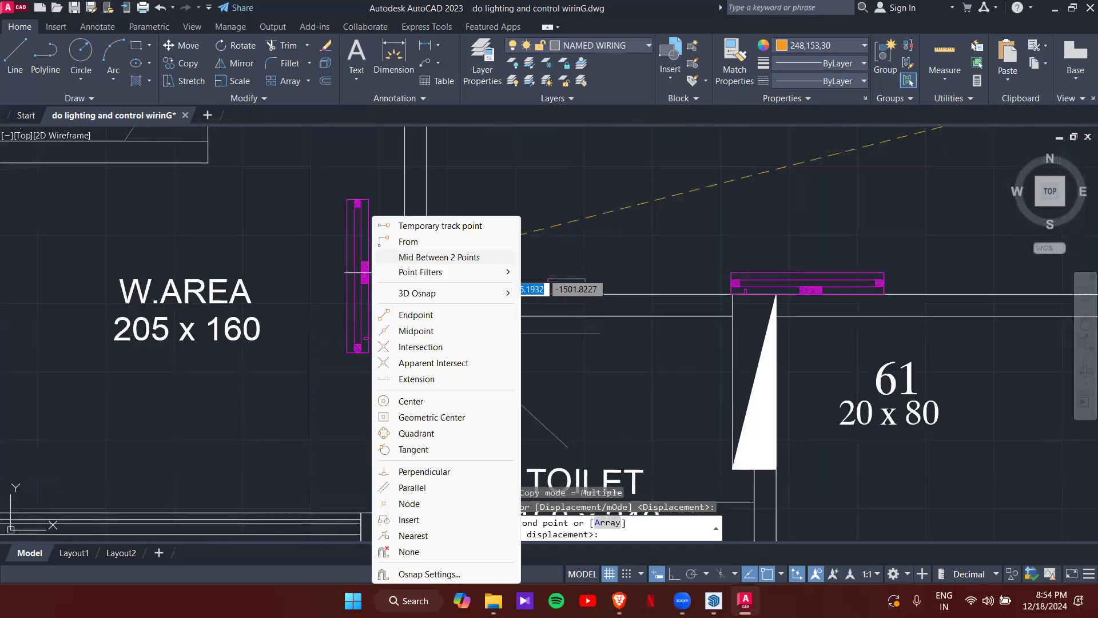
click(437, 257)
middle_drag(384, 471, 395, 363)
click(422, 400)
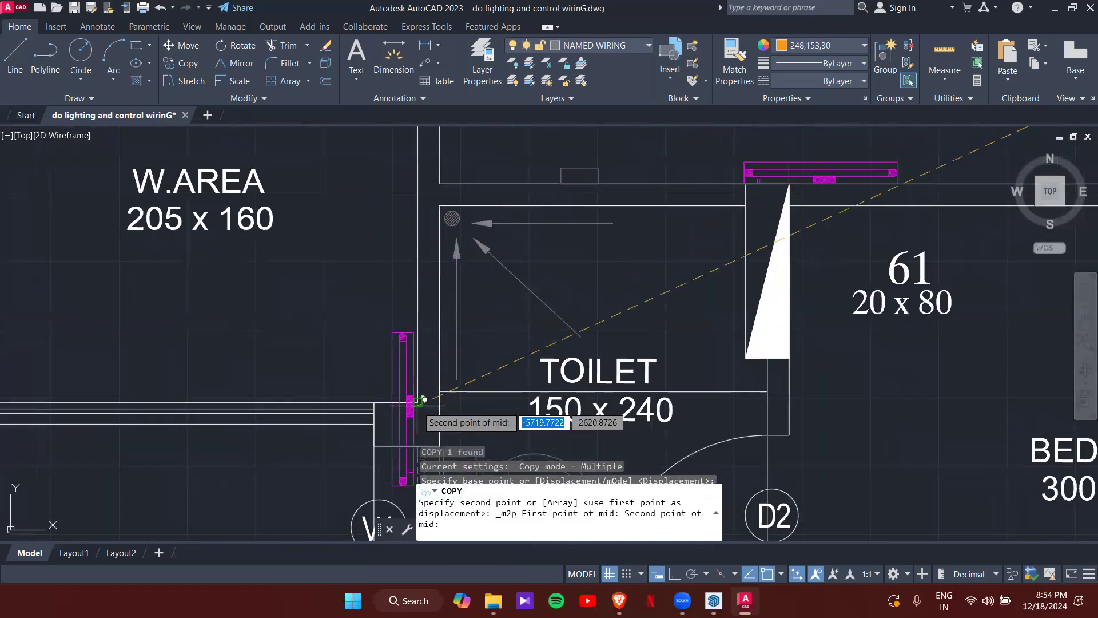
scroll(423, 399, down, 3)
middle_drag(402, 262, 399, 330)
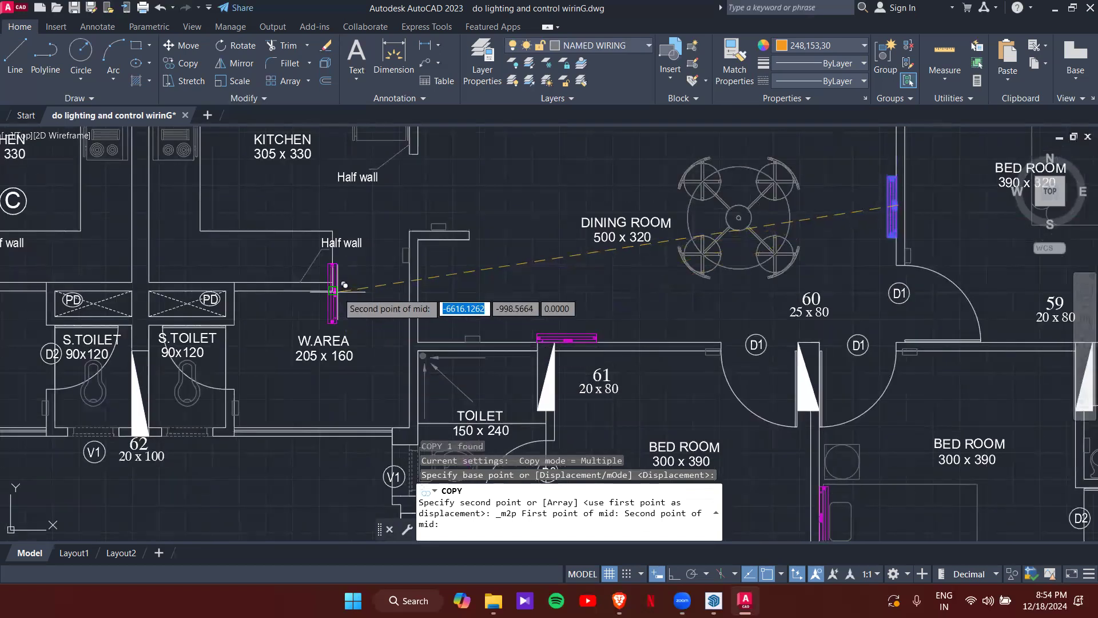
click(416, 284)
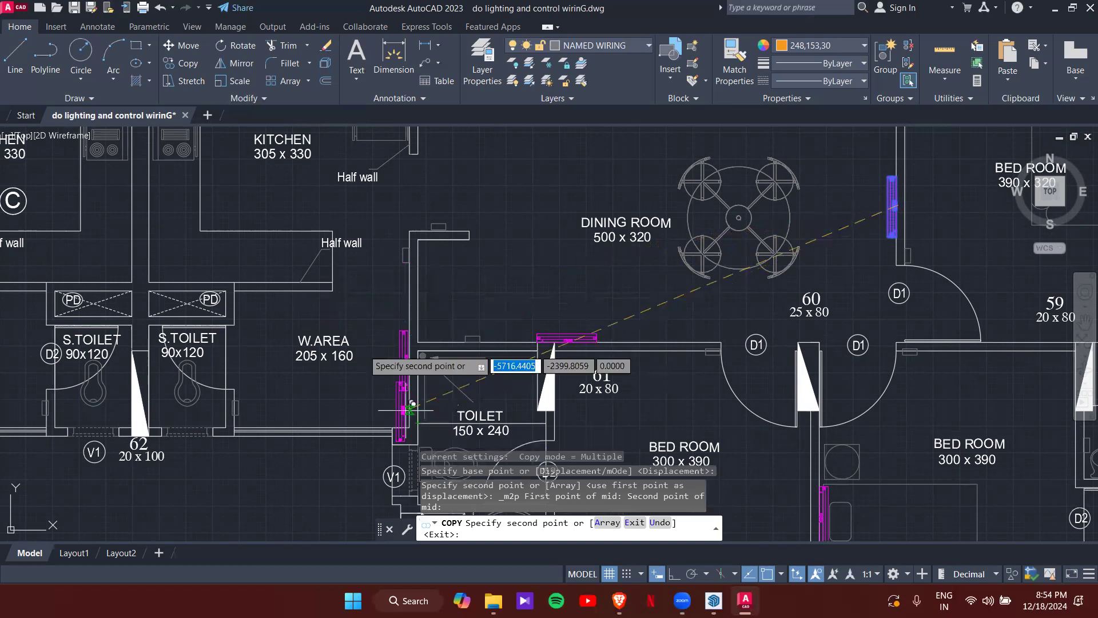
scroll(400, 321, up, 4)
middle_drag(334, 277, 358, 334)
scroll(358, 333, down, 2)
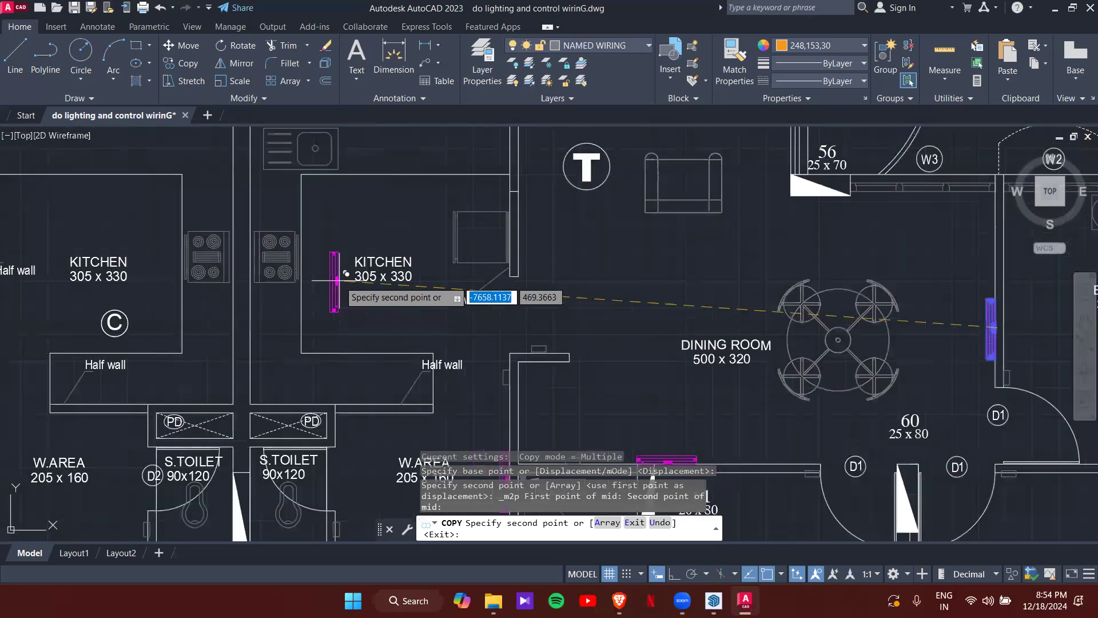
scroll(445, 310, down, 4)
middle_drag(473, 312, 403, 308)
middle_drag(536, 314, 438, 305)
middle_drag(575, 330, 487, 277)
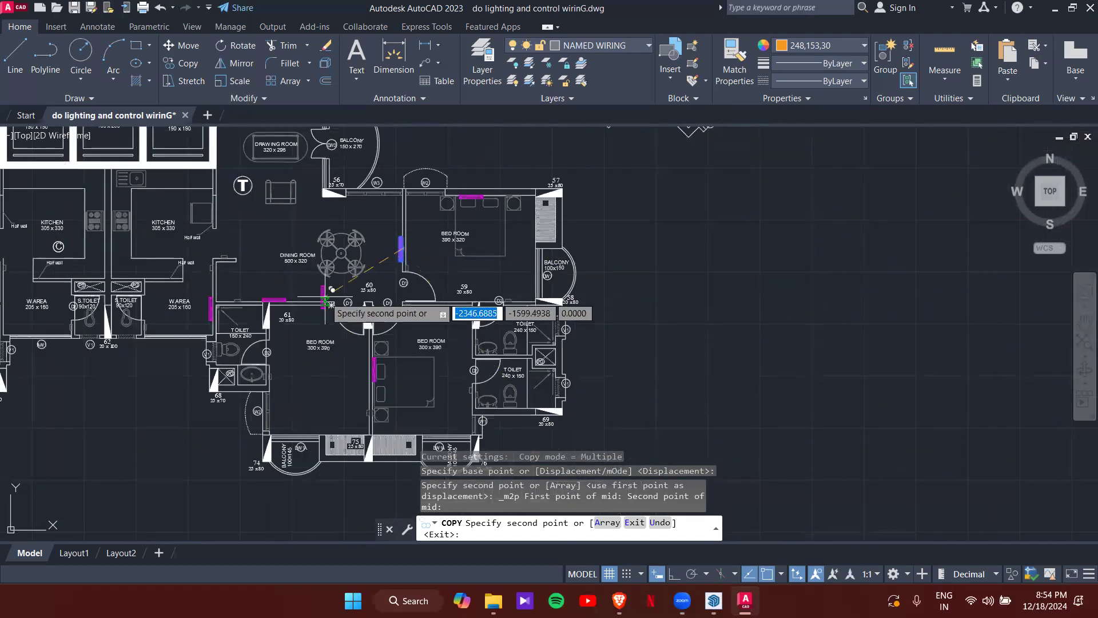
key(Escape)
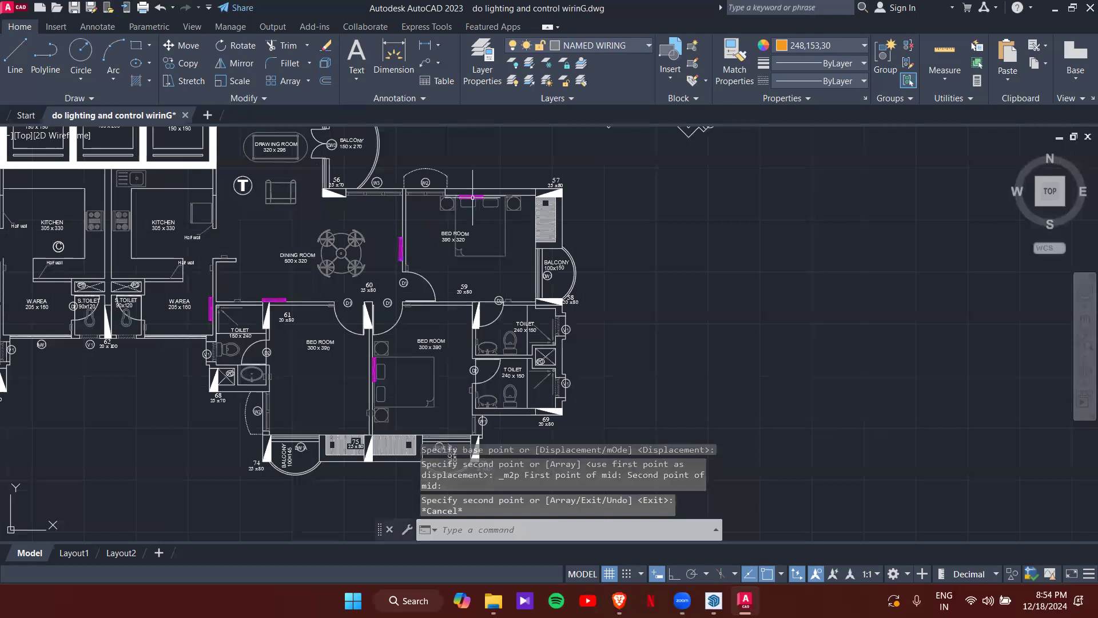
- Frame the legend and start a CO copy of the 1X18W CFL symbol from its top point
middle_drag(207, 287, 261, 342)
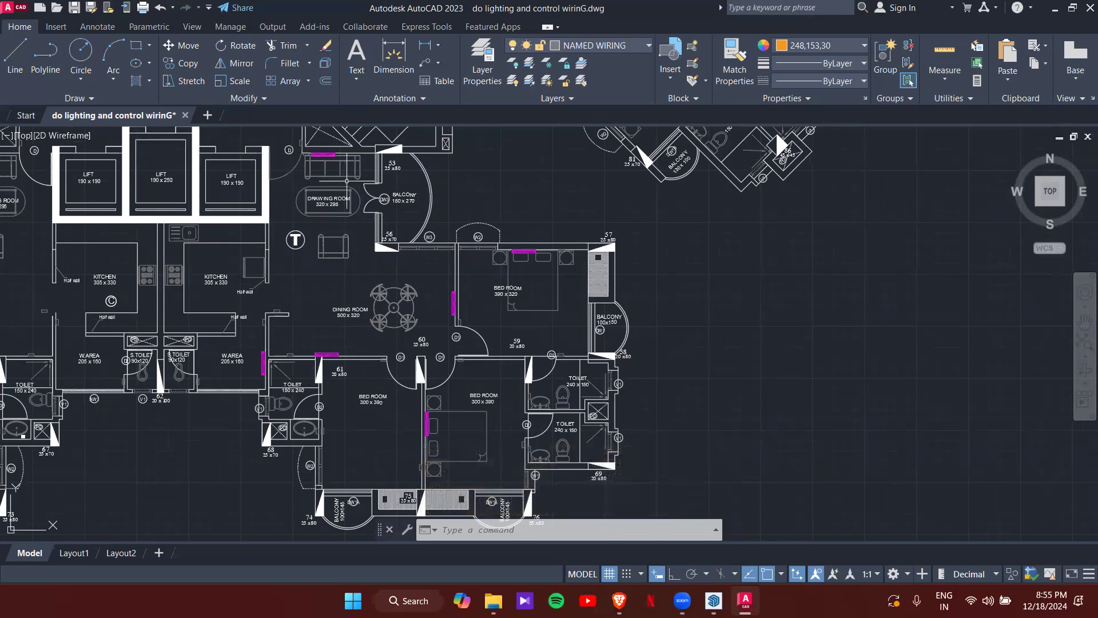
scroll(461, 263, down, 6)
middle_drag(495, 338, 392, 392)
scroll(610, 258, down, 2)
middle_drag(608, 257, 470, 442)
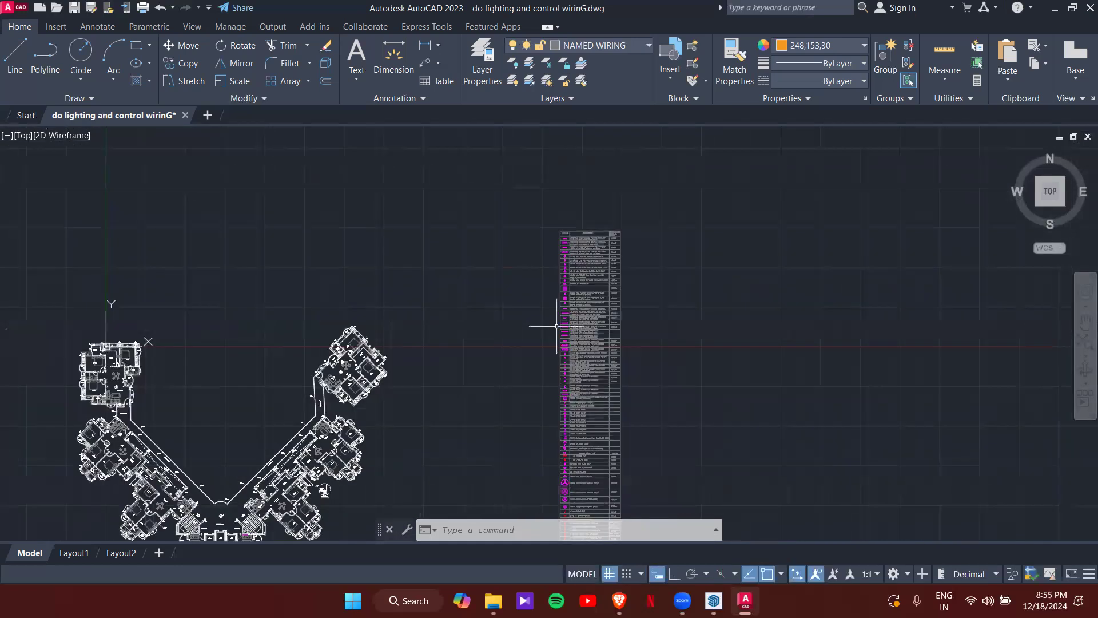
scroll(566, 335, up, 10)
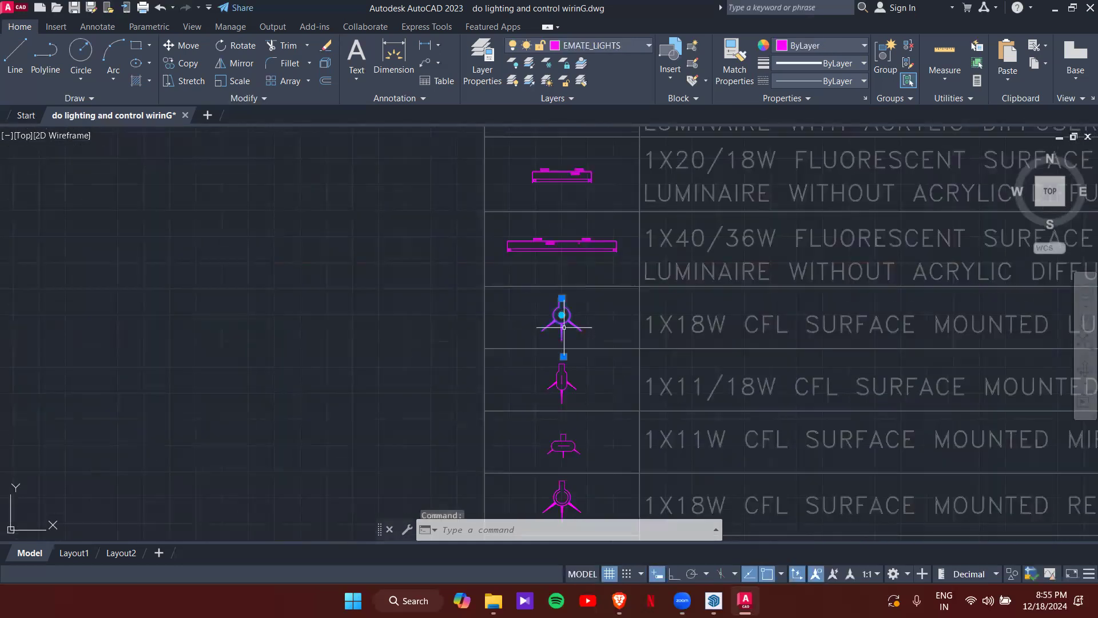
text(co)
key(Return)
scroll(550, 329, up, 5)
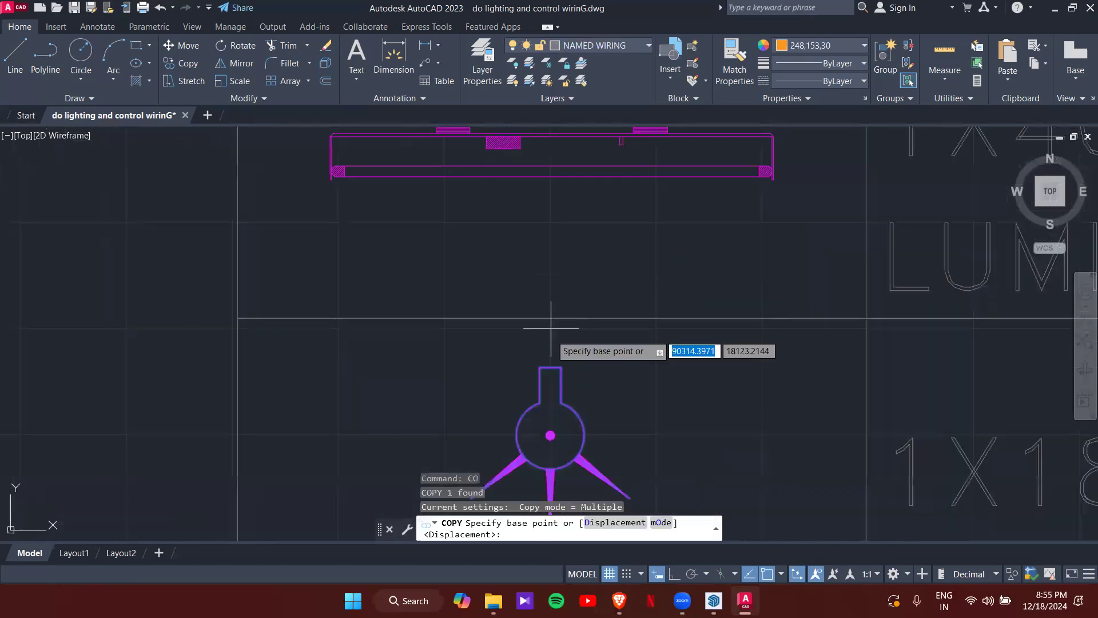
click(549, 367)
- Place the CFL light midway along the 390 x 320 bedroom wall above door D1
scroll(434, 313, down, 5)
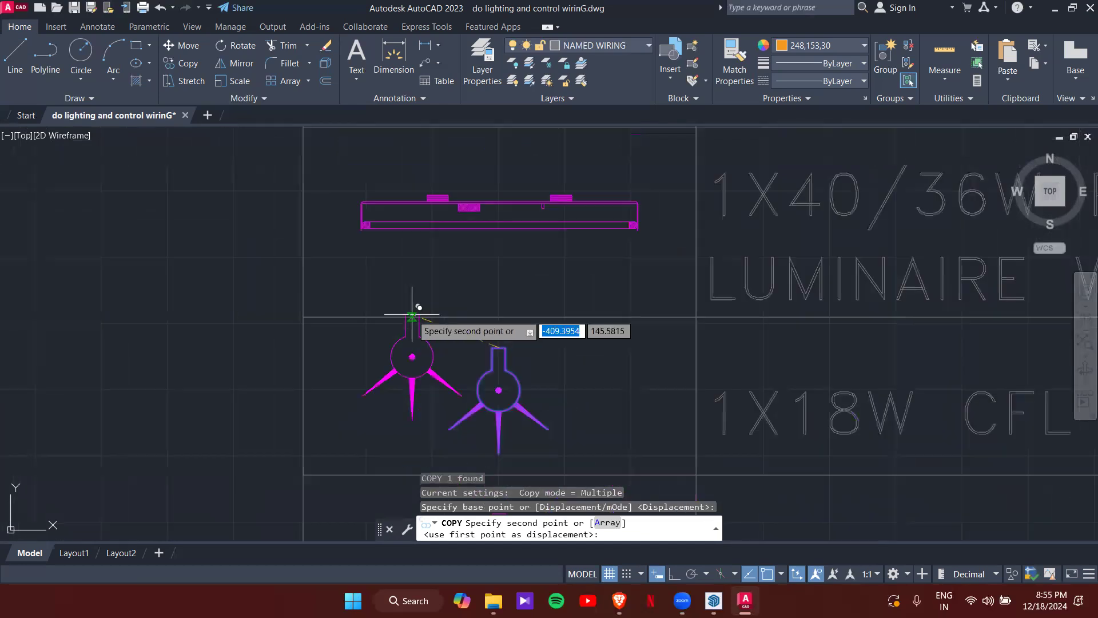
scroll(412, 315, down, 2)
middle_drag(412, 315, 689, 163)
scroll(388, 365, up, 2)
middle_drag(388, 365, 667, 123)
scroll(648, 160, down, 2)
middle_drag(487, 392, 578, 292)
scroll(575, 300, up, 5)
middle_drag(714, 278, 401, 274)
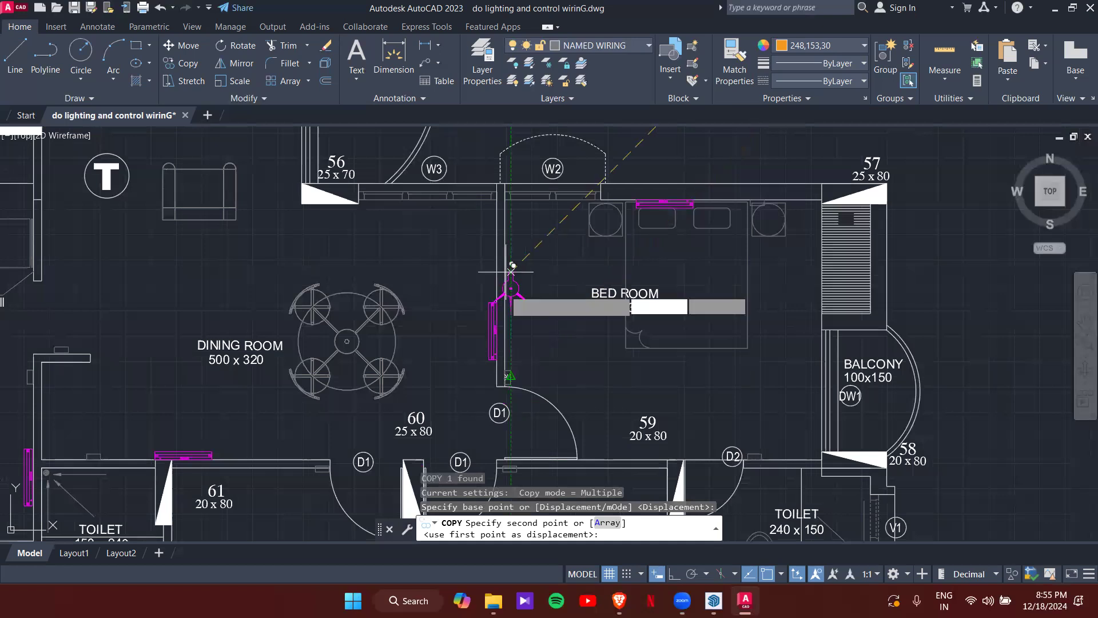
scroll(515, 314, down, 4)
middle_drag(537, 331, 549, 247)
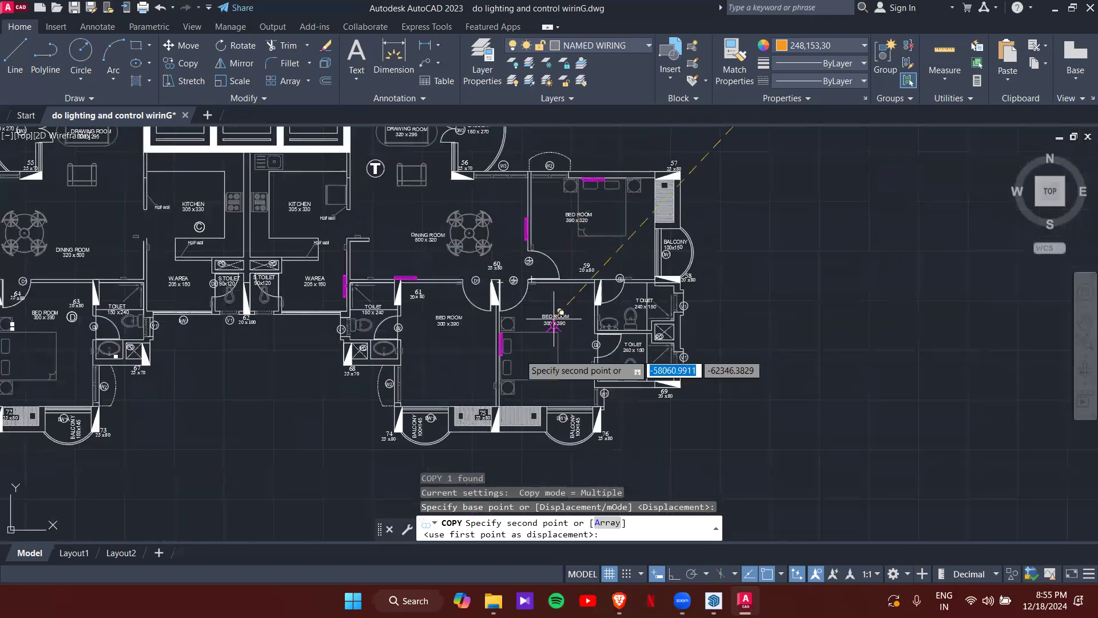
scroll(547, 192, up, 4)
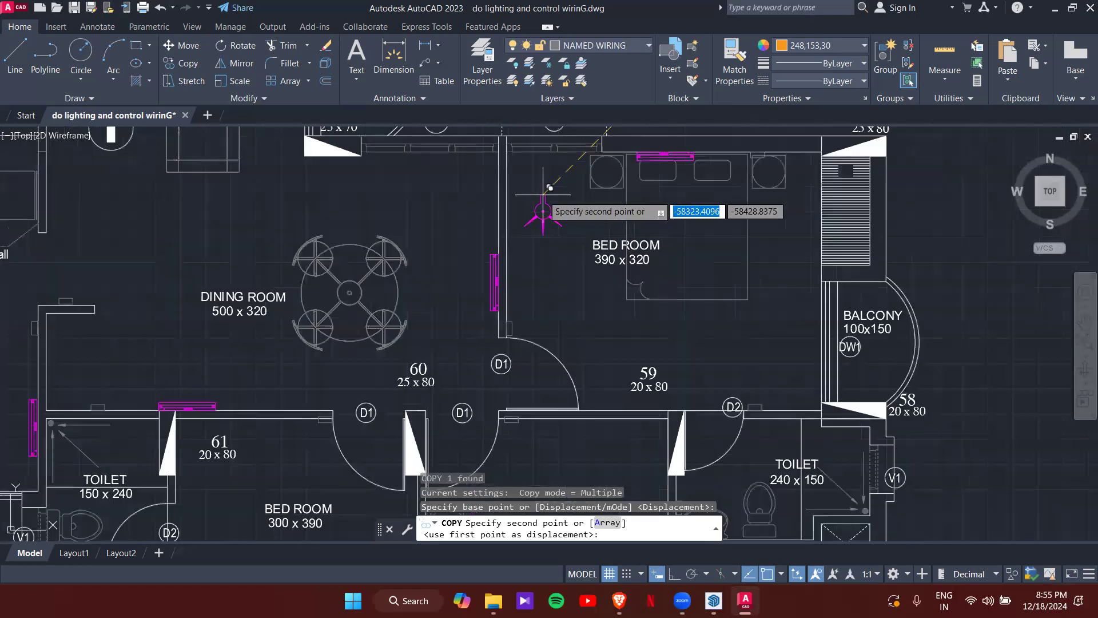
shift+right_click(542, 198)
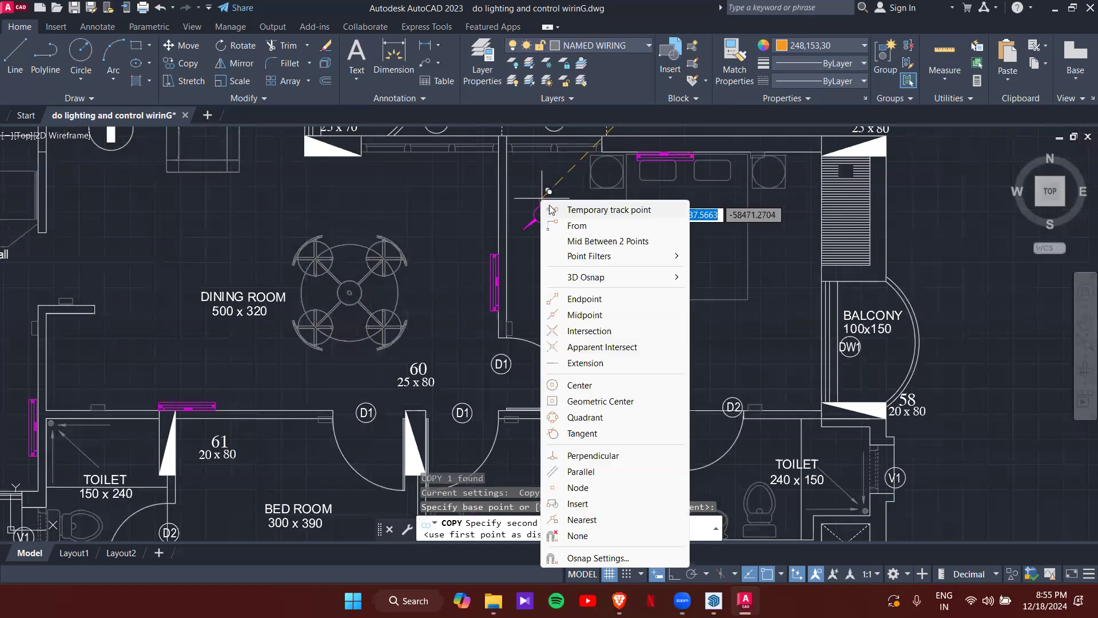
click(570, 240)
scroll(503, 150, up, 5)
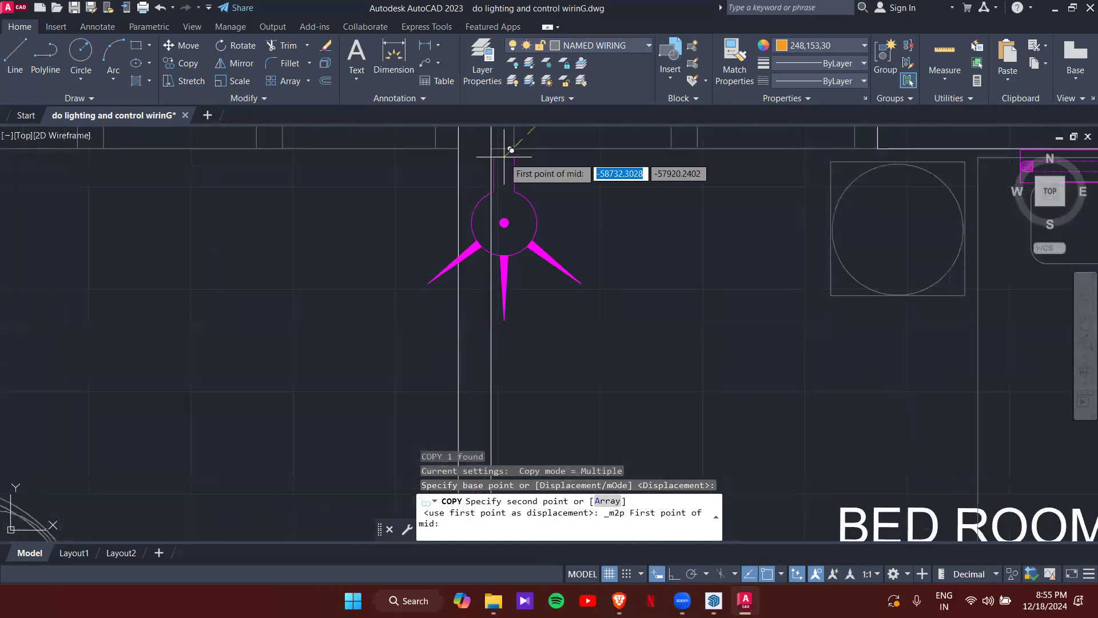
click(499, 143)
scroll(515, 241, down, 6)
scroll(521, 286, up, 4)
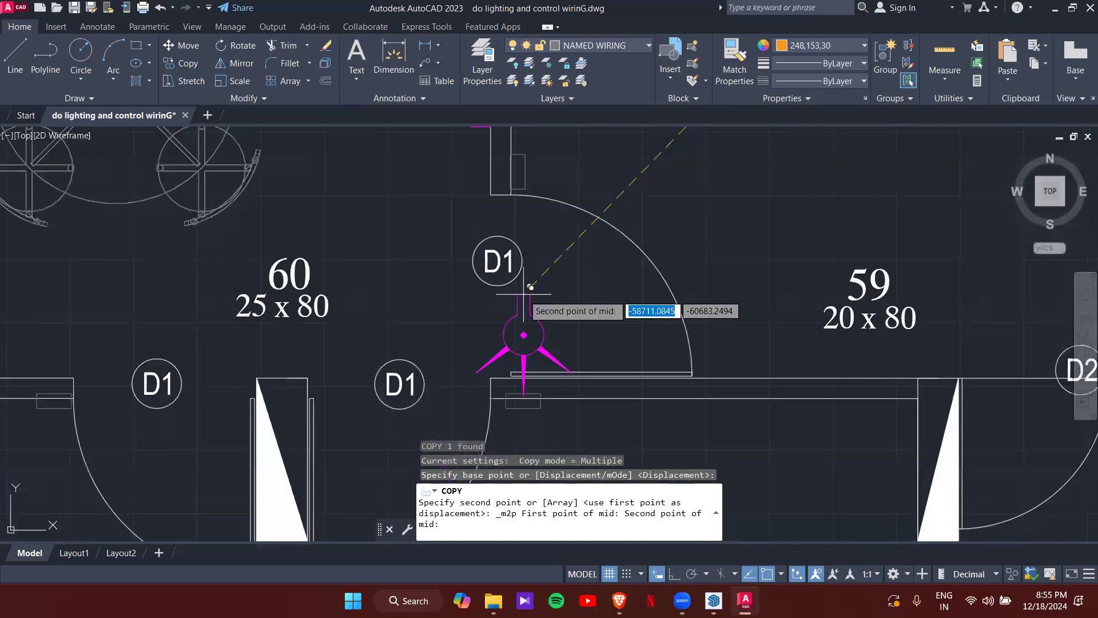
scroll(511, 341, up, 3)
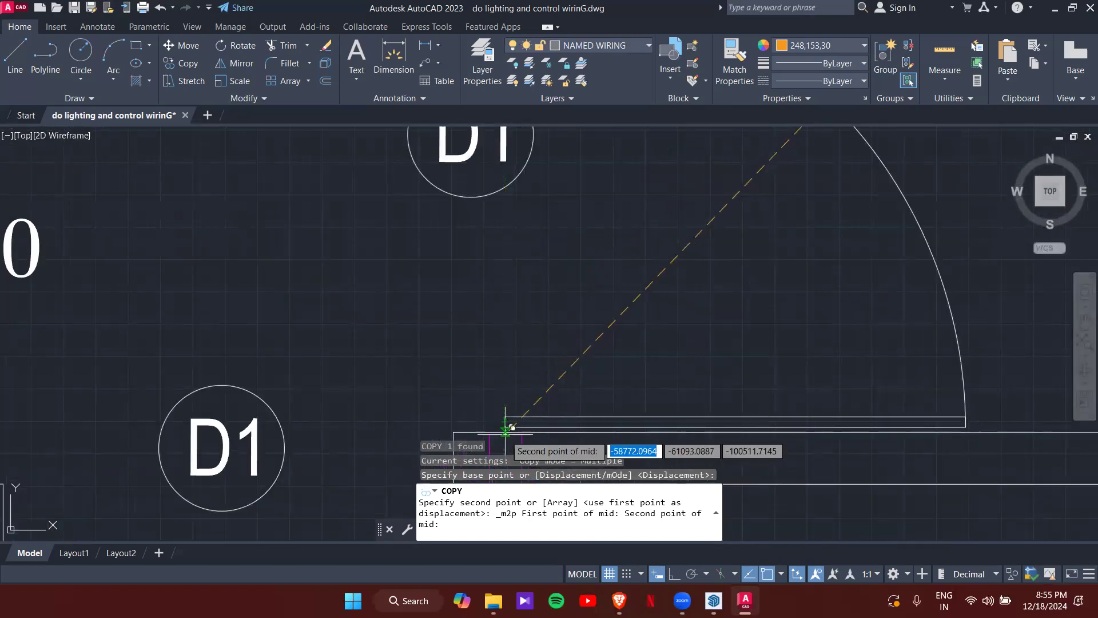
click(506, 430)
- End the copy and select the newly placed bedroom wall light
scroll(506, 430, down, 5)
scroll(532, 258, up, 6)
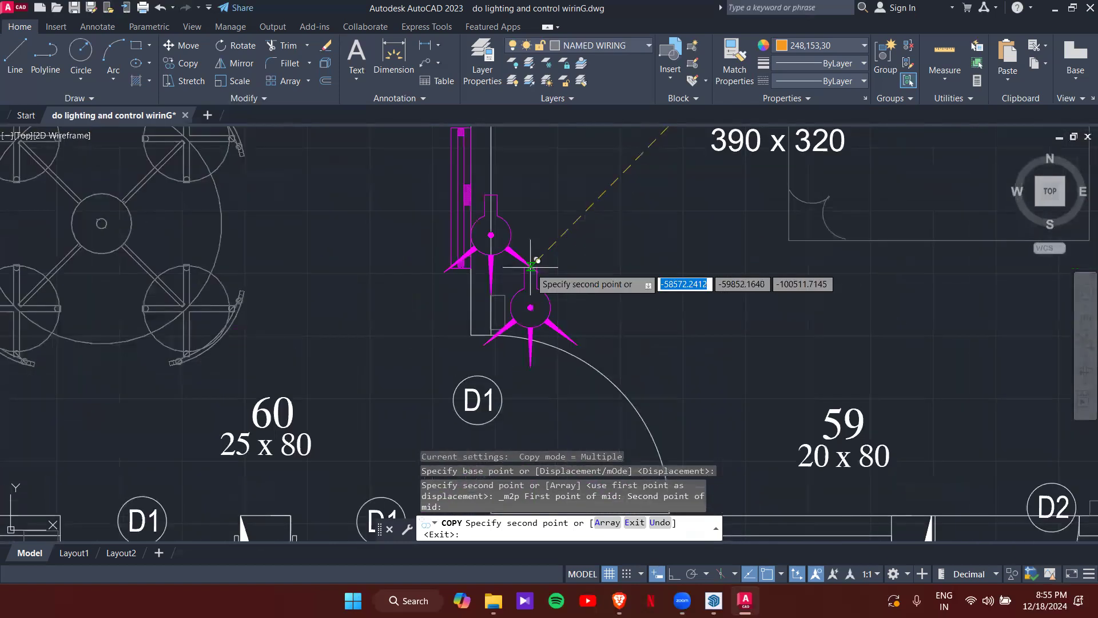
key(Escape)
click(508, 238)
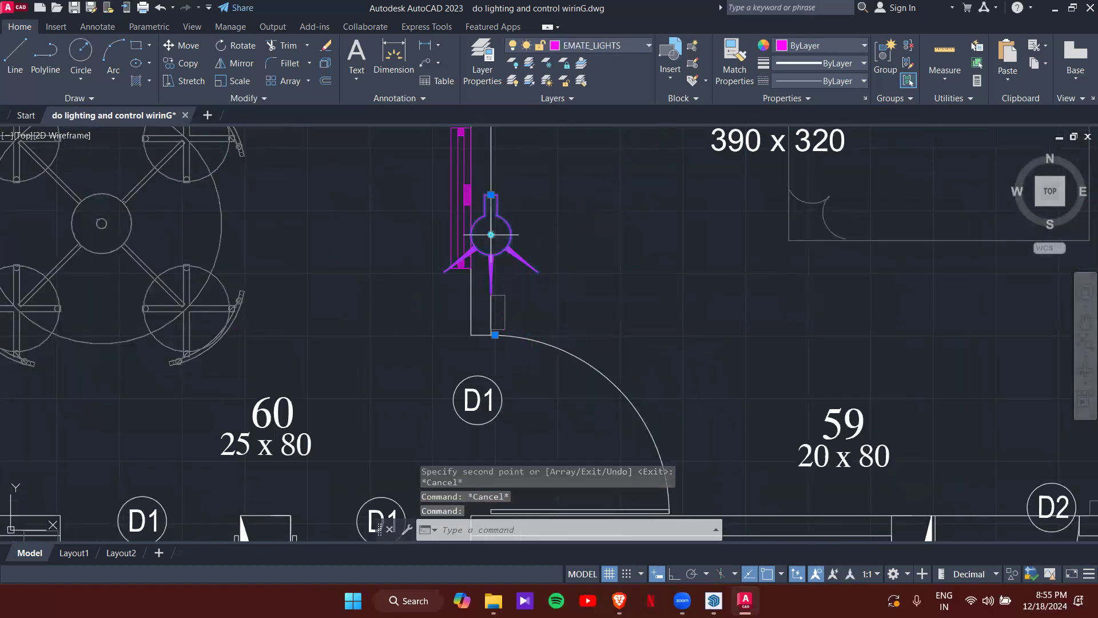
- Turn the wall light toward the bedroom and start copying it from its base point
click(491, 234)
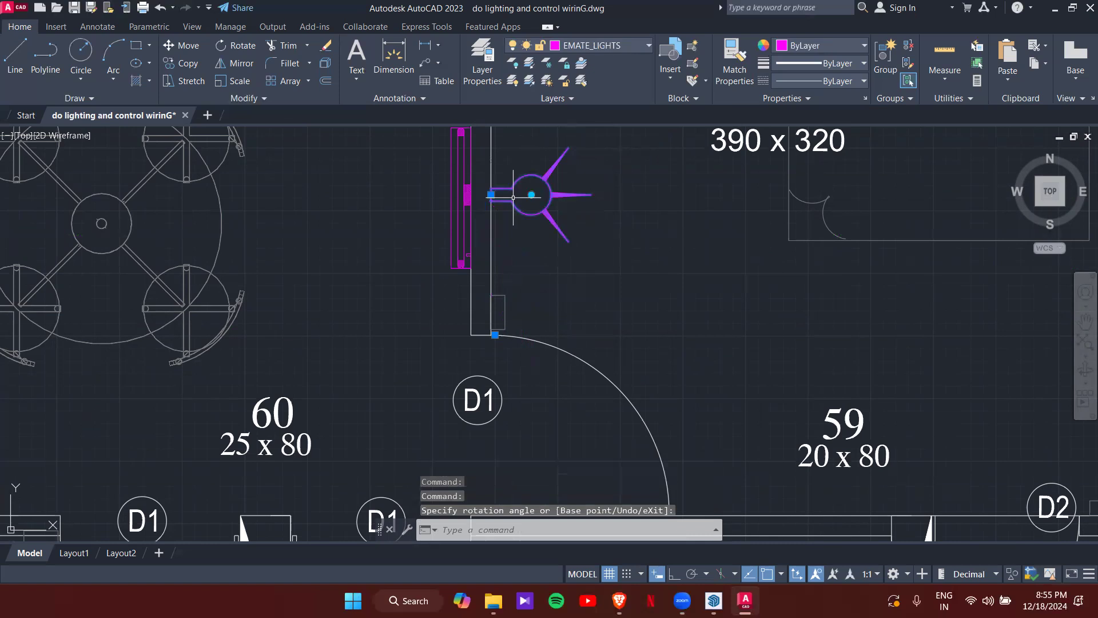
text(o)
key(Return)
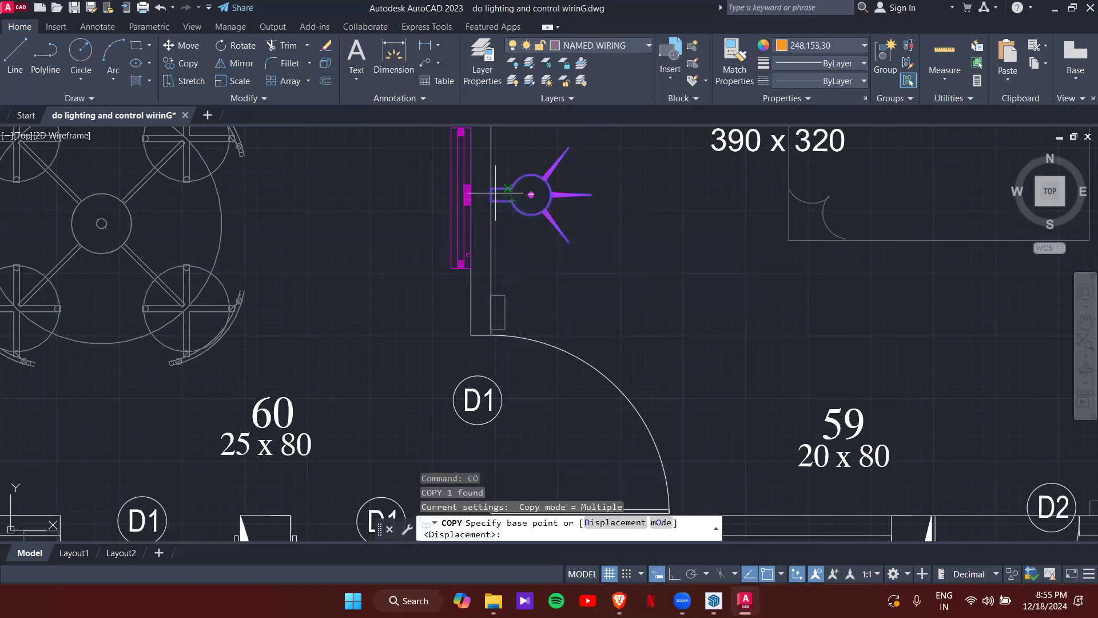
scroll(493, 196, up, 4)
click(492, 195)
scroll(466, 208, down, 4)
middle_drag(385, 318, 505, 204)
scroll(505, 205, down, 2)
middle_drag(412, 285, 406, 288)
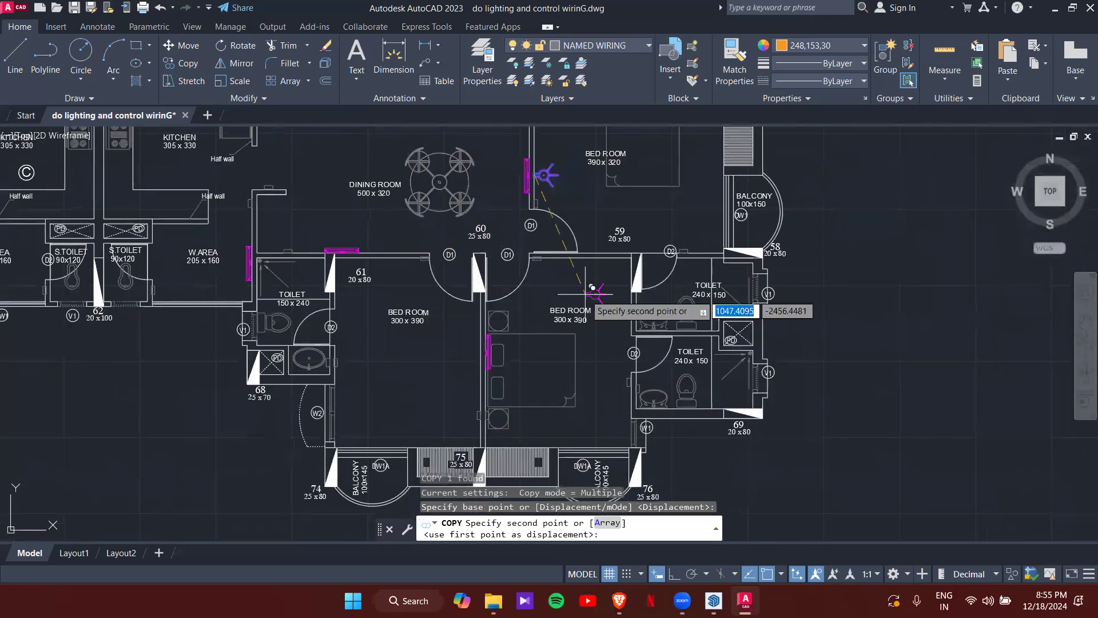
- Place the copy midway between the door D2 wall and door D1 with Mid Between 2 Points
scroll(574, 280, up, 2)
shift+right_click(574, 280)
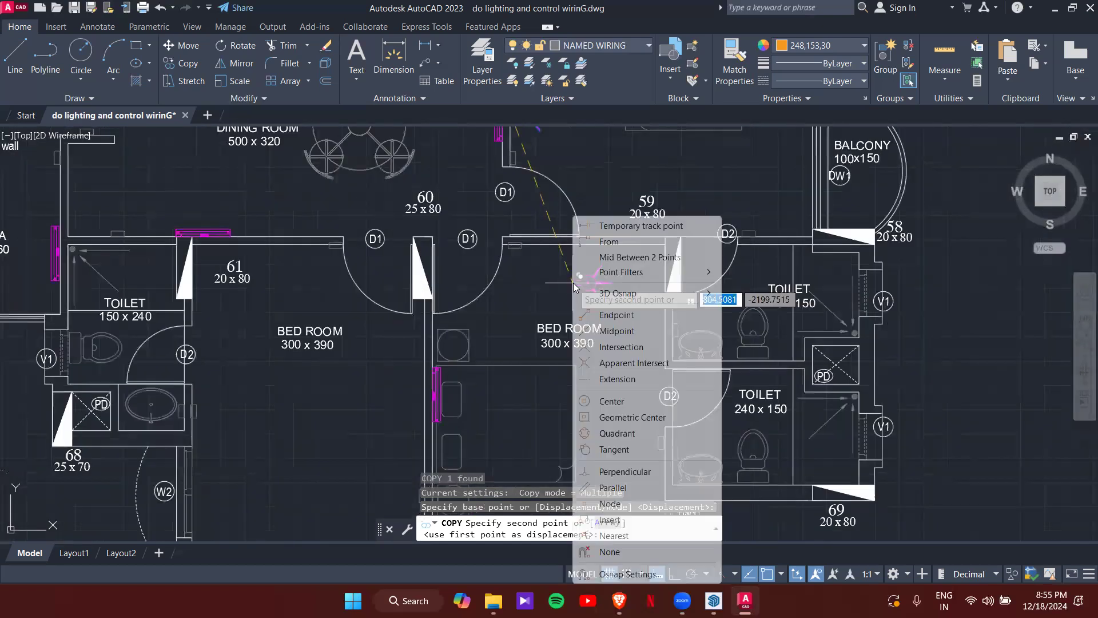
click(617, 258)
scroll(681, 229, up, 3)
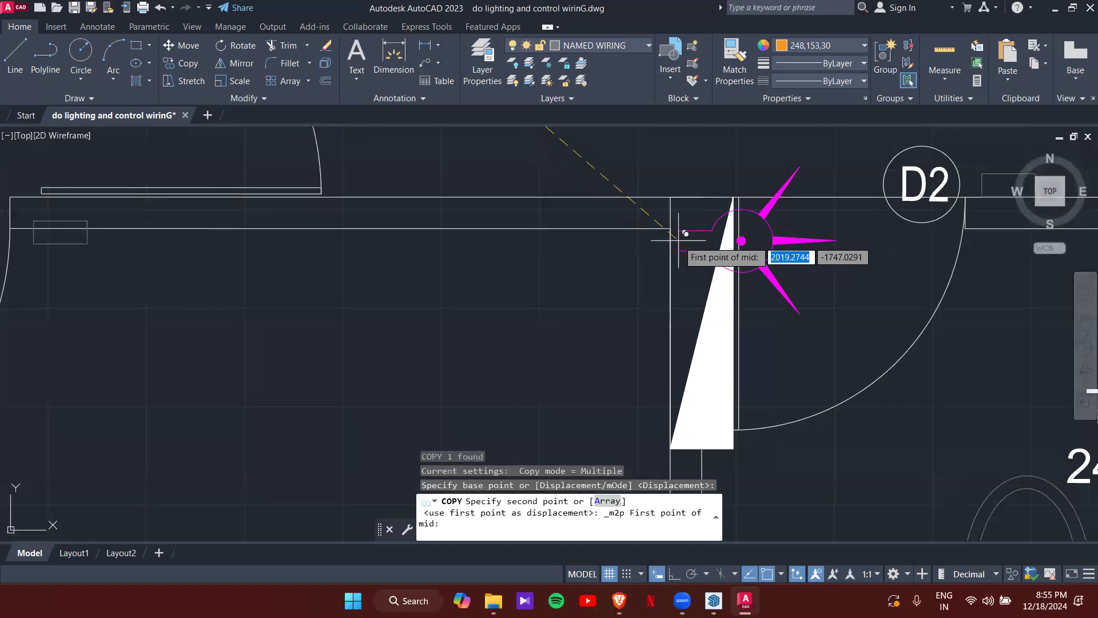
click(681, 227)
scroll(557, 286, down, 4)
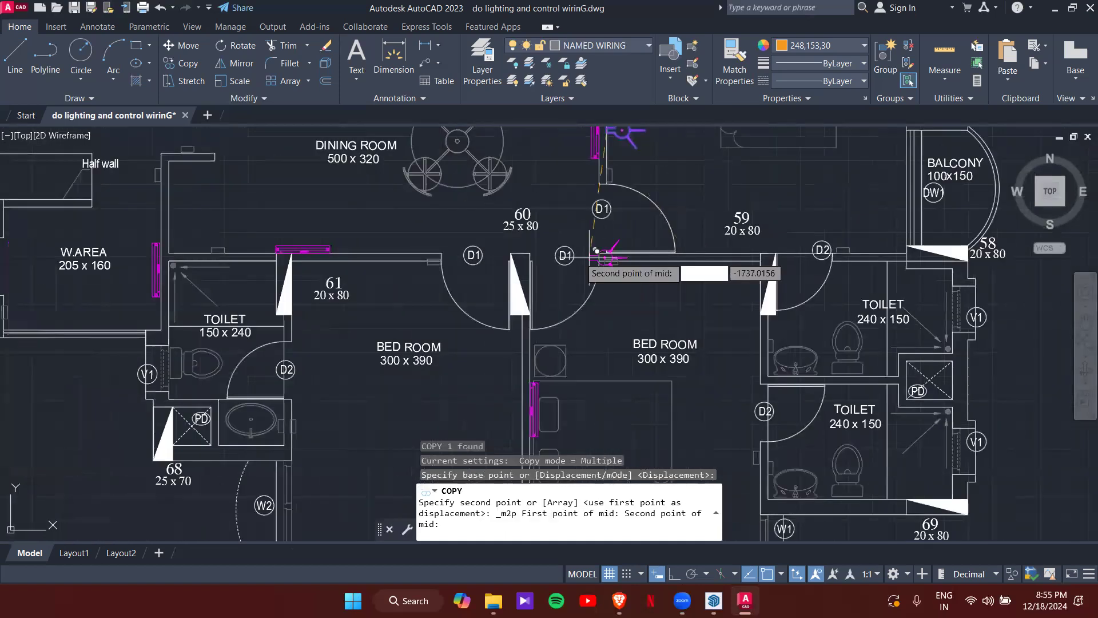
scroll(548, 268, up, 5)
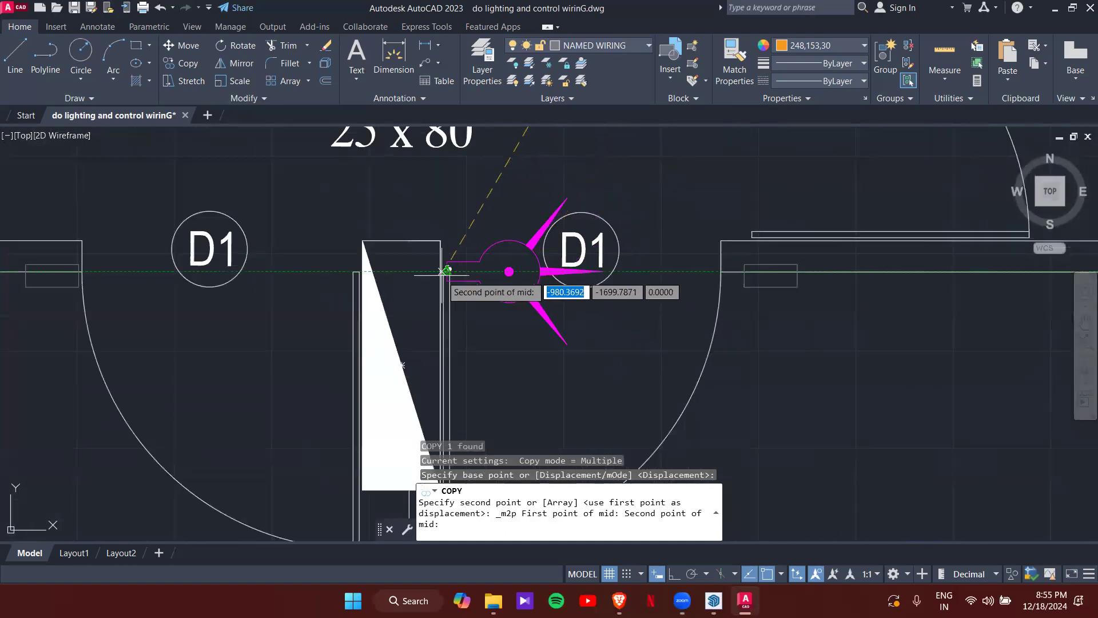
click(448, 266)
scroll(564, 282, down, 4)
key(Escape)
key(Escape)
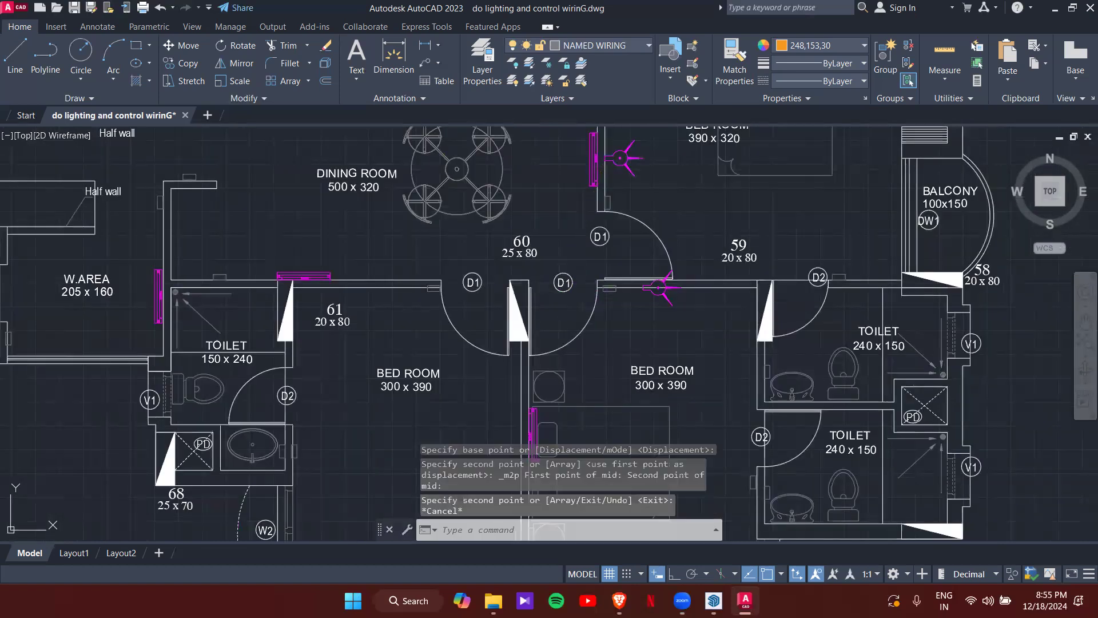
- Rotate the new fixture with its grip so it points downward
click(666, 295)
click(659, 287)
click(635, 321)
key(Escape)
scroll(663, 292, up, 6)
scroll(663, 292, down, 6)
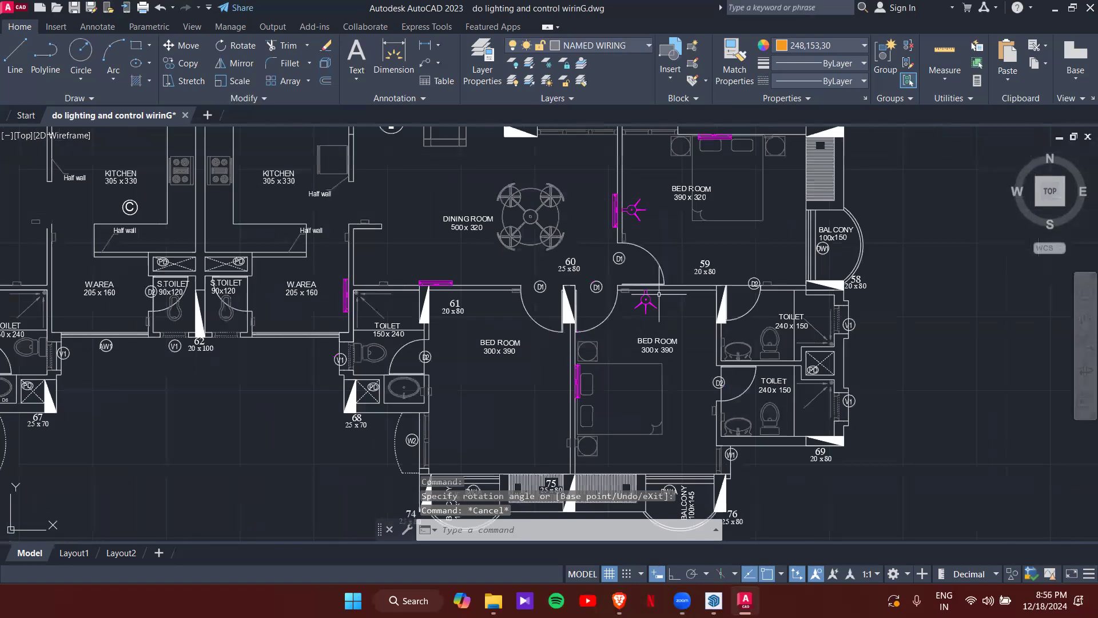
- Start a CO copy of the legend's 1400MM-sweep ceiling fan from its centre
middle_drag(663, 284, 620, 327)
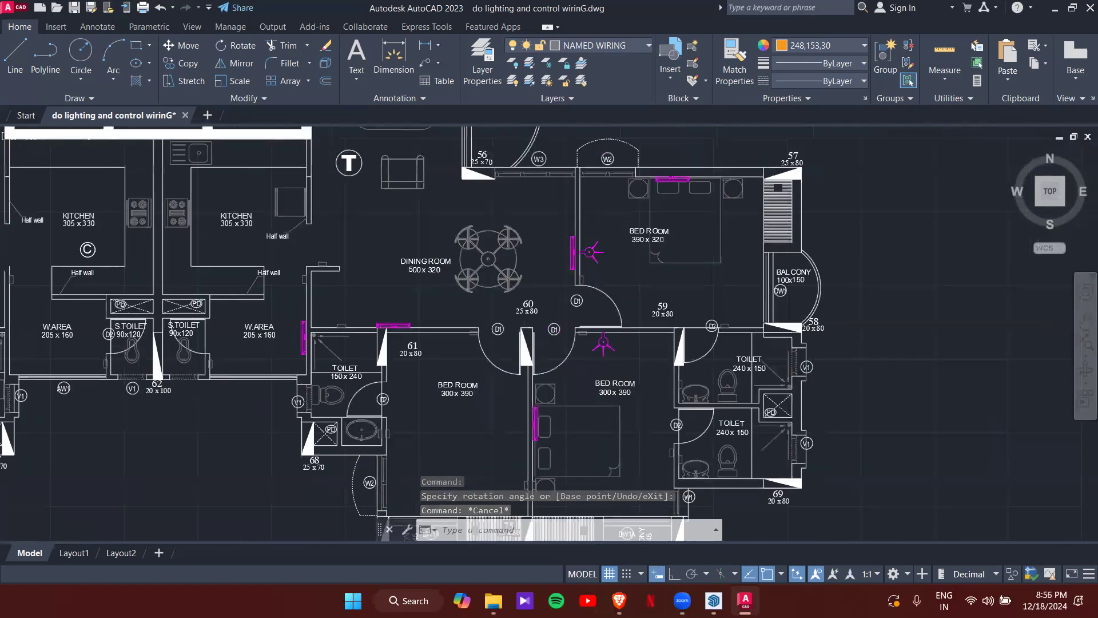
middle_drag(566, 239, 559, 293)
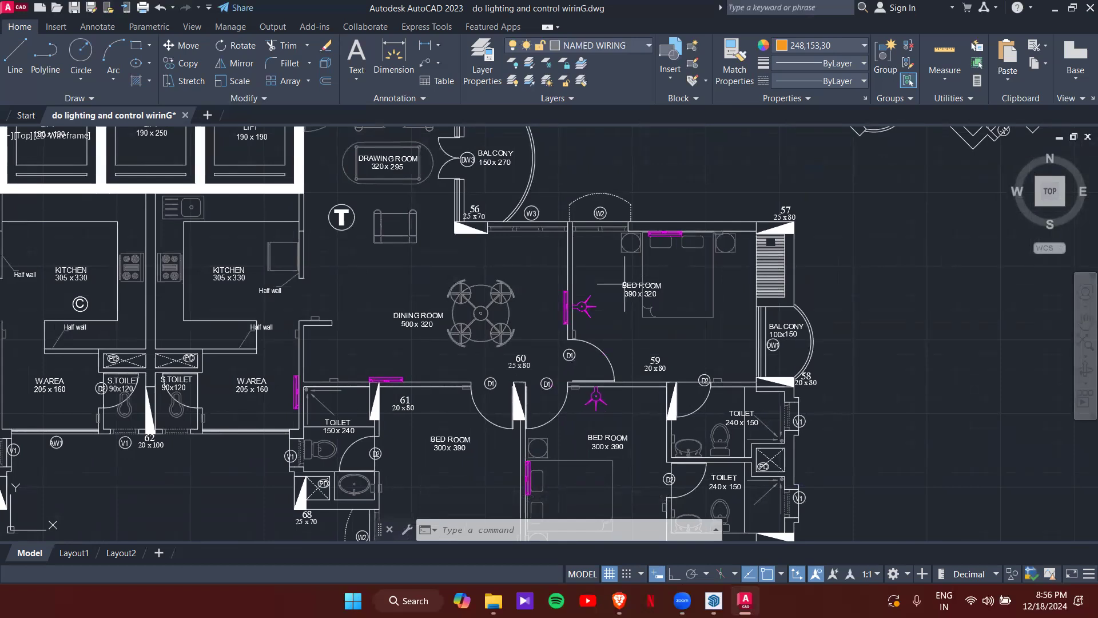
scroll(642, 334, up, 2)
scroll(643, 332, down, 2)
scroll(675, 324, up, 2)
scroll(647, 313, down, 2)
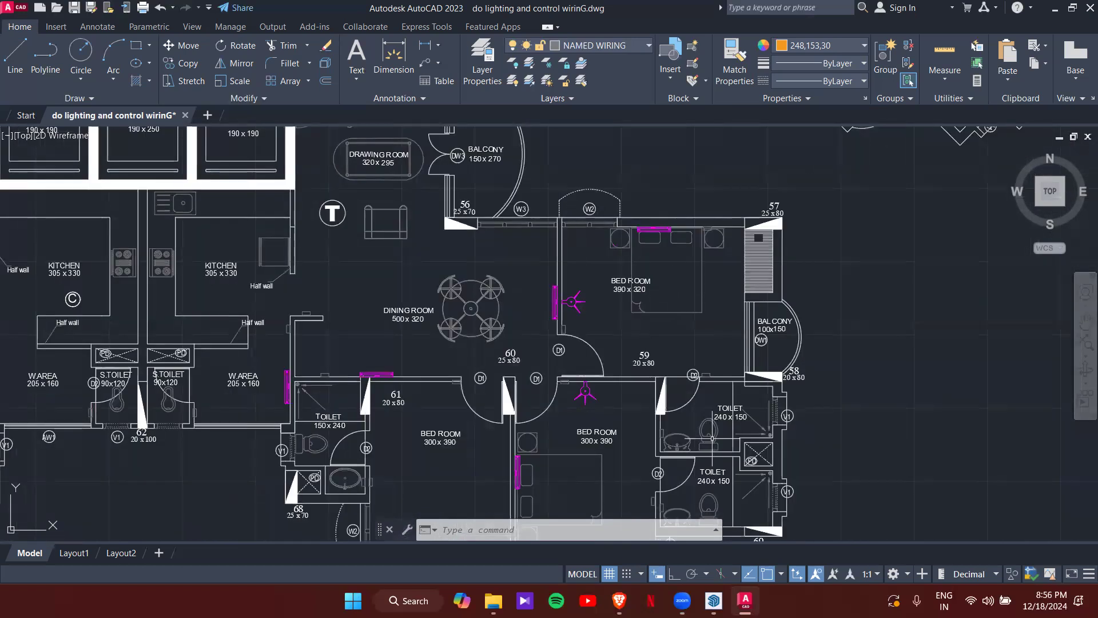
scroll(691, 273, down, 8)
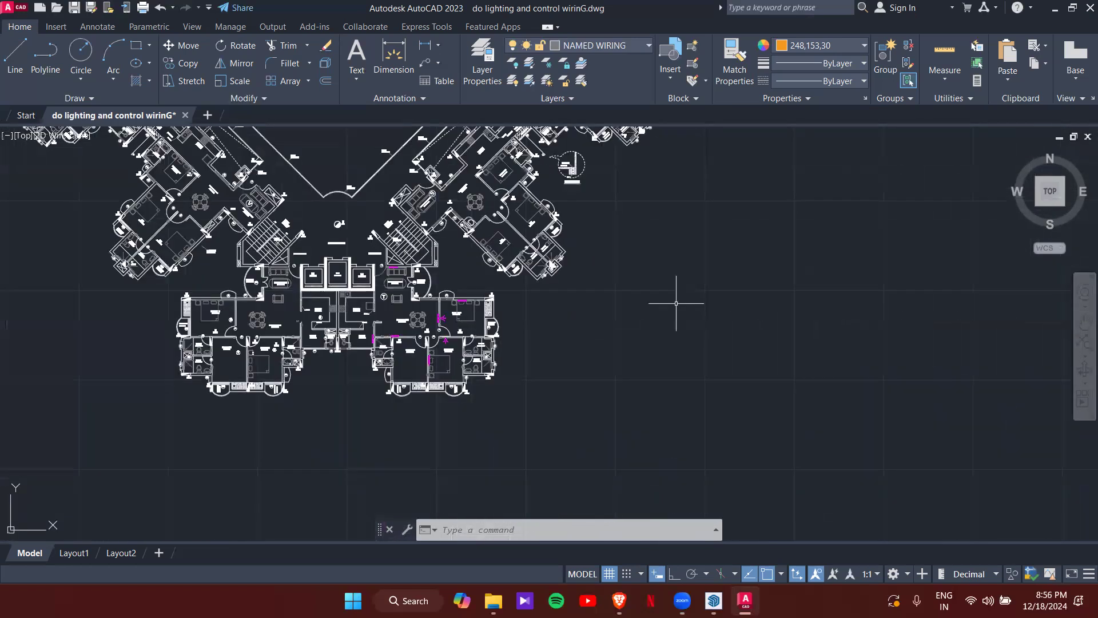
scroll(715, 343, up, 10)
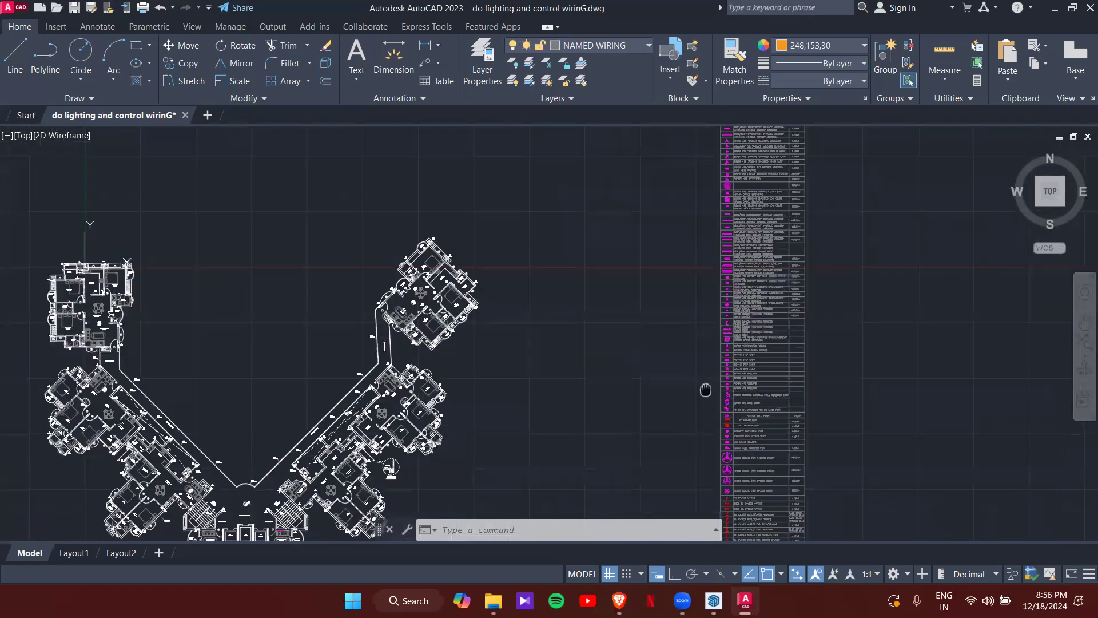
middle_drag(753, 393, 731, 336)
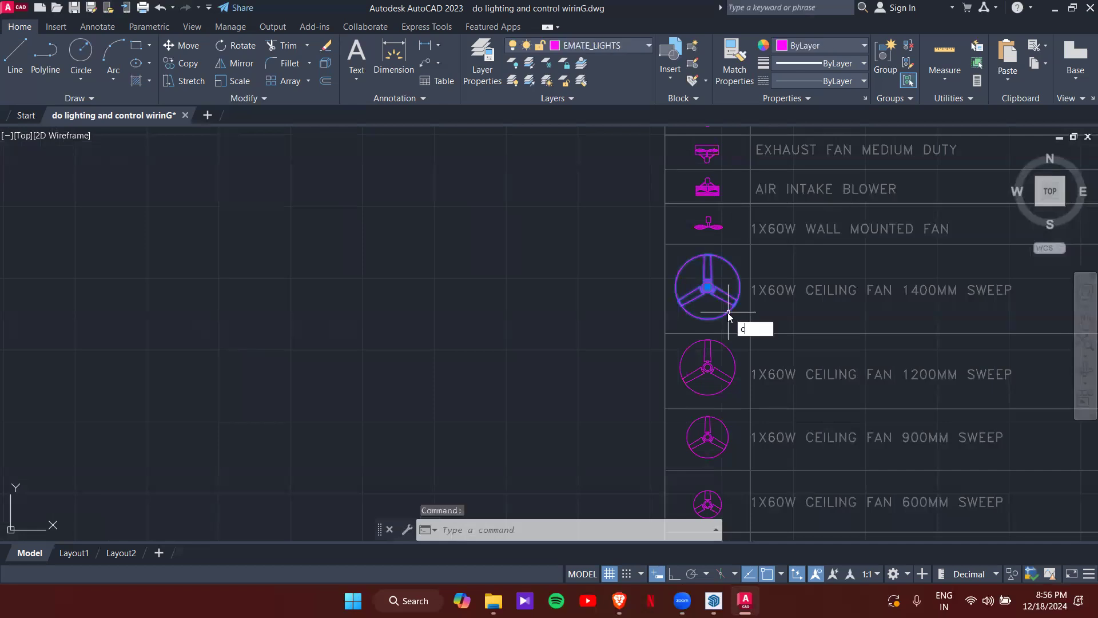
text(o)
key(Return)
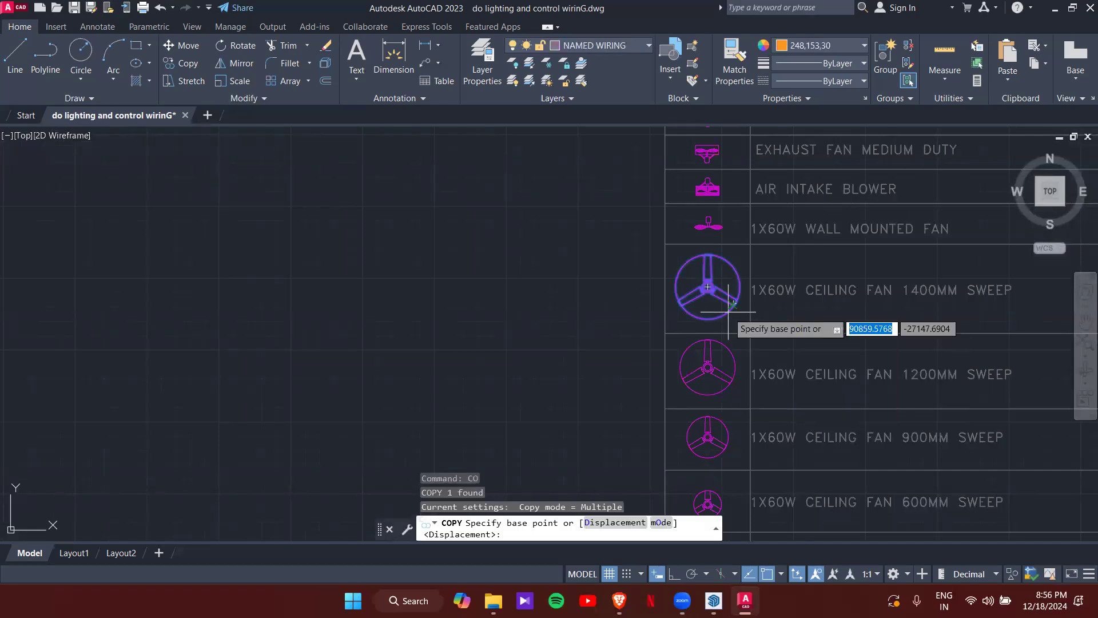
scroll(729, 313, up, 4)
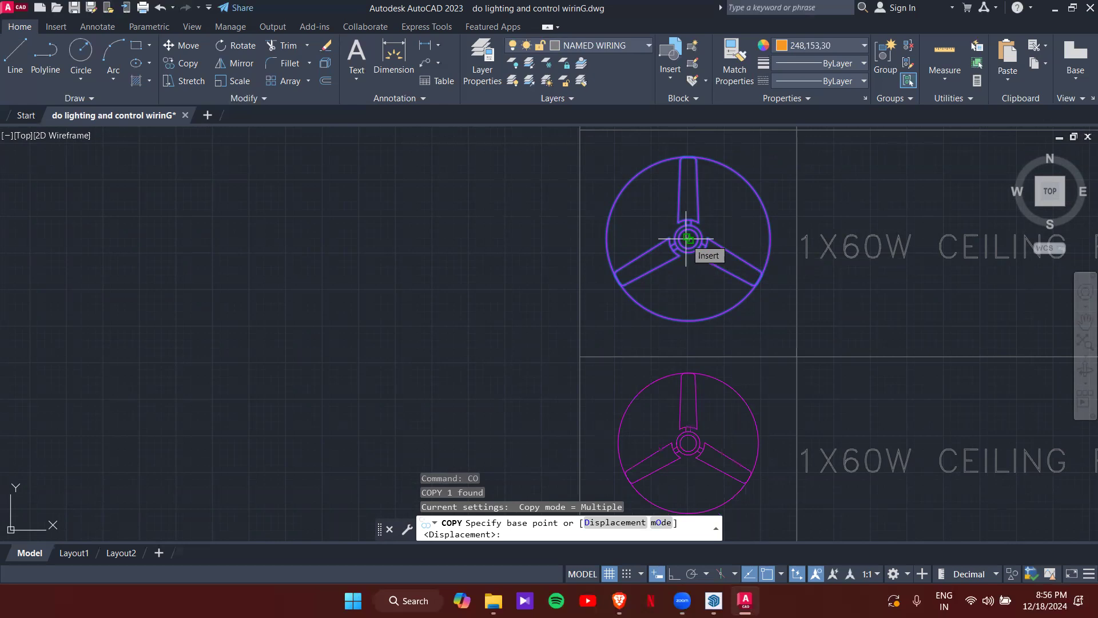
click(687, 239)
- Place a fan at the centre of the 390 x 320 bedroom using Mid Between 2 Points
scroll(686, 235, down, 10)
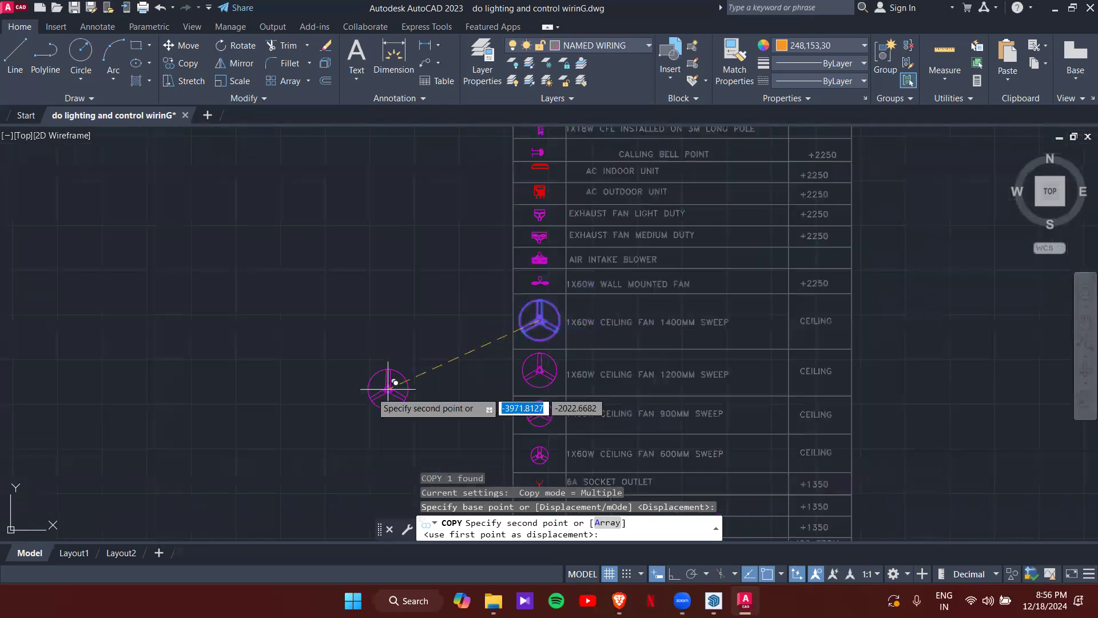
scroll(491, 313, up, 10)
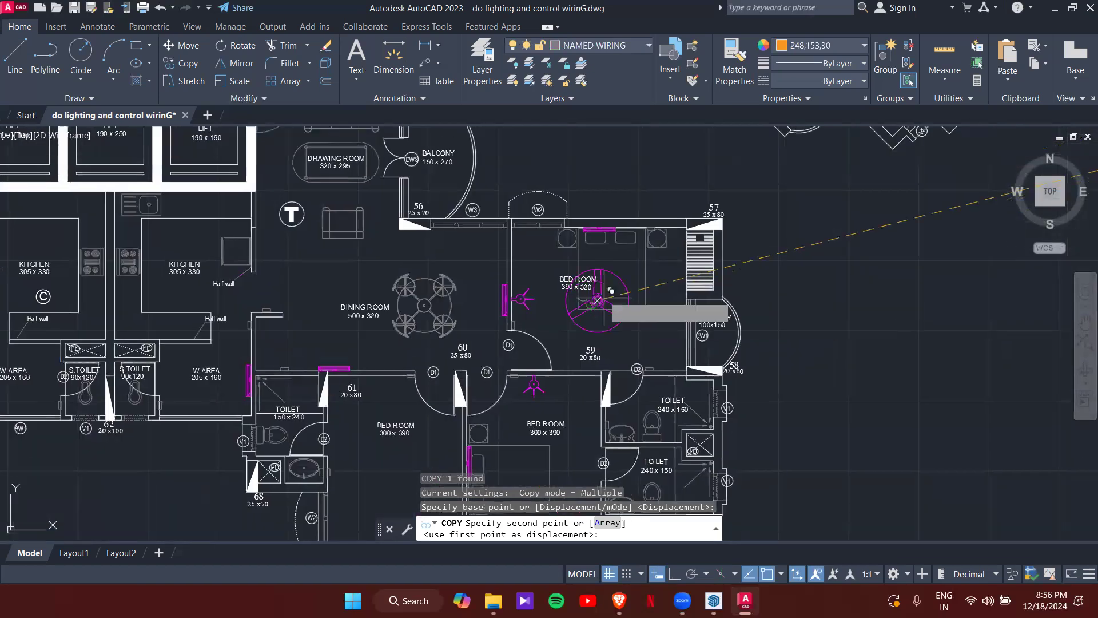
scroll(626, 263, up, 2)
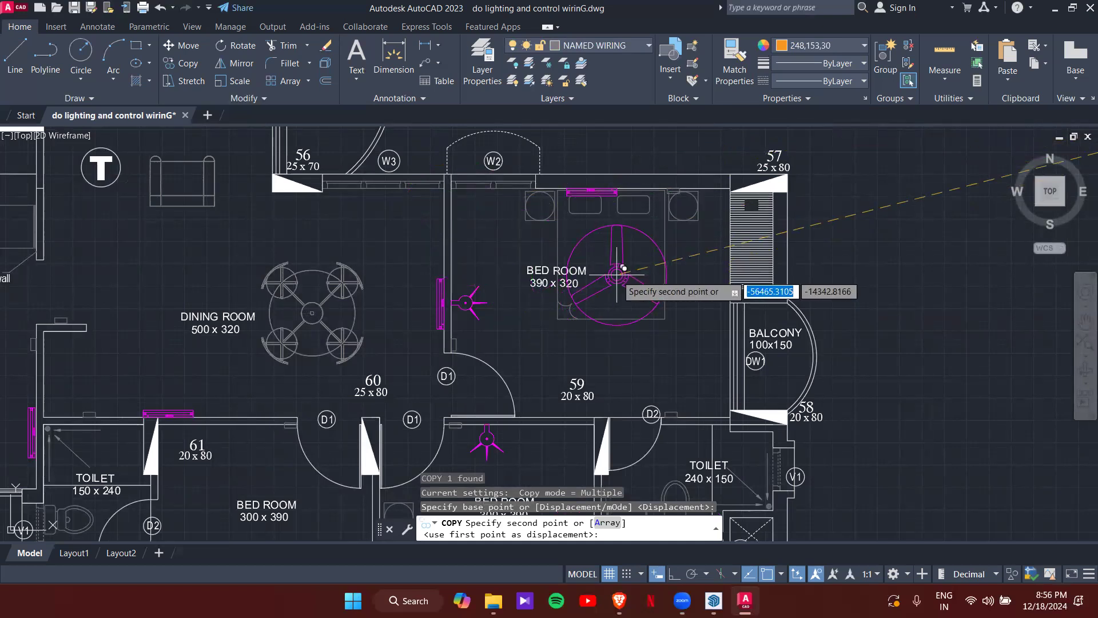
shift+right_click(617, 275)
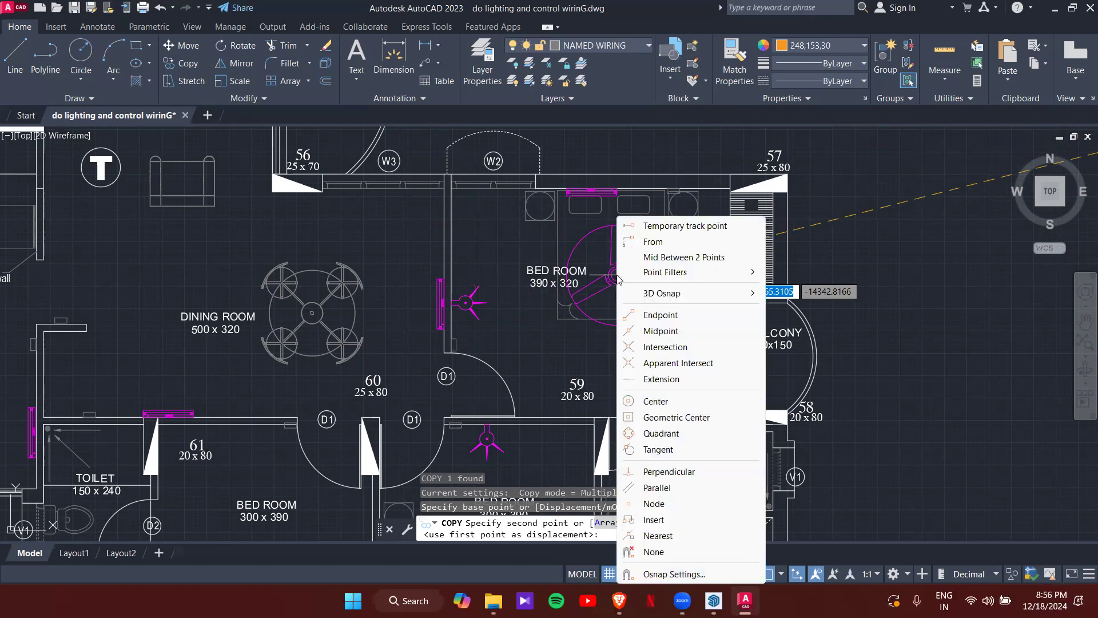
click(628, 261)
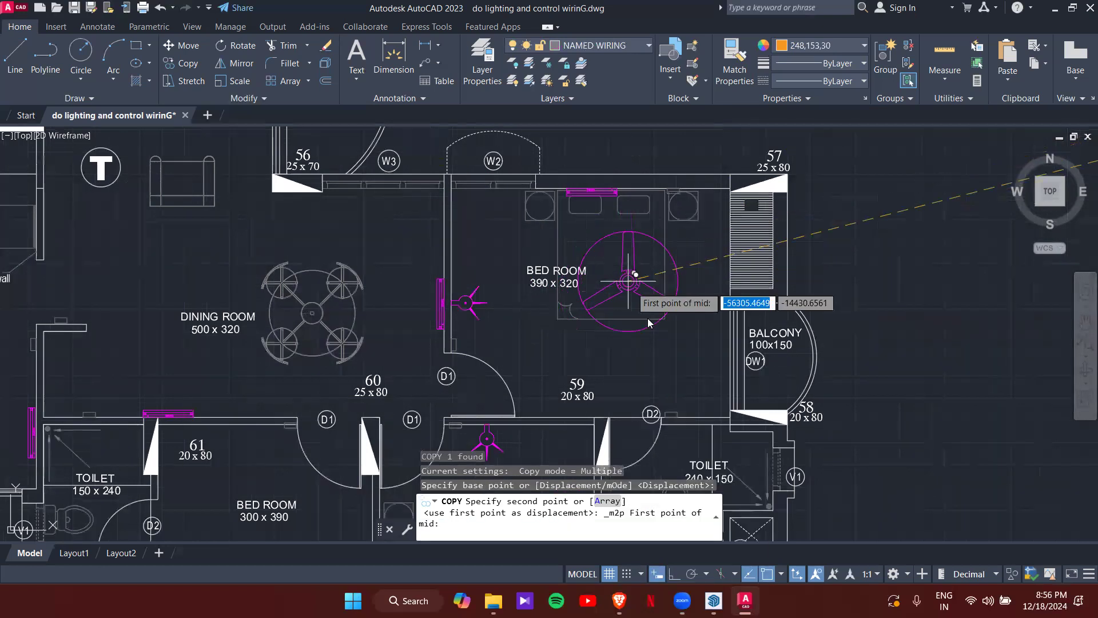
middle_drag(723, 405, 746, 360)
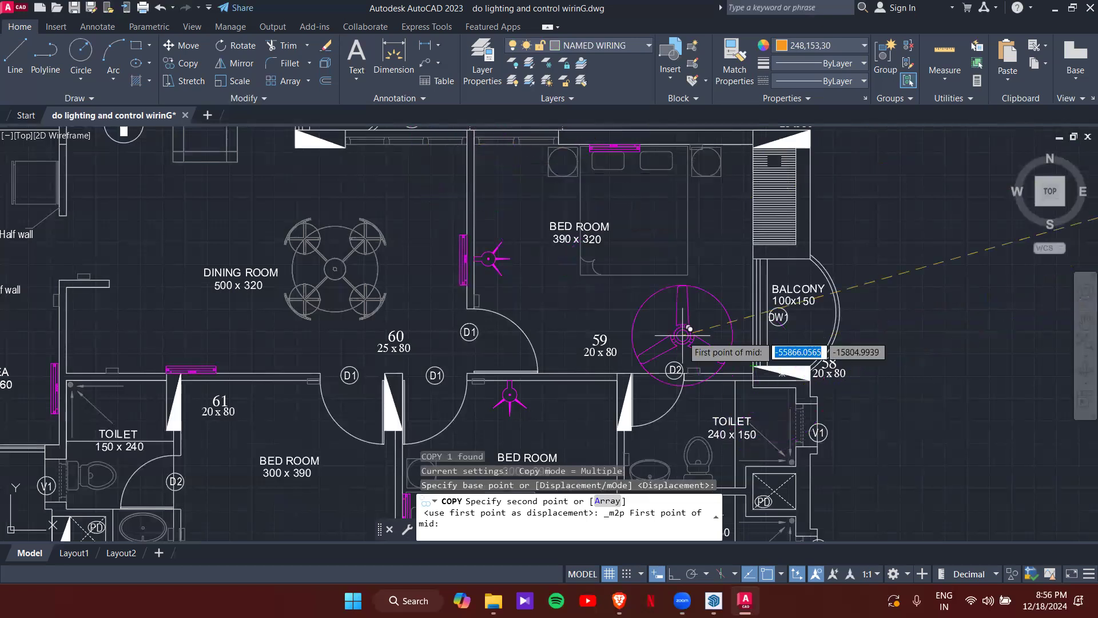
scroll(751, 369, up, 4)
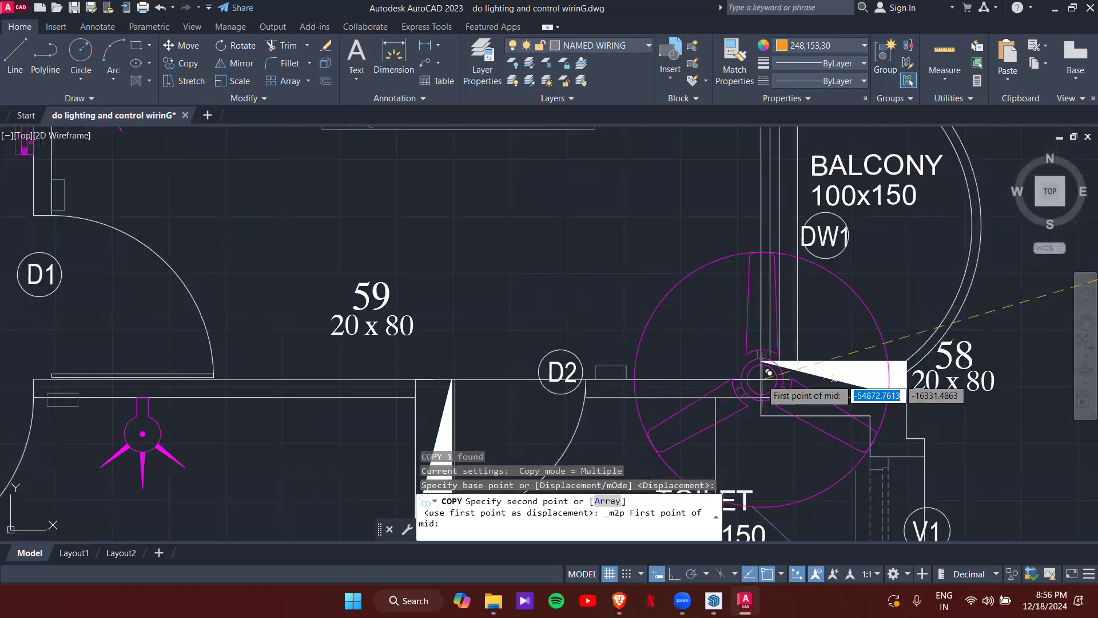
click(768, 373)
scroll(703, 307, down, 5)
scroll(595, 286, up, 6)
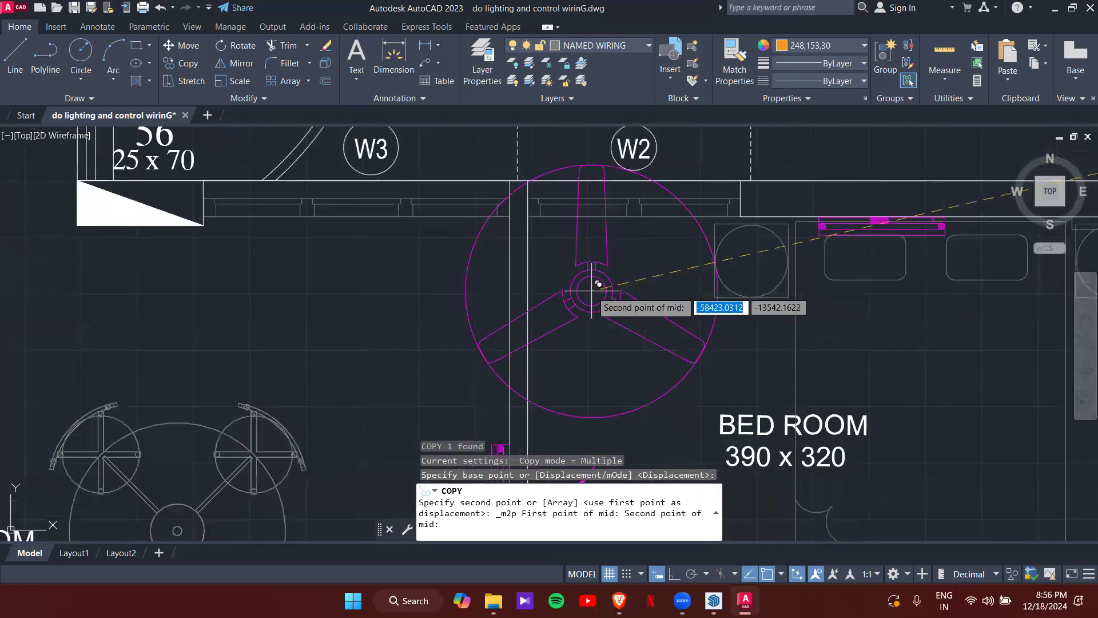
click(526, 205)
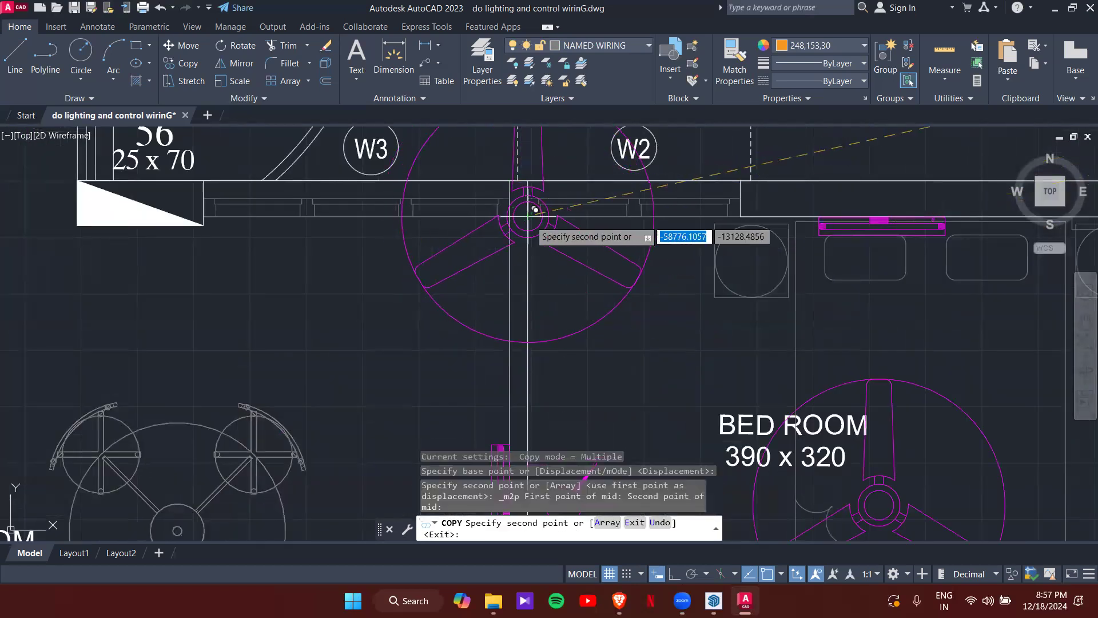
scroll(710, 290, down, 4)
- Place a second fan midway between opposite corners of the drawing room
middle_drag(704, 295, 649, 237)
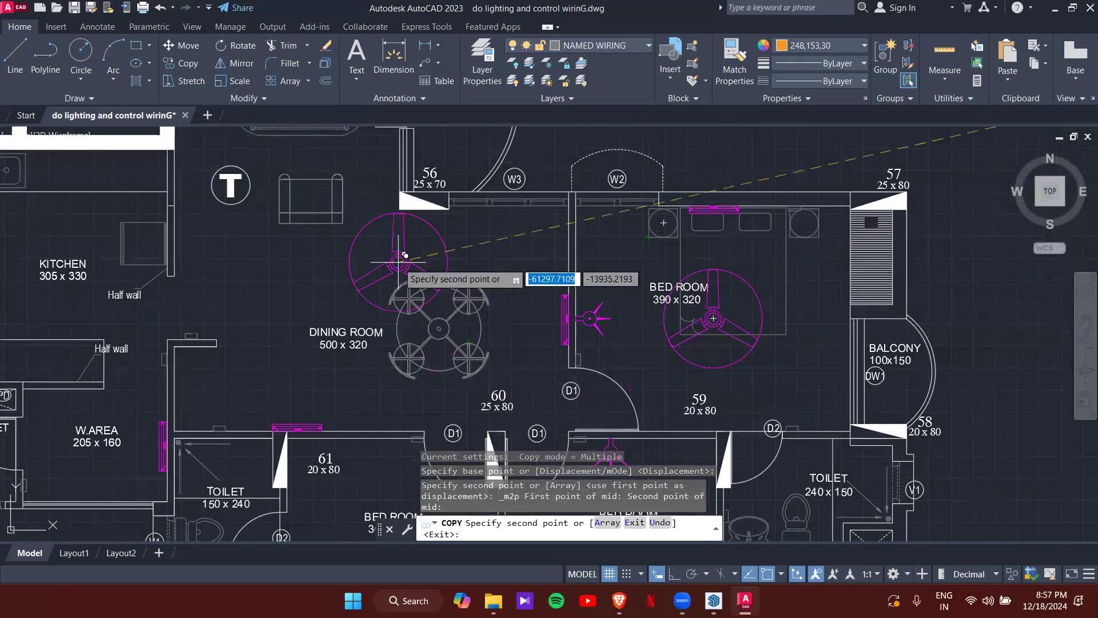
middle_drag(367, 245, 505, 349)
mouse_move(362, 208)
middle_down()
mouse_move(509, 273)
mouse_move(510, 318)
middle_up()
middle_drag(594, 266, 602, 248)
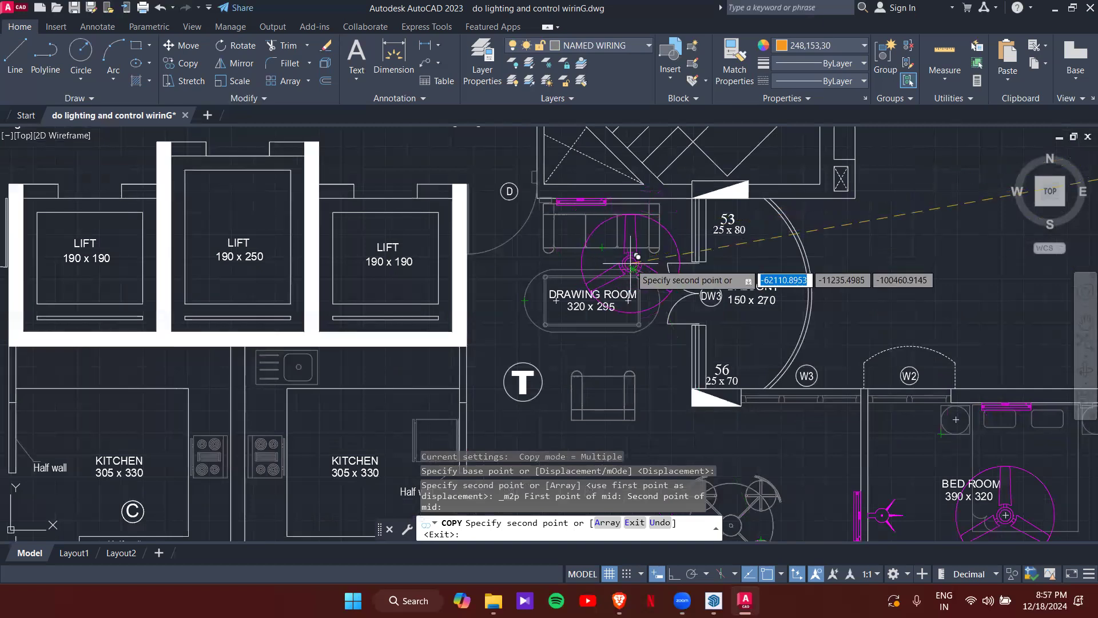
shift+right_click(598, 260)
click(632, 253)
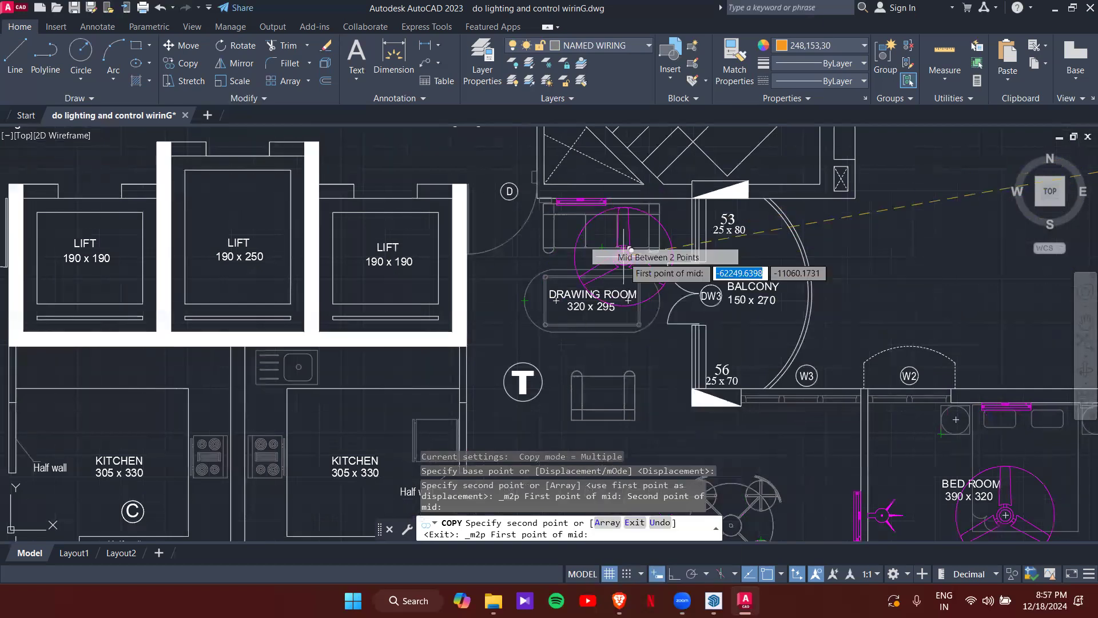
middle_drag(633, 352, 659, 263)
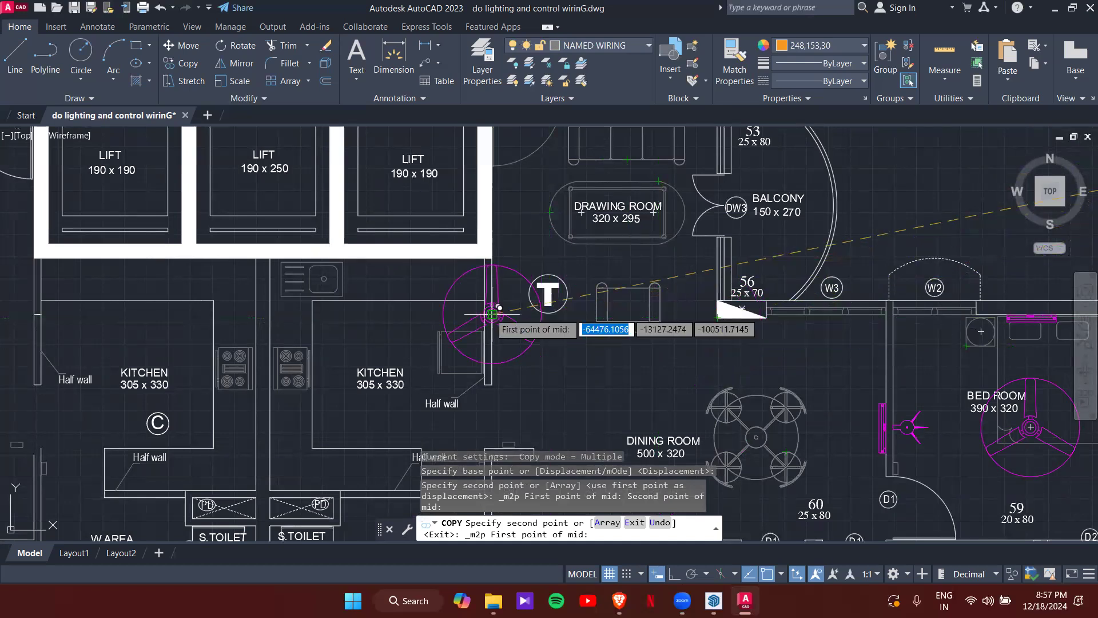
click(492, 314)
middle_drag(593, 213, 517, 372)
scroll(598, 273, up, 4)
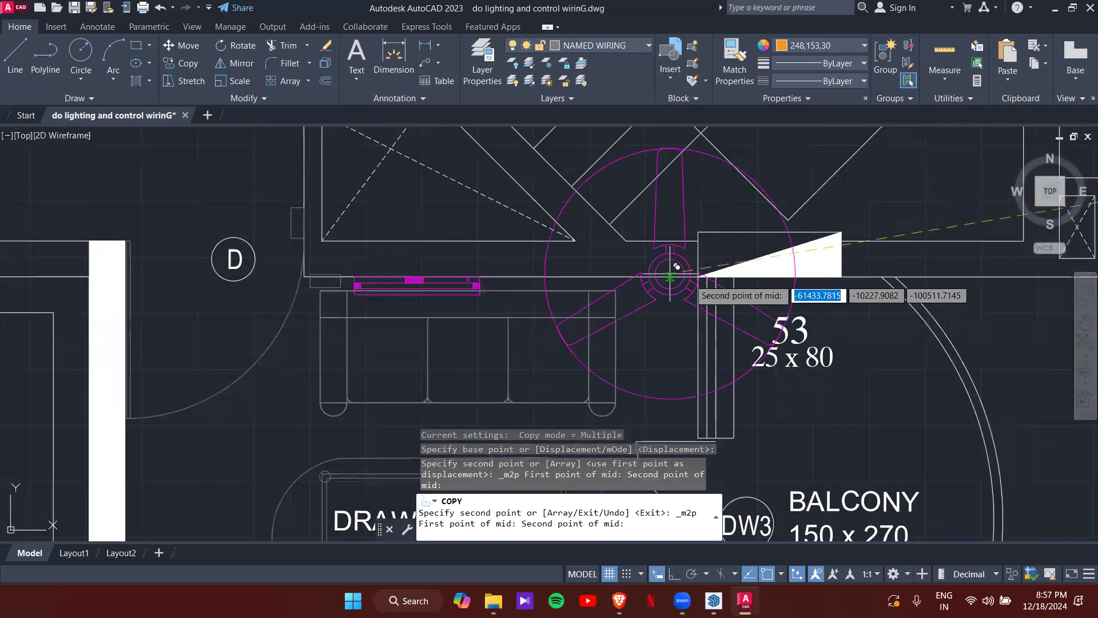
click(672, 274)
scroll(644, 352, down, 5)
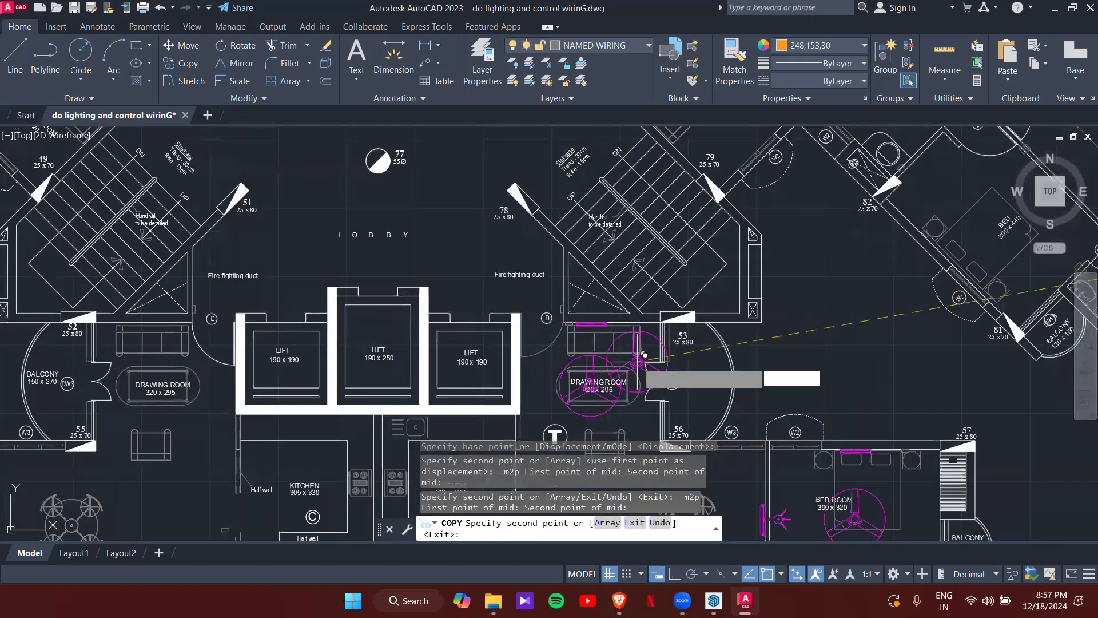
- Pan toward the dining room and end the ceiling fan copying
middle_drag(644, 354, 624, 291)
middle_drag(717, 503, 612, 365)
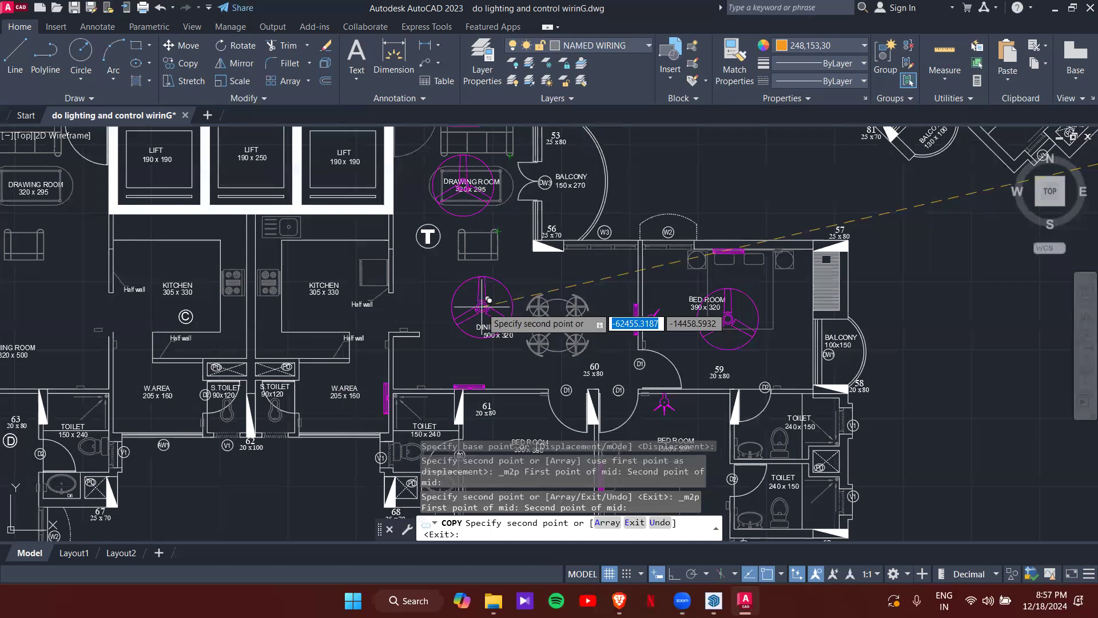
scroll(488, 299, up, 2)
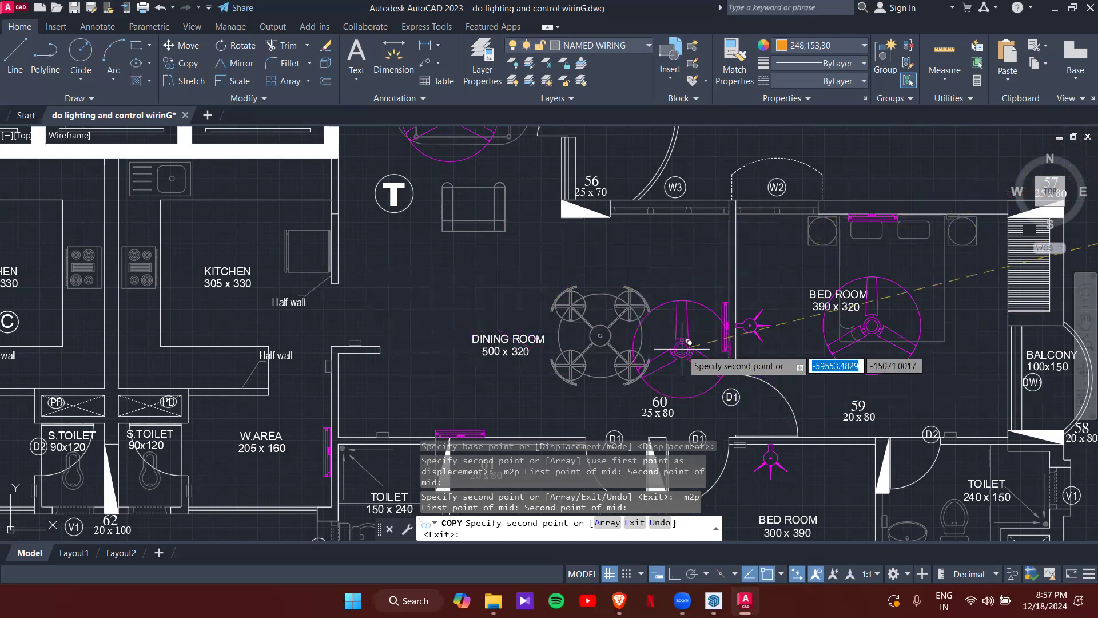
key(Escape)
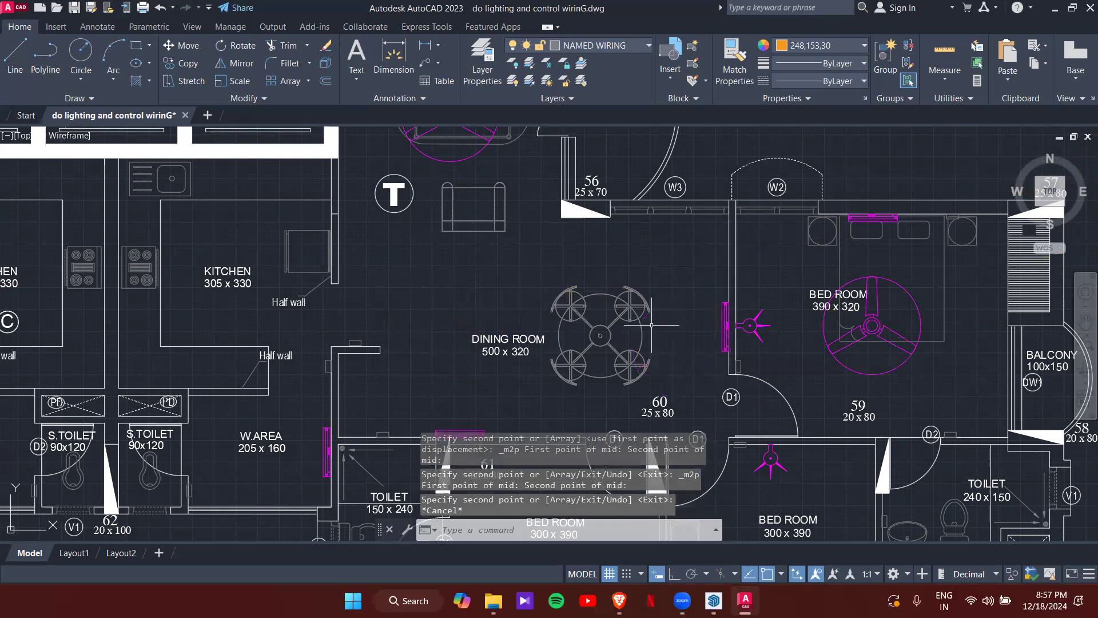
- Select the top ceiling fan in the legend and copy it from its centre point
scroll(658, 326, down, 7)
middle_drag(794, 304, 328, 332)
scroll(549, 278, down, 4)
middle_drag(817, 266, 628, 288)
scroll(628, 288, up, 2)
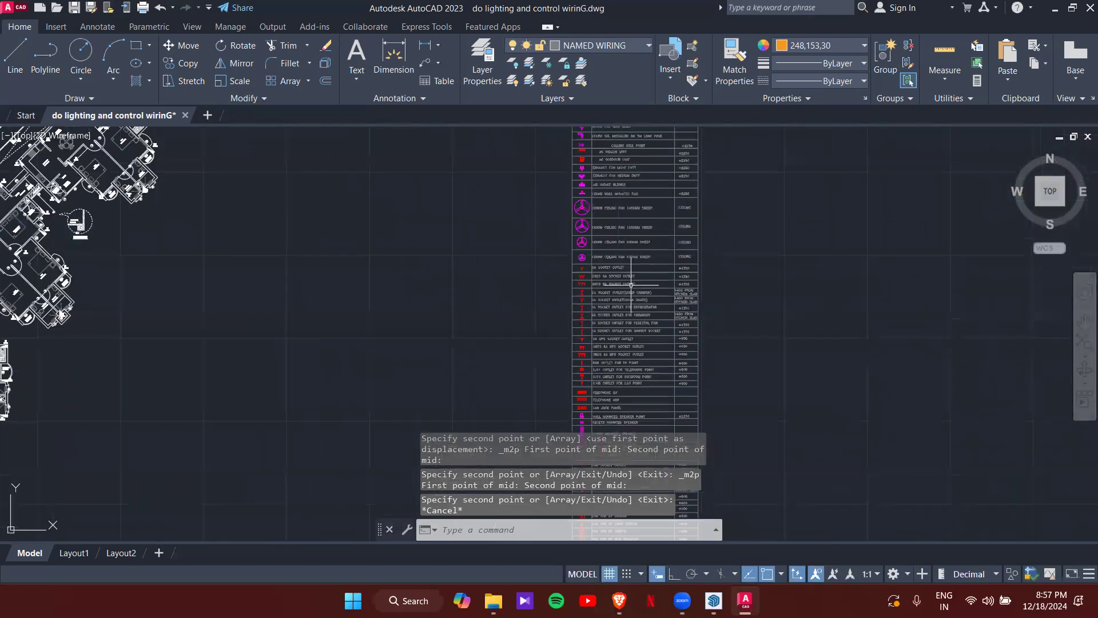
scroll(595, 228, up, 2)
scroll(567, 231, up, 3)
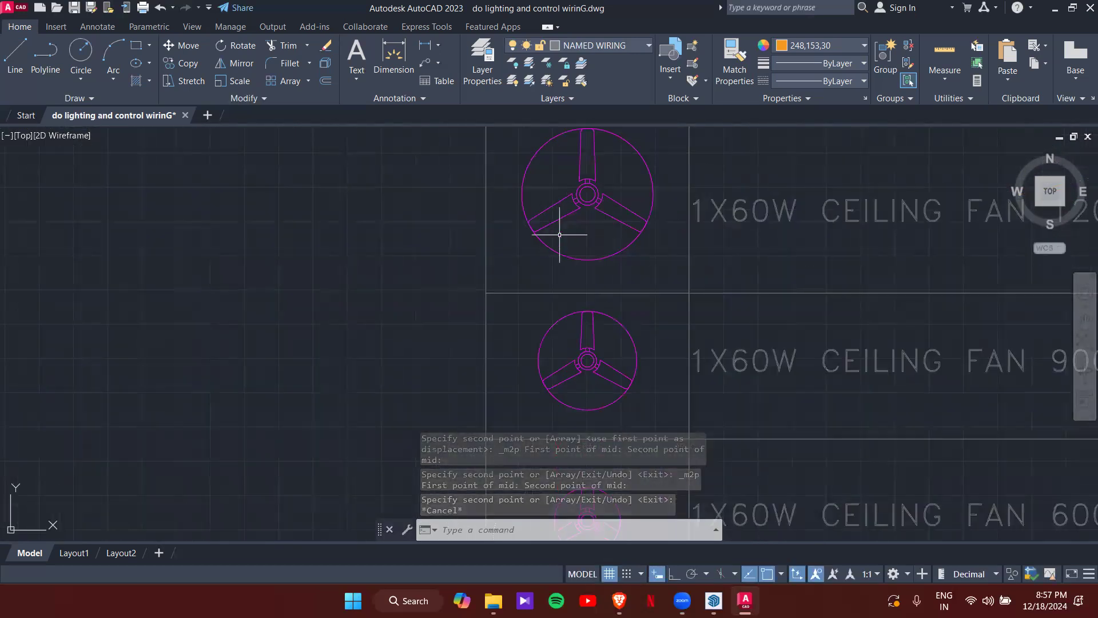
click(558, 255)
text(co)
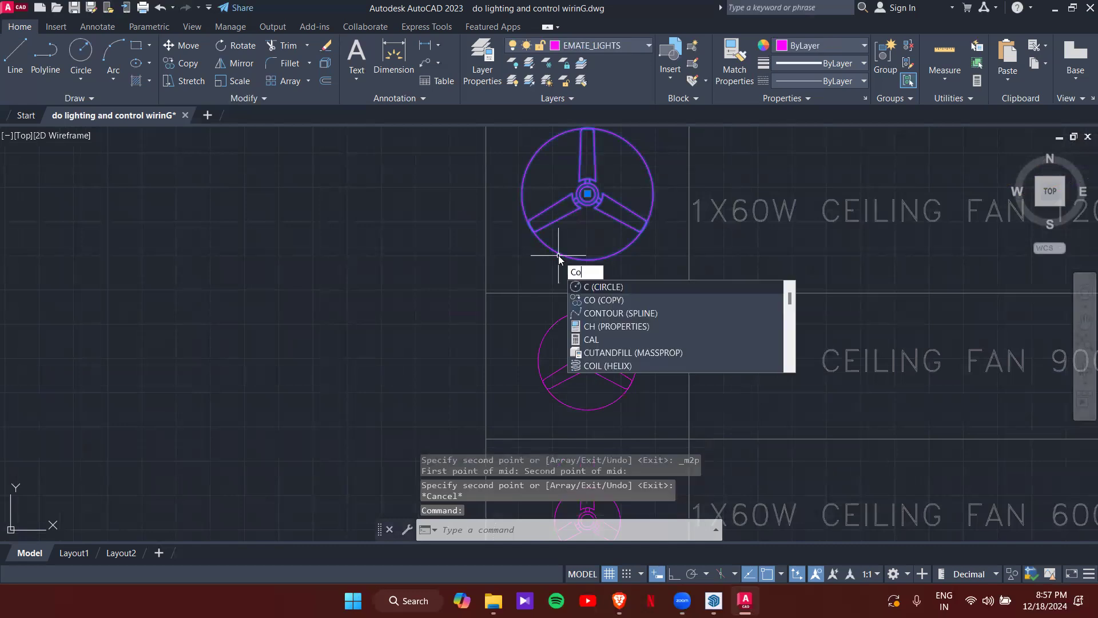
key(Return)
click(587, 193)
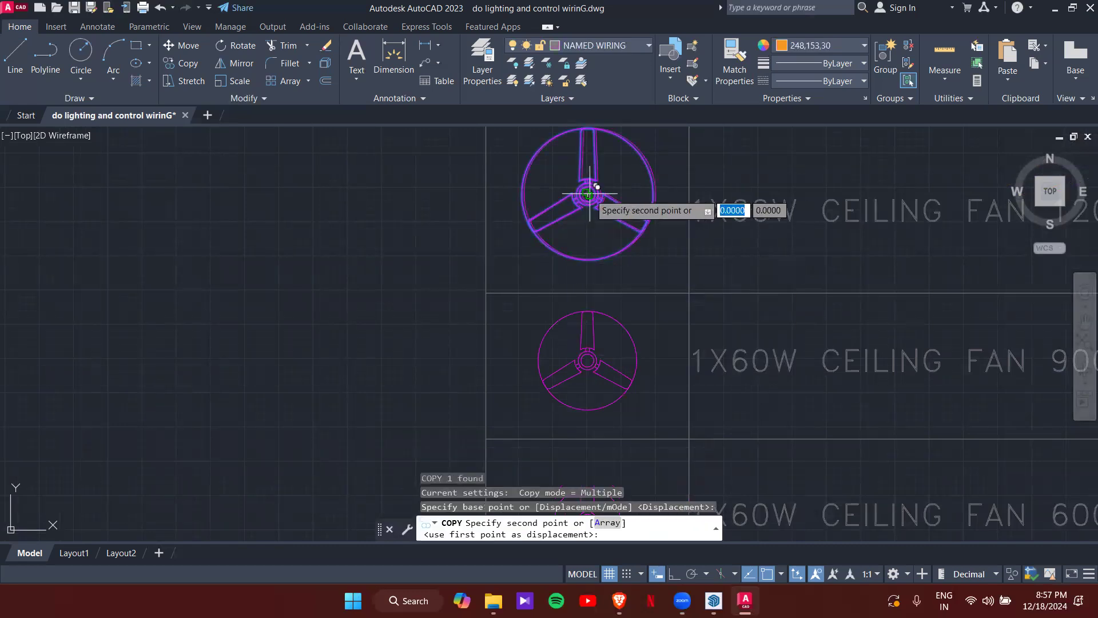
- Place the fan copy just above the 390 x 320 bedroom's top wall, then end copying
scroll(404, 307, down, 8)
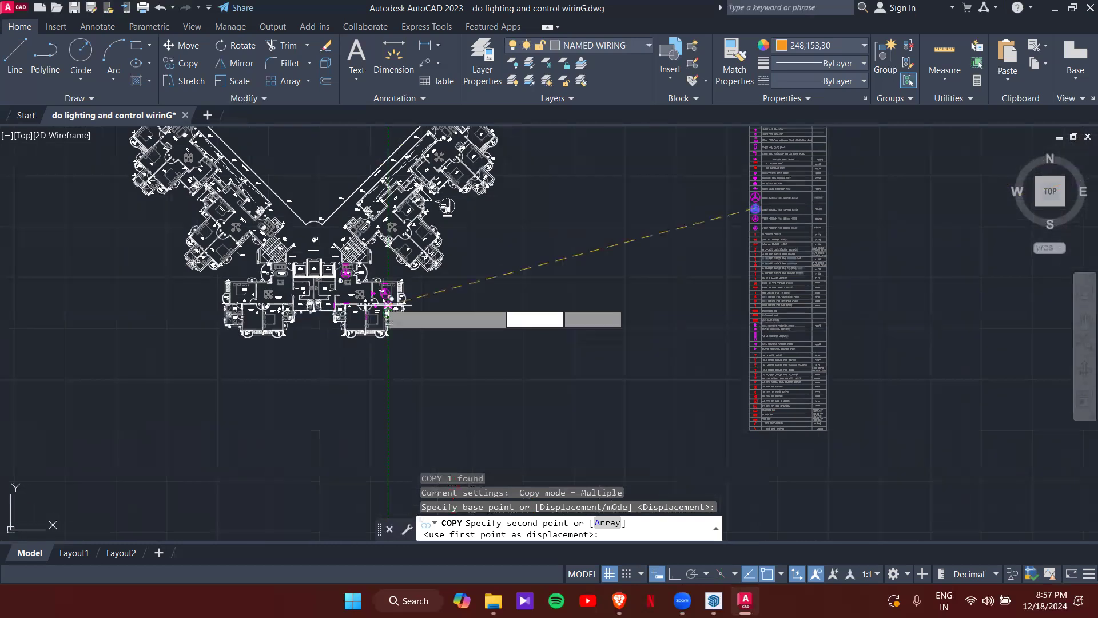
scroll(369, 283, up, 6)
middle_drag(356, 263, 496, 272)
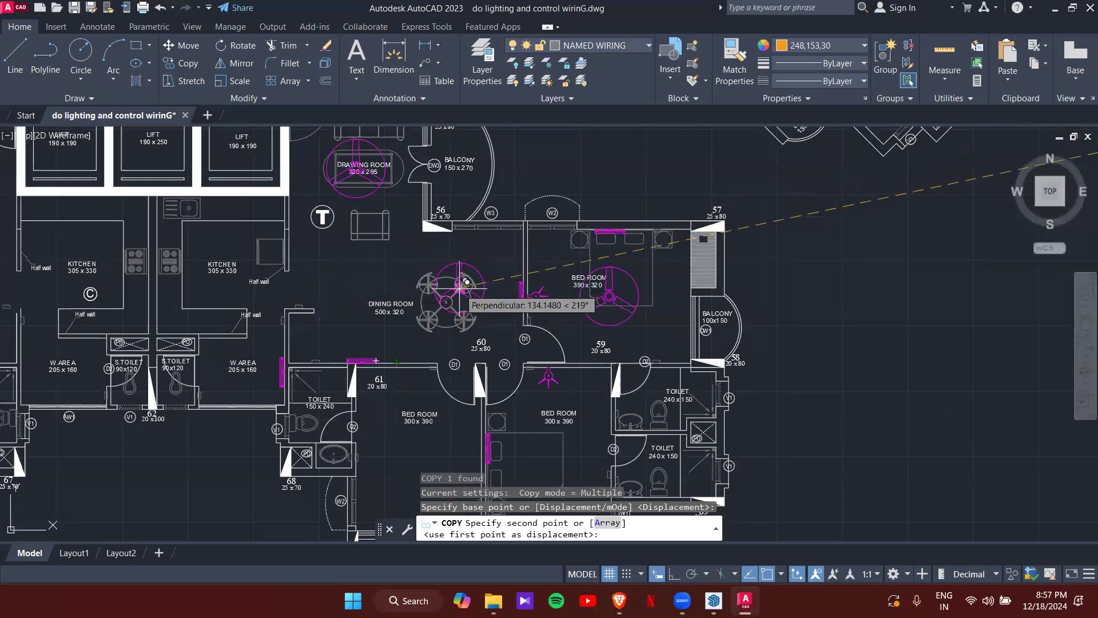
click(601, 173)
key(Escape)
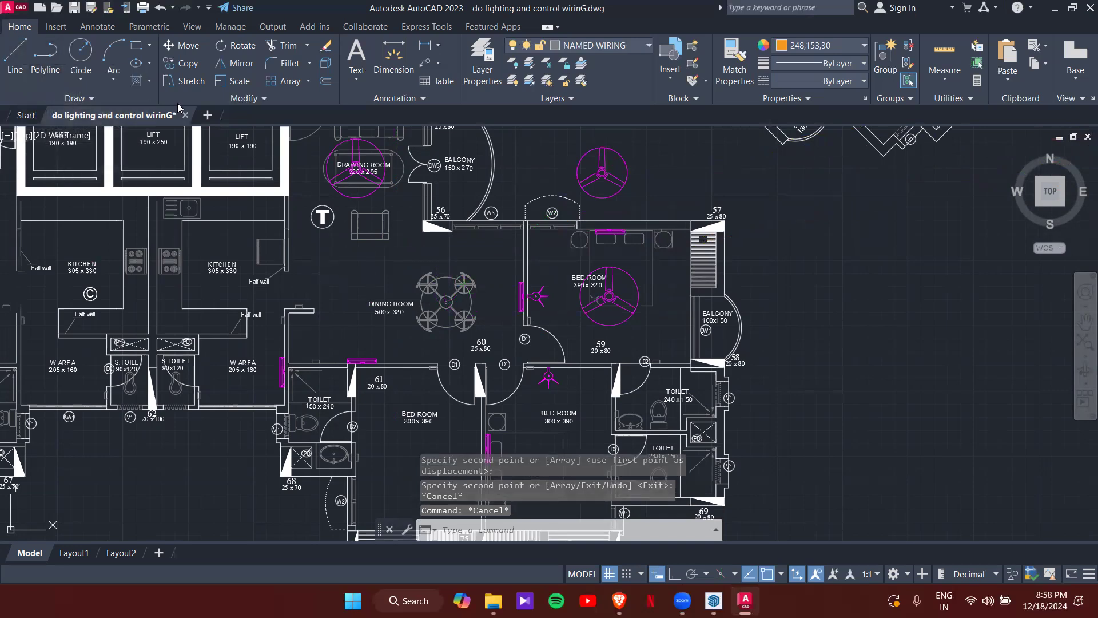
- Start a line midway between two points on the dining room's lower wall
click(15, 58)
scroll(443, 352, up, 2)
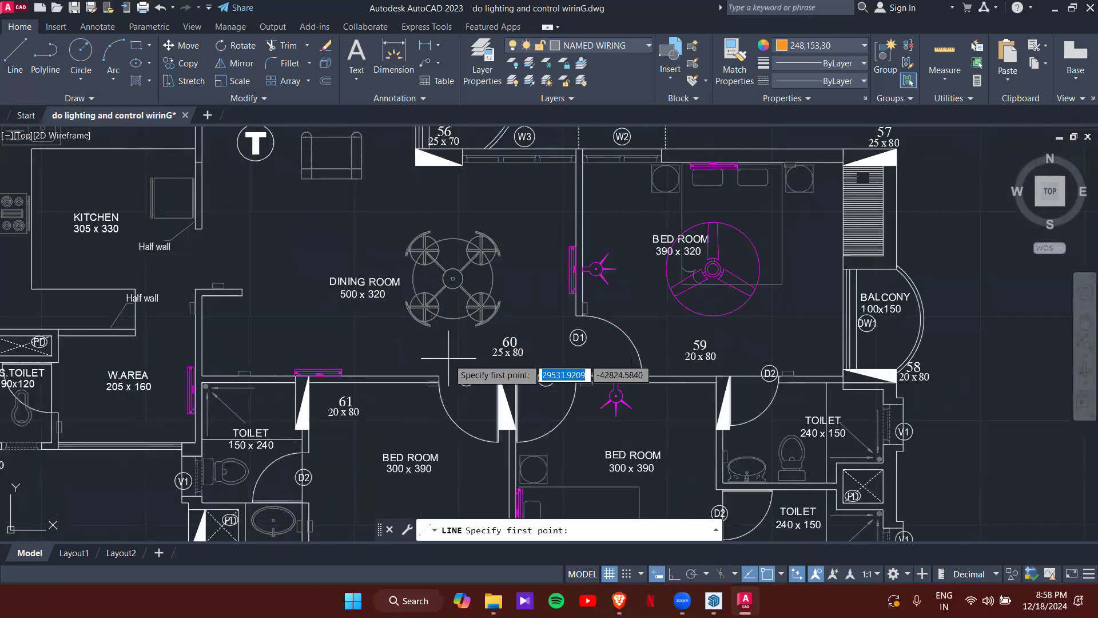
shift+right_click(449, 357)
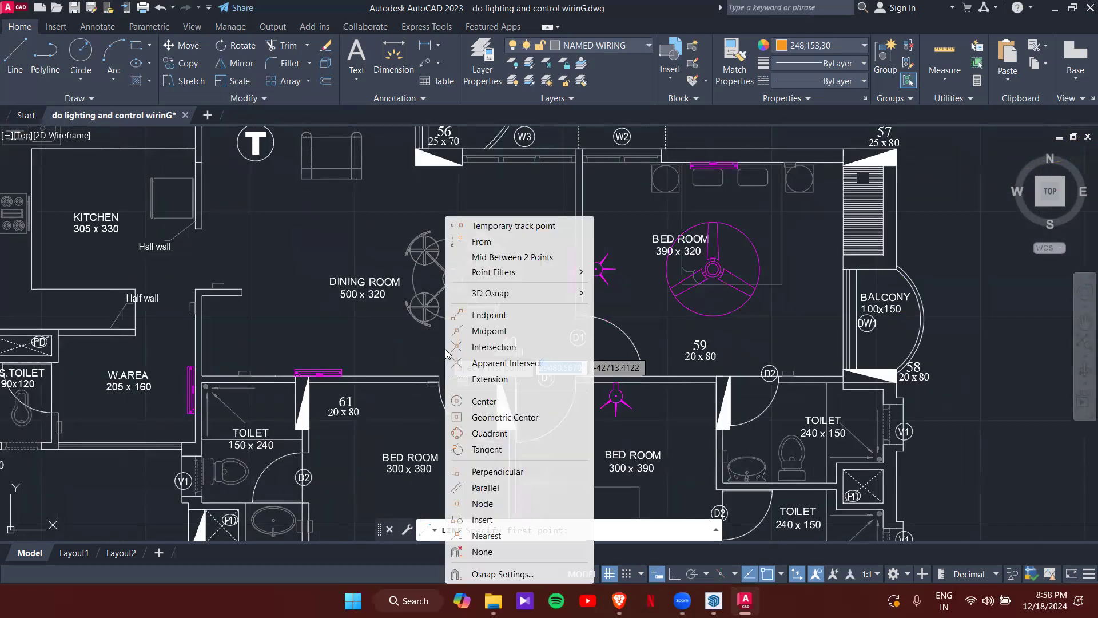
click(471, 259)
click(217, 376)
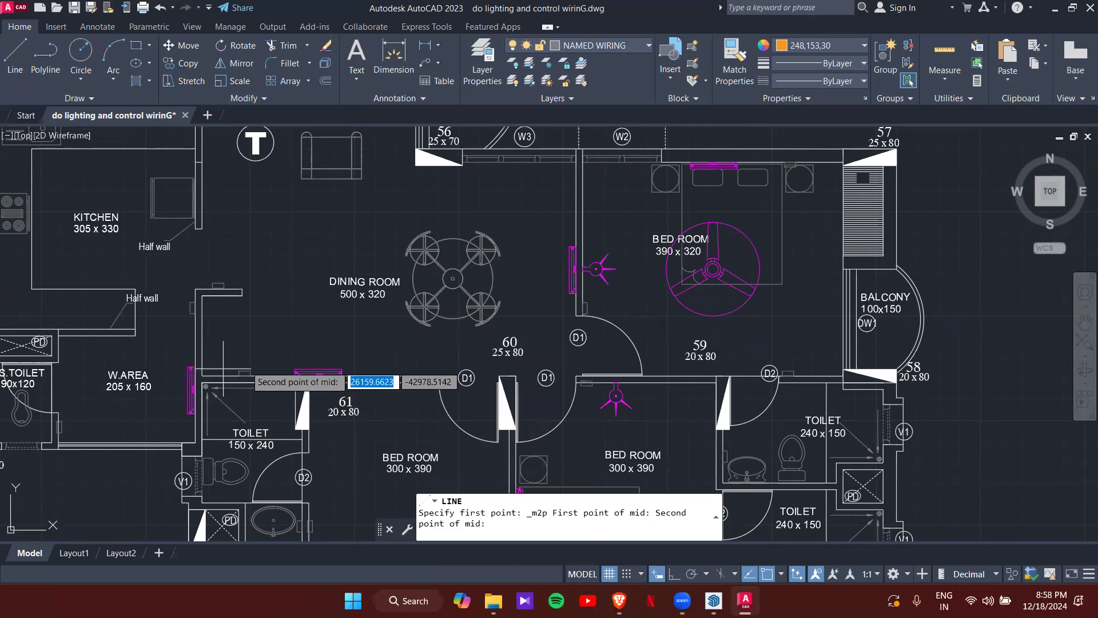
click(576, 376)
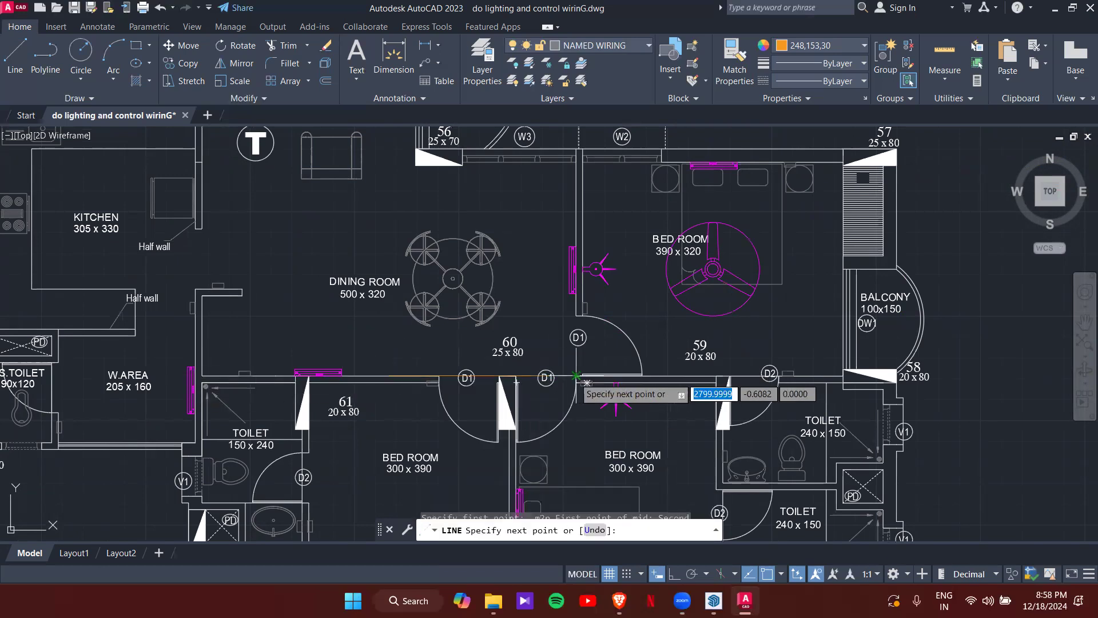
- Run the line straight up with Ortho on, then start a new line at the wall triangle's corner
middle_drag(384, 195, 408, 275)
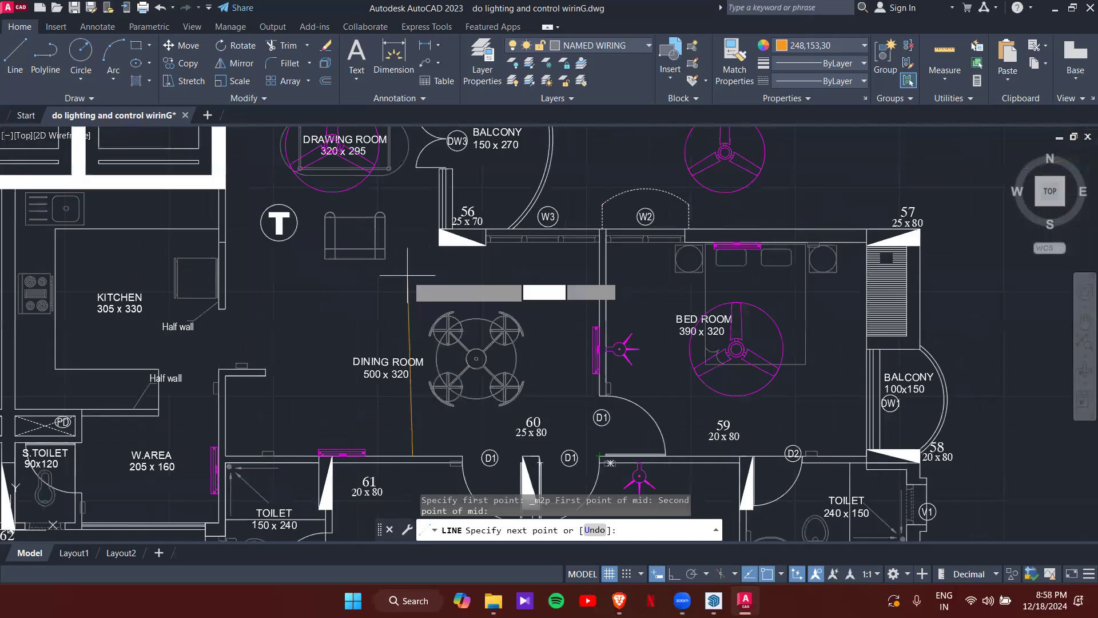
key(F8)
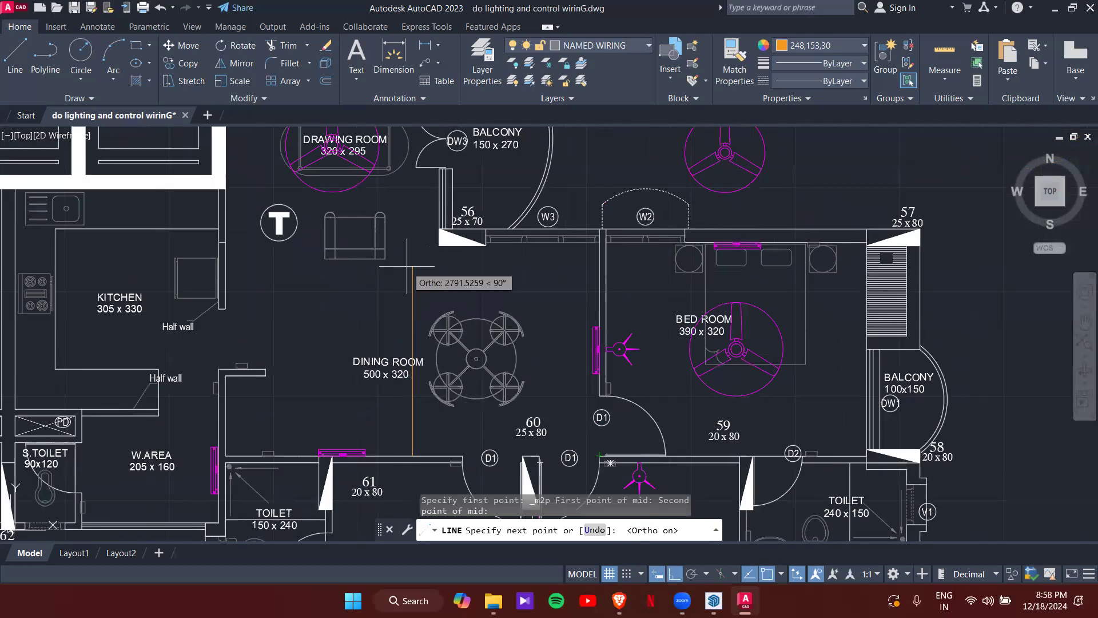
scroll(415, 249, up, 5)
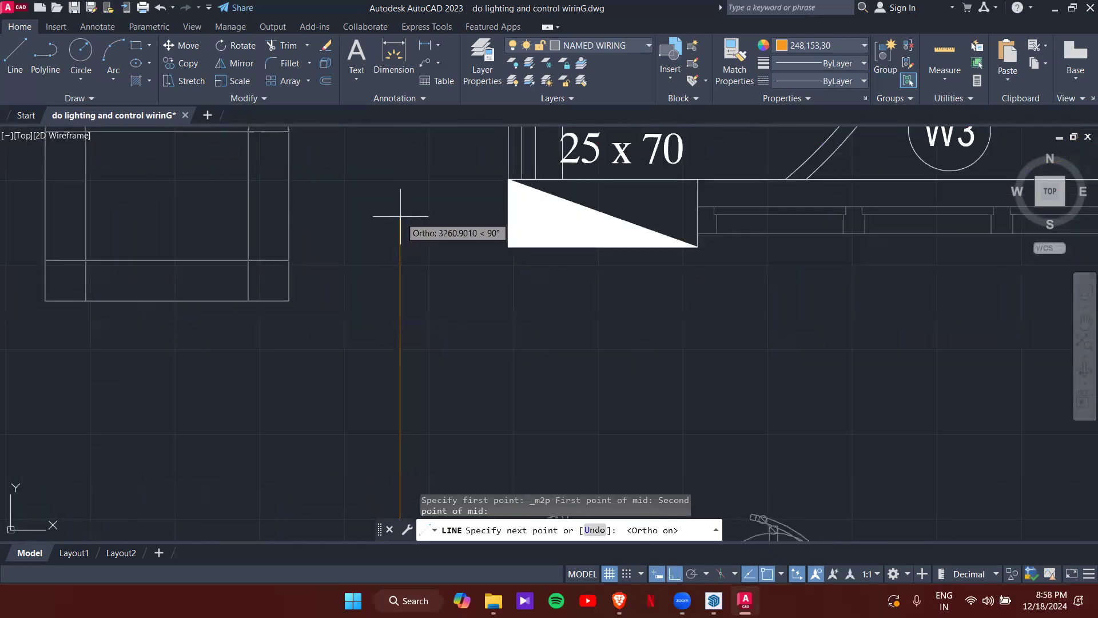
key(Escape)
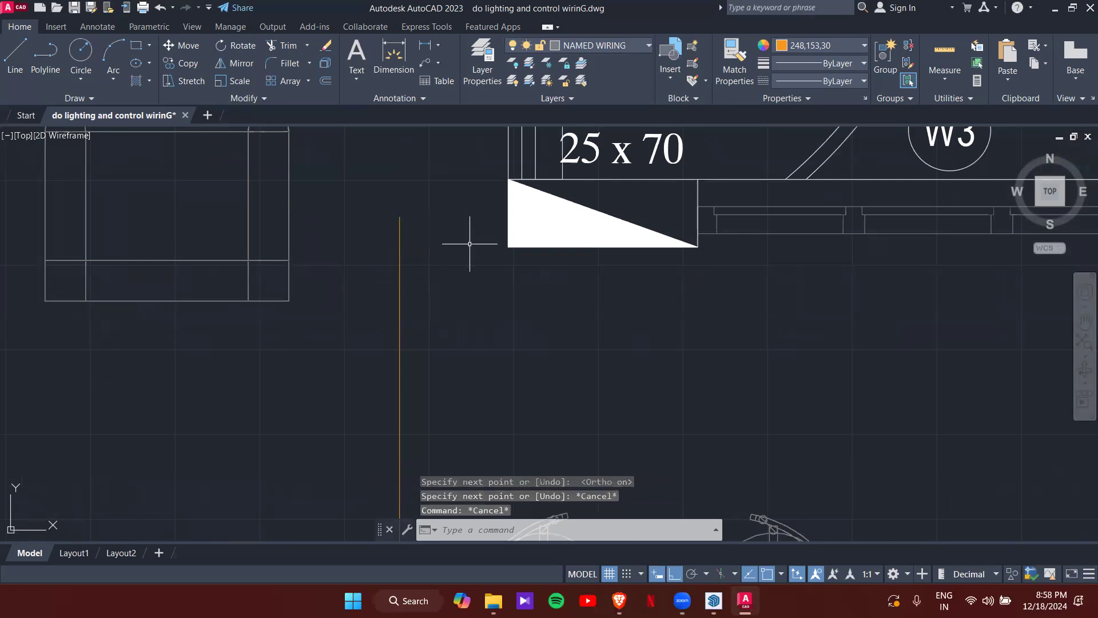
key(space)
click(508, 247)
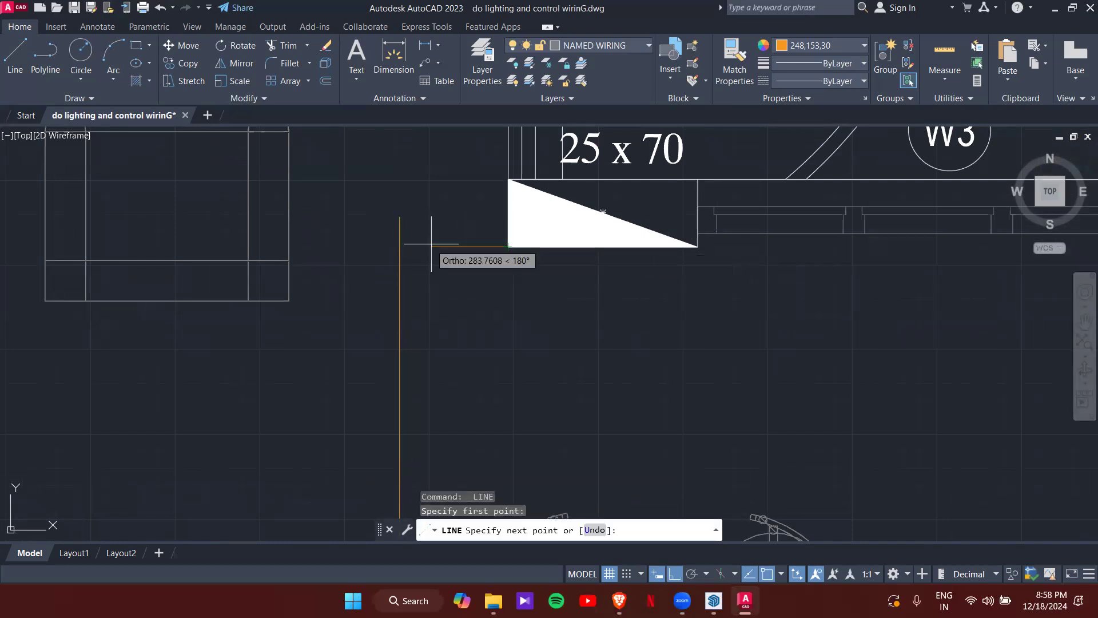
- End the short horizontal line on the guide line and start moving the fan from its centre
click(399, 245)
key(Escape)
scroll(442, 280, down, 7)
scroll(442, 281, down, 3)
scroll(443, 283, up, 3)
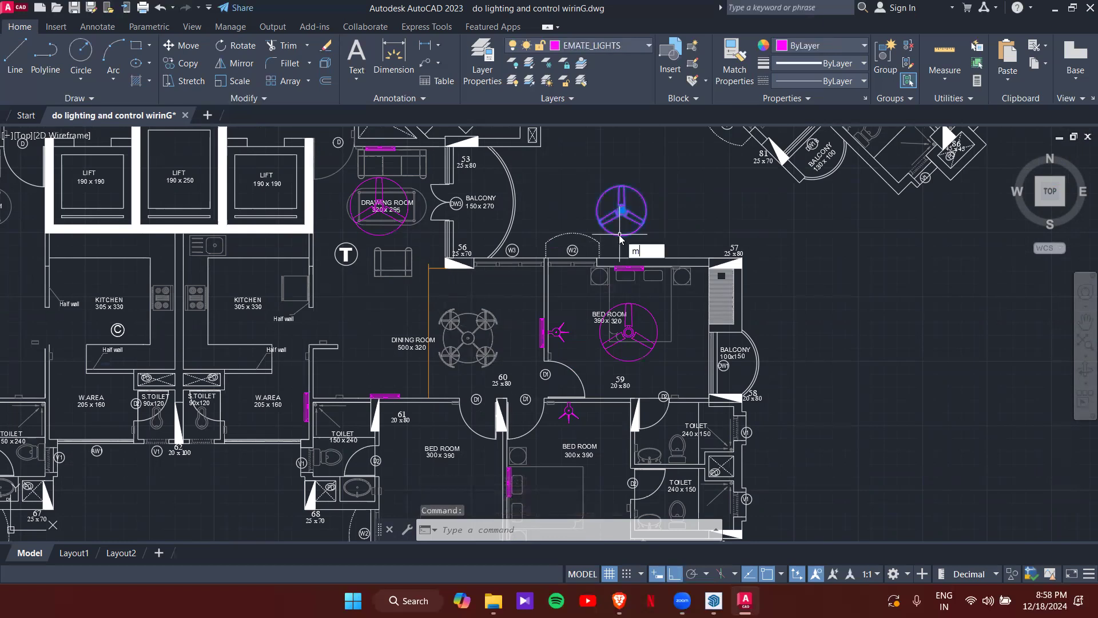
key(Return)
scroll(615, 212, up, 4)
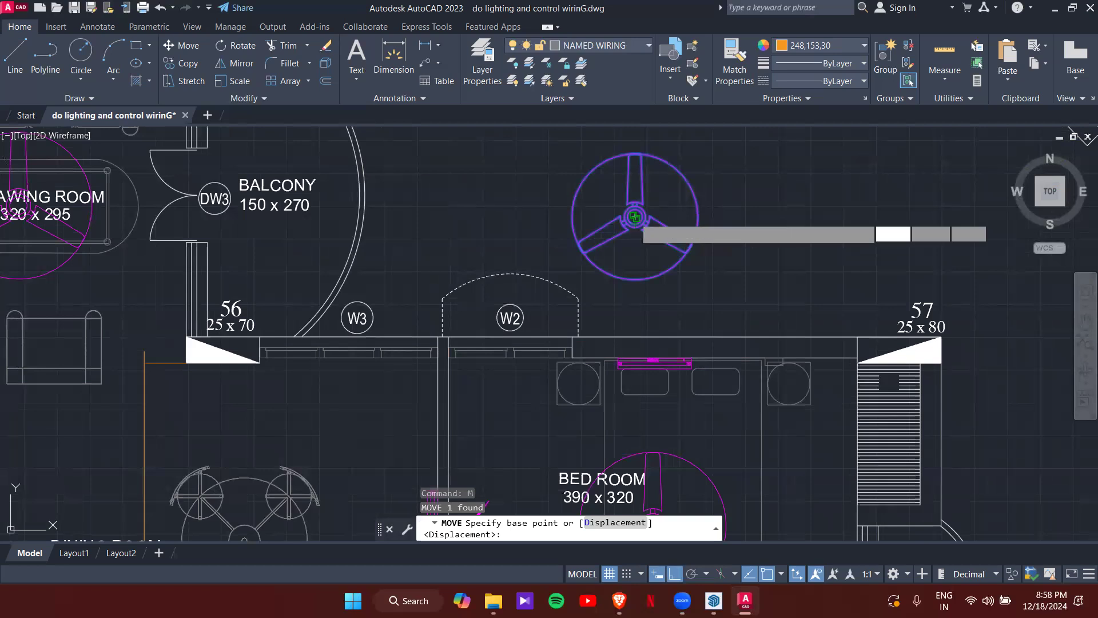
click(635, 216)
- Drop the fan midway along the dining room guide line, then reselect it
scroll(439, 327, down, 4)
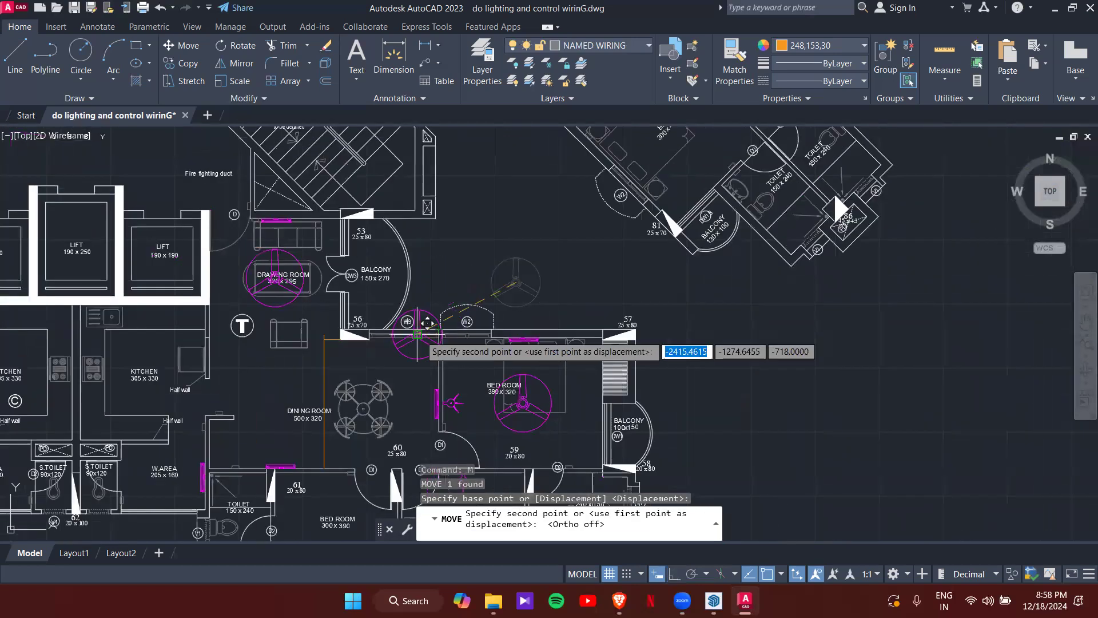
shift+right_click(362, 378)
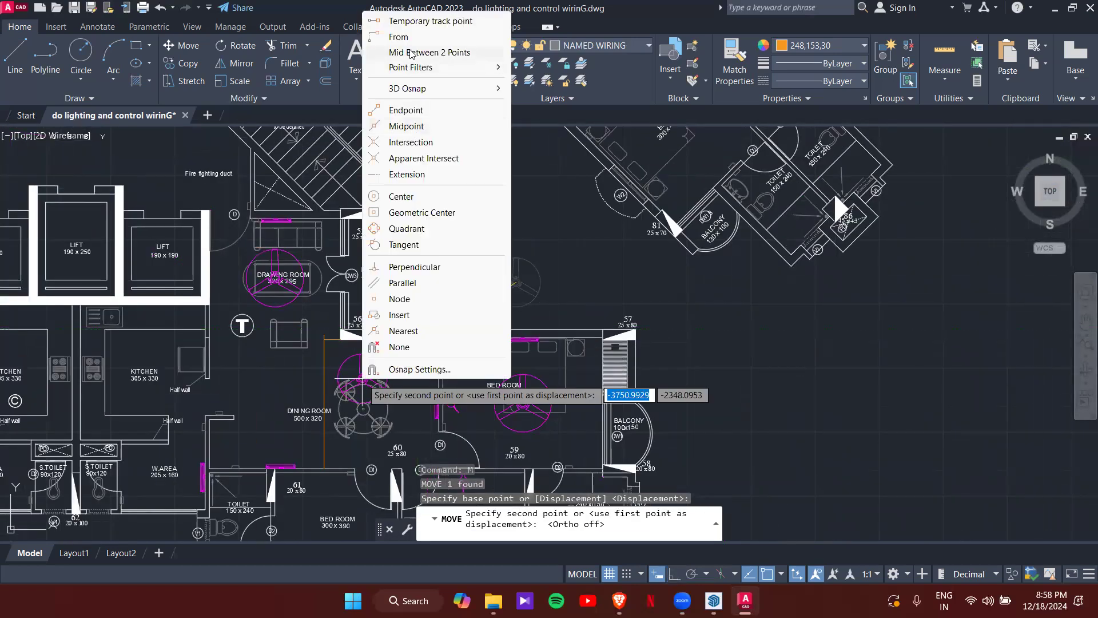
click(411, 53)
scroll(389, 263, up, 4)
scroll(403, 241, up, 6)
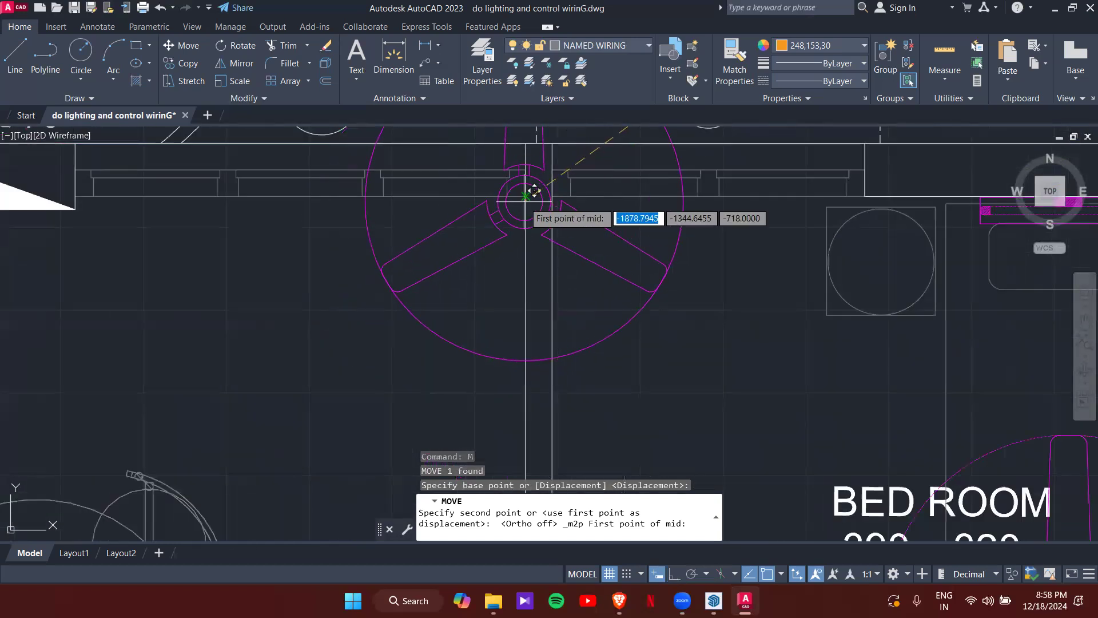
click(533, 191)
scroll(527, 189, down, 5)
scroll(385, 326, up, 5)
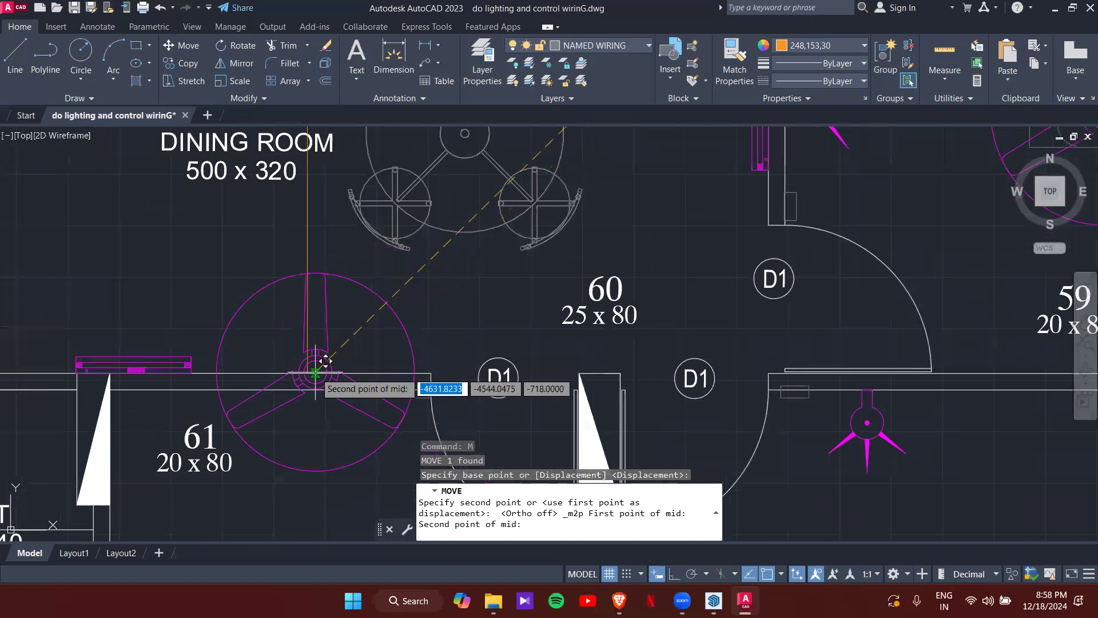
click(324, 363)
scroll(349, 343, down, 4)
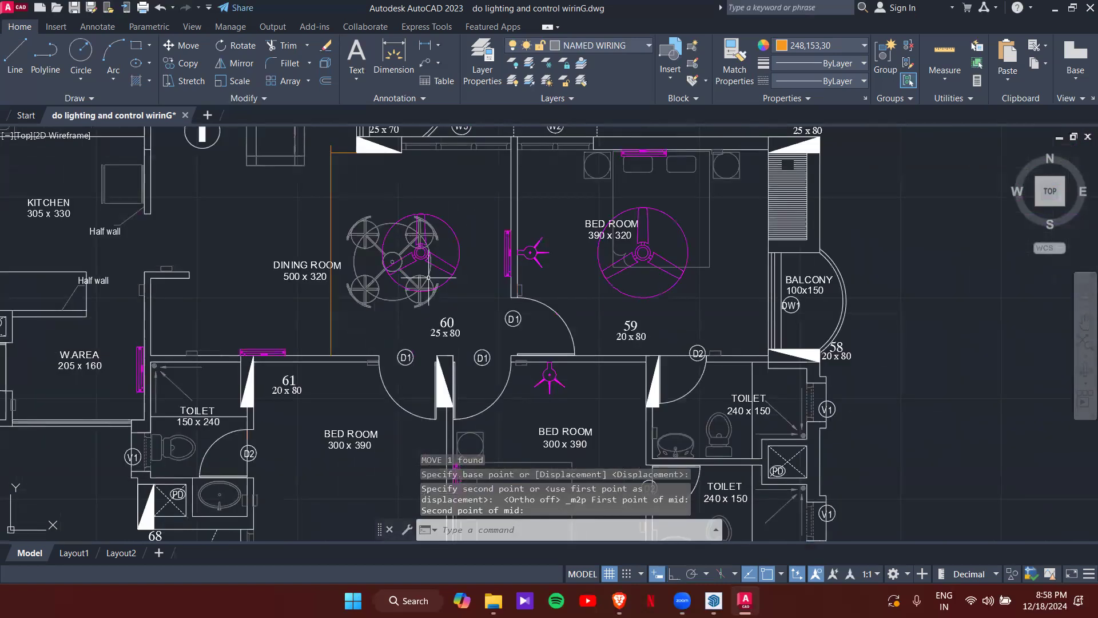
click(454, 274)
- Window-select the dining room fan and start copying it from its centre
text(co)
key(Return)
scroll(454, 275, up, 5)
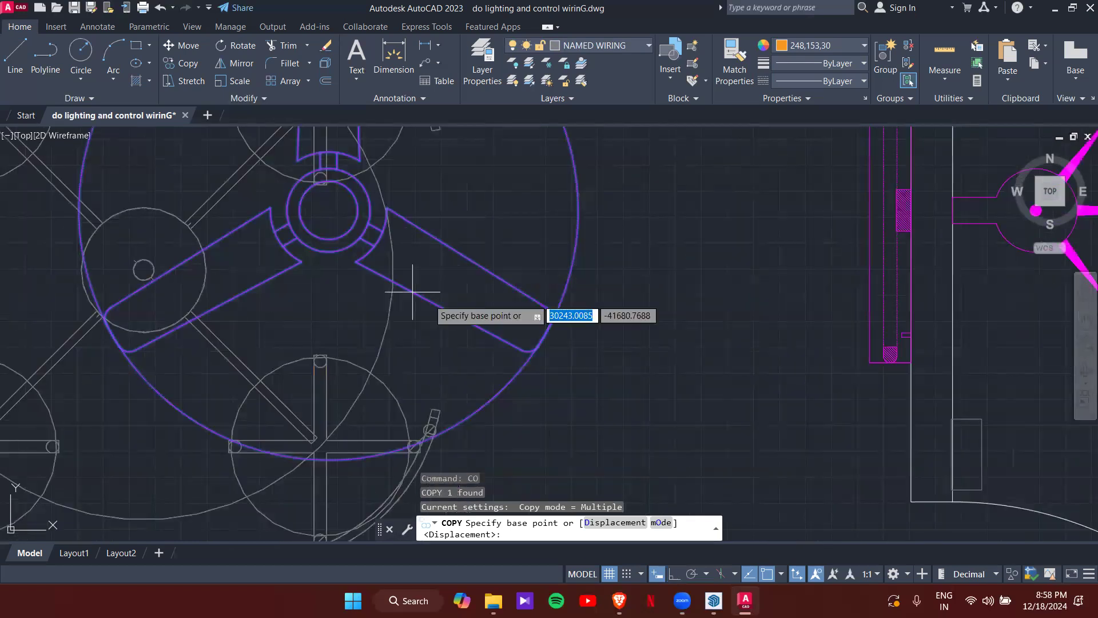
key(Escape)
click(327, 215)
click(329, 253)
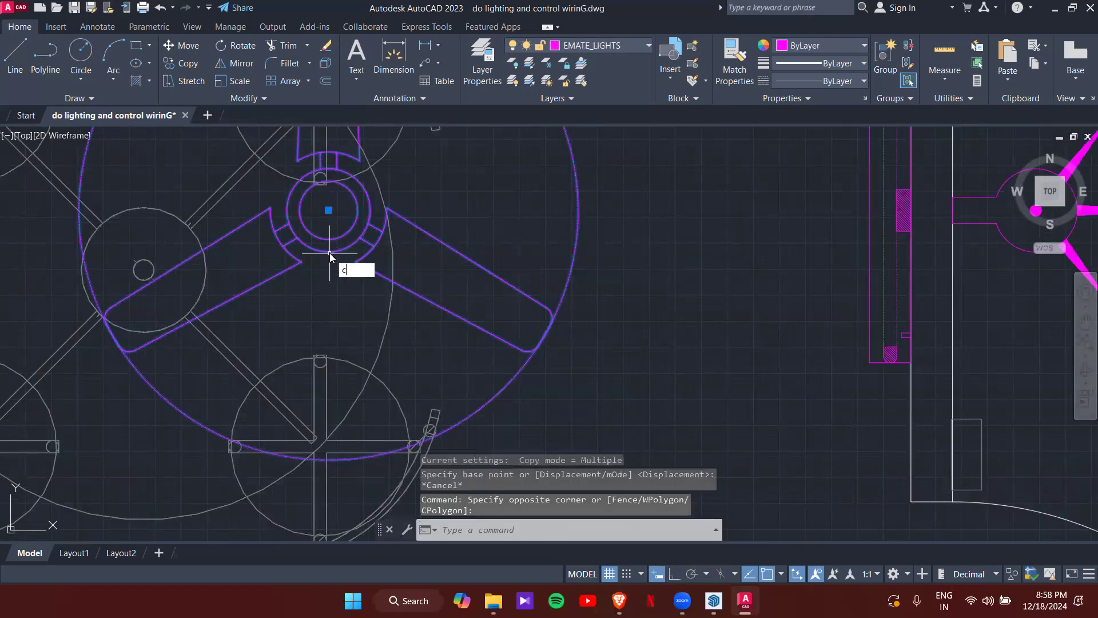
text(co)
key(Return)
click(329, 210)
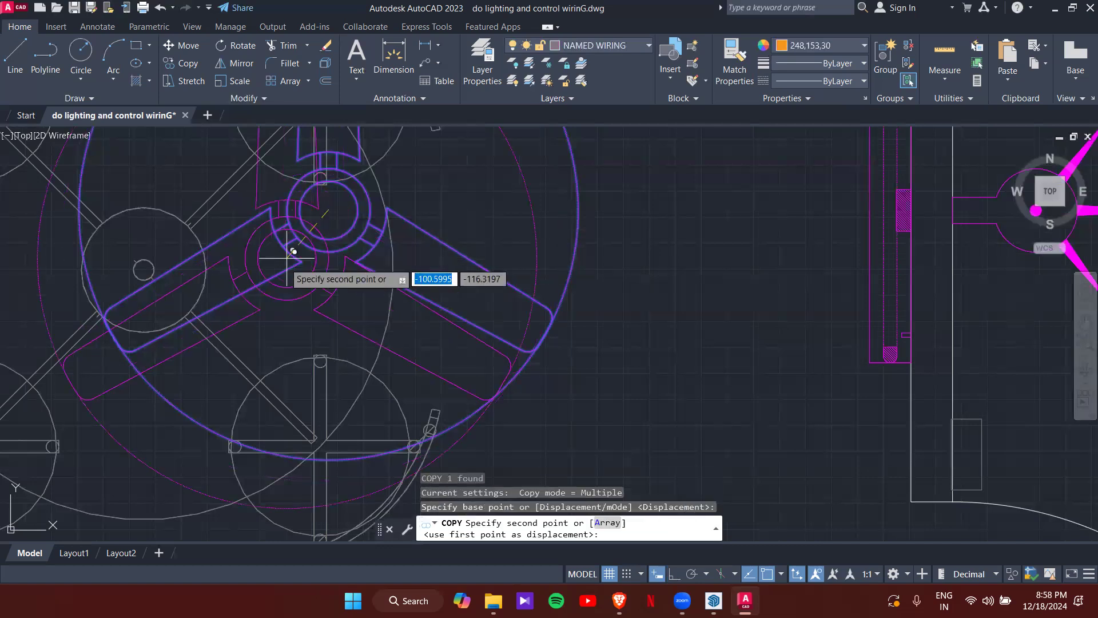
- Place the copy midway between two points in the dining room's left part
scroll(286, 246, down, 5)
scroll(329, 290, up, 2)
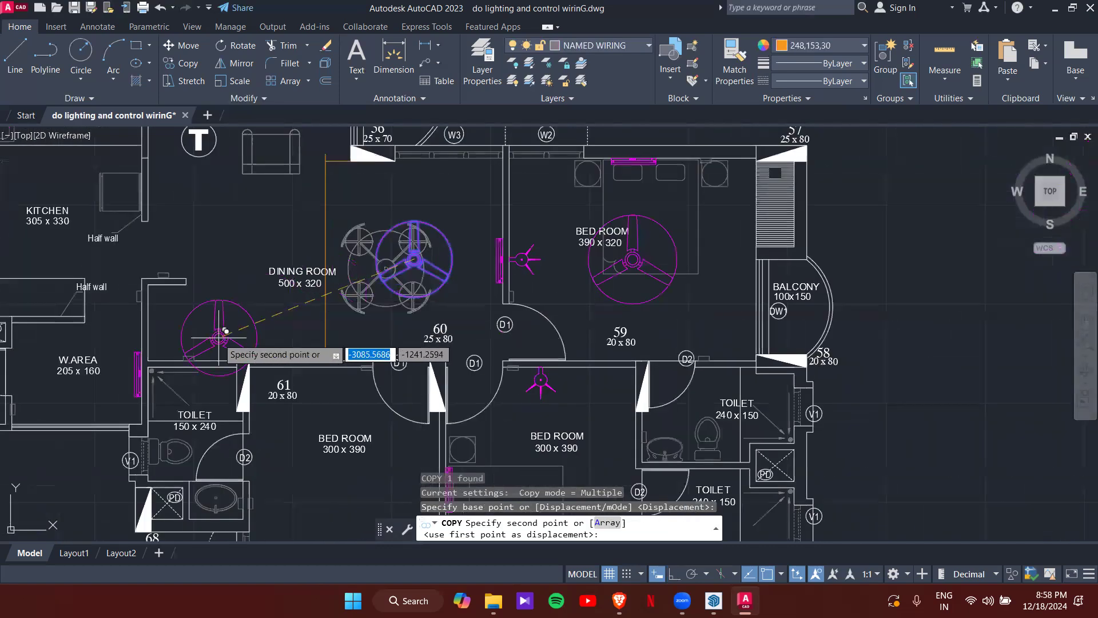
scroll(180, 355, up, 4)
shift+right_click(189, 265)
click(228, 252)
click(114, 353)
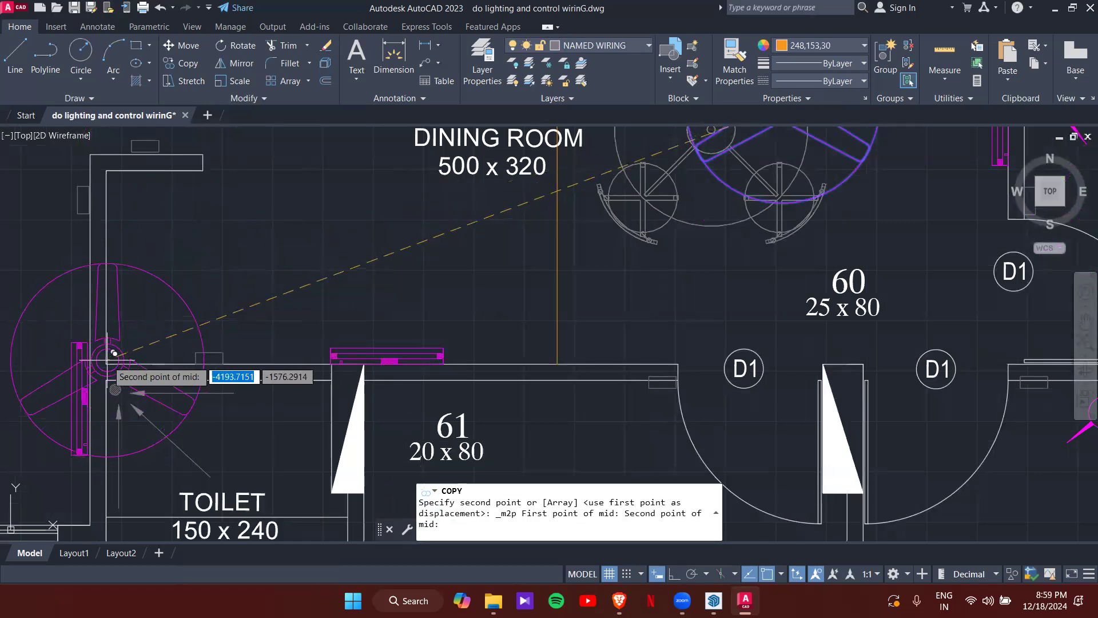
scroll(282, 270, down, 5)
scroll(252, 275, up, 3)
scroll(246, 282, up, 3)
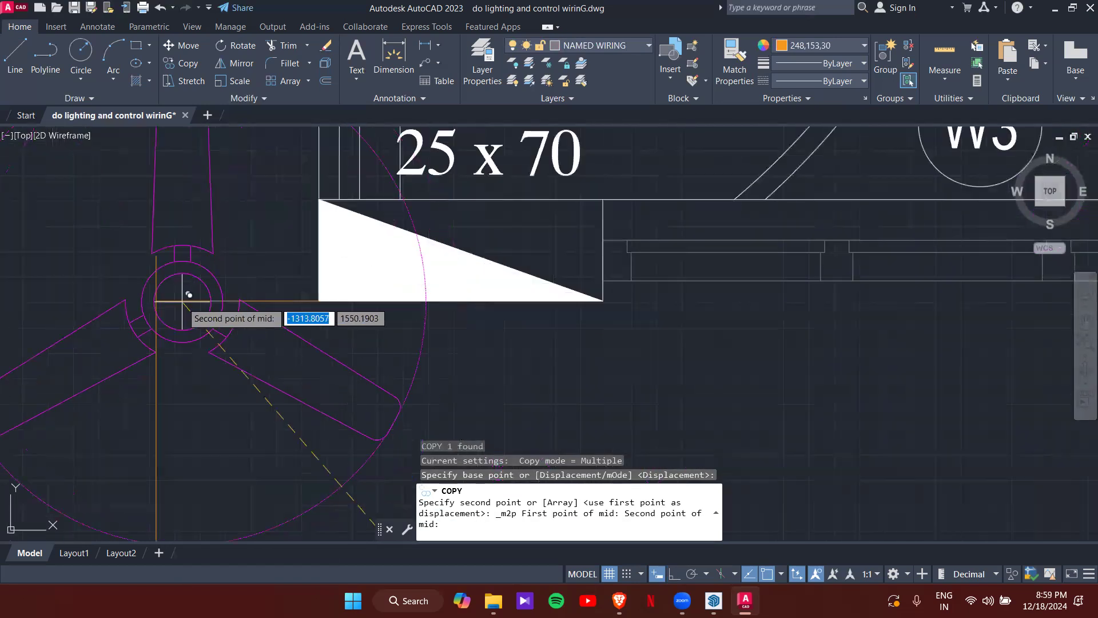
click(184, 292)
scroll(227, 328, down, 6)
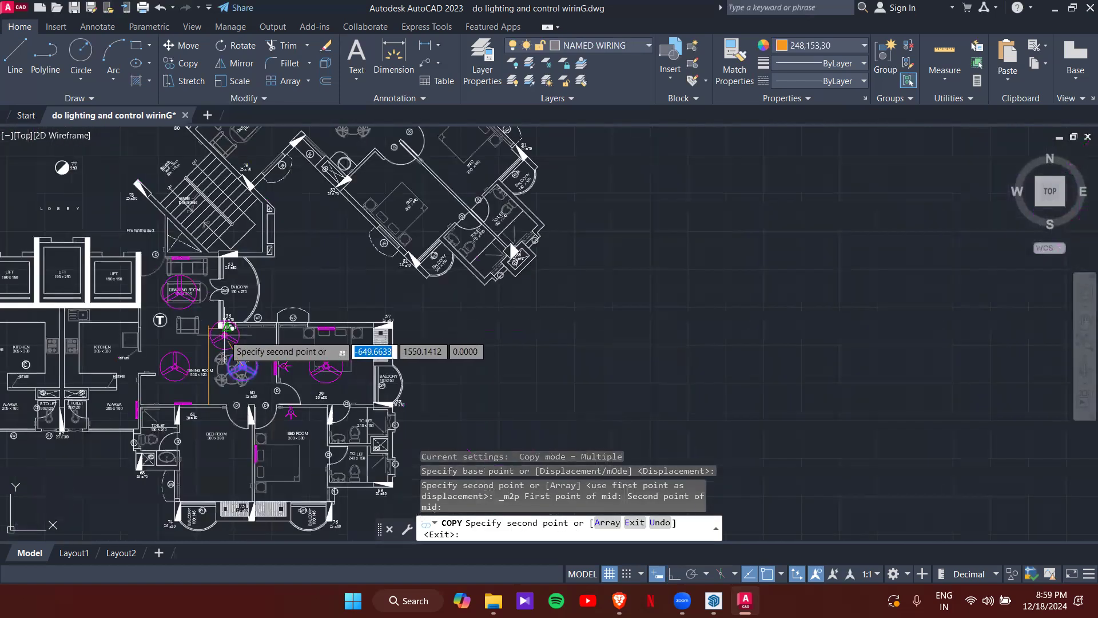
key(Escape)
- Window-select the vertical guide line
scroll(227, 326, up, 4)
click(227, 323)
click(190, 280)
mouse_move(219, 304)
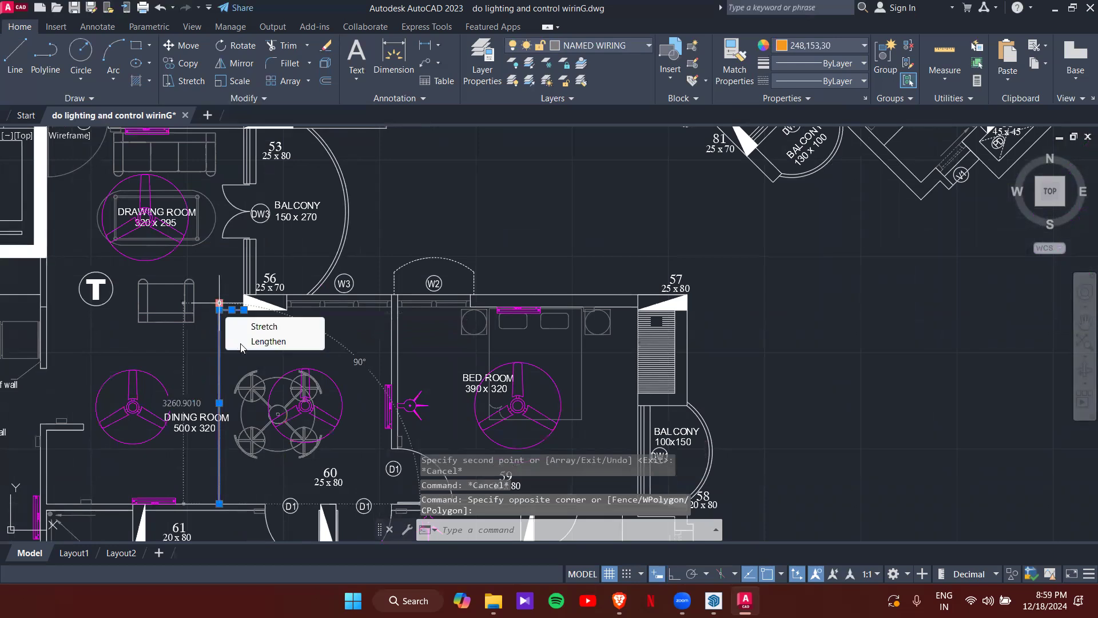
key(Delete)
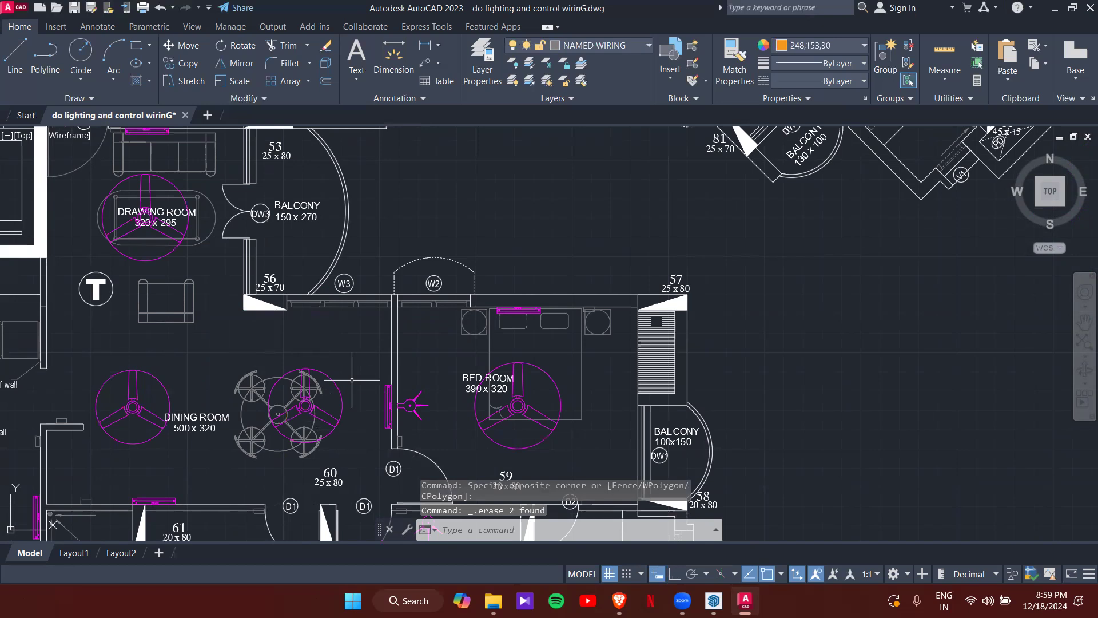
scroll(352, 379, down, 2)
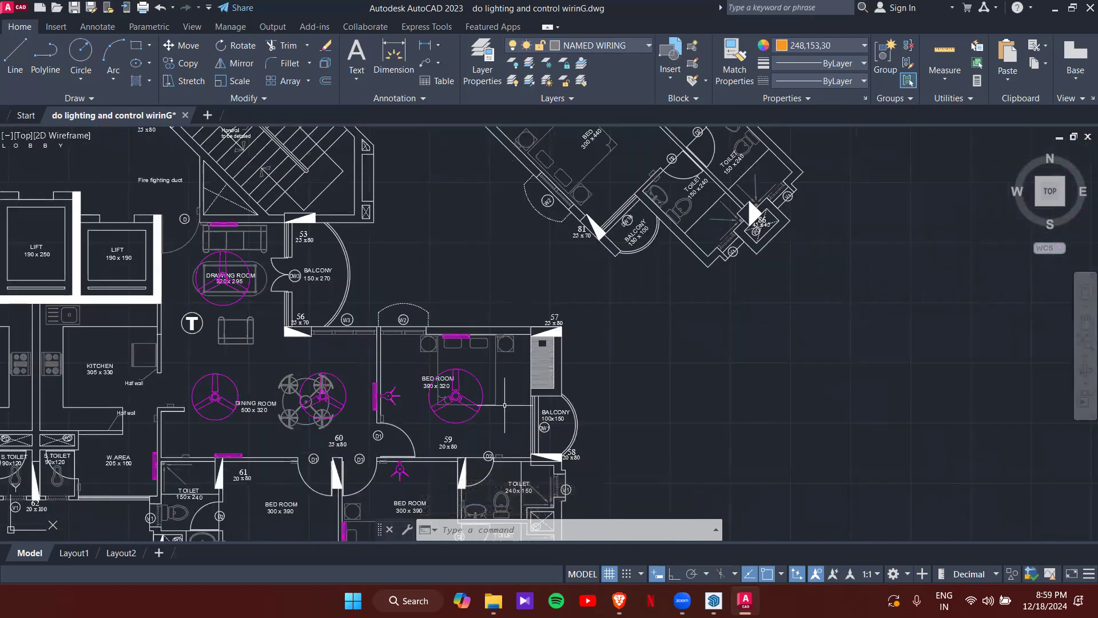
scroll(505, 405, up, 4)
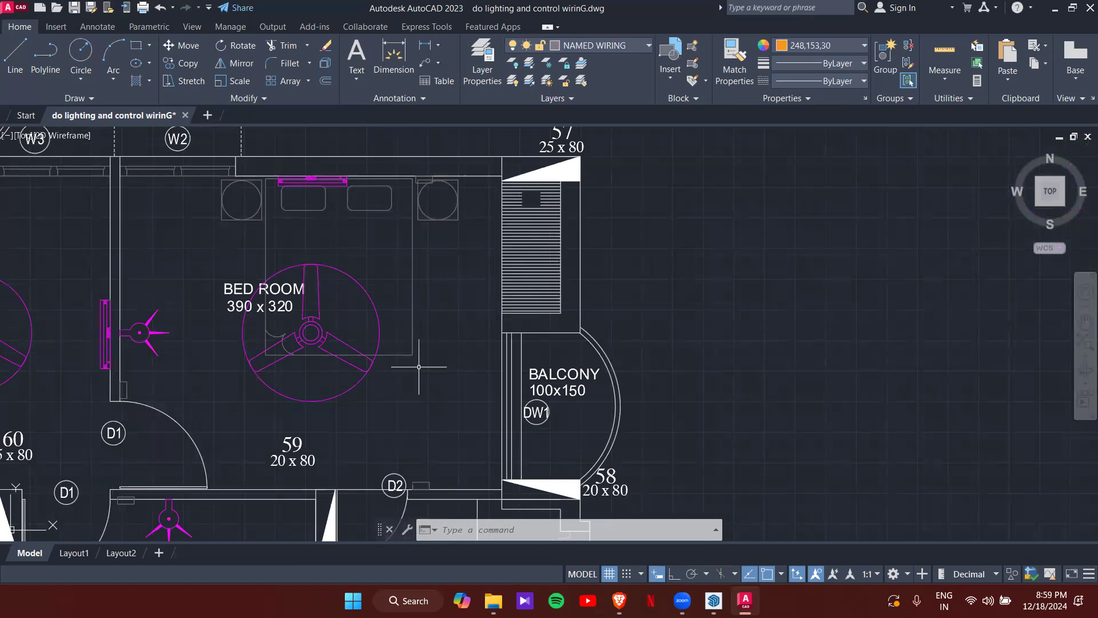
middle_drag(422, 382, 395, 309)
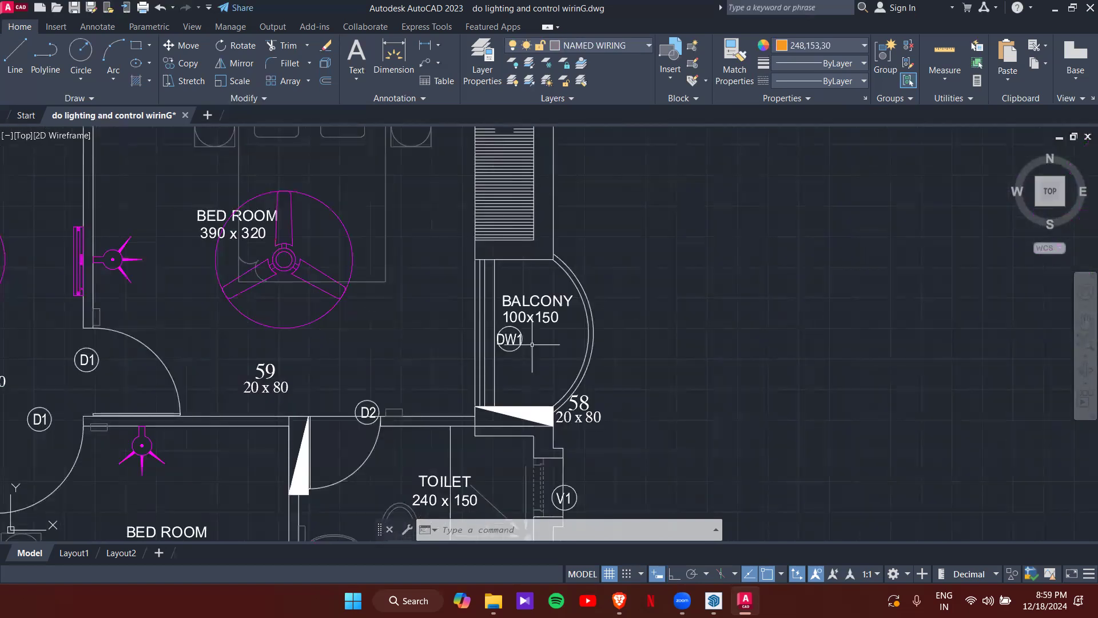
middle_drag(497, 382, 503, 338)
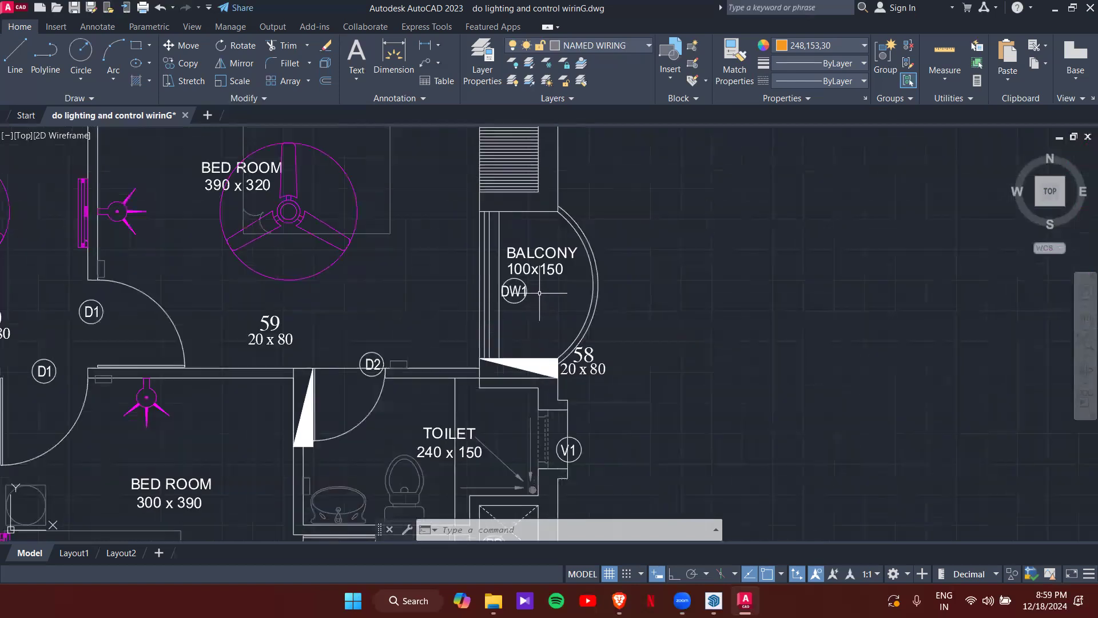
middle_drag(460, 369, 448, 310)
scroll(289, 421, up, 2)
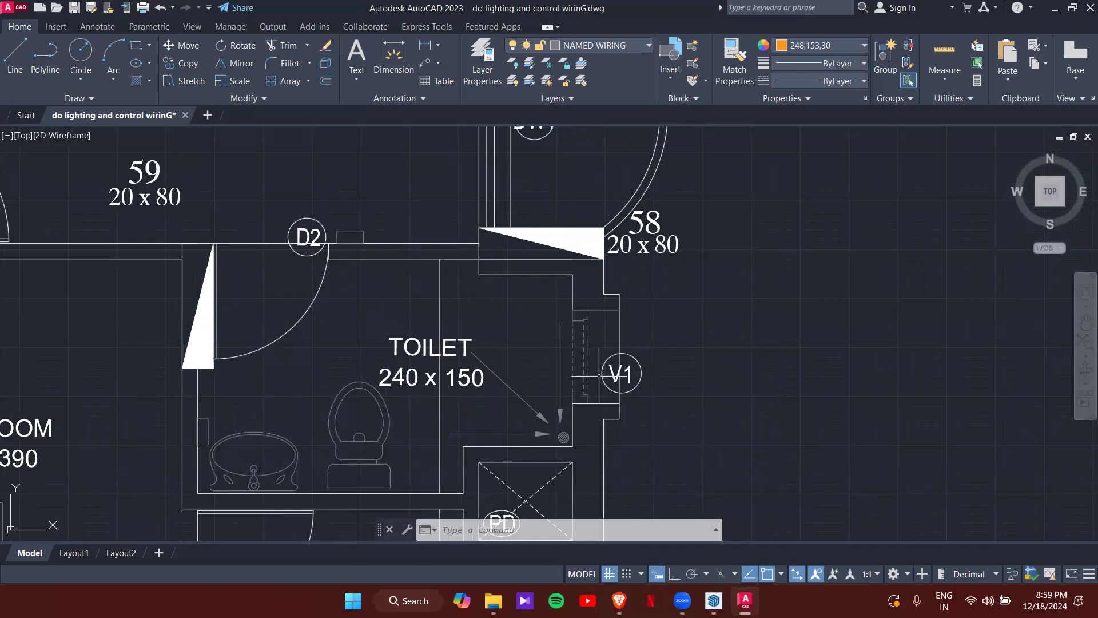
scroll(599, 376, down, 10)
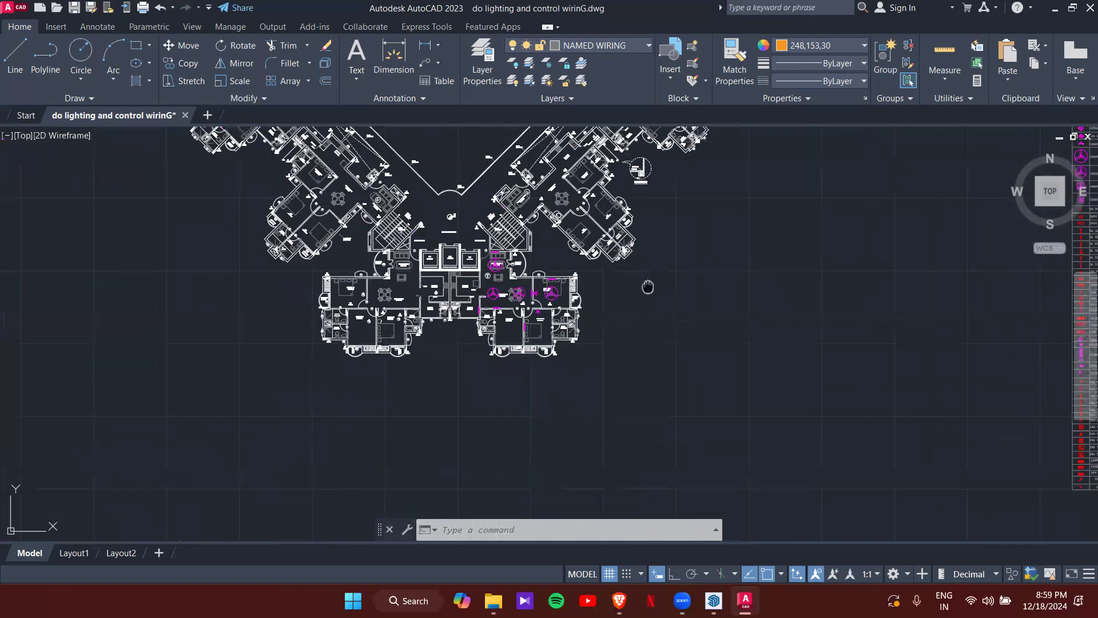
- Select the legend's 1X11/18W luminaire and mirror light and copy them from the luminaire's base point
scroll(577, 327, up, 6)
scroll(507, 314, down, 3)
scroll(498, 343, up, 5)
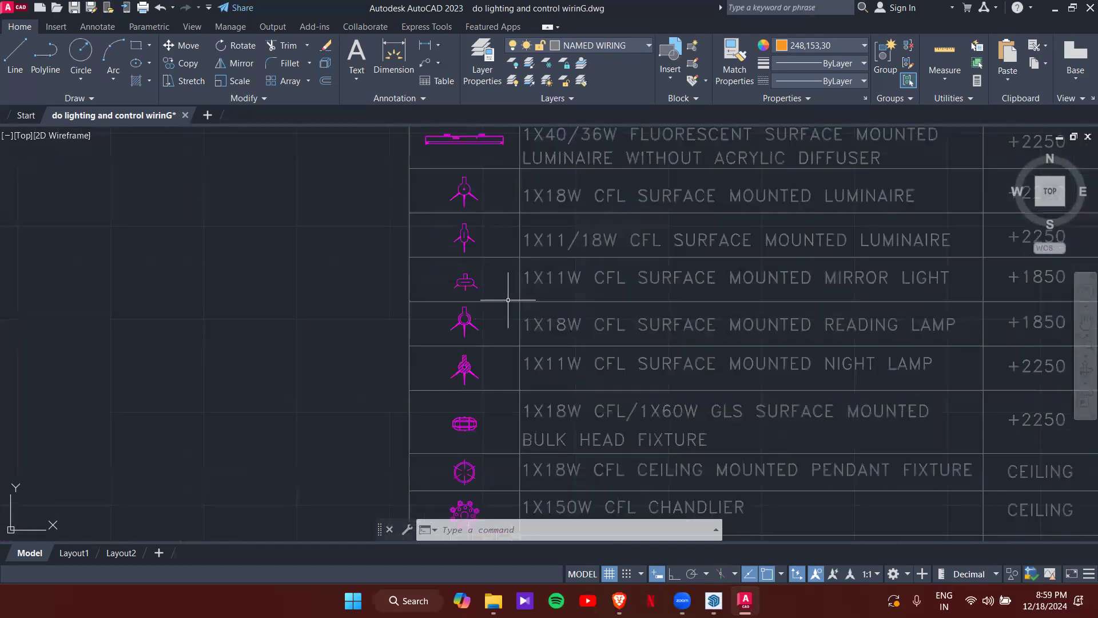
click(468, 240)
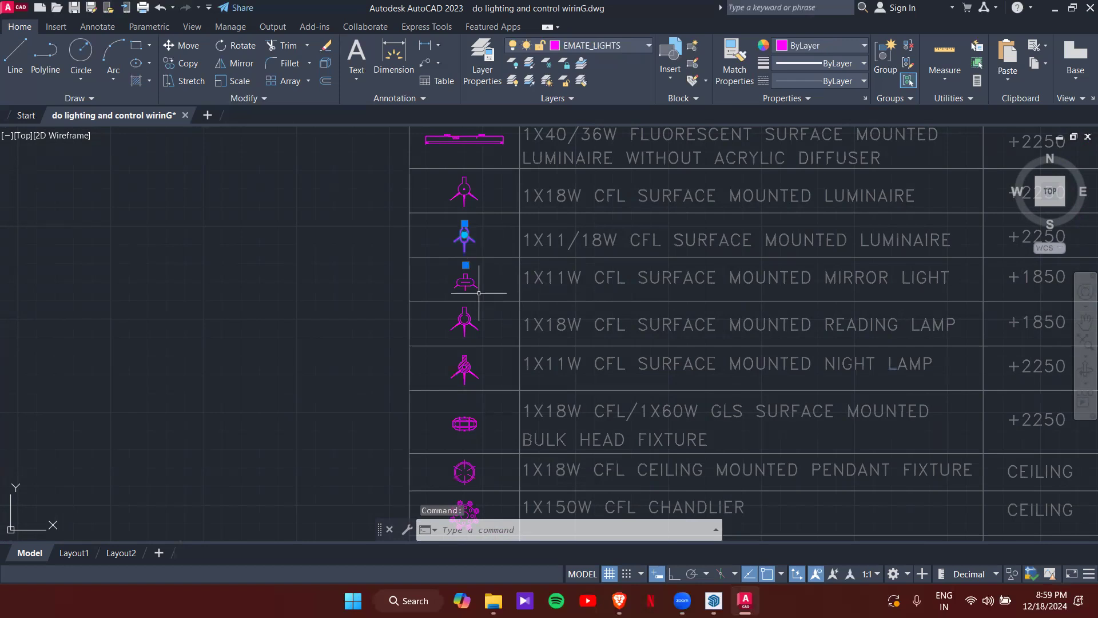
click(466, 280)
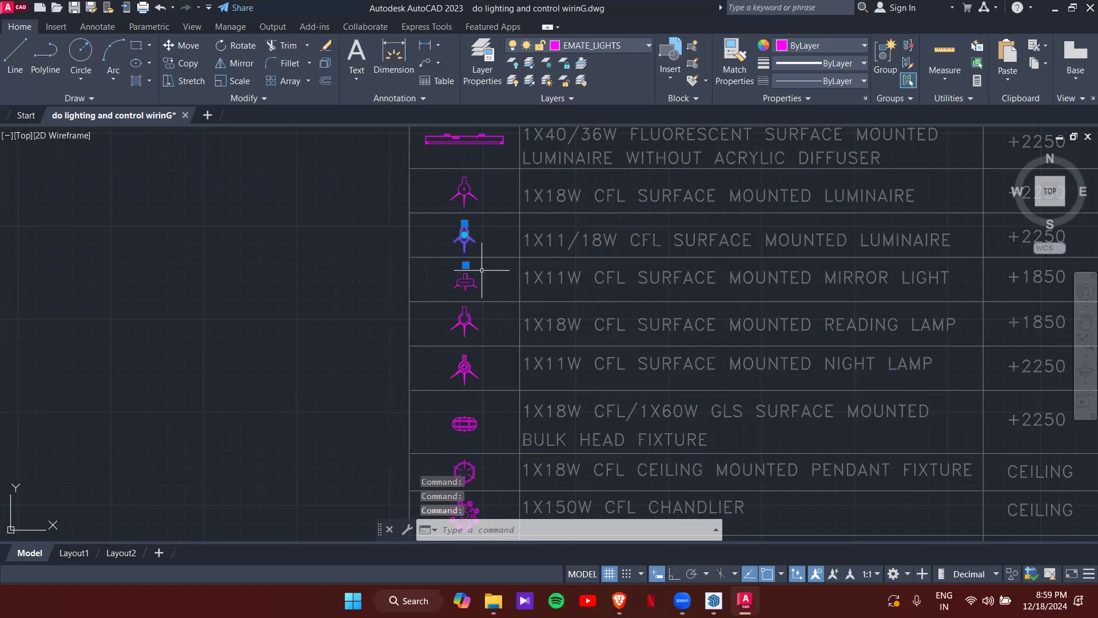
text(co)
key(Return)
click(462, 237)
- Place both copies in the 390 x 320 bedroom beside the balcony
scroll(354, 334, down, 8)
middle_drag(305, 357, 540, 212)
scroll(303, 424, up, 3)
middle_drag(303, 424, 424, 258)
middle_drag(325, 404, 437, 237)
middle_drag(392, 375, 480, 270)
scroll(381, 305, up, 6)
click(417, 358)
key(Return)
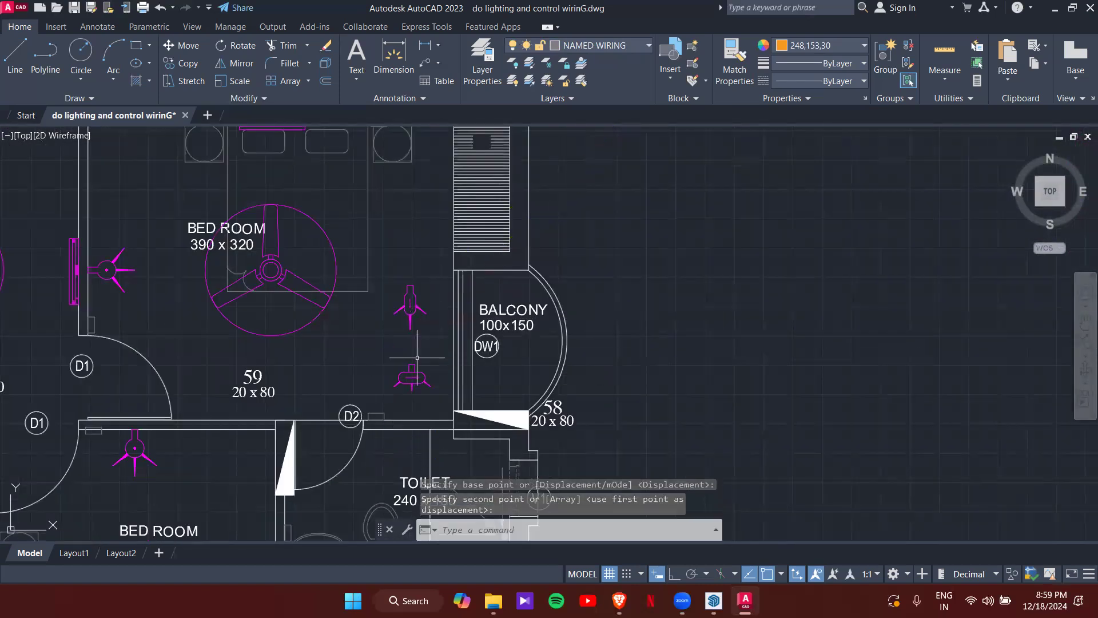
- Select the copied luminaire and start moving it from its base point
key(Escape)
key(Escape)
click(412, 313)
key(Return)
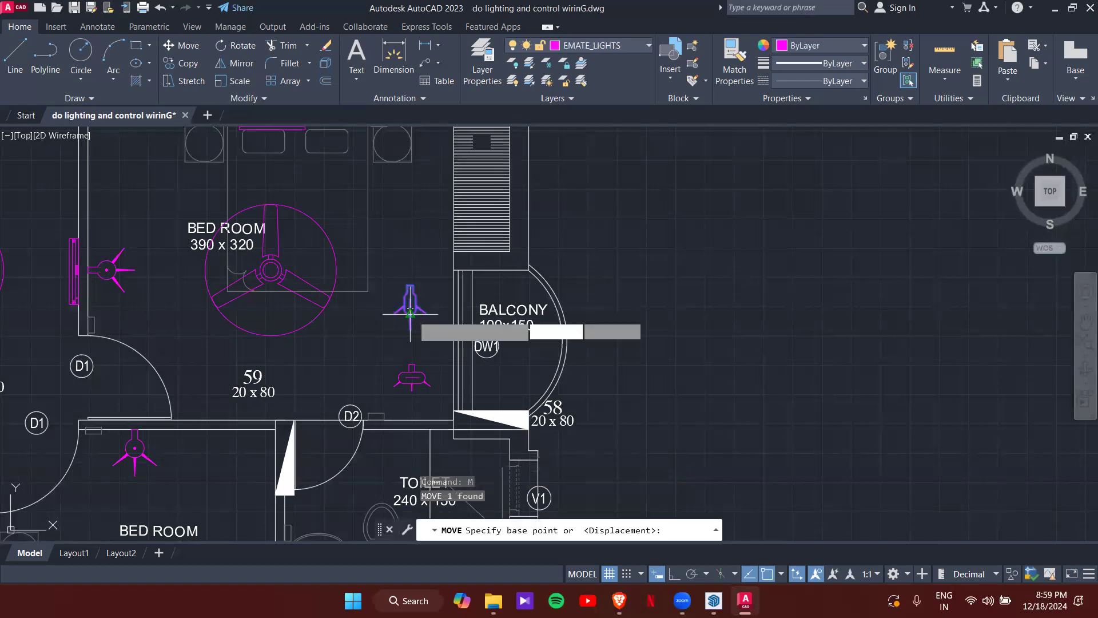
scroll(408, 281, up, 4)
click(405, 284)
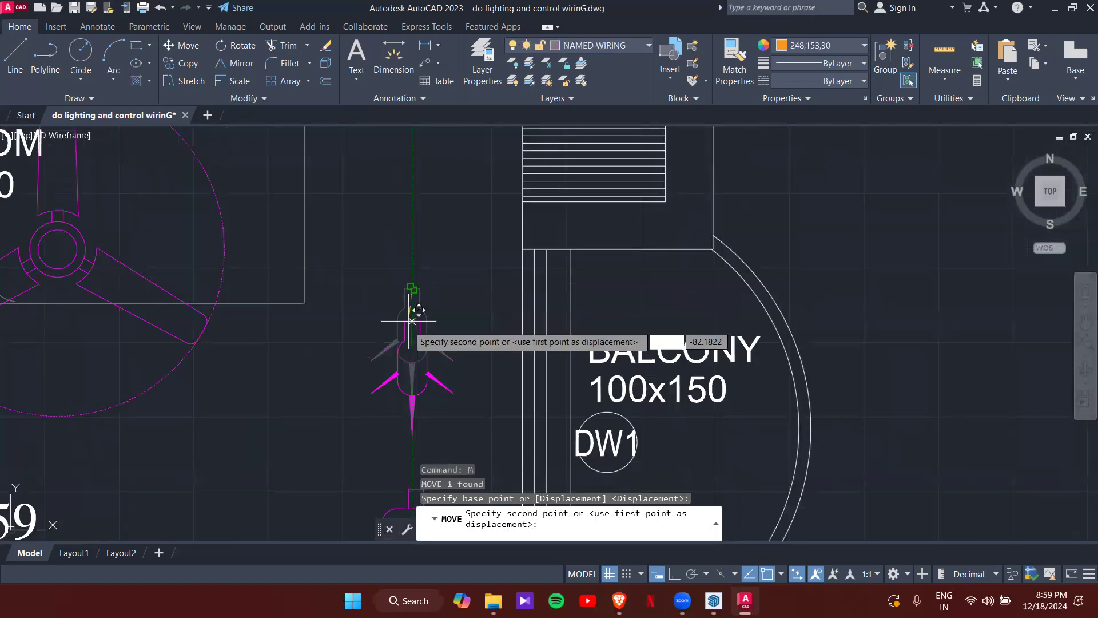
scroll(441, 286, down, 4)
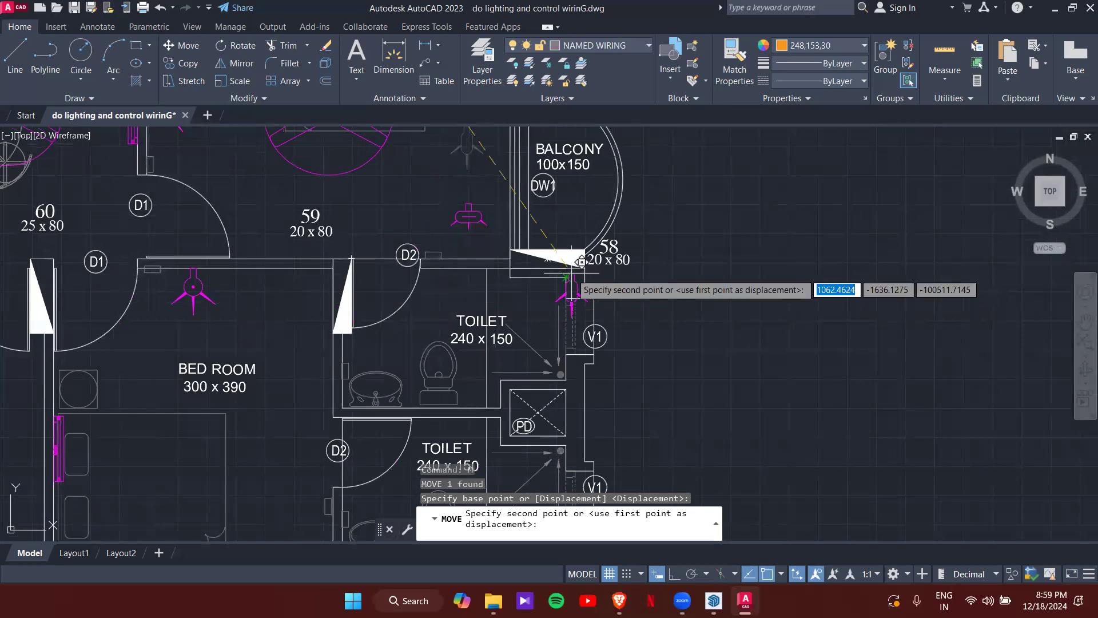
scroll(487, 285, up, 6)
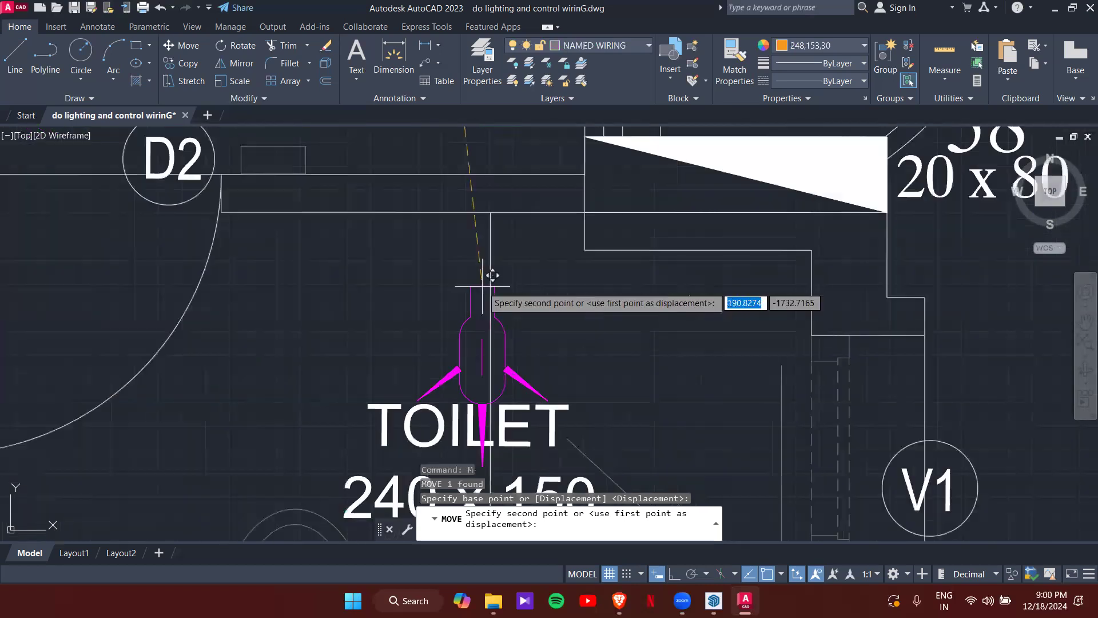
scroll(389, 314, down, 2)
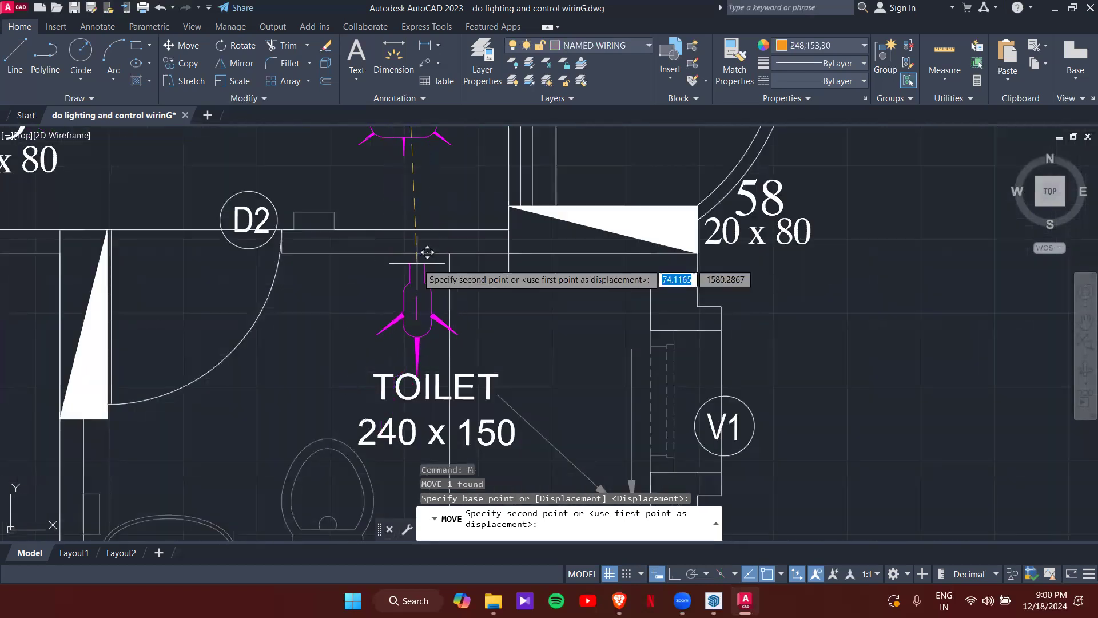
- Centre it on the upper toilet's top wall, midway between the two wall corners
shift+right_click(427, 291)
click(452, 257)
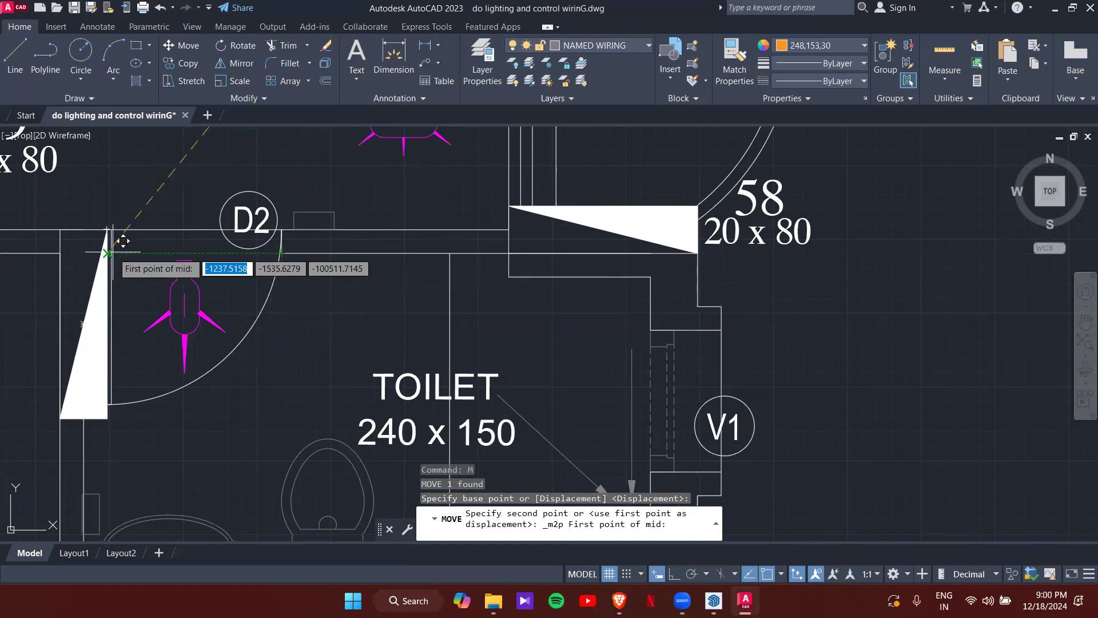
click(123, 241)
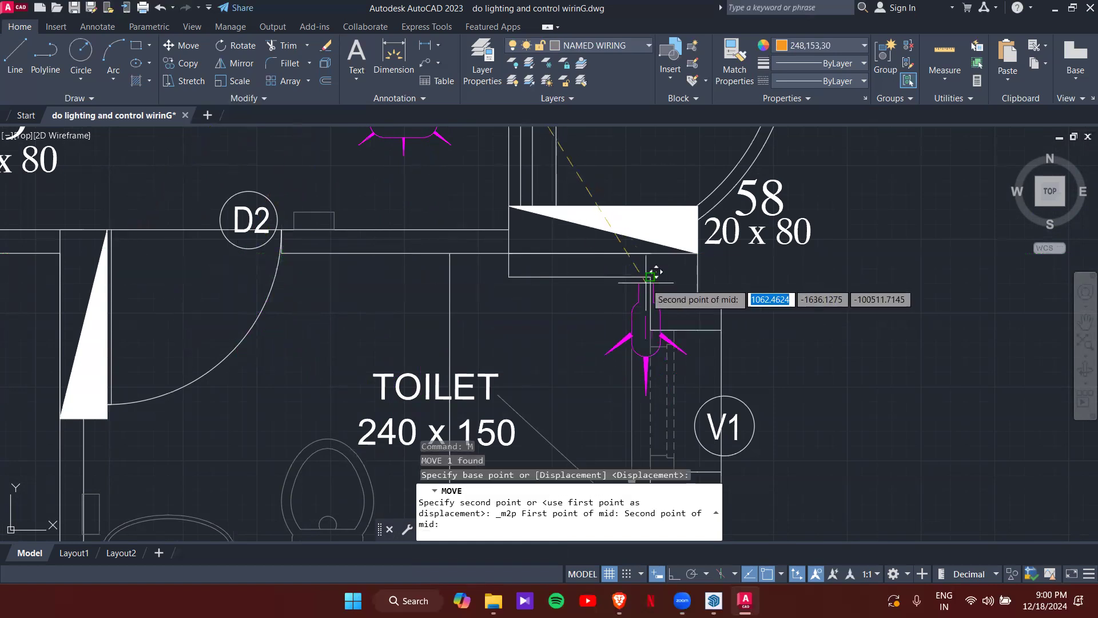
click(651, 277)
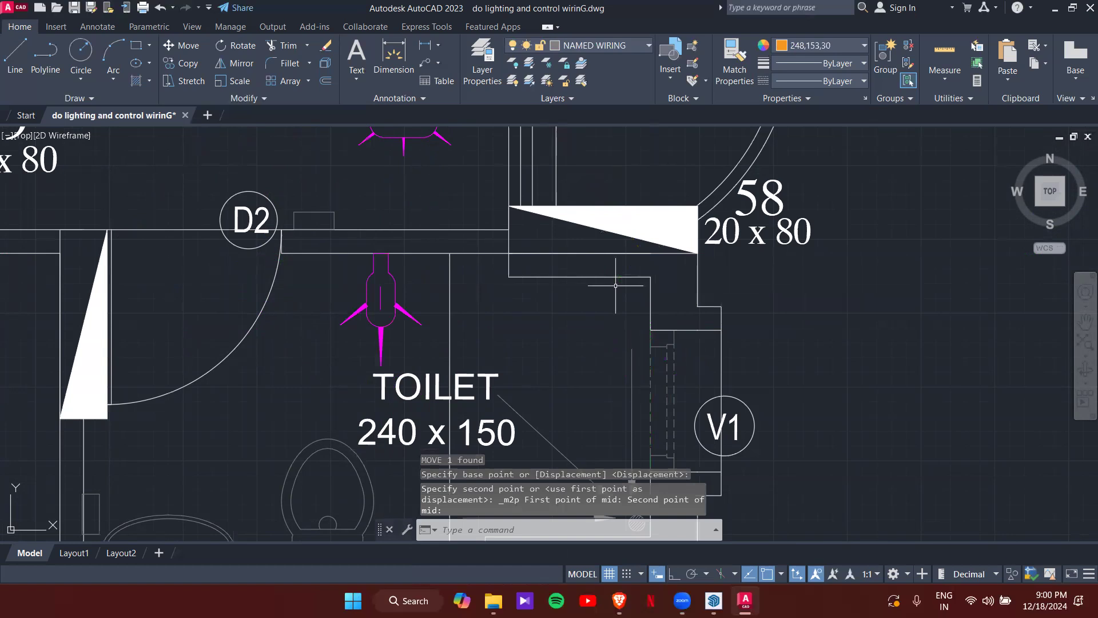
scroll(439, 333, down, 3)
middle_drag(413, 343, 447, 290)
scroll(444, 283, up, 1)
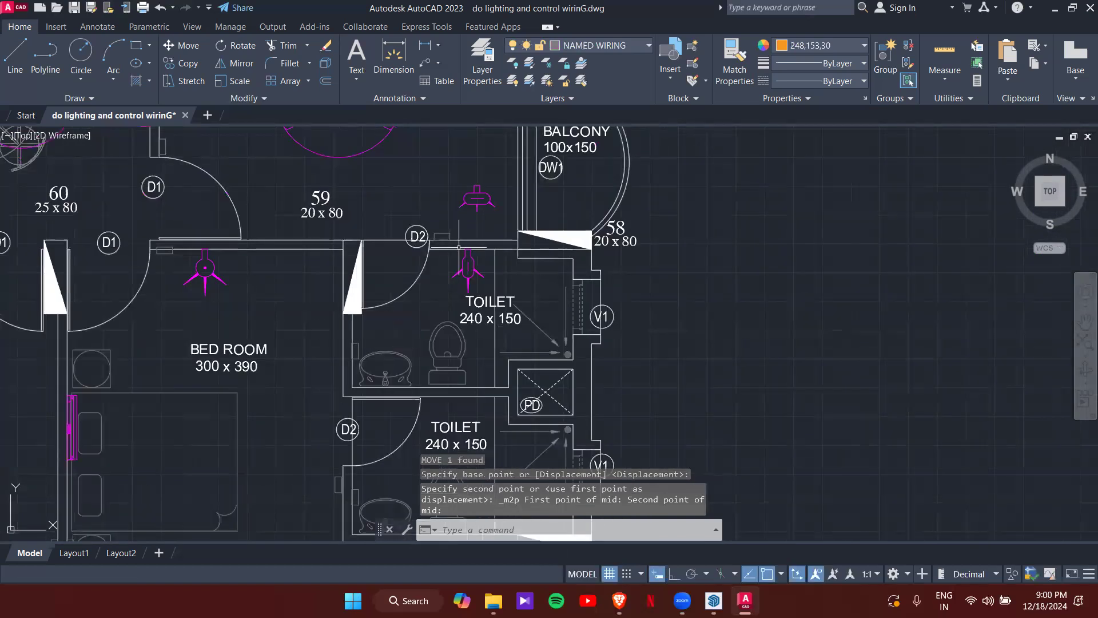
click(487, 208)
- Move the copied mirror light onto the upper toilet's washbasin wall line
click(469, 202)
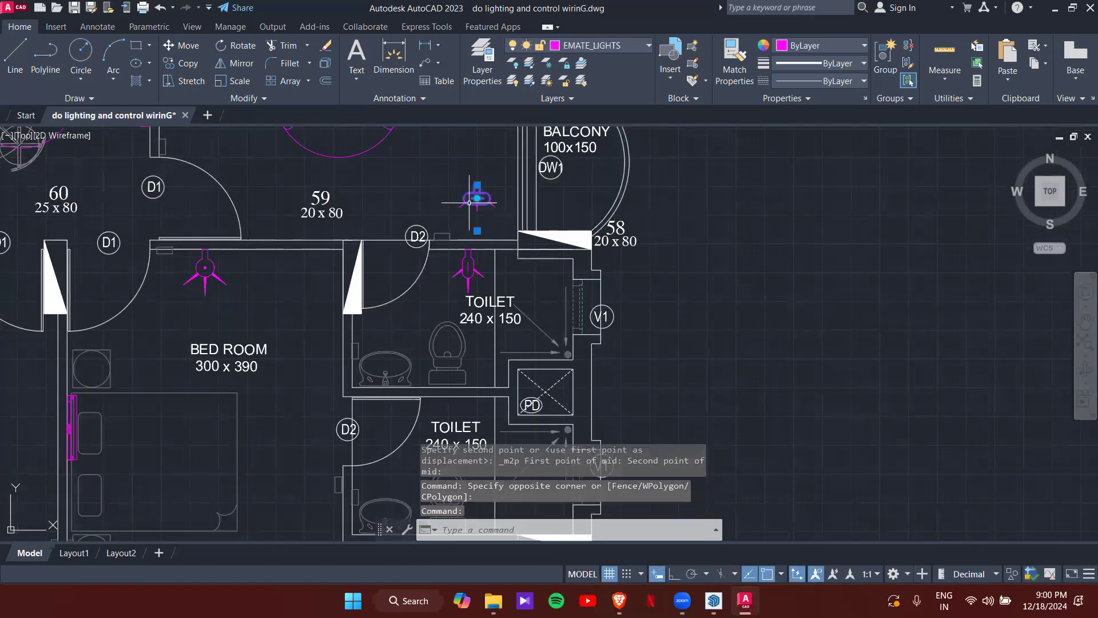
scroll(372, 393, up, 5)
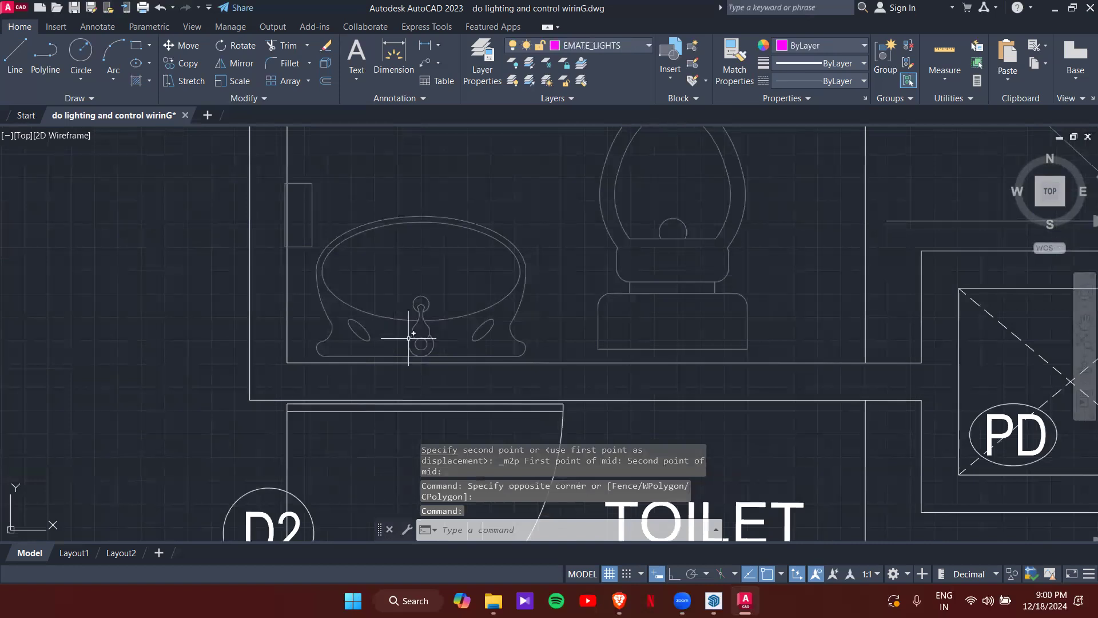
scroll(408, 338, down, 8)
scroll(377, 334, up, 5)
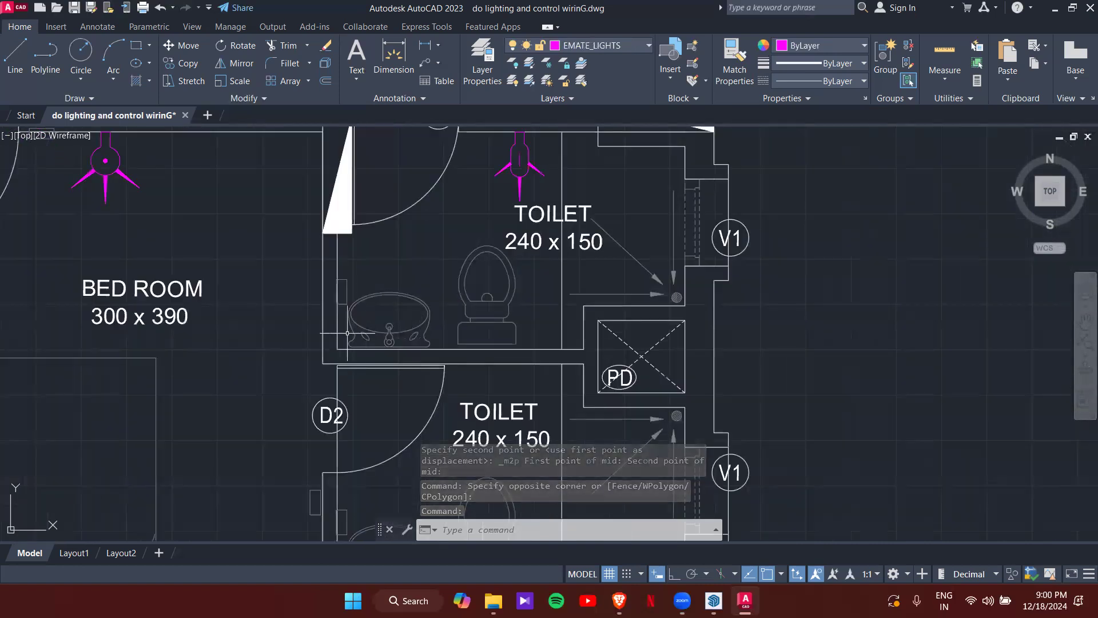
scroll(377, 376, up, 4)
scroll(491, 229, down, 4)
scroll(493, 228, down, 2)
middle_drag(494, 229, 502, 364)
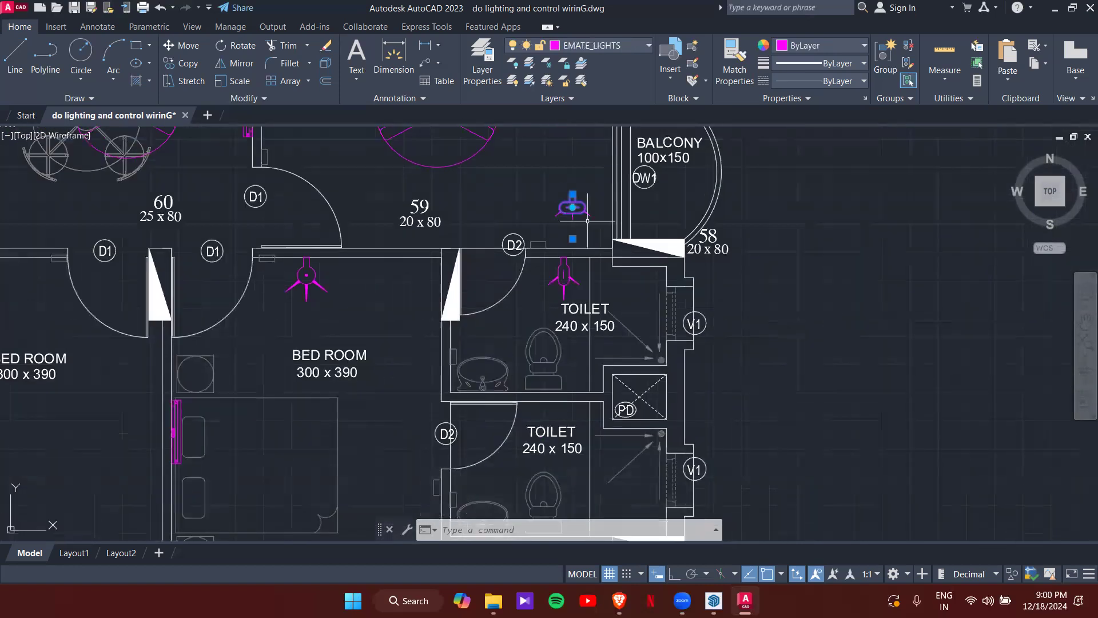
click(572, 195)
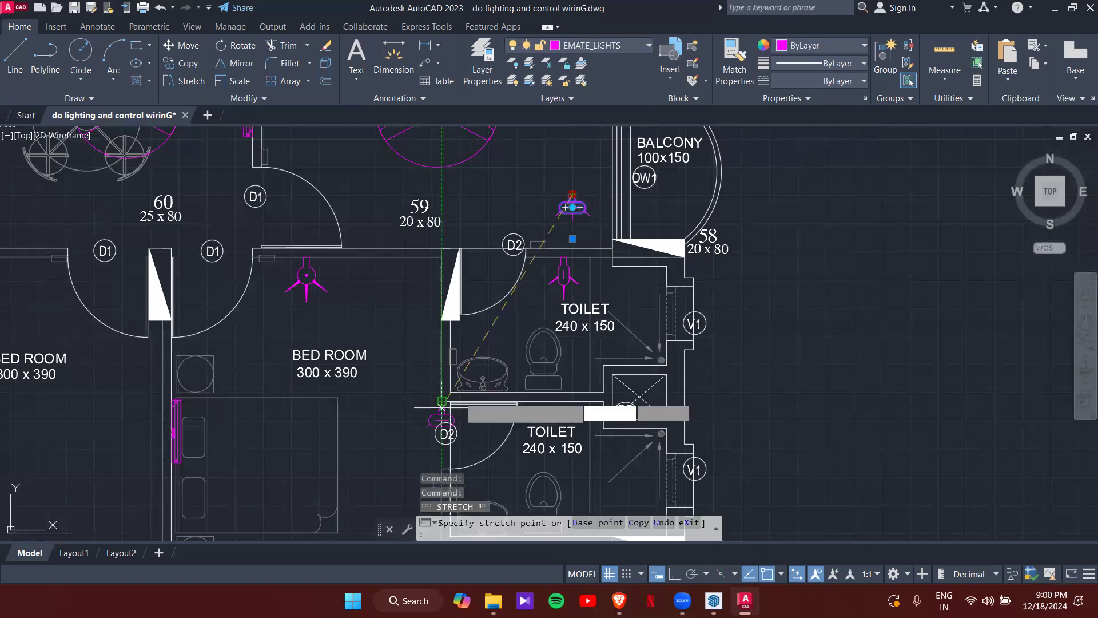
scroll(483, 382, up, 8)
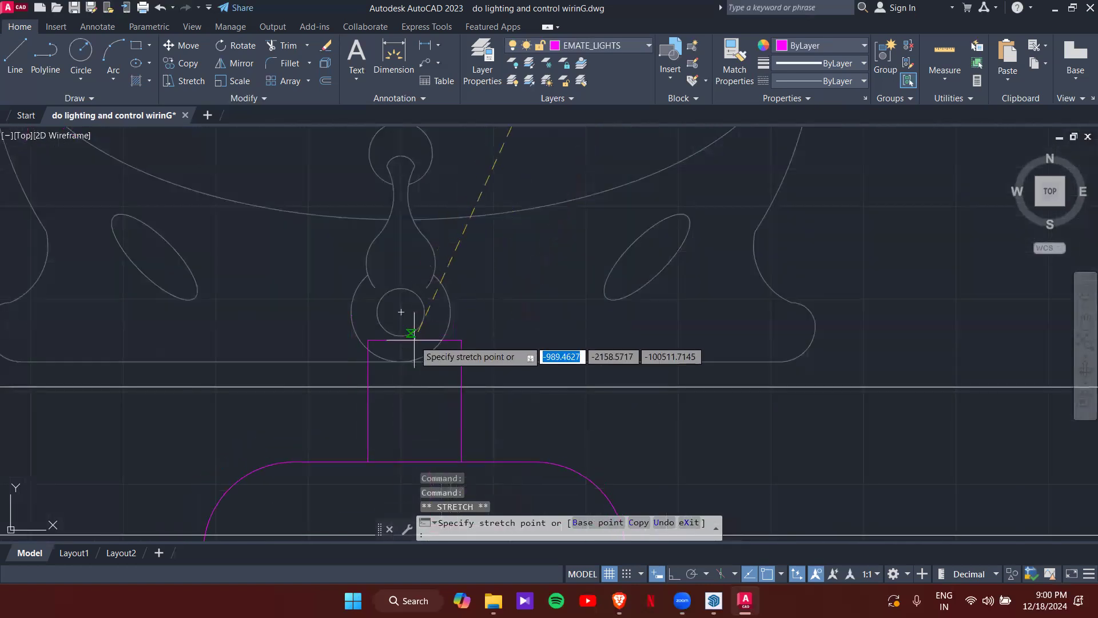
click(402, 387)
- Rotate the mirror light 180 degrees to face the basin and deselect it
scroll(446, 429, down, 5)
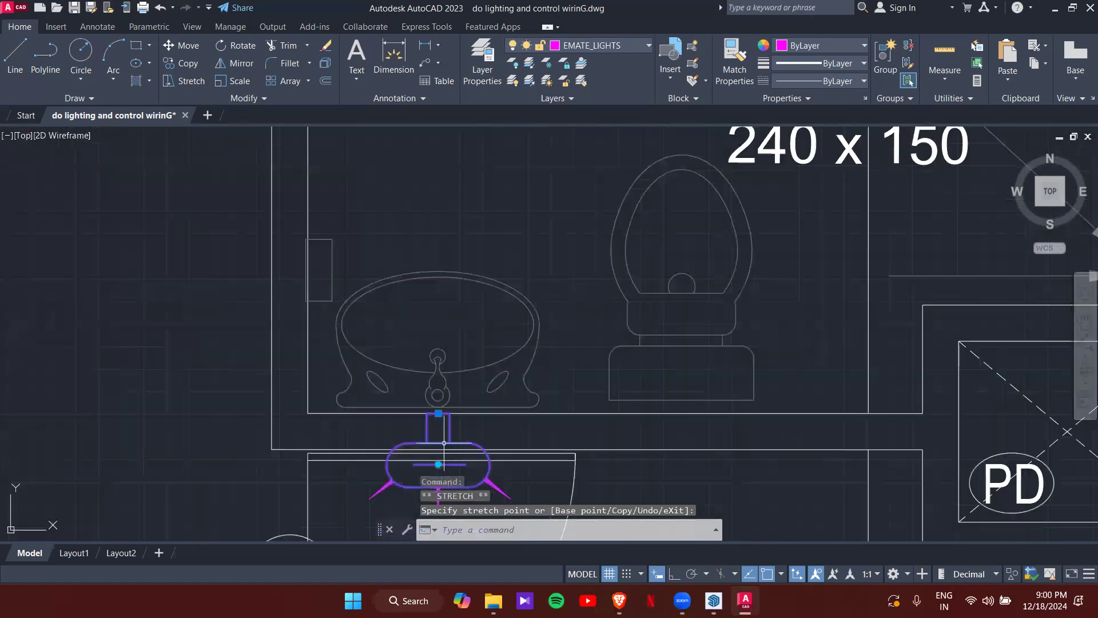
click(438, 464)
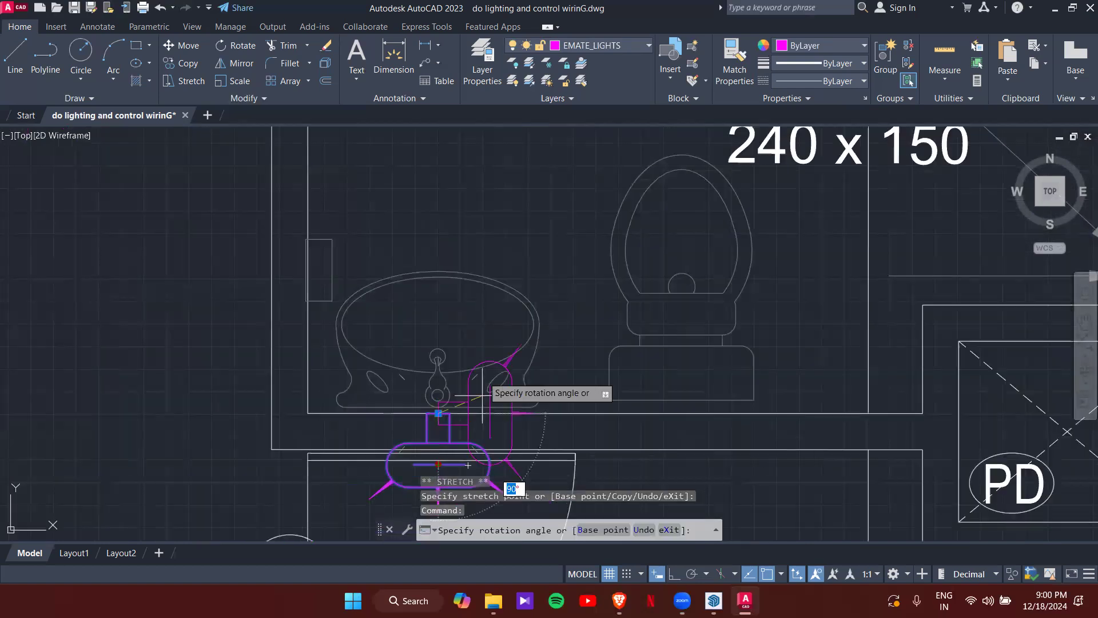
click(449, 314)
key(Escape)
key(Escape)
scroll(479, 322, down, 6)
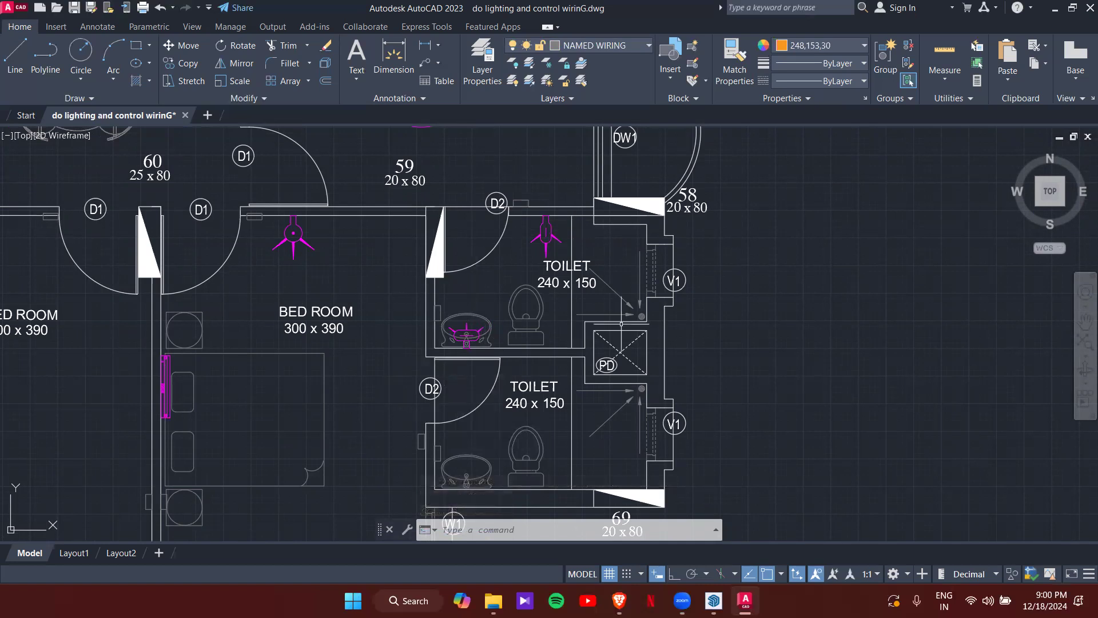
- Pan and zoom to the legend table's exhaust fan and AC INDOOR UNIT rows
scroll(659, 277, up, 2)
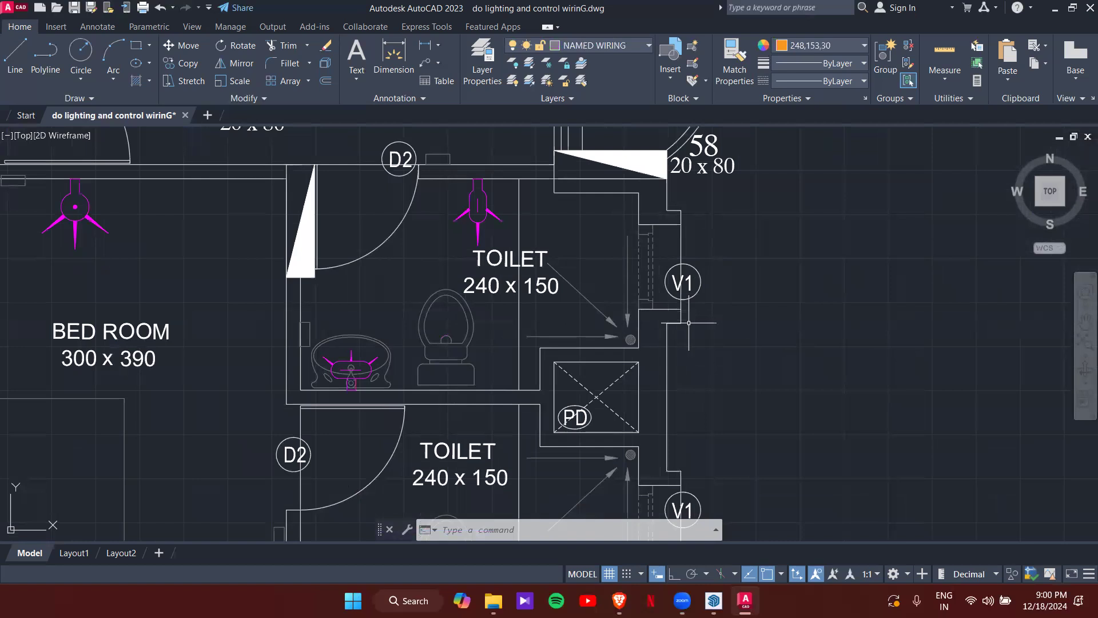
scroll(689, 322, down, 8)
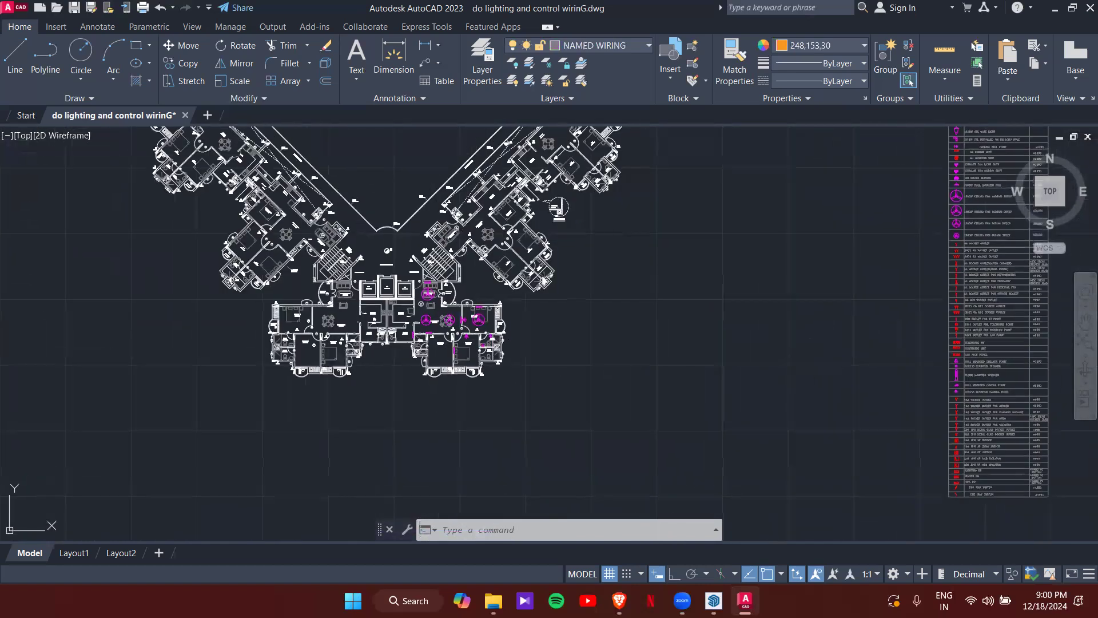
middle_drag(967, 323, 678, 329)
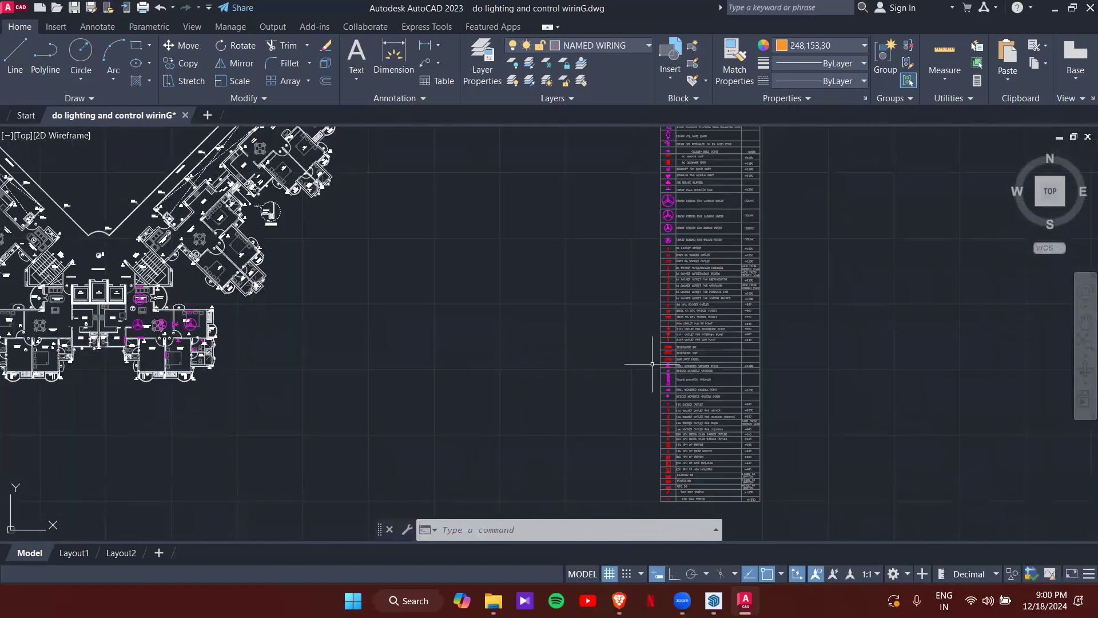
scroll(657, 364, up, 6)
scroll(674, 311, down, 5)
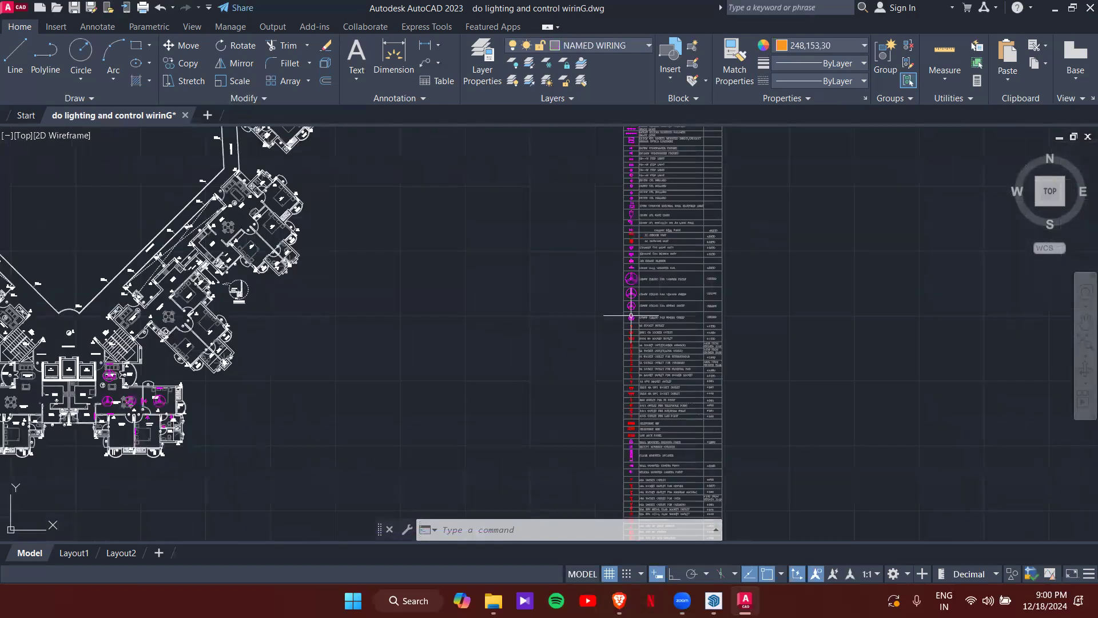
scroll(657, 238, up, 4)
scroll(605, 279, up, 4)
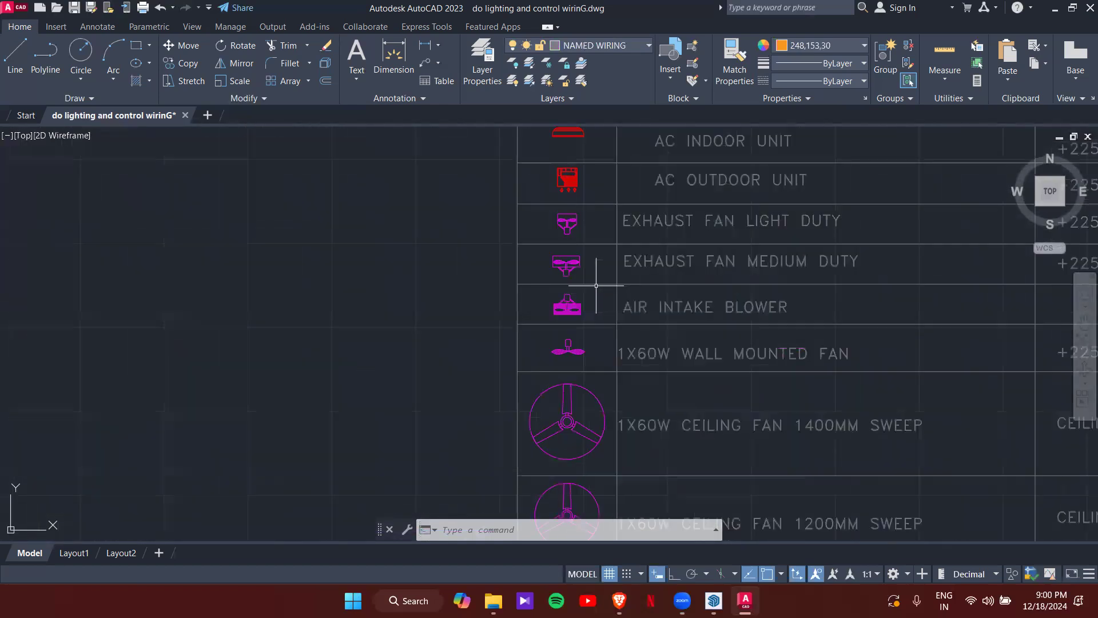
scroll(569, 246, up, 2)
middle_drag(595, 277, 513, 316)
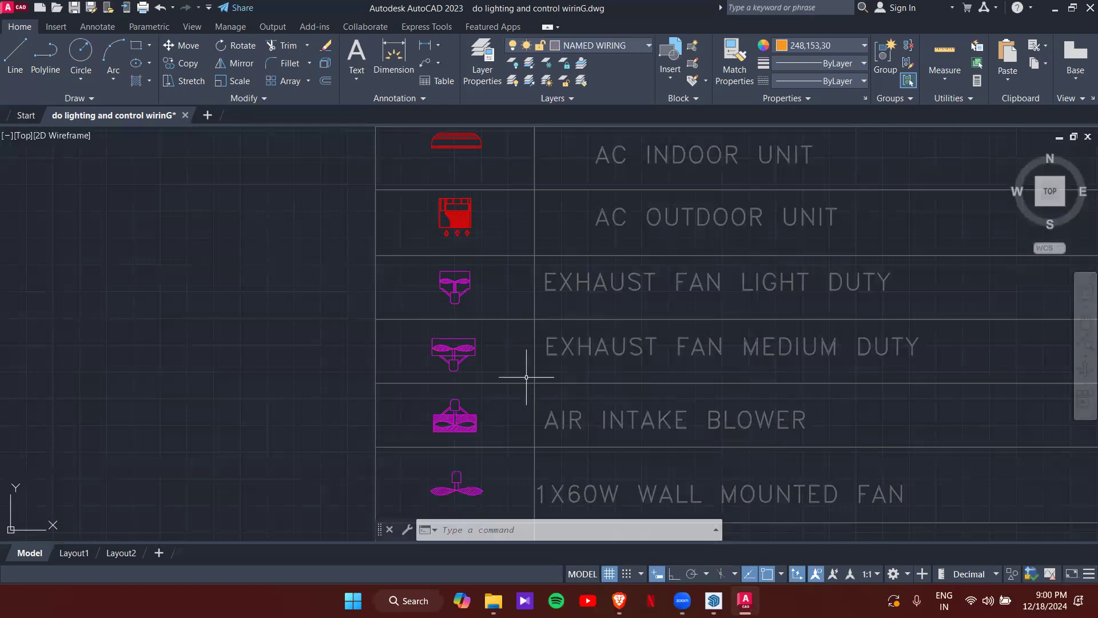
- Copy the light-duty exhaust fan symbol from the legend to beside window V1 in the toilet
click(465, 295)
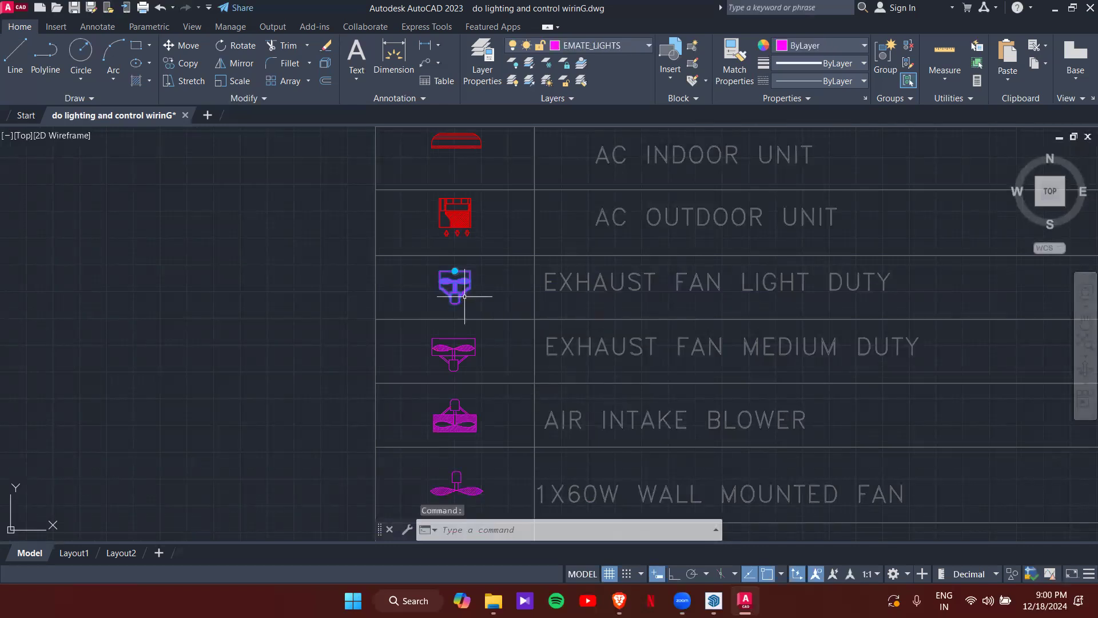
text(co)
key(Return)
scroll(466, 292, up, 2)
scroll(472, 289, up, 2)
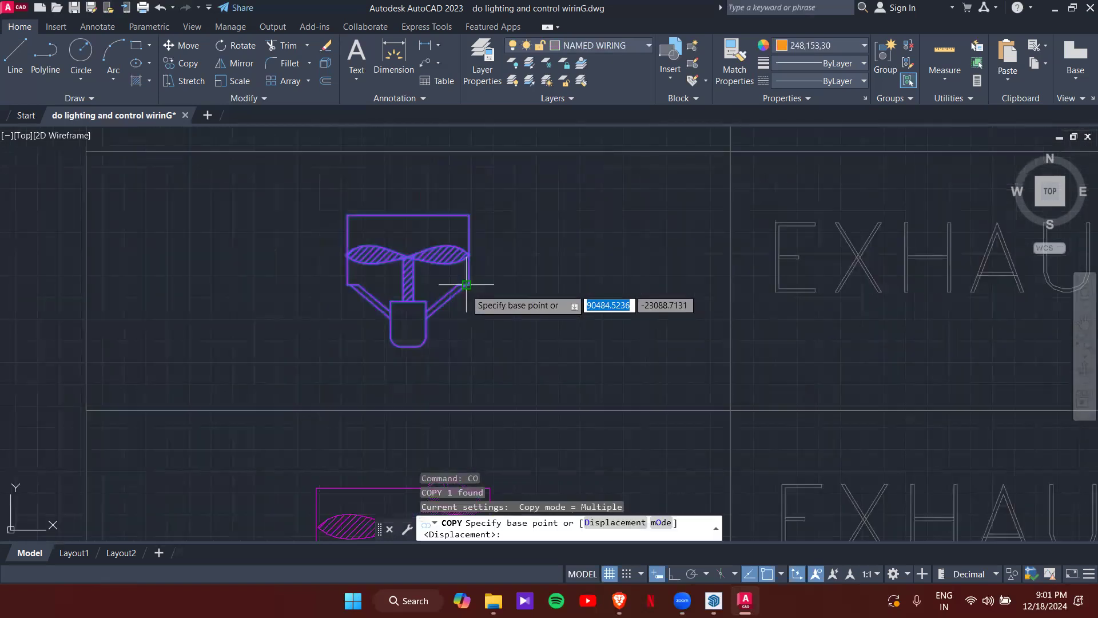
click(408, 257)
scroll(327, 325, down, 6)
middle_drag(208, 383, 684, 202)
scroll(685, 202, down, 5)
middle_drag(310, 317, 777, 132)
scroll(503, 243, up, 5)
middle_drag(386, 415, 483, 408)
scroll(484, 409, up, 2)
scroll(539, 294, up, 5)
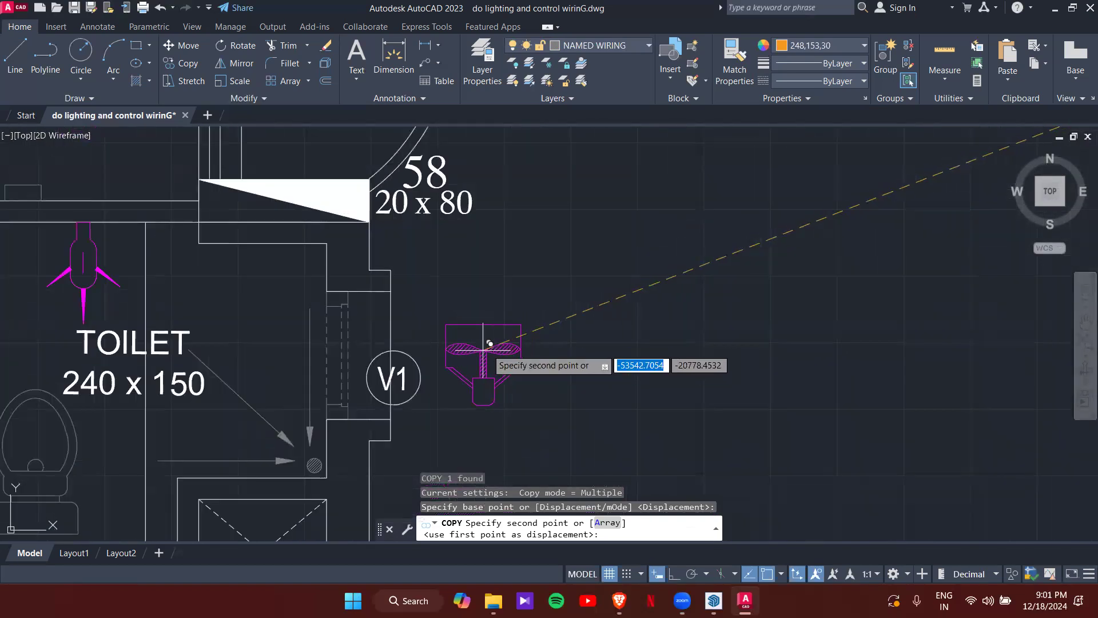
click(520, 348)
key(Escape)
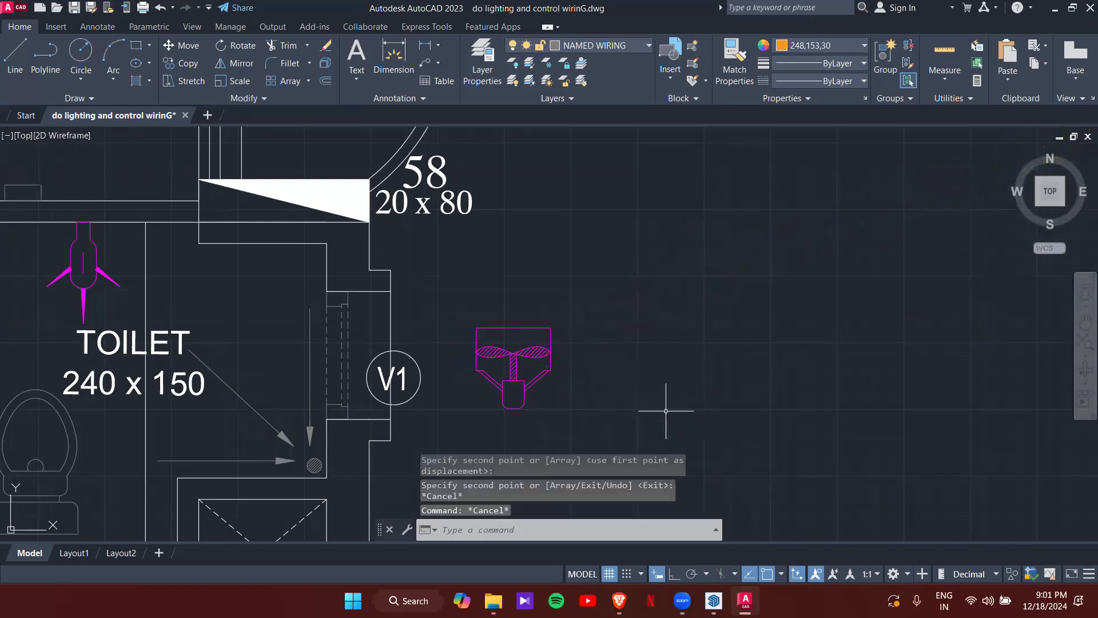
click(550, 373)
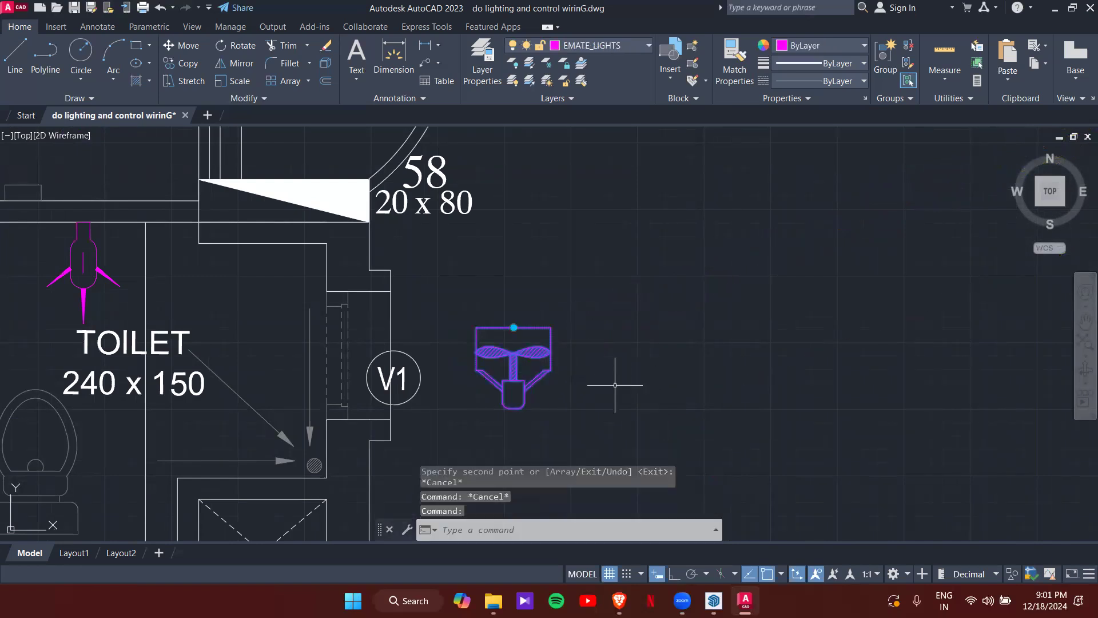
- Rotate the exhaust fan sideways and move it onto the toilet wall right beside V1
click(514, 327)
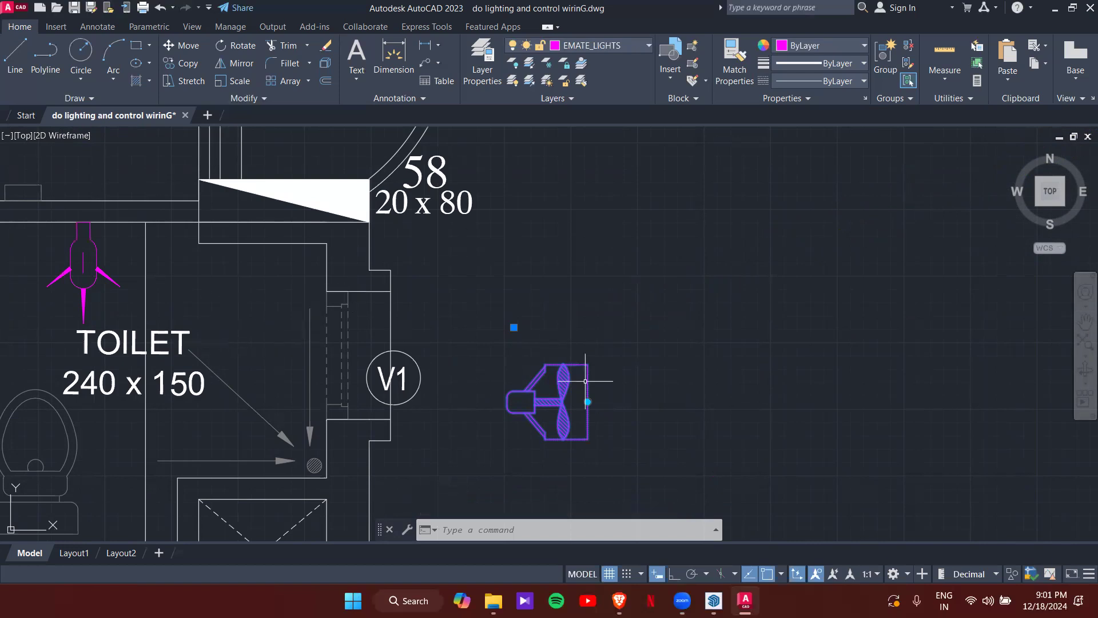
text(m)
key(Return)
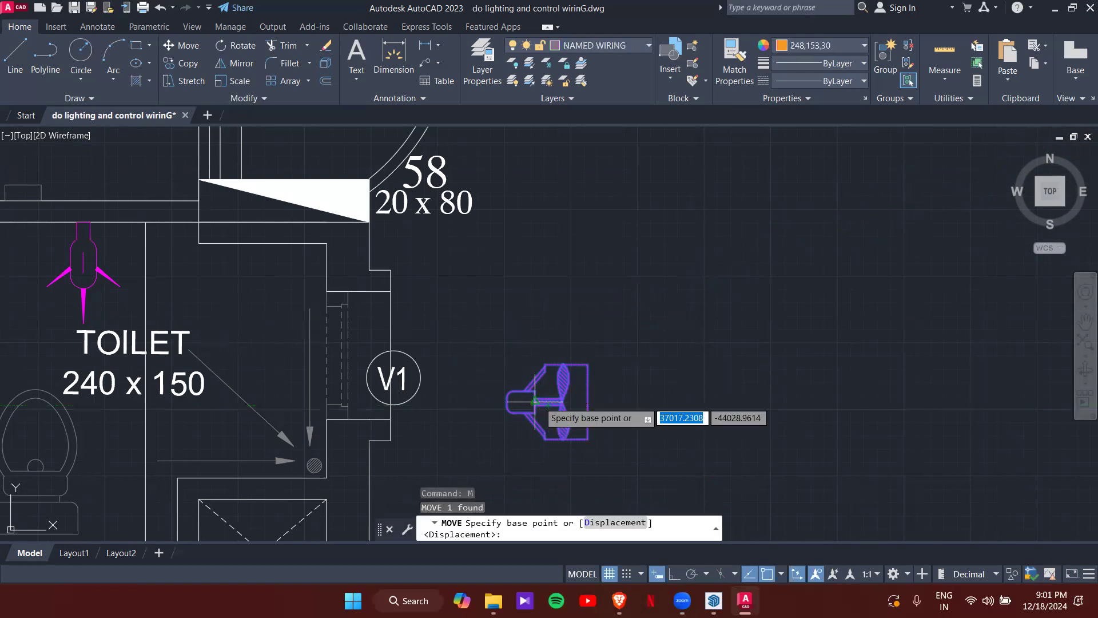
scroll(566, 400, up, 4)
scroll(567, 401, down, 4)
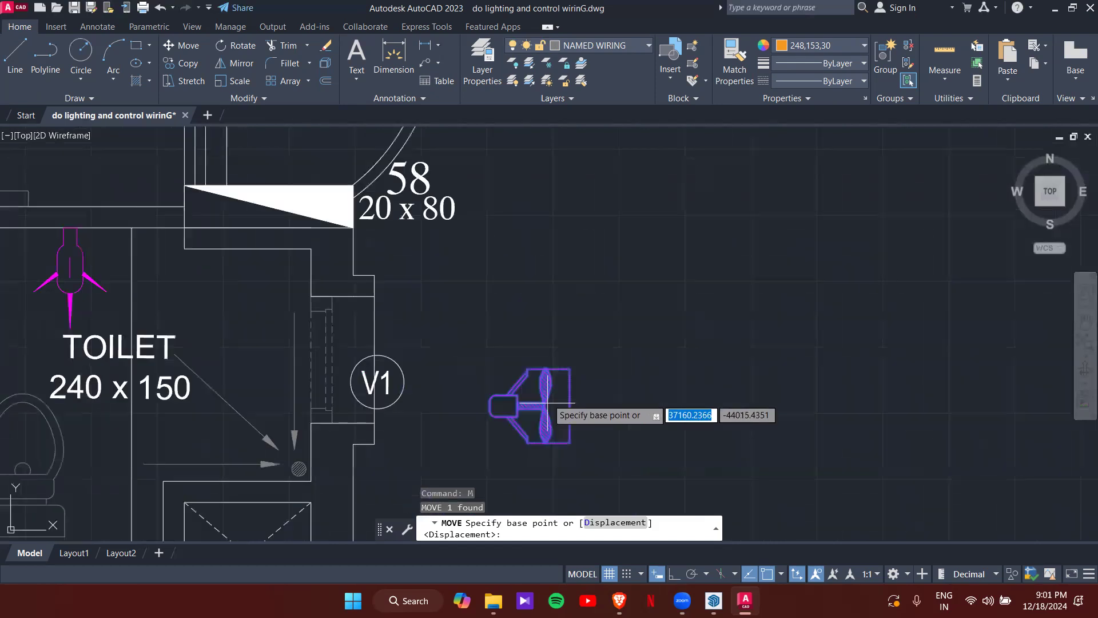
scroll(544, 405, up, 5)
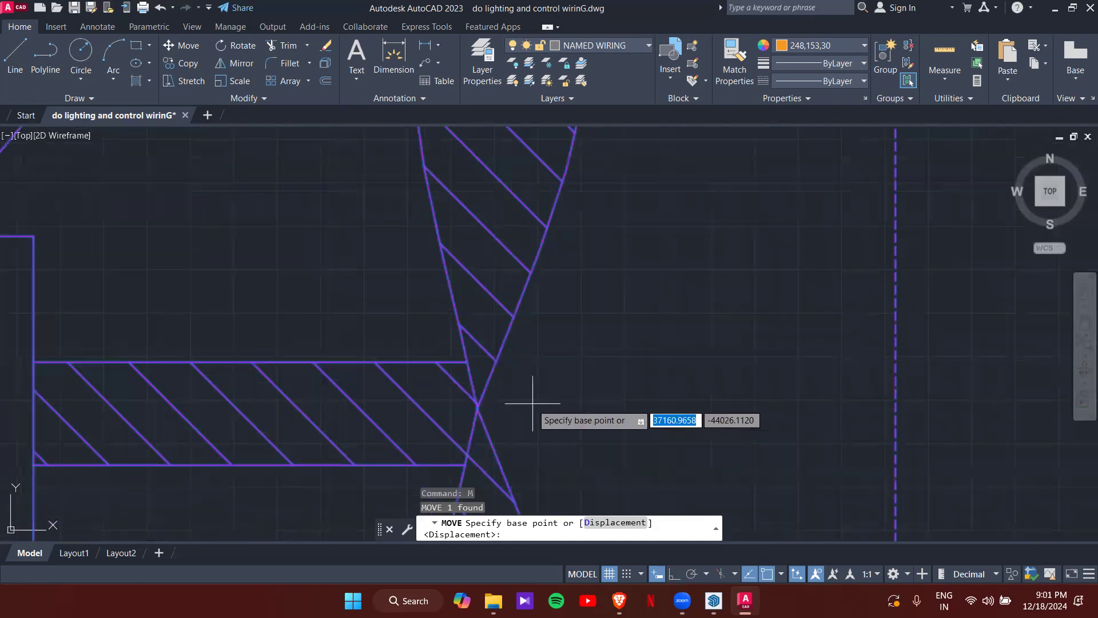
click(477, 408)
scroll(483, 398, down, 5)
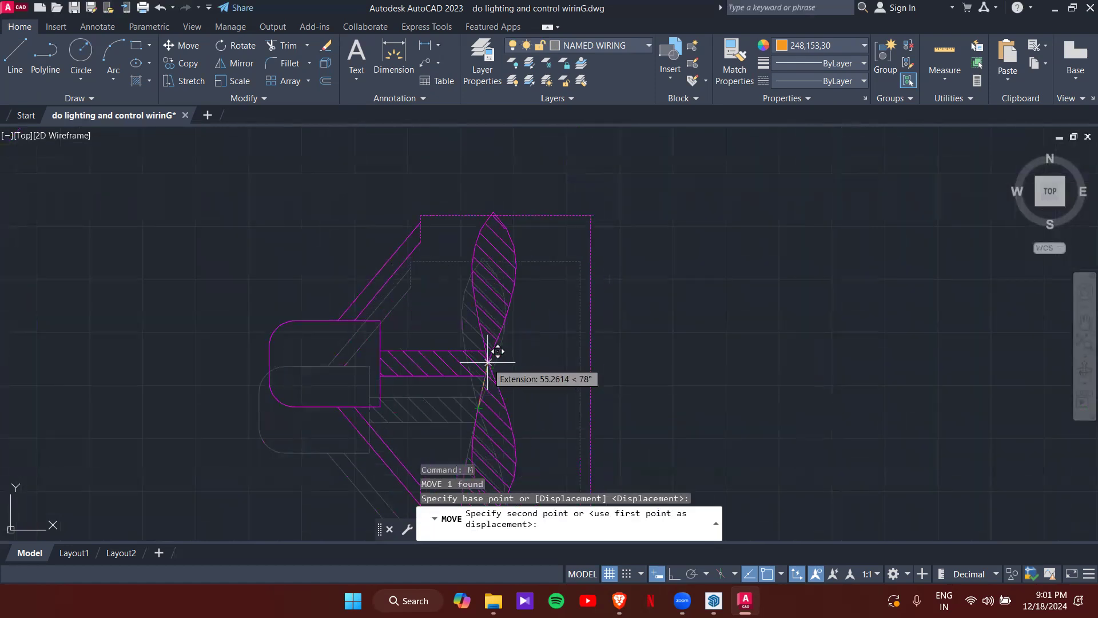
scroll(491, 349, down, 6)
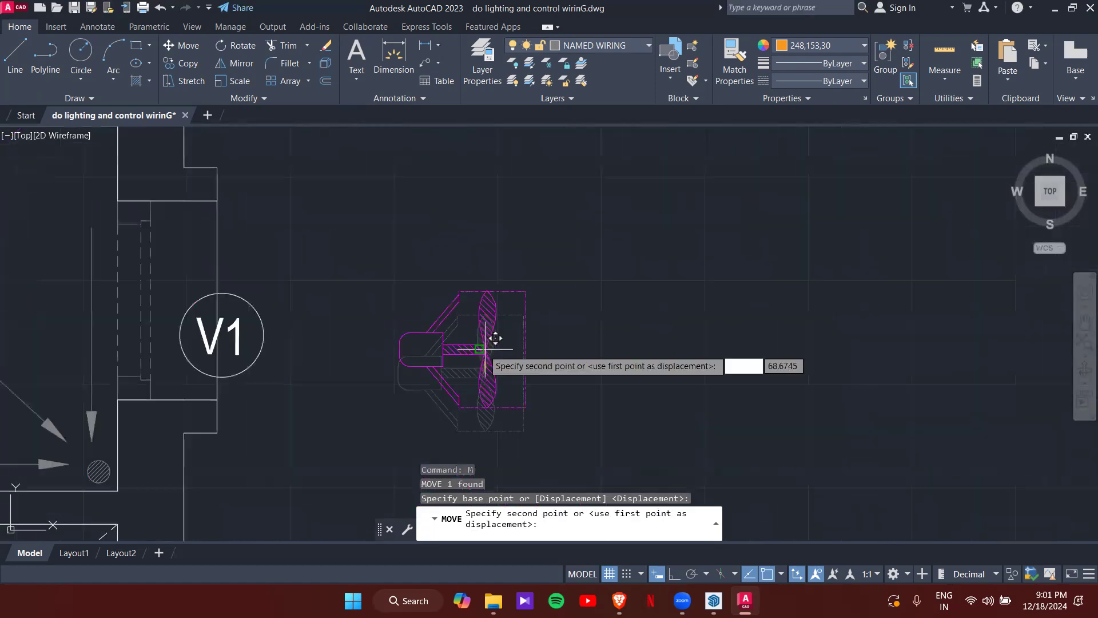
scroll(442, 292, up, 4)
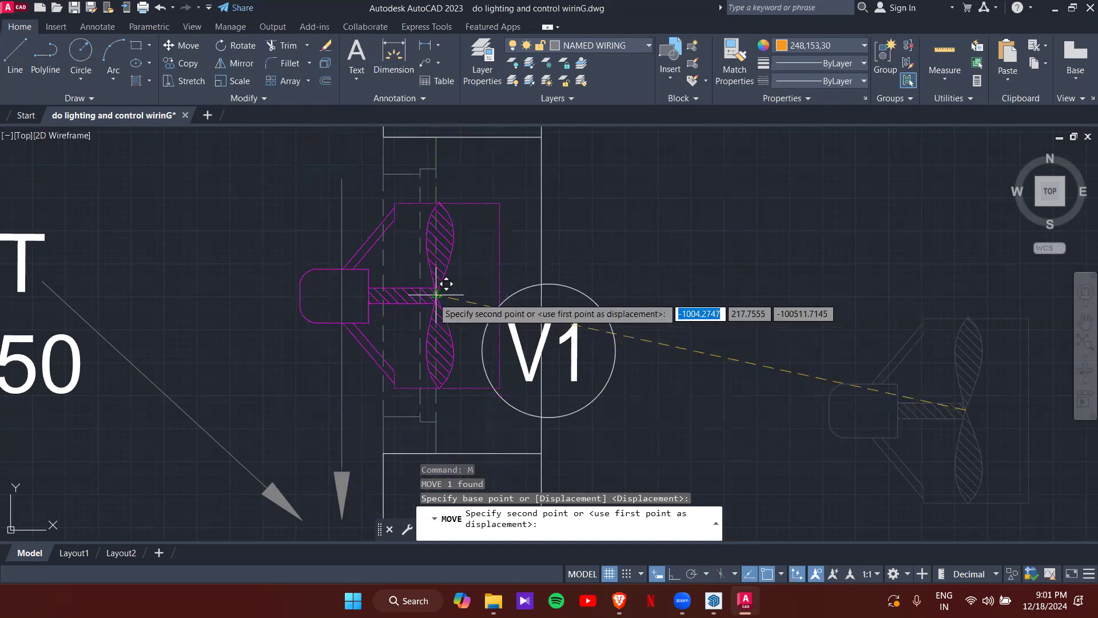
click(436, 295)
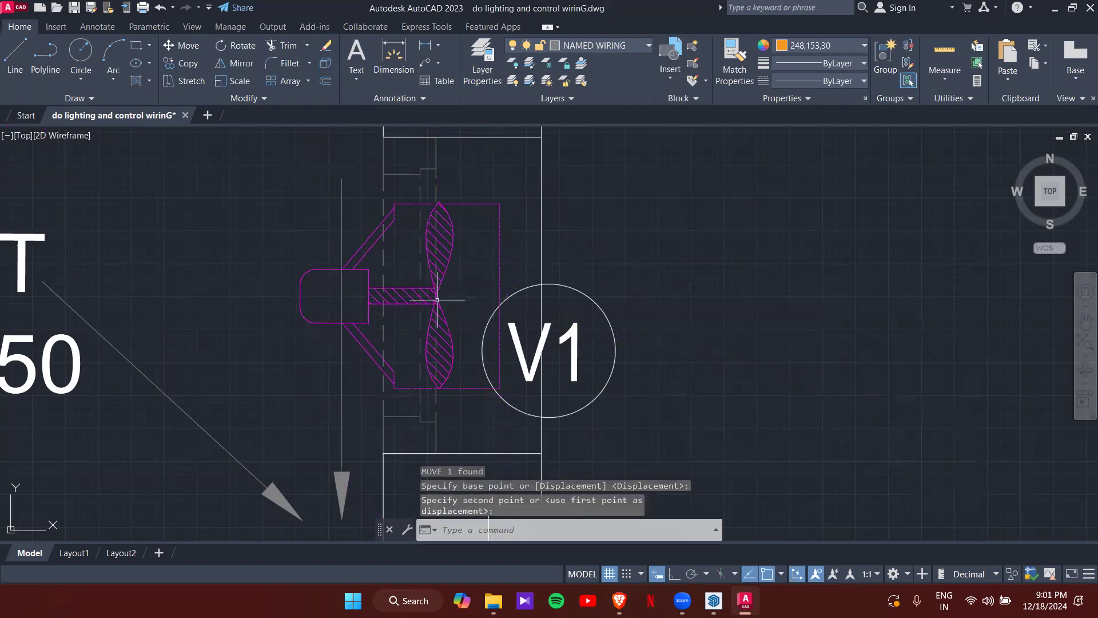
scroll(437, 299, down, 3)
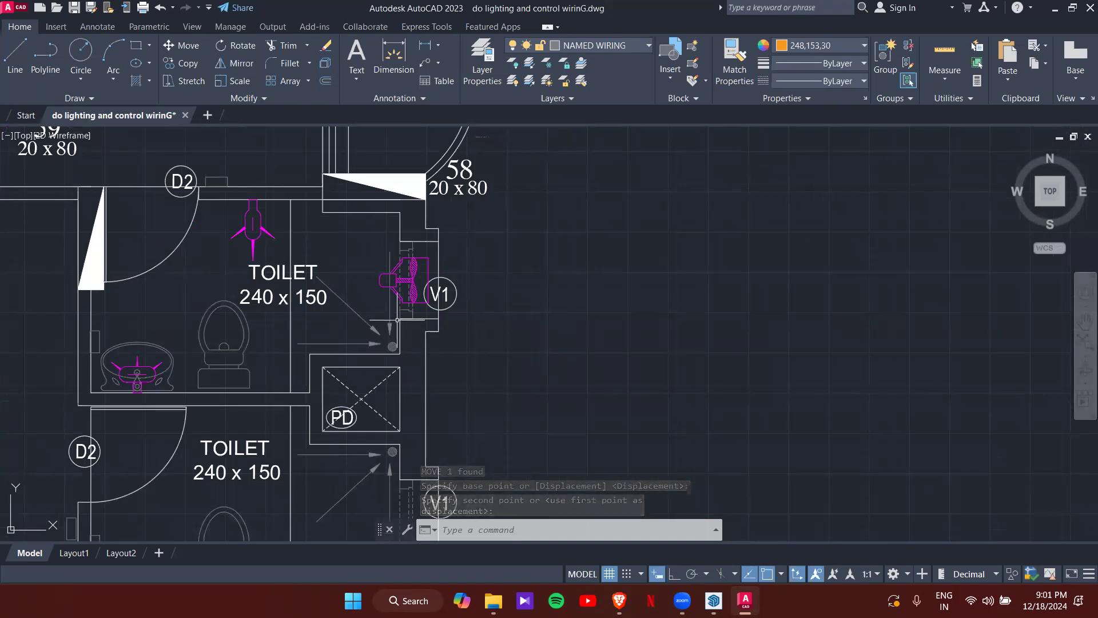
middle_drag(232, 351, 332, 279)
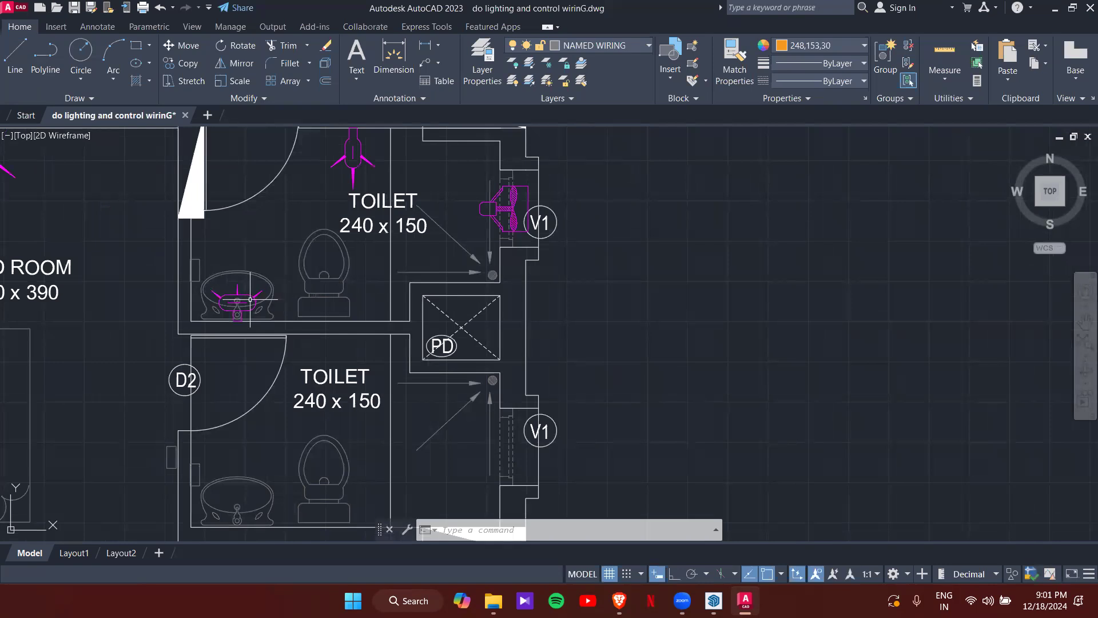
- Copy the sink light, ceiling light and exhaust fan straight down into the lower toilet with Ortho
click(306, 291)
key(Escape)
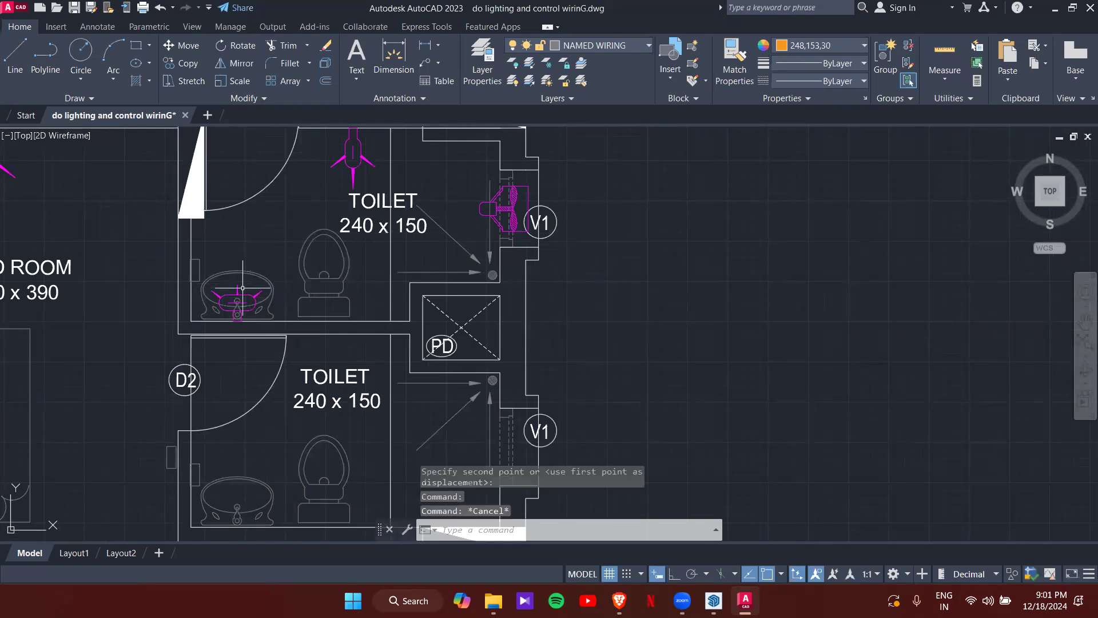
click(244, 291)
click(245, 293)
click(245, 296)
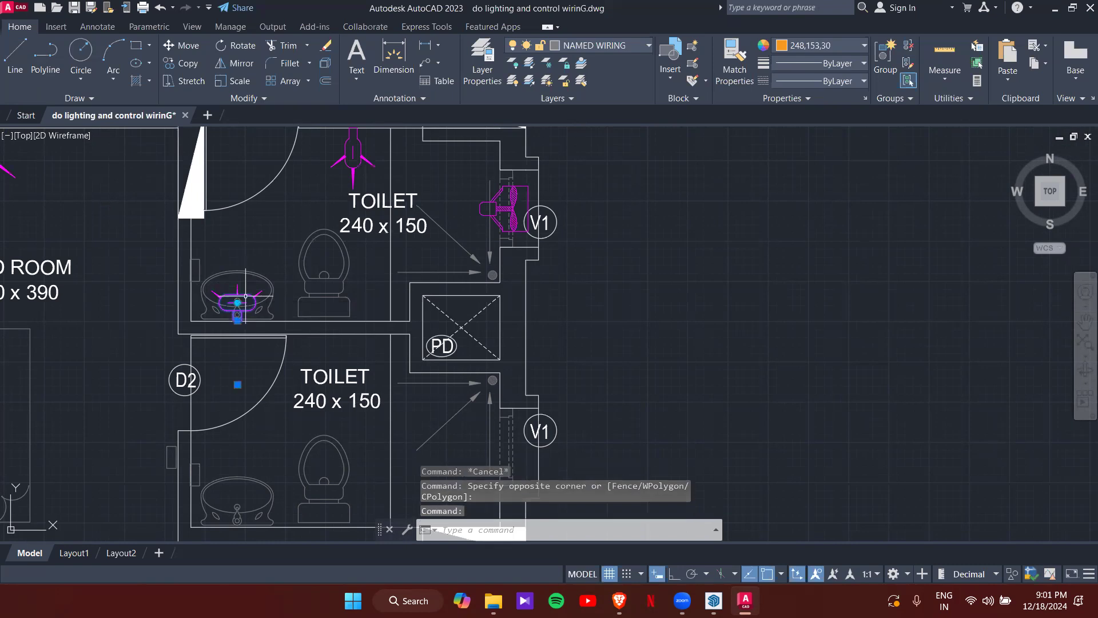
click(358, 161)
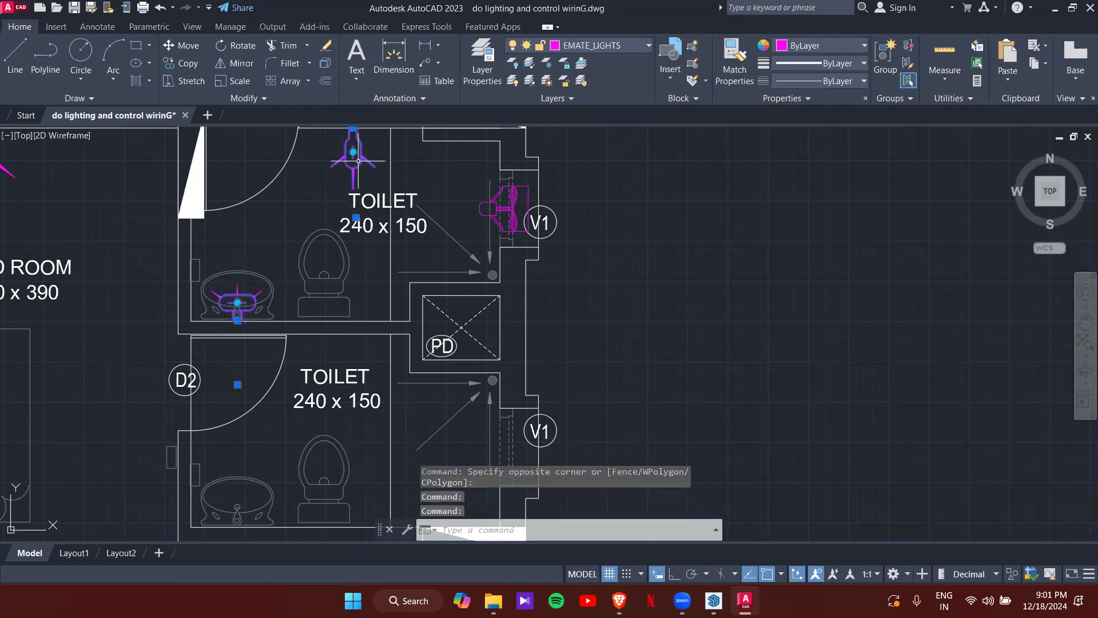
click(503, 214)
middle_drag(385, 186, 394, 248)
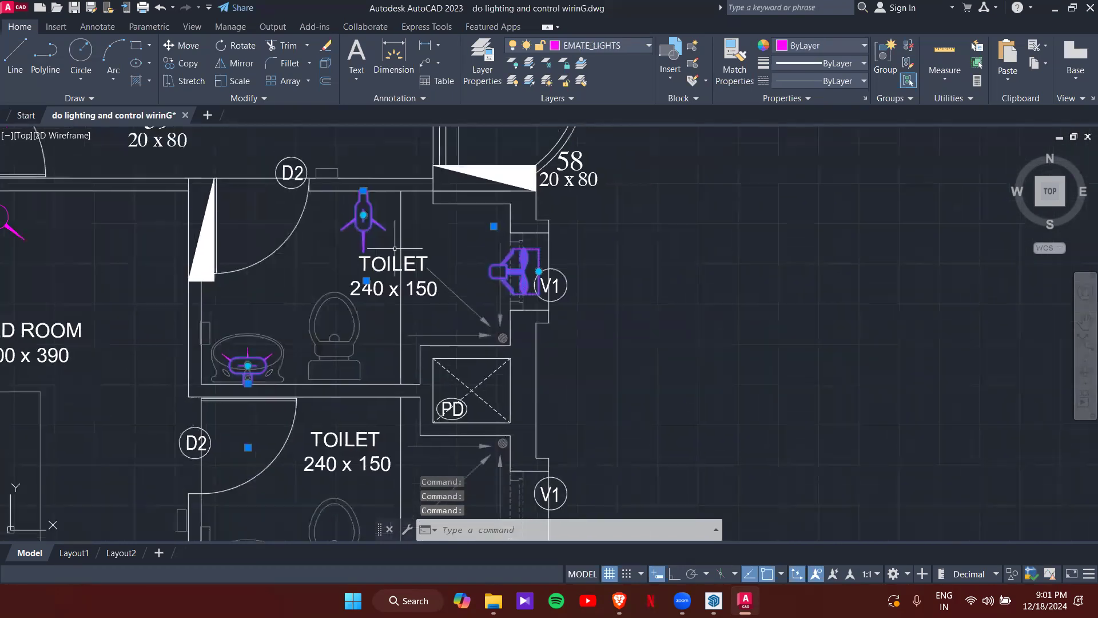
text(o)
key(Return)
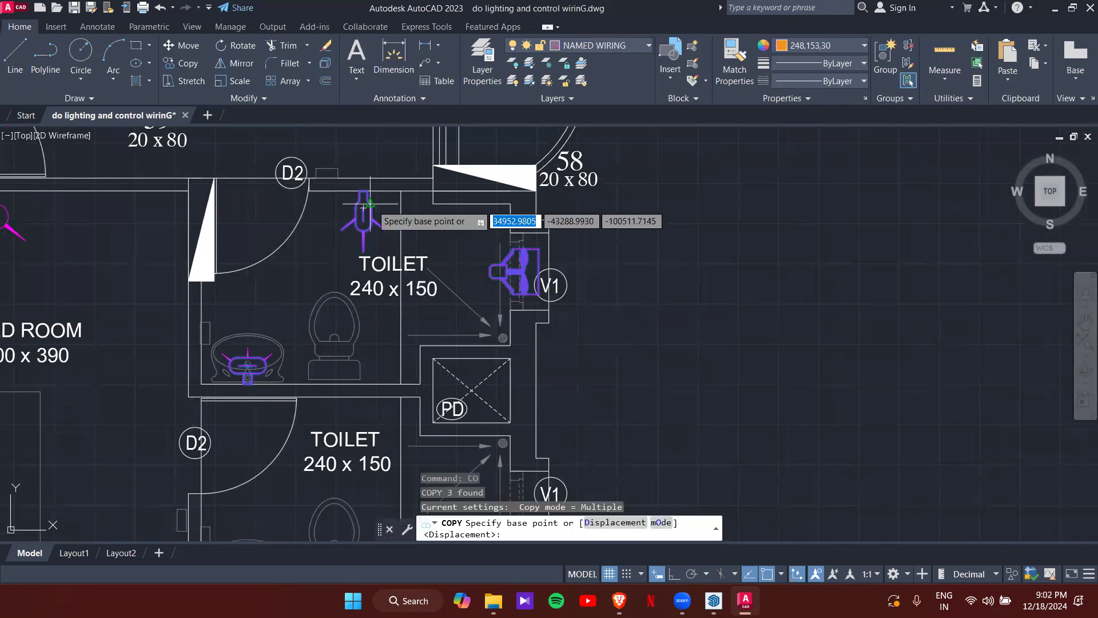
scroll(364, 191, up, 4)
click(366, 190)
scroll(378, 343, down, 5)
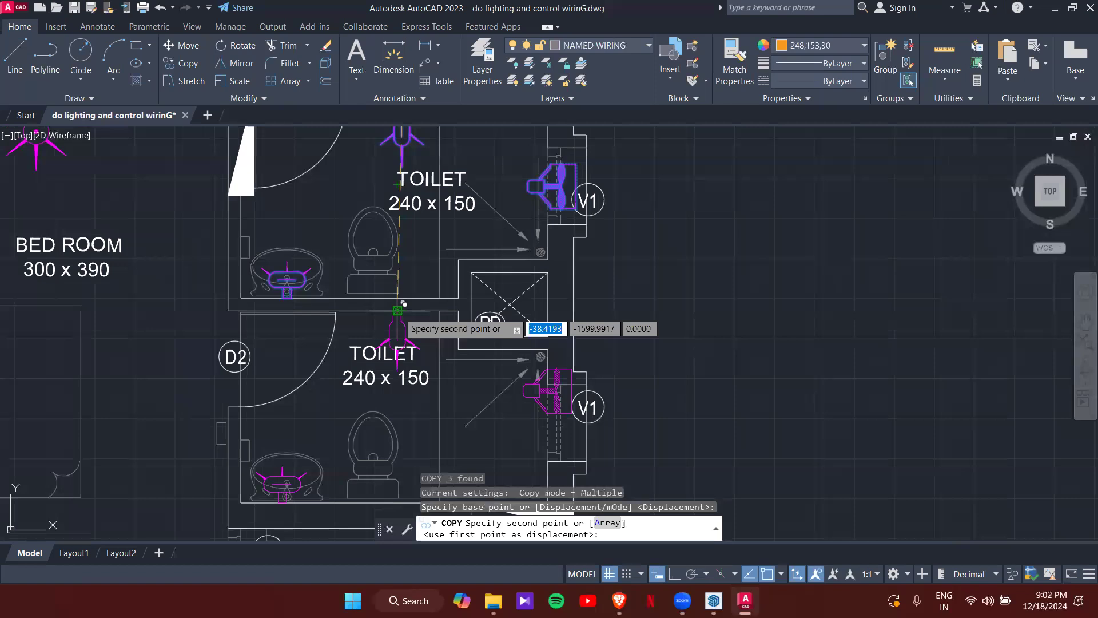
key(F8)
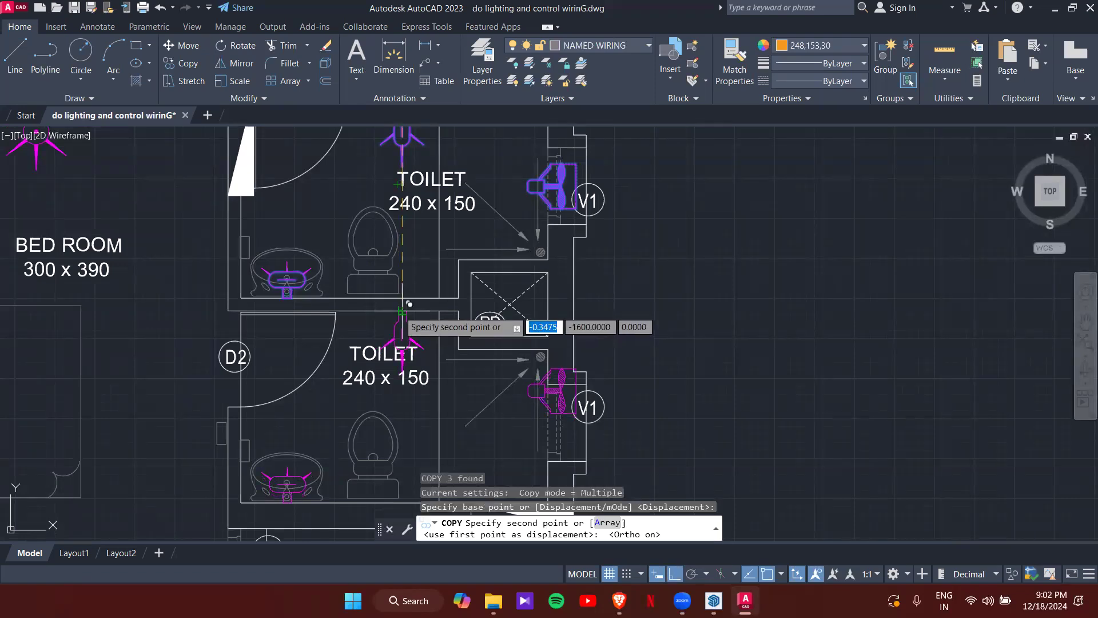
click(402, 312)
key(Escape)
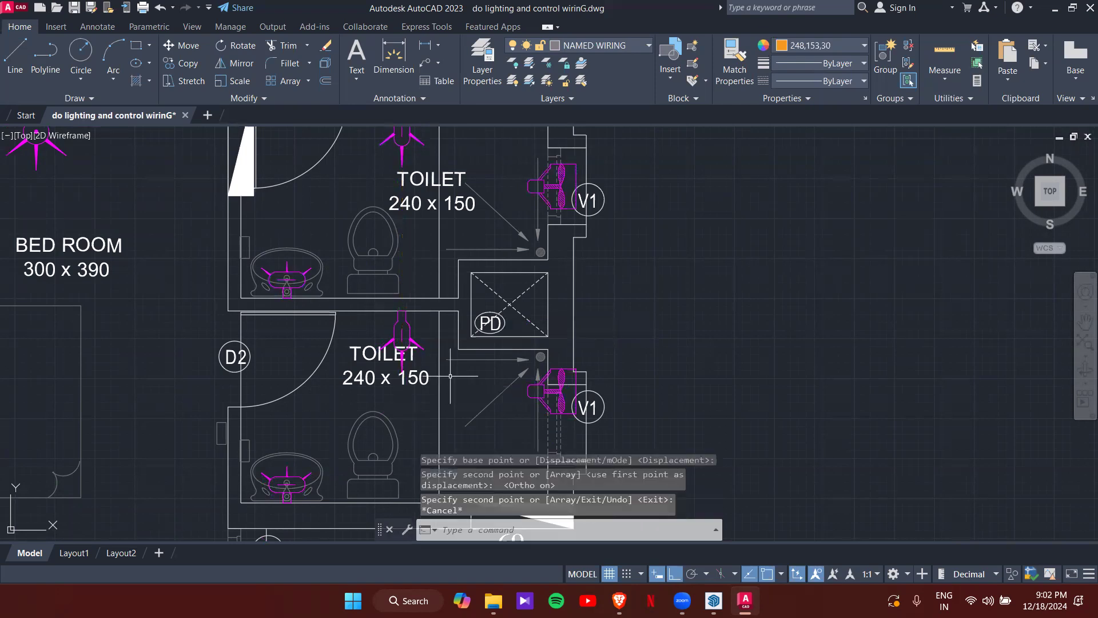
- Move the copied exhaust fan onto the lower toilet's wall at window V1
middle_drag(509, 396, 381, 268)
scroll(428, 331, up, 4)
click(445, 203)
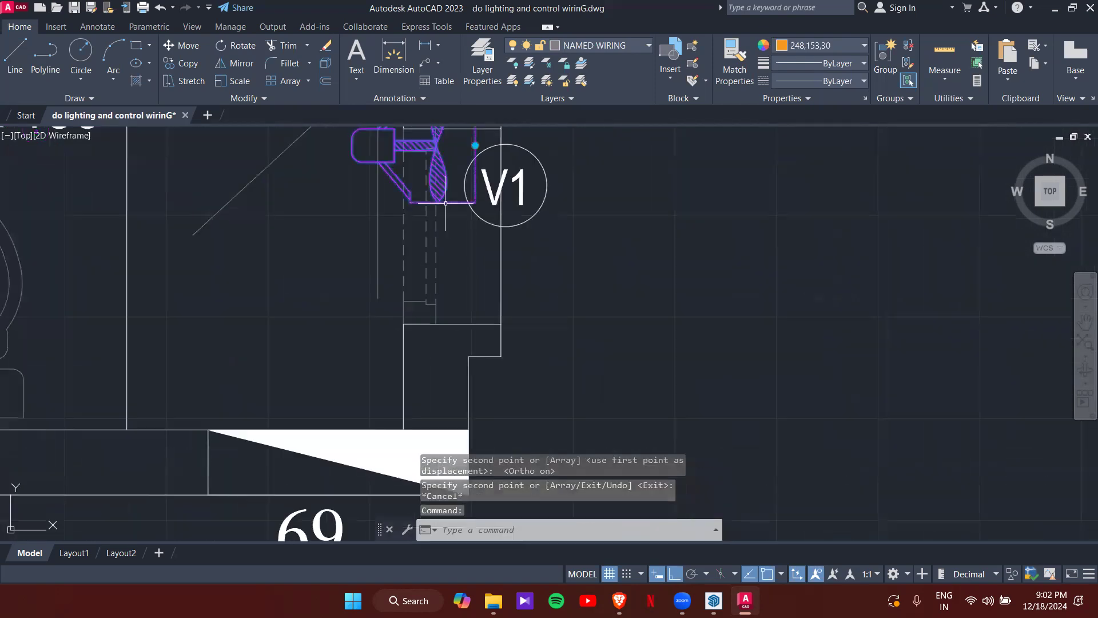
middle_drag(444, 196, 446, 280)
text(m)
key(Return)
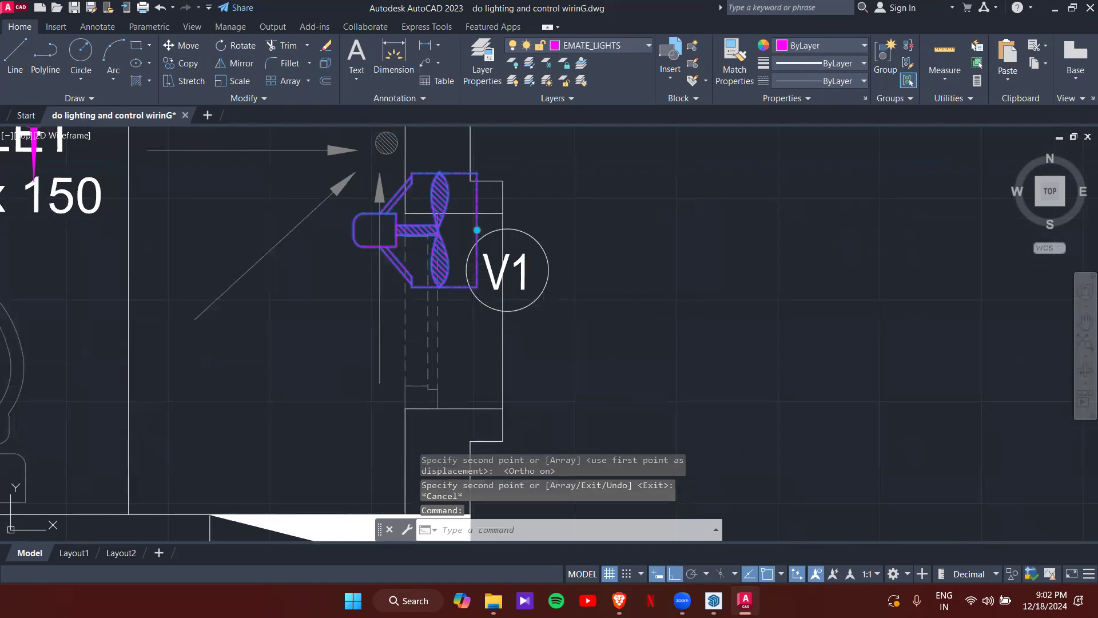
scroll(440, 229, up, 2)
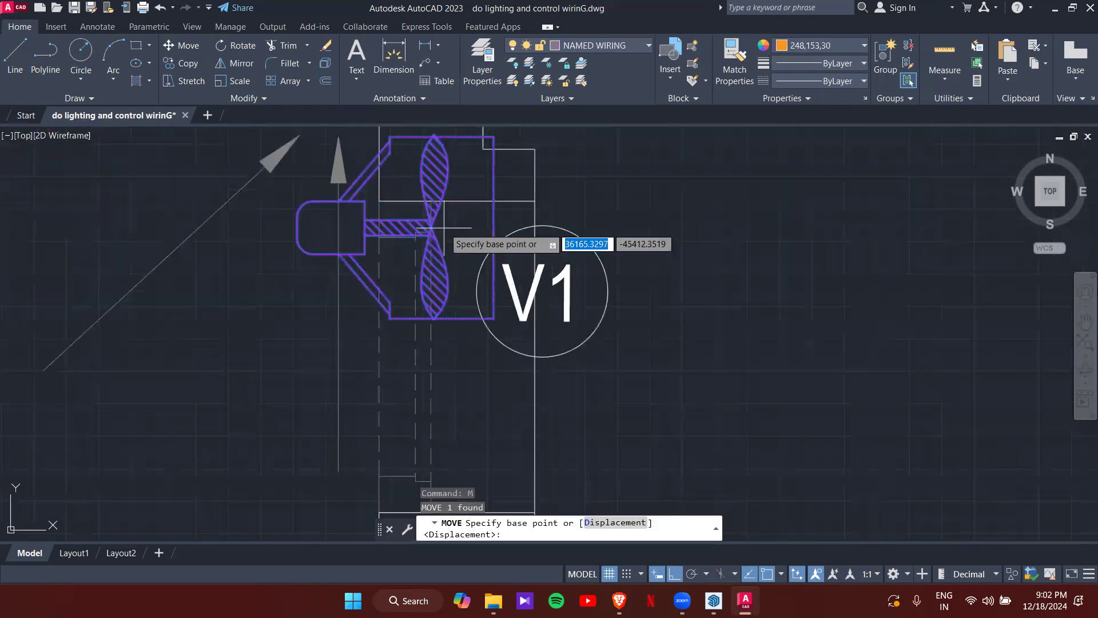
scroll(444, 222, up, 3)
click(416, 229)
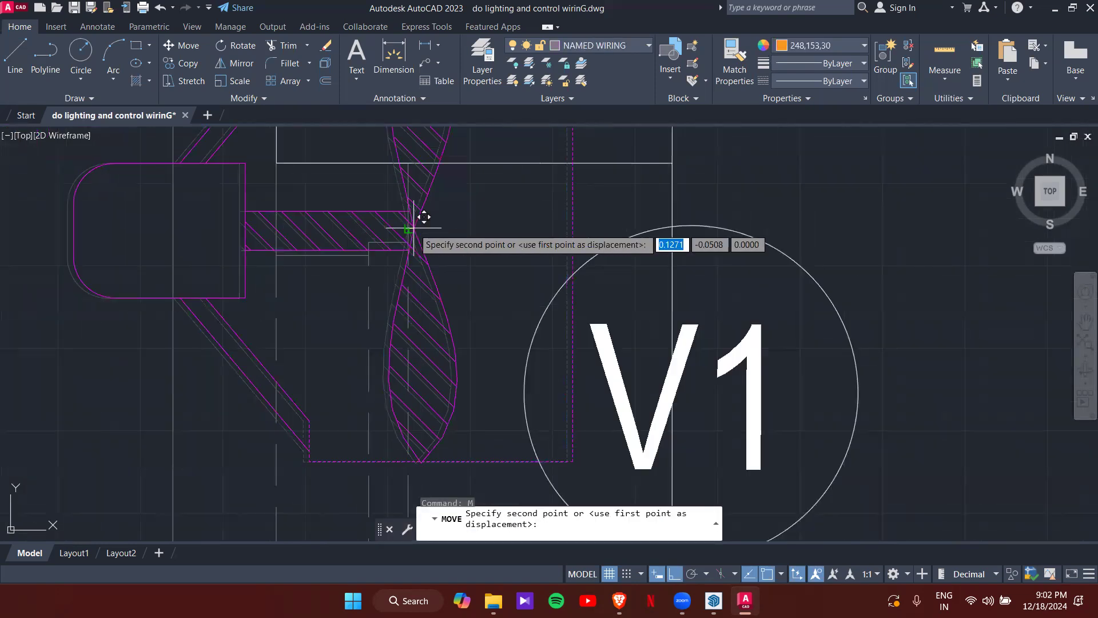
scroll(415, 407, down, 4)
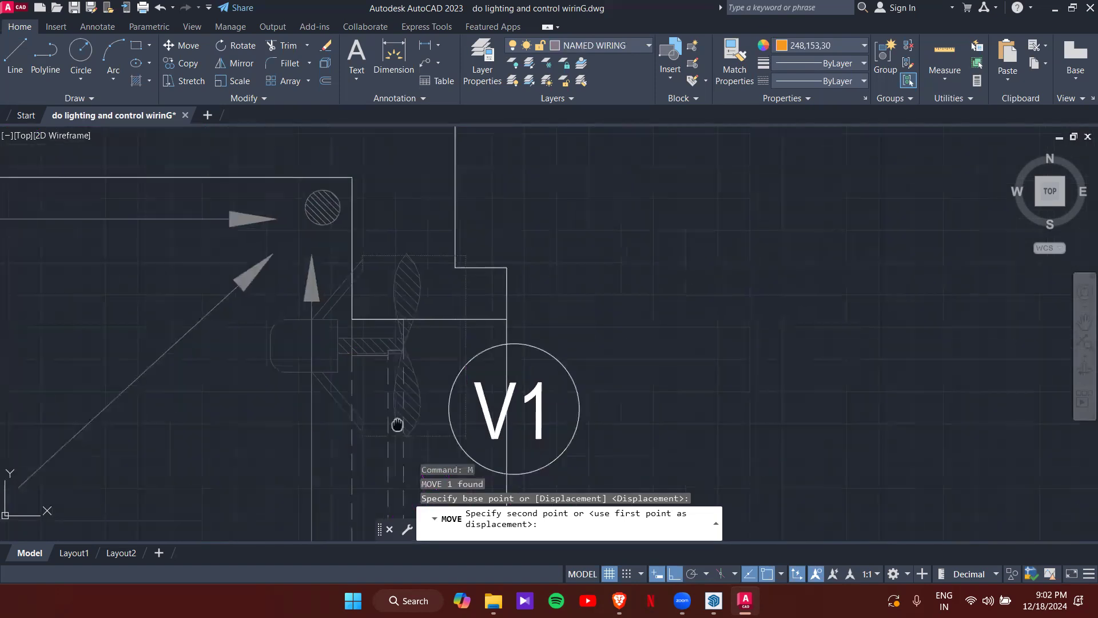
click(411, 294)
scroll(443, 341, down, 5)
scroll(444, 341, down, 4)
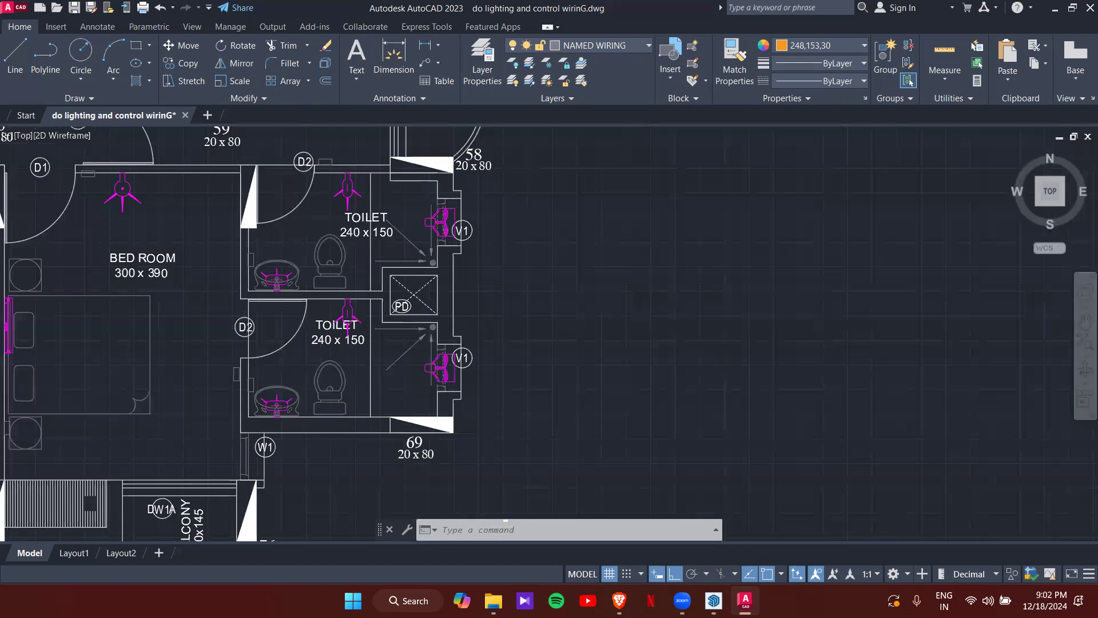
- Zoom out and pan across the floor plan toward the balcony beside the bedroom
scroll(365, 216, down, 3)
middle_drag(365, 216, 423, 391)
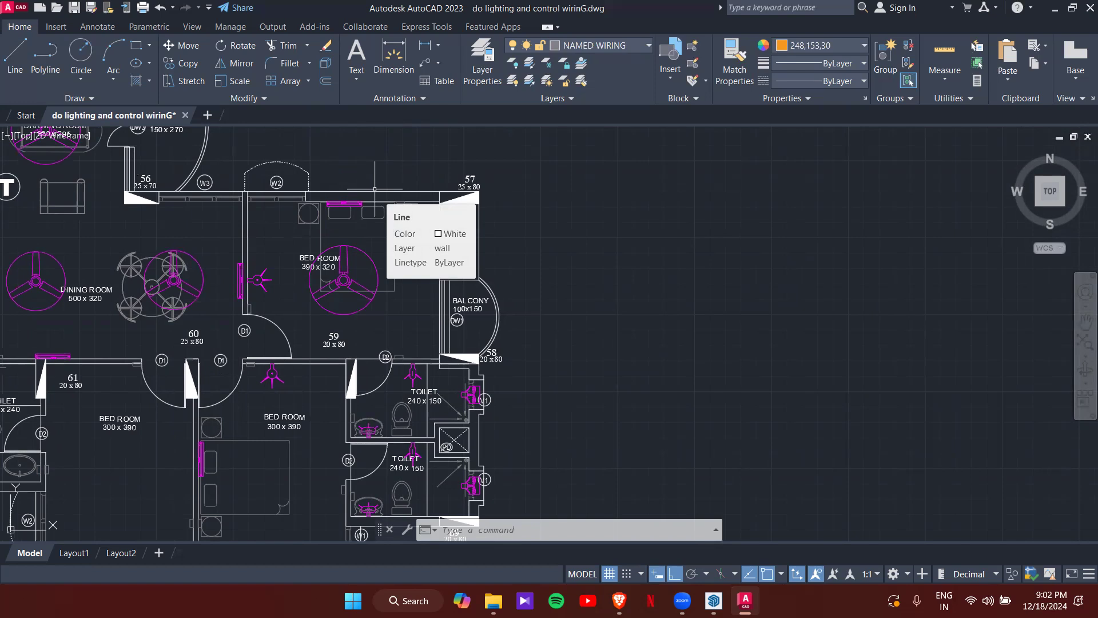
scroll(473, 326, up, 5)
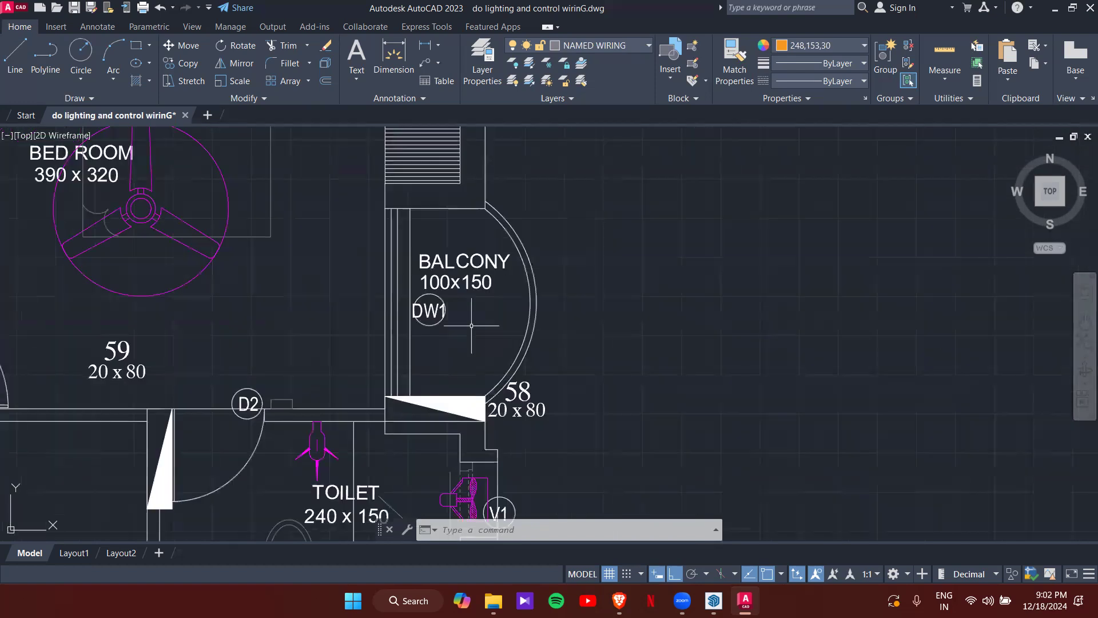
scroll(483, 280, down, 10)
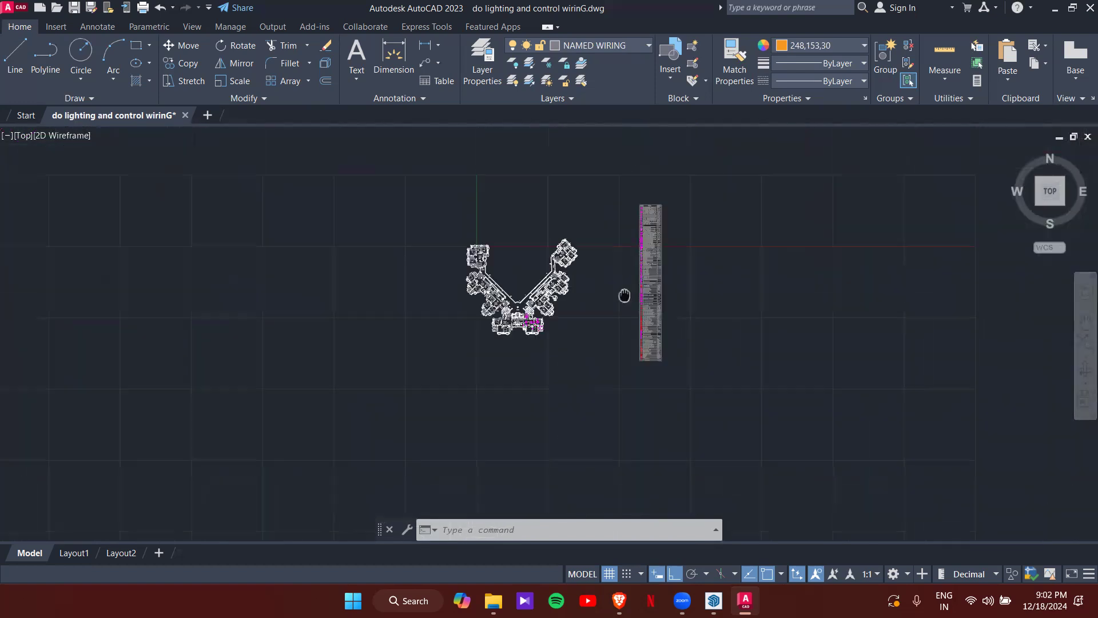
- Start copying the 1X18W CFL downlighter from the legend, using its centre as base point
scroll(616, 306, up, 5)
scroll(616, 306, up, 10)
scroll(498, 286, down, 4)
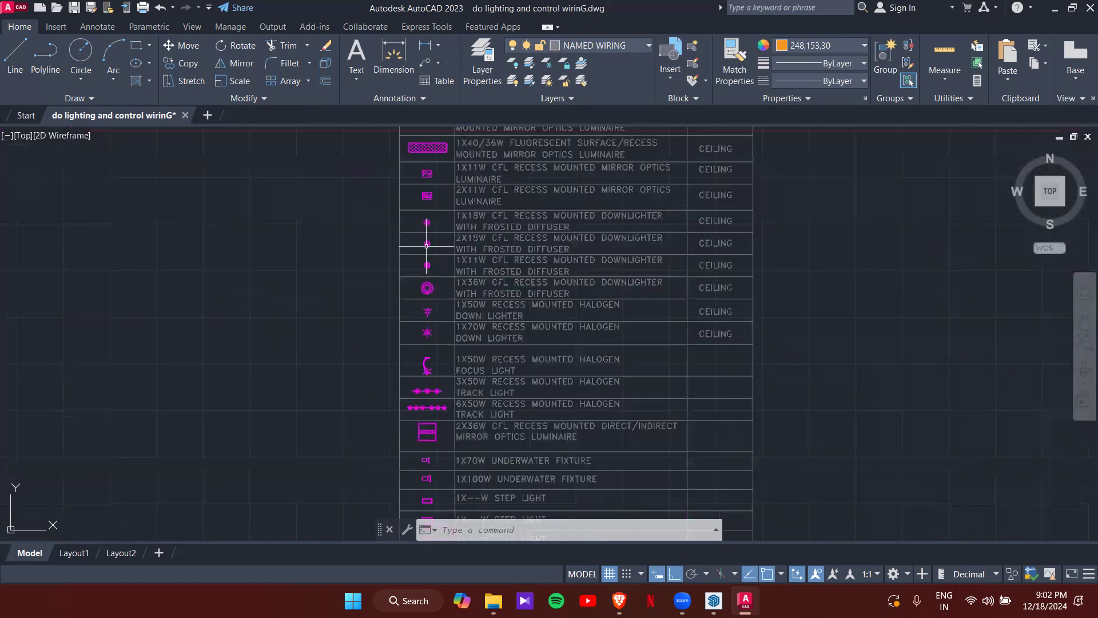
scroll(437, 316, up, 6)
scroll(438, 309, down, 4)
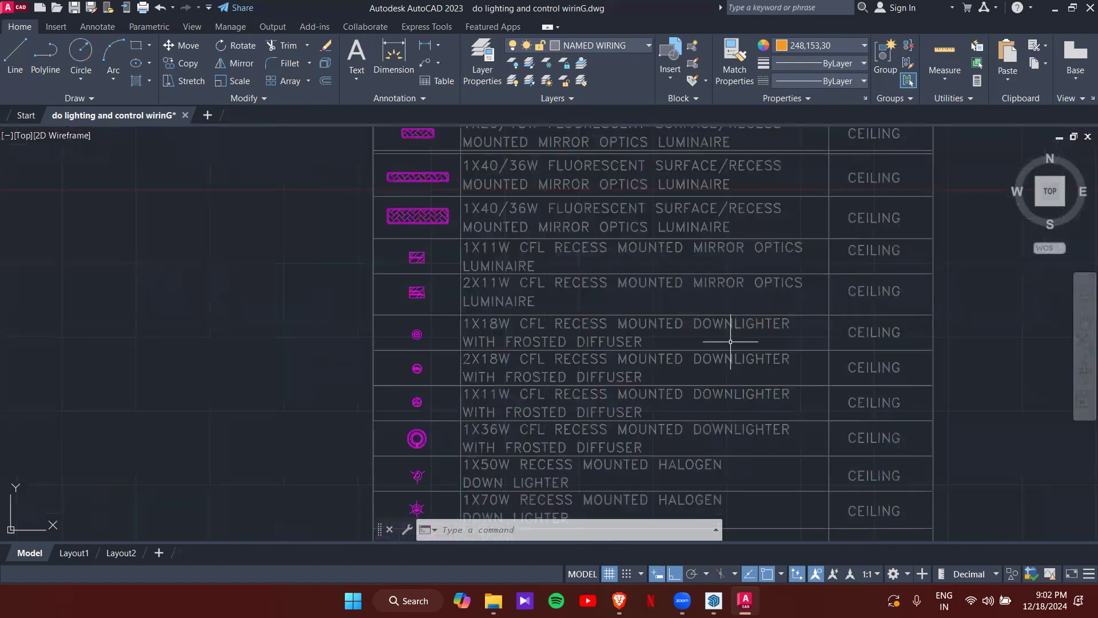
scroll(496, 325, up, 2)
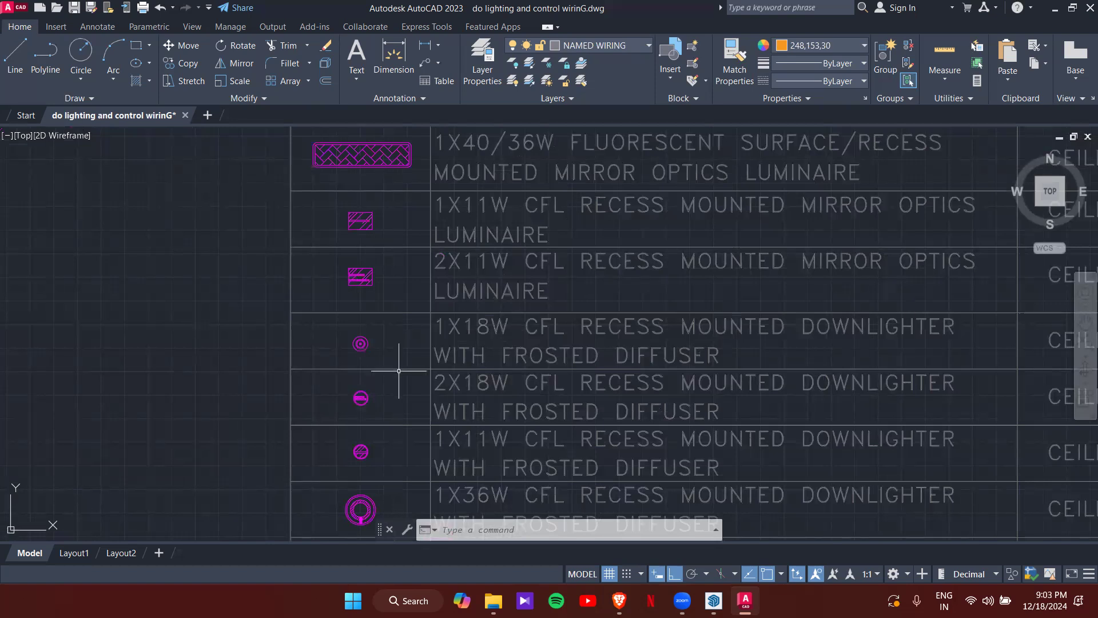
middle_drag(398, 371, 324, 300)
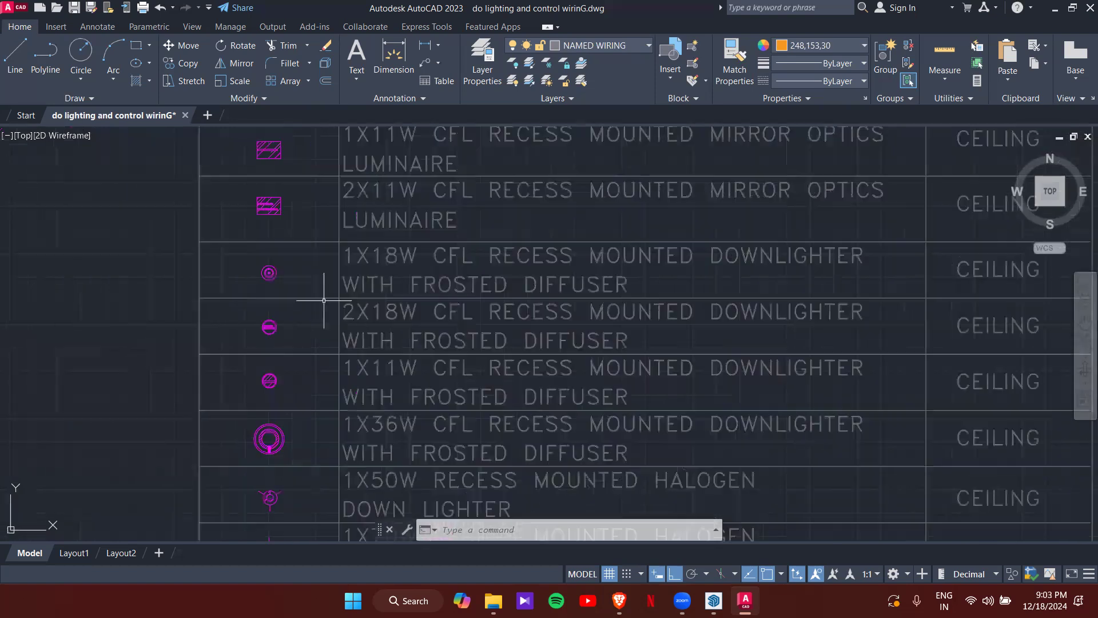
click(269, 274)
scroll(269, 274, up, 2)
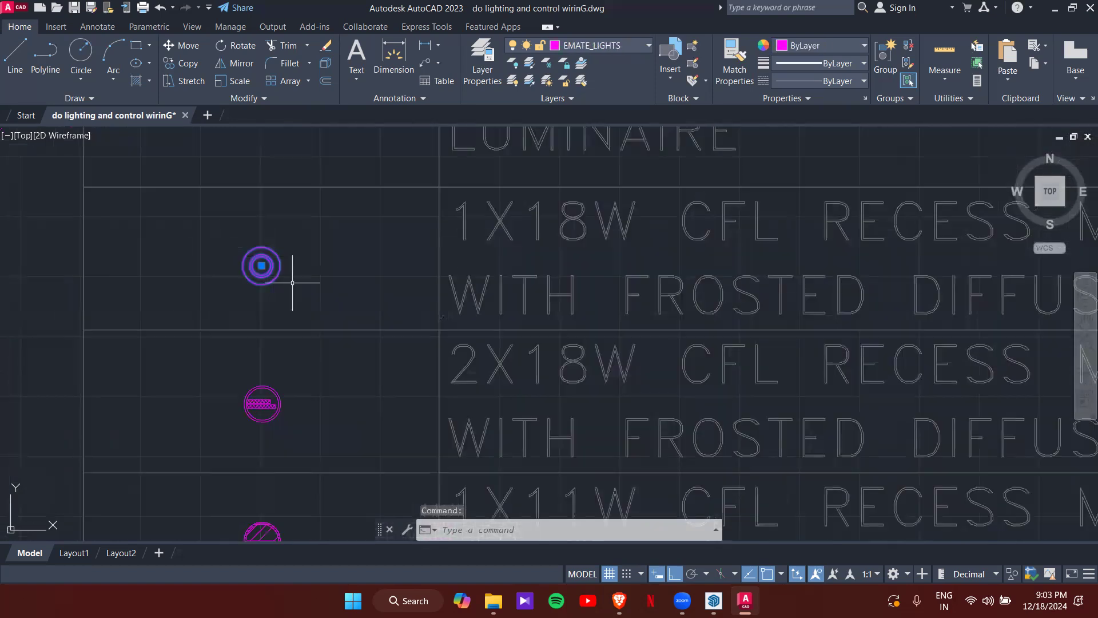
scroll(292, 282, down, 3)
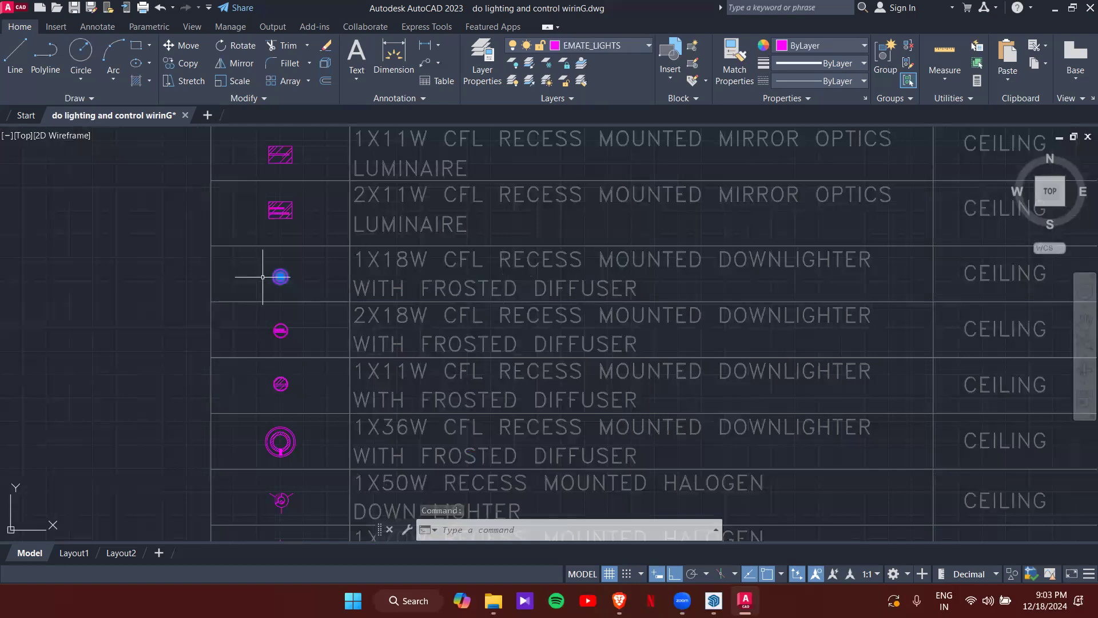
scroll(265, 276, up, 4)
text(co)
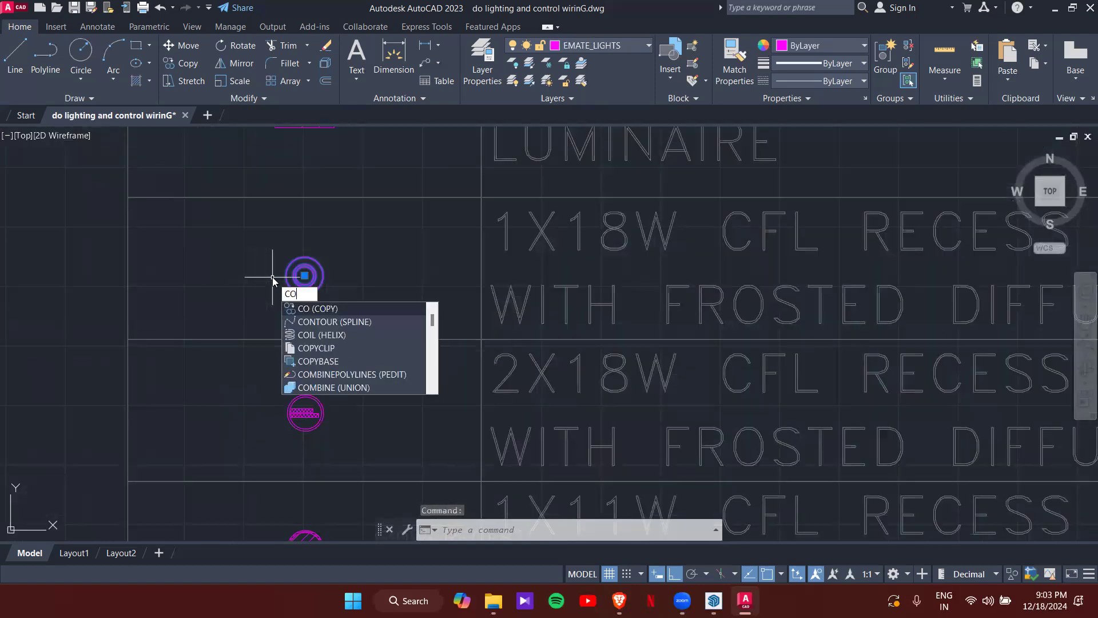
key(Return)
scroll(274, 280, up, 1)
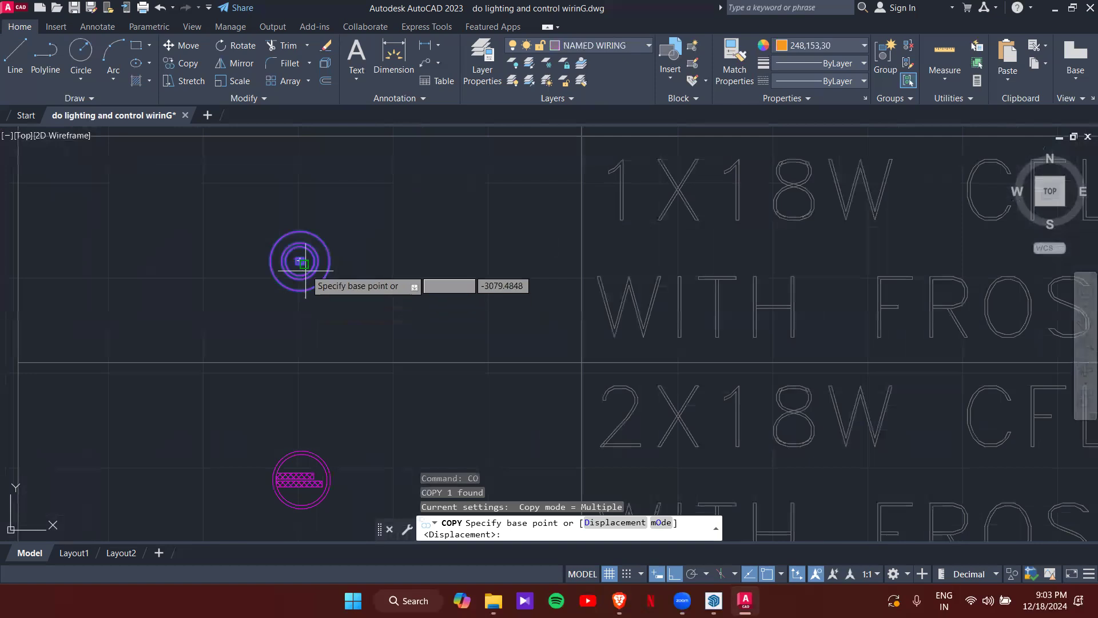
scroll(298, 258, up, 7)
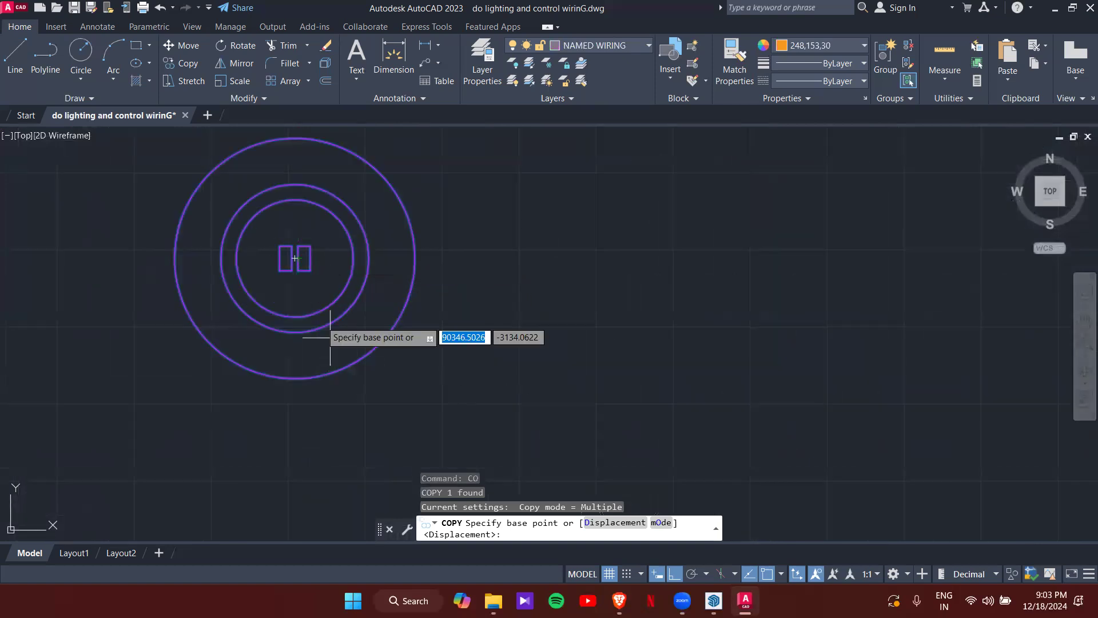
click(292, 258)
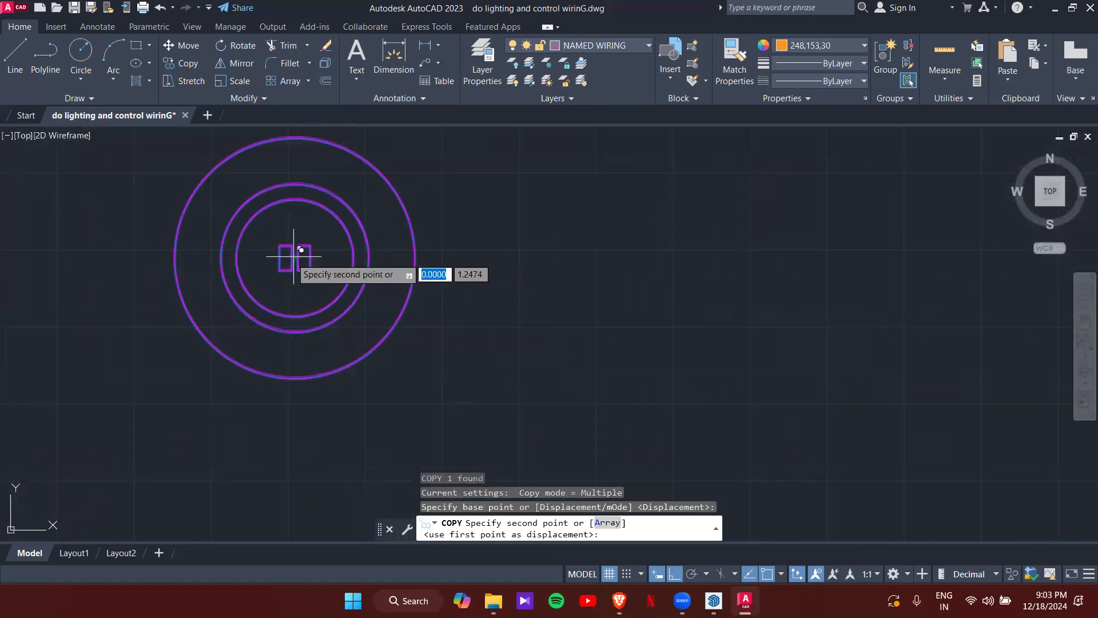
- With Ortho off, place a downlighter midway in the 100x150 balcony via Mid Between 2 Points
scroll(188, 346, down, 8)
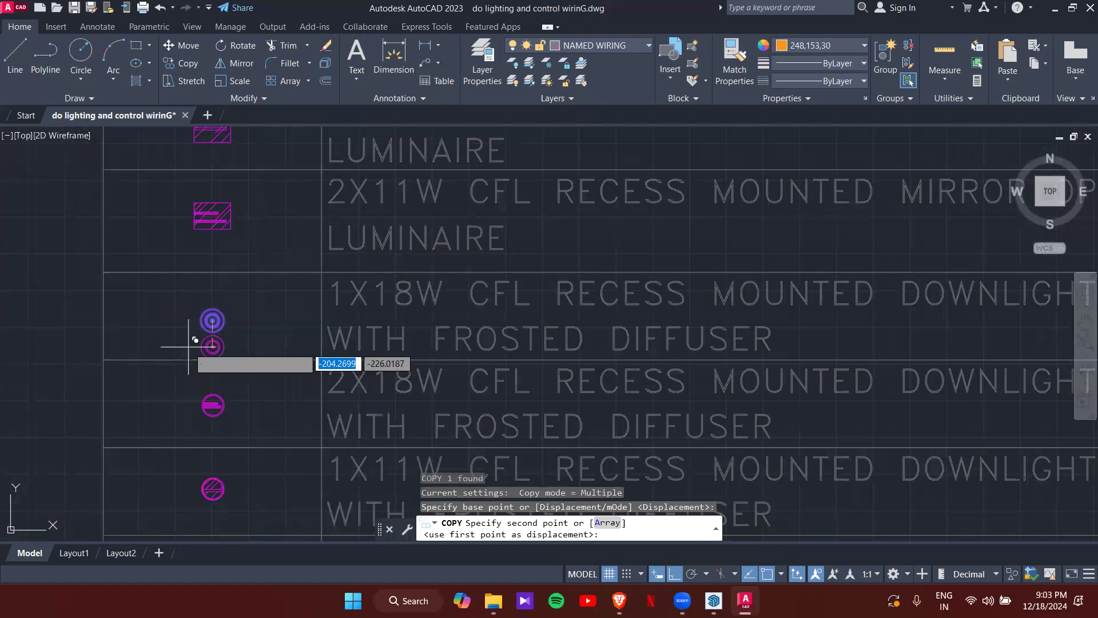
key(F8)
scroll(161, 331, down, 5)
scroll(157, 355, down, 2)
middle_drag(154, 379, 267, 305)
scroll(267, 305, up, 10)
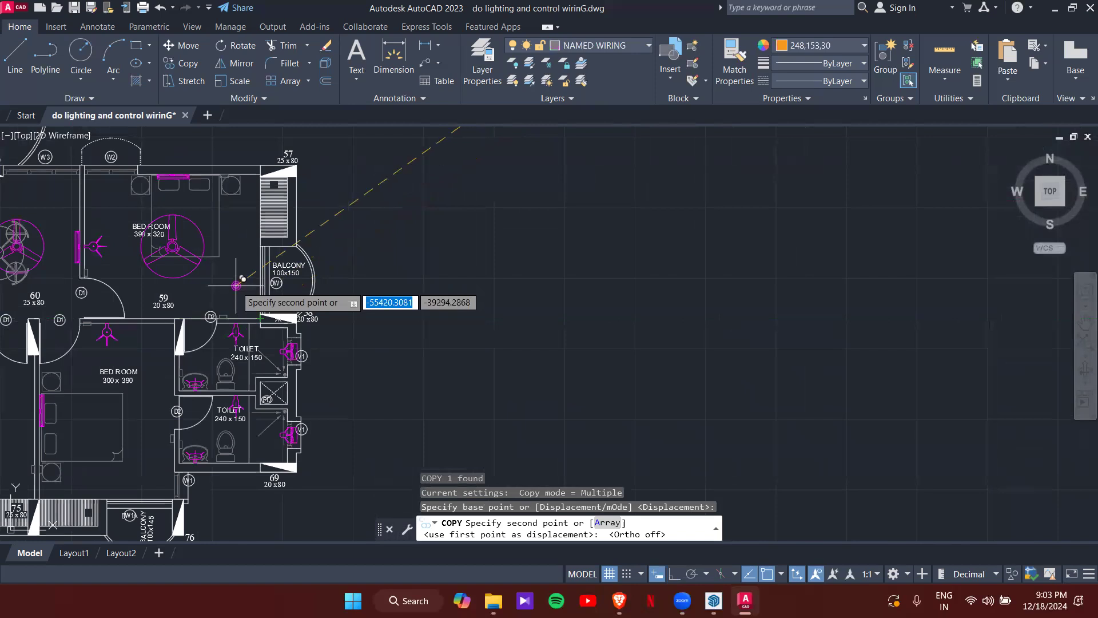
scroll(297, 257, up, 4)
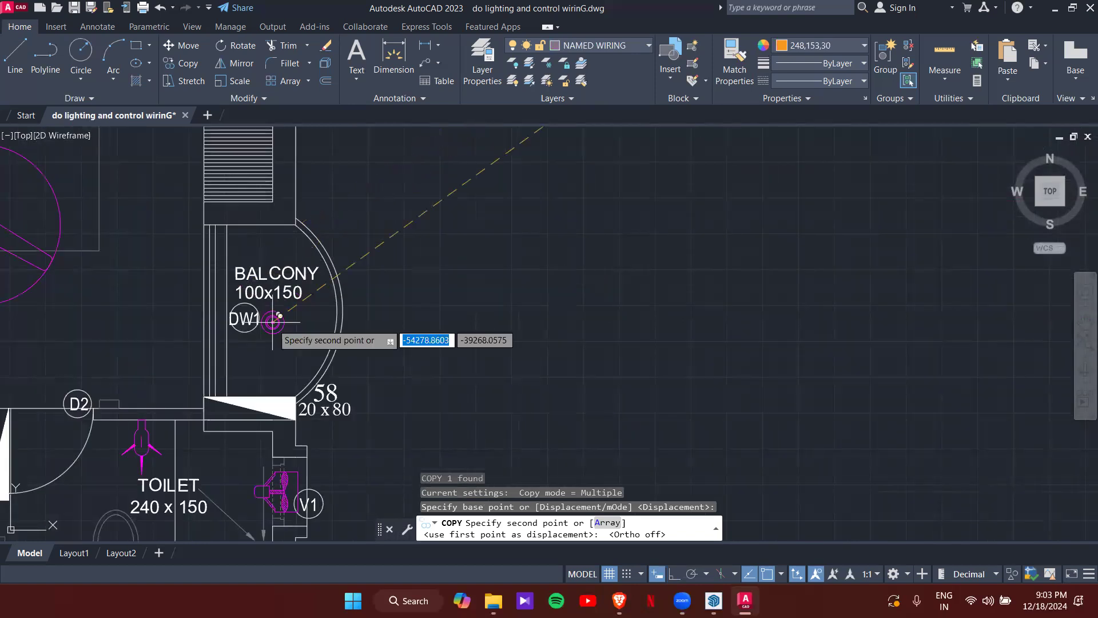
shift+right_click(291, 341)
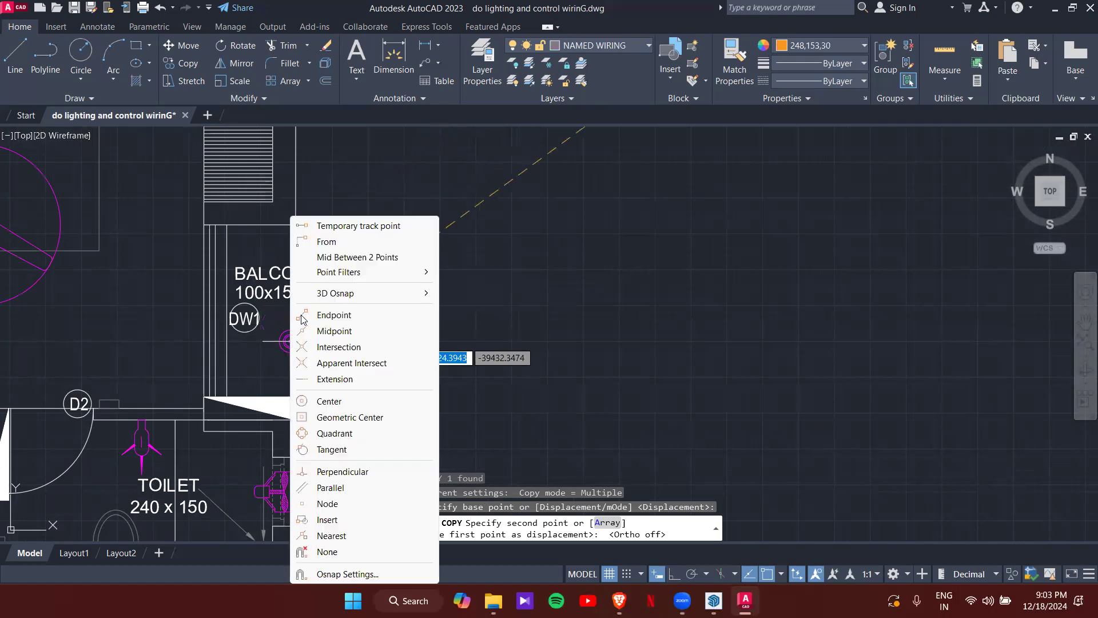
click(327, 257)
click(229, 222)
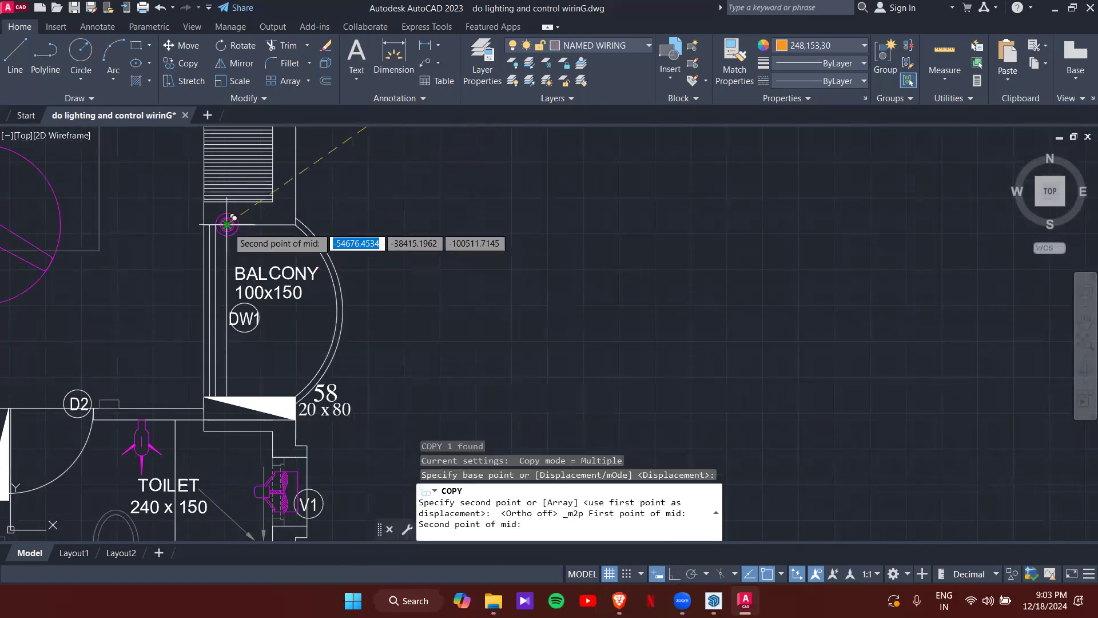
click(295, 397)
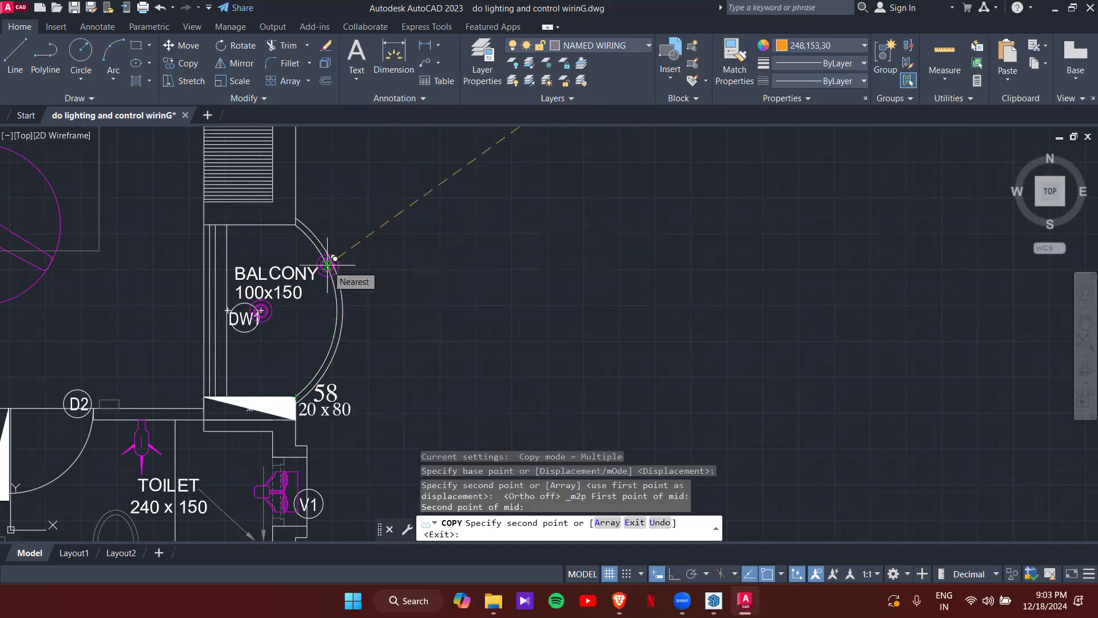
- Place another downlighter copy beside the 150x270 balcony
scroll(319, 268, down, 3)
scroll(509, 299, down, 3)
middle_drag(295, 309, 441, 347)
middle_drag(343, 268, 417, 377)
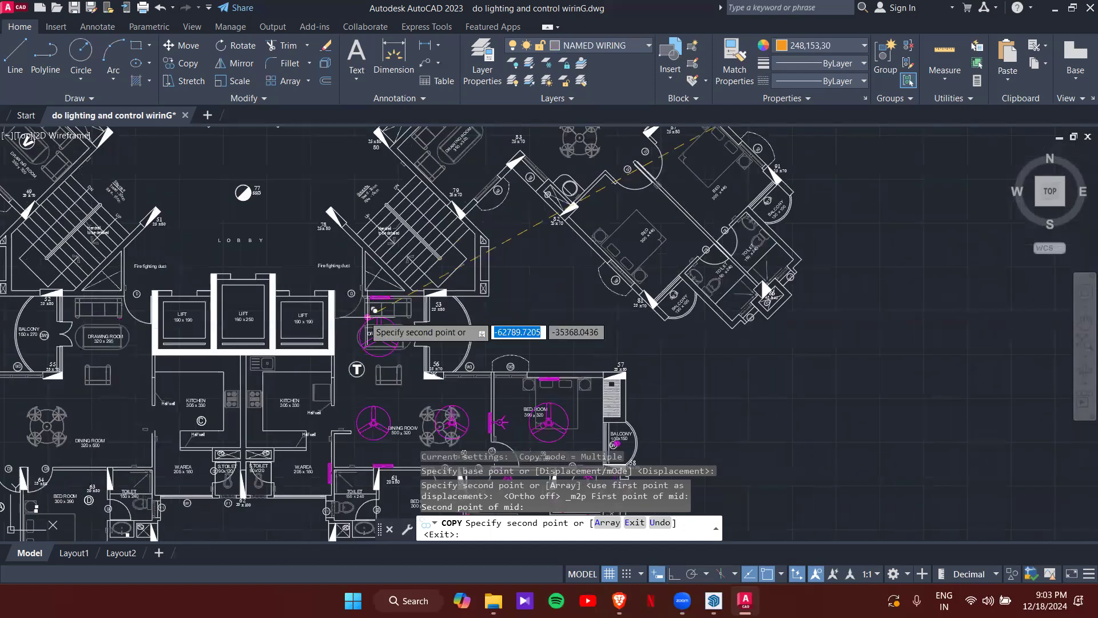
scroll(369, 317, up, 2)
scroll(383, 349, up, 3)
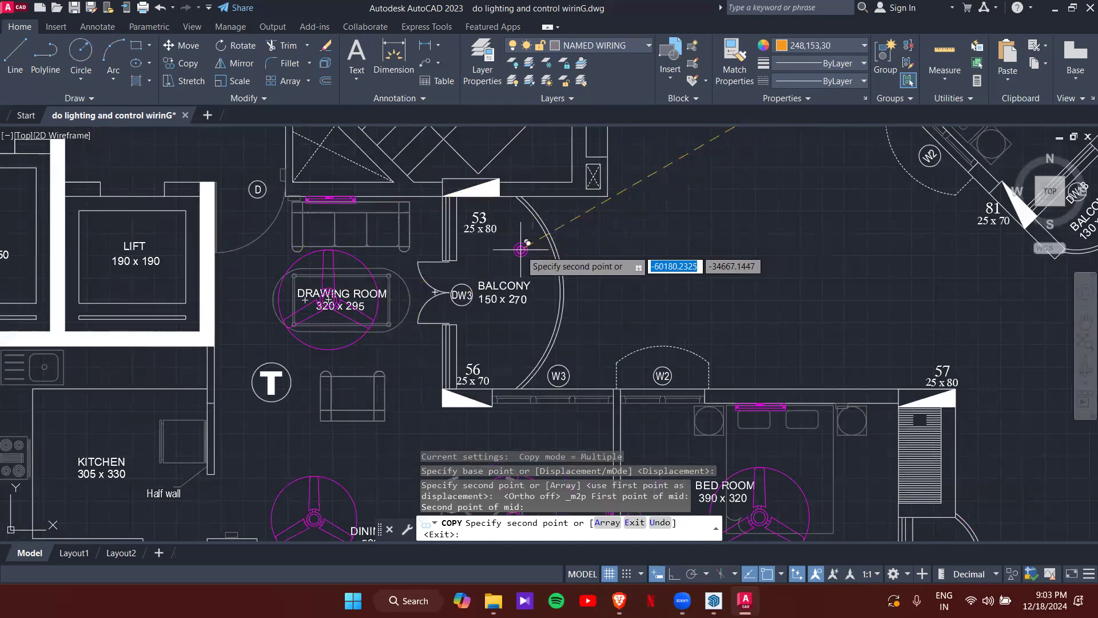
click(646, 270)
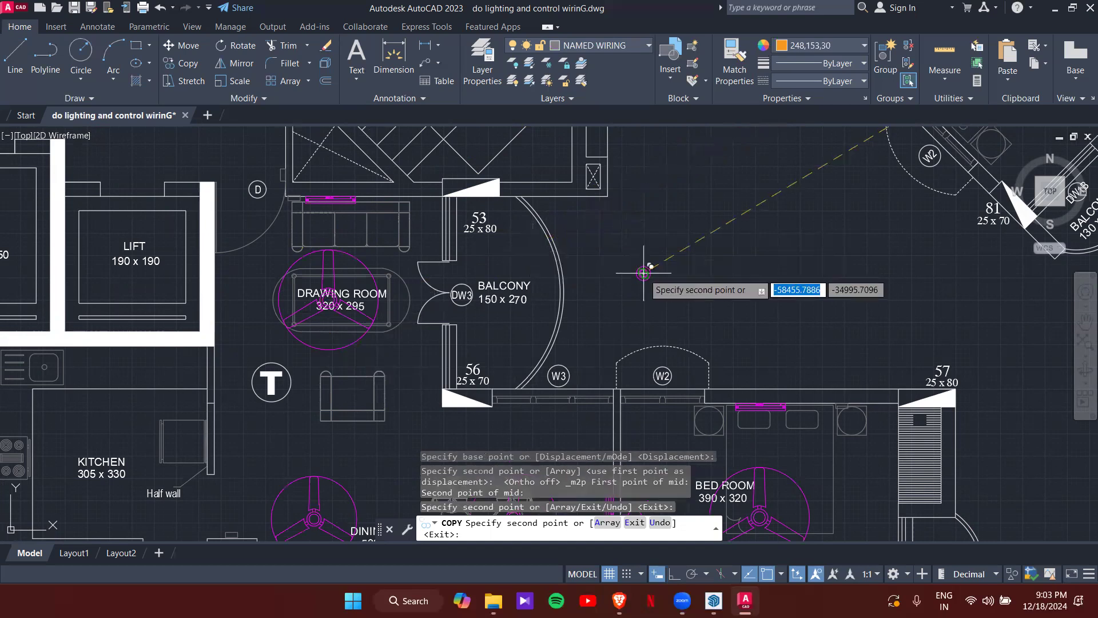
key(Escape)
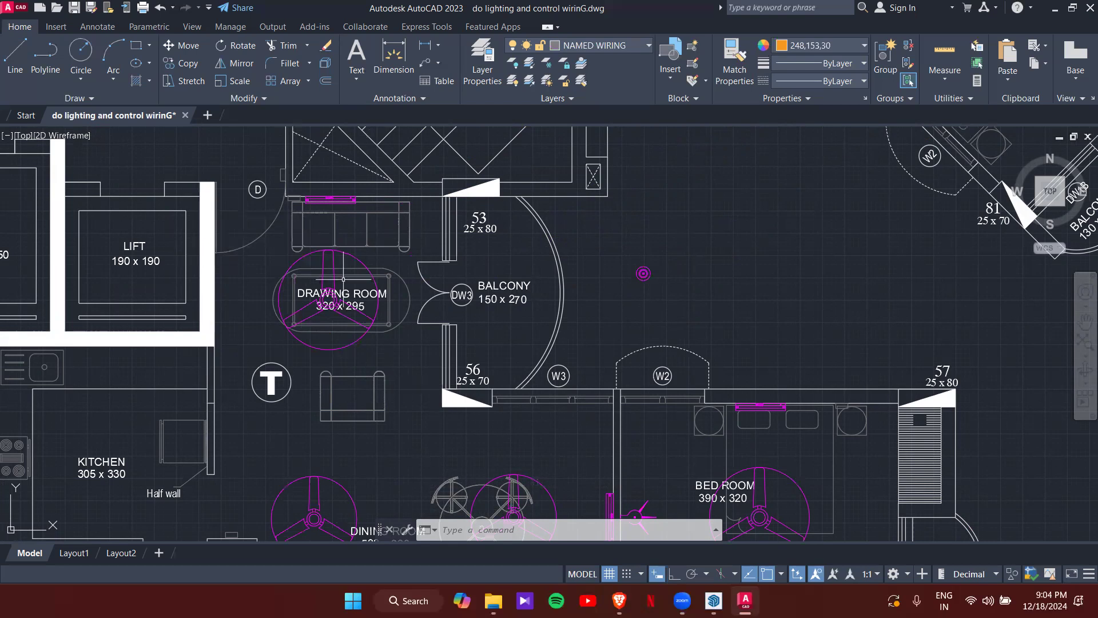
mouse_move(245, 244)
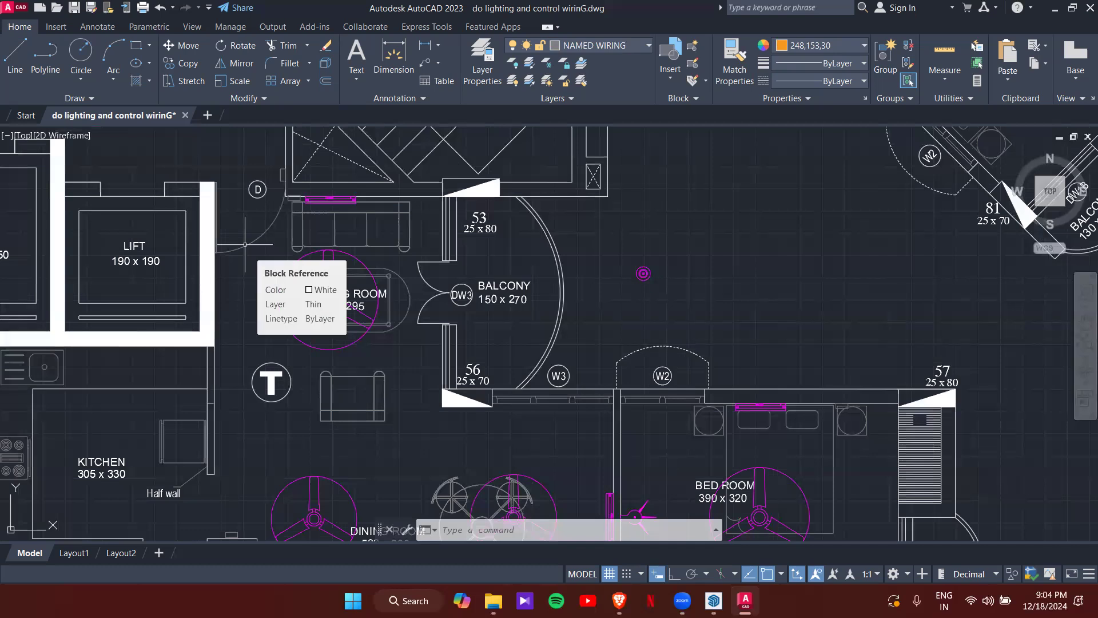
click(12, 46)
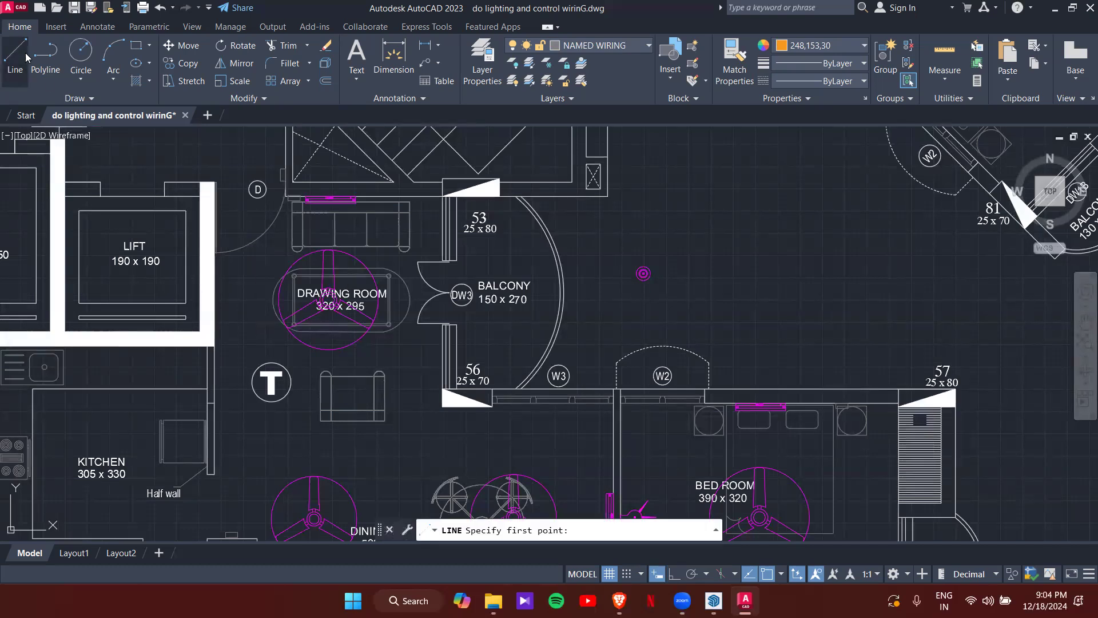
scroll(401, 404, up, 2)
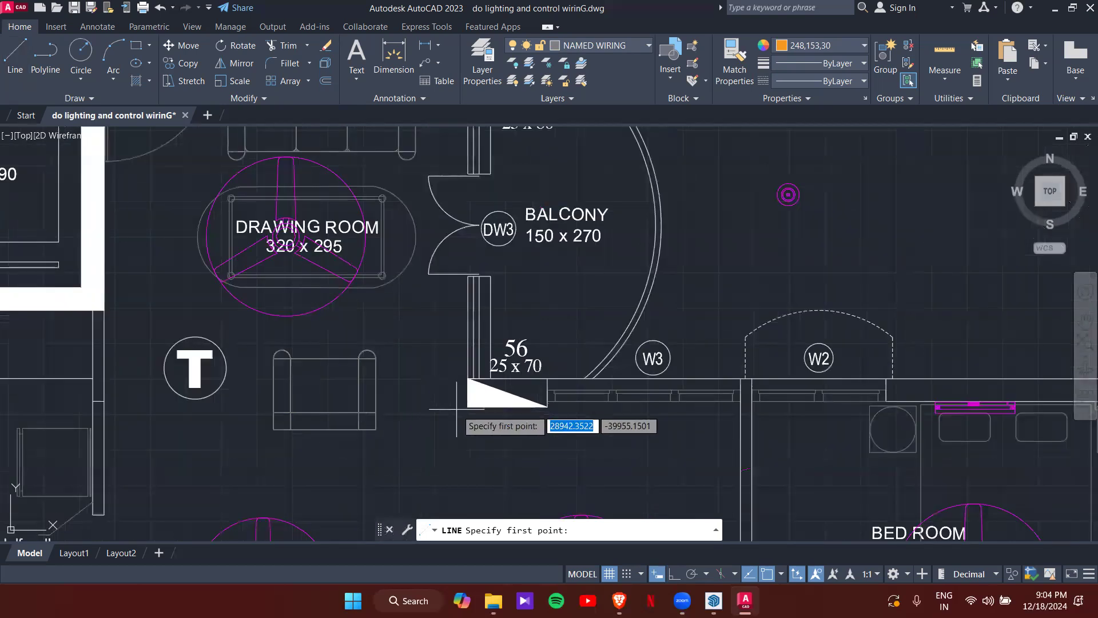
click(467, 406)
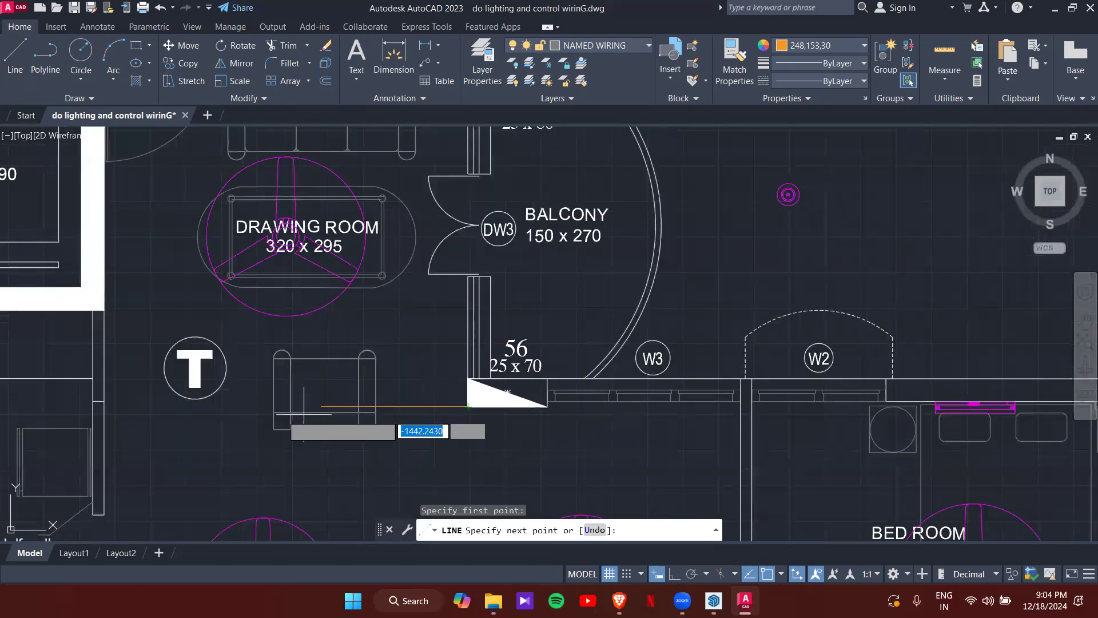
click(111, 407)
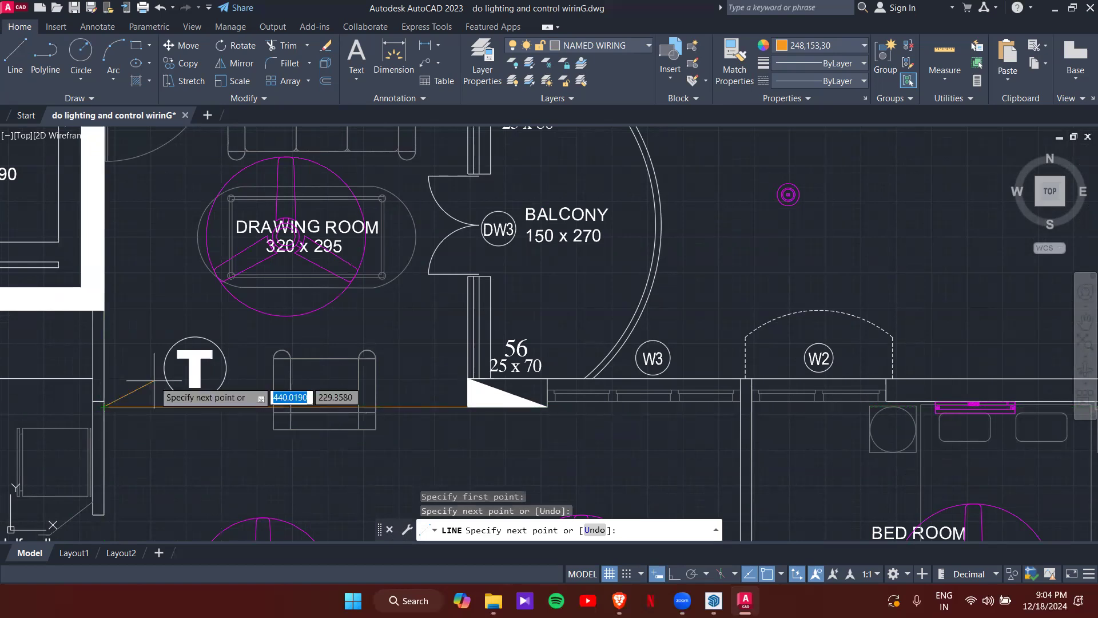
key(Escape)
key(Escape)
click(144, 407)
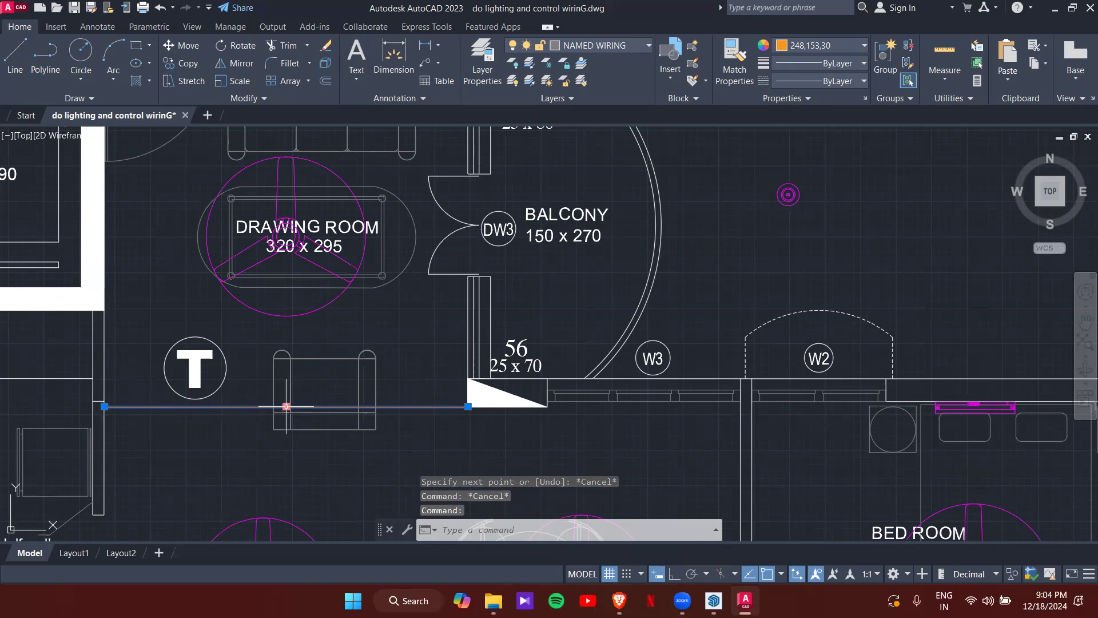
scroll(284, 249, down, 1)
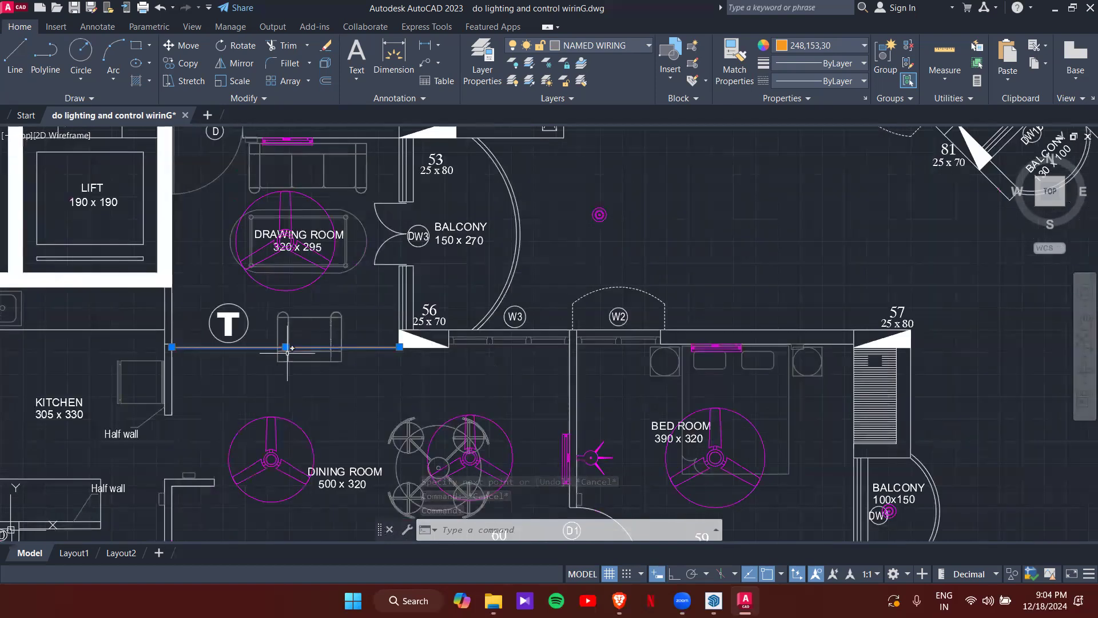
text(l)
key(Return)
scroll(297, 334, up, 2)
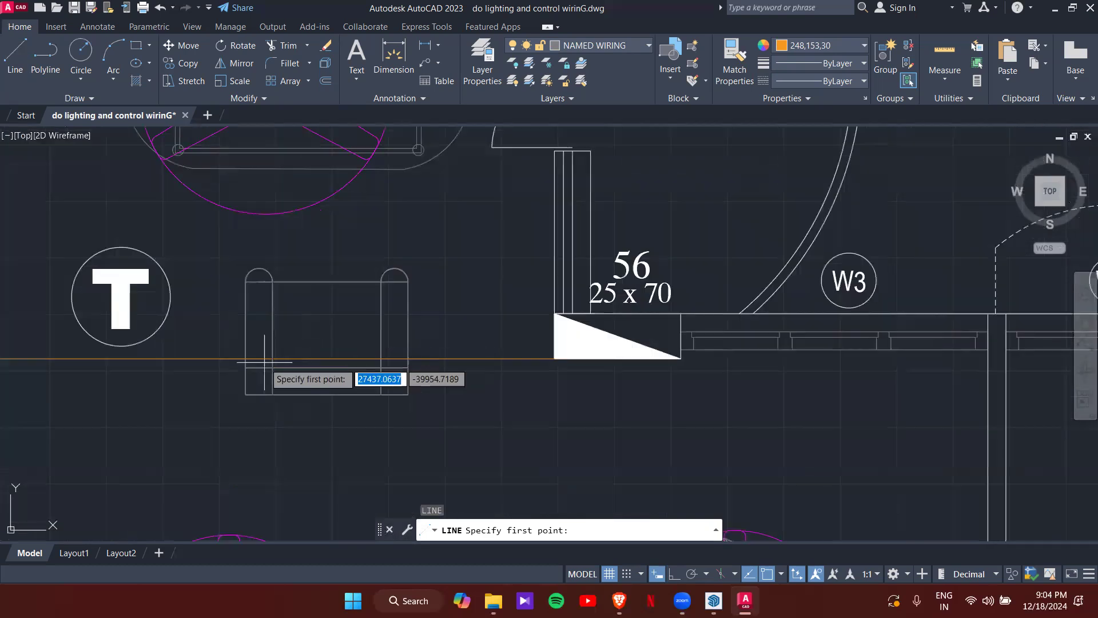
click(266, 358)
scroll(252, 206, down, 3)
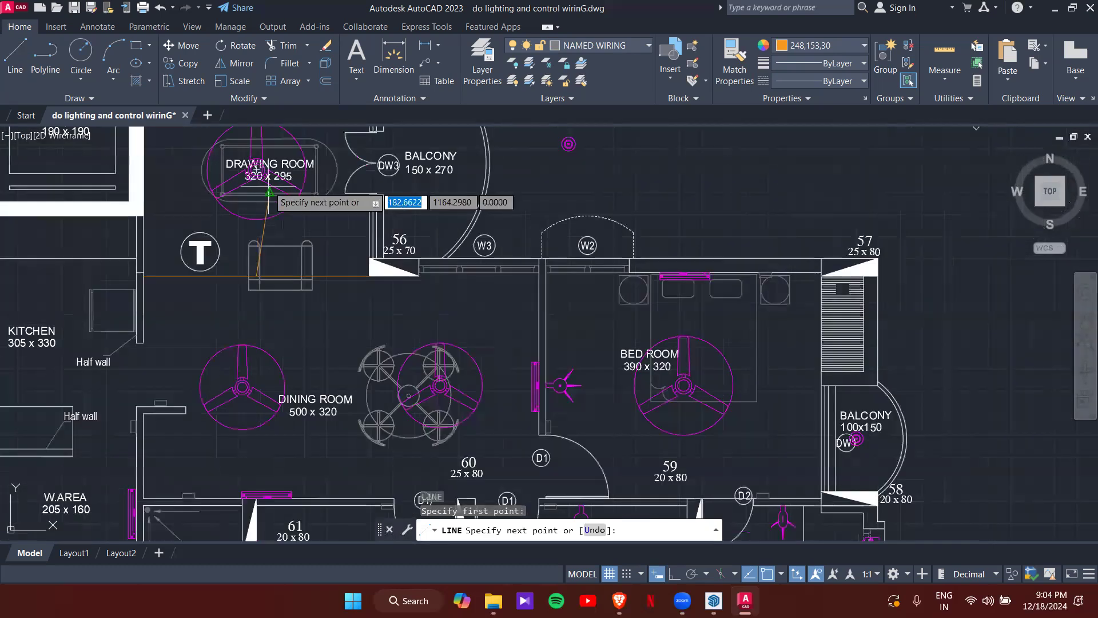
scroll(255, 286, up, 2)
key(F8)
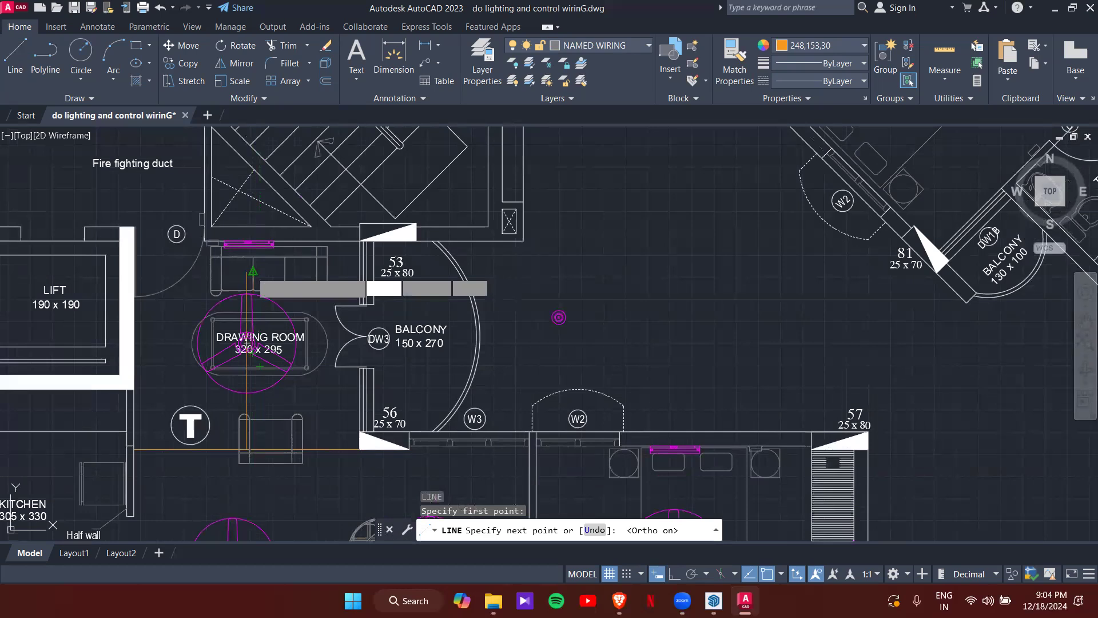
scroll(249, 246, up, 4)
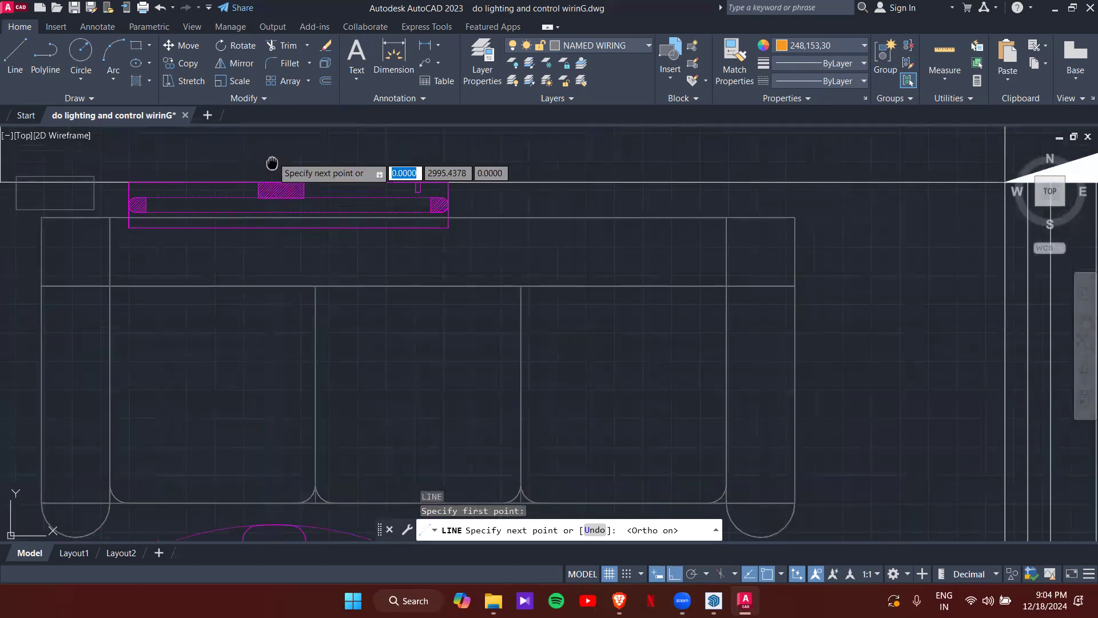
scroll(272, 166, up, 2)
key(Escape)
key(Escape)
scroll(291, 228, down, 5)
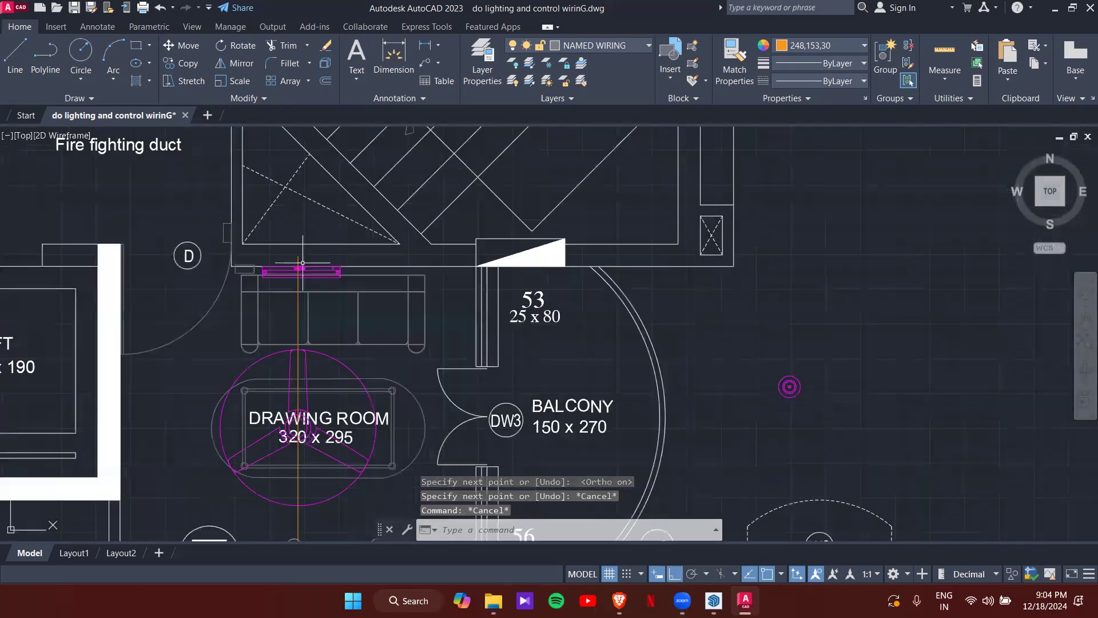
scroll(327, 199, up, 4)
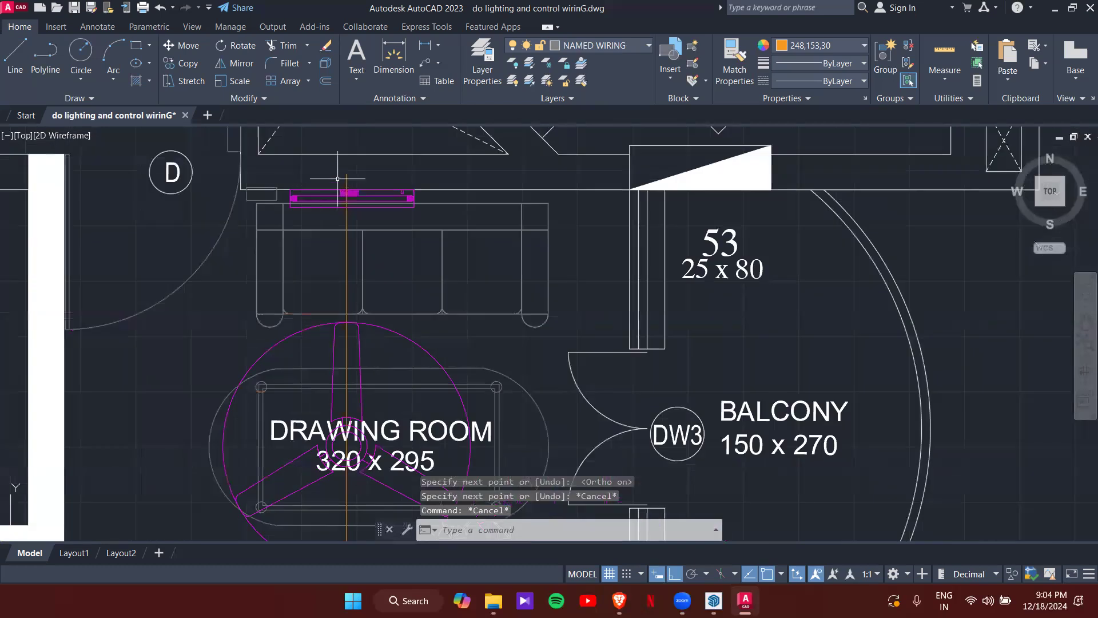
click(347, 178)
click(347, 173)
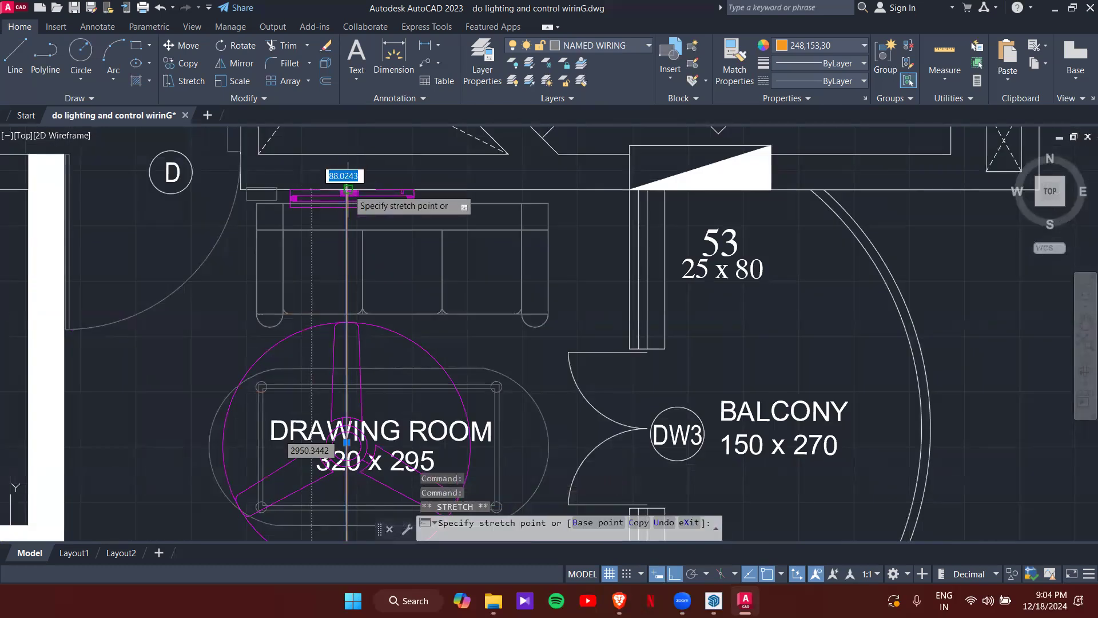
scroll(349, 187, up, 5)
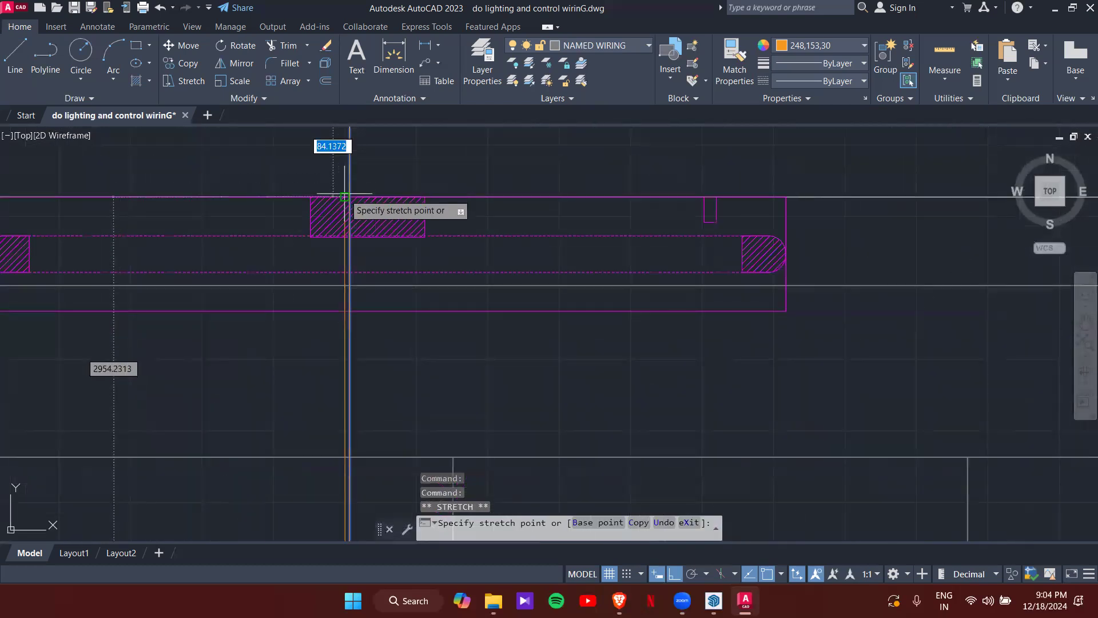
key(Escape)
scroll(400, 309, down, 8)
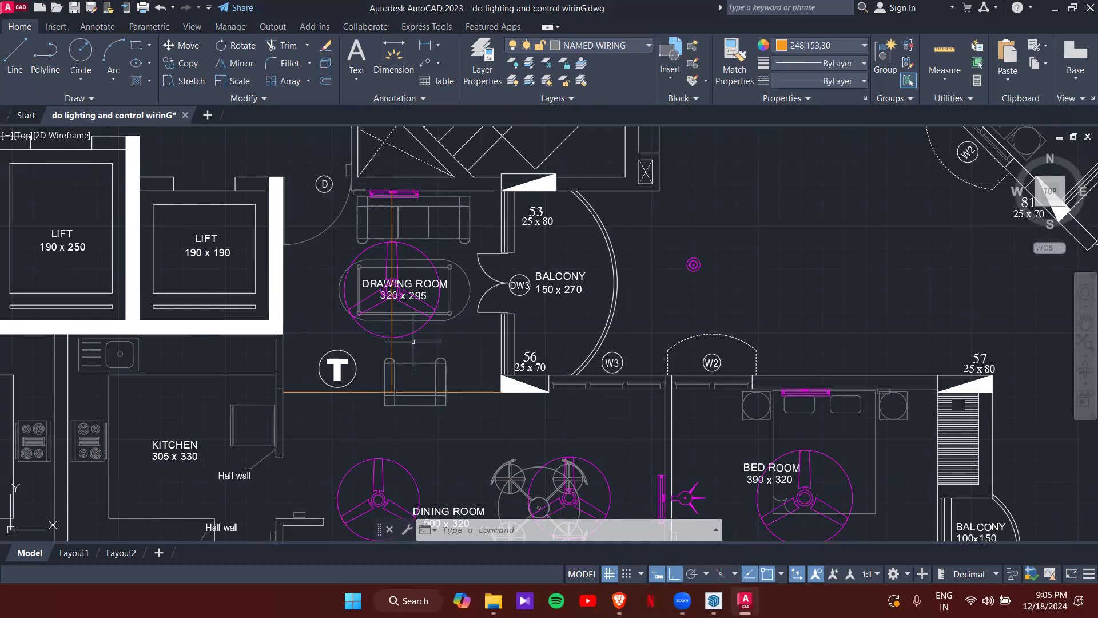
click(392, 343)
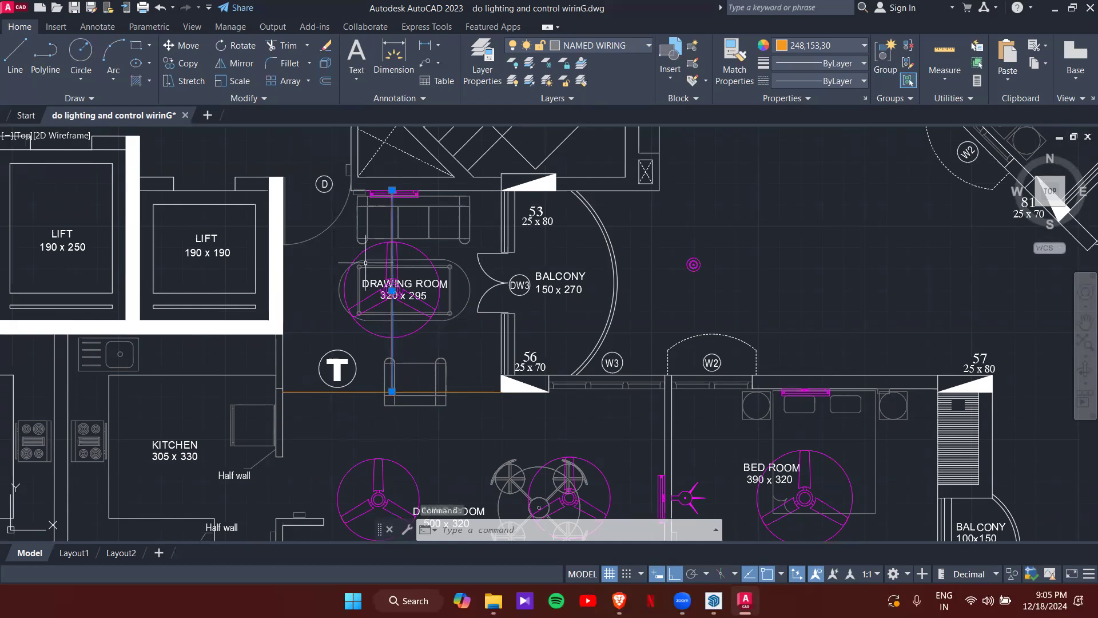
- Start a wiring line at the midpoint between the armchair and the wall light
key(l)
key(Return)
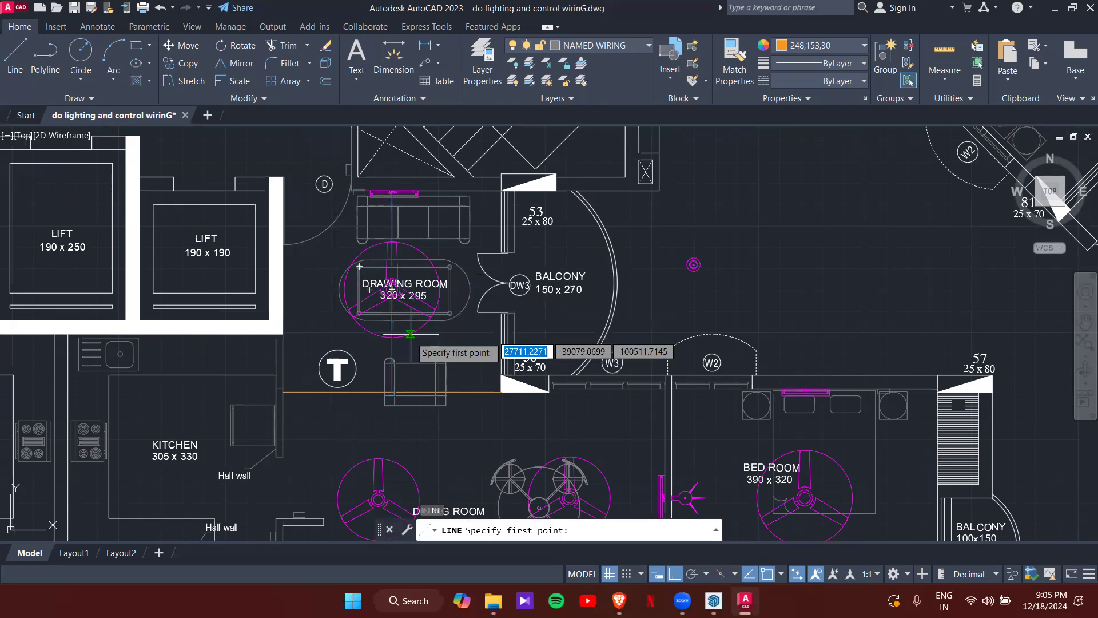
shift+right_click(405, 351)
click(452, 259)
scroll(406, 405, up, 6)
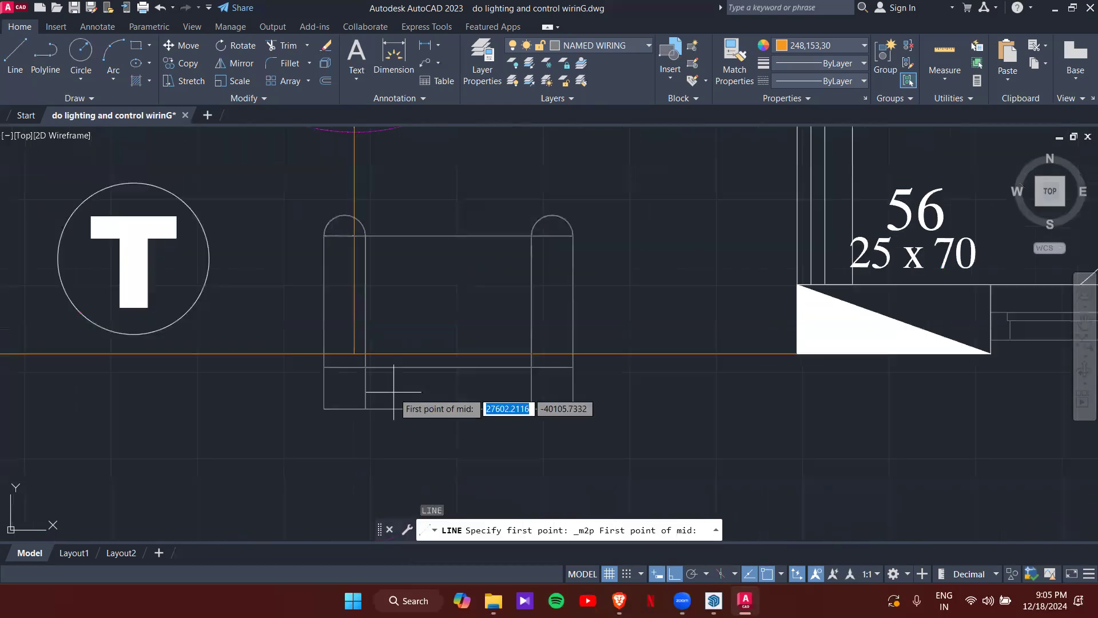
click(355, 353)
scroll(355, 203, down, 4)
scroll(355, 314, up, 6)
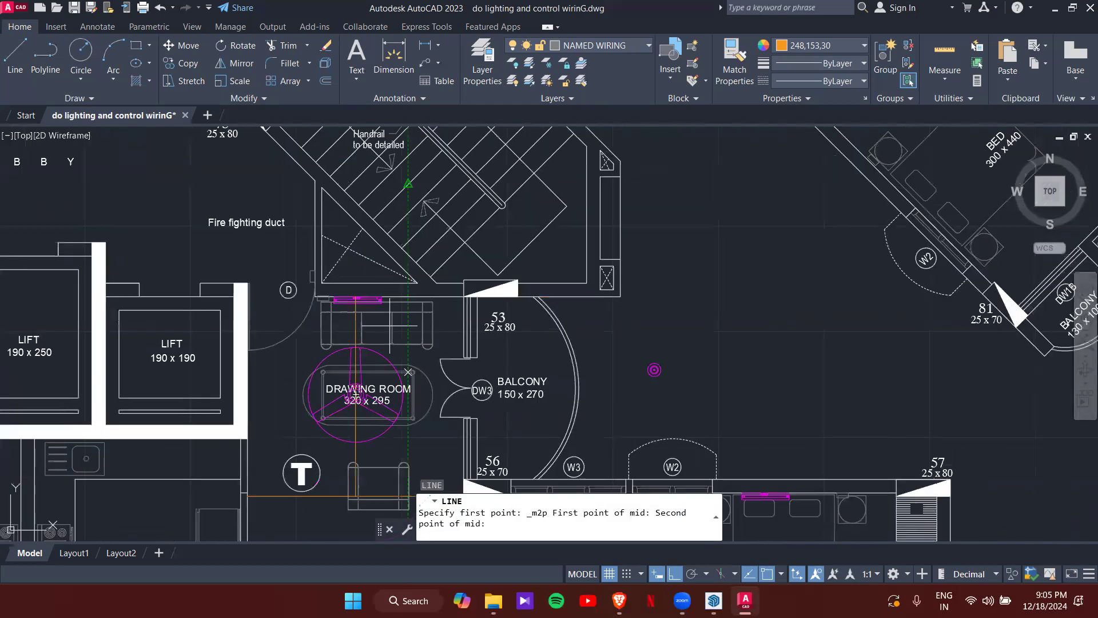
scroll(355, 313, up, 3)
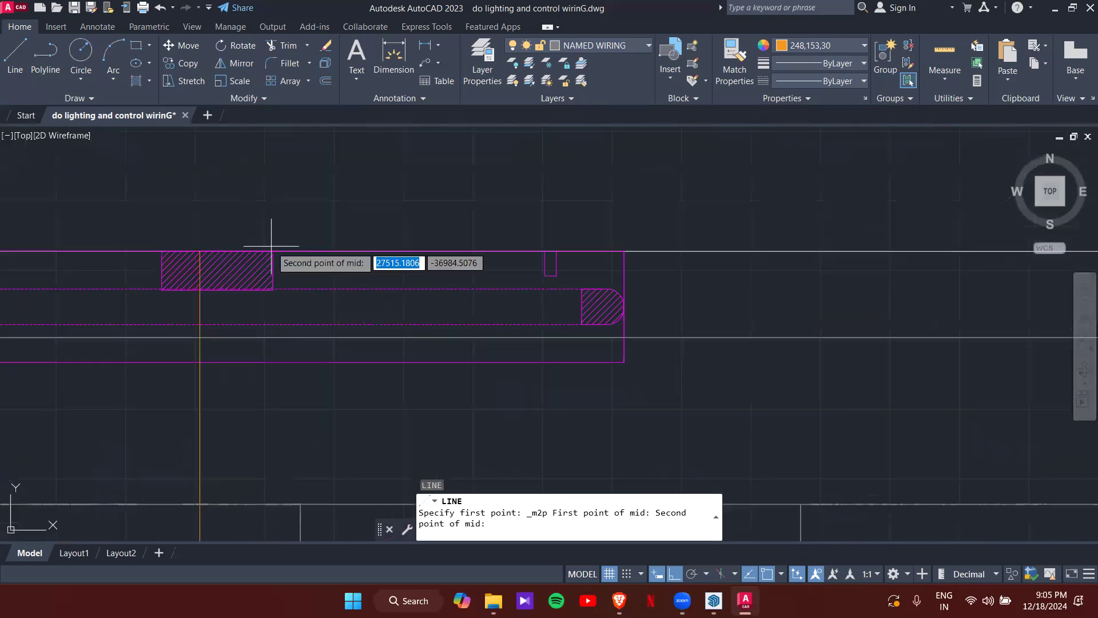
click(197, 252)
scroll(196, 252, down, 2)
scroll(457, 361, down, 4)
middle_drag(489, 415, 317, 61)
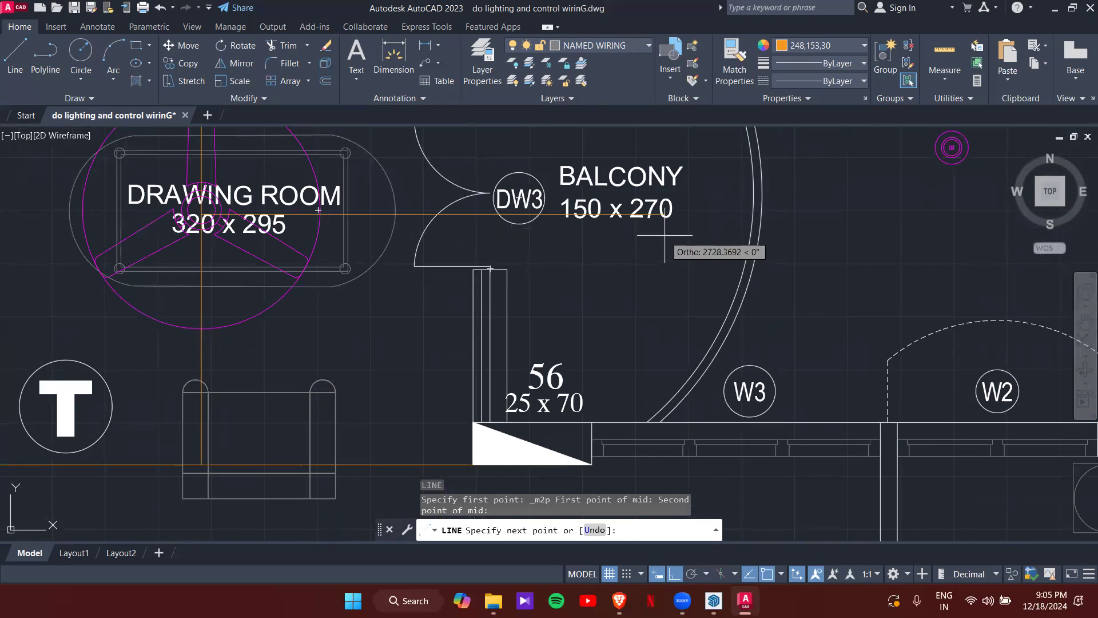
- Run the wiring line to the DW3 balcony door, then to the drawing room's left wall
click(484, 214)
middle_drag(235, 200, 441, 219)
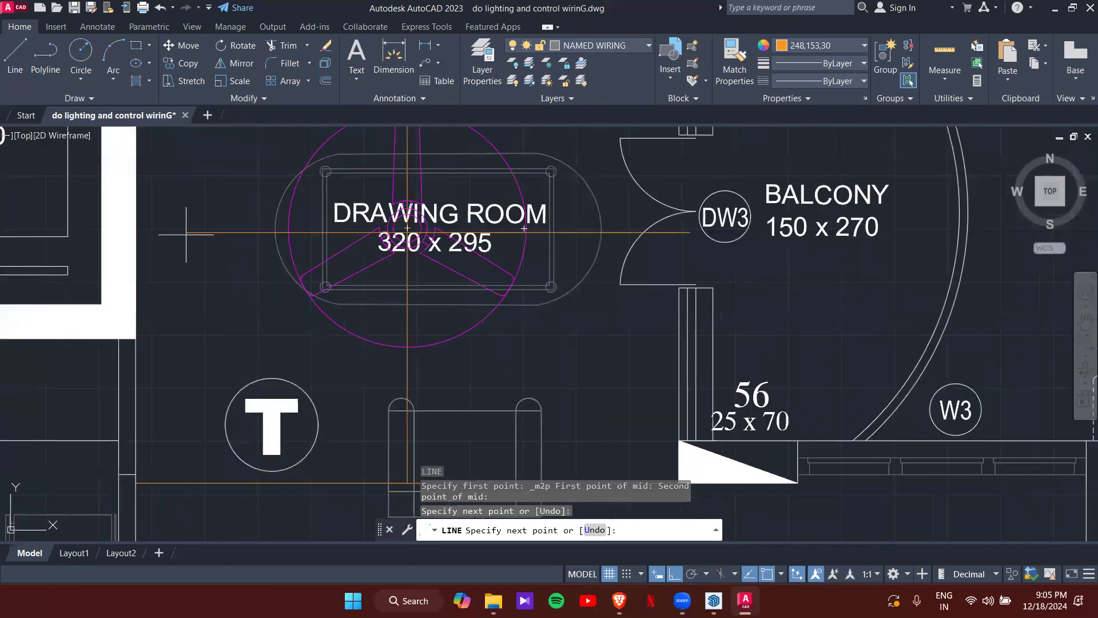
click(136, 232)
key(Escape)
scroll(189, 245, down, 5)
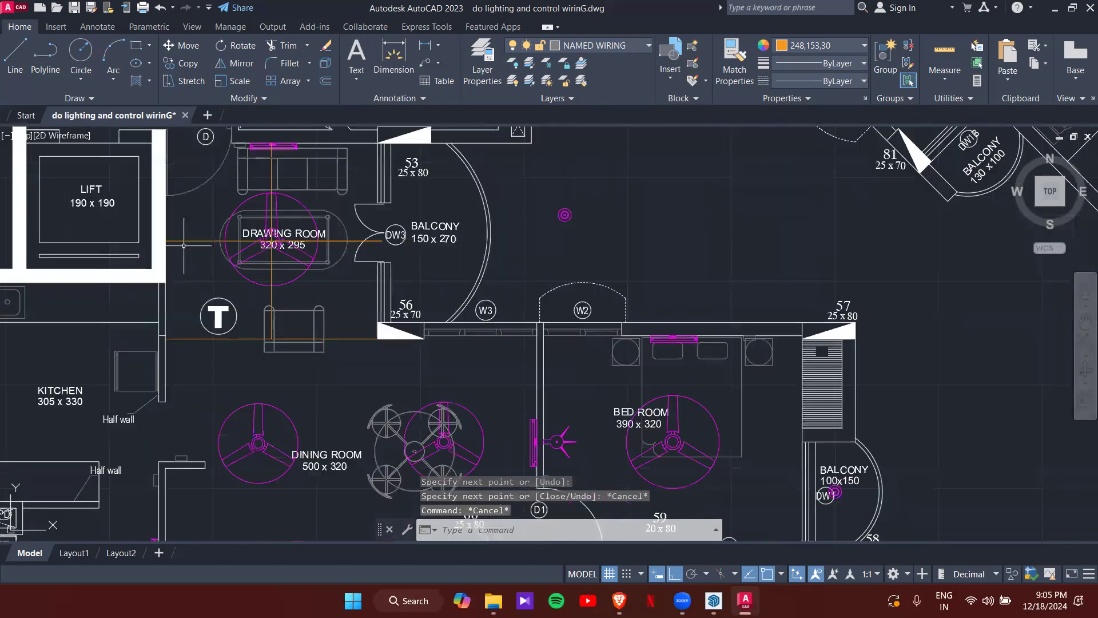
middle_drag(261, 248, 271, 278)
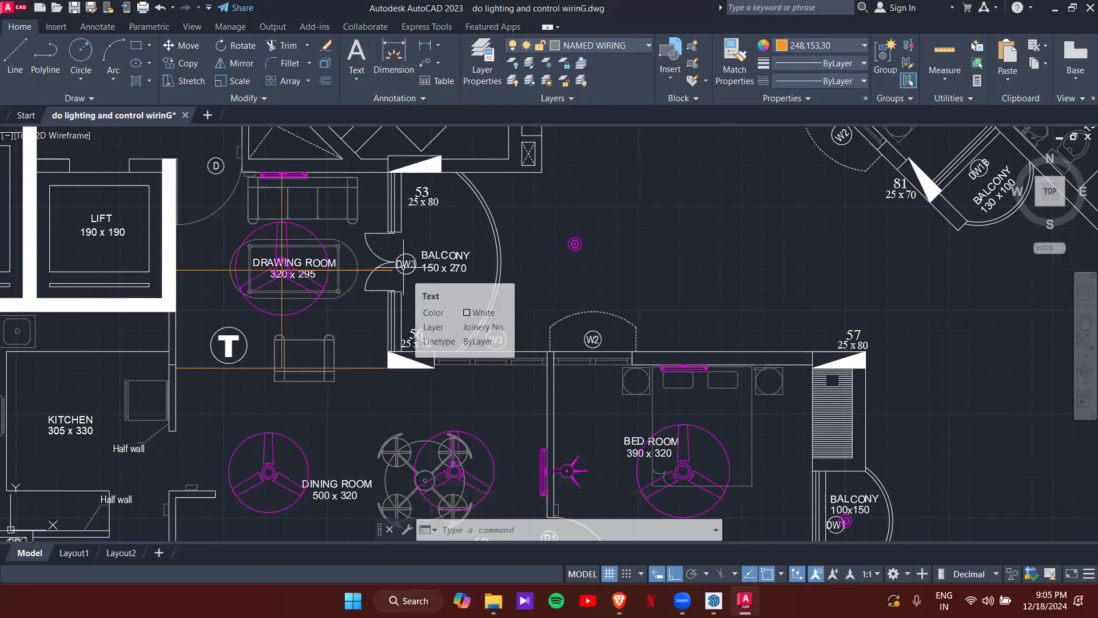
- Select the small downlighter near the balcony and copy it with CO, based at its centre
click(595, 249)
click(578, 234)
scroll(578, 233, up, 6)
text(co)
key(Return)
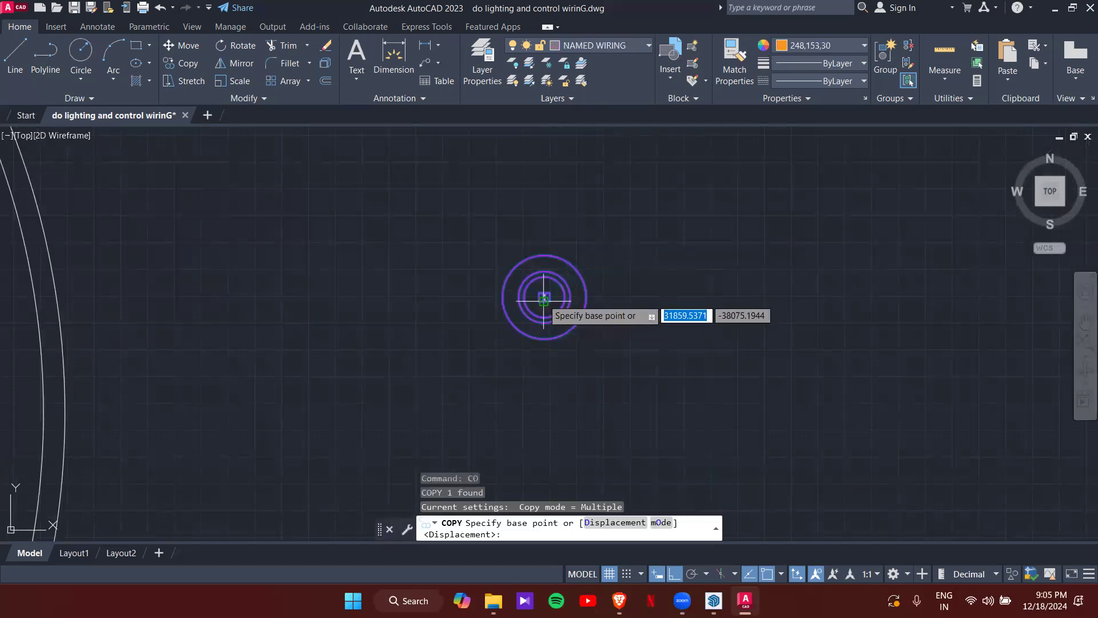
scroll(543, 298, up, 6)
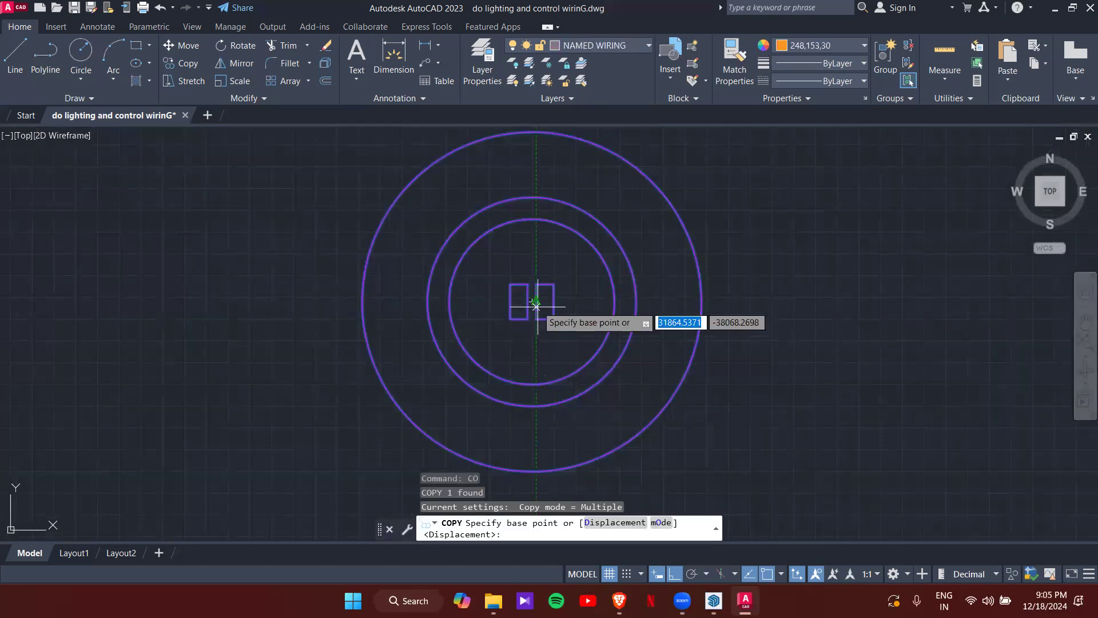
click(536, 306)
- Place a copy midway between the drawing-room fan centre and the column corner at 53
scroll(515, 286, down, 10)
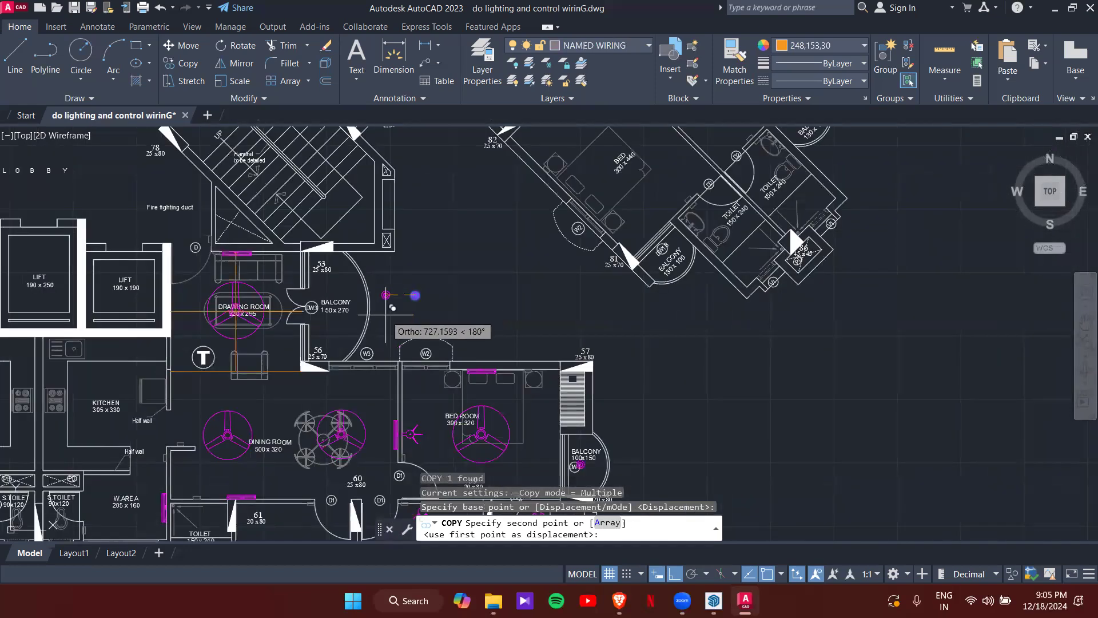
scroll(263, 287, up, 4)
middle_drag(261, 289, 369, 226)
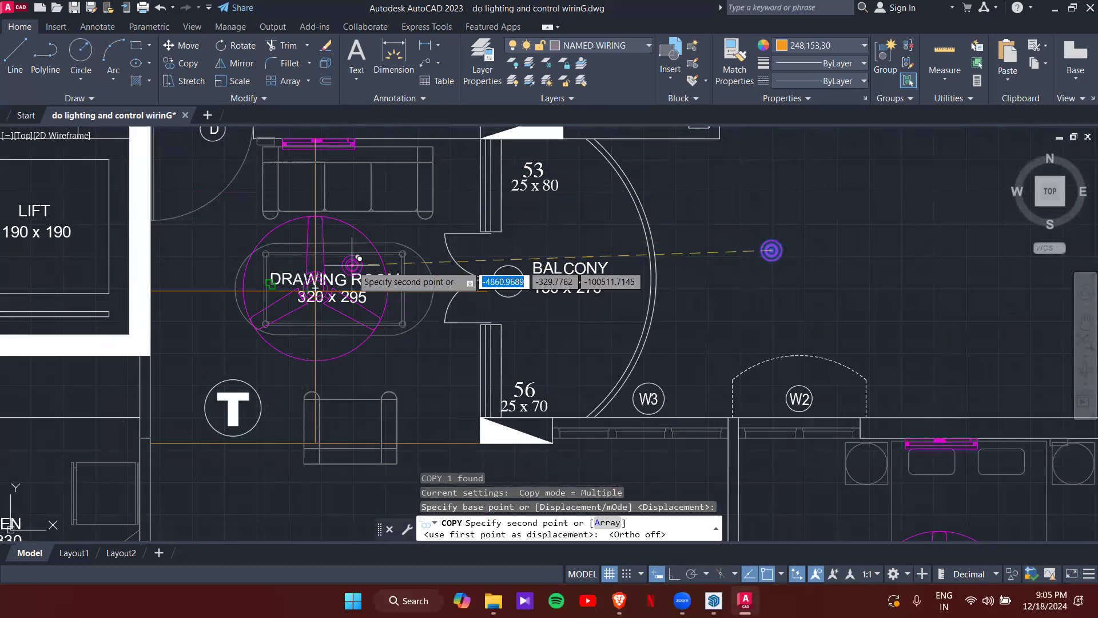
shift+right_click(399, 231)
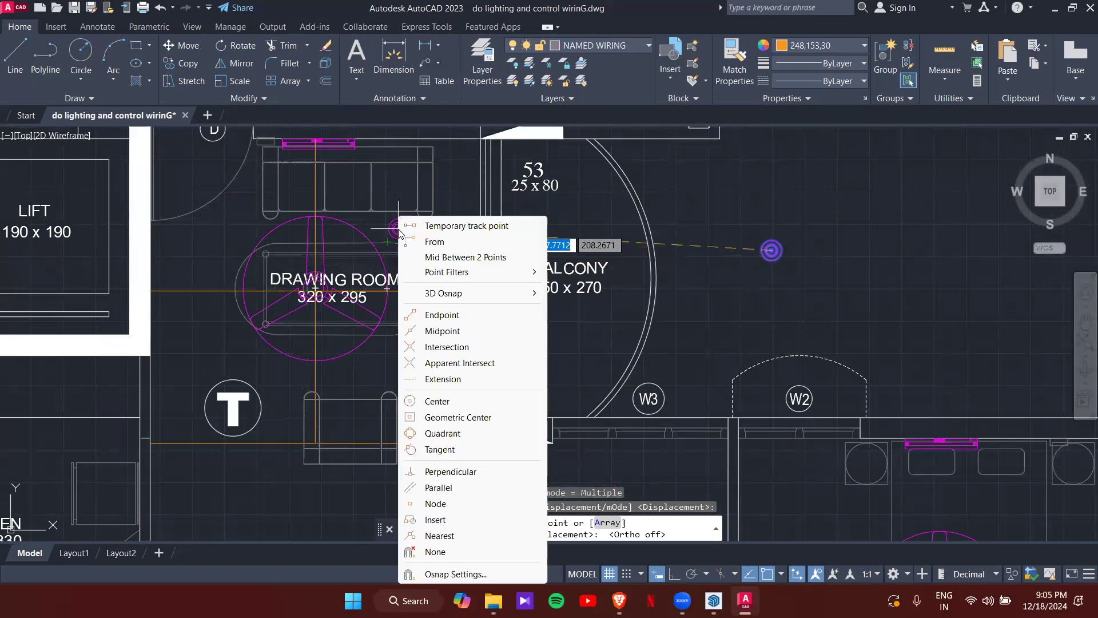
click(445, 259)
scroll(395, 309, up, 4)
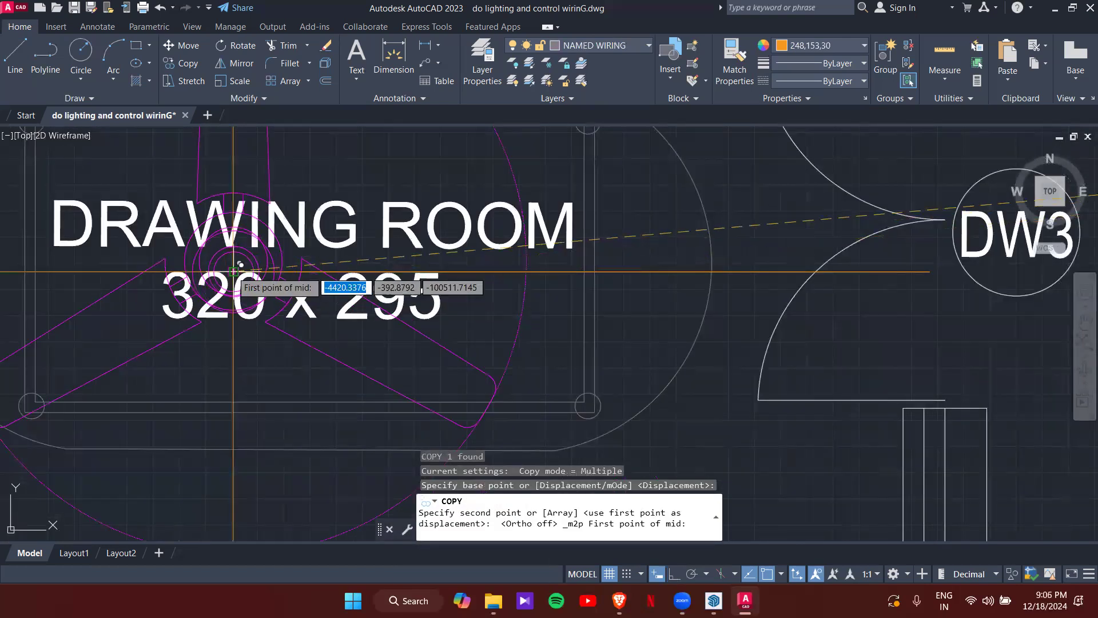
click(241, 264)
scroll(314, 314, down, 5)
scroll(380, 249, up, 8)
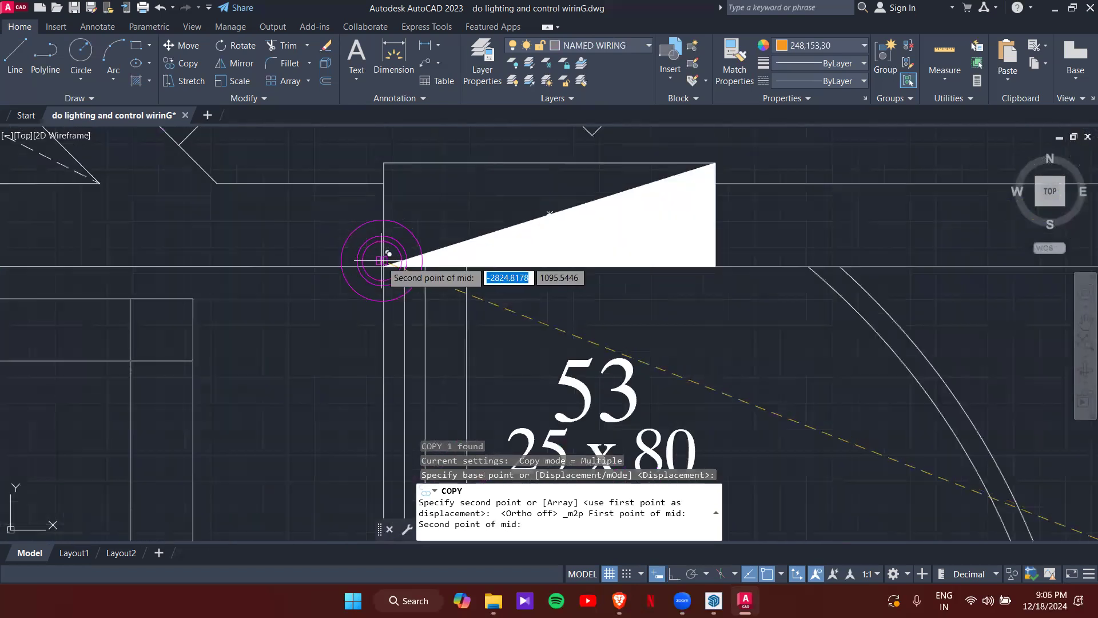
click(382, 260)
scroll(324, 326, down, 6)
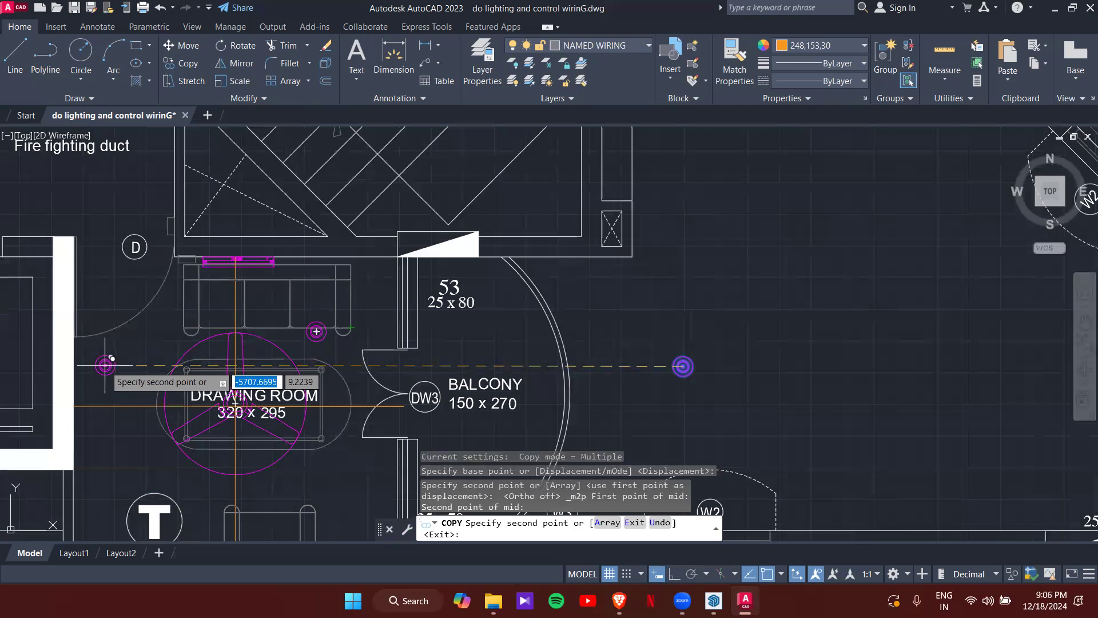
- Place the next copy midway between the left wall and the wall light above the sofa
shift+right_click(105, 364)
click(161, 258)
scroll(58, 395, up, 4)
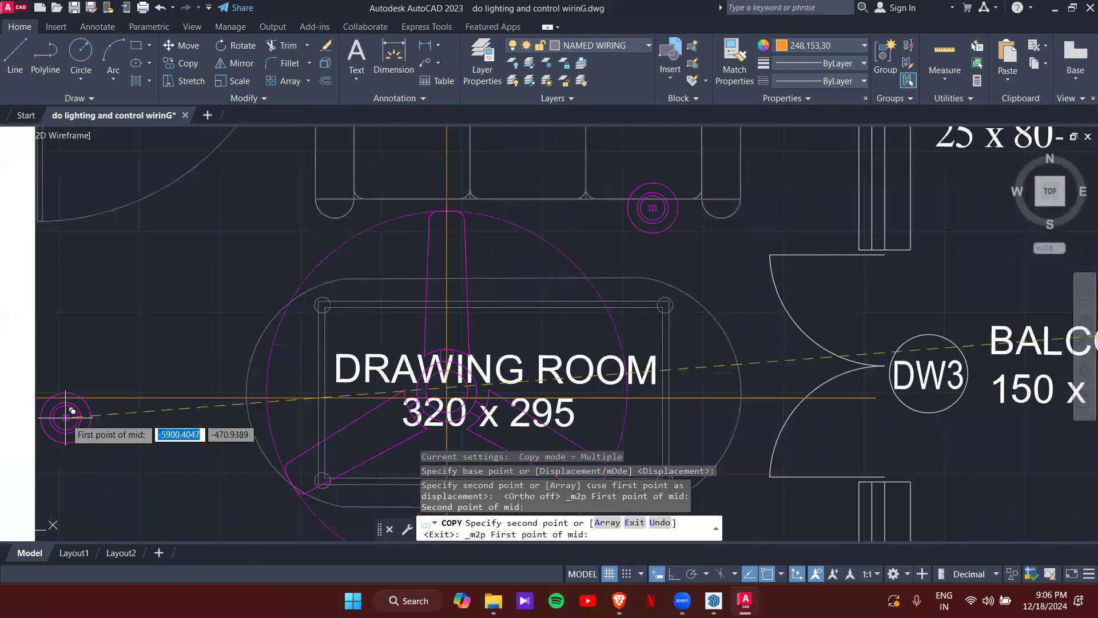
click(36, 396)
scroll(46, 378, down, 5)
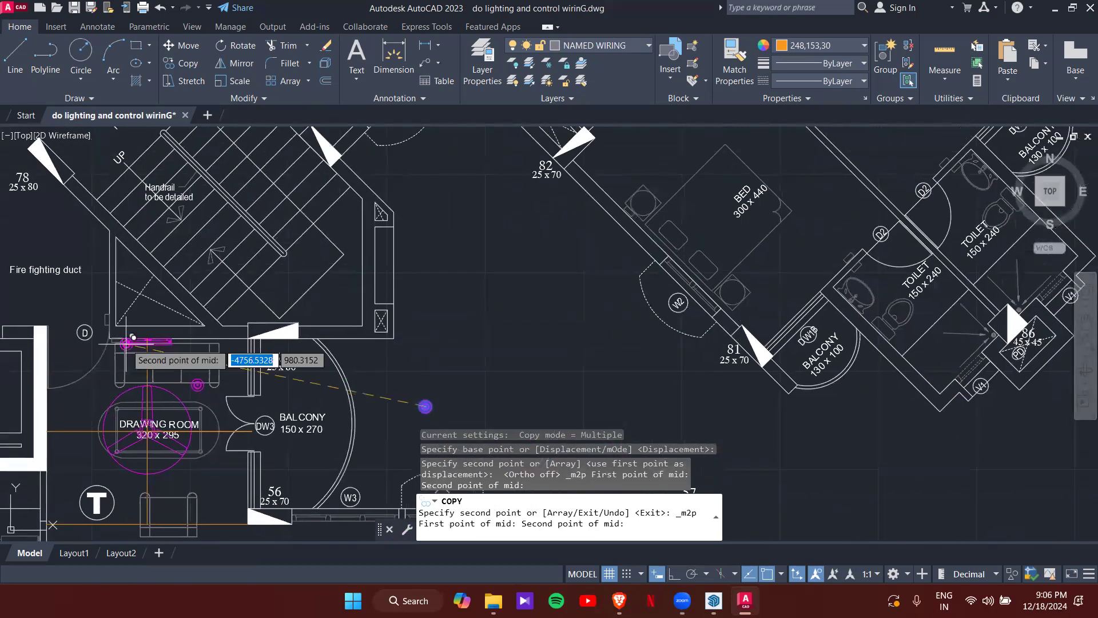
scroll(143, 355, up, 5)
click(209, 314)
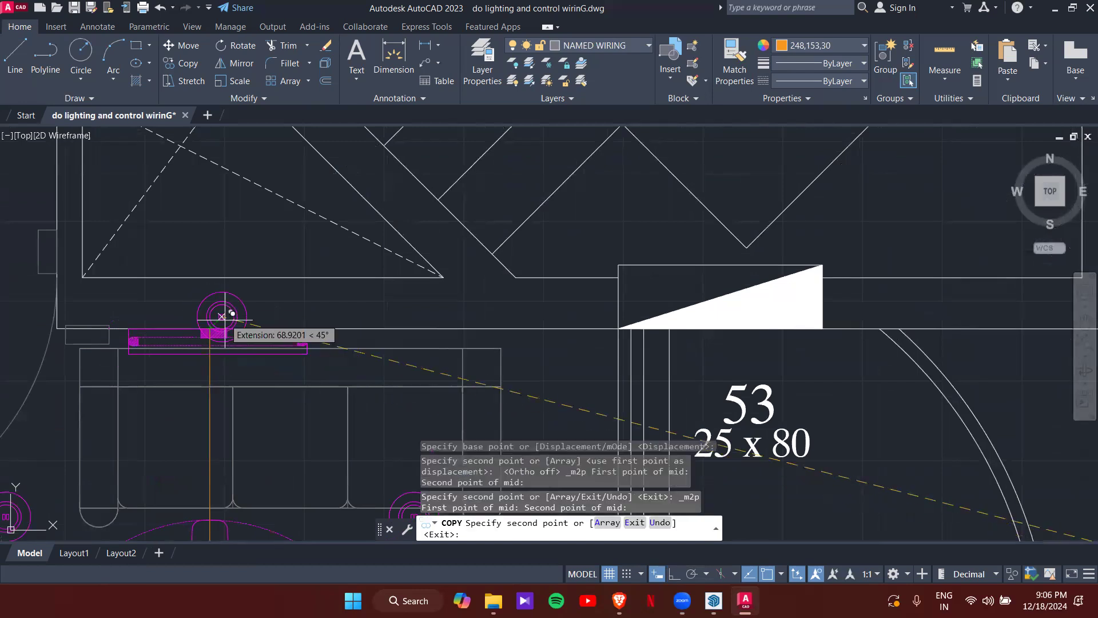
scroll(240, 263, down, 3)
scroll(280, 213, down, 3)
scroll(222, 297, up, 3)
- Place another copy midway between the left wall and the armchair
shift+right_click(222, 283)
click(250, 258)
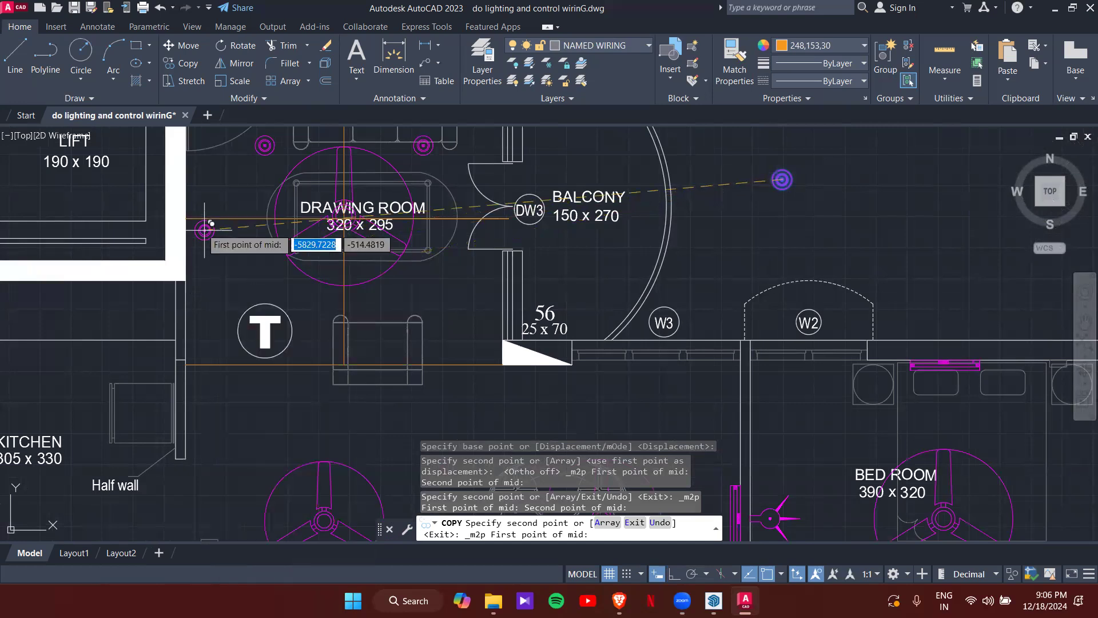
click(185, 216)
scroll(337, 366, up, 5)
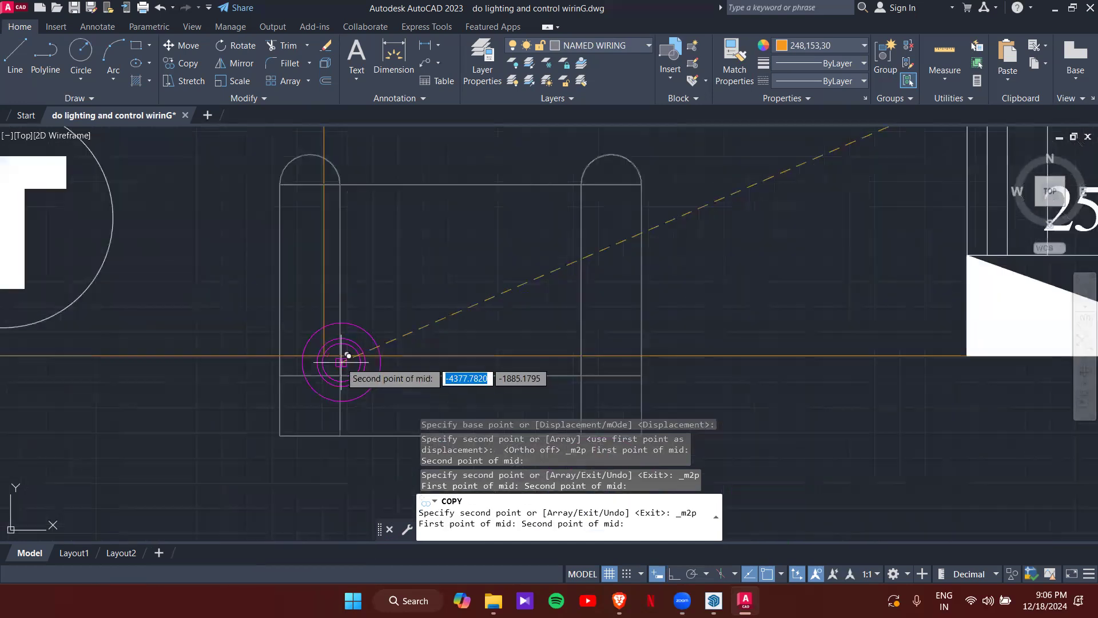
click(329, 350)
scroll(330, 349, down, 5)
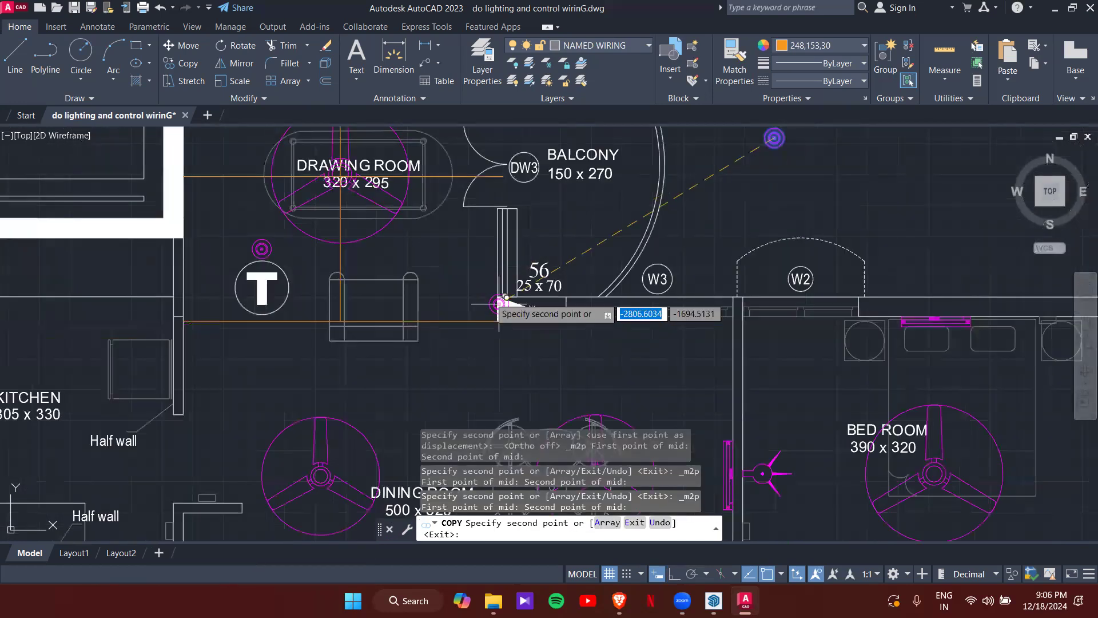
- Place a final copy midway between the fan centre and the column 56 area, then end COPY
shift+right_click(467, 289)
click(512, 259)
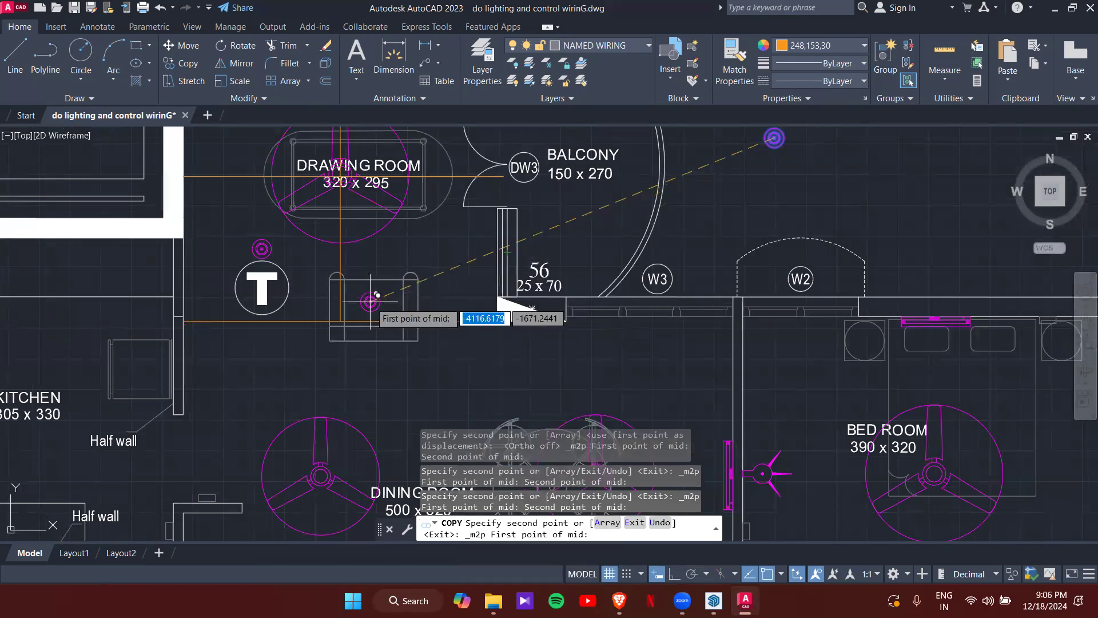
scroll(366, 193, up, 4)
middle_drag(315, 184, 338, 275)
scroll(337, 274, up, 7)
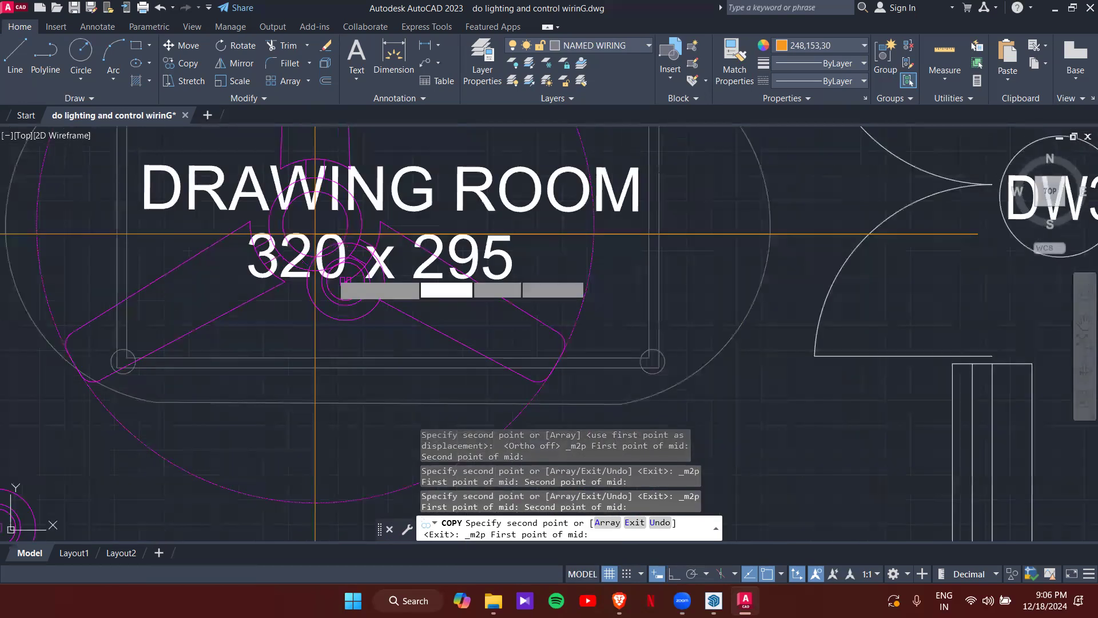
scroll(289, 209, down, 4)
middle_drag(287, 215, 312, 290)
scroll(314, 290, up, 2)
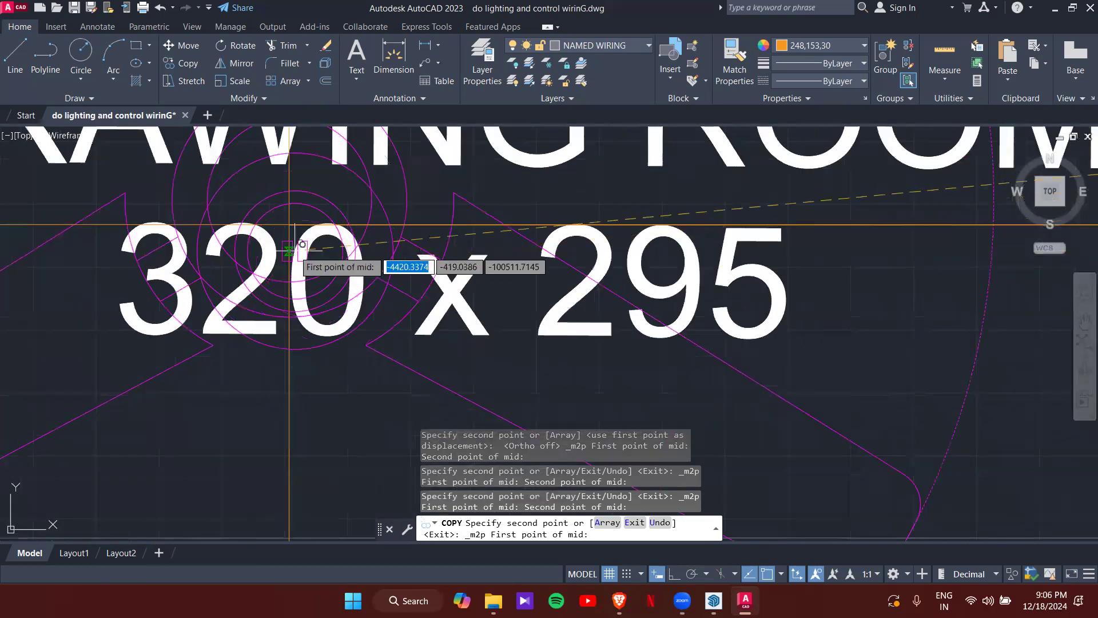
click(288, 224)
scroll(355, 268, down, 2)
scroll(355, 269, down, 4)
middle_drag(555, 402, 230, 191)
scroll(230, 191, down, 2)
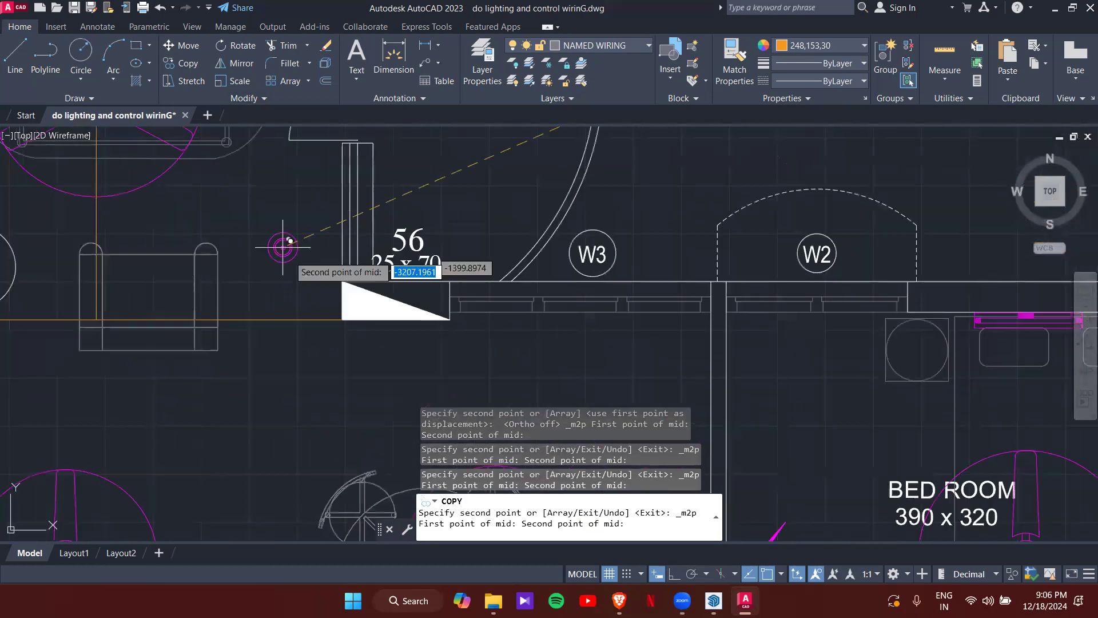
scroll(327, 319, up, 4)
click(367, 319)
scroll(320, 291, down, 8)
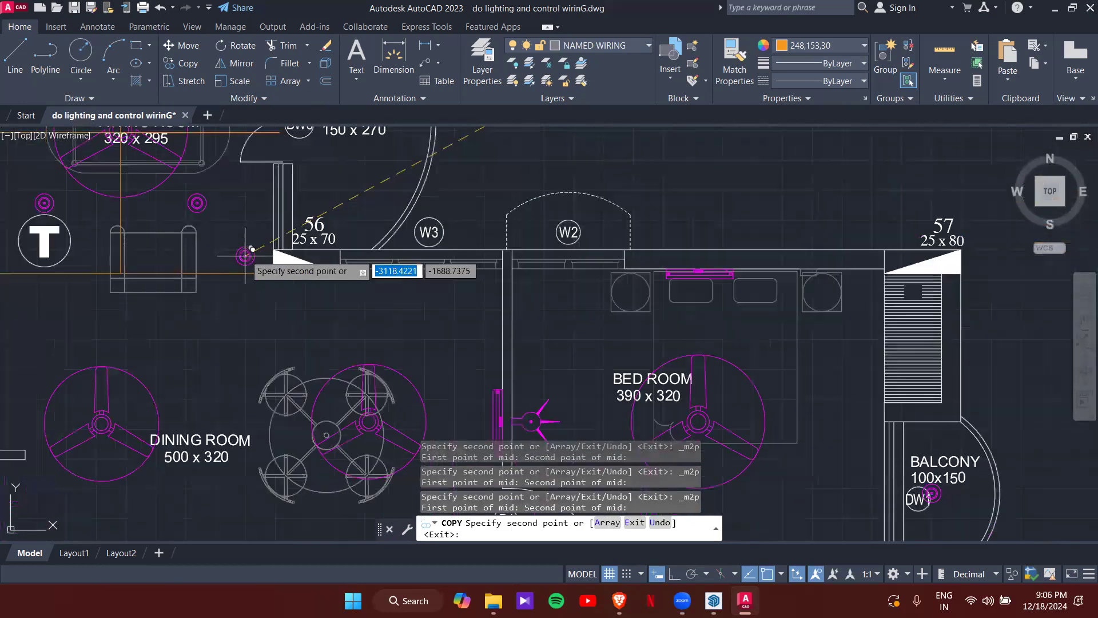
scroll(265, 295, down, 4)
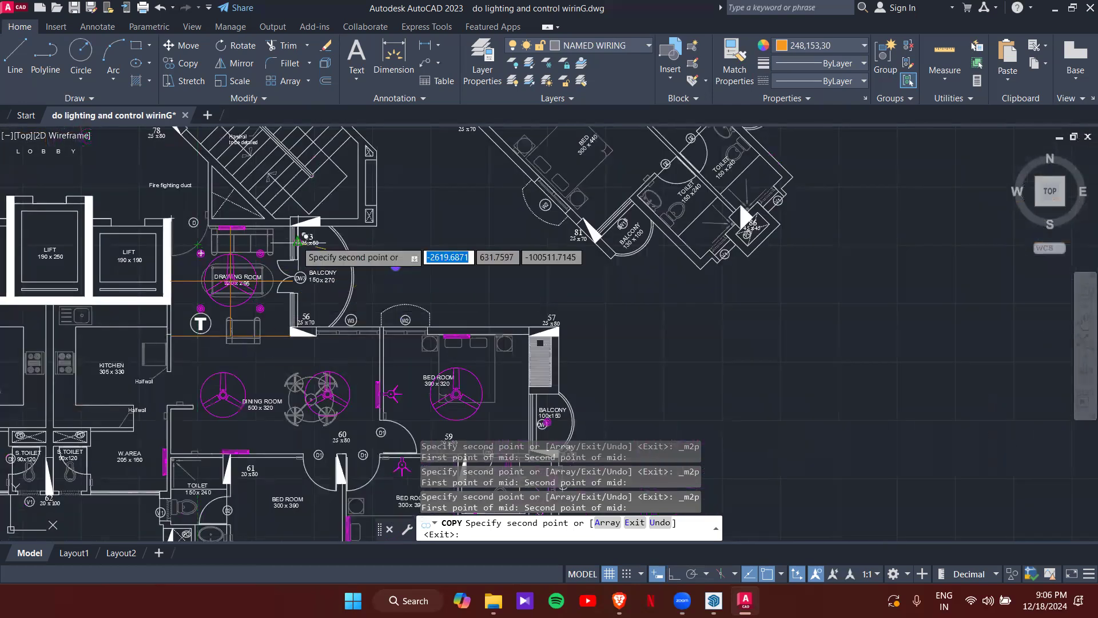
scroll(201, 252, up, 2)
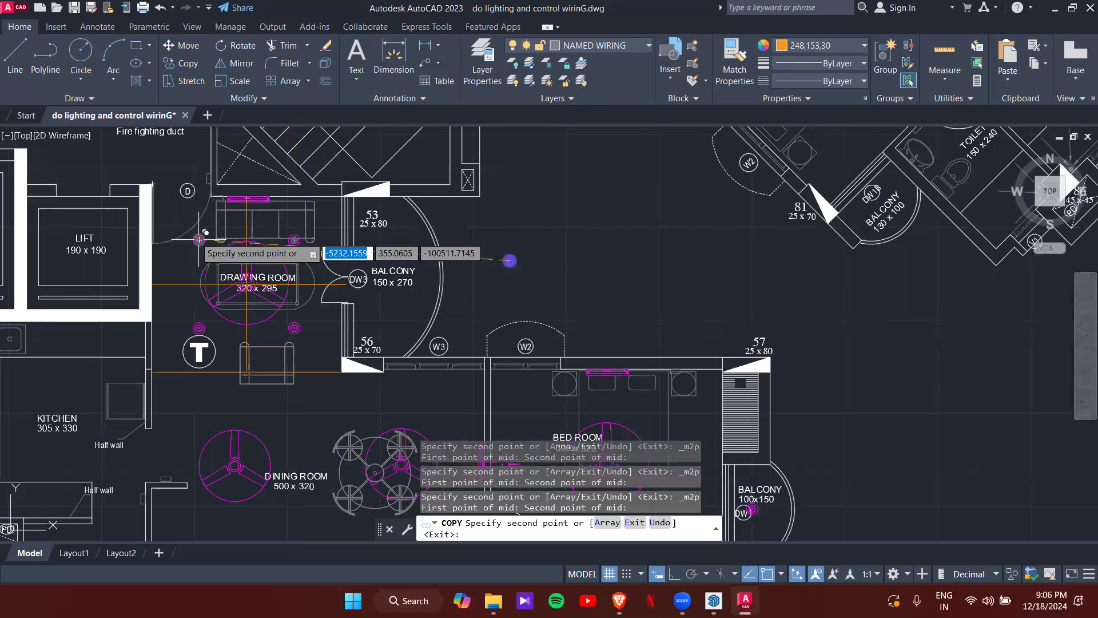
scroll(318, 313, up, 4)
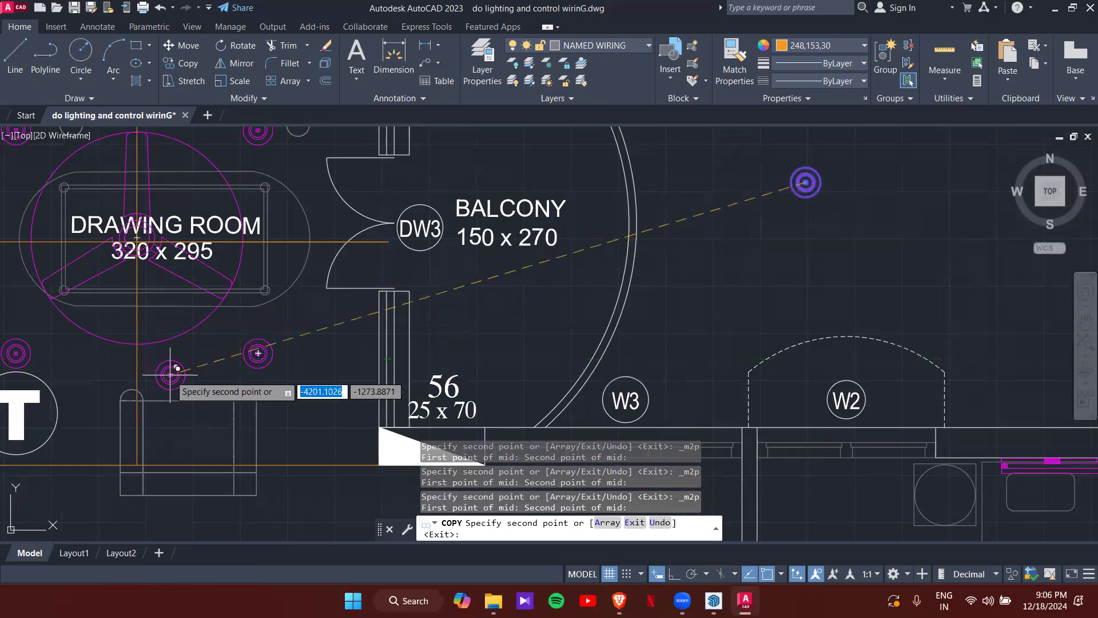
key(Escape)
key(Escape)
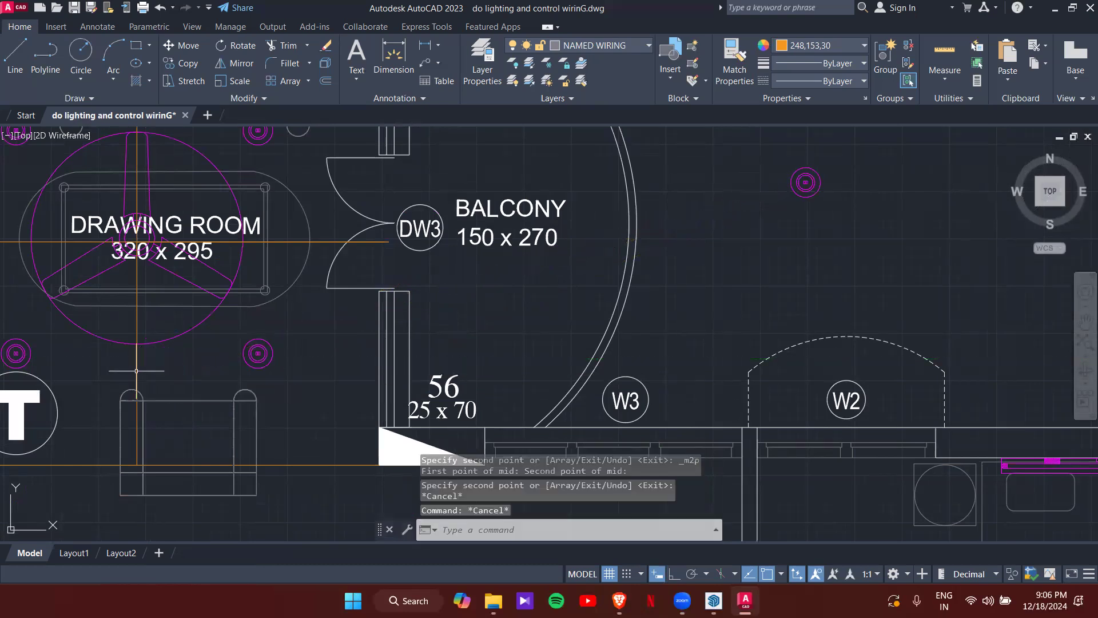
- Delete the vertical and orange horizontal construction lines from the drawing room
click(137, 371)
click(139, 366)
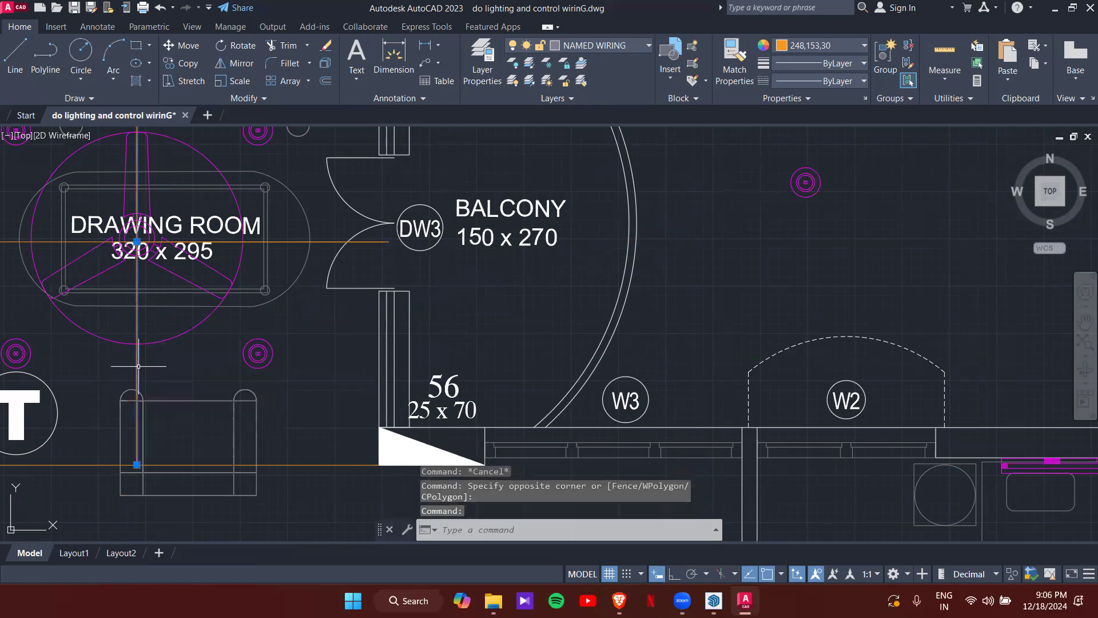
key(Delete)
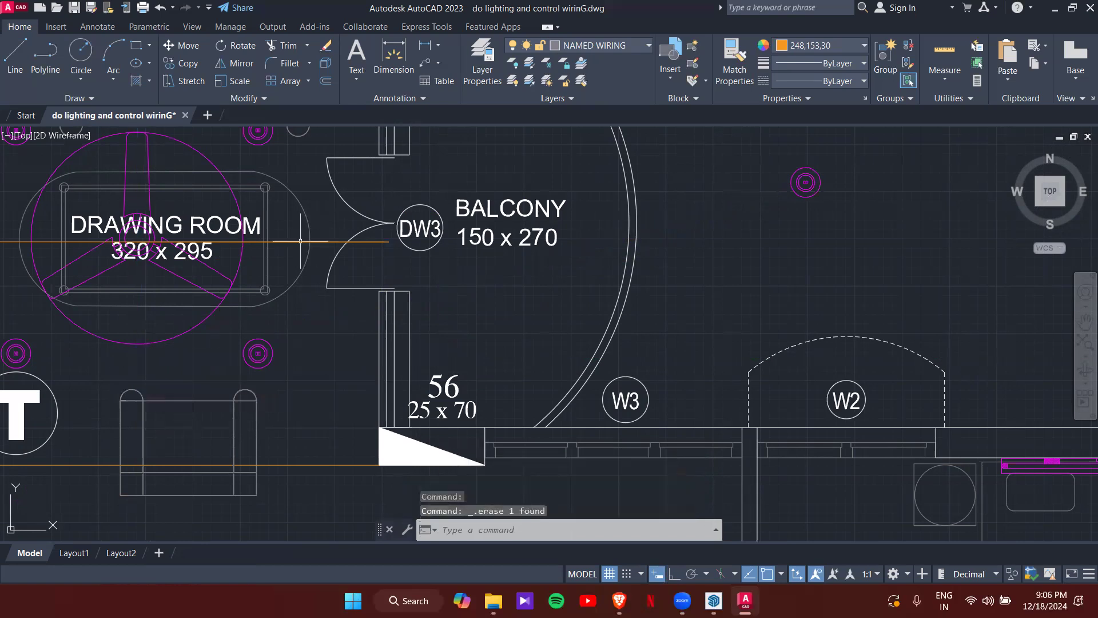
click(314, 467)
key(Delete)
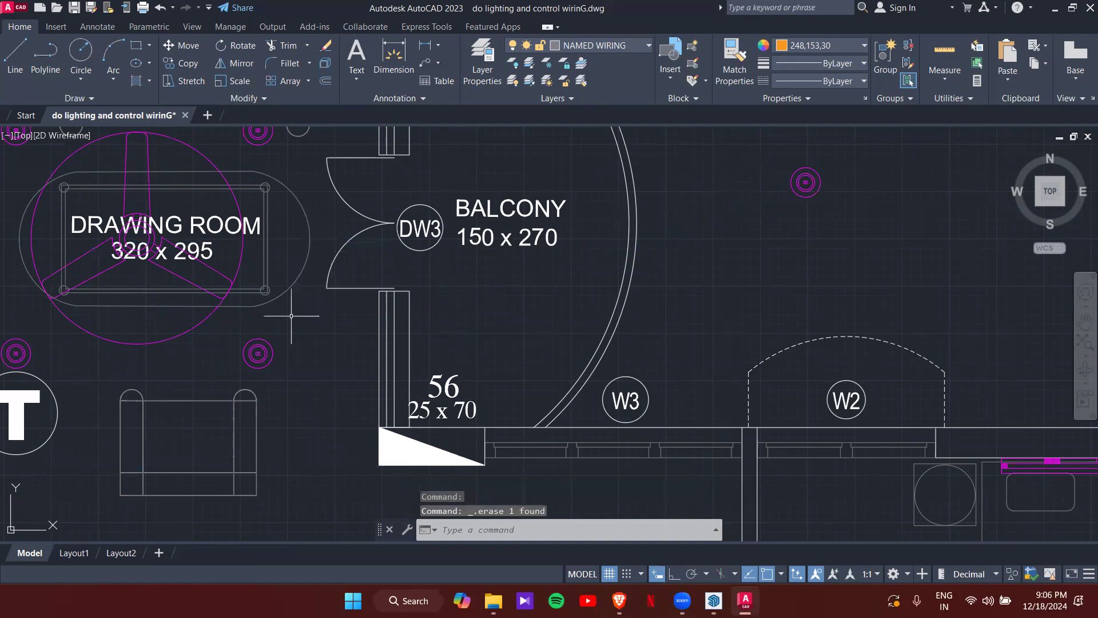
- Select the downlighter sitting outside the balcony
middle_drag(291, 315, 382, 370)
scroll(382, 370, down, 4)
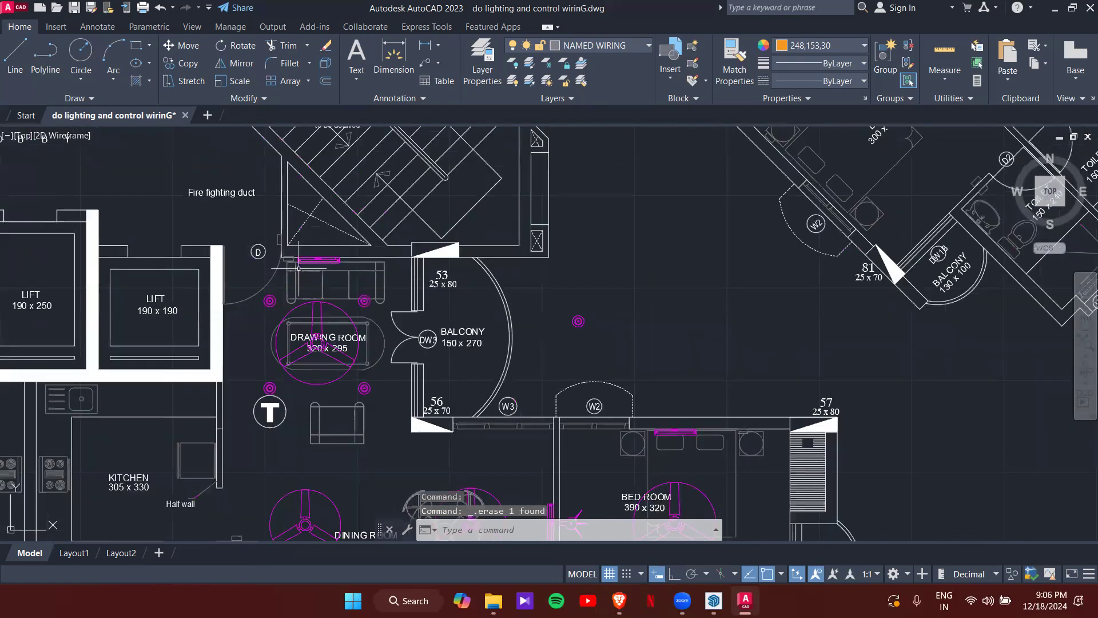
scroll(303, 330, up, 2)
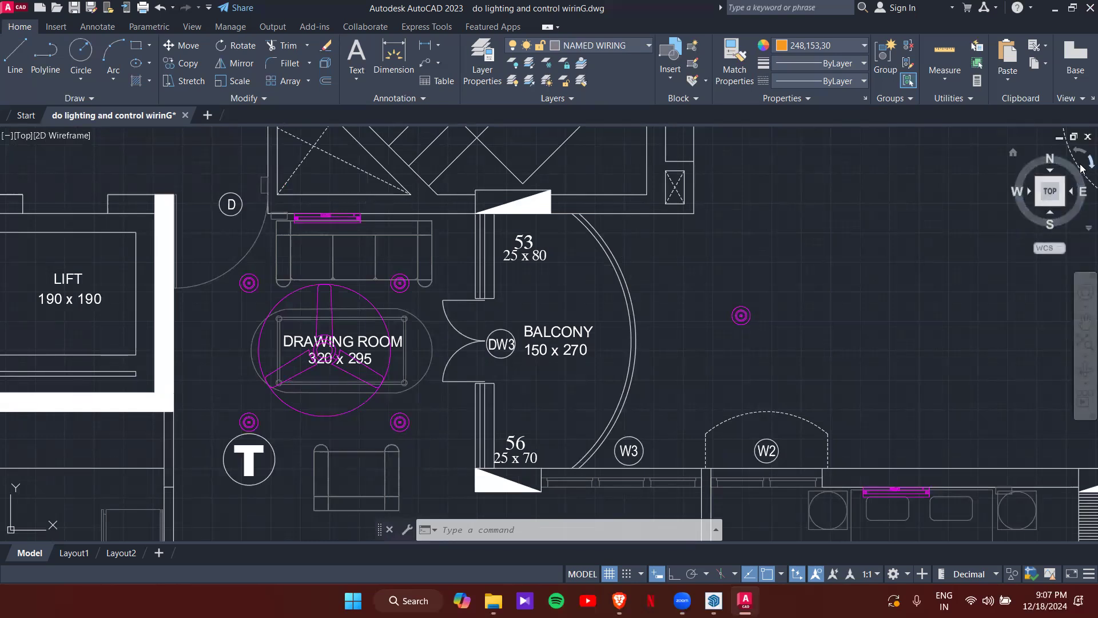
scroll(554, 351, down, 3)
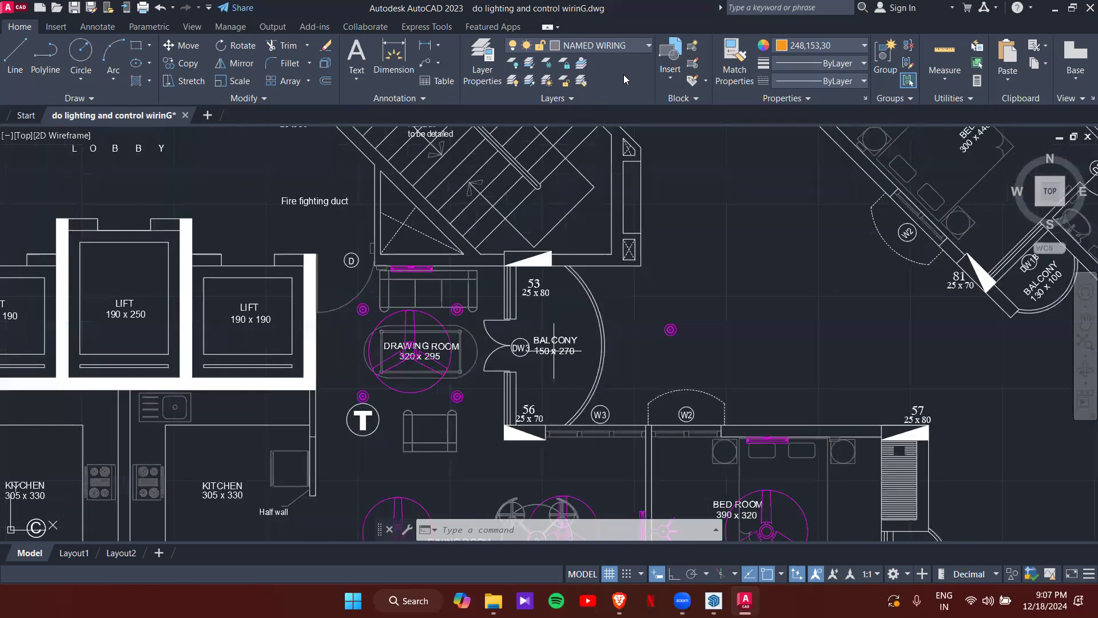
scroll(677, 342, up, 2)
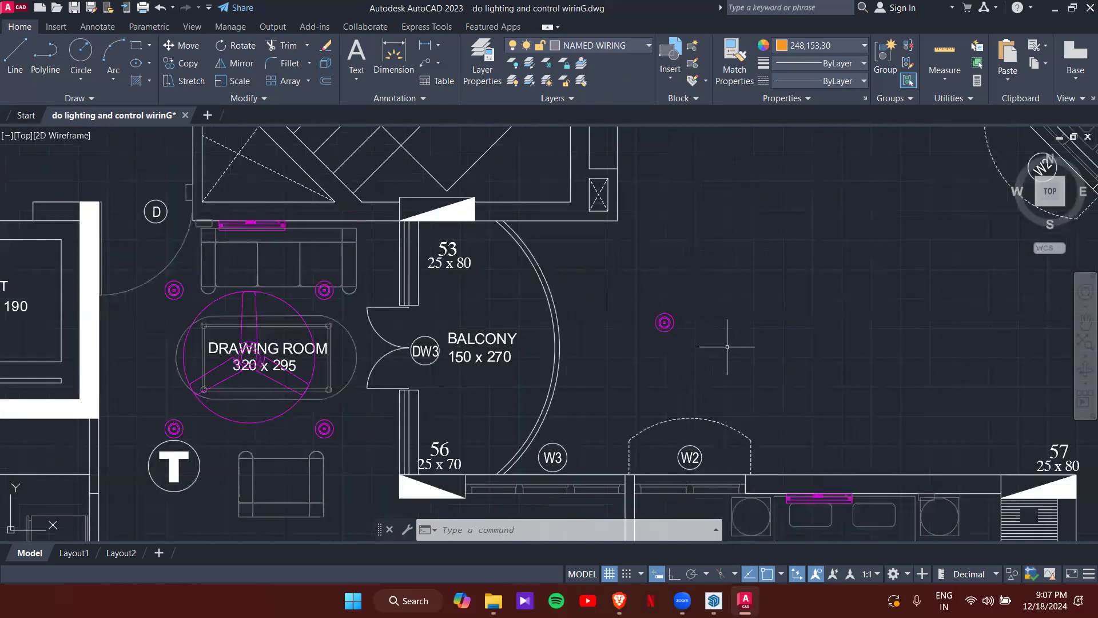
click(650, 298)
- Move the downlighter from its centre to the midpoint between the wall corners at openings 56 and 53
text(m)
key(Return)
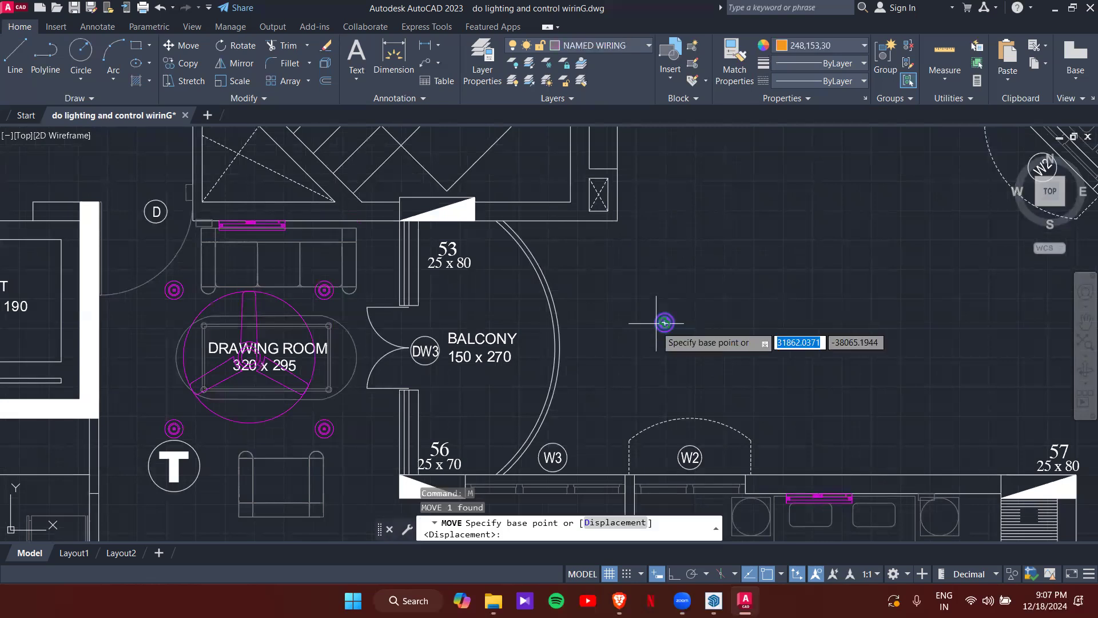
scroll(667, 314, up, 3)
scroll(676, 319, up, 2)
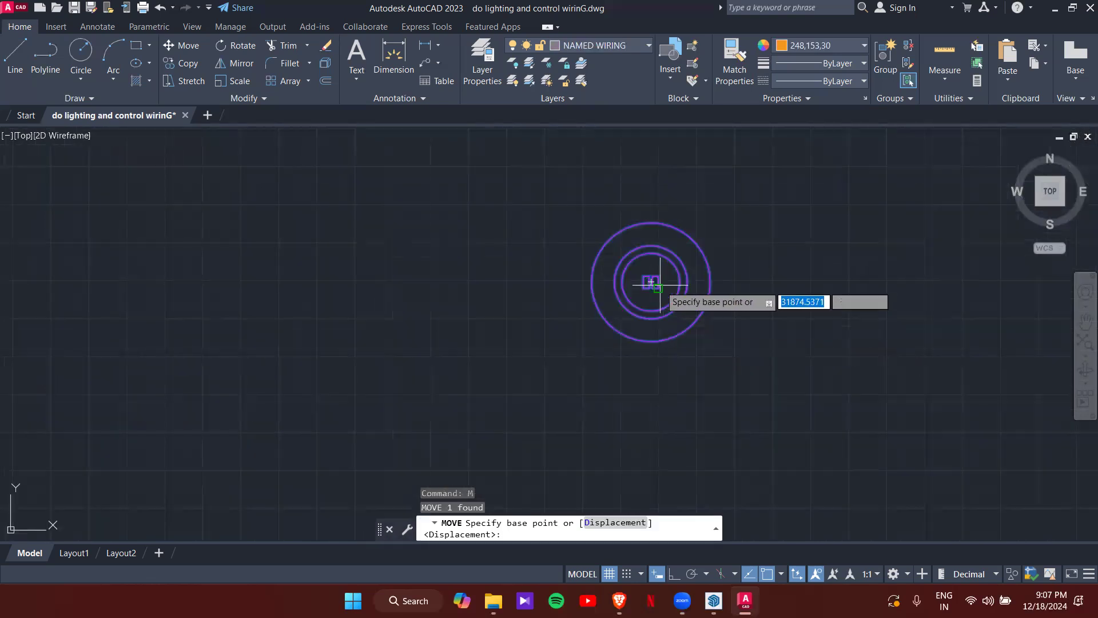
click(651, 282)
scroll(550, 385, down, 6)
middle_drag(537, 385, 637, 284)
shift+right_click(590, 302)
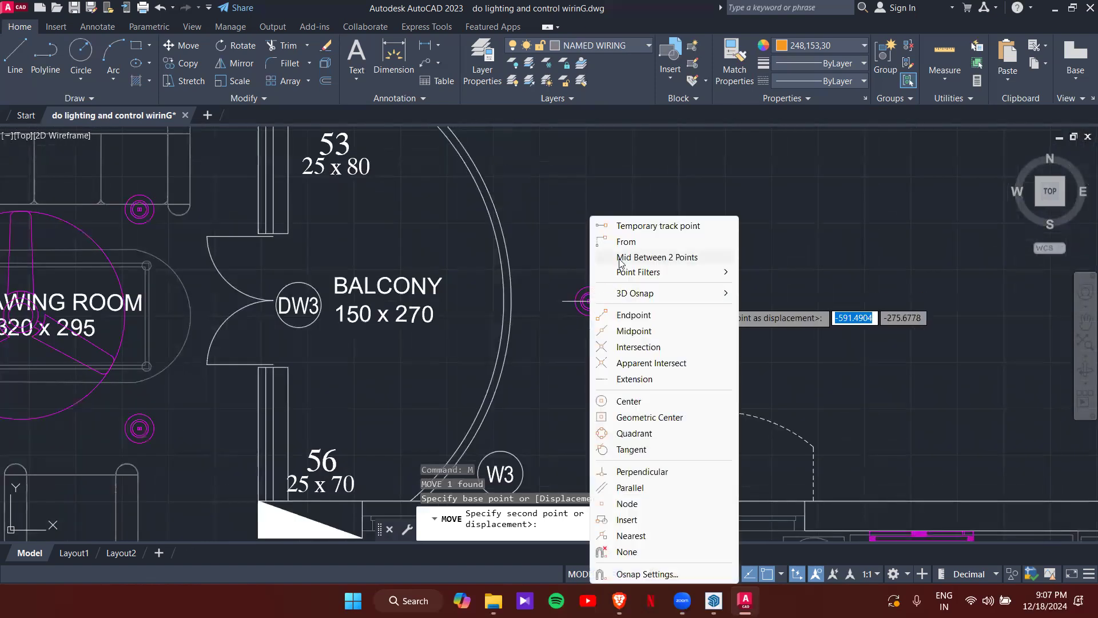
click(658, 257)
scroll(404, 372, up, 2)
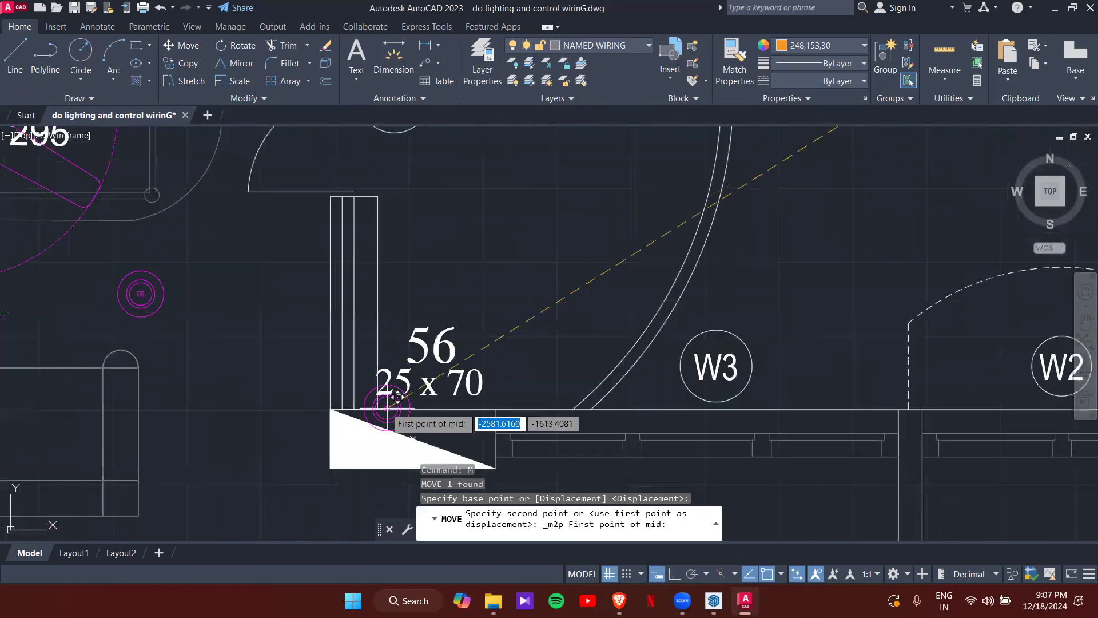
click(379, 408)
scroll(452, 266, down, 4)
middle_drag(452, 265, 460, 435)
scroll(482, 309, up, 2)
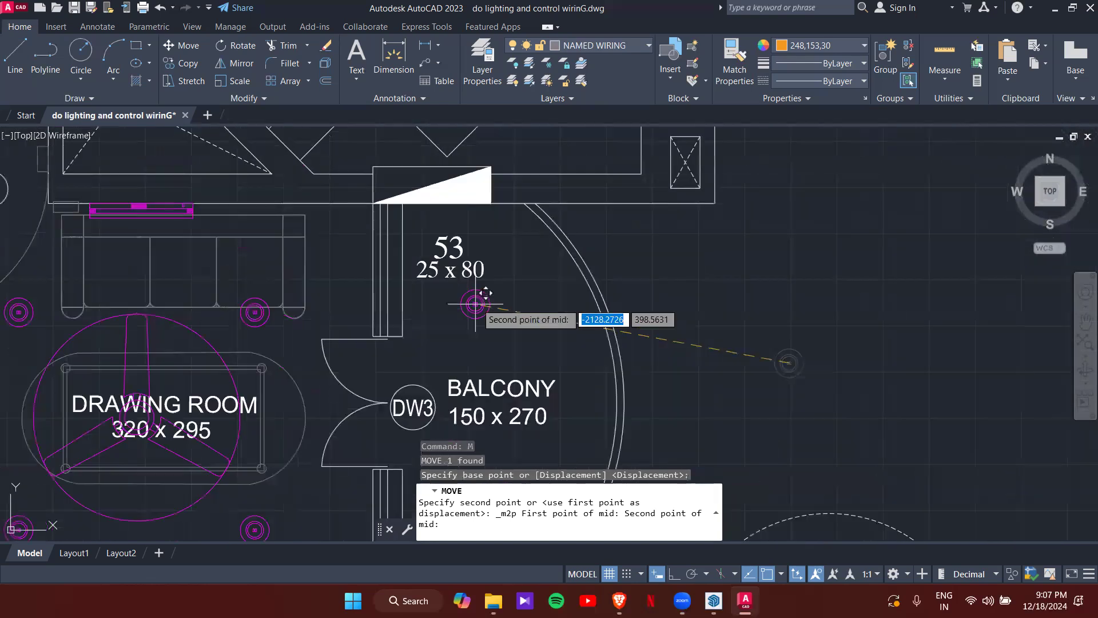
click(519, 208)
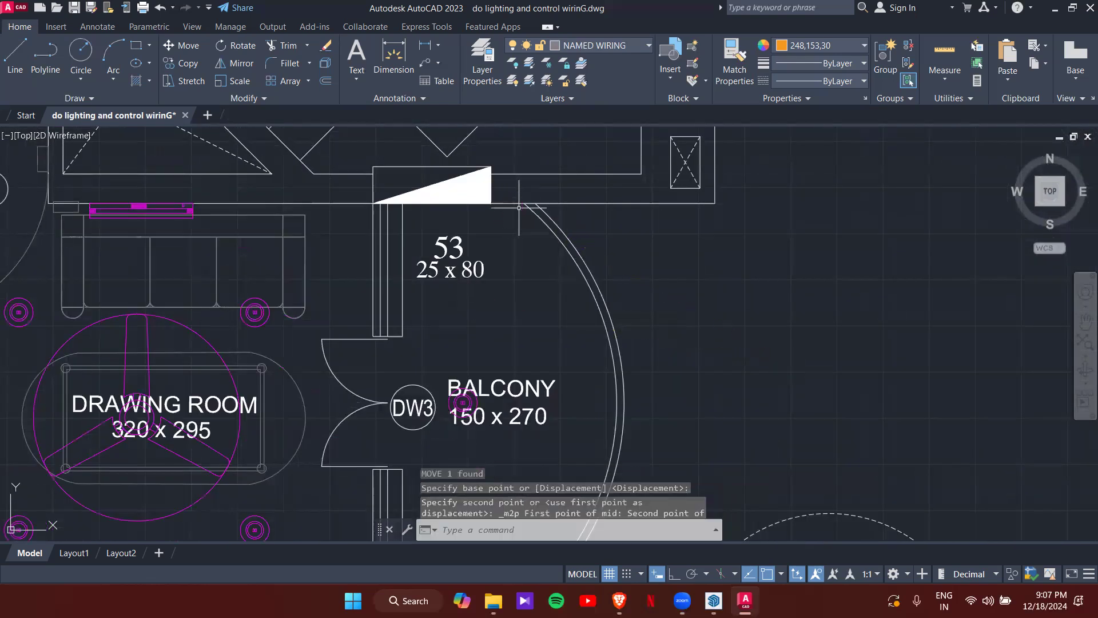
scroll(544, 389, down, 2)
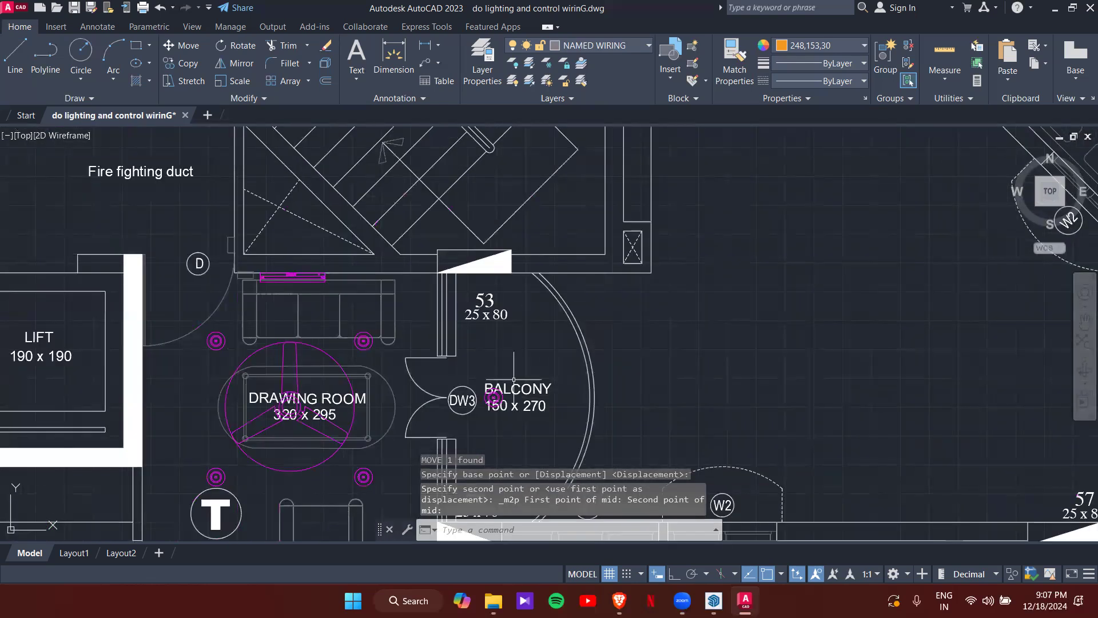
middle_drag(513, 379, 527, 313)
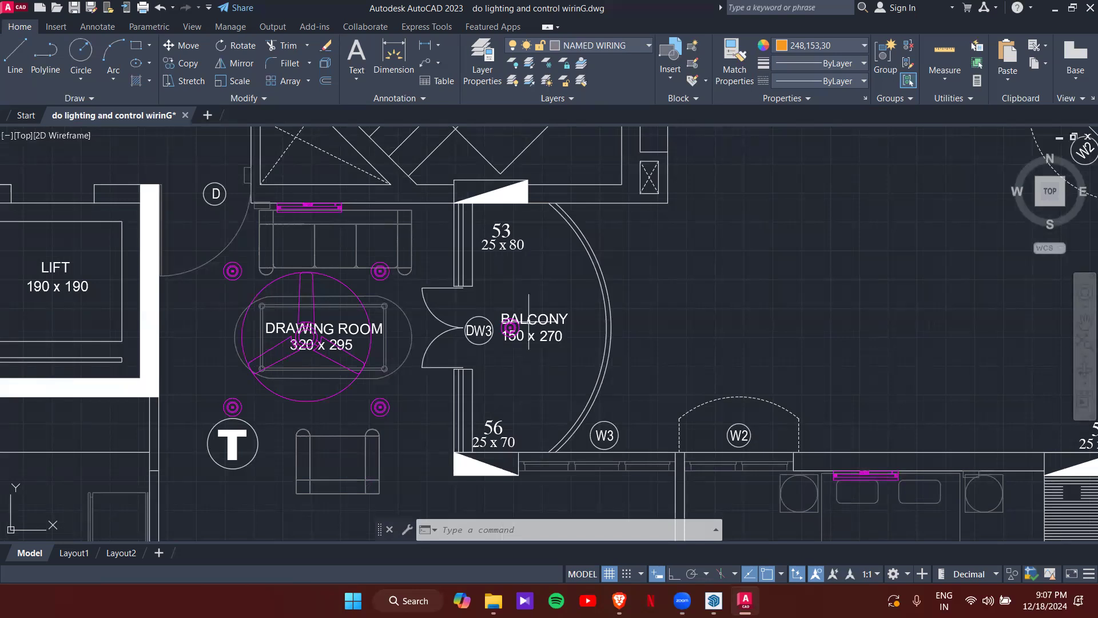
scroll(529, 321, down, 2)
middle_drag(549, 368, 575, 287)
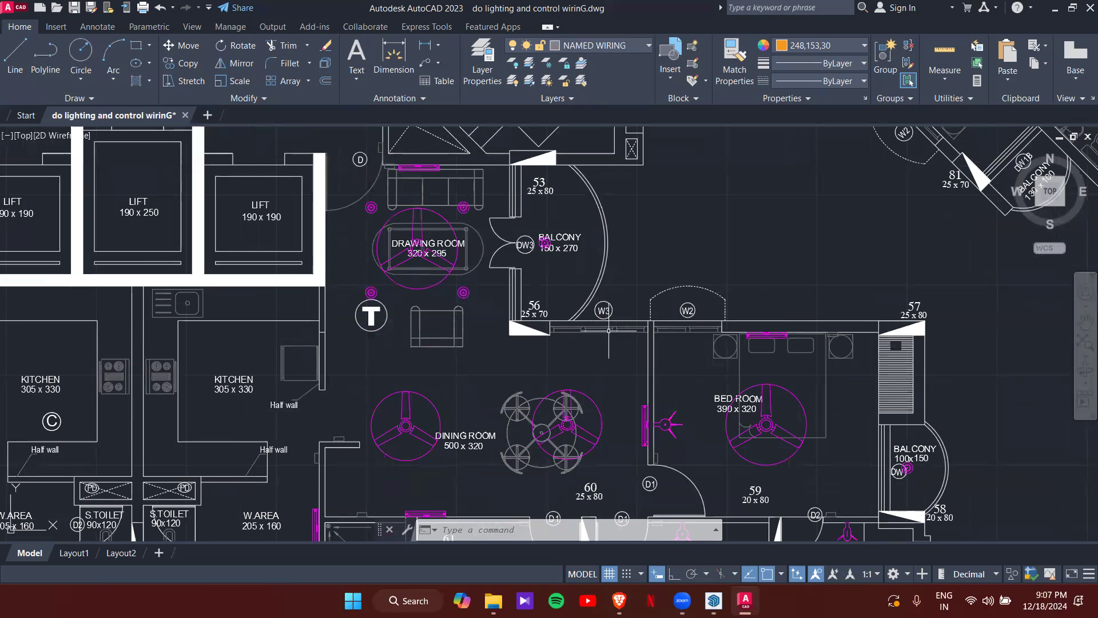
- Find the lighting legend and select the 1X20/18W tube light symbol
scroll(499, 366, down, 2)
mouse_move(495, 371)
middle_down()
mouse_move(542, 328)
mouse_move(452, 358)
middle_up()
scroll(424, 340, up, 4)
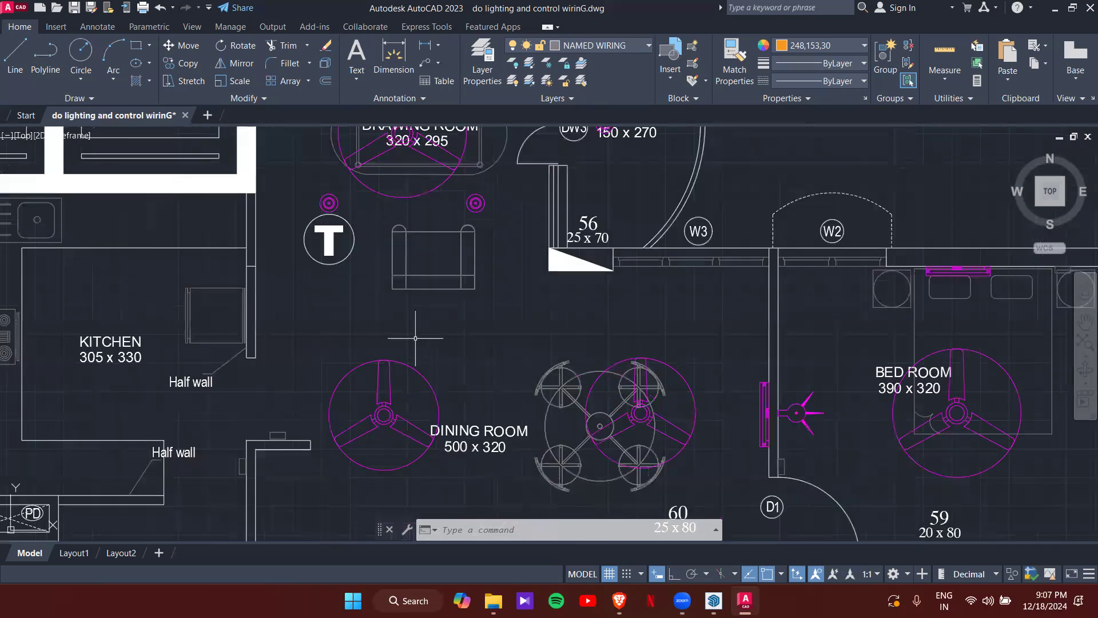
middle_drag(608, 352, 636, 281)
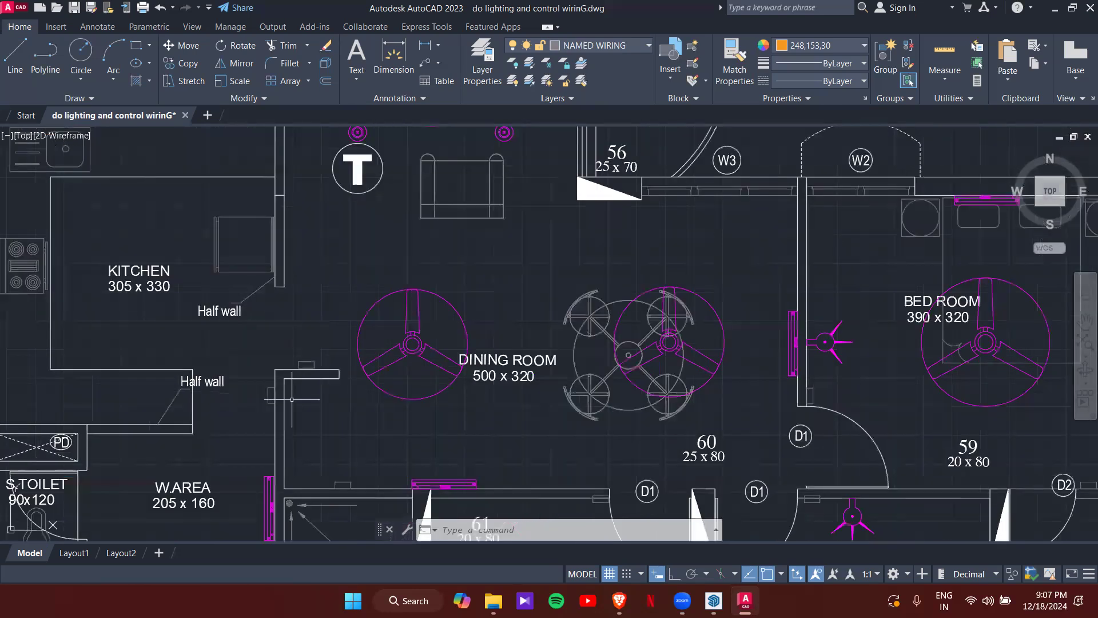
scroll(593, 325, down, 4)
mouse_move(676, 364)
middle_down()
mouse_move(616, 291)
mouse_move(543, 343)
middle_up()
scroll(563, 321, down, 6)
middle_drag(660, 304, 461, 386)
scroll(535, 344, down, 2)
mouse_move(709, 303)
middle_down()
mouse_move(743, 305)
mouse_move(649, 372)
middle_up()
scroll(662, 240, up, 5)
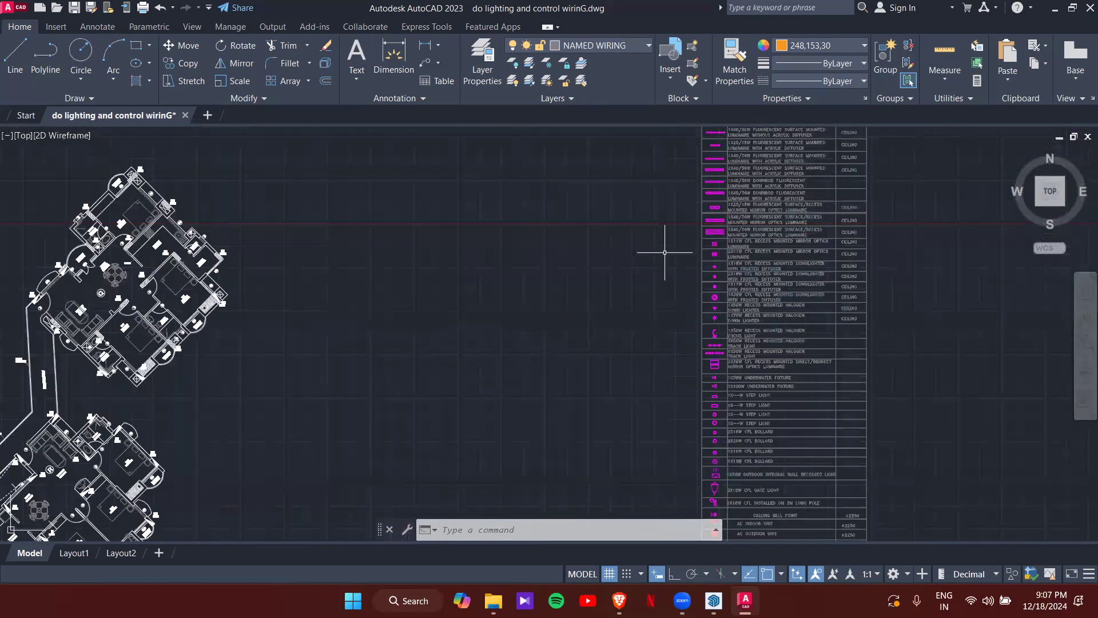
scroll(643, 313, up, 6)
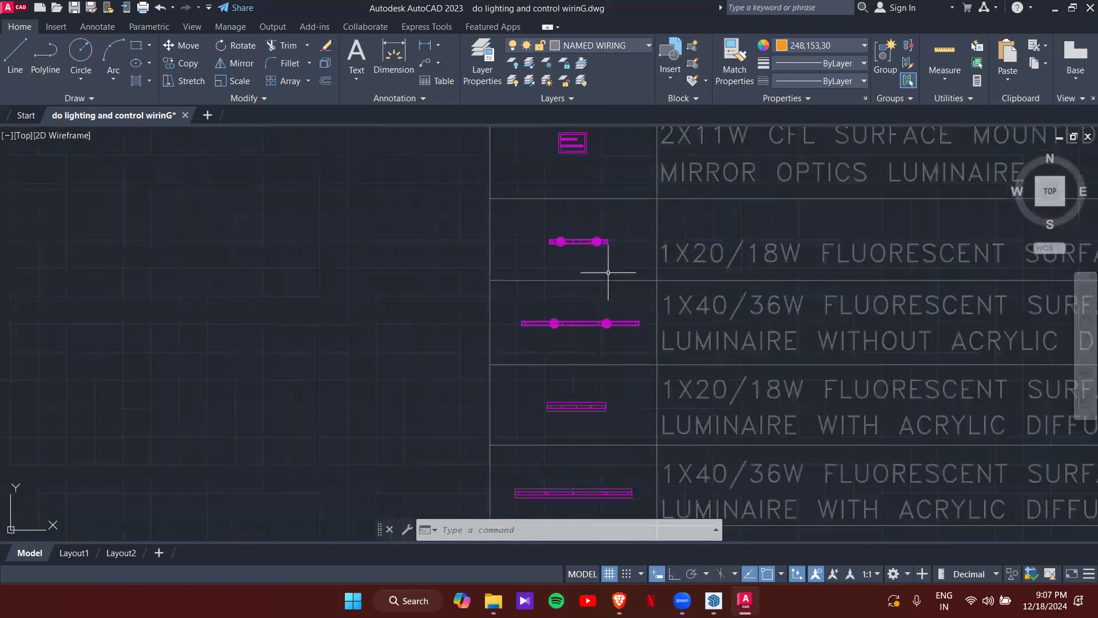
mouse_move(606, 270)
middle_down()
mouse_move(570, 255)
mouse_move(465, 268)
middle_up()
scroll(457, 270, up, 4)
click(446, 261)
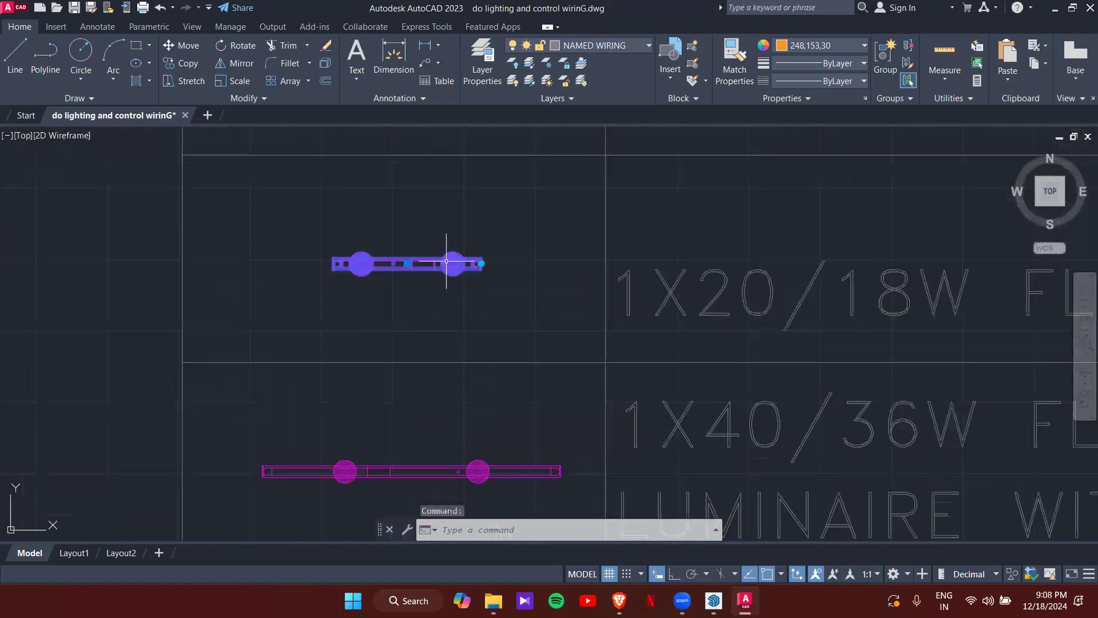
- Start copying the tube light with CO, using its midpoint as the base point
text(CO)
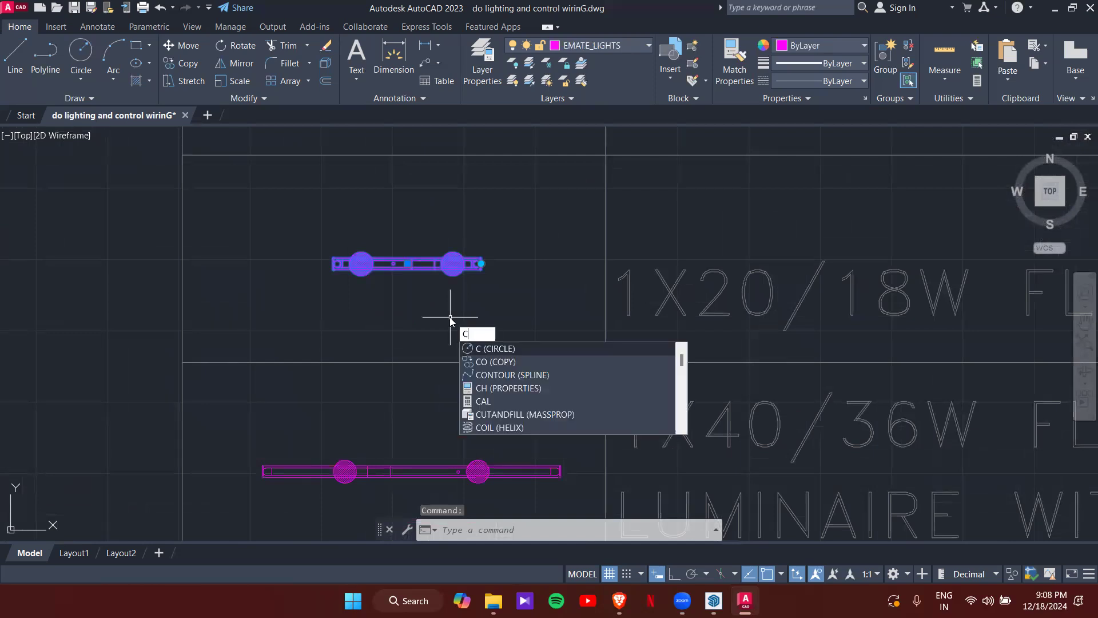
key(Return)
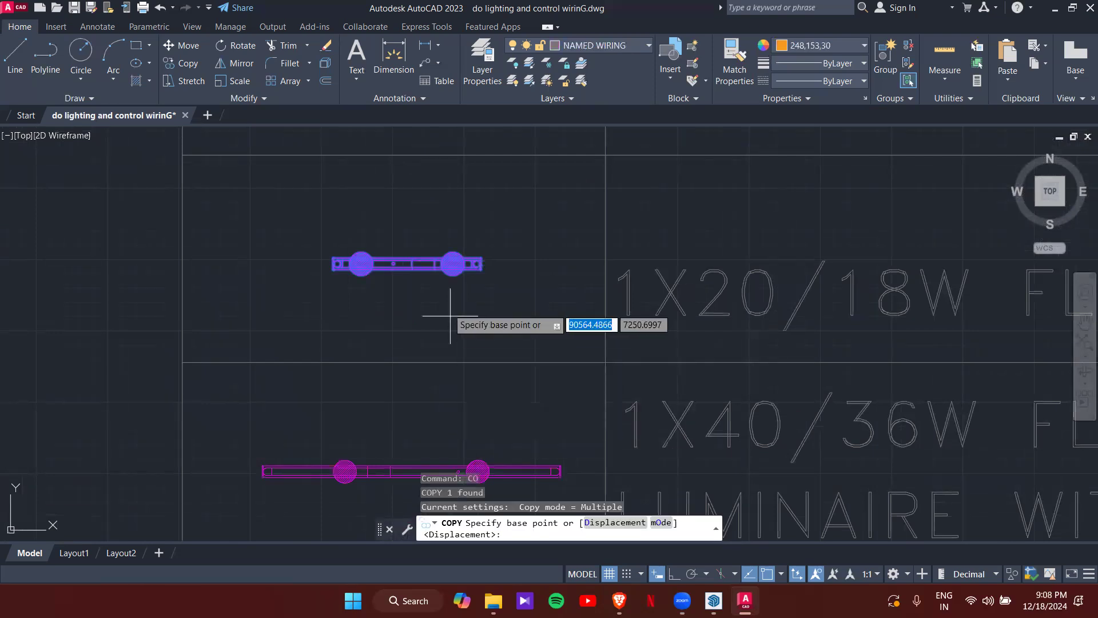
scroll(404, 266, up, 2)
click(405, 263)
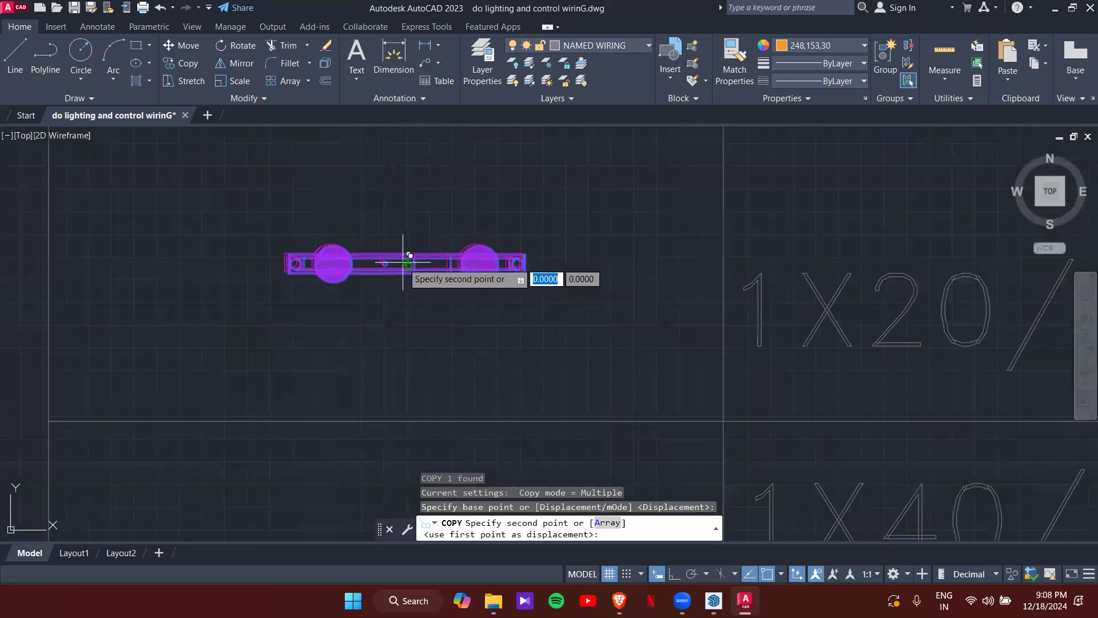
scroll(403, 264, down, 10)
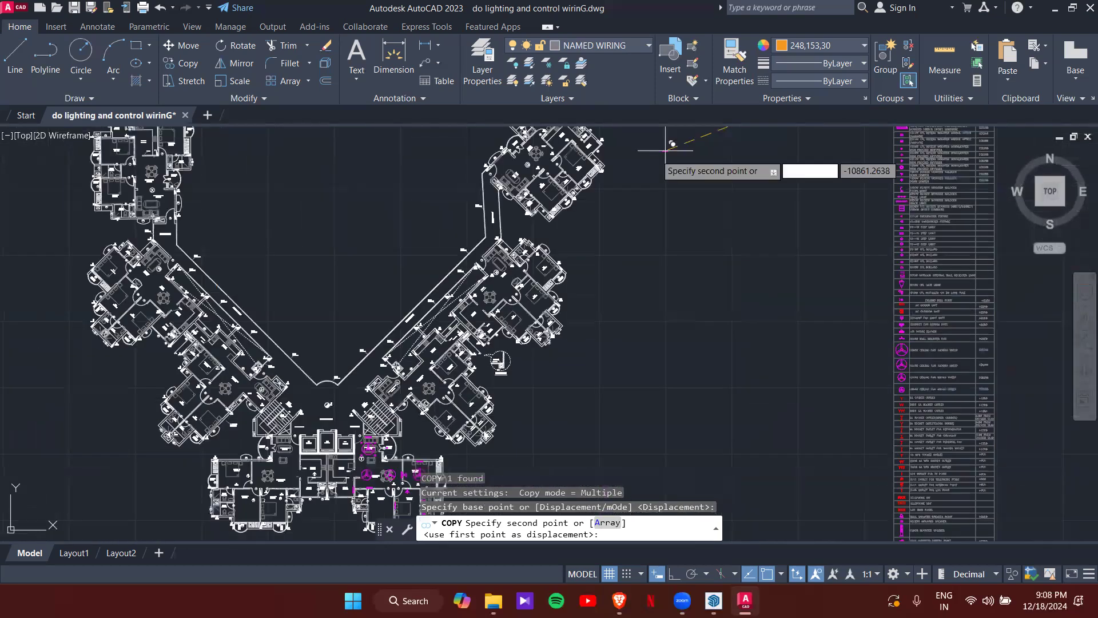
scroll(436, 346, up, 8)
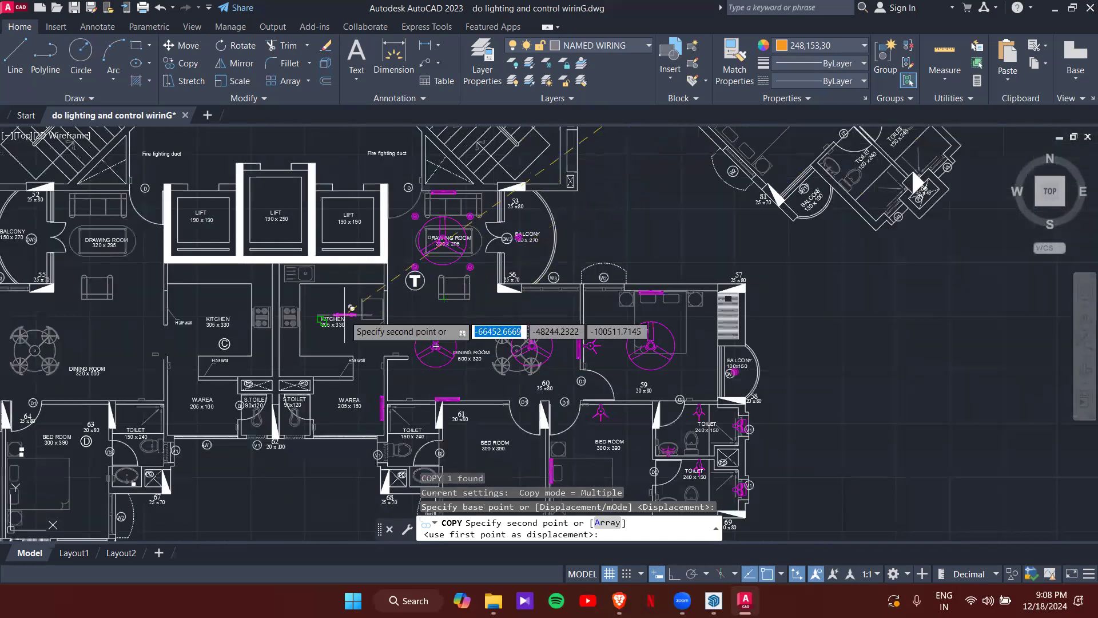
scroll(275, 325, up, 4)
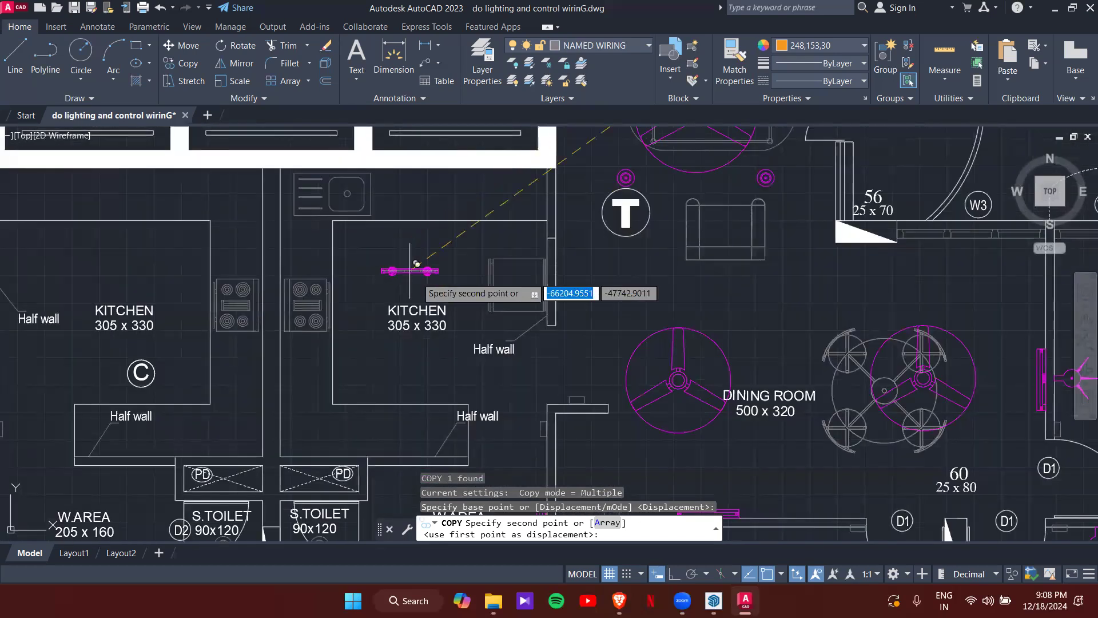
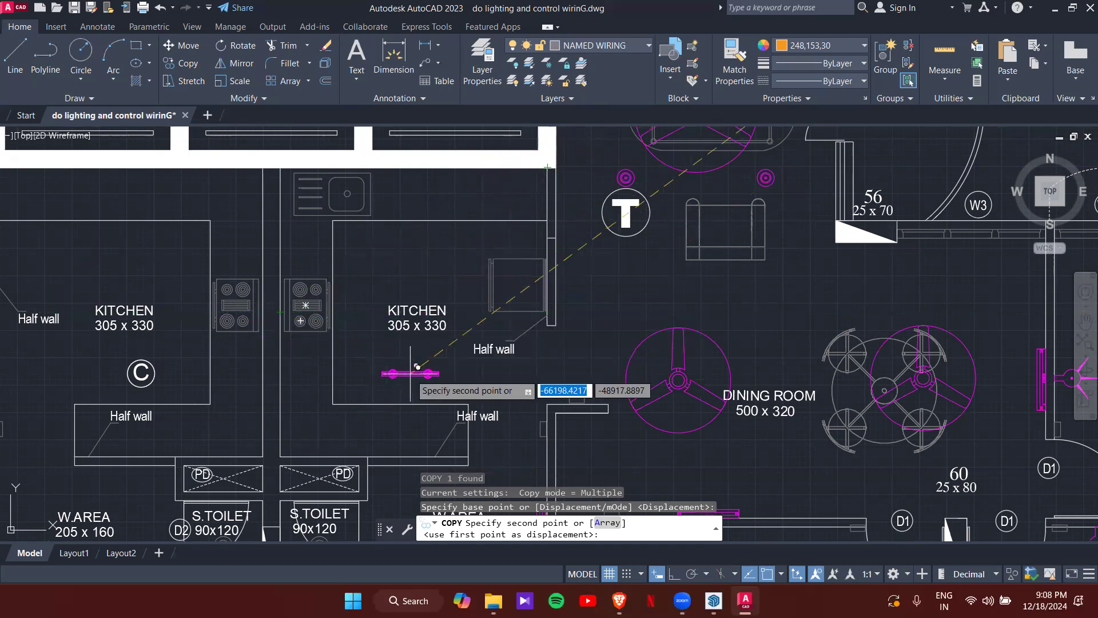
- Cancel the pending copy of the 1X20/18W tube light
key(Escape)
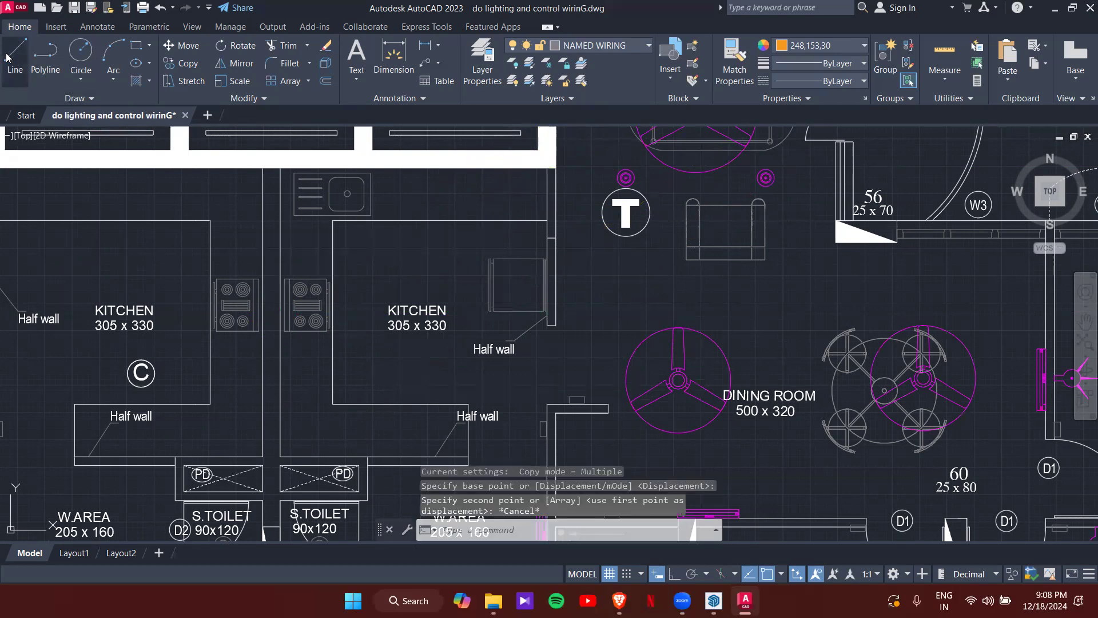
- Draw a horizontal guide line starting midway between the upper and lower wall corners
click(8, 57)
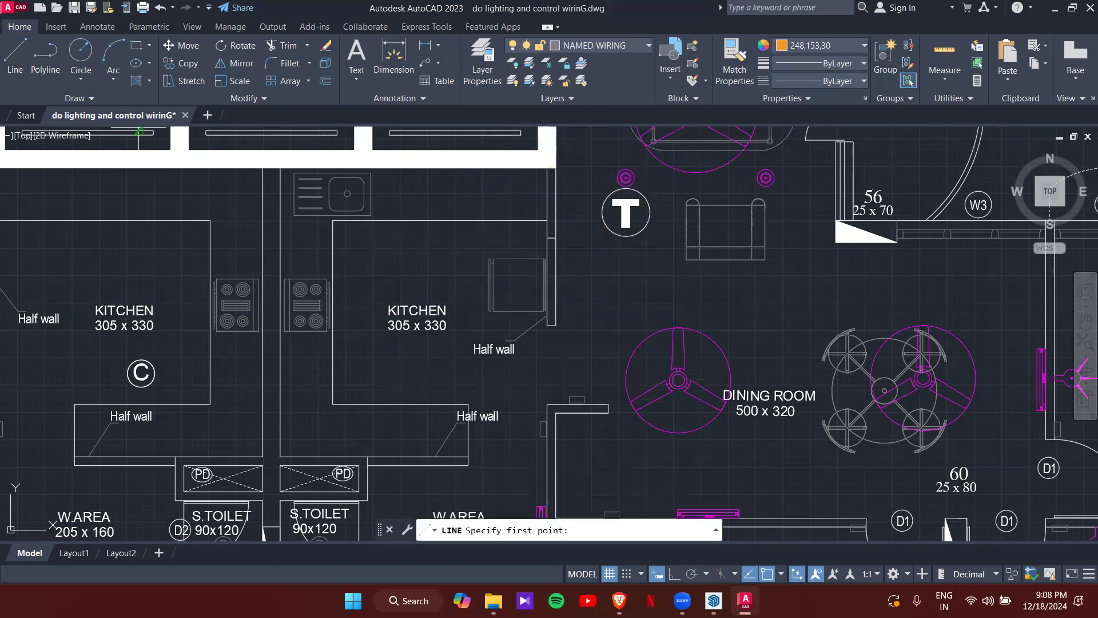
shift+right_click(431, 203)
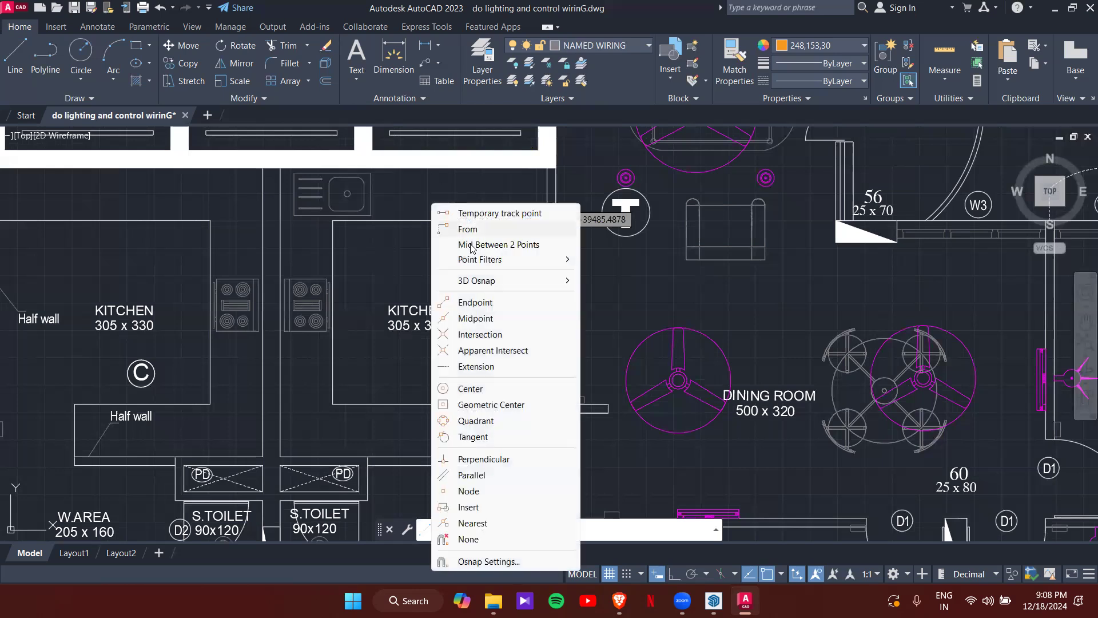
click(498, 245)
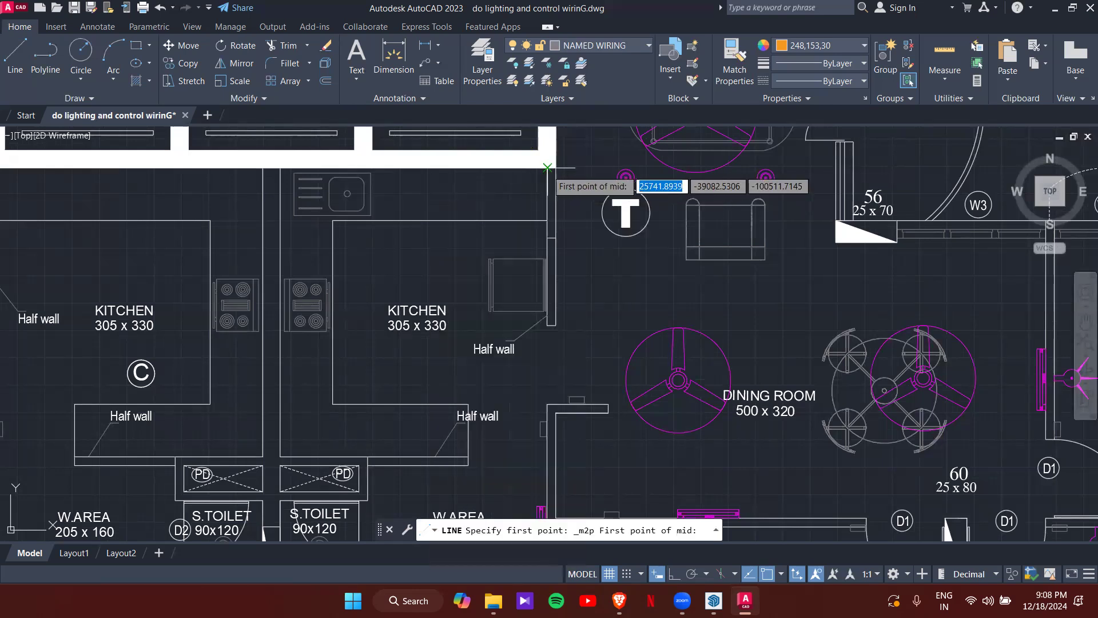
click(547, 167)
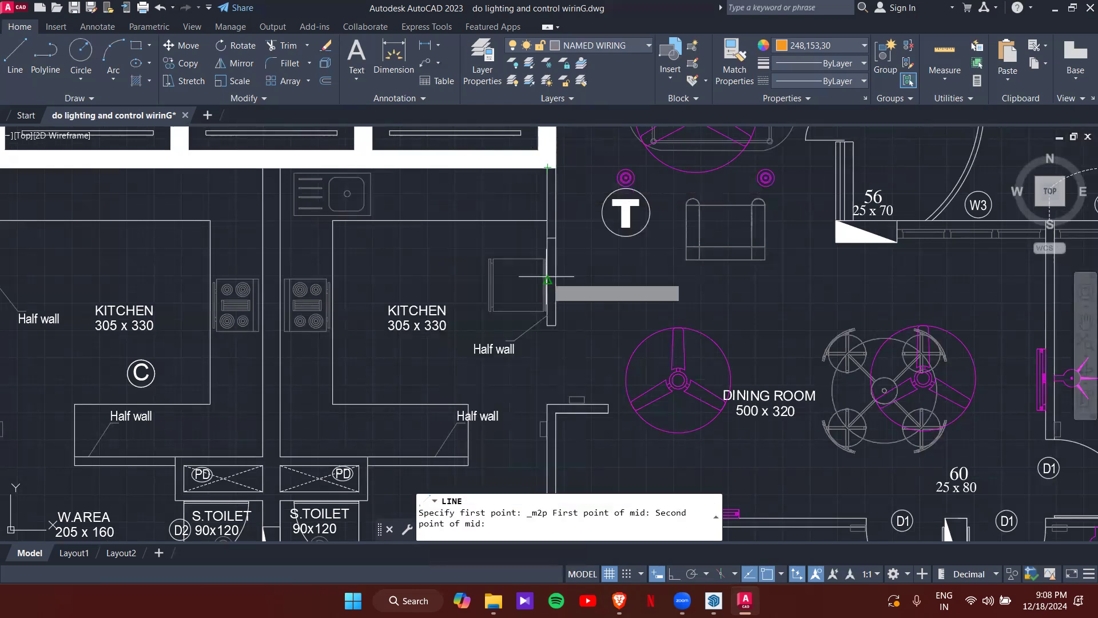
click(548, 403)
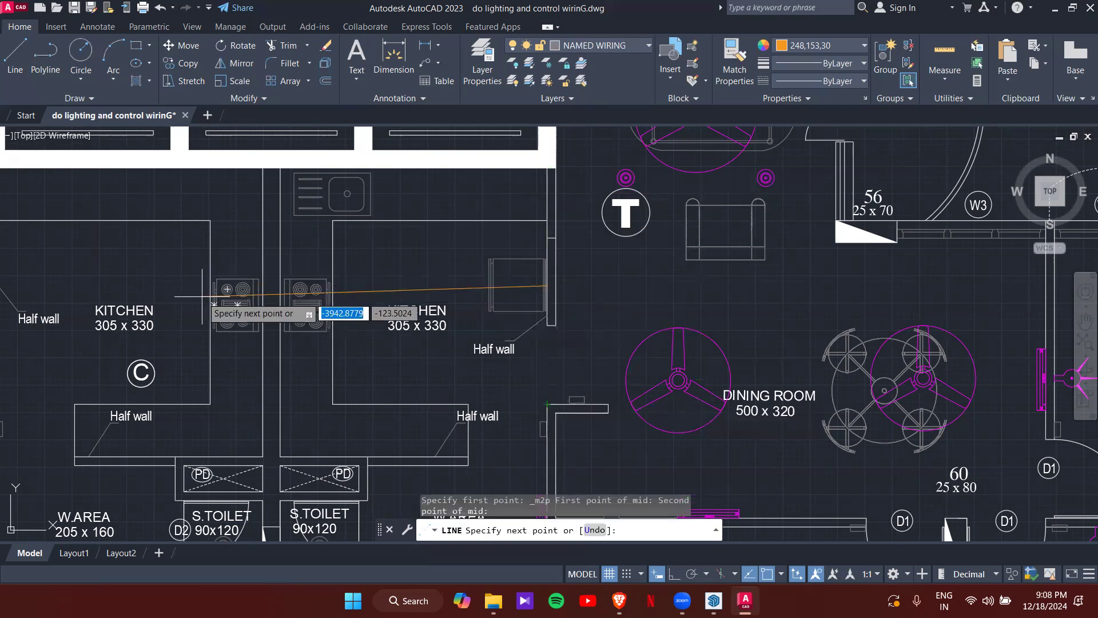
key(F8)
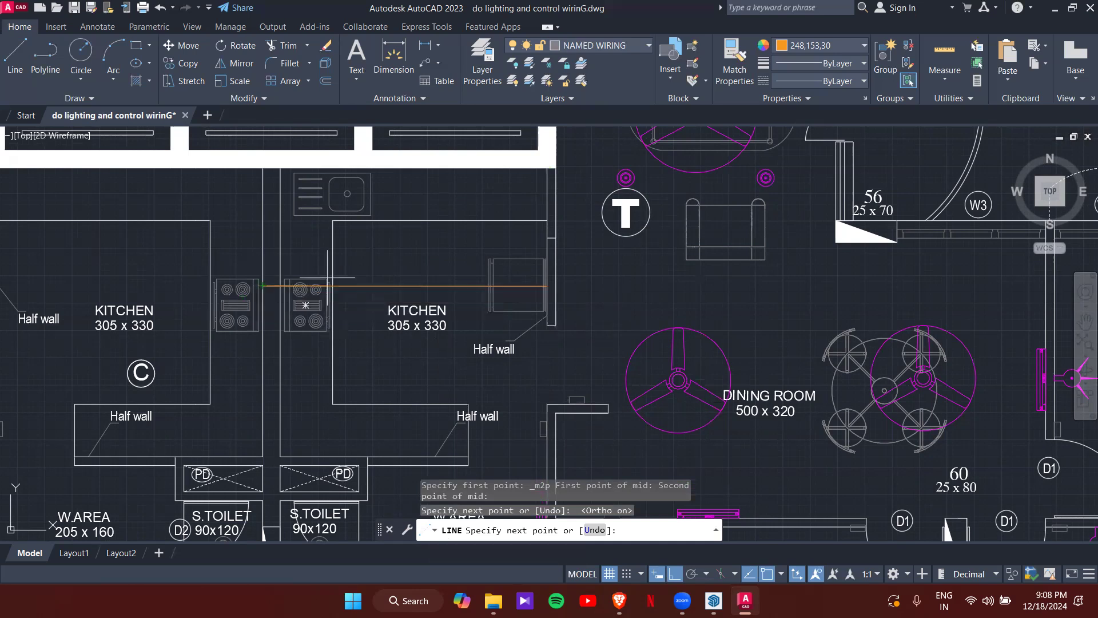
key(Escape)
scroll(395, 254, down, 2)
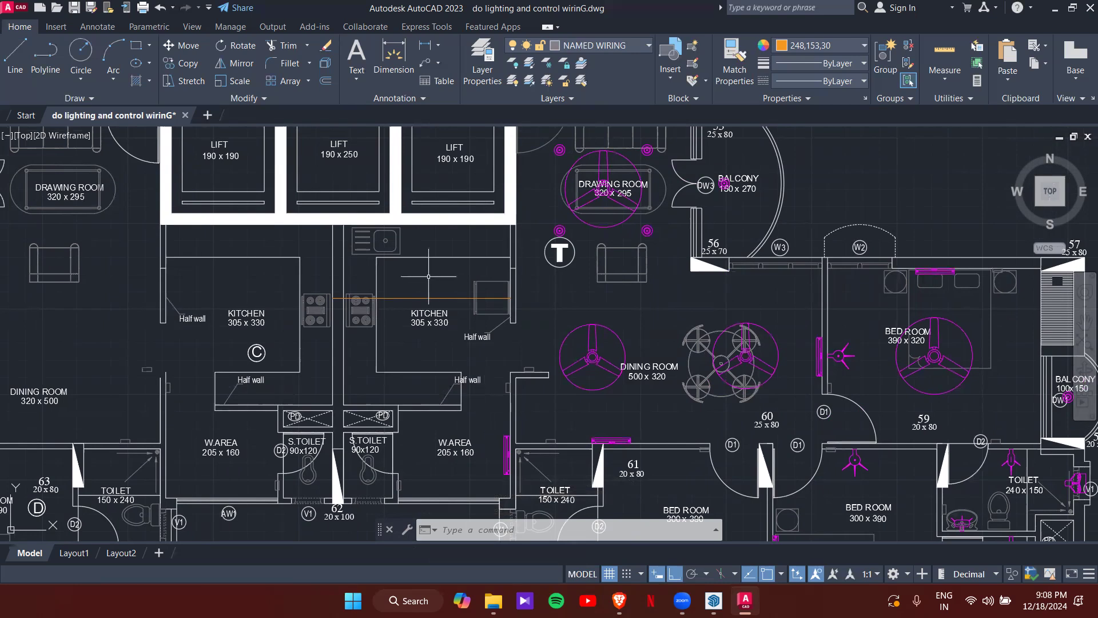
- Erase the misplaced line and draw a new one midway between the kitchen and toilet corners
key(Delete)
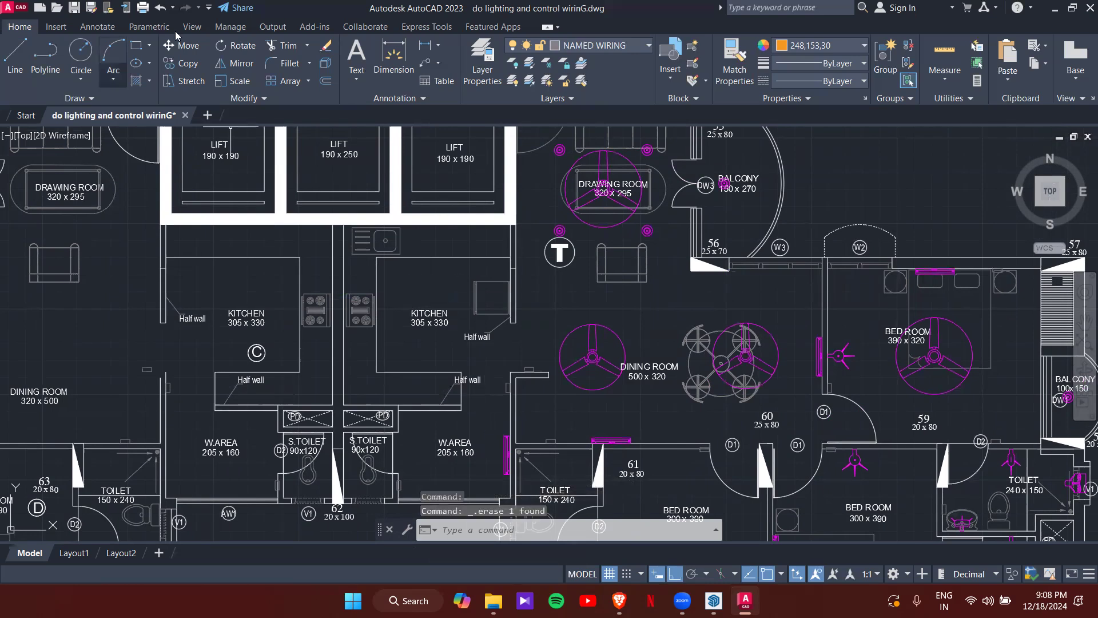
click(15, 57)
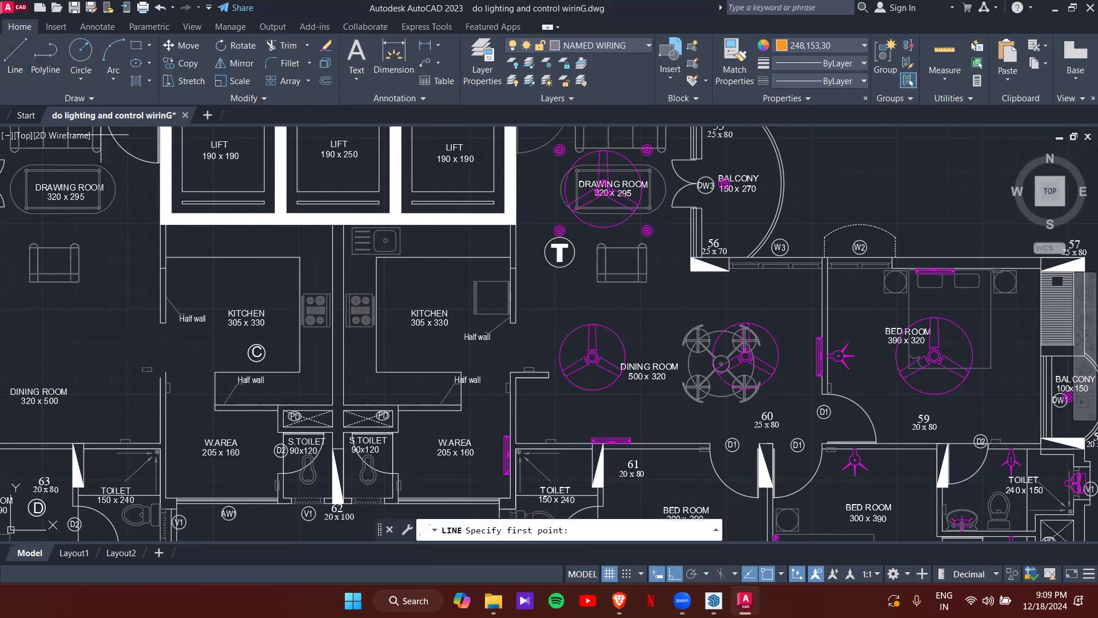
shift+right_click(500, 372)
click(545, 258)
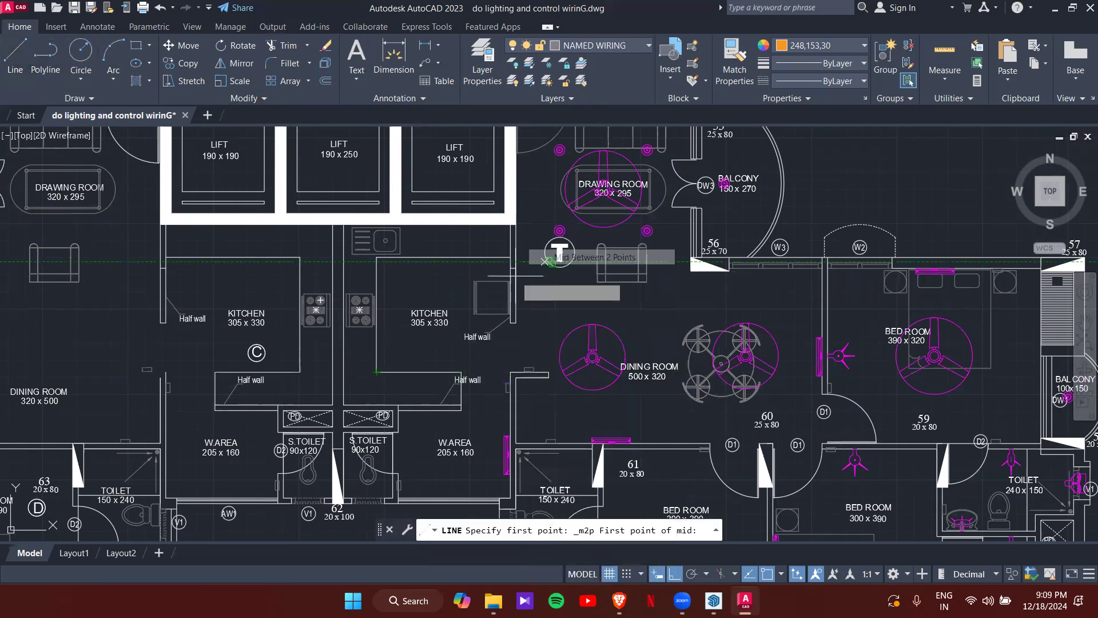
scroll(338, 220, up, 4)
click(325, 229)
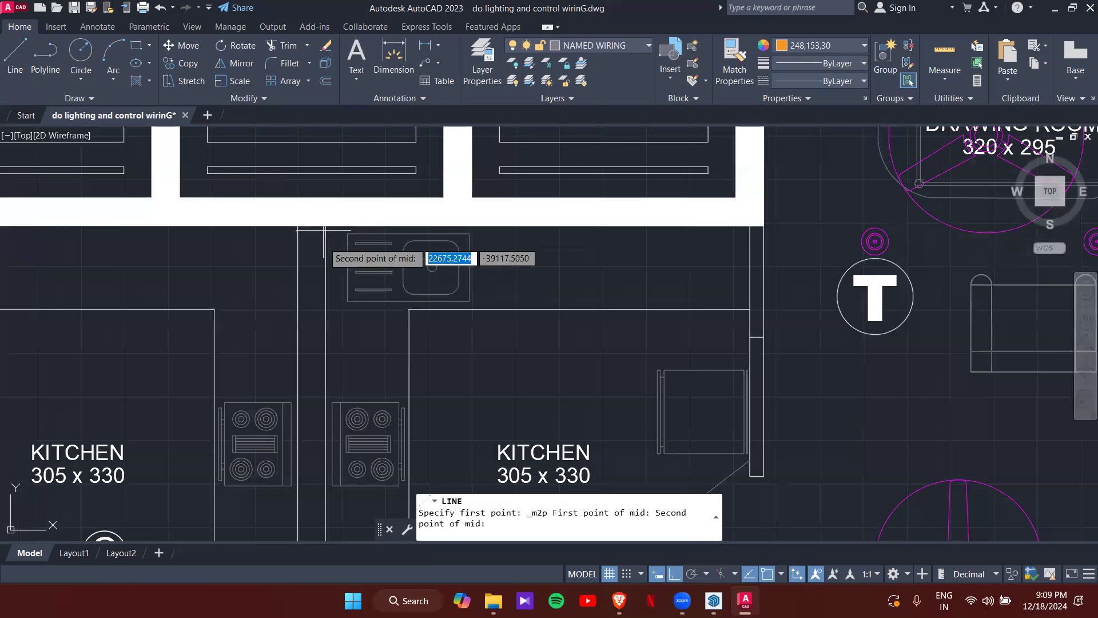
scroll(324, 229, down, 5)
scroll(363, 245, up, 5)
click(366, 331)
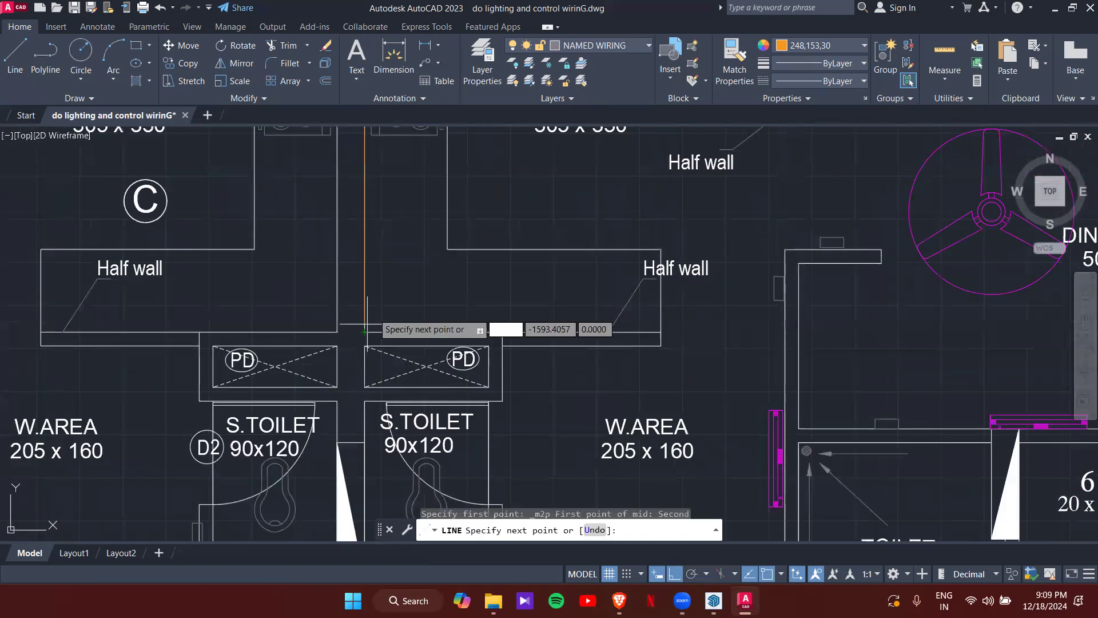
scroll(417, 274, down, 6)
scroll(533, 221, up, 2)
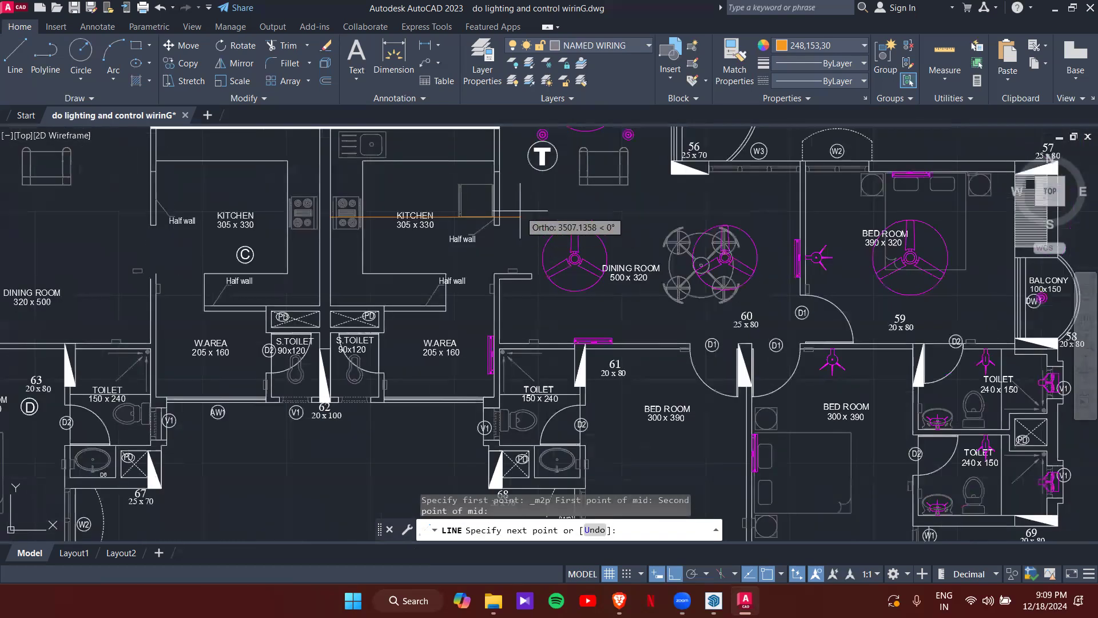
key(Escape)
key(Escape)
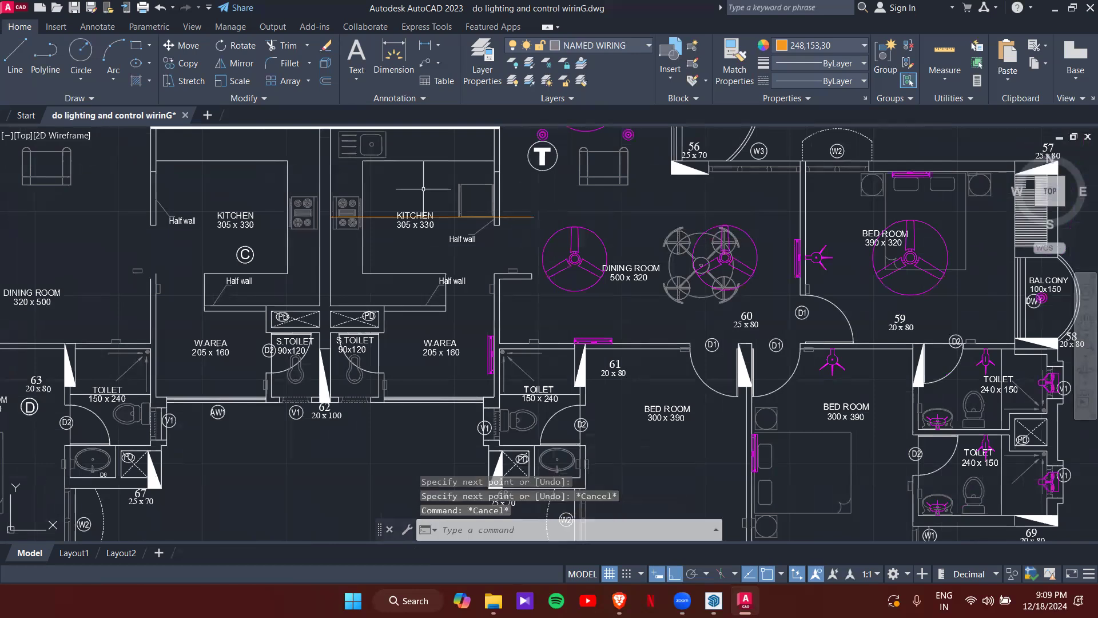
scroll(421, 237, up, 2)
scroll(421, 237, down, 5)
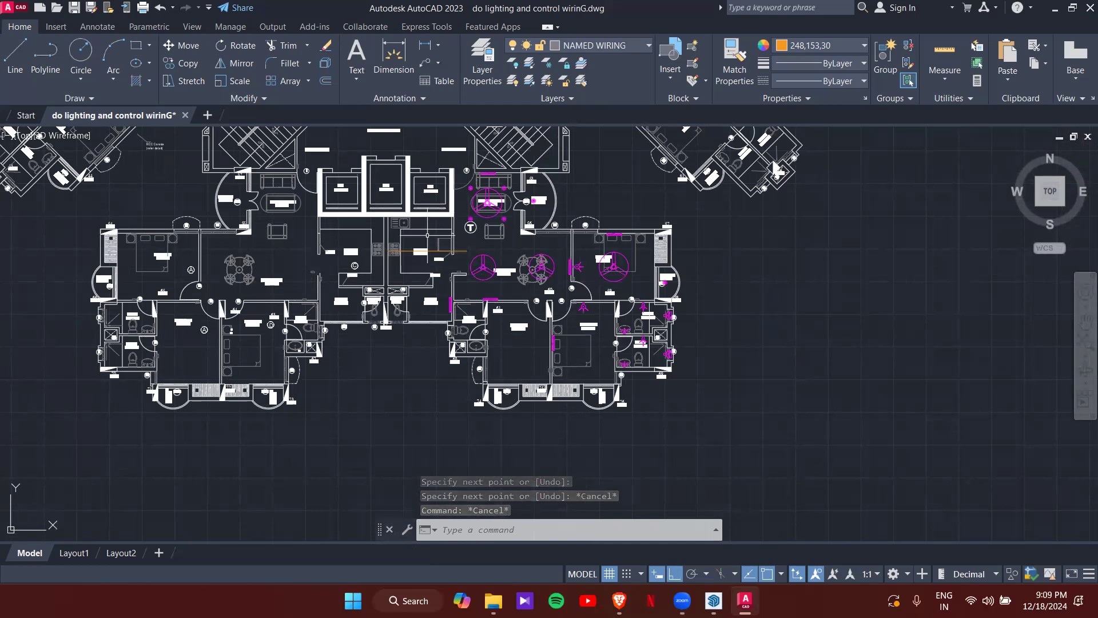
- Start copying the 1X20/18W legend fixture with its centre as the base point
scroll(477, 234, down, 10)
middle_drag(615, 163, 567, 212)
scroll(567, 212, up, 6)
scroll(368, 216, up, 10)
scroll(422, 235, down, 8)
scroll(420, 235, up, 6)
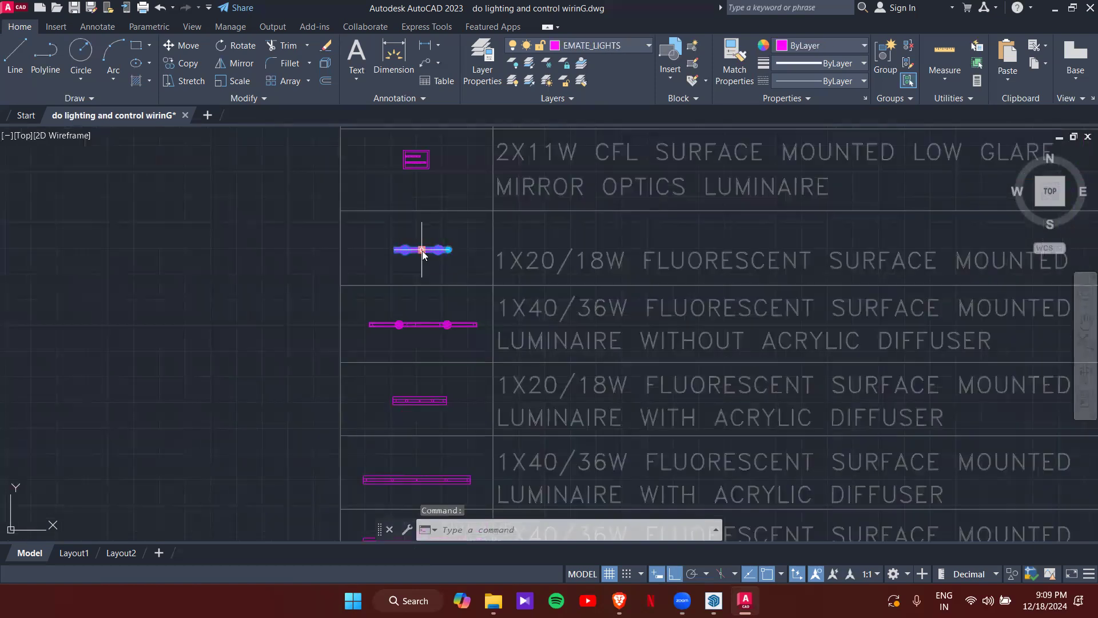
text(CO)
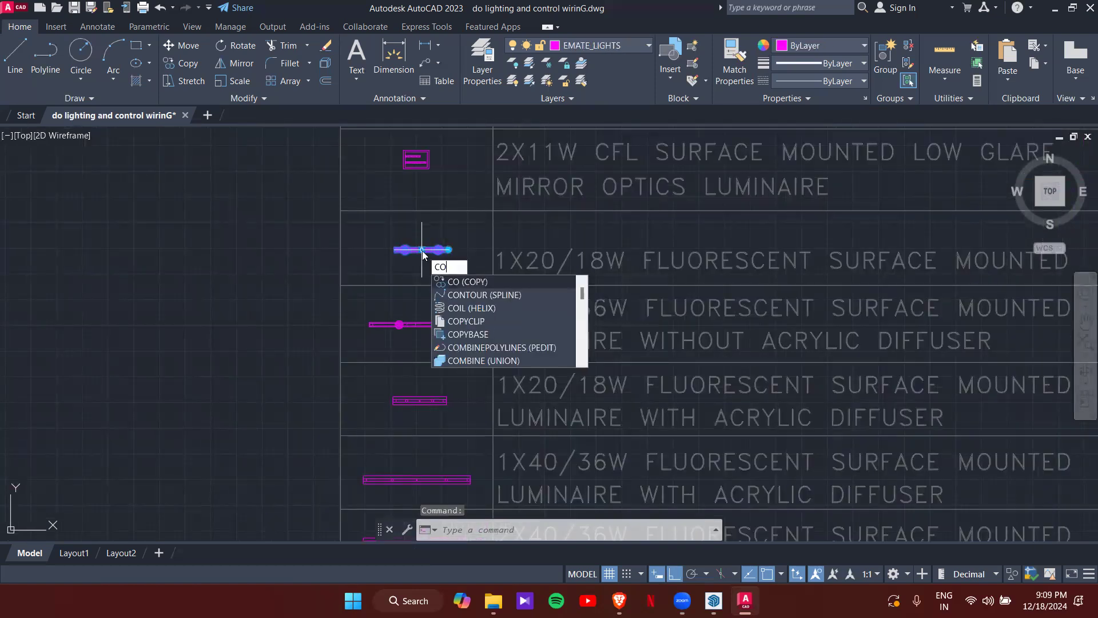
key(Return)
scroll(422, 250, up, 5)
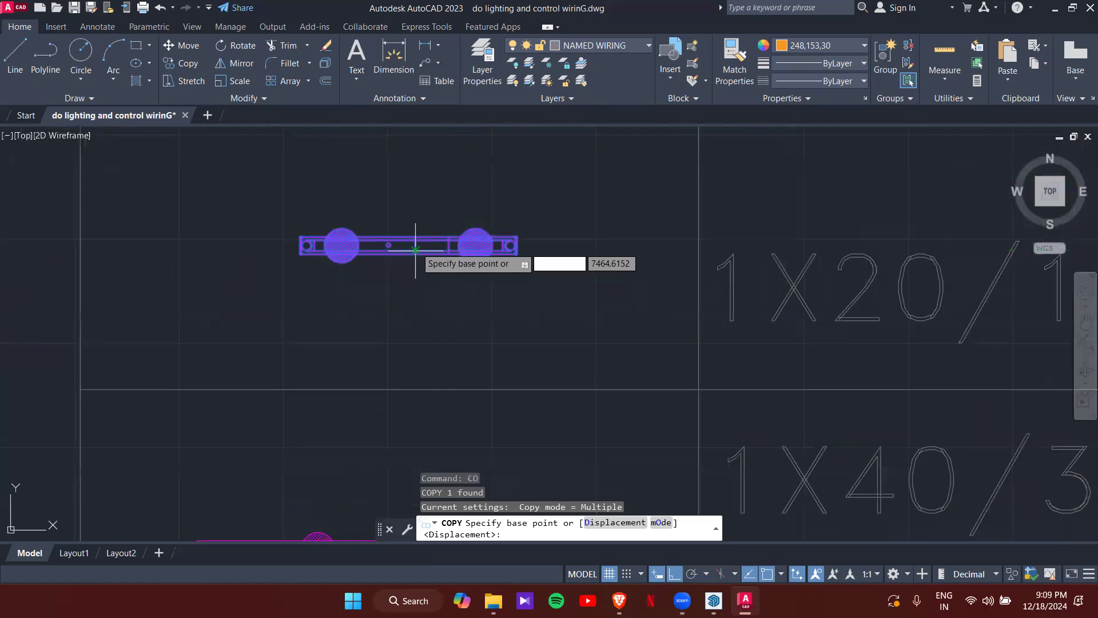
scroll(410, 240, up, 2)
click(410, 242)
scroll(320, 300, down, 6)
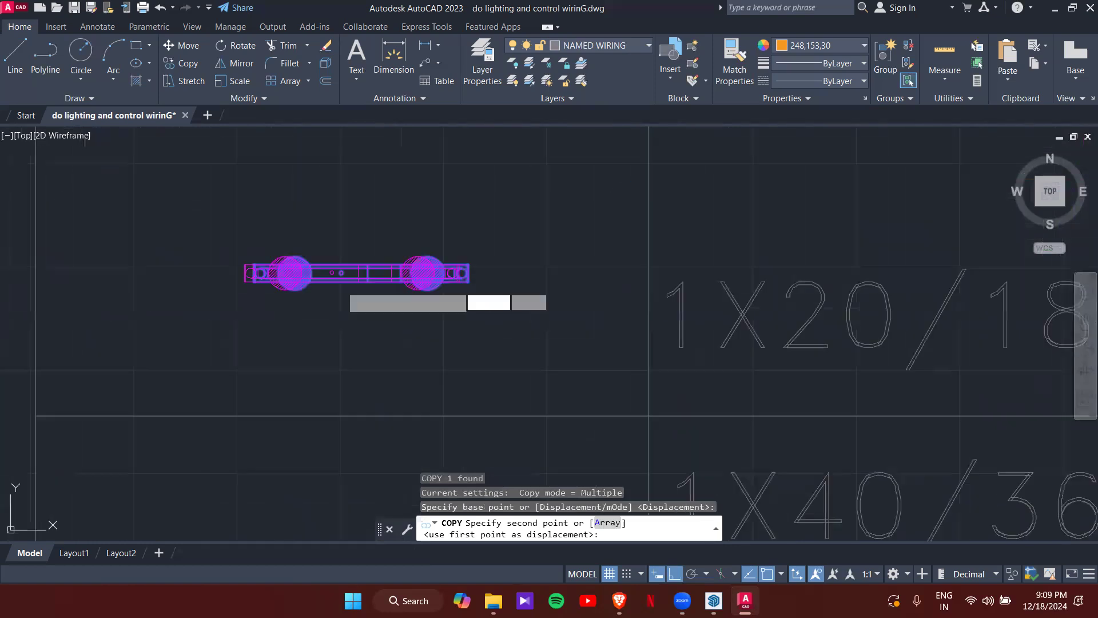
key(F8)
scroll(245, 351, down, 6)
middle_drag(236, 358, 566, 196)
middle_drag(325, 428, 322, 408)
scroll(422, 238, up, 3)
scroll(351, 366, up, 3)
scroll(148, 329, up, 3)
scroll(271, 278, up, 2)
scroll(271, 278, up, 2)
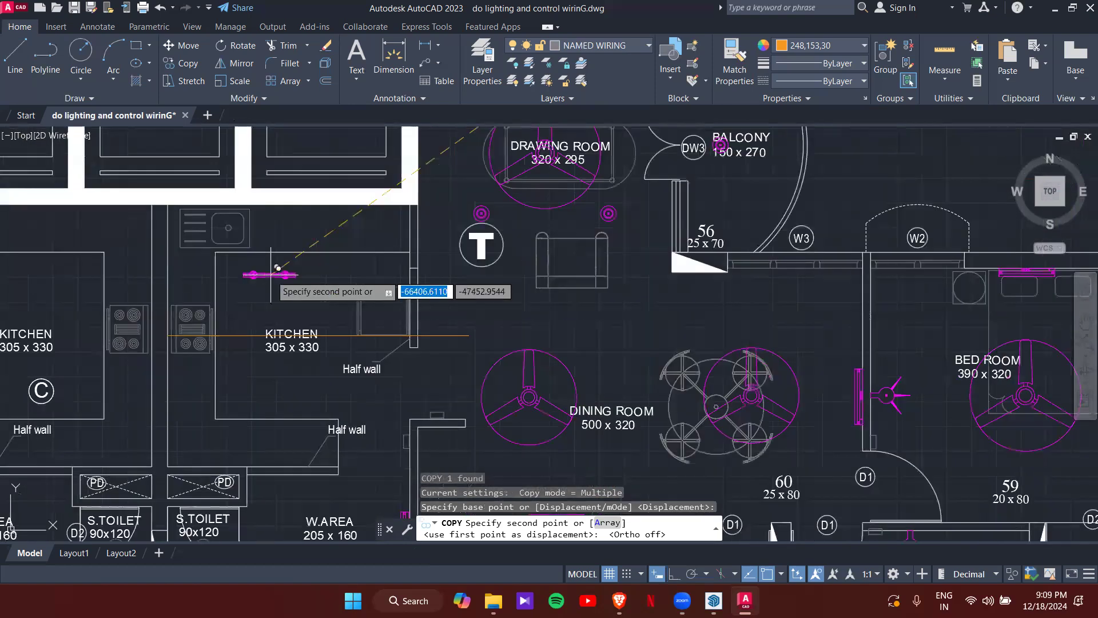
- Place two fixture copies at Mid Between 2 Points in the kitchen and above the toilets
shift+right_click(275, 294)
click(320, 257)
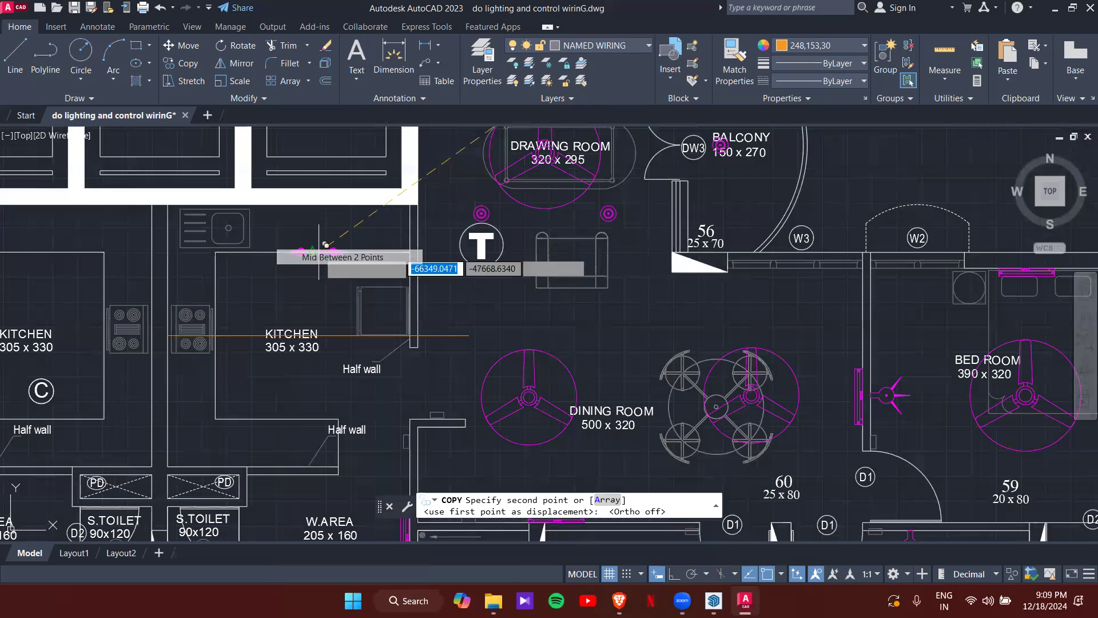
scroll(195, 324, up, 4)
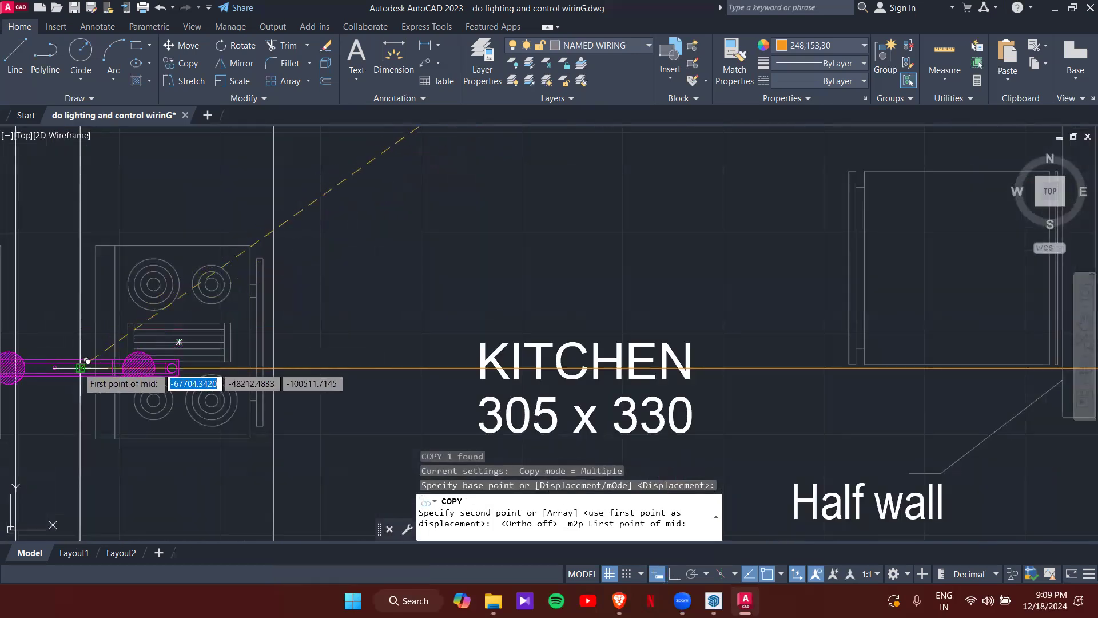
click(75, 366)
scroll(329, 246, down, 5)
scroll(427, 207, up, 4)
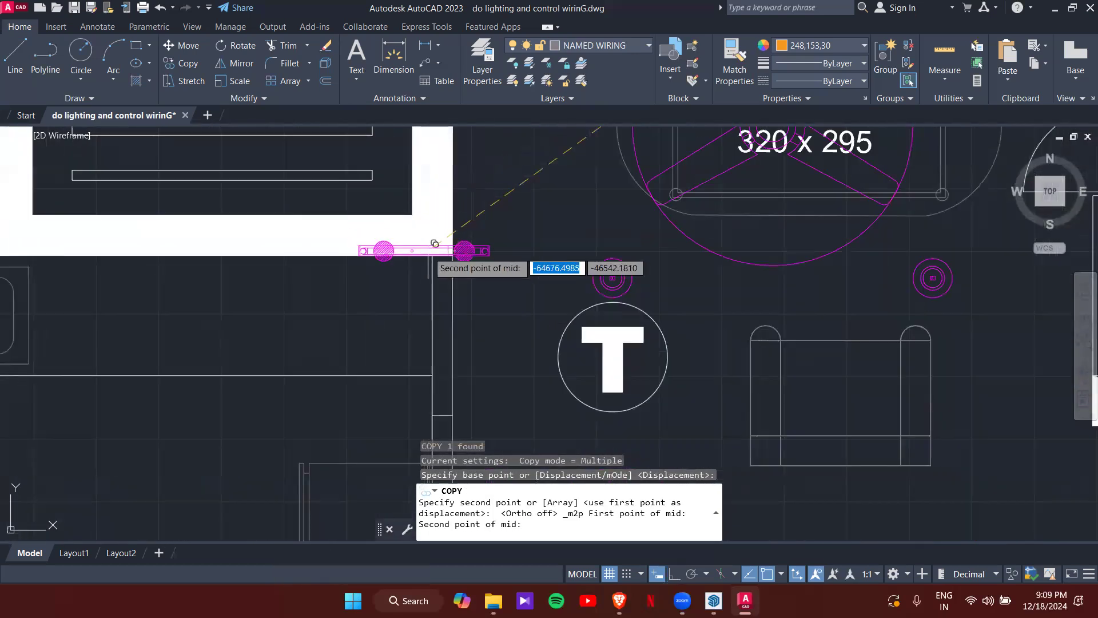
click(432, 255)
scroll(419, 230, down, 6)
middle_drag(362, 314, 396, 254)
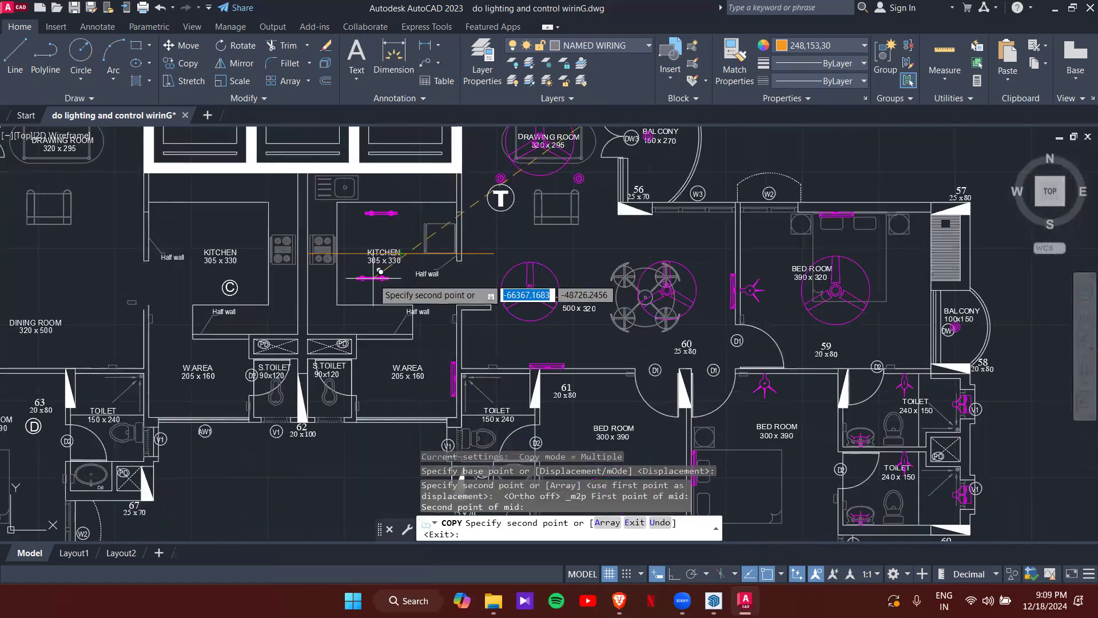
shift+right_click(379, 272)
click(411, 253)
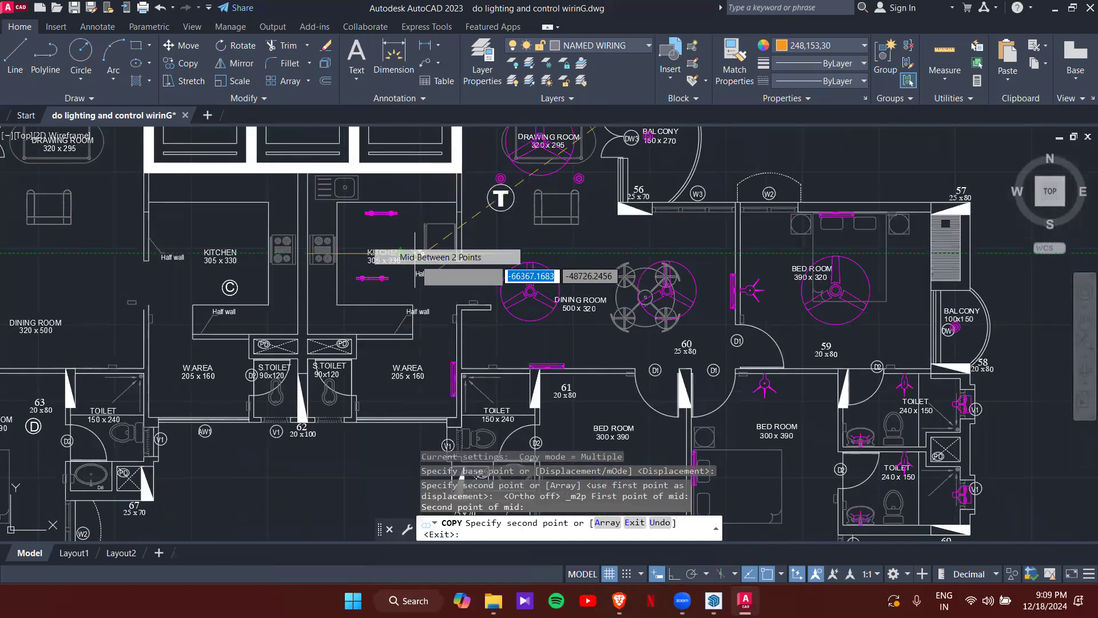
scroll(429, 258, up, 3)
scroll(491, 249, up, 4)
click(498, 233)
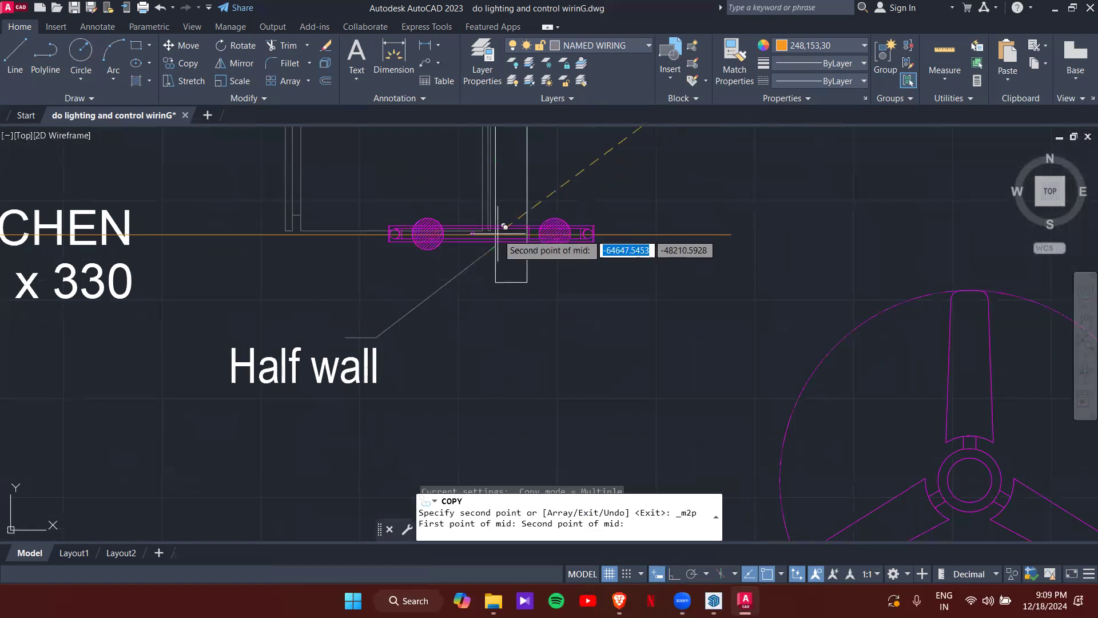
scroll(496, 235, down, 8)
middle_drag(469, 257, 369, 334)
scroll(369, 334, down, 2)
scroll(343, 380, up, 6)
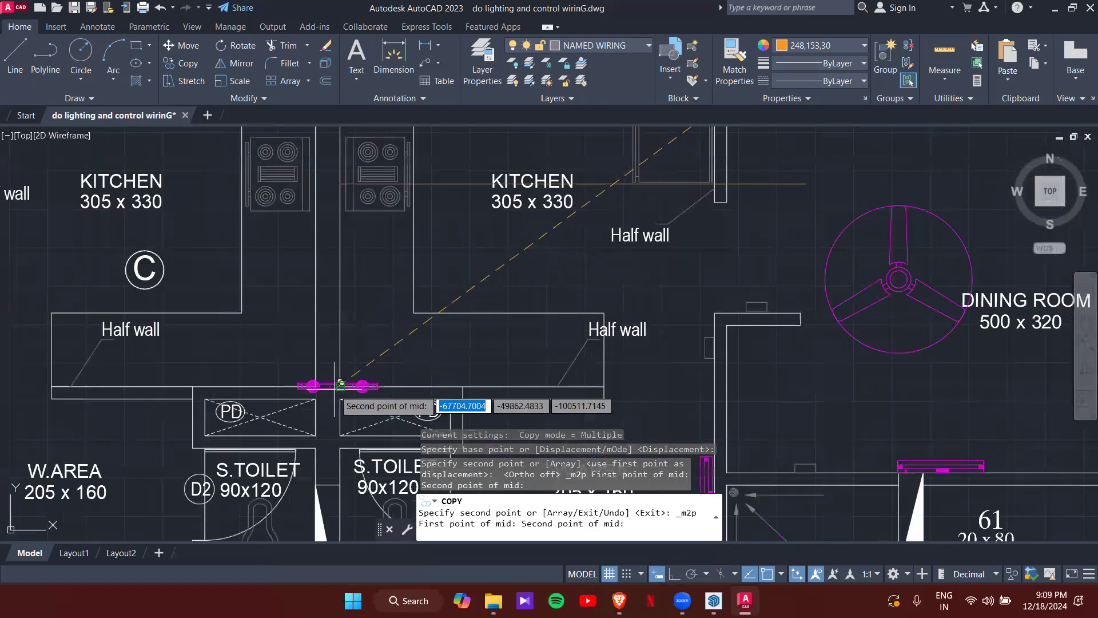
click(340, 386)
scroll(531, 251, down, 5)
middle_drag(569, 249, 559, 274)
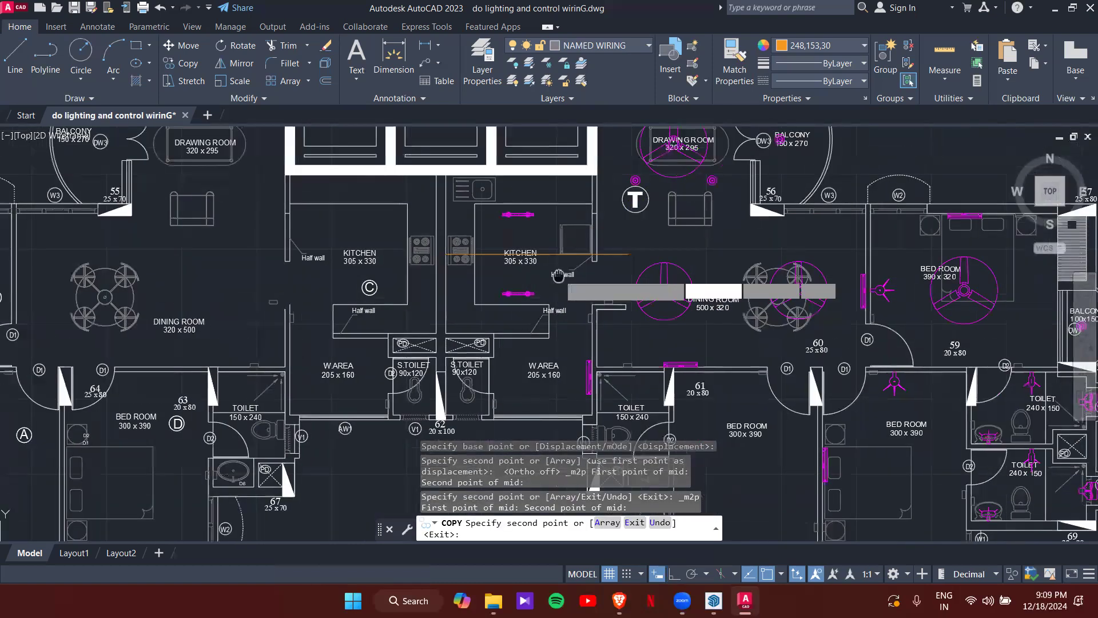
key(Escape)
key(Escape)
- Erase the horizontal guide line across the right-hand kitchen and zoom to the toilets
click(548, 253)
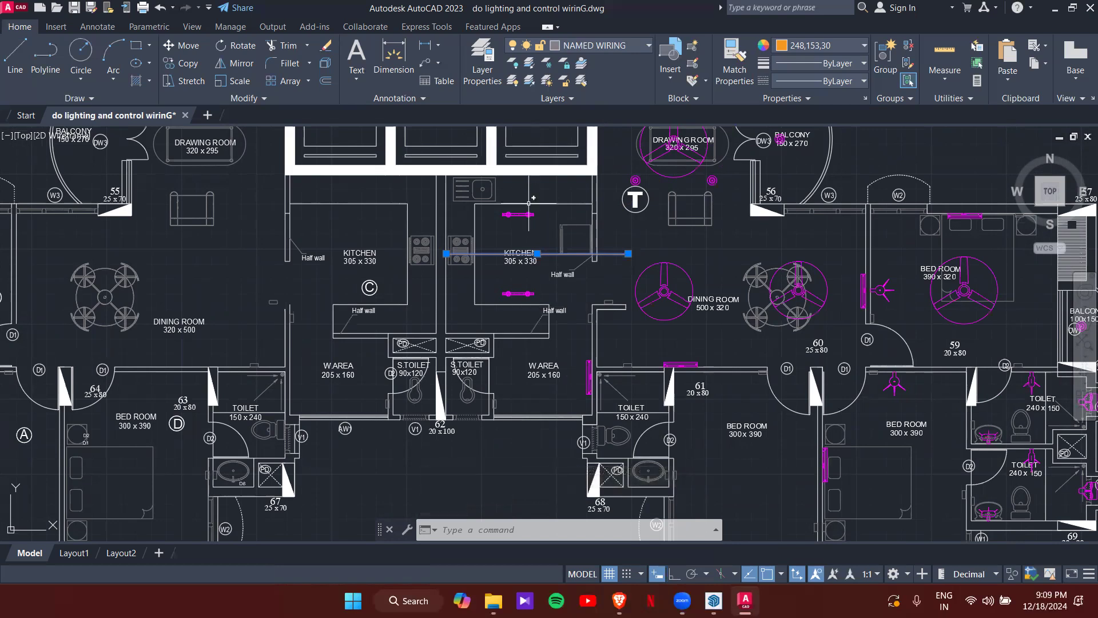
key(Delete)
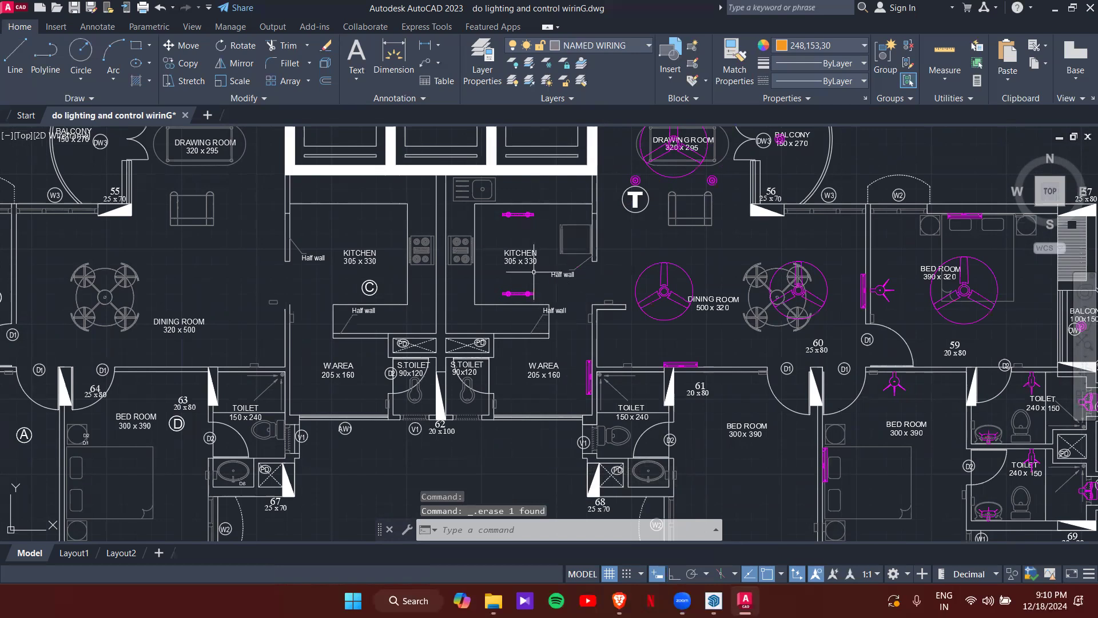
middle_drag(534, 271, 525, 291)
scroll(509, 365, up, 5)
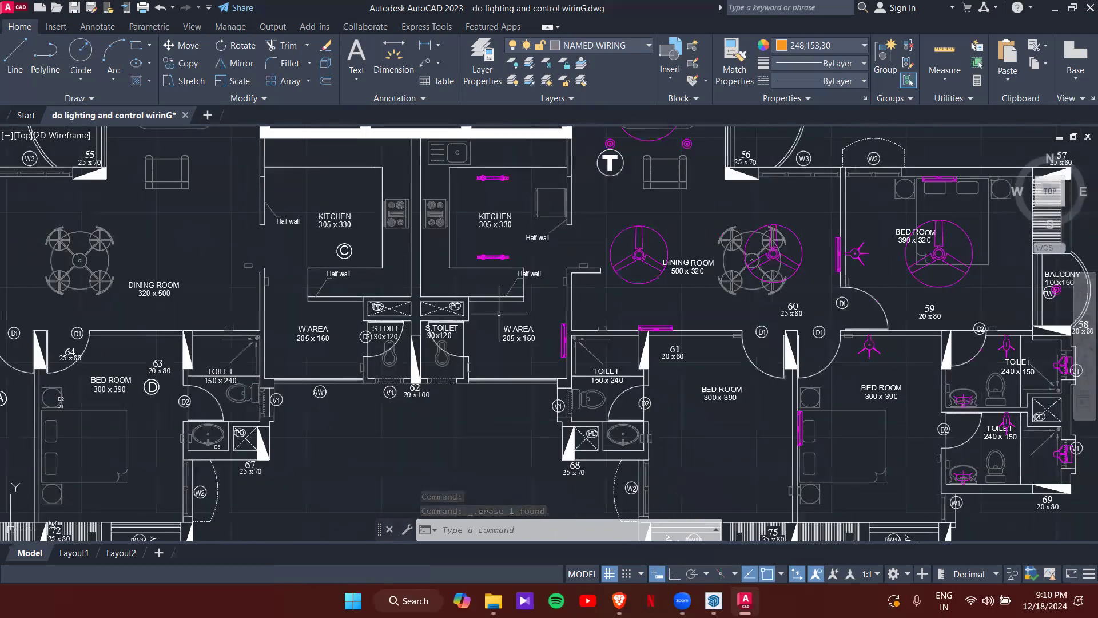
scroll(523, 392, down, 5)
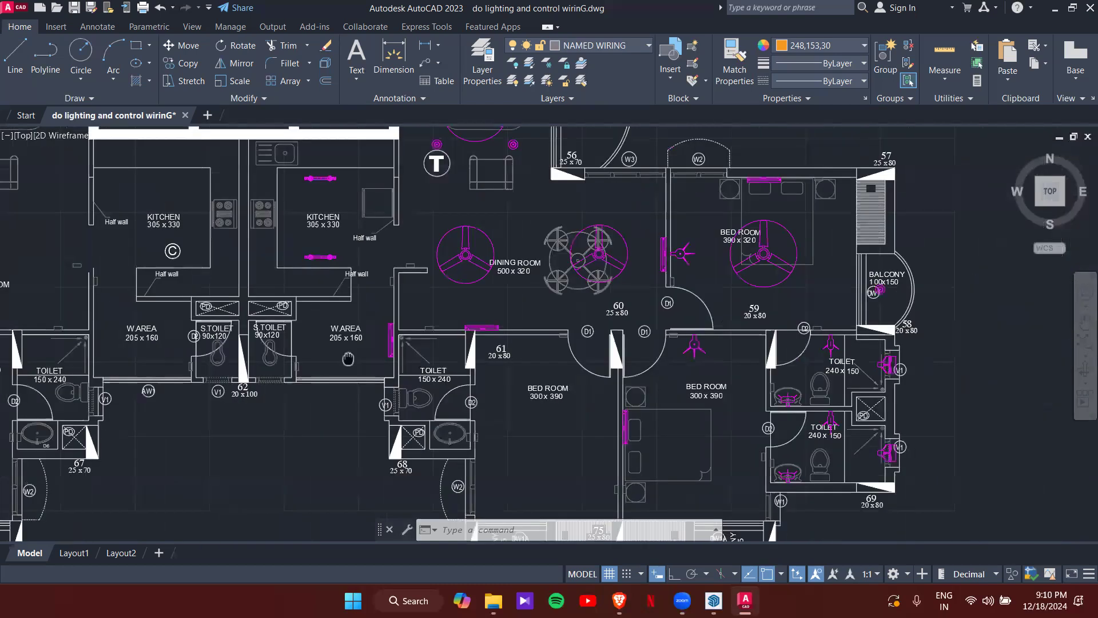
scroll(814, 405, up, 3)
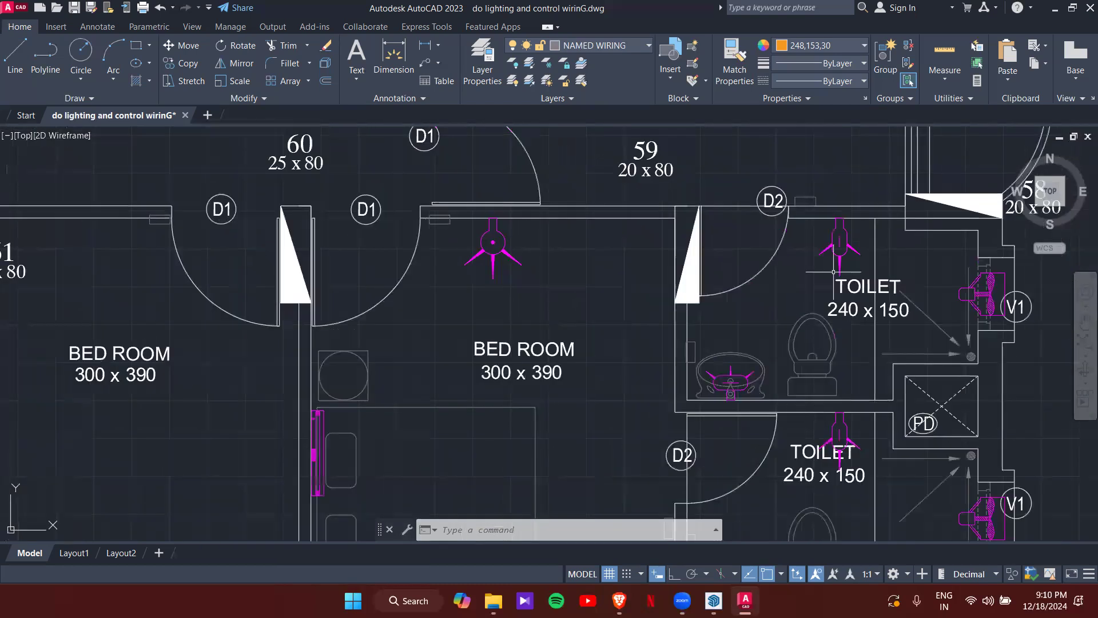
- Copy the upper toilet's light fixture into the 90x120 S.TOILET beside the W.AREA
click(838, 251)
text(co)
key(Return)
scroll(844, 220, up, 4)
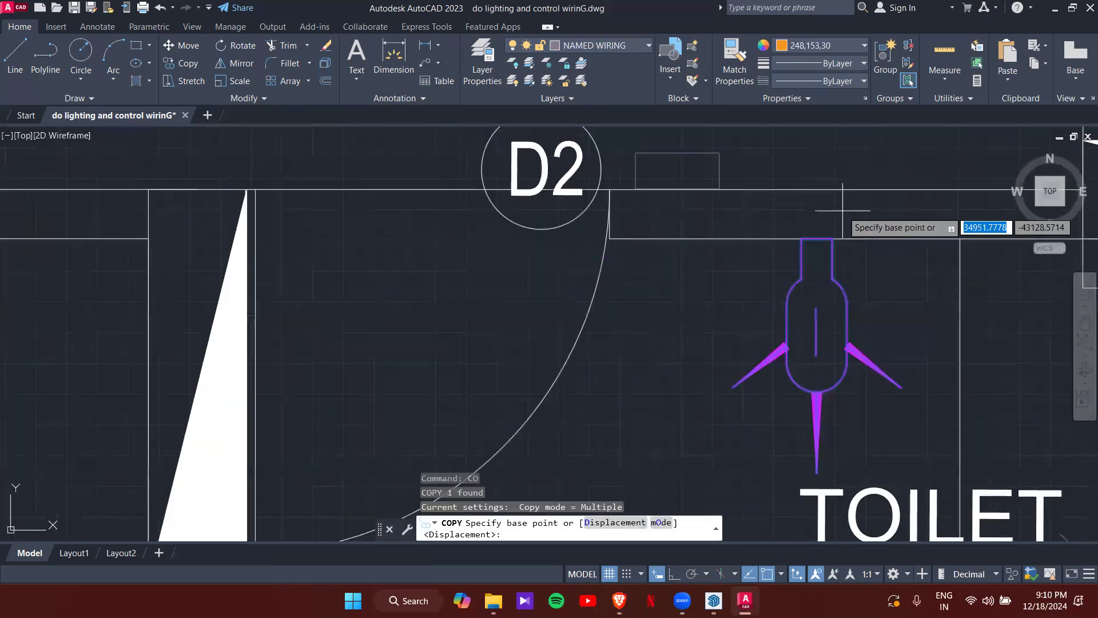
click(816, 238)
scroll(320, 311, down, 3)
scroll(489, 306, up, 2)
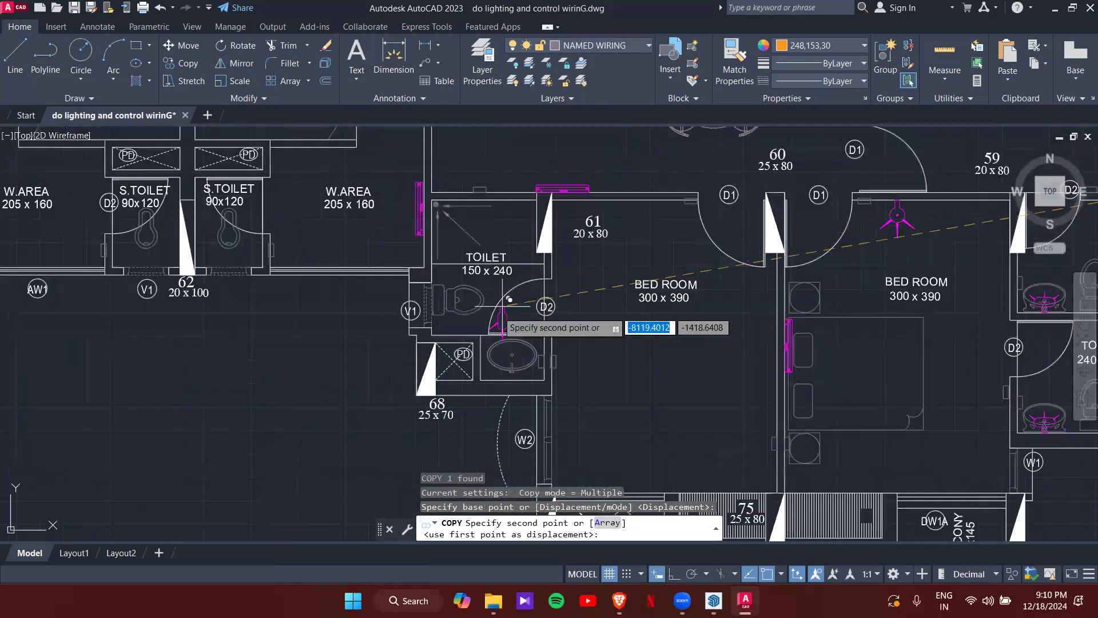
scroll(343, 303, up, 5)
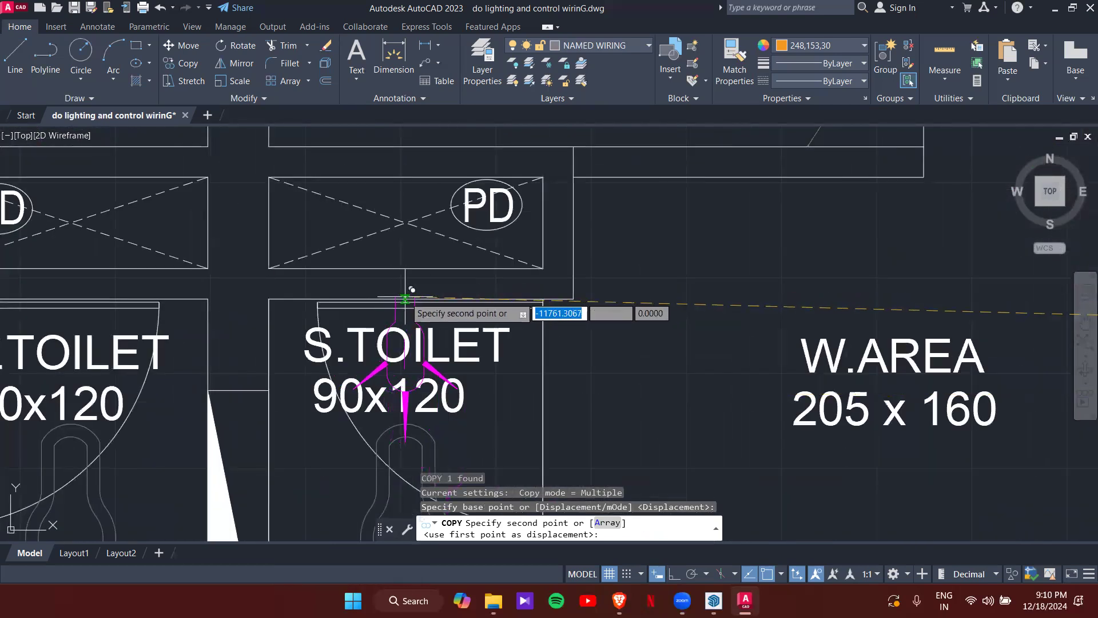
click(428, 294)
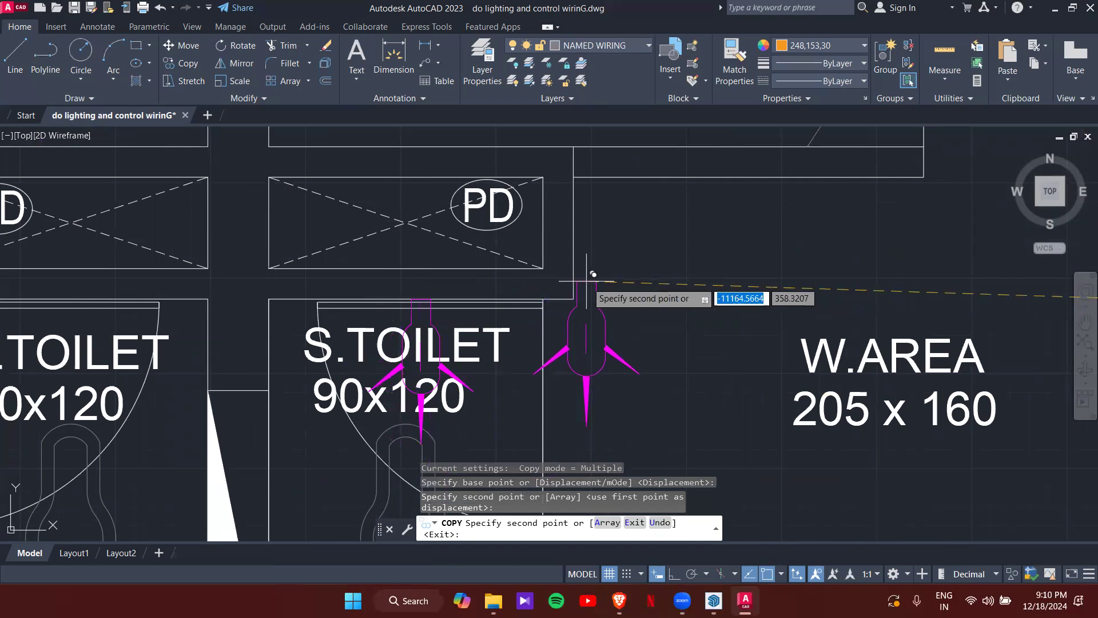
scroll(622, 351, down, 4)
scroll(622, 351, down, 4)
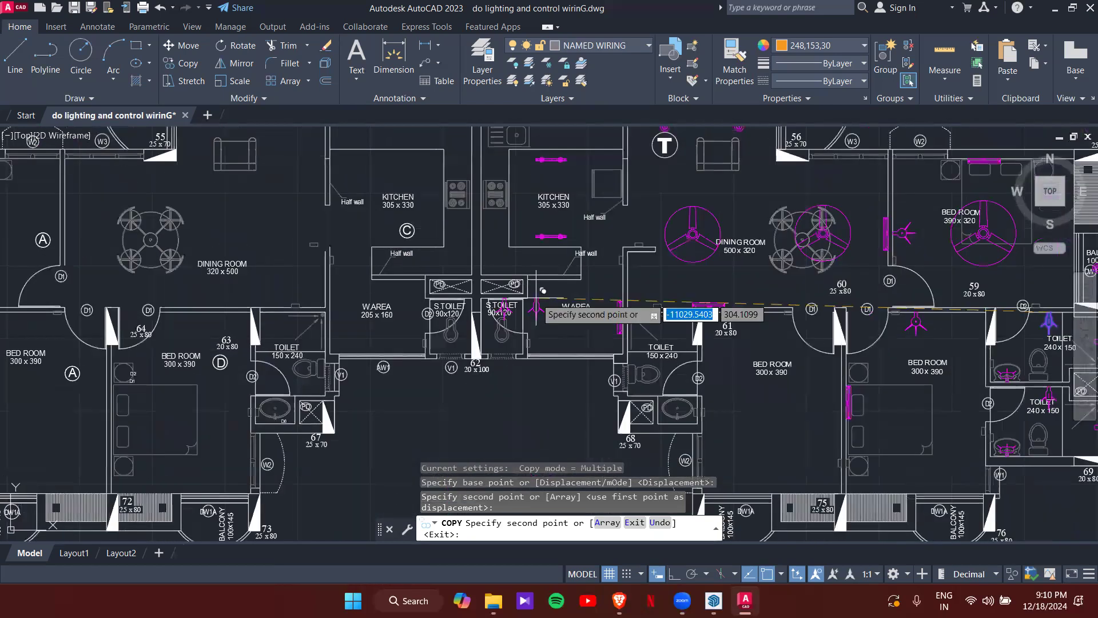
key(Escape)
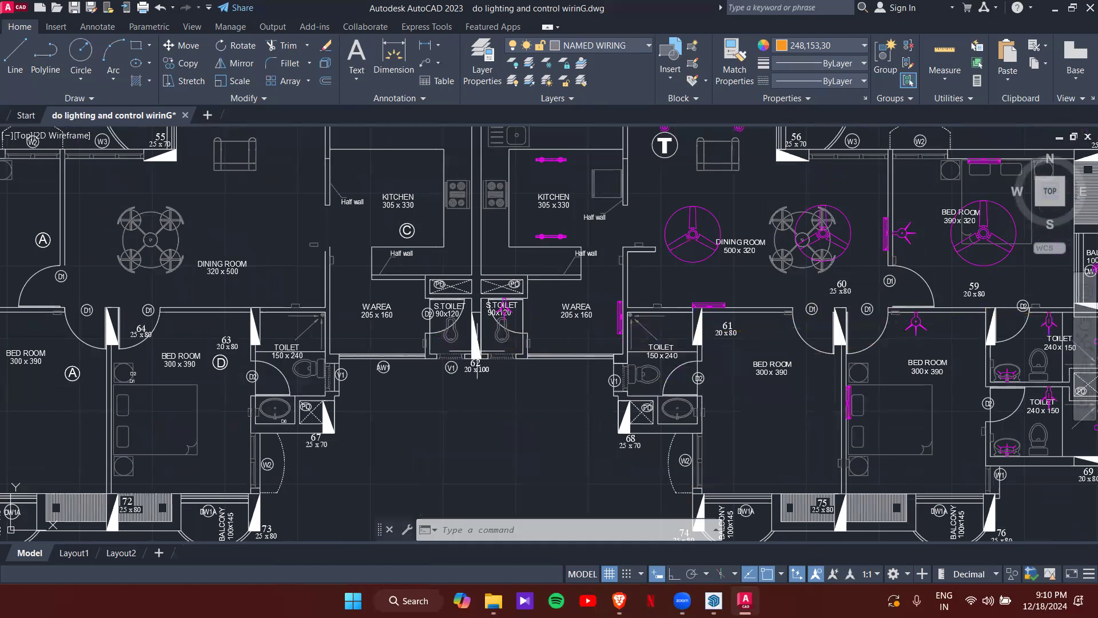
scroll(589, 354, down, 3)
scroll(845, 304, up, 5)
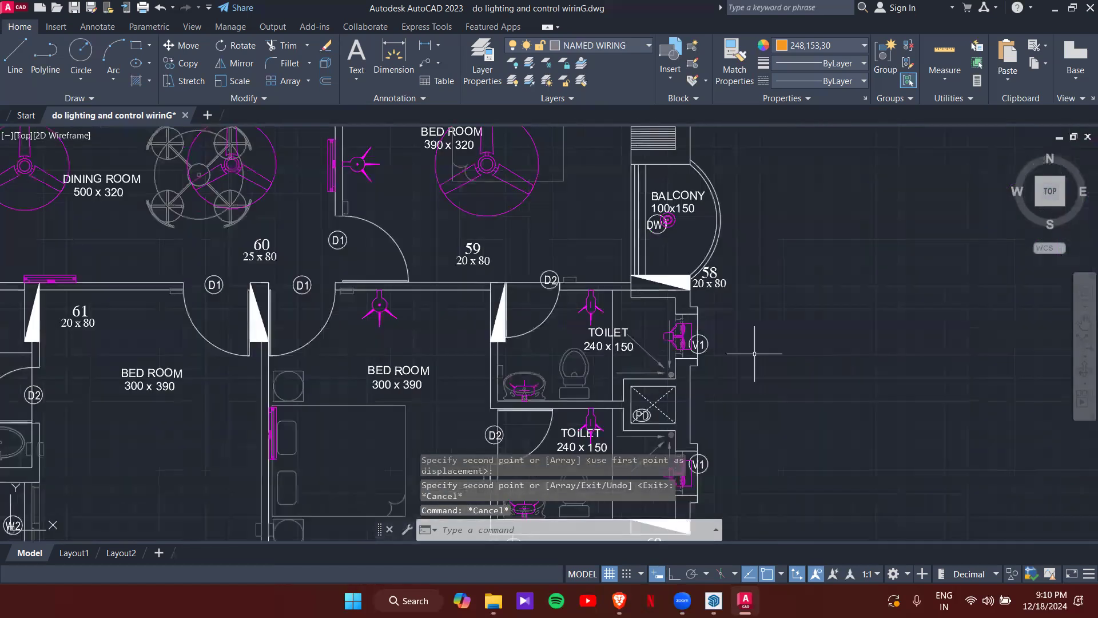
- Copy the upper toilet's exhaust fan to just below the S.TOILET near opening 62
click(684, 347)
text(co)
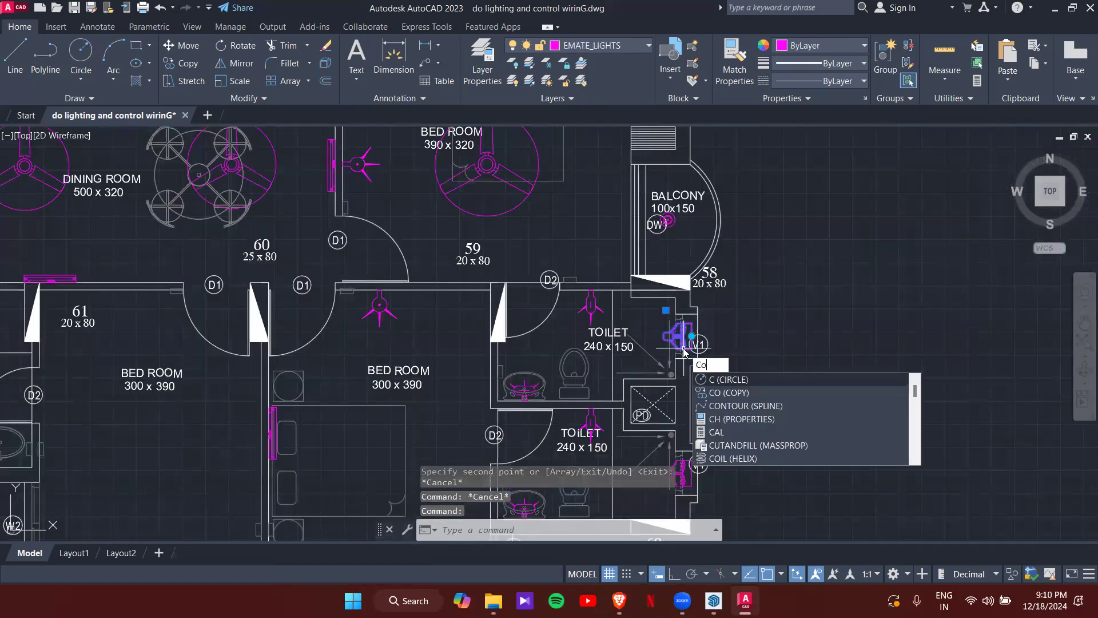
key(Return)
scroll(680, 349, up, 5)
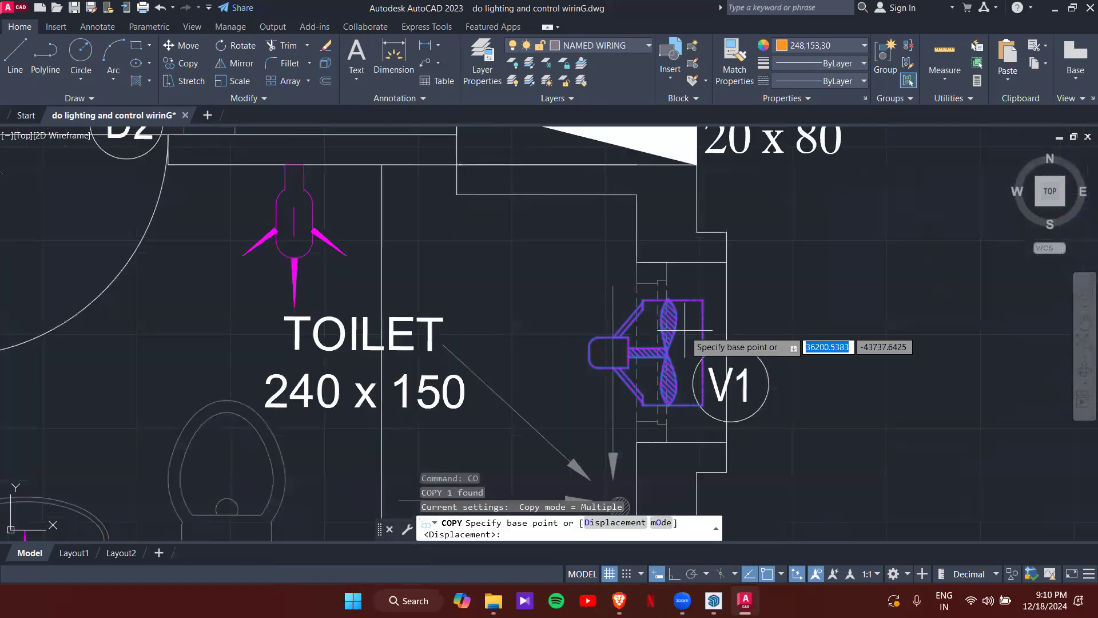
click(668, 360)
scroll(424, 330, down, 8)
middle_drag(590, 176, 551, 250)
scroll(607, 146, up, 2)
middle_drag(596, 201, 585, 252)
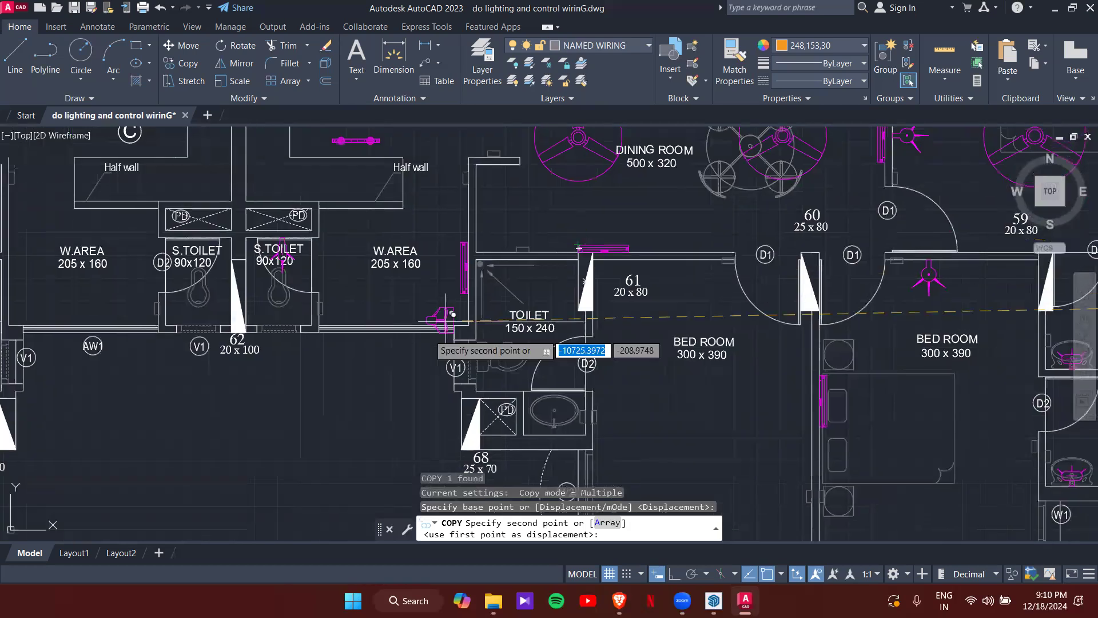
middle_drag(289, 350, 598, 275)
scroll(601, 290, up, 4)
click(619, 274)
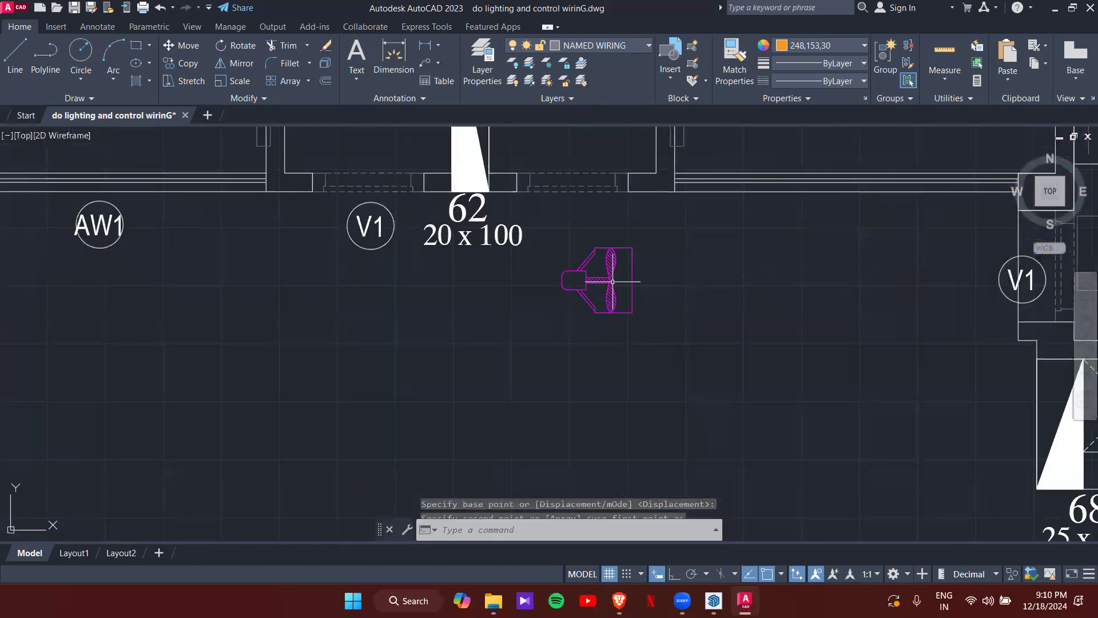
key(Escape)
- Rotate the new exhaust fan with its grip to suit the S.TOILET wall
click(632, 280)
click(541, 373)
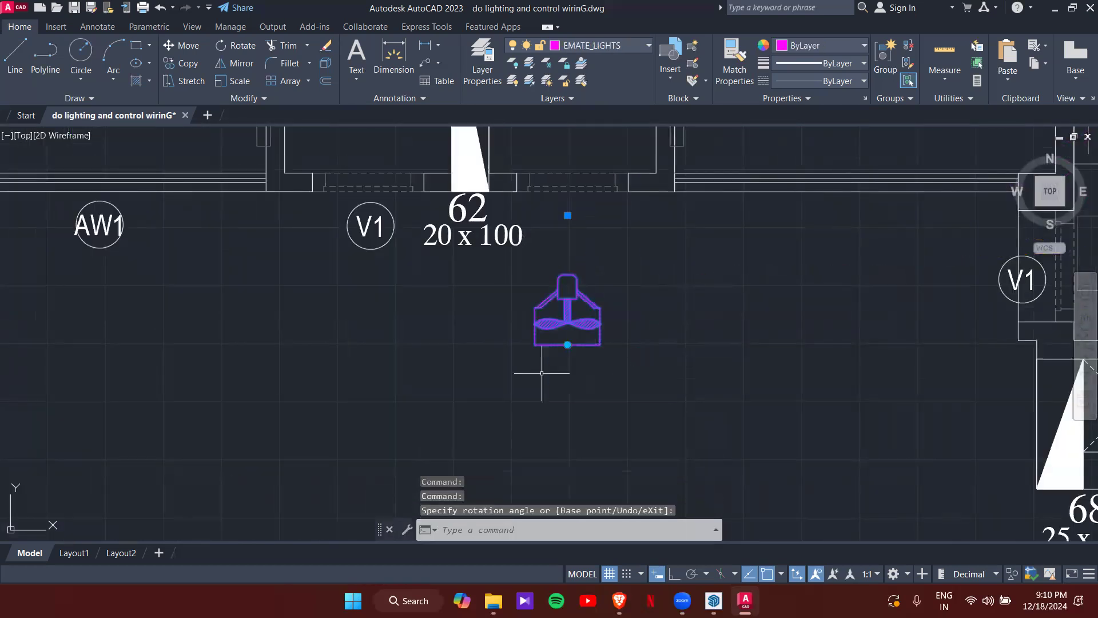
text(co)
key(Return)
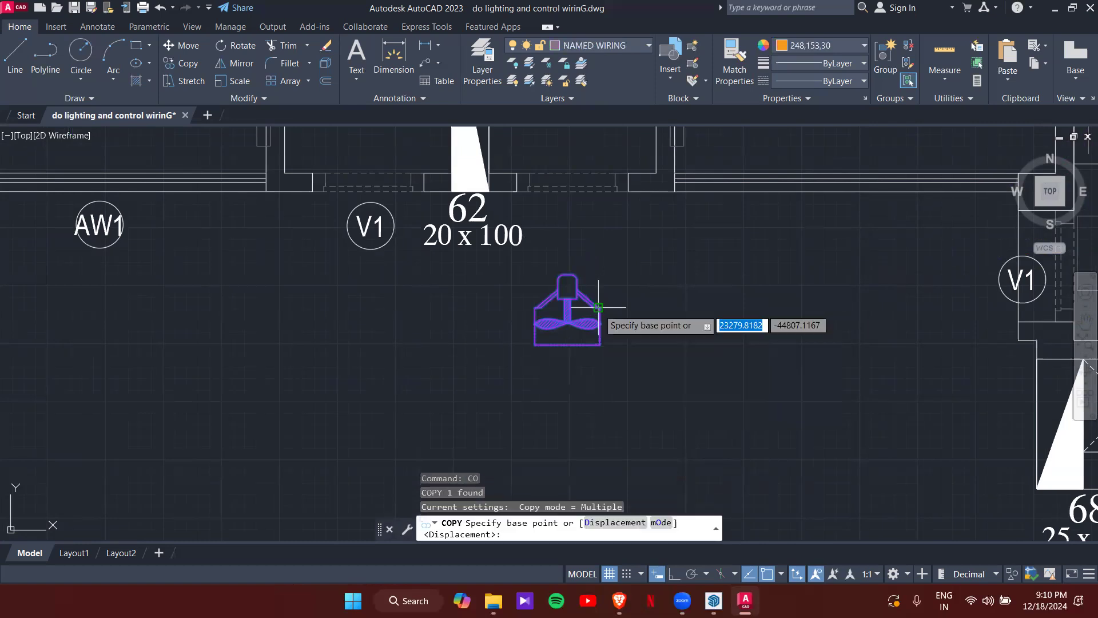
scroll(591, 296, up, 5)
key(Escape)
- Move the exhaust fan from its centre onto the S.TOILET wall above opening 62
click(596, 300)
click(628, 270)
key(Return)
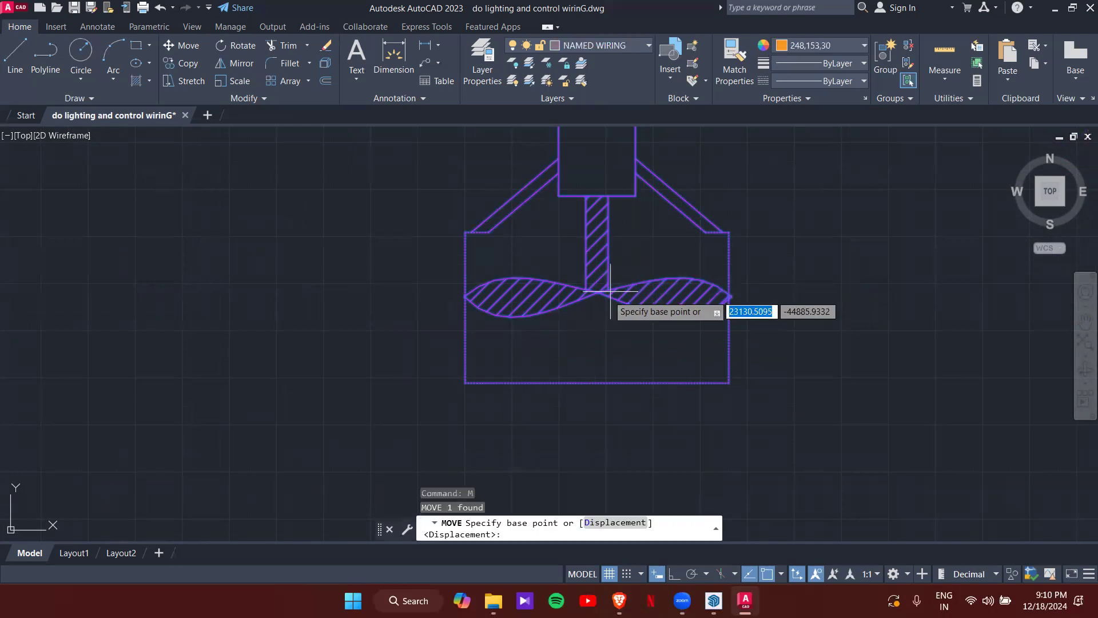
scroll(598, 292, up, 4)
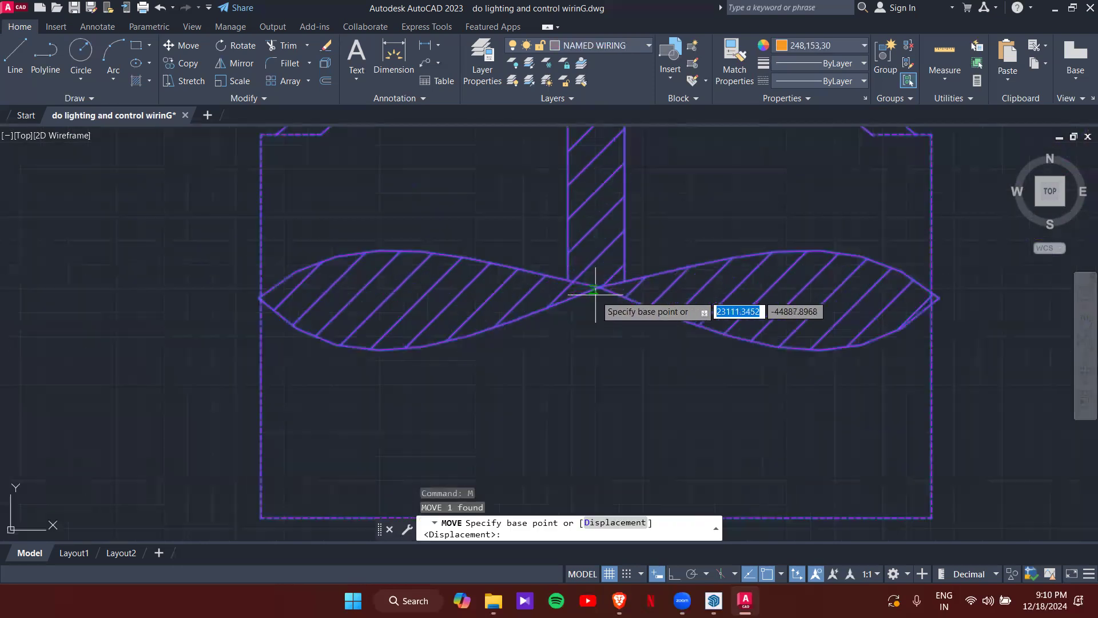
click(599, 286)
scroll(612, 206, down, 10)
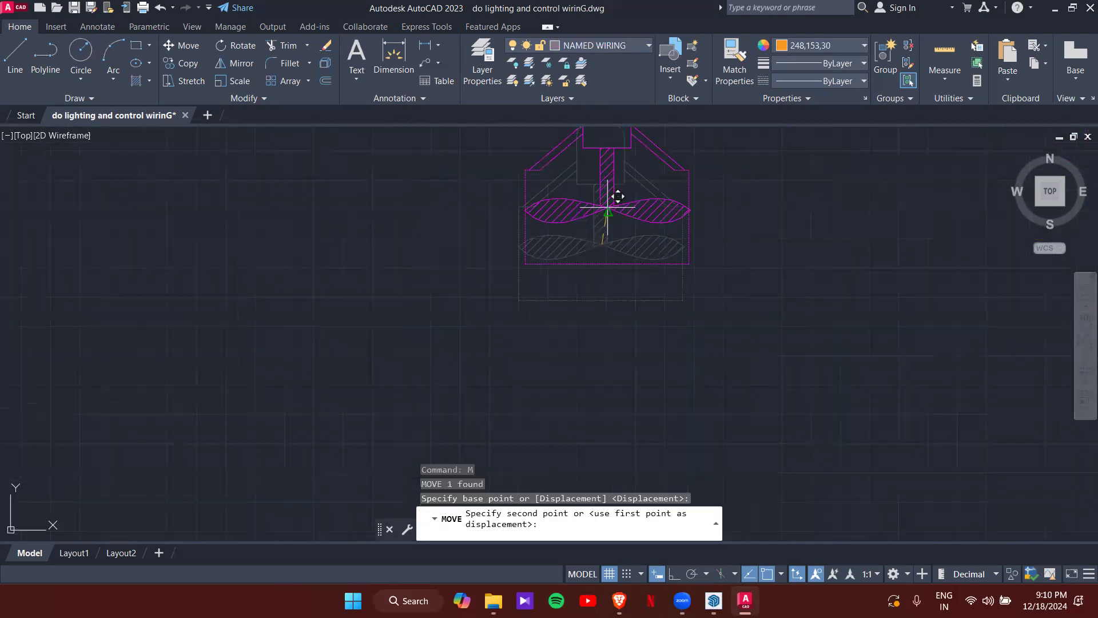
middle_drag(591, 280, 586, 297)
scroll(585, 296, up, 4)
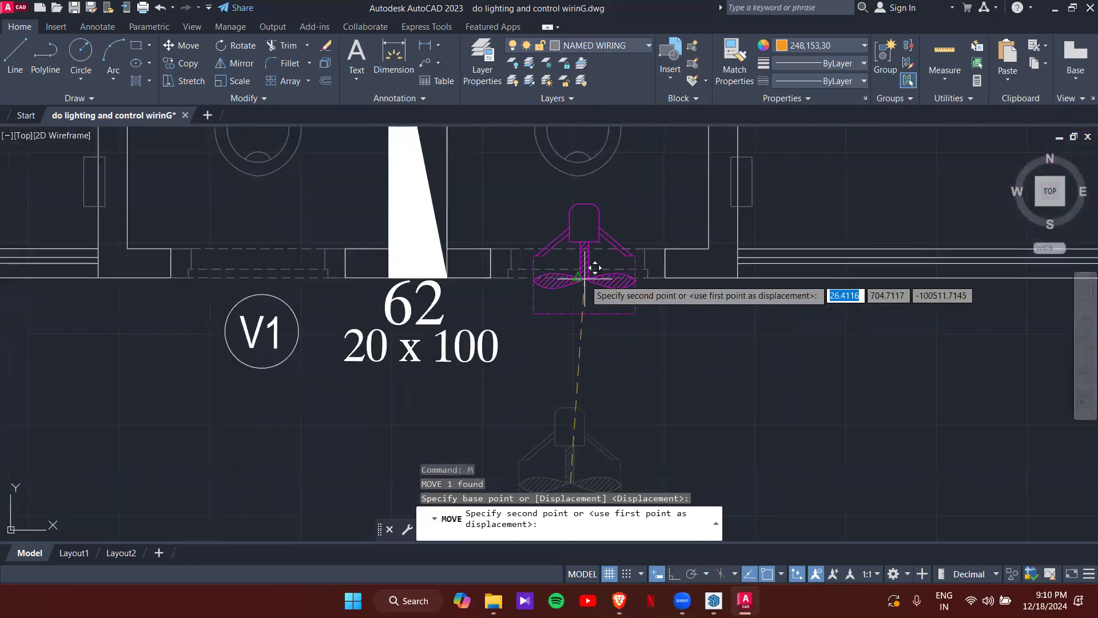
click(588, 266)
scroll(588, 267, down, 4)
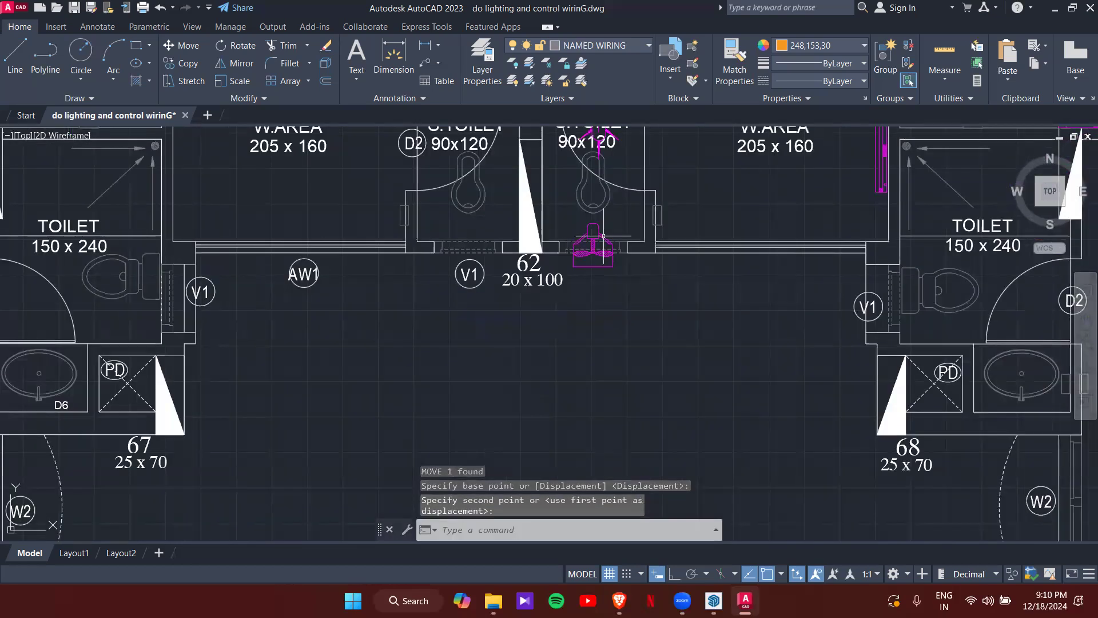
middle_drag(608, 235, 608, 307)
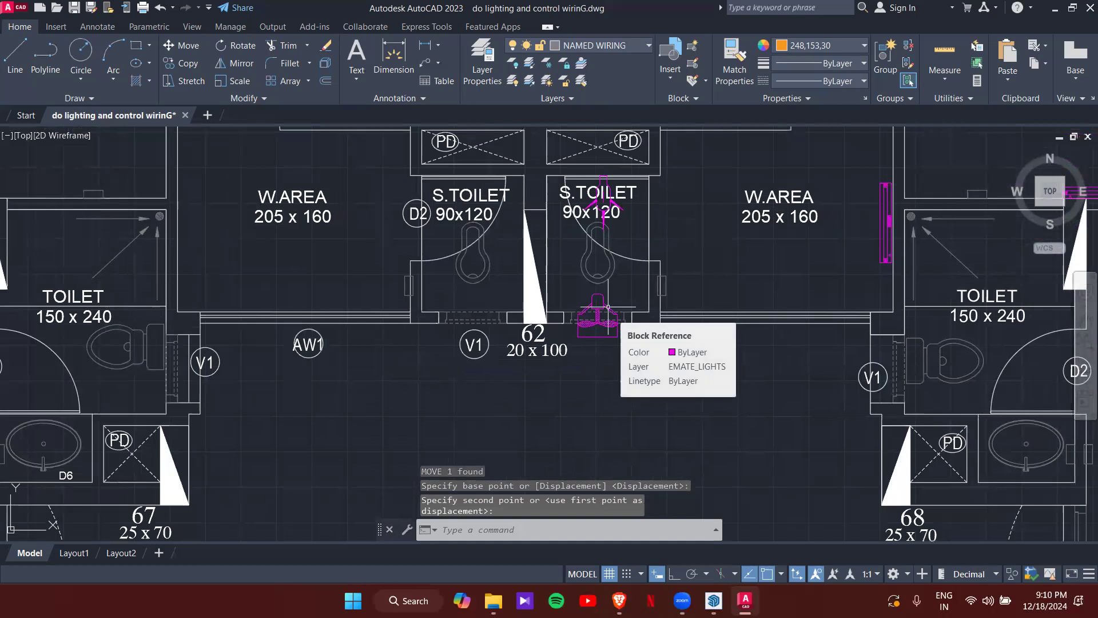
scroll(686, 214, down, 4)
scroll(690, 210, down, 4)
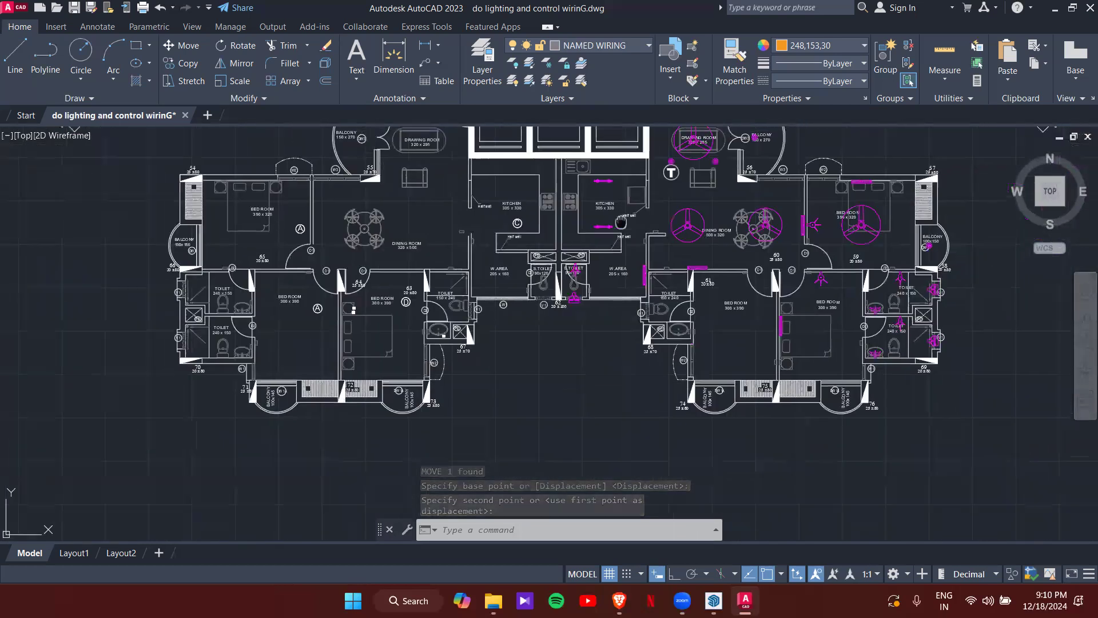
- Pan past the lobby and stairs and zoom in on the electrical symbol legend
middle_drag(652, 241, 633, 304)
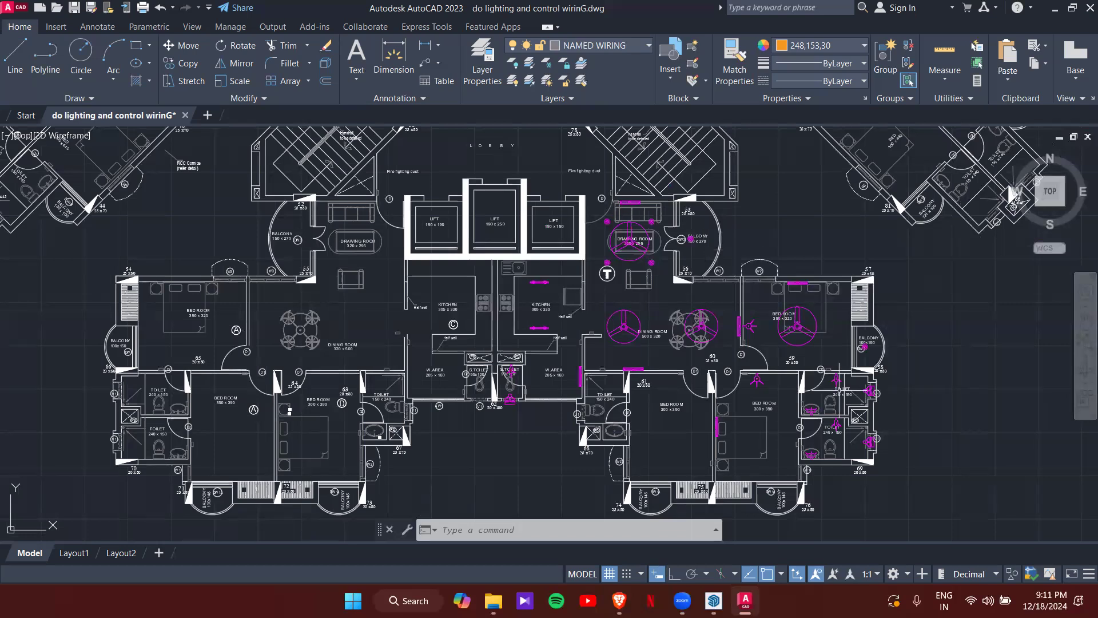
scroll(781, 405, up, 5)
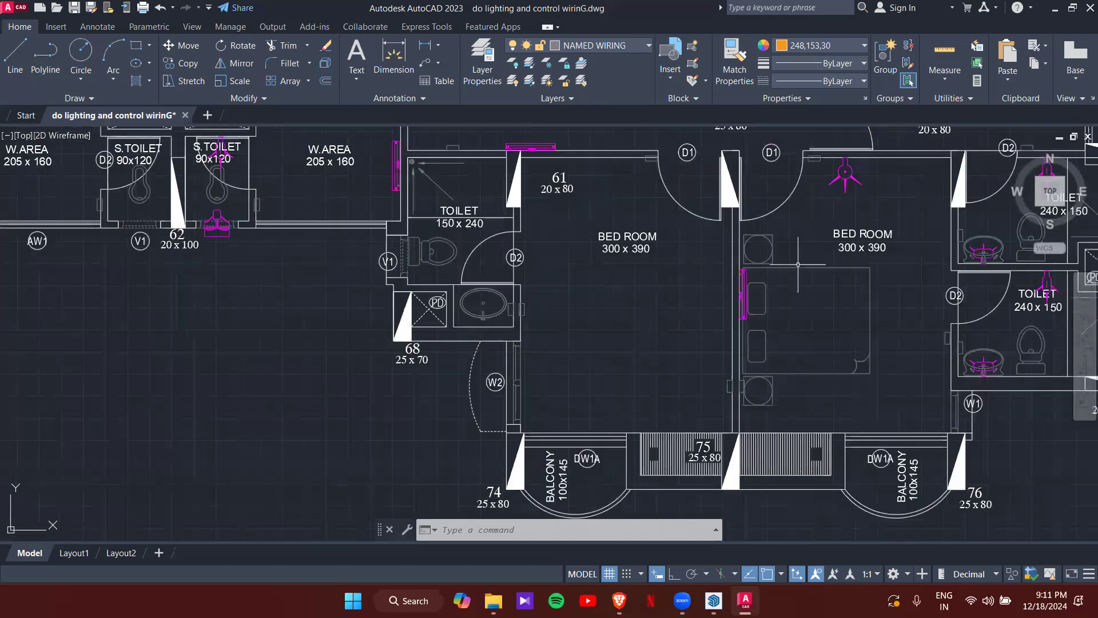
scroll(799, 261, down, 6)
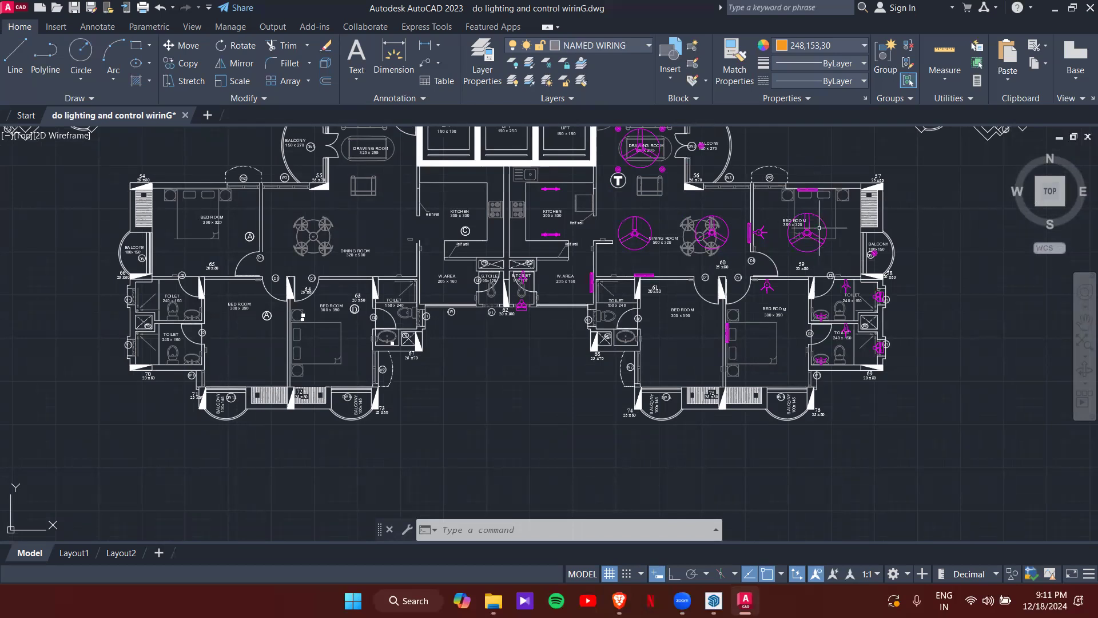
scroll(806, 236, down, 8)
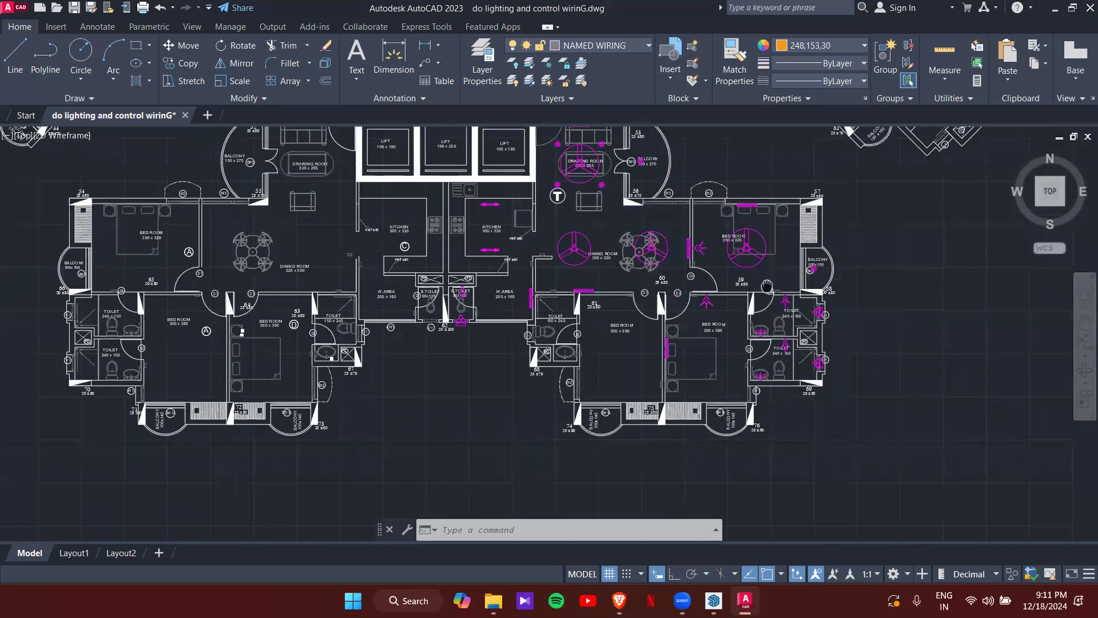
scroll(806, 255, up, 4)
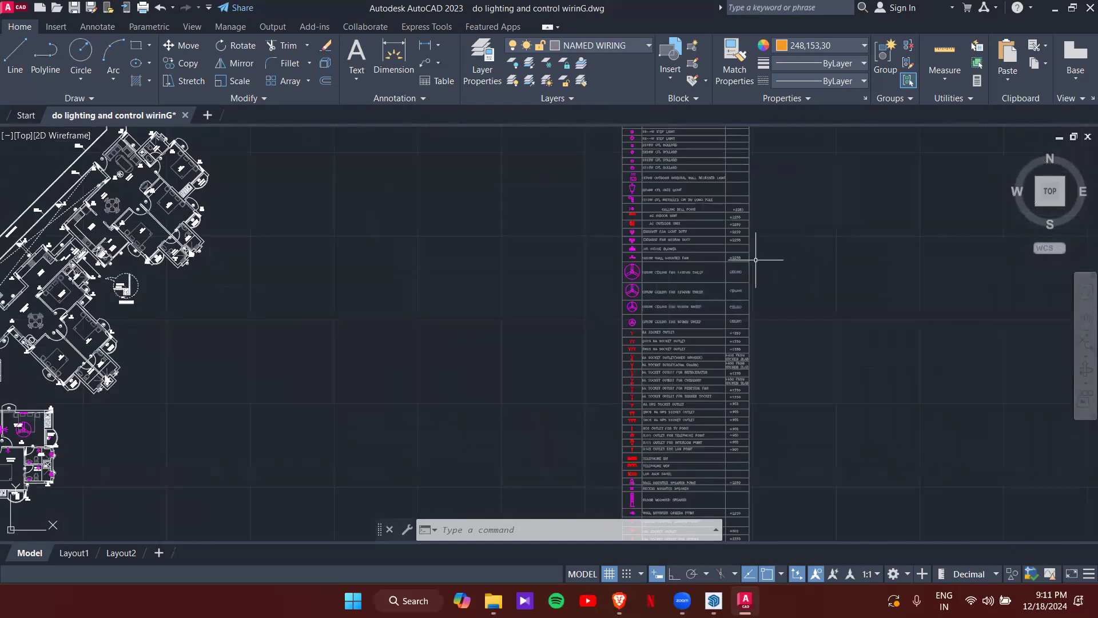
- Copy the AC indoor and outdoor unit legend symbols to beside the balcony
scroll(608, 218, up, 6)
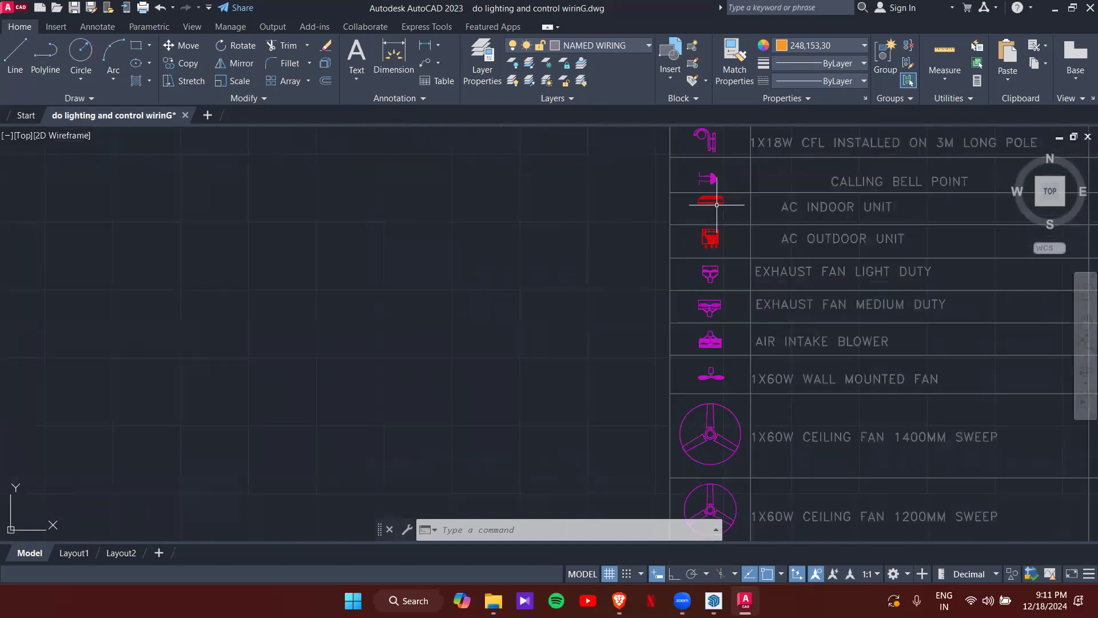
text(co)
key(Return)
click(716, 233)
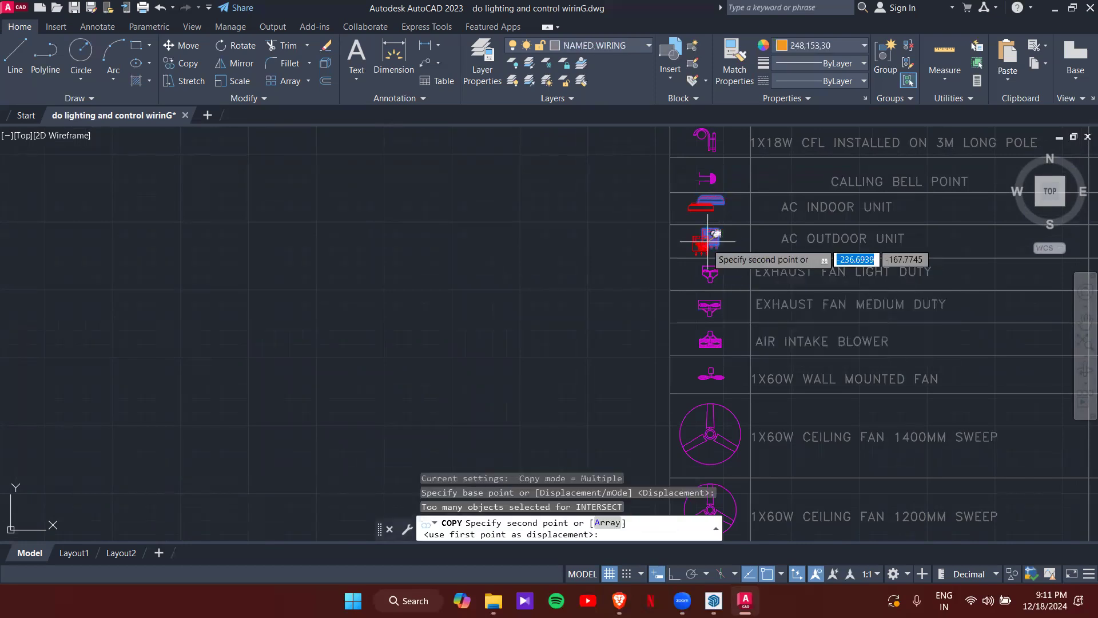
scroll(444, 365, down, 5)
scroll(443, 343, up, 6)
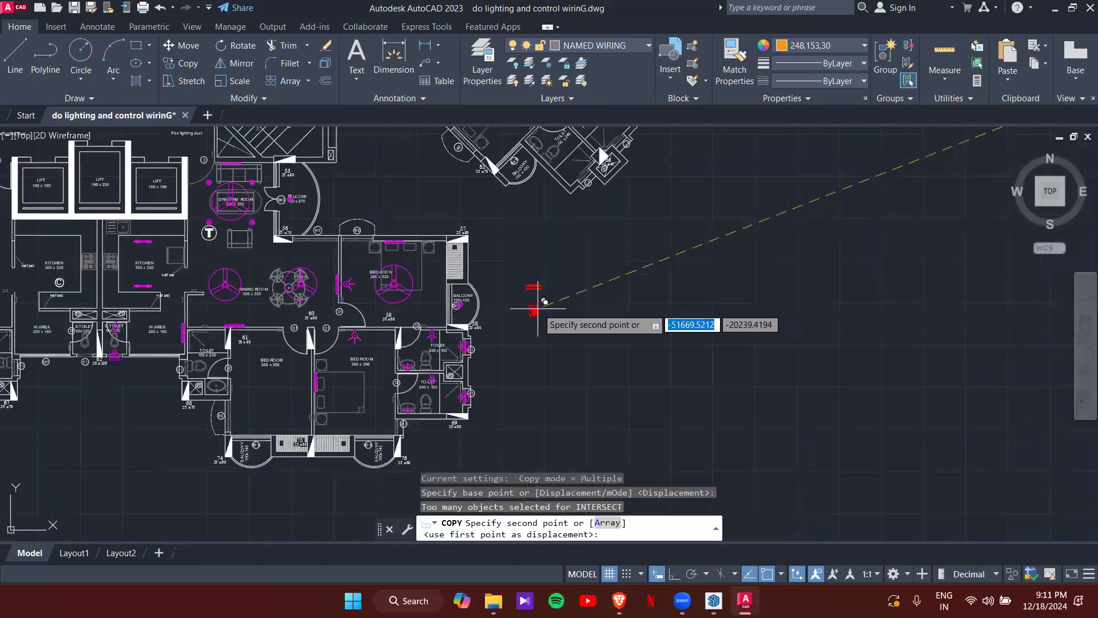
scroll(503, 308, up, 3)
click(493, 293)
key(Escape)
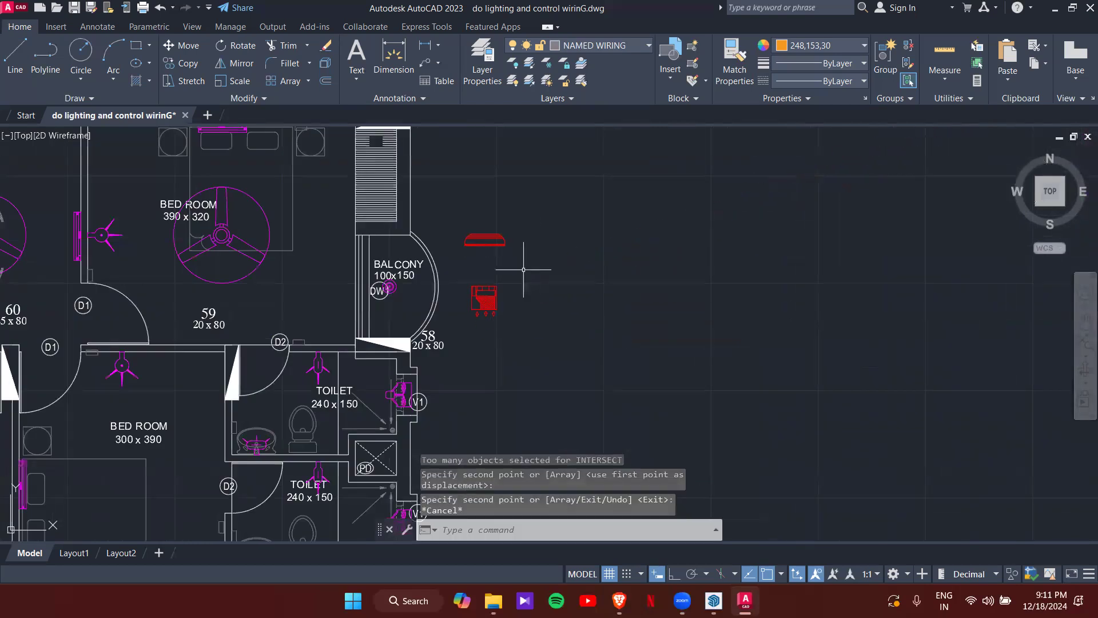
- Rotate the copied AC indoor unit upright with its grip
click(474, 236)
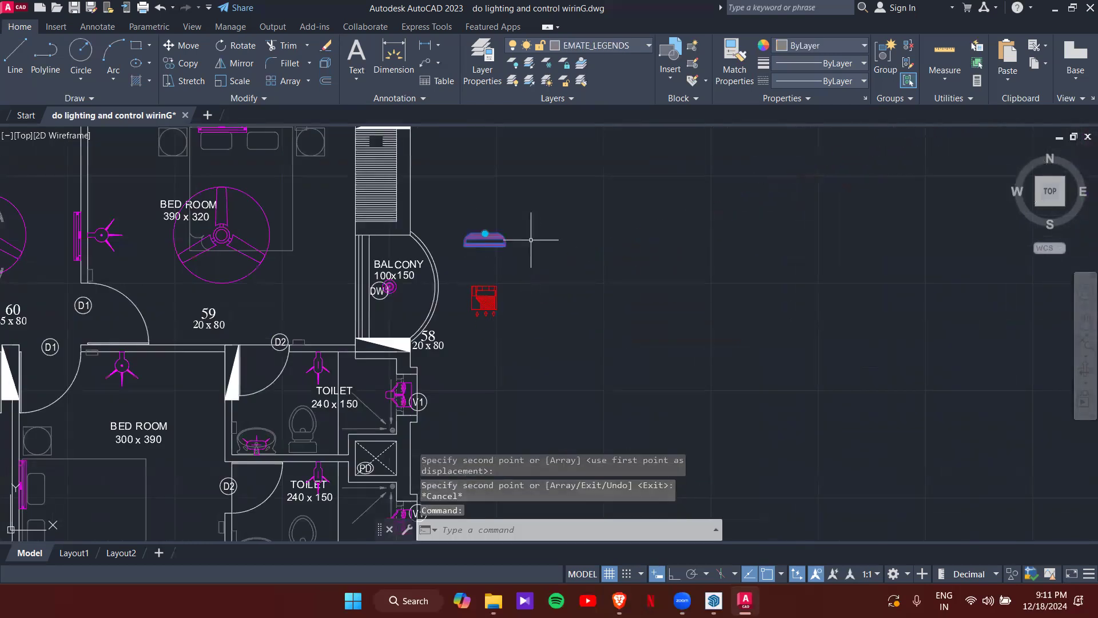
click(485, 233)
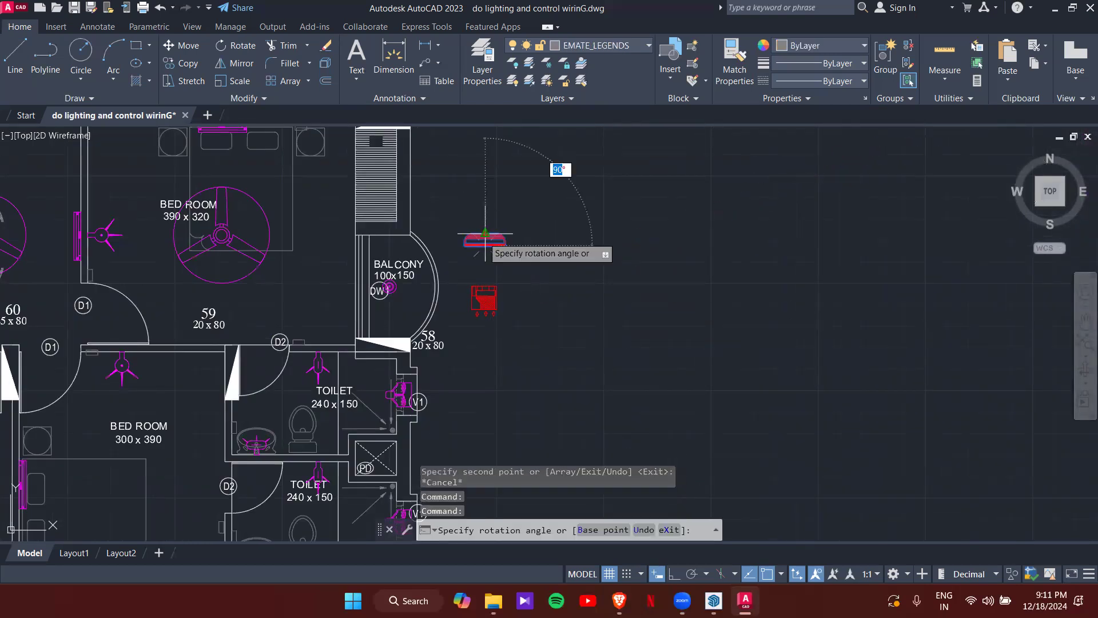
click(459, 255)
scroll(498, 248, up, 4)
text(co)
key(Return)
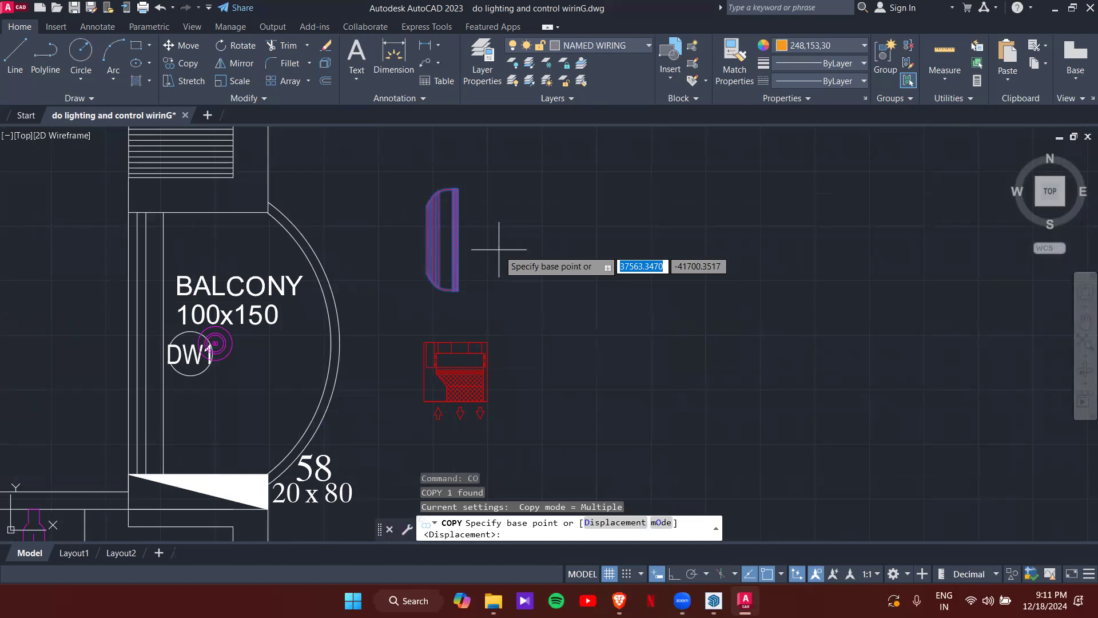
- Copy the upright AC indoor unit onto the bedroom wall beside the balcony
click(457, 239)
scroll(366, 286, down, 3)
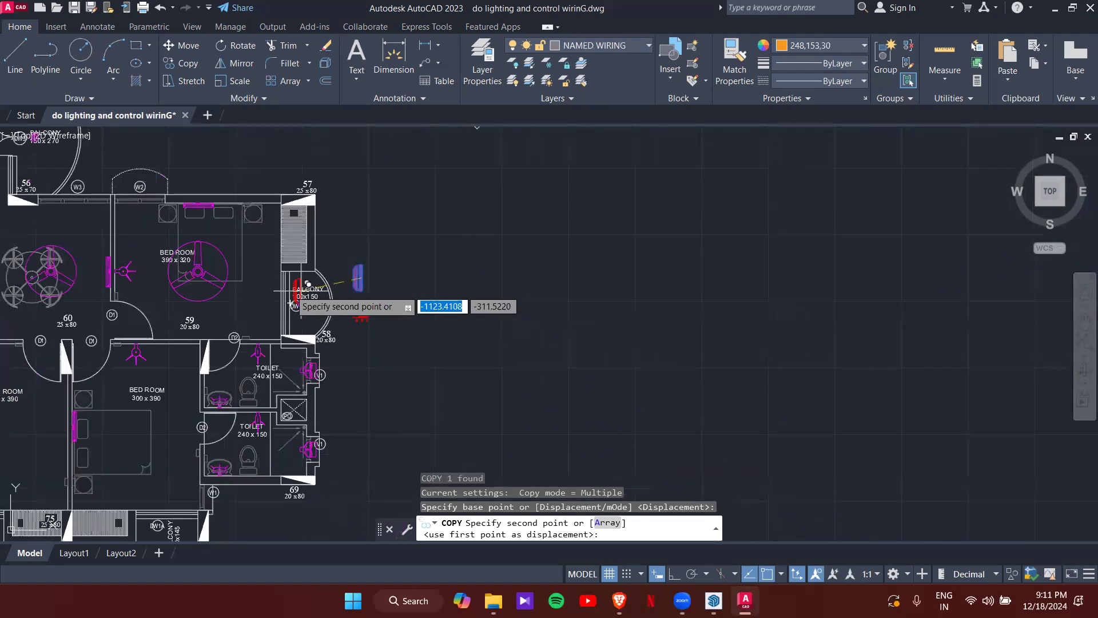
scroll(278, 260, up, 3)
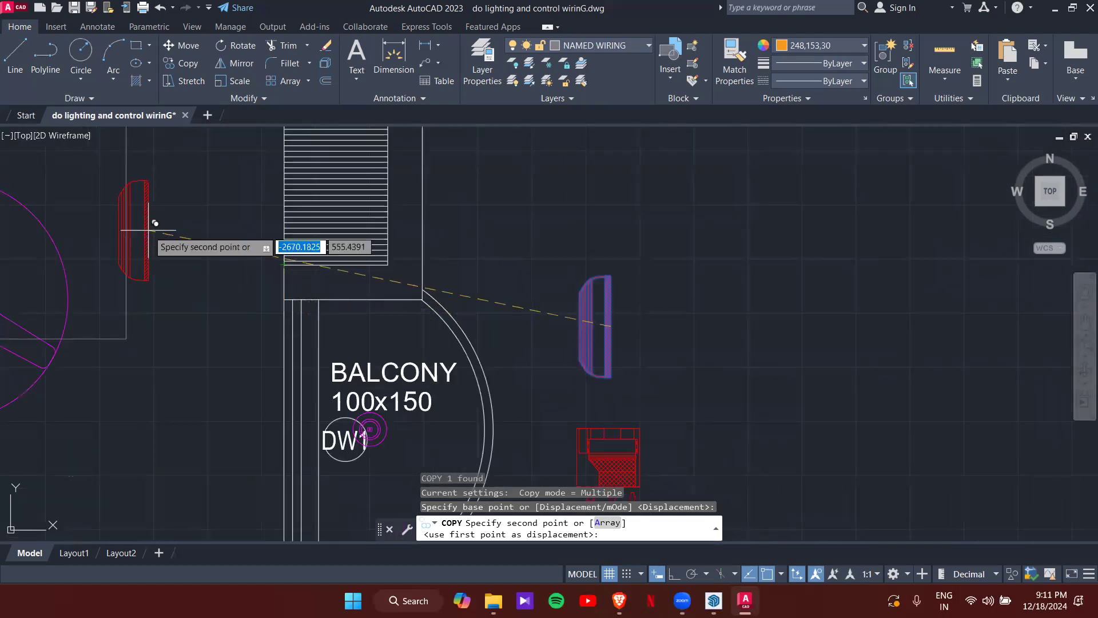
scroll(255, 297, down, 2)
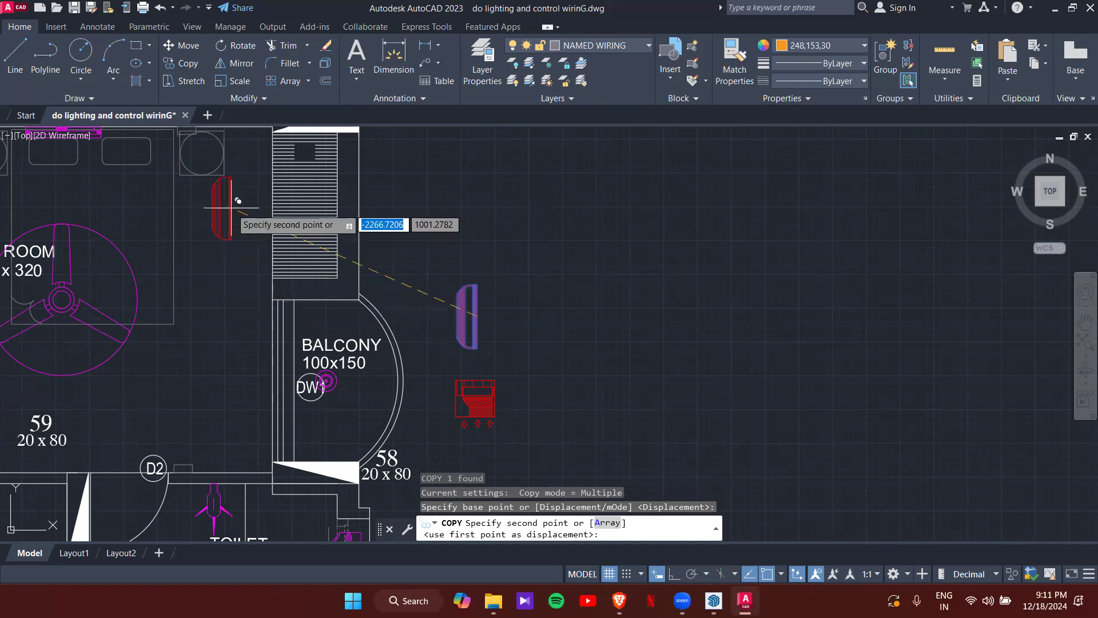
middle_drag(256, 243, 374, 375)
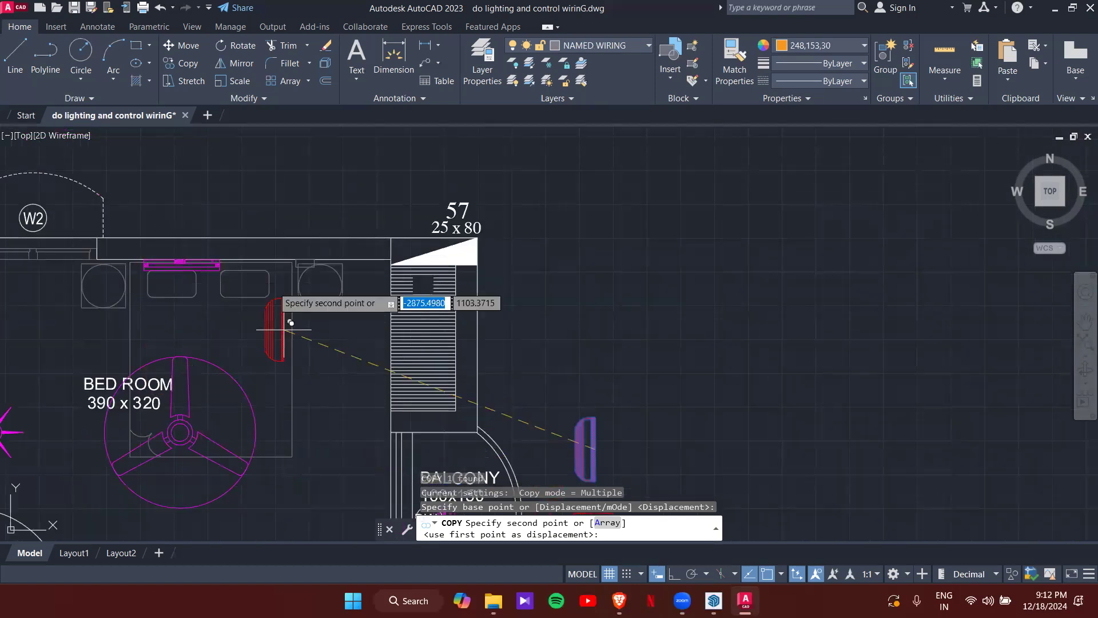
click(388, 401)
key(Escape)
- Return the view to the balcony and select the AC outdoor unit symbol
middle_drag(457, 379, 479, 210)
scroll(405, 282, up, 3)
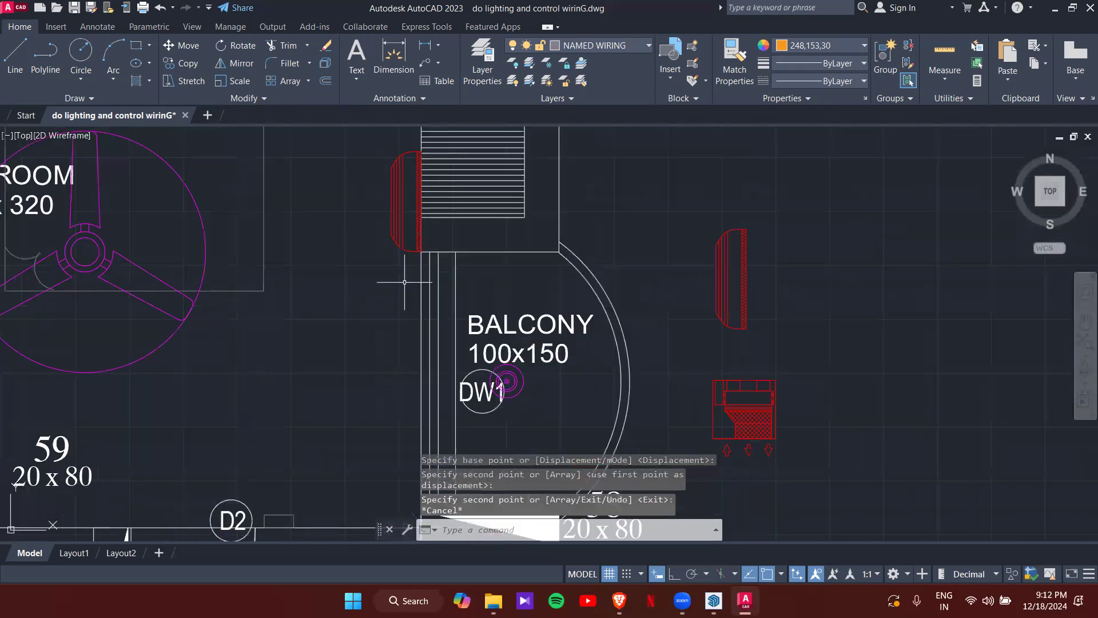
scroll(404, 282, up, 2)
scroll(954, 308, down, 4)
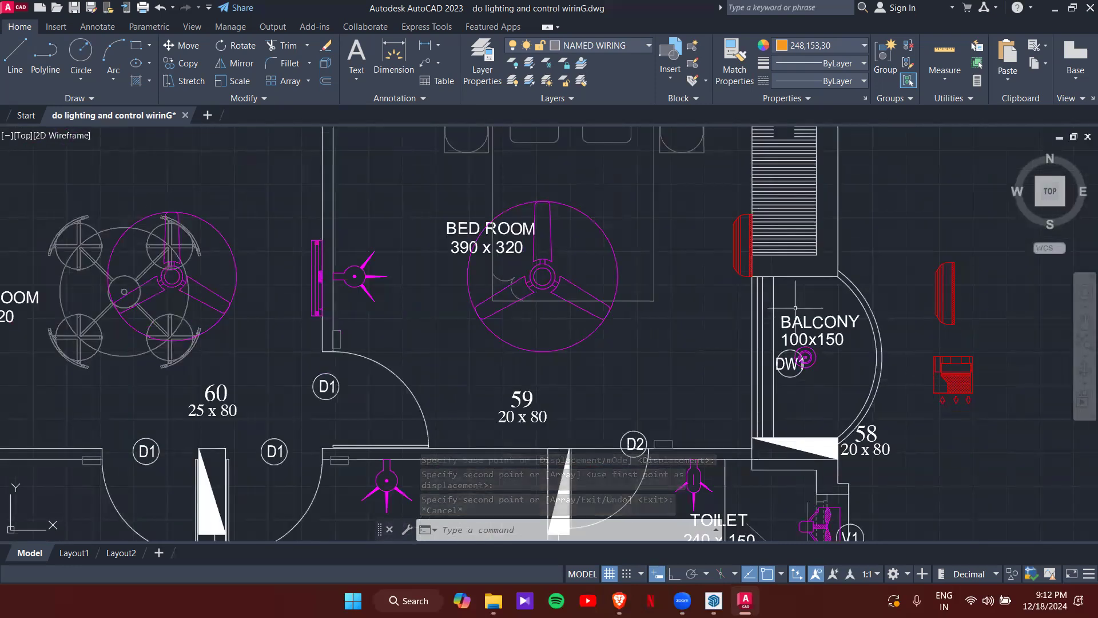
click(970, 383)
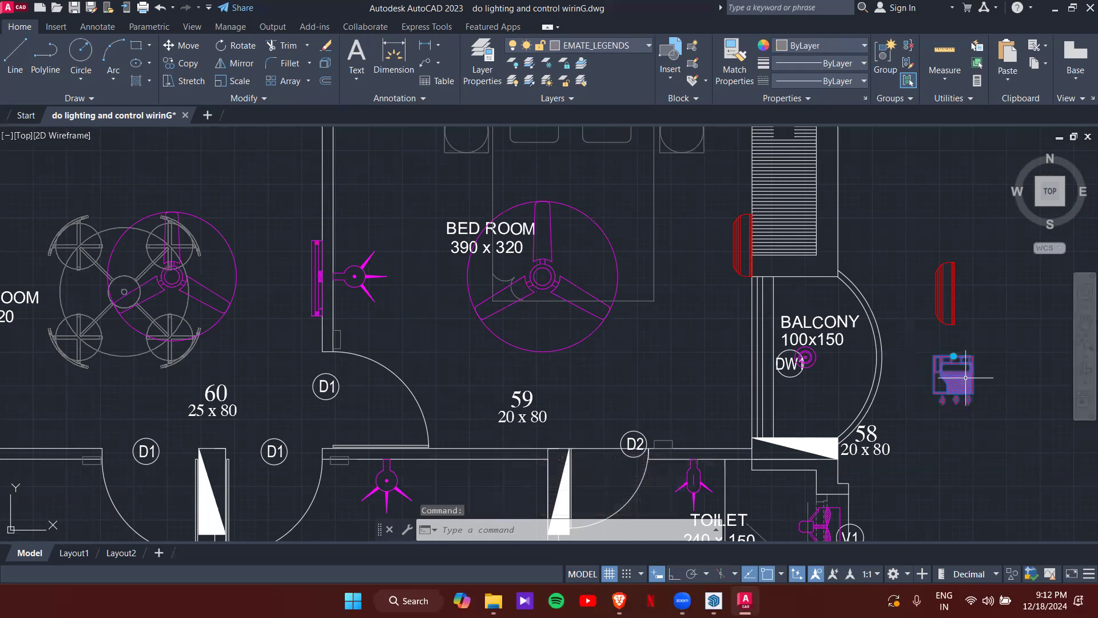
key(BackSpace)
- Rotate the AC outdoor unit 90 degrees so its arrows face outward
key(Return)
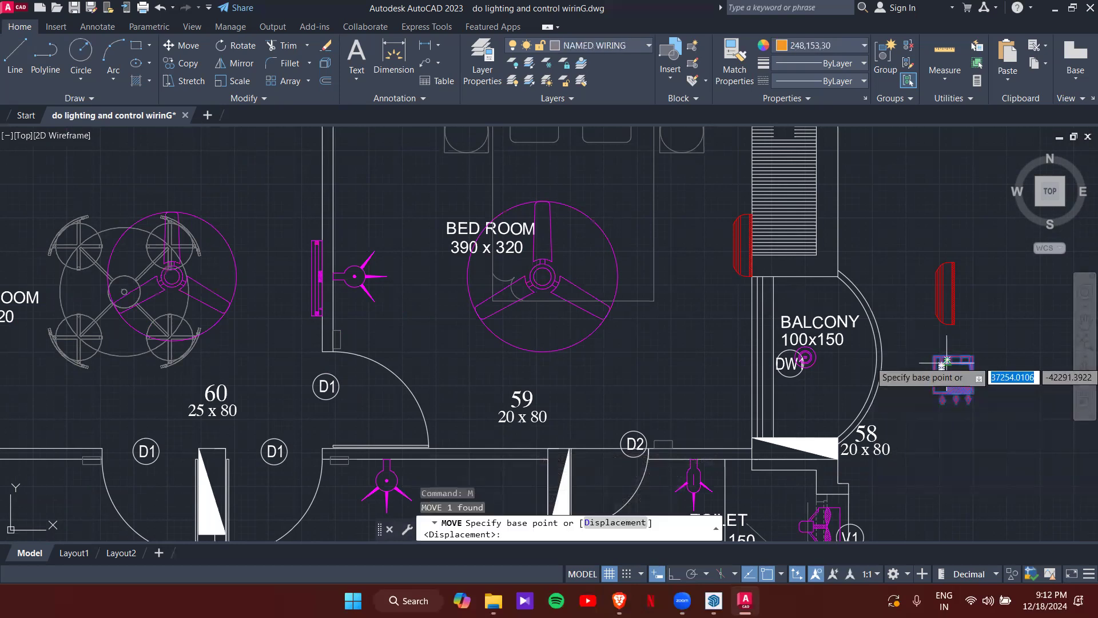
click(948, 359)
scroll(776, 288, up, 5)
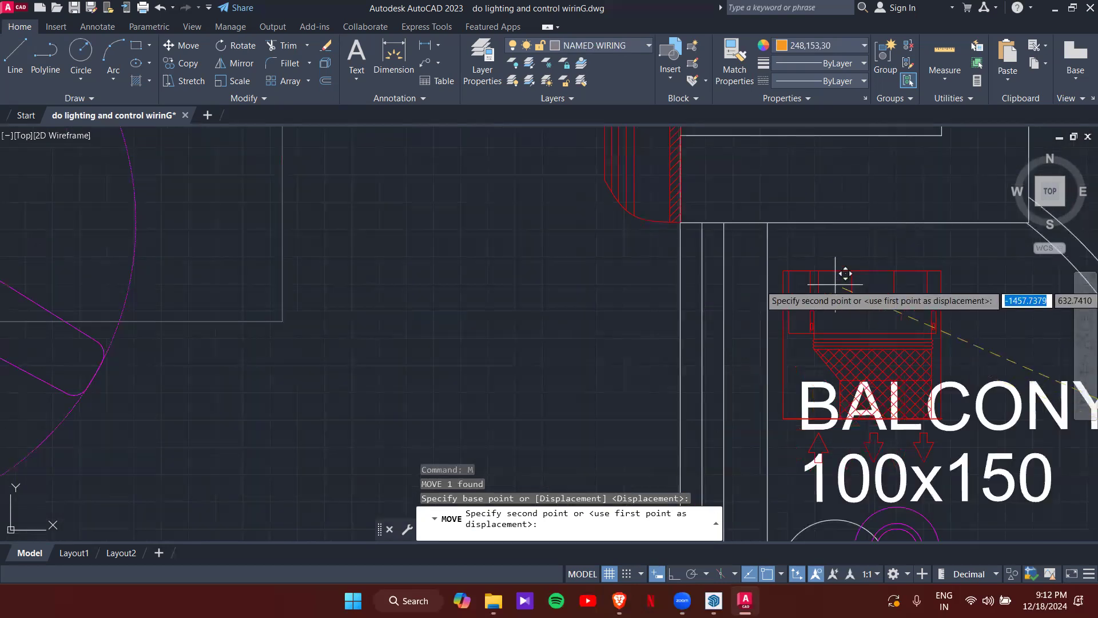
key(Escape)
click(880, 339)
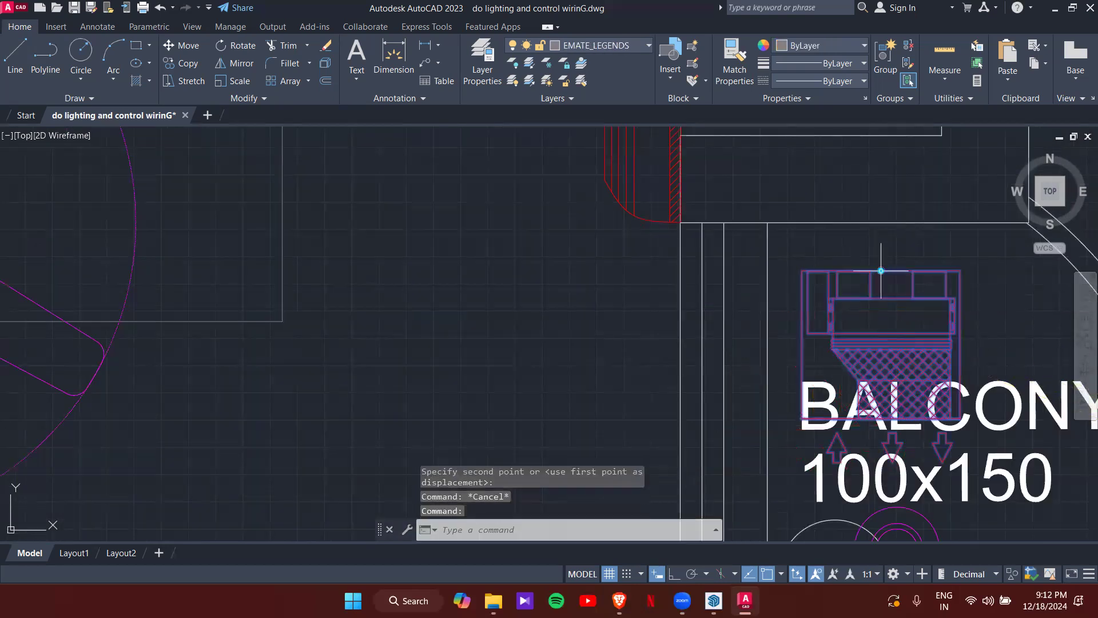
click(881, 271)
click(774, 354)
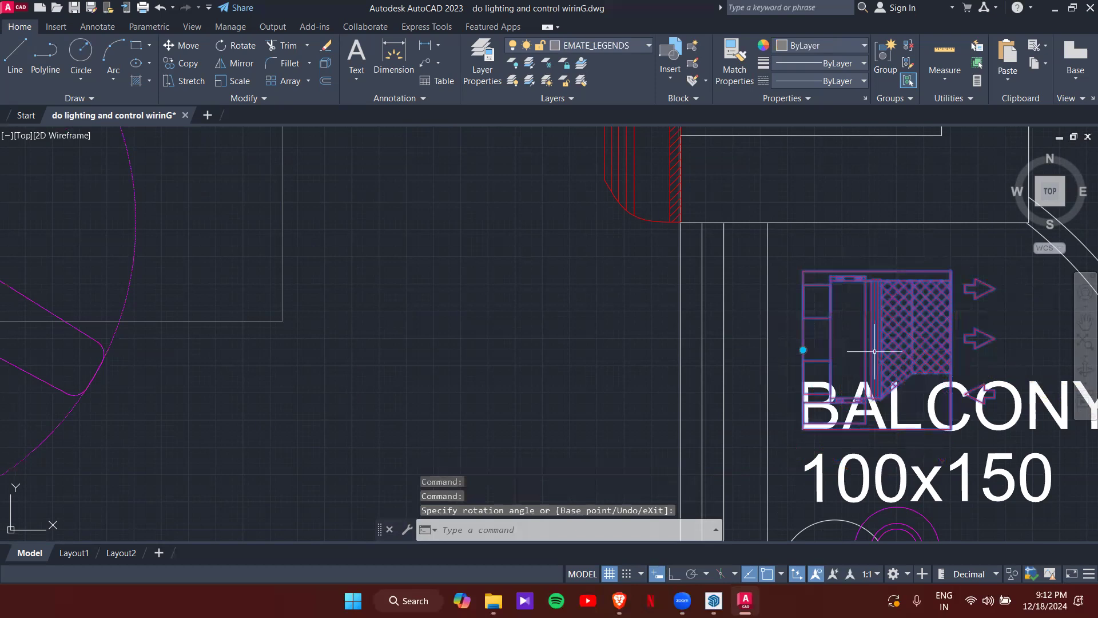
- Move the rotated outdoor unit into the balcony against the wall corner
text(m)
key(Return)
click(803, 268)
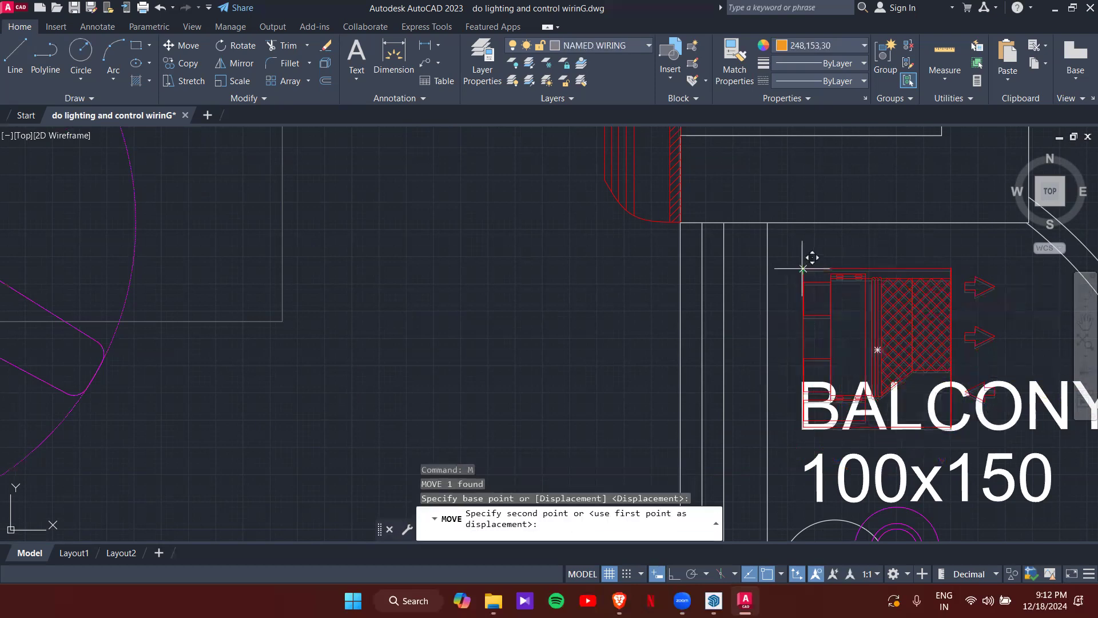
scroll(790, 231, up, 4)
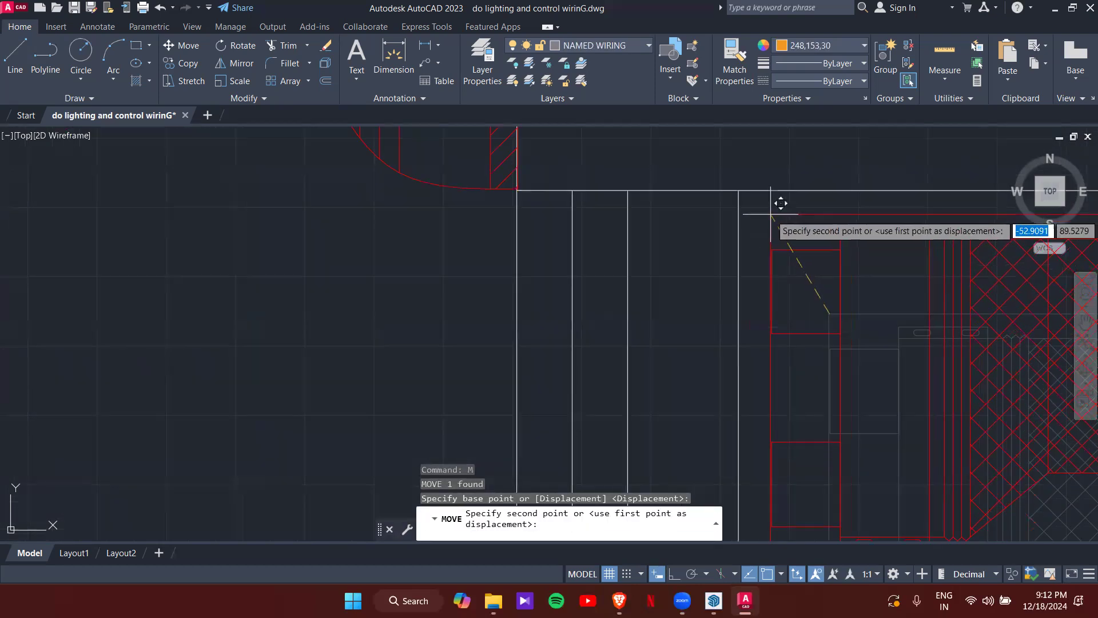
key(Escape)
scroll(772, 234, down, 4)
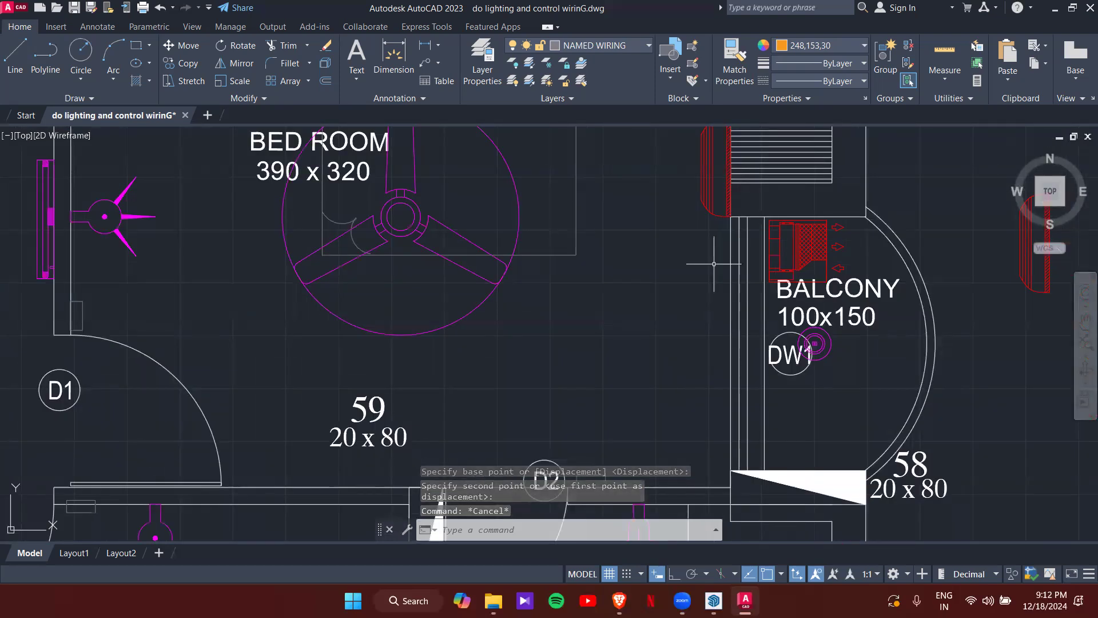
click(55, 60)
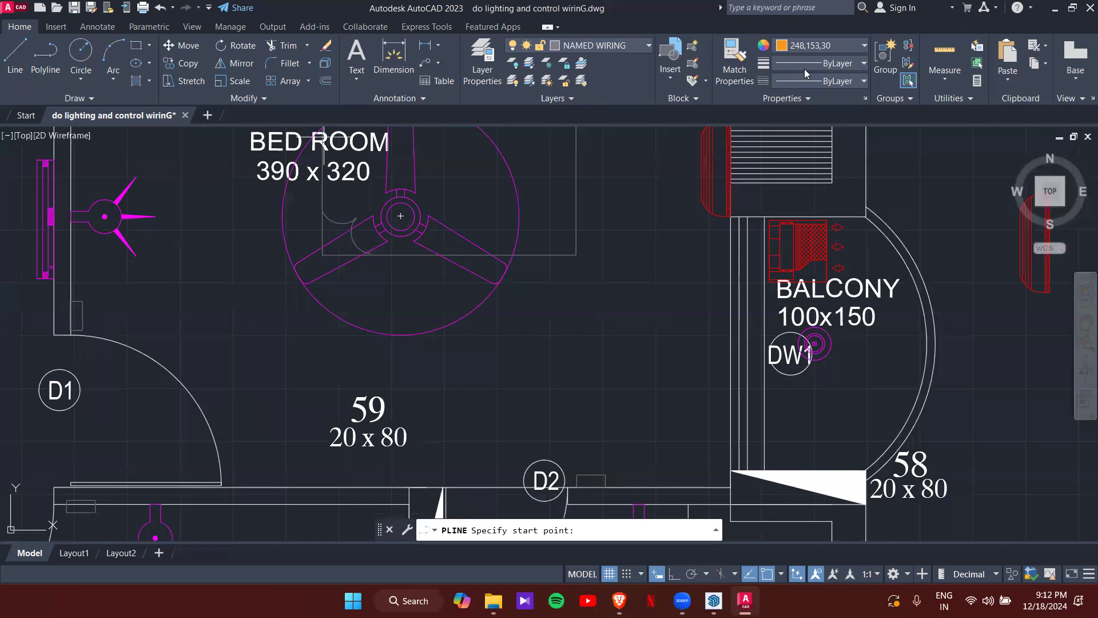
- Draw a trial red wiring polyline from the bedroom wall to the outdoor unit
click(821, 45)
click(785, 182)
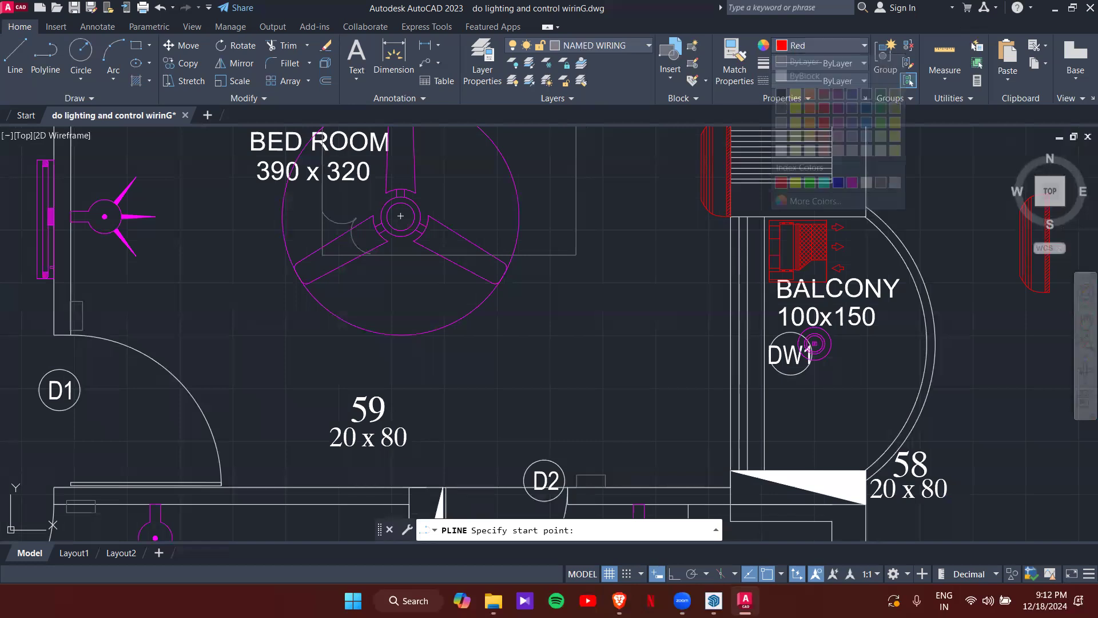
click(728, 170)
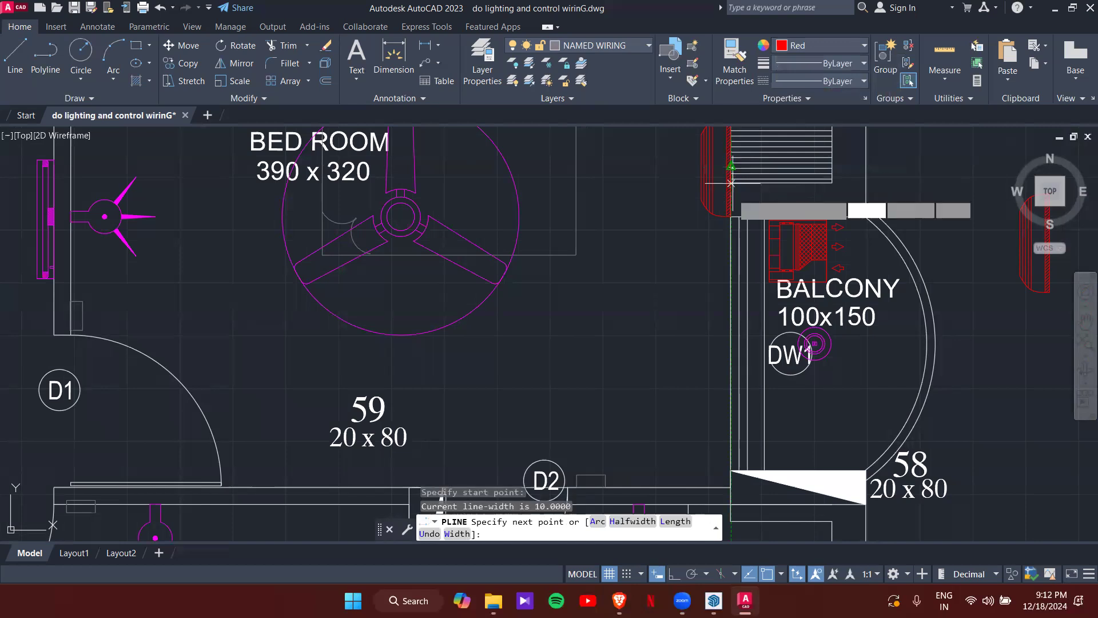
click(730, 262)
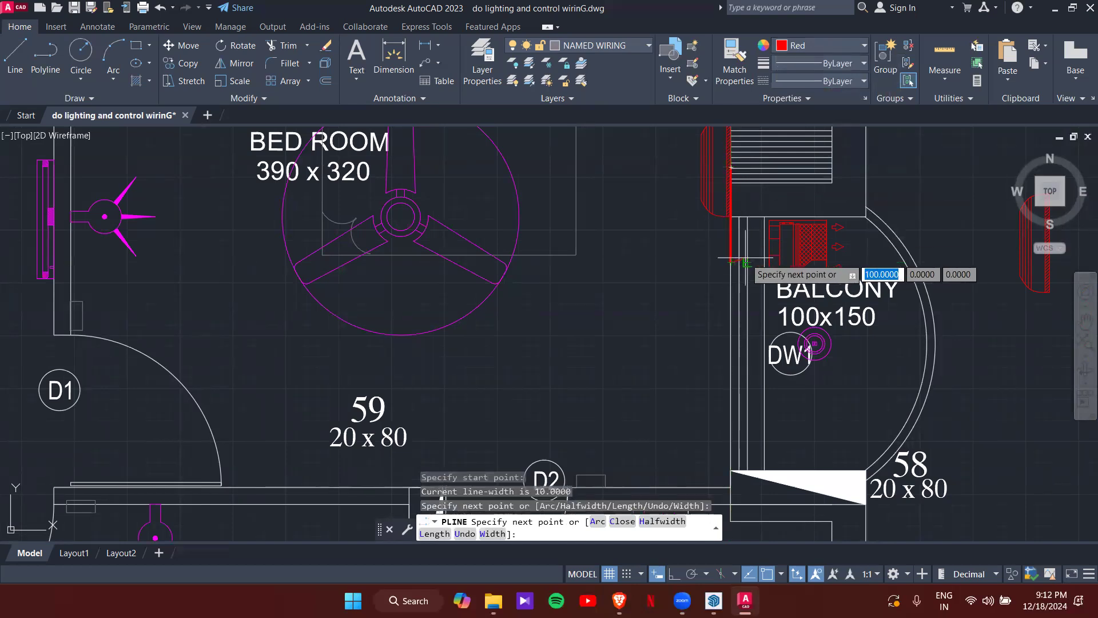
click(745, 262)
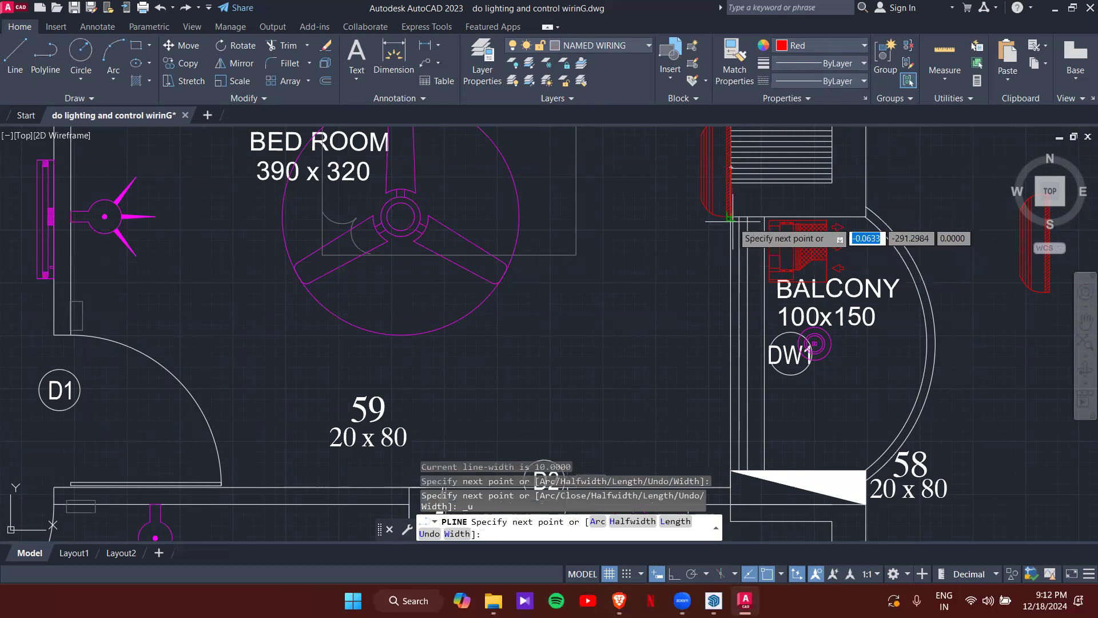
key(ctrl+z)
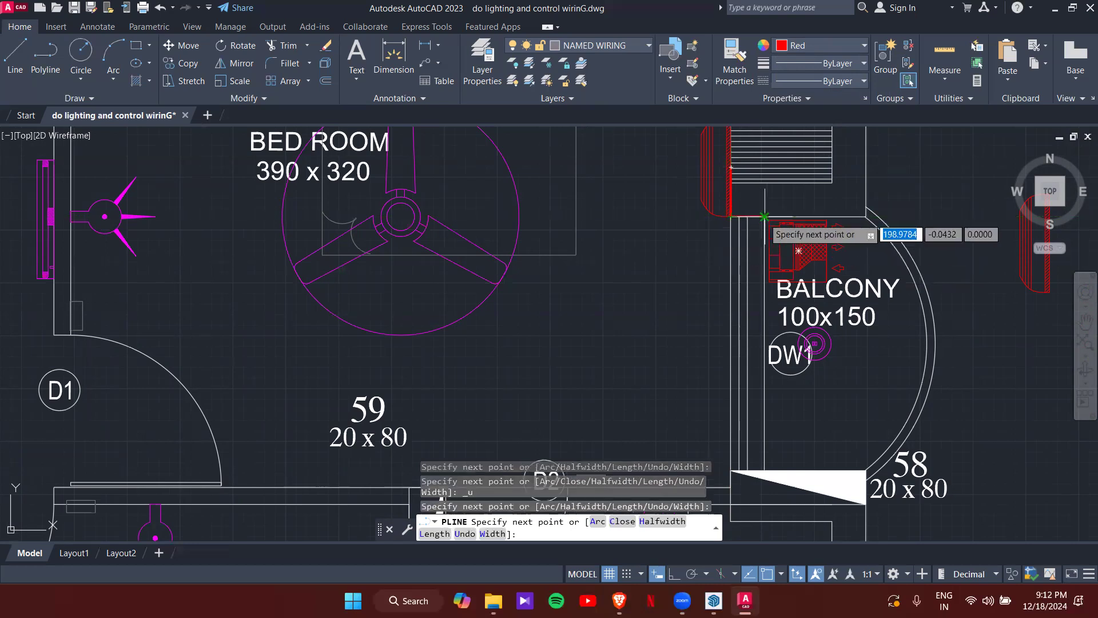
click(765, 217)
click(769, 259)
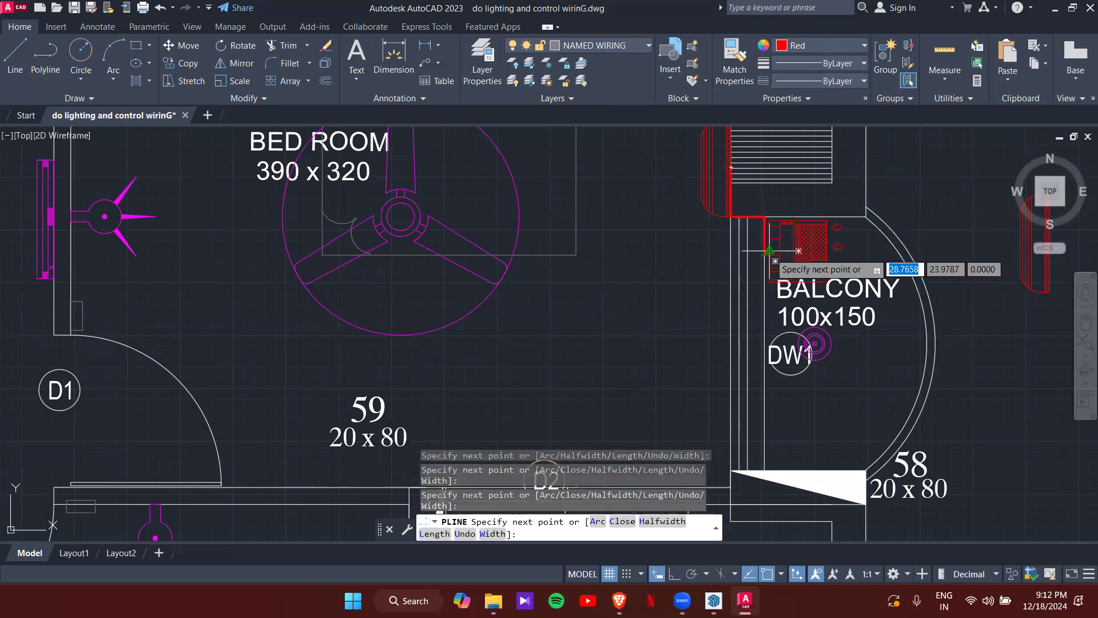
key(Escape)
- Select the red wiring and try stretching a corner, then cancel
scroll(764, 253, up, 6)
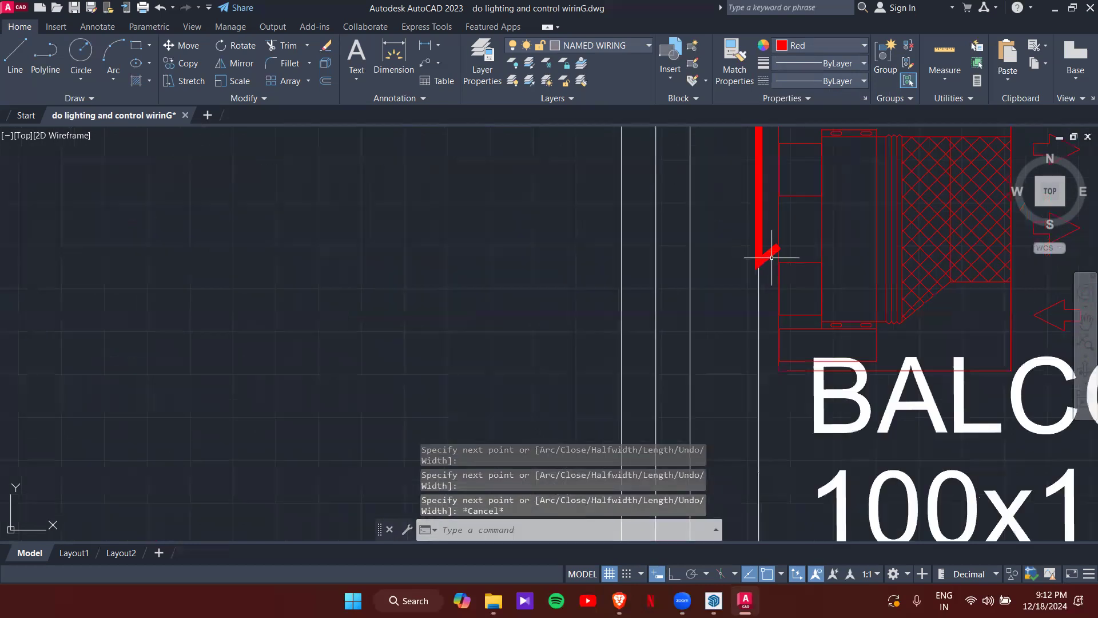
click(780, 248)
click(779, 245)
scroll(828, 236, down, 8)
key(Escape)
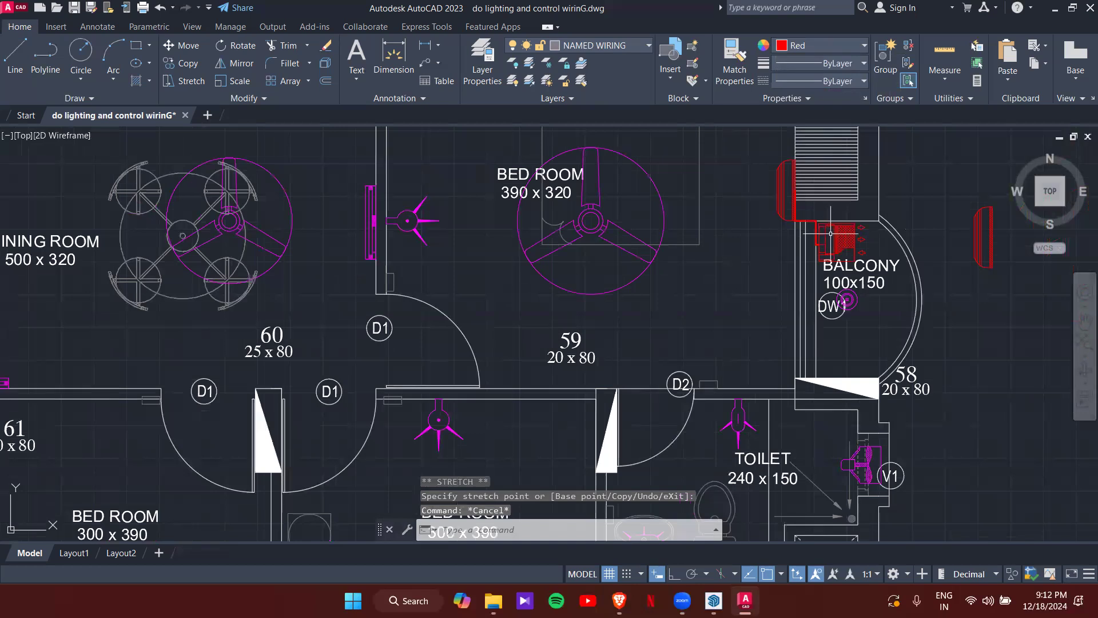
- Erase the stray red item beside the balcony using a crossing window
scroll(832, 231, down, 5)
scroll(763, 269, up, 3)
click(840, 317)
click(819, 249)
key(Delete)
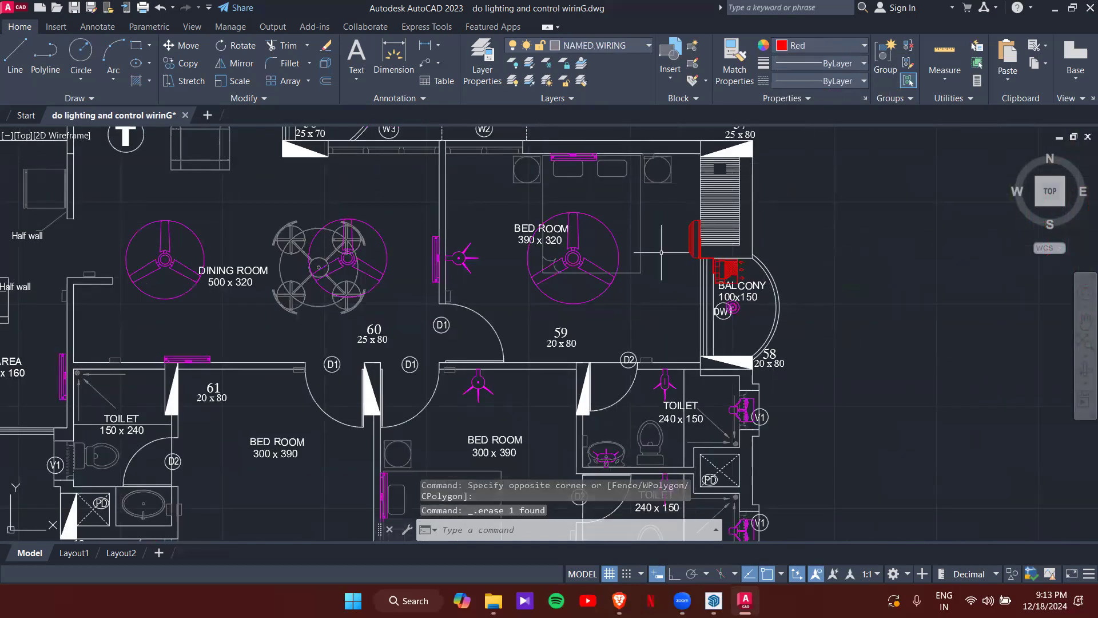
- Zoom and pan to the chandelier rows of the lighting legend
scroll(680, 229, down, 5)
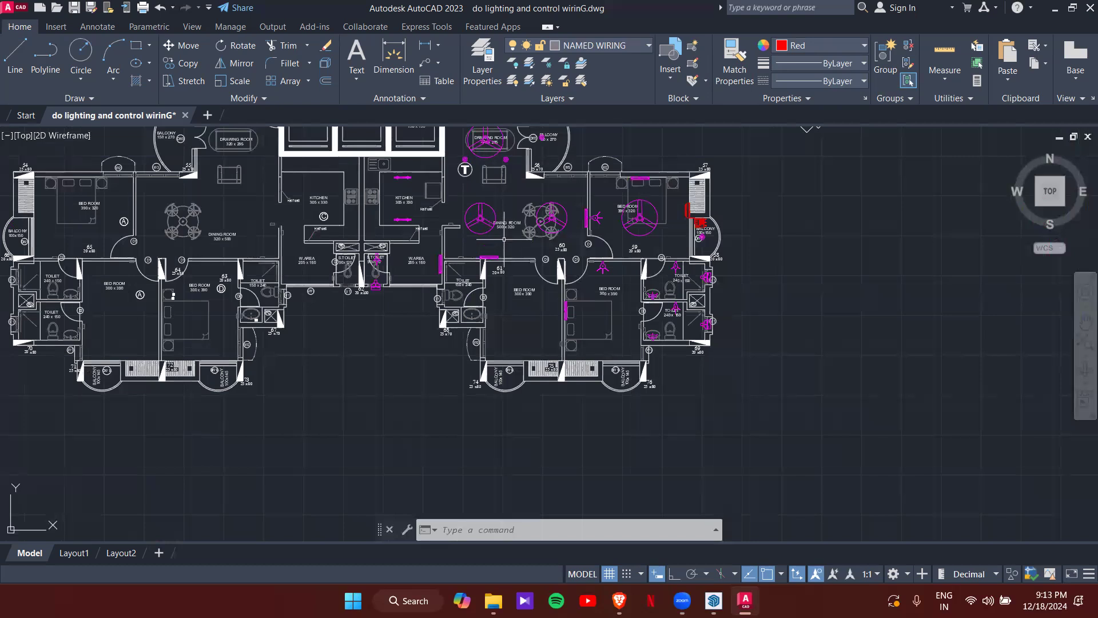
scroll(505, 237, down, 4)
scroll(635, 317, up, 7)
scroll(679, 235, down, 3)
scroll(647, 238, up, 6)
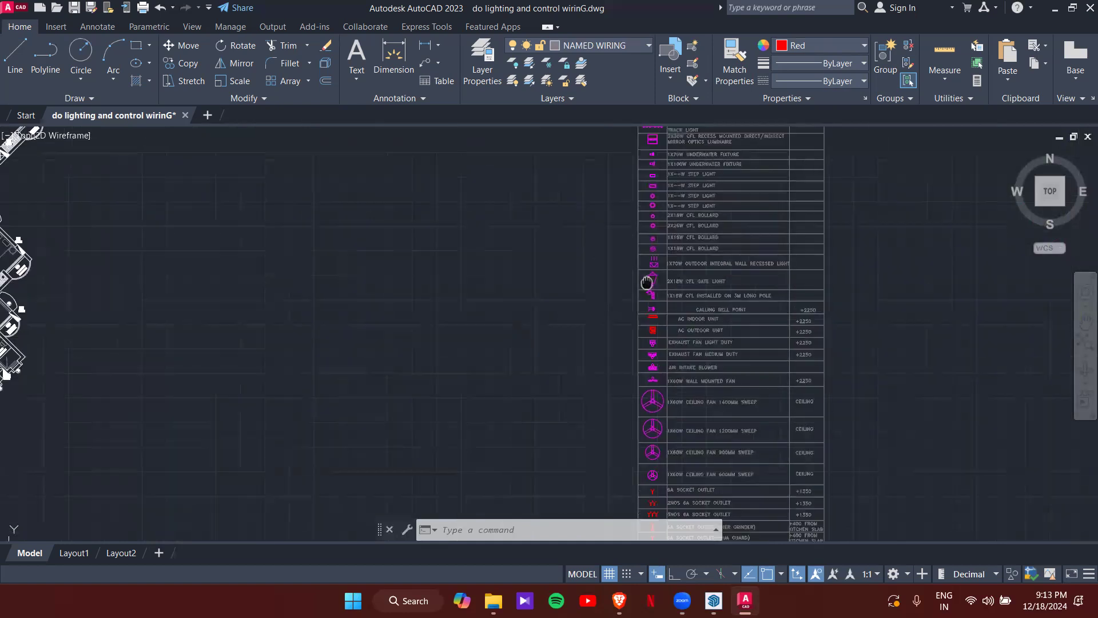
scroll(579, 207, down, 2)
middle_drag(566, 213, 566, 373)
scroll(597, 270, up, 2)
middle_drag(598, 270, 592, 513)
scroll(581, 470, down, 2)
middle_drag(568, 300, 561, 361)
scroll(568, 303, up, 2)
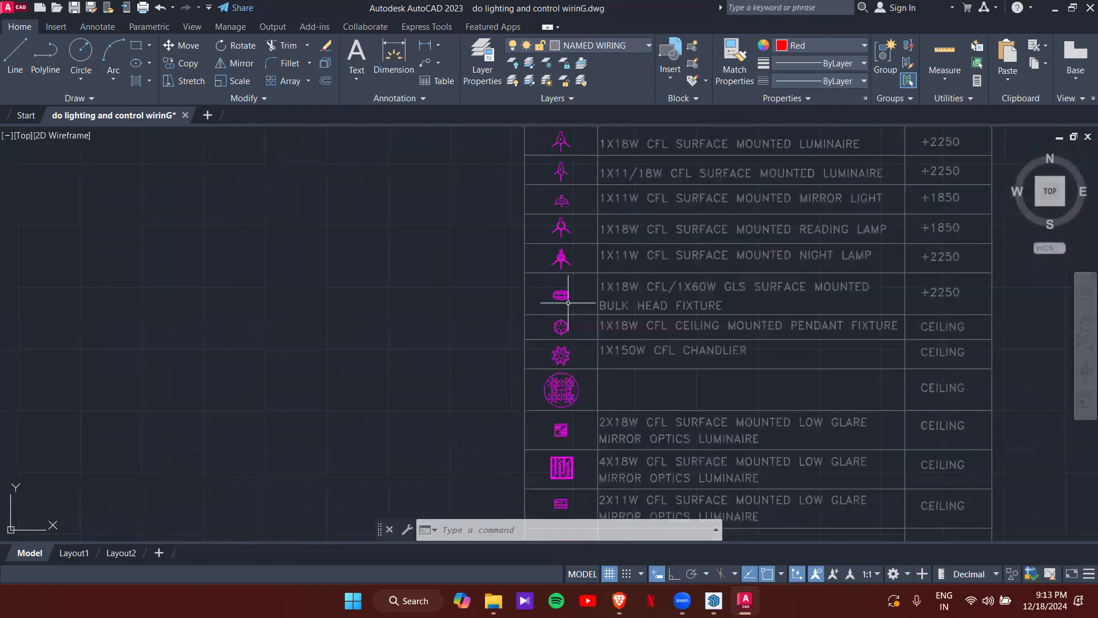
scroll(555, 415, up, 6)
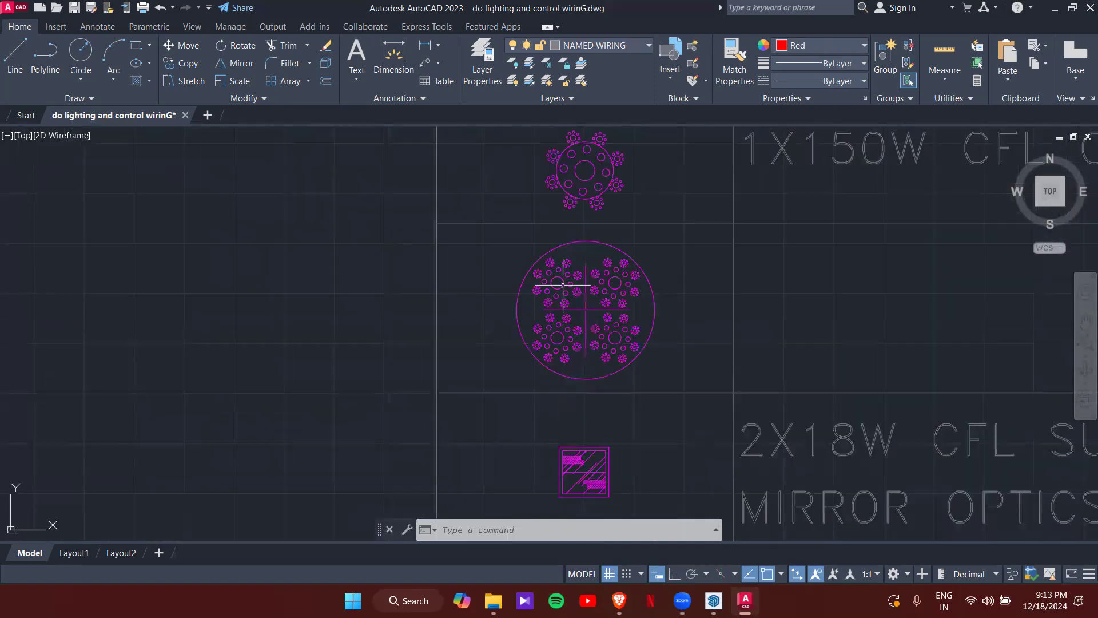
- Start copying the 1X150W CFL chandelier with CO, base point set, back over the plan
click(599, 207)
text(CO)
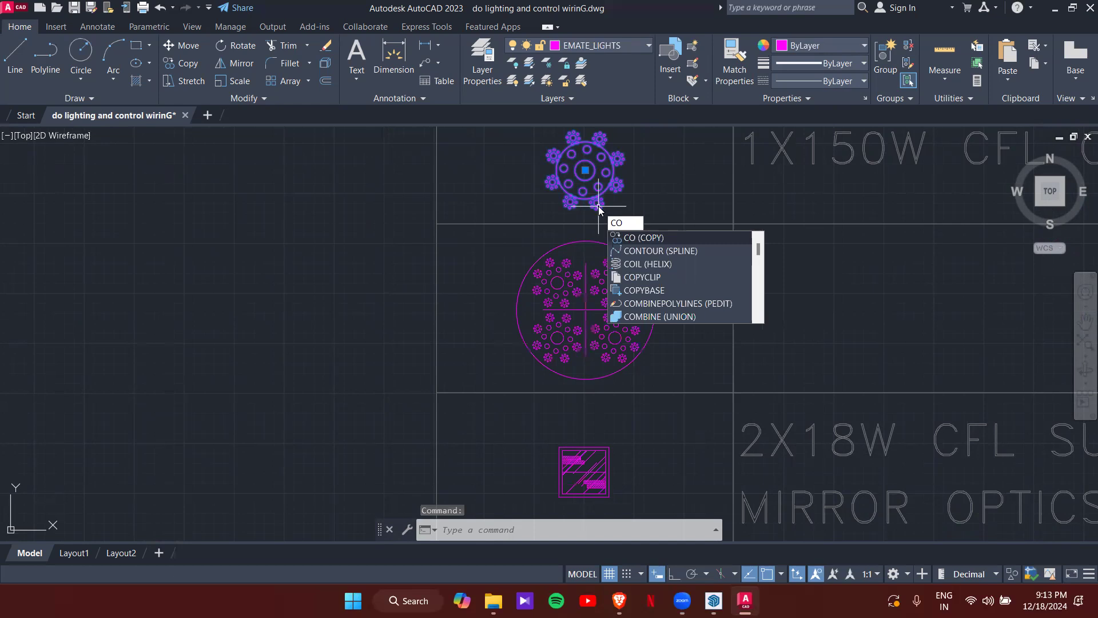
key(Return)
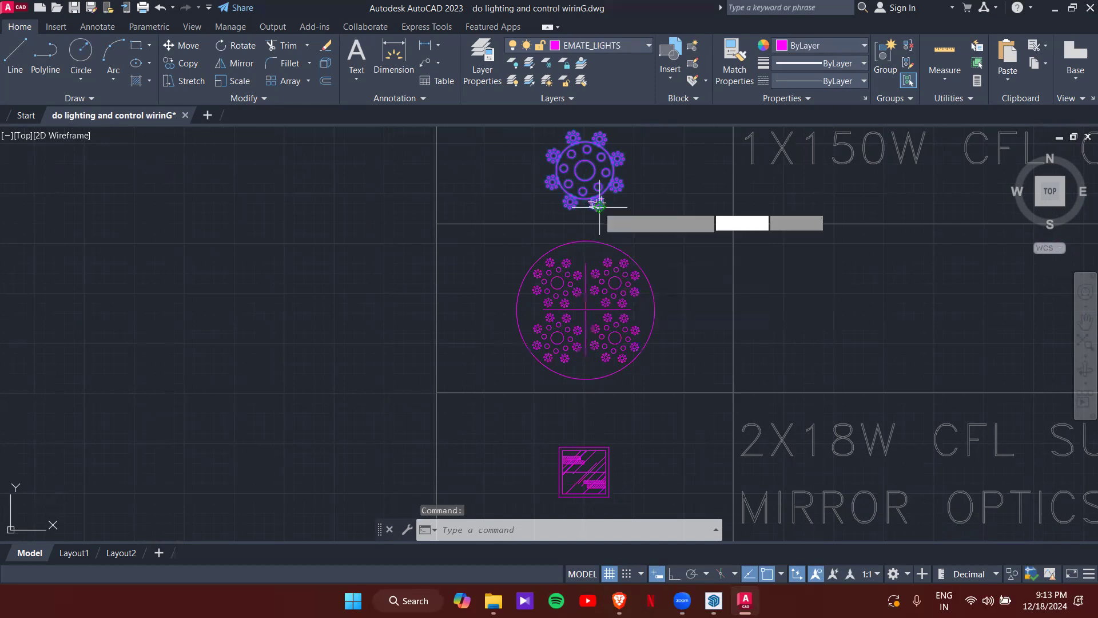
click(584, 170)
scroll(410, 359, down, 5)
middle_drag(379, 391, 710, 255)
scroll(709, 268, down, 6)
middle_drag(479, 348, 770, 104)
middle_drag(543, 273, 720, 103)
scroll(580, 314, up, 6)
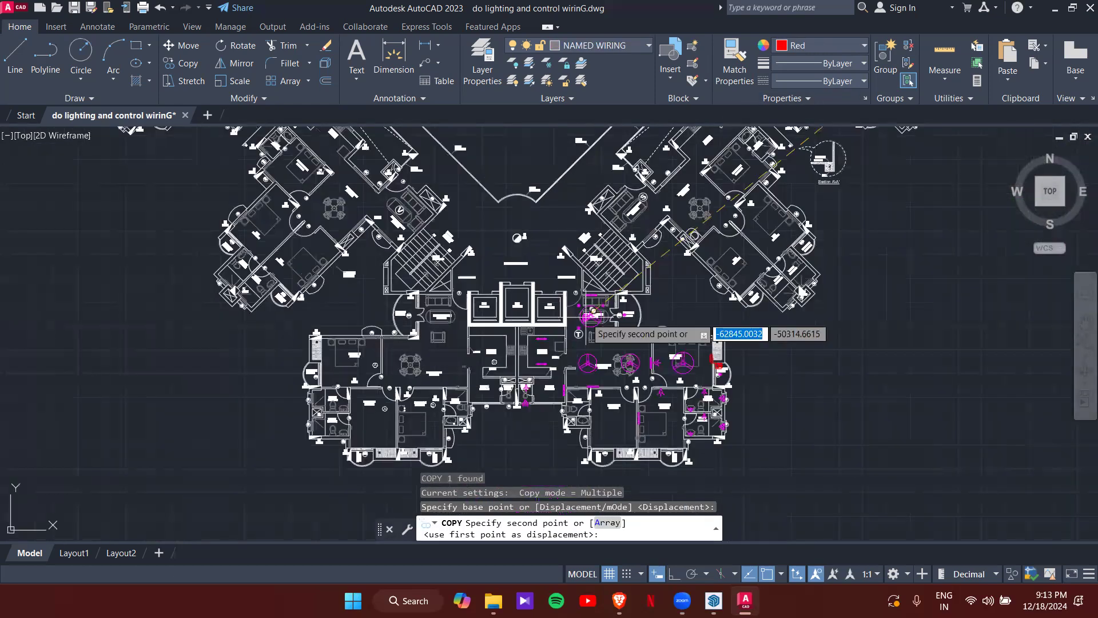
- Drop the 1X150W CFL chandelier in the dining room using Mid Between 2 Points on two wall corners
scroll(612, 267, up, 2)
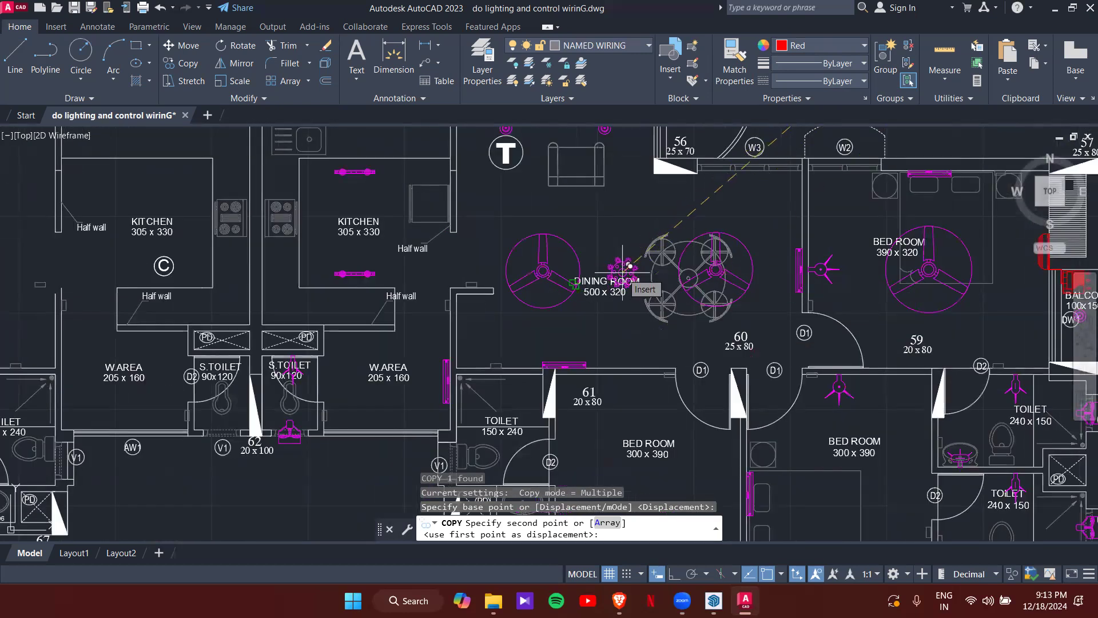
shift+right_click(618, 307)
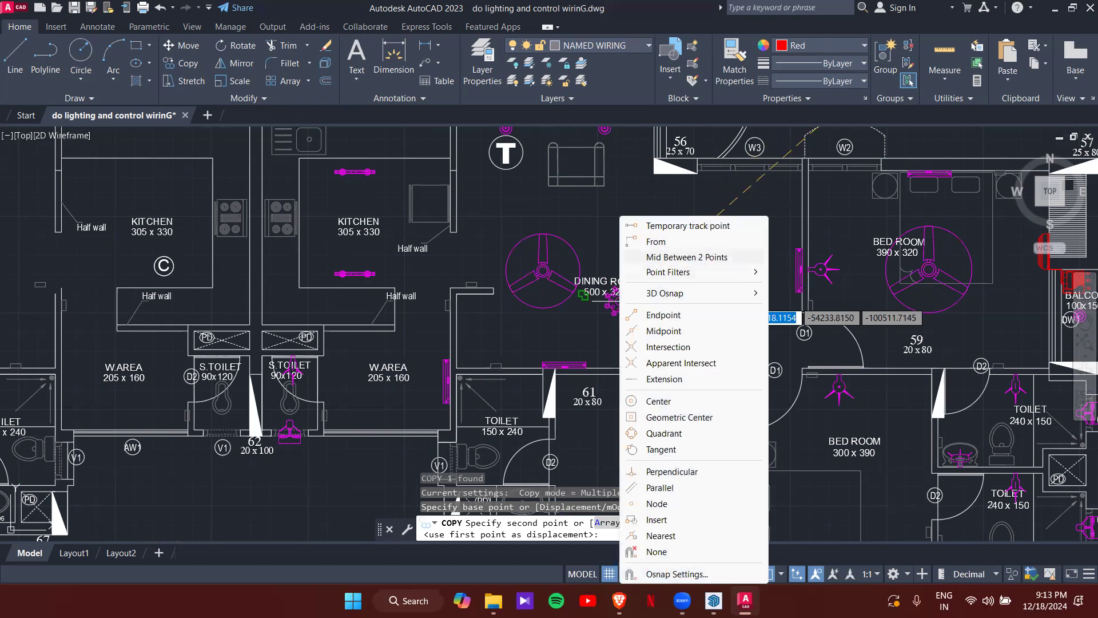
click(681, 257)
scroll(468, 386, up, 4)
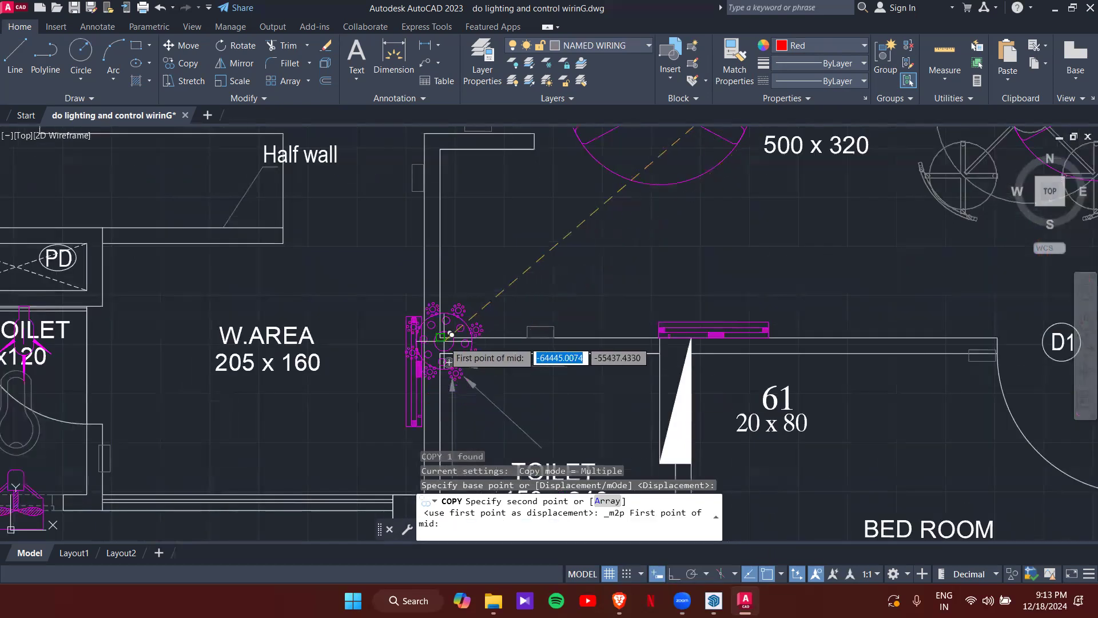
click(445, 335)
scroll(444, 329, down, 5)
scroll(584, 273, up, 5)
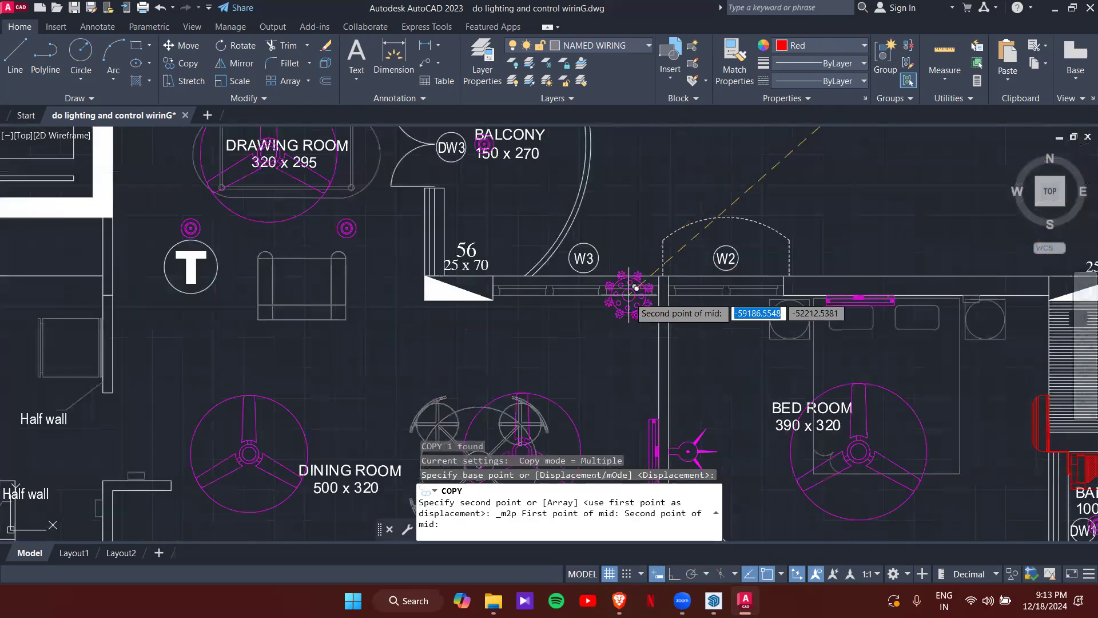
scroll(635, 287, up, 4)
click(732, 253)
scroll(640, 321, down, 1)
scroll(633, 328, down, 4)
middle_drag(540, 359, 647, 210)
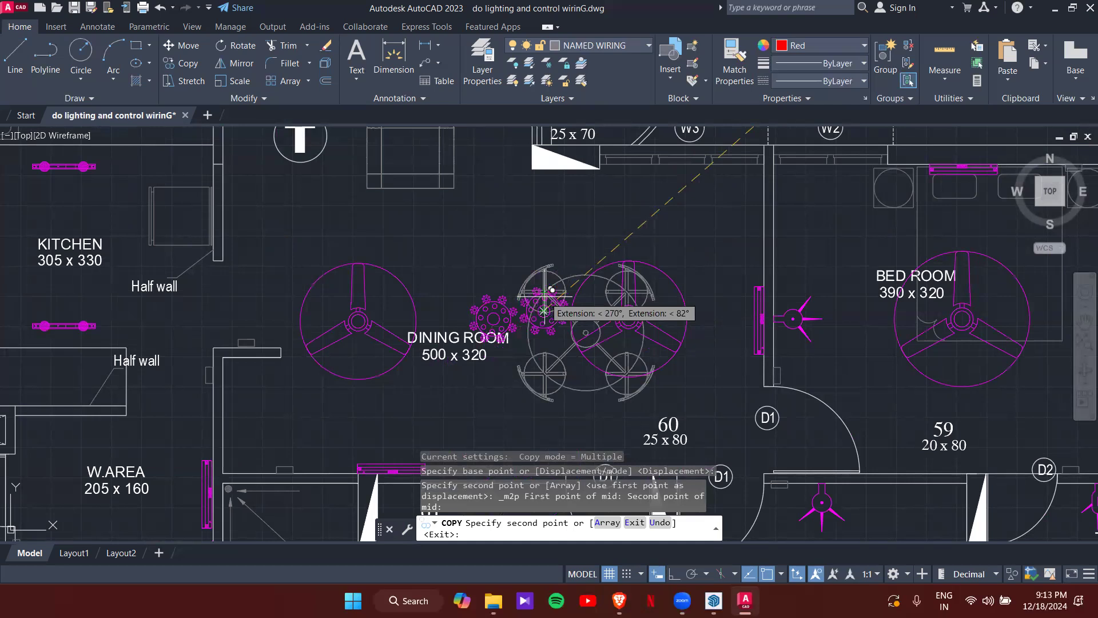
key(Escape)
key(Escape)
key(Escape)
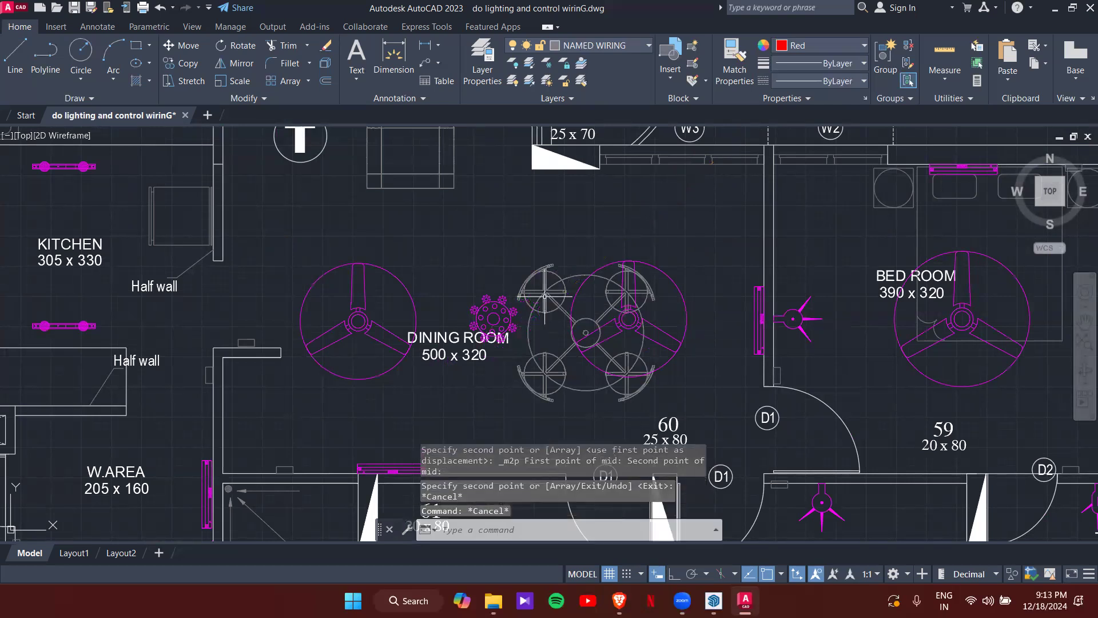
scroll(546, 303, down, 4)
scroll(645, 309, down, 5)
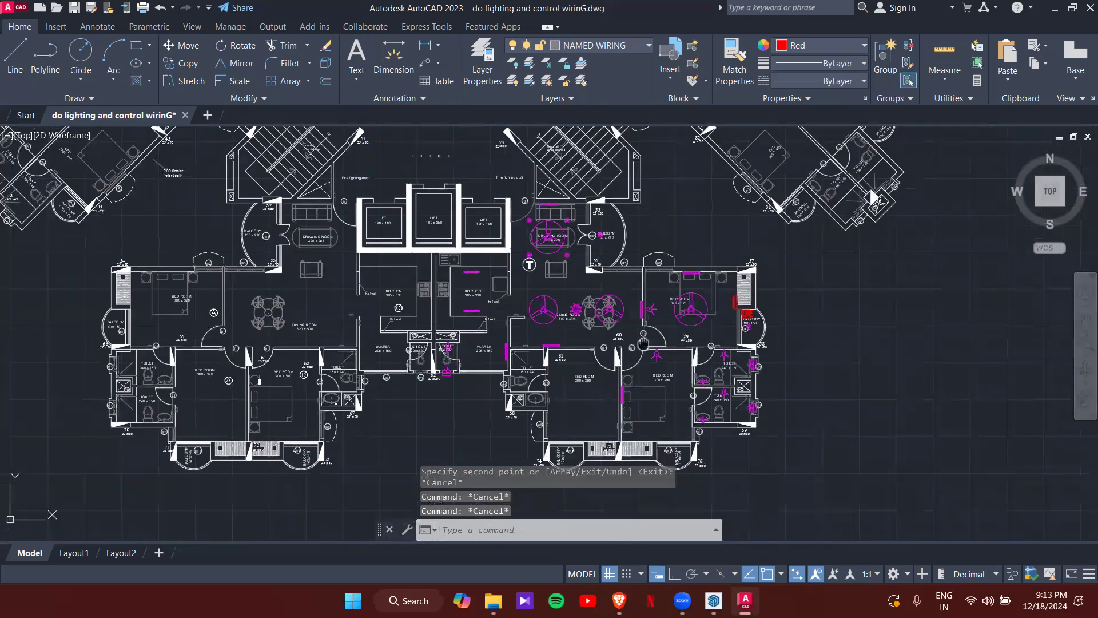
scroll(653, 309, down, 4)
middle_drag(826, 326, 500, 471)
scroll(509, 463, down, 4)
mouse_move(631, 484)
middle_down()
mouse_move(657, 448)
mouse_move(615, 326)
middle_up()
scroll(612, 362, up, 5)
middle_drag(804, 384, 599, 350)
scroll(603, 344, up, 1)
scroll(623, 316, down, 2)
middle_drag(626, 299, 631, 369)
mouse_move(621, 287)
middle_down()
mouse_move(619, 380)
mouse_move(607, 364)
mouse_move(618, 336)
mouse_move(618, 395)
middle_up()
scroll(618, 404, up, 2)
scroll(618, 403, down, 2)
scroll(590, 269, up, 2)
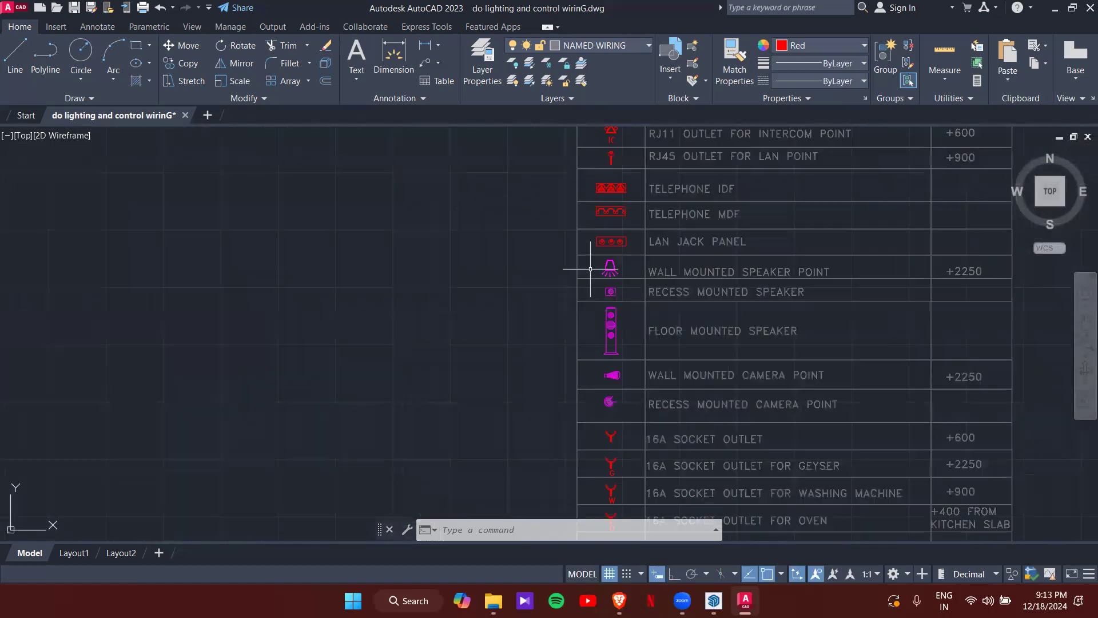
scroll(613, 302, up, 4)
scroll(587, 373, down, 10)
middle_drag(423, 355, 828, 345)
scroll(444, 282, up, 4)
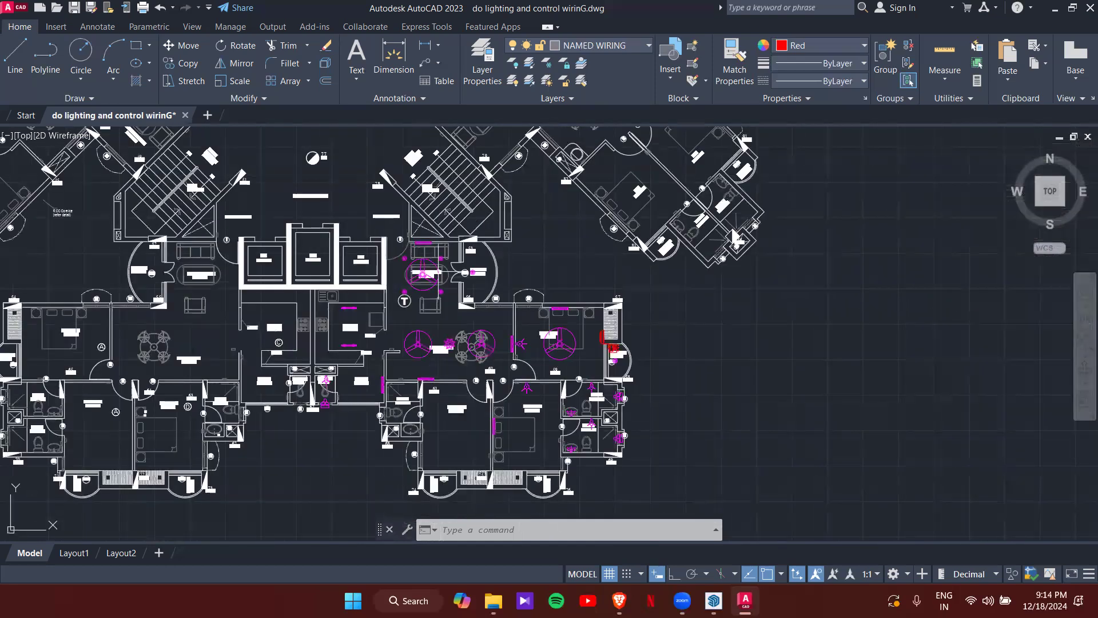
middle_drag(429, 273, 476, 304)
scroll(475, 304, up, 2)
scroll(406, 299, up, 5)
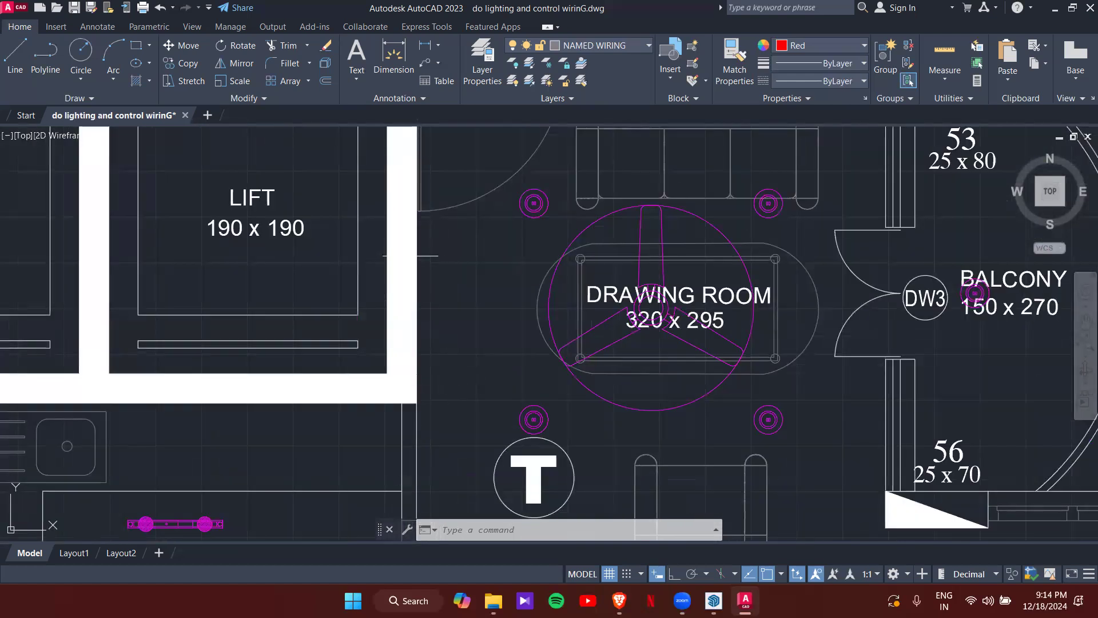
scroll(426, 345, down, 2)
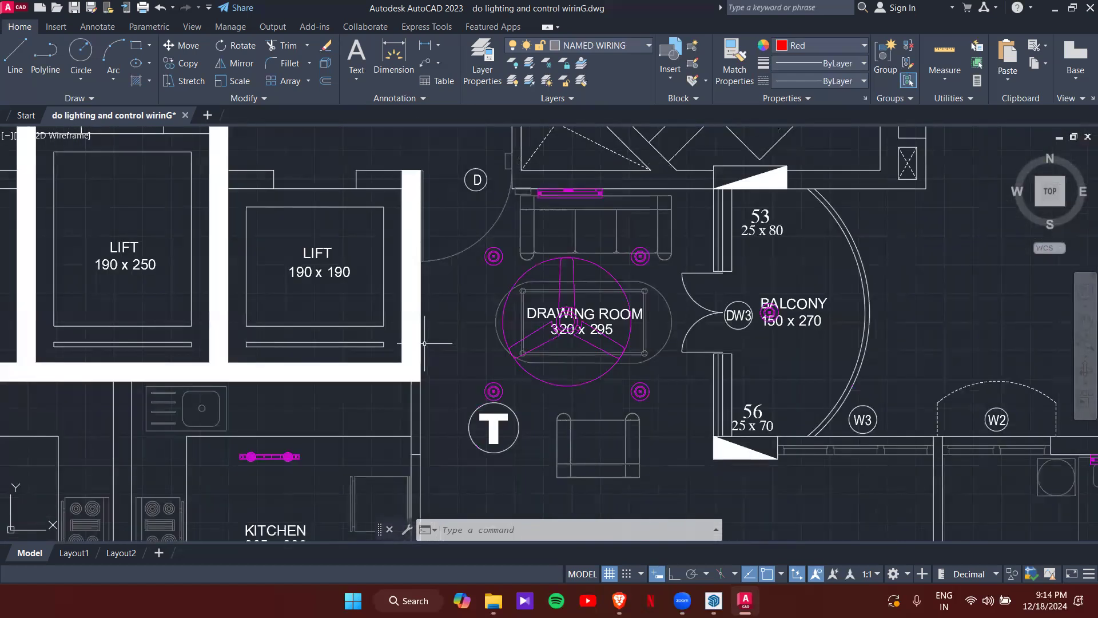
scroll(425, 343, down, 8)
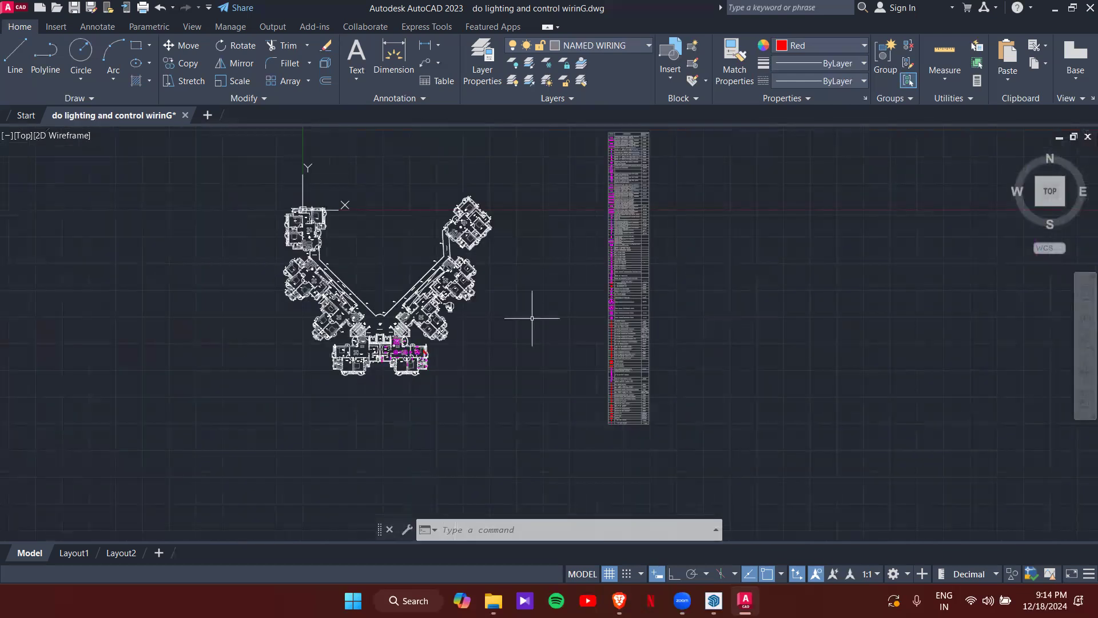
scroll(630, 332, up, 6)
scroll(702, 389, up, 5)
scroll(652, 363, down, 5)
scroll(622, 335, up, 3)
scroll(589, 312, down, 3)
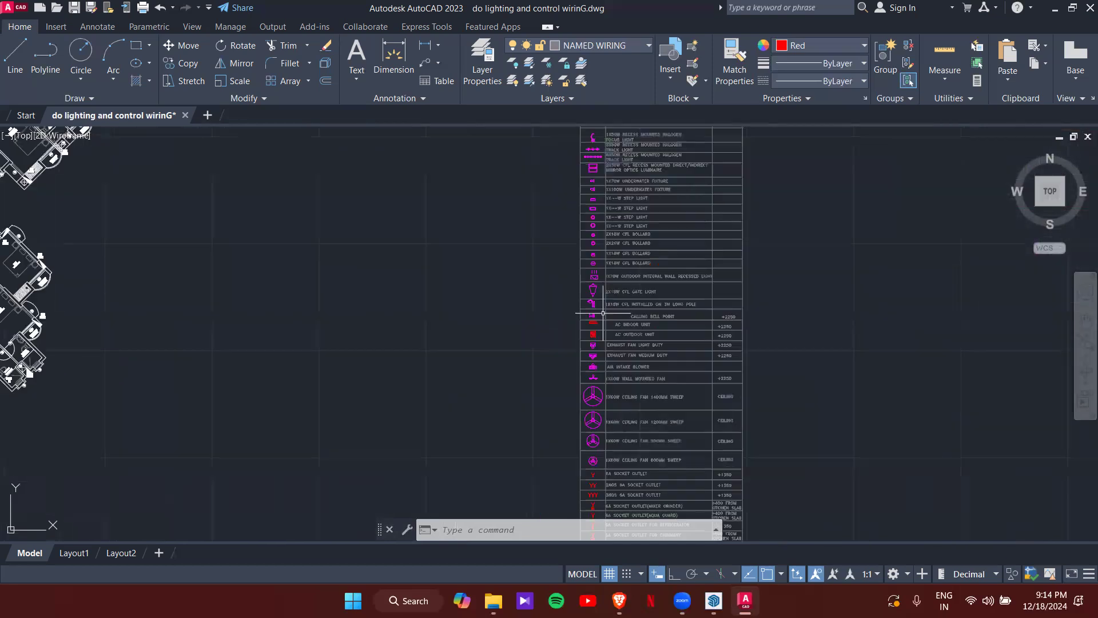
- Start copying the RG6 TV outlet from the legend, base point at its top
scroll(567, 394, up, 10)
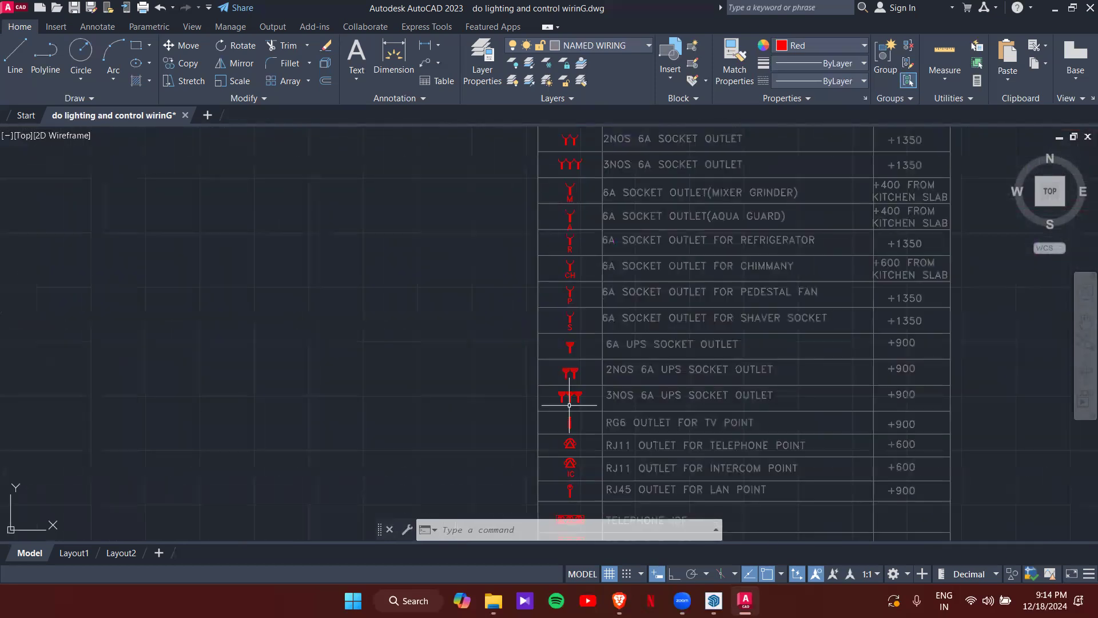
click(594, 426)
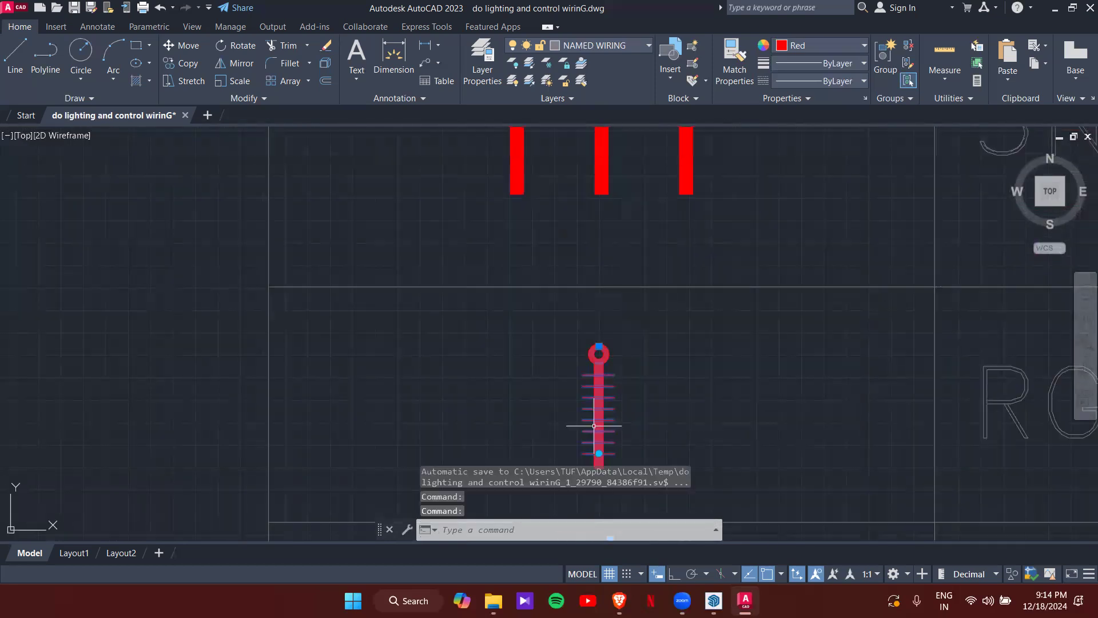
text(co)
key(Return)
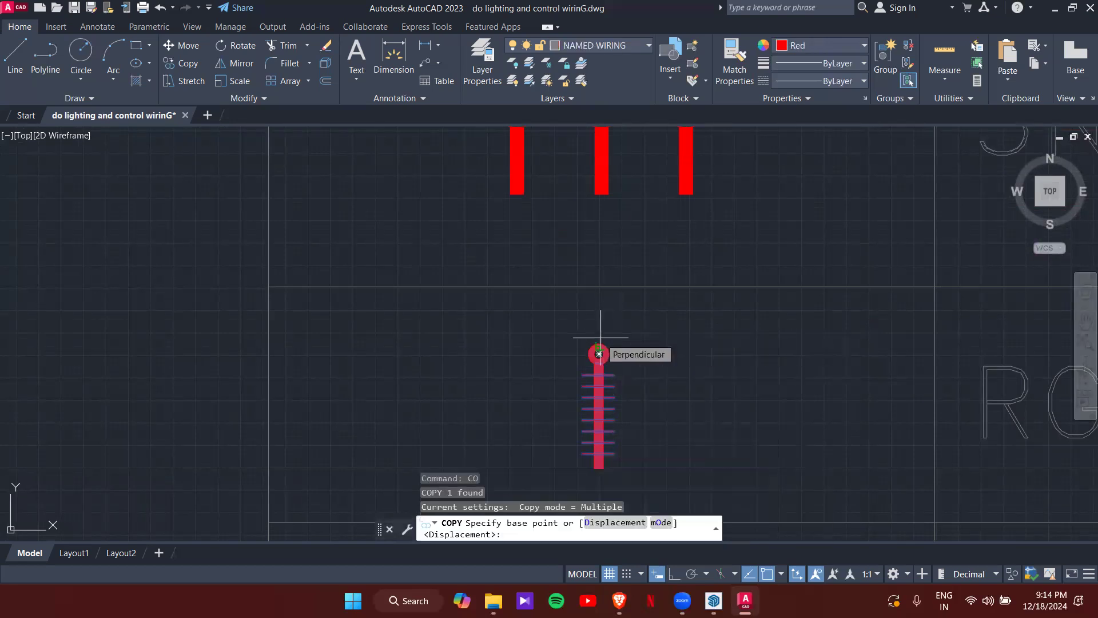
click(599, 354)
- Place the TV outlet copy on the drawing-room wall corner near the lift
scroll(505, 311, down, 8)
middle_drag(386, 321, 456, 280)
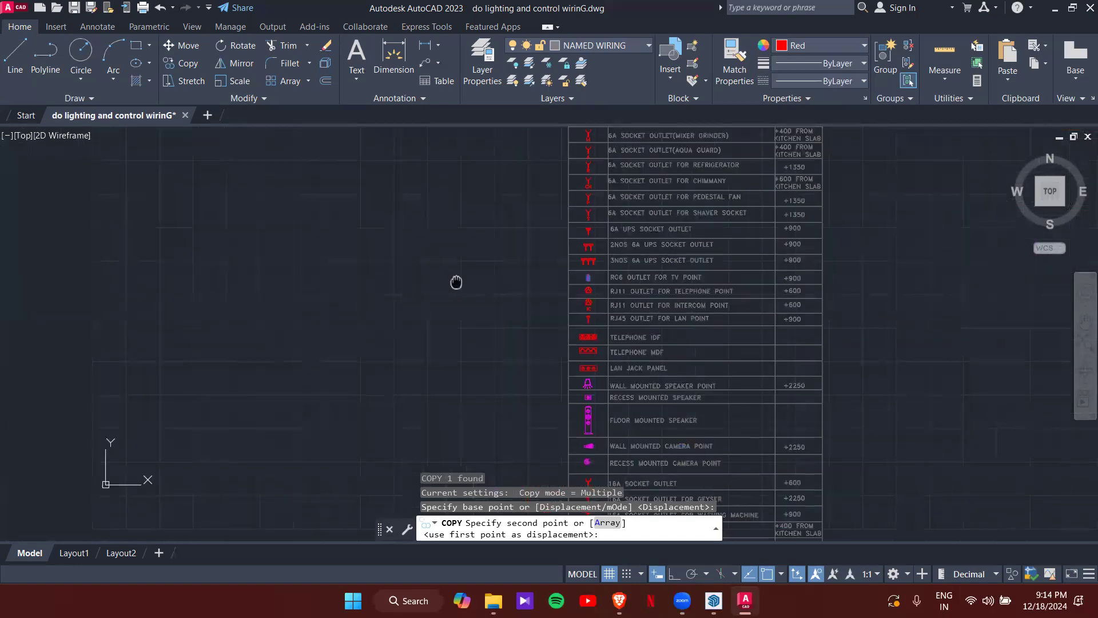
scroll(729, 238, down, 5)
scroll(600, 229, up, 6)
middle_drag(559, 206, 595, 428)
middle_drag(527, 363, 539, 425)
middle_drag(478, 252, 473, 338)
scroll(499, 302, up, 4)
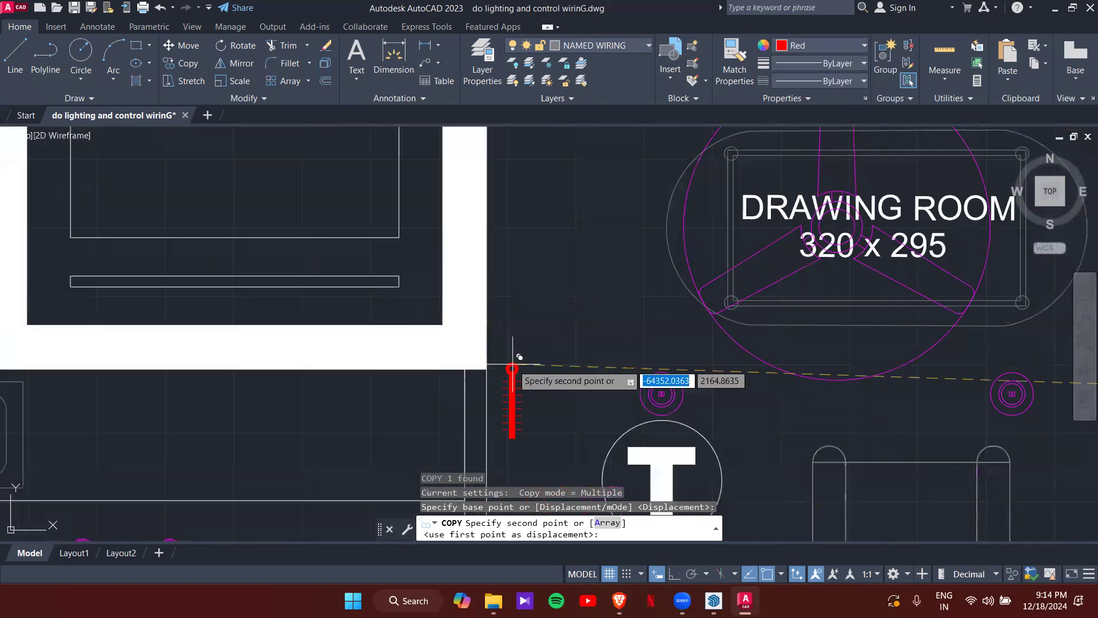
click(487, 383)
key(Escape)
- Rotate the placed TV outlet 90 degrees so it lies horizontally along the wall
click(493, 400)
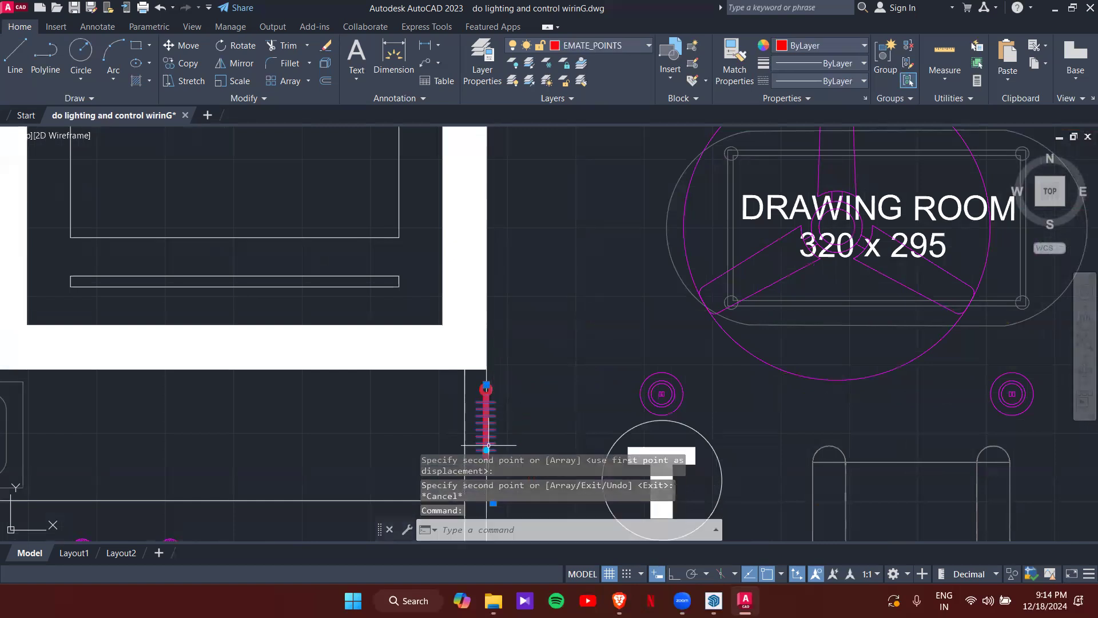
click(486, 450)
click(562, 384)
key(Escape)
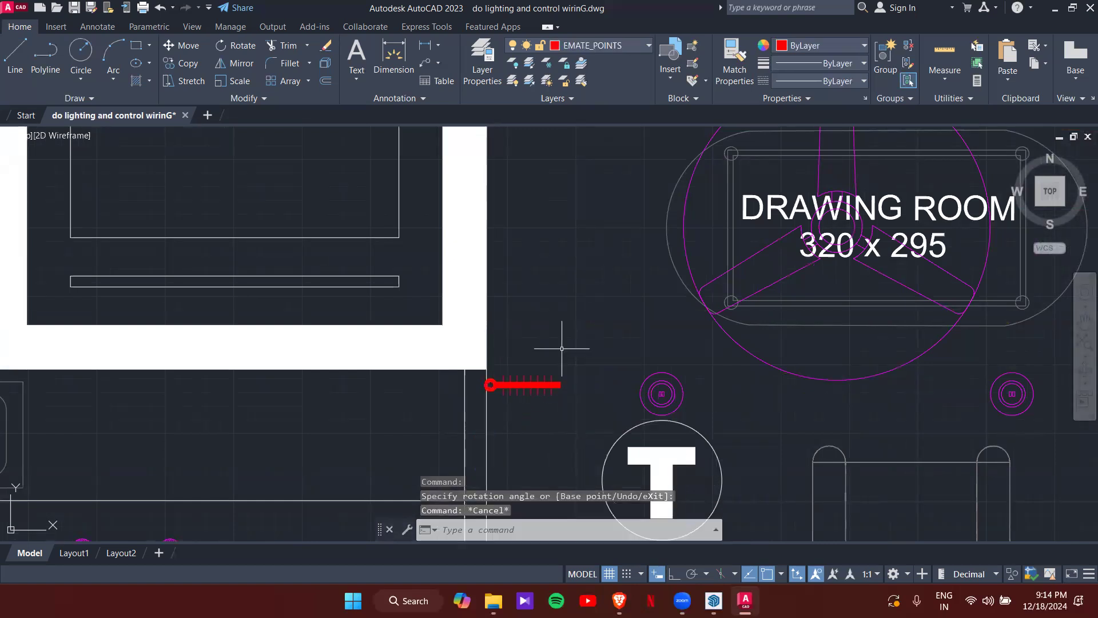
scroll(562, 348, down, 5)
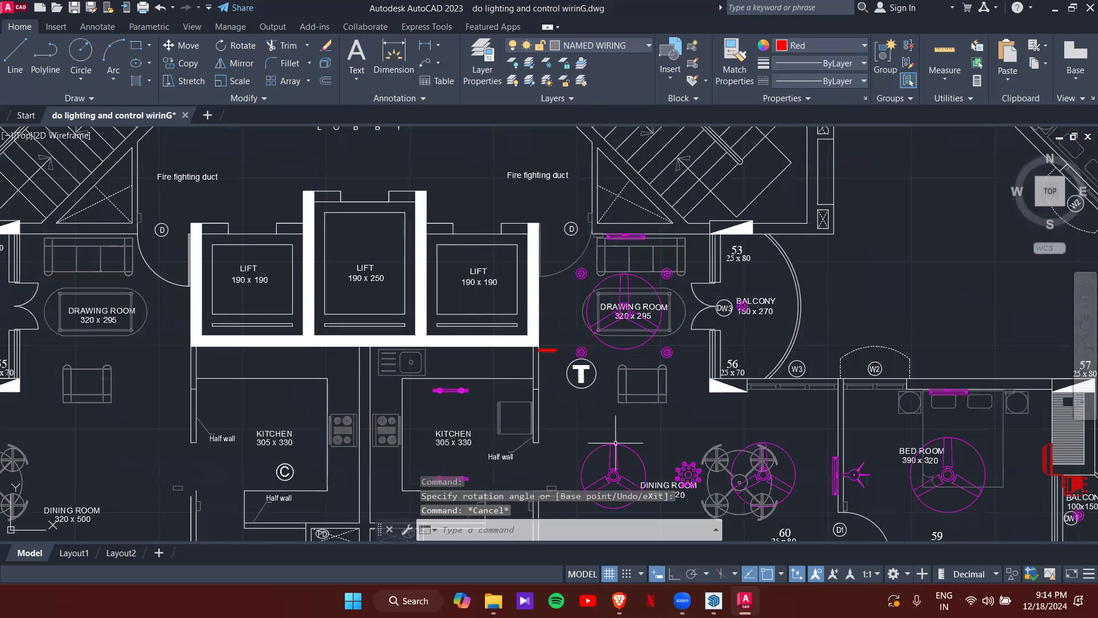
scroll(536, 355, down, 3)
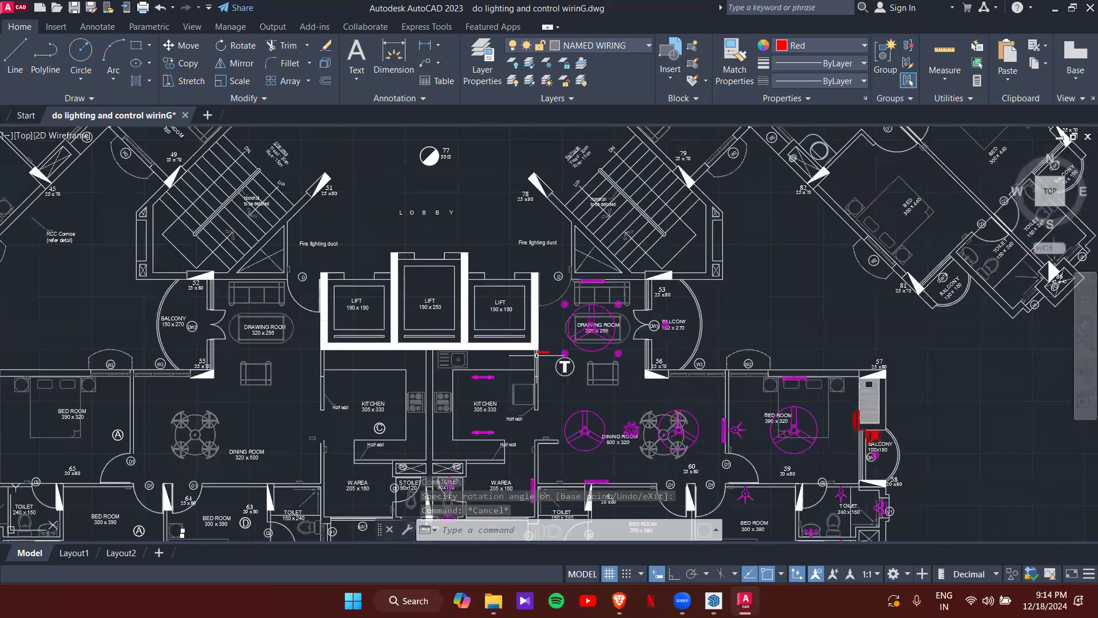
scroll(635, 269, up, 5)
scroll(661, 328, down, 6)
scroll(768, 368, down, 9)
middle_drag(858, 396, 858, 397)
scroll(895, 355, up, 12)
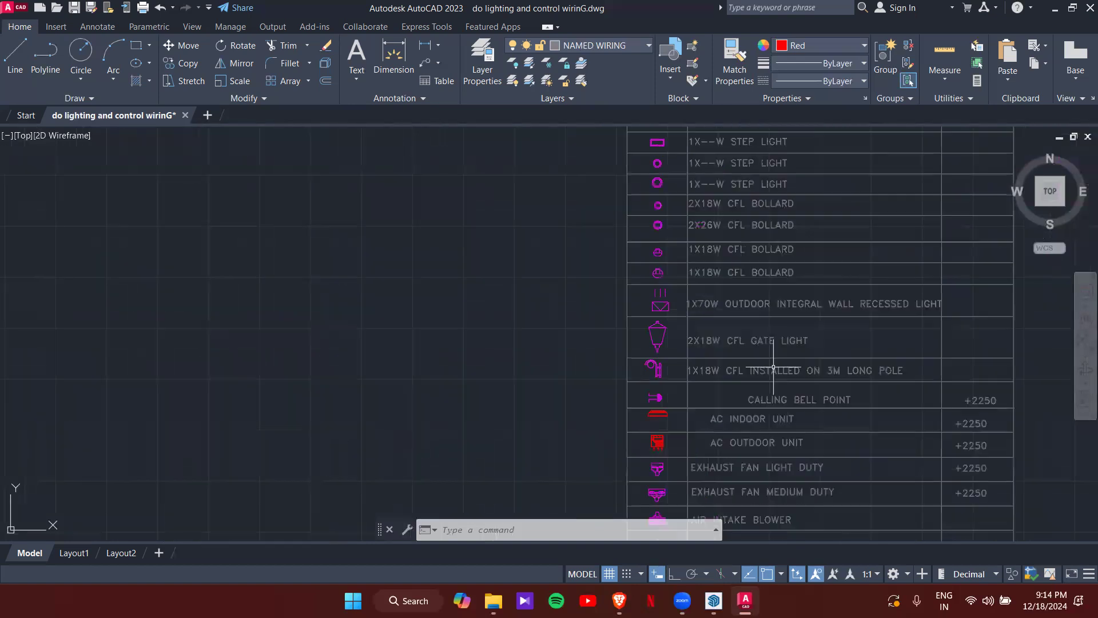
- Start copying the legend's calling bell symbol with CO, base point at its left end
scroll(681, 403, up, 3)
click(652, 400)
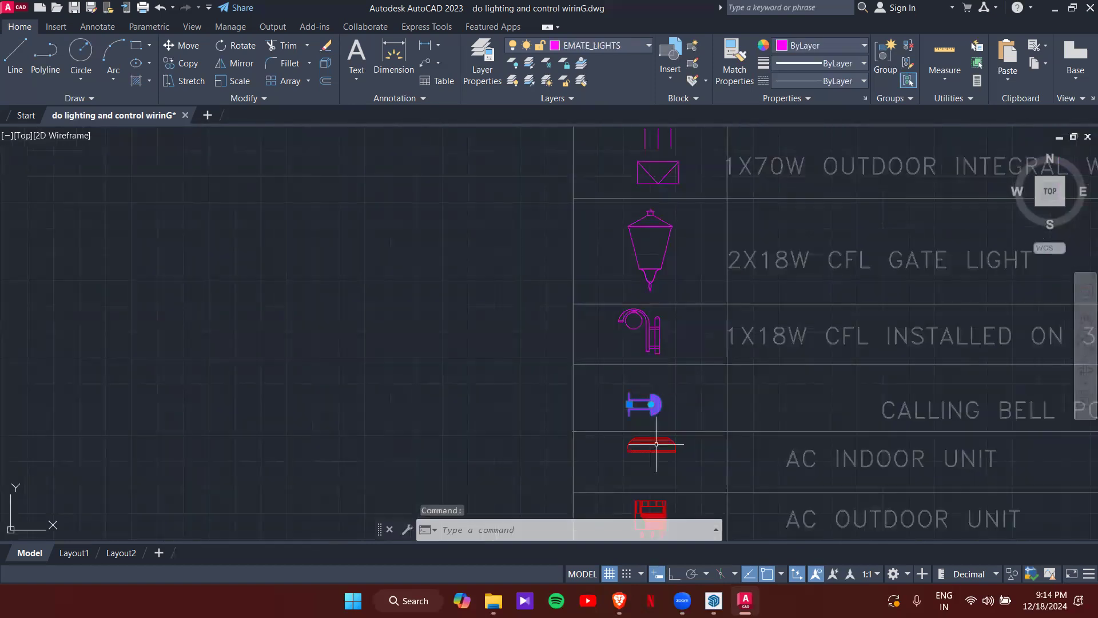
scroll(641, 418, up, 5)
text(CO)
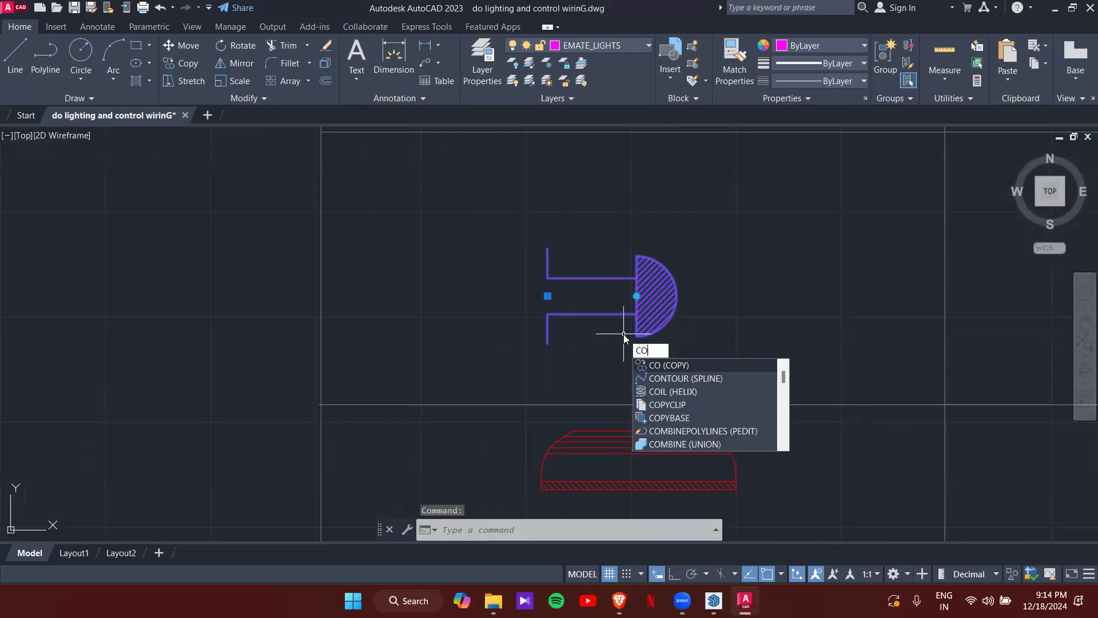
key(Return)
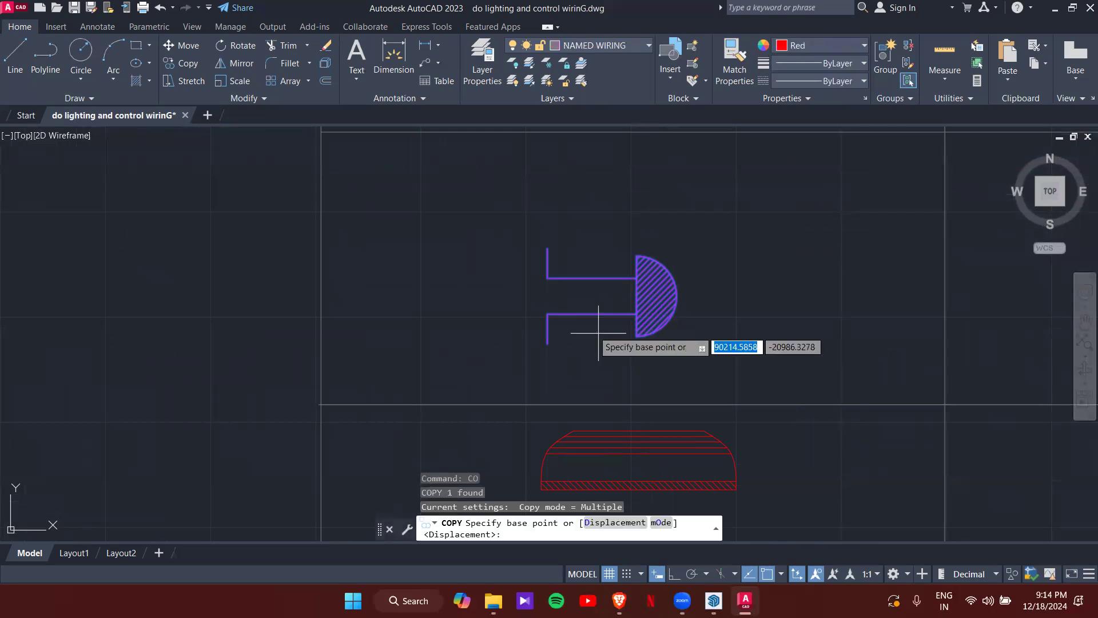
click(548, 314)
- Place the calling bell copy on the right kitchen wall beside the T symbol
scroll(392, 332, down, 5)
scroll(797, 143, down, 10)
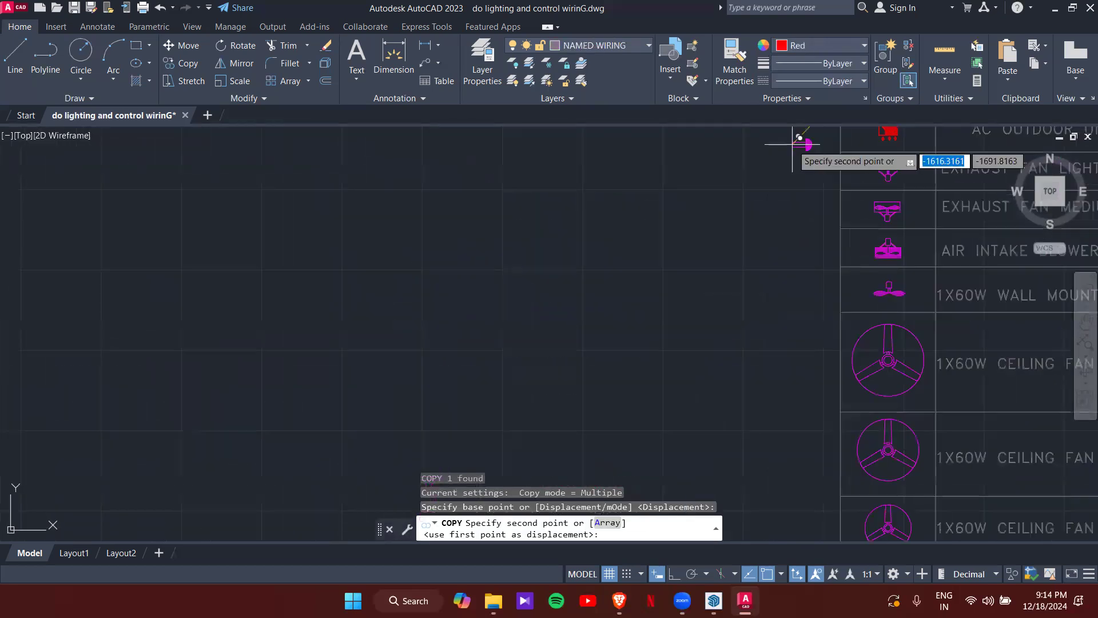
middle_drag(544, 370, 803, 198)
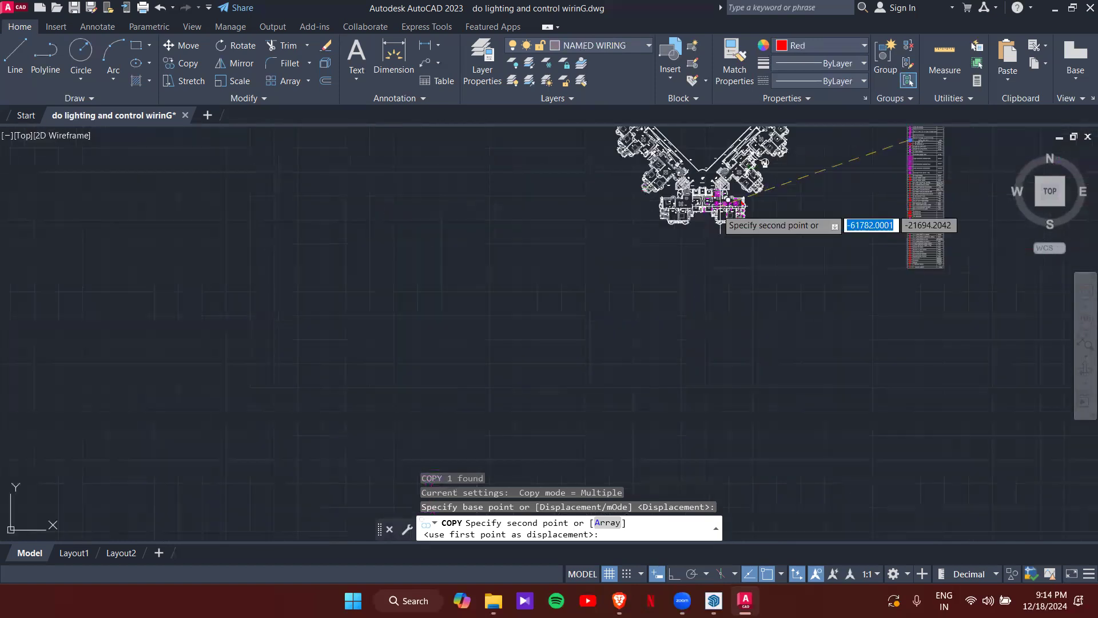
scroll(715, 209, up, 6)
middle_drag(719, 191, 675, 272)
scroll(606, 192, up, 2)
scroll(711, 289, up, 2)
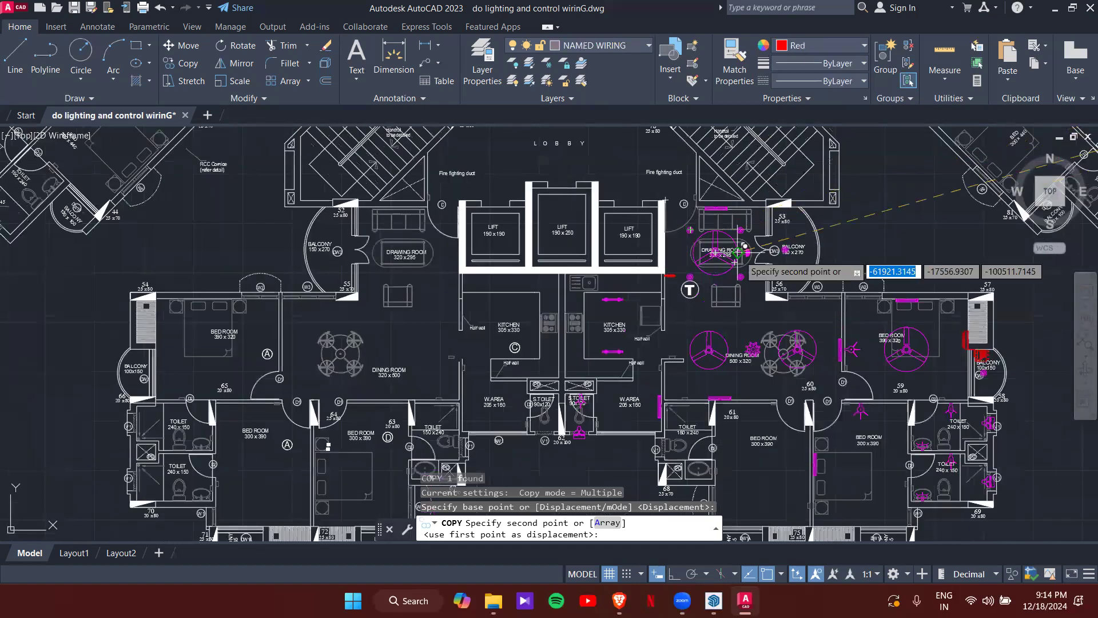
scroll(682, 201, up, 2)
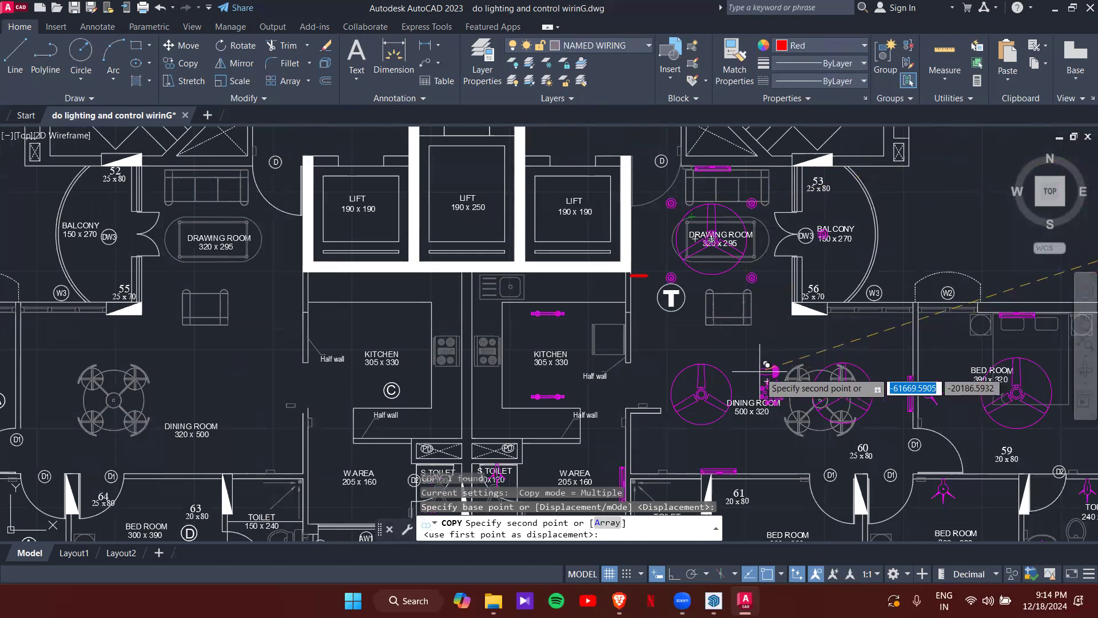
scroll(664, 288, up, 2)
scroll(643, 275, up, 2)
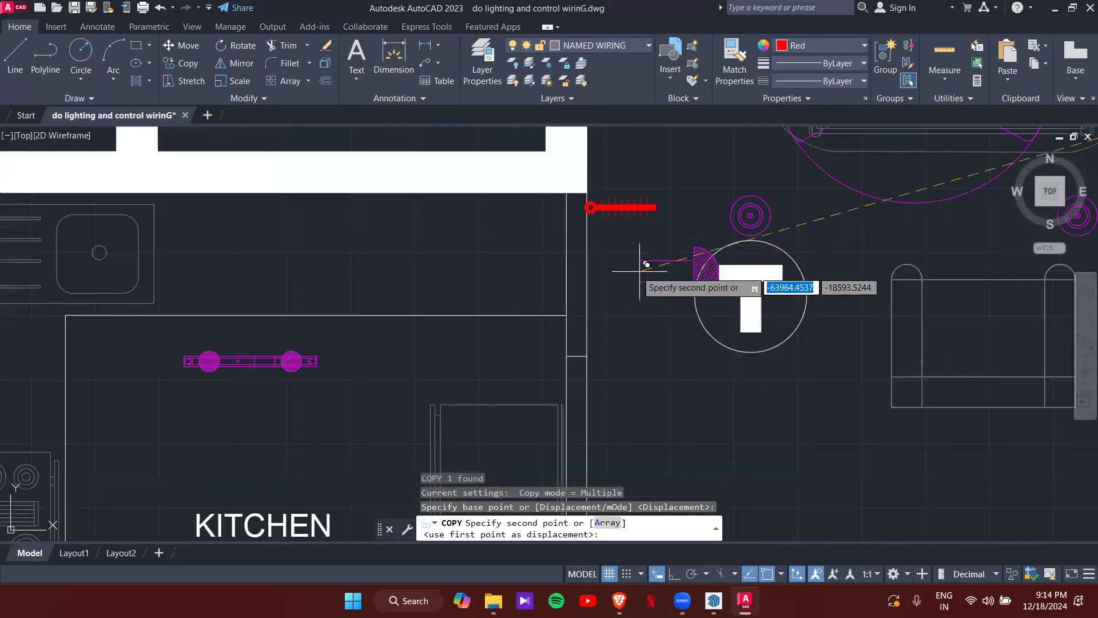
click(588, 274)
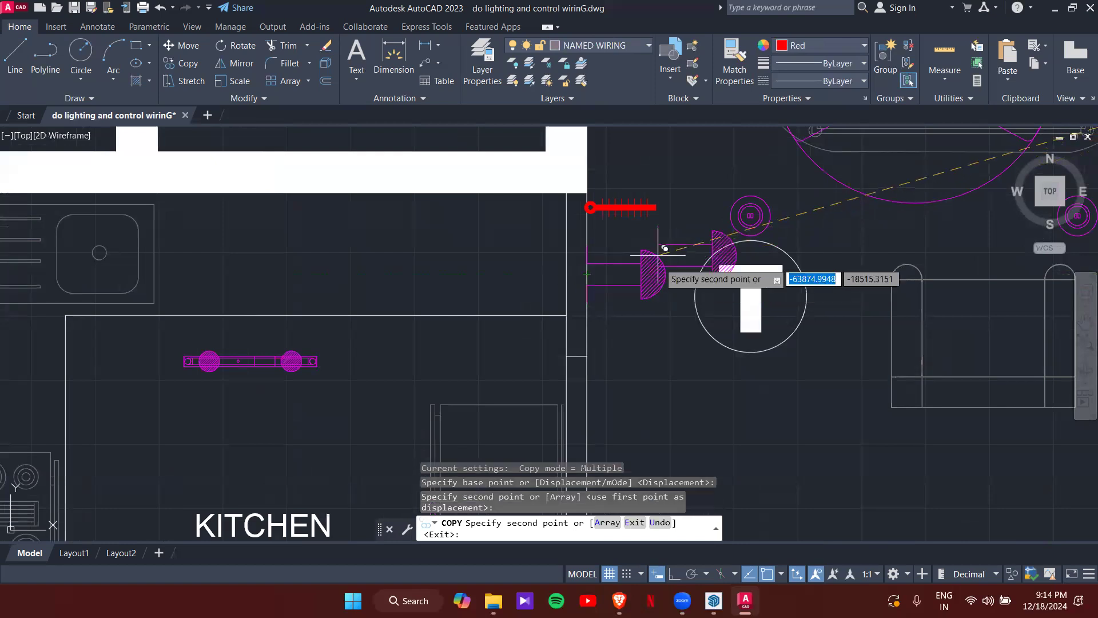
scroll(665, 248, down, 5)
key(Escape)
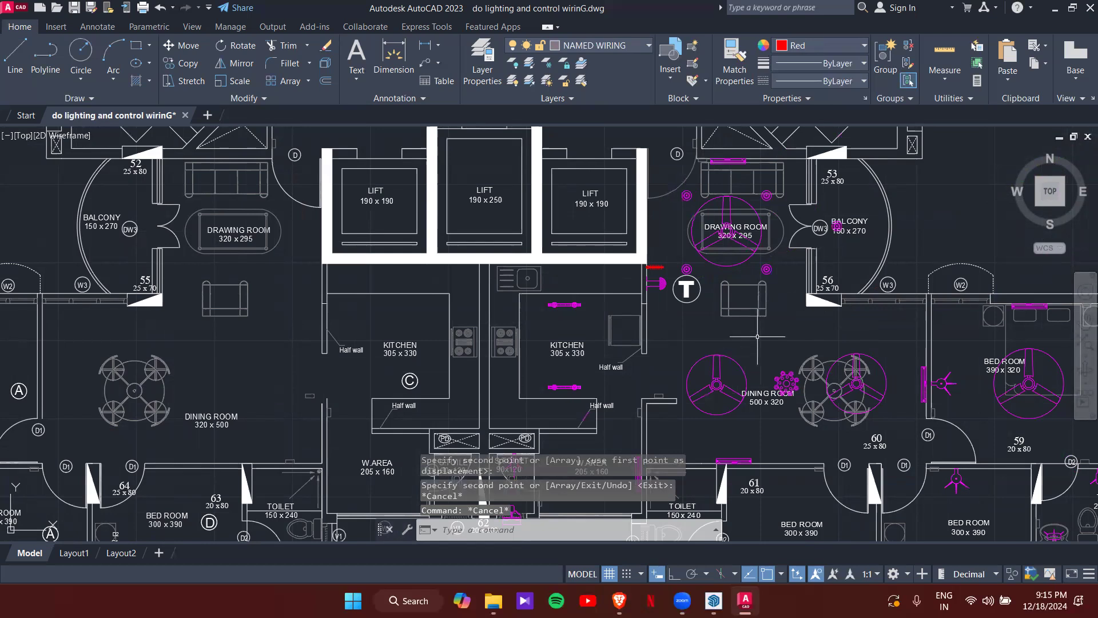
scroll(781, 248, down, 8)
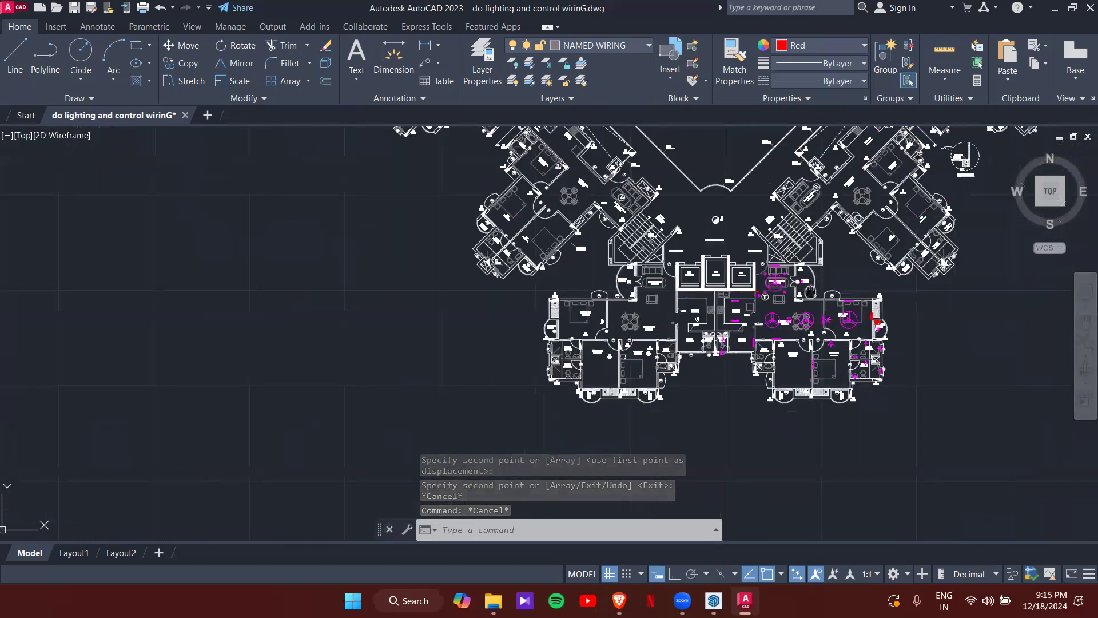
scroll(639, 303, up, 10)
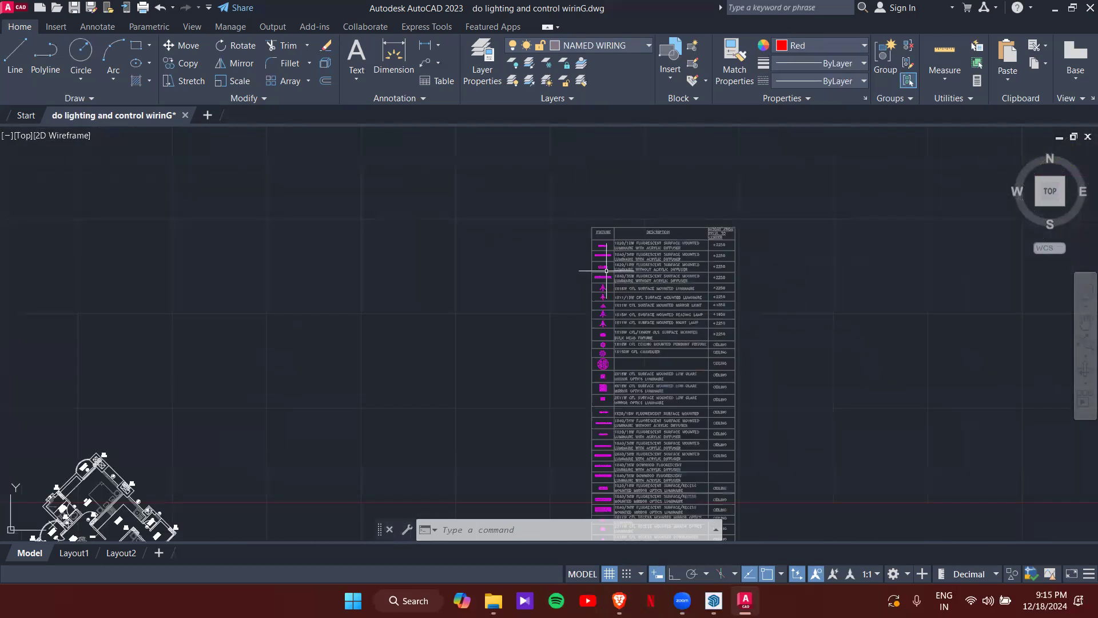
middle_drag(577, 365, 572, 265)
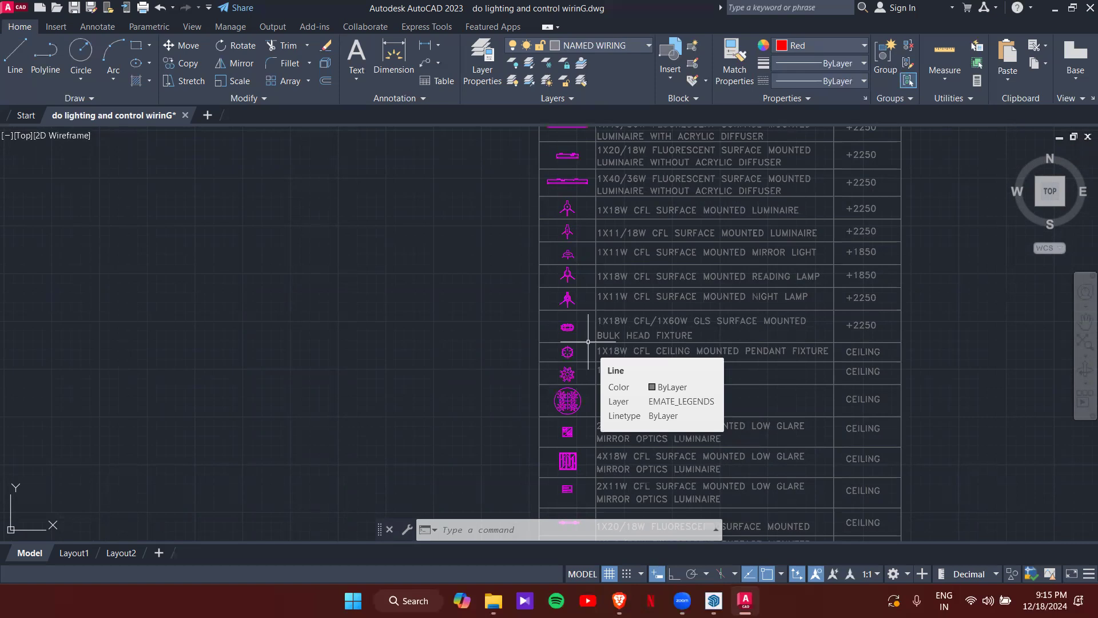
scroll(598, 321, down, 2)
middle_drag(586, 394, 599, 265)
scroll(609, 366, down, 2)
middle_drag(609, 366, 557, 282)
scroll(524, 374, up, 2)
scroll(555, 353, up, 4)
scroll(554, 353, down, 3)
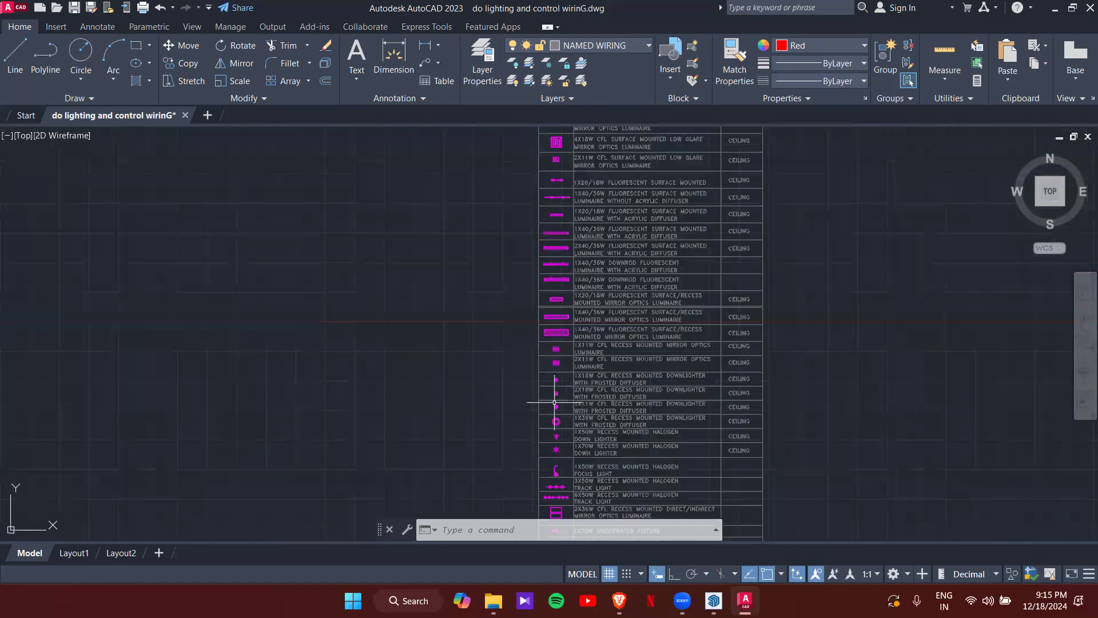
scroll(527, 362, up, 3)
middle_drag(598, 478, 524, 301)
scroll(524, 303, down, 2)
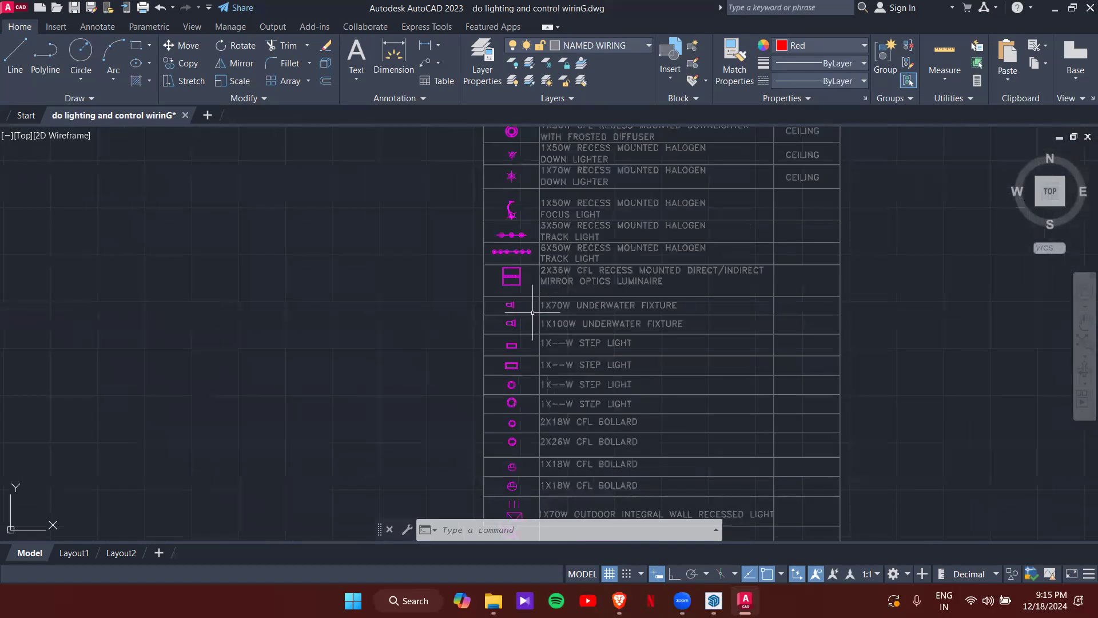
scroll(544, 378, down, 2)
middle_drag(544, 380, 561, 236)
scroll(532, 301, up, 4)
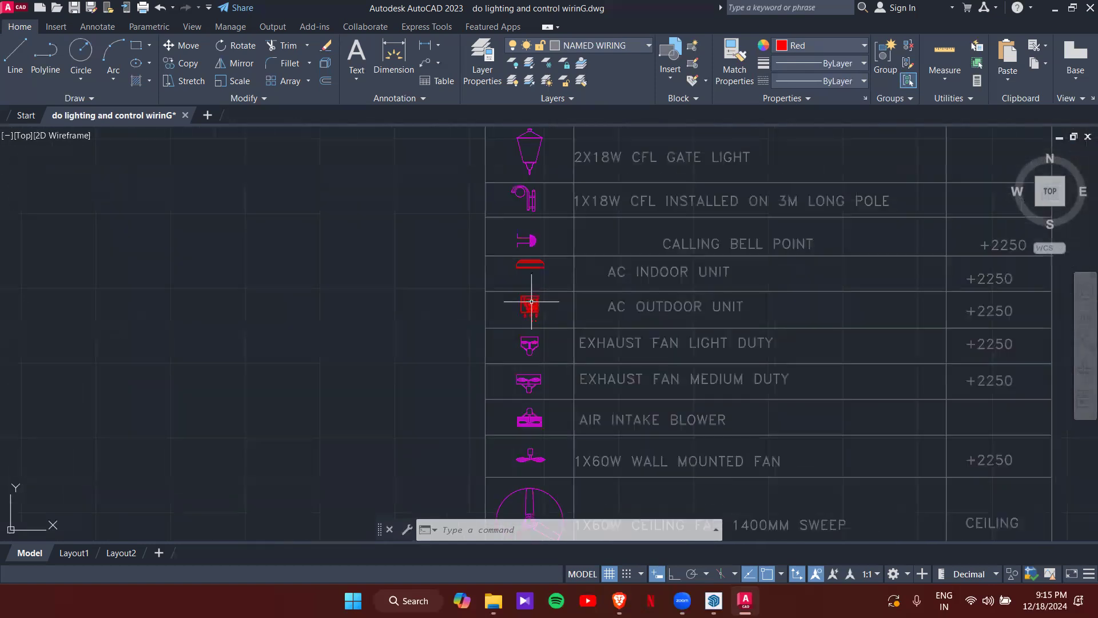
scroll(532, 357, down, 4)
middle_drag(529, 394, 525, 248)
middle_drag(507, 337, 509, 242)
middle_drag(515, 341, 471, 261)
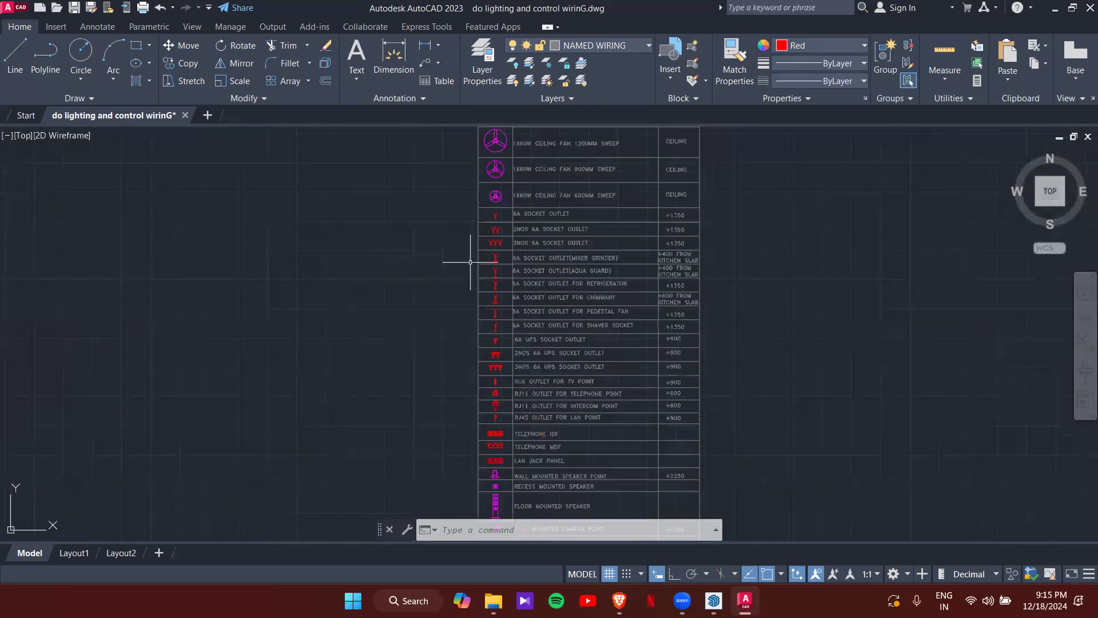
middle_drag(492, 329, 437, 250)
middle_drag(475, 359, 472, 306)
middle_drag(487, 401, 540, 252)
middle_drag(522, 343, 557, 335)
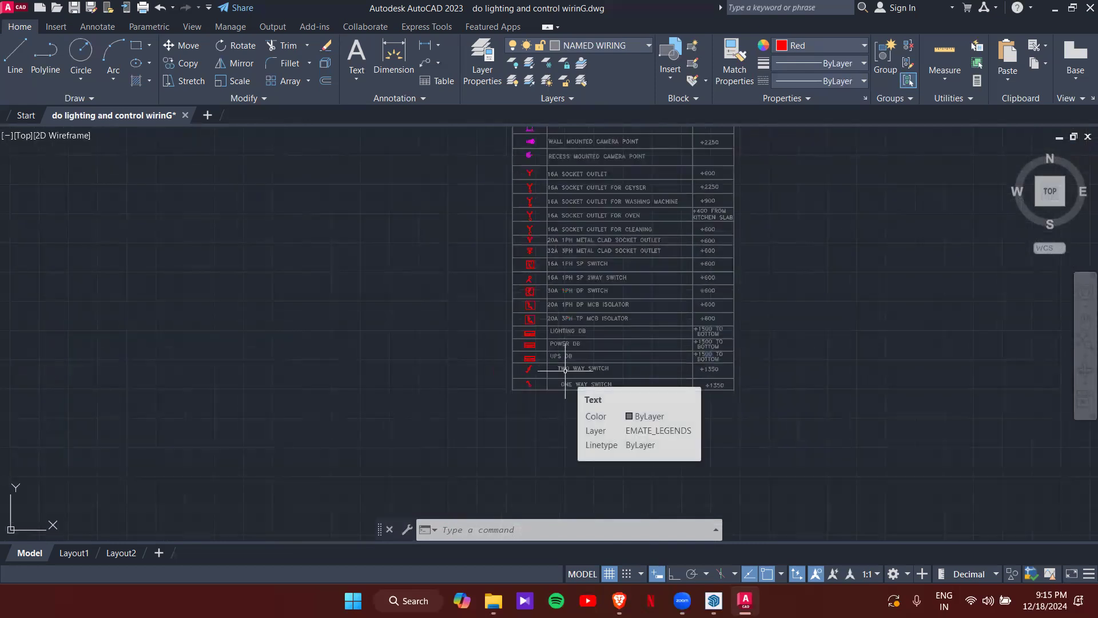
scroll(565, 371, down, 5)
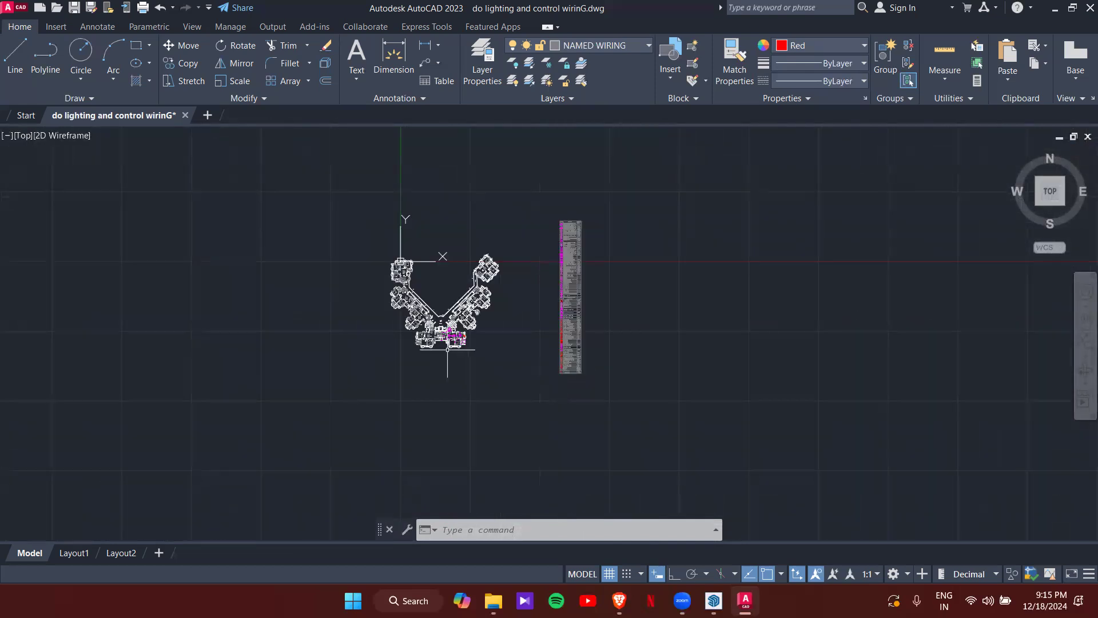
scroll(452, 369, up, 8)
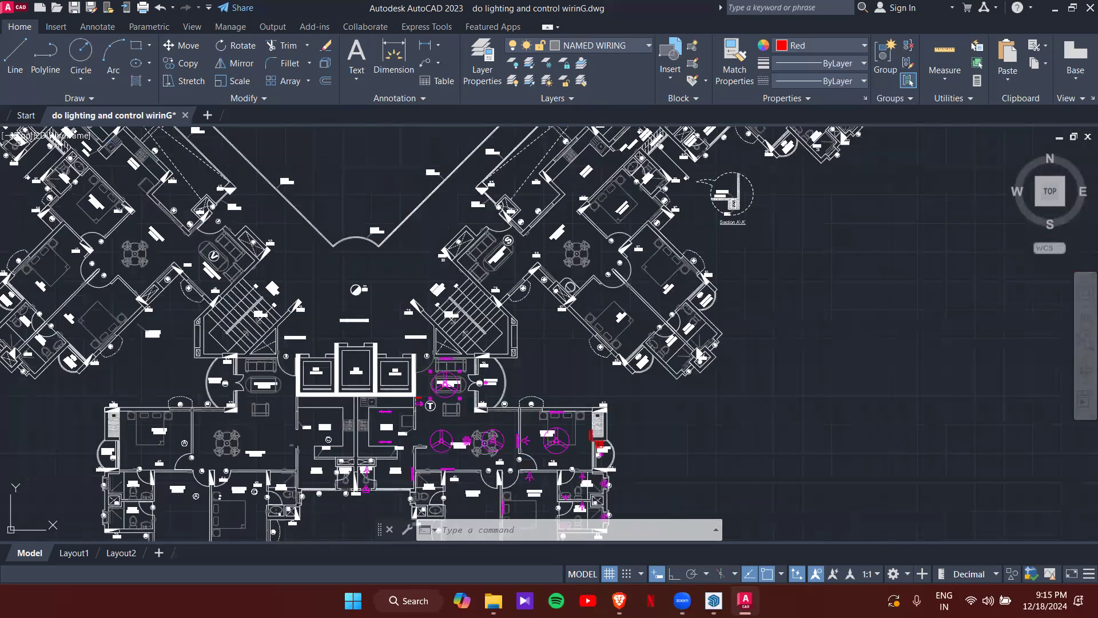
scroll(429, 401, up, 5)
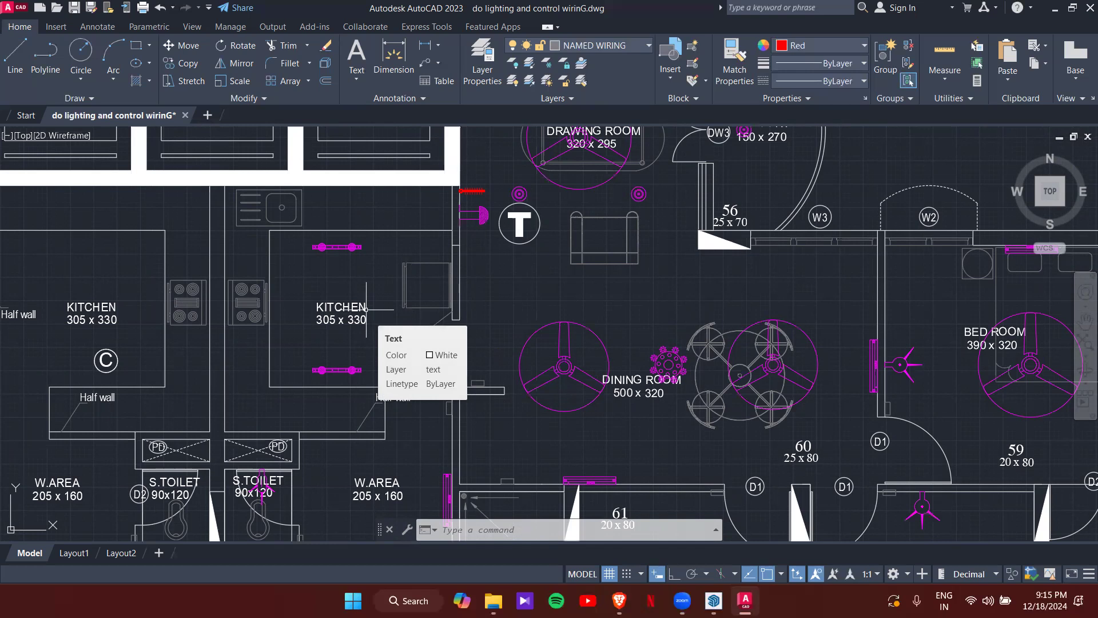
scroll(366, 309, down, 5)
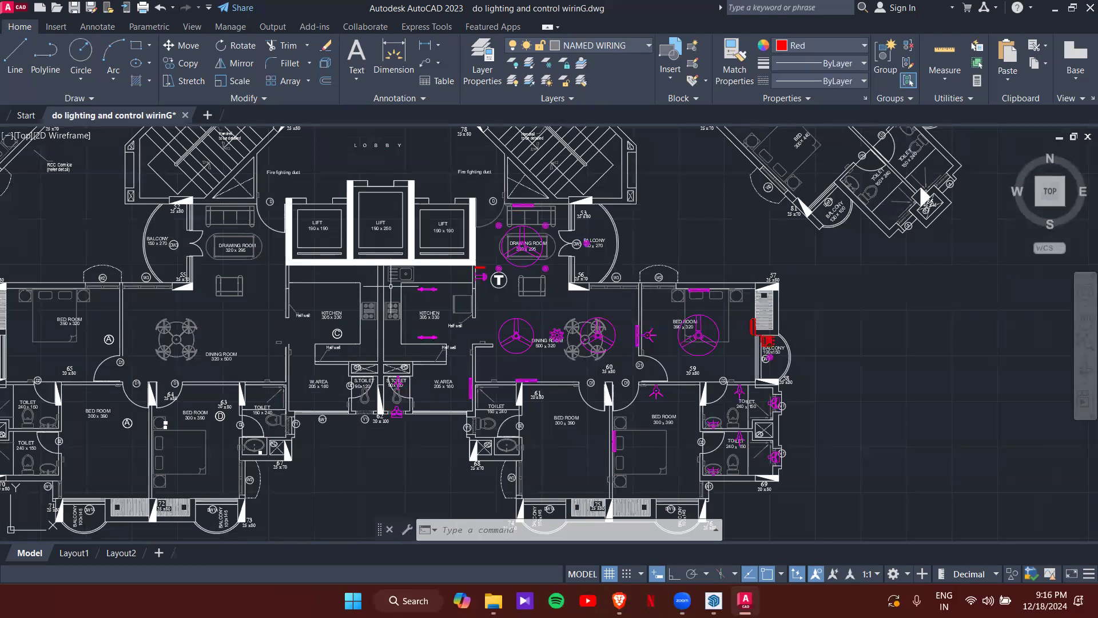
scroll(429, 294, down, 4)
middle_drag(552, 275, 553, 279)
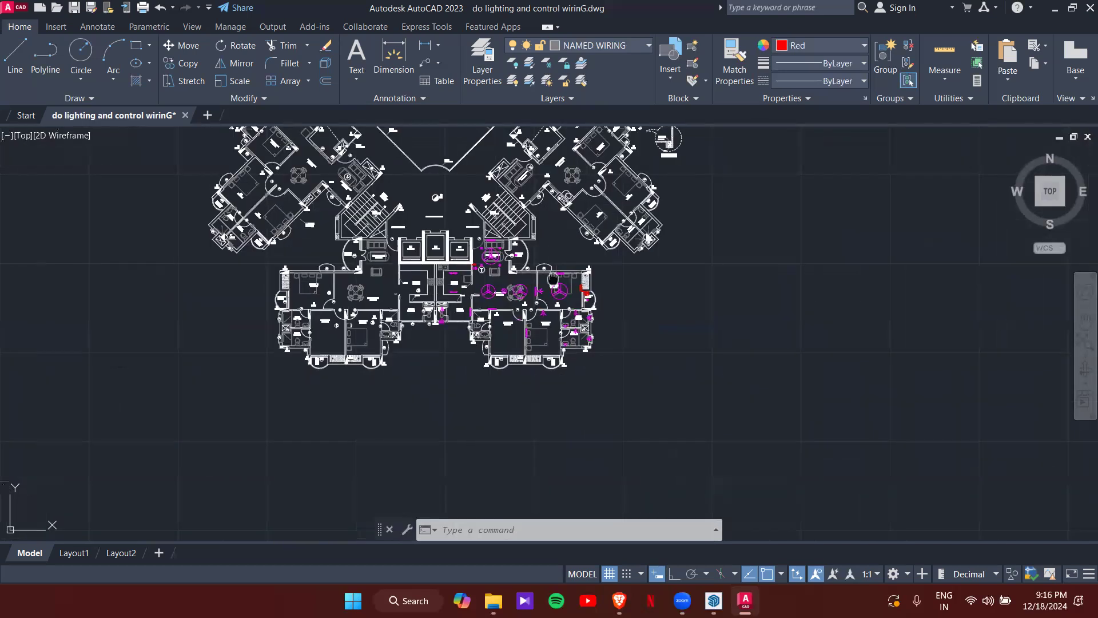
scroll(554, 278, up, 2)
scroll(546, 277, down, 4)
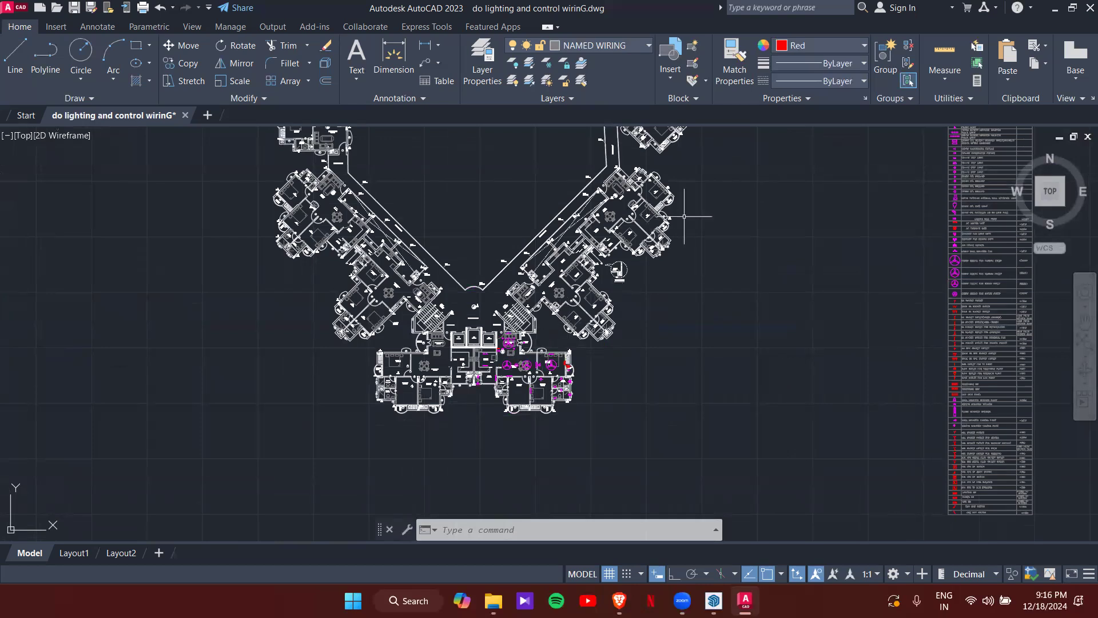
scroll(532, 375, up, 2)
scroll(549, 308, up, 2)
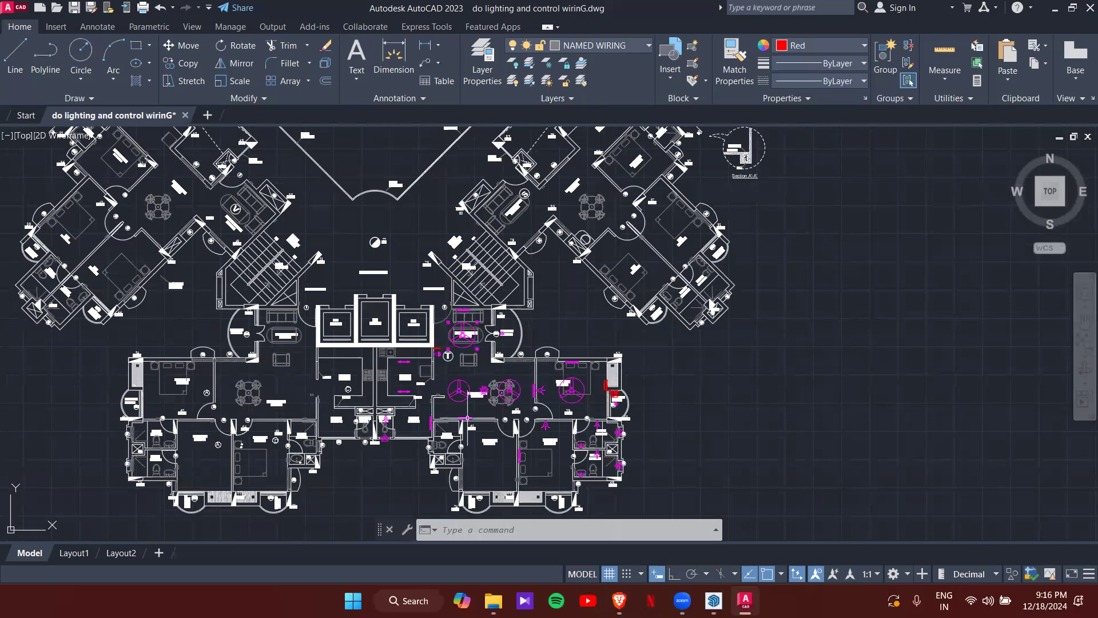
scroll(490, 384, down, 2)
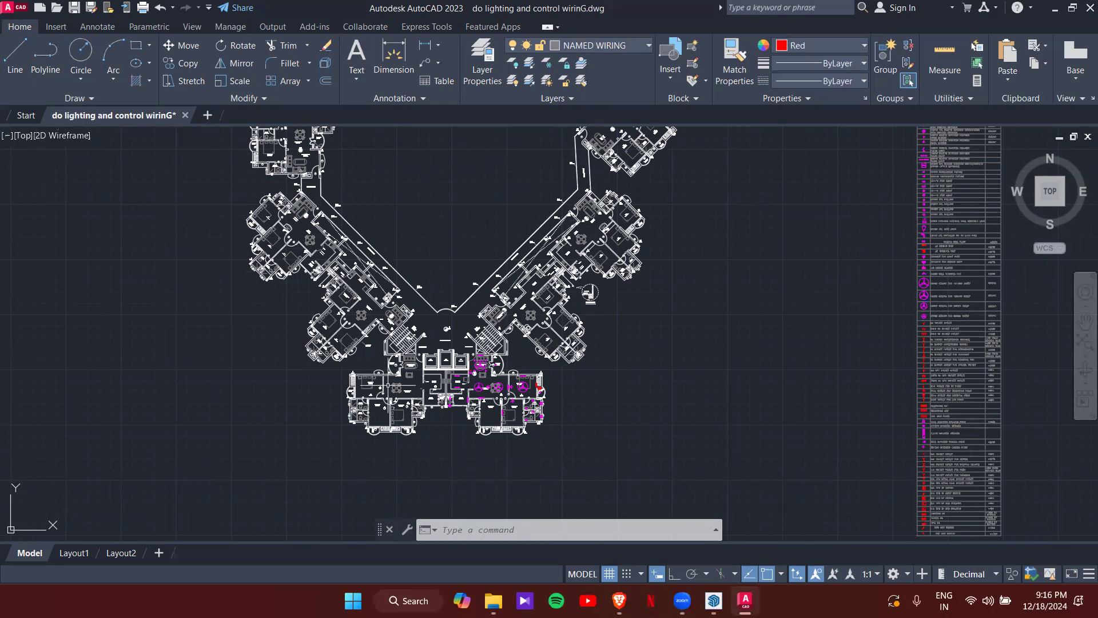
scroll(486, 412, up, 4)
scroll(617, 355, up, 5)
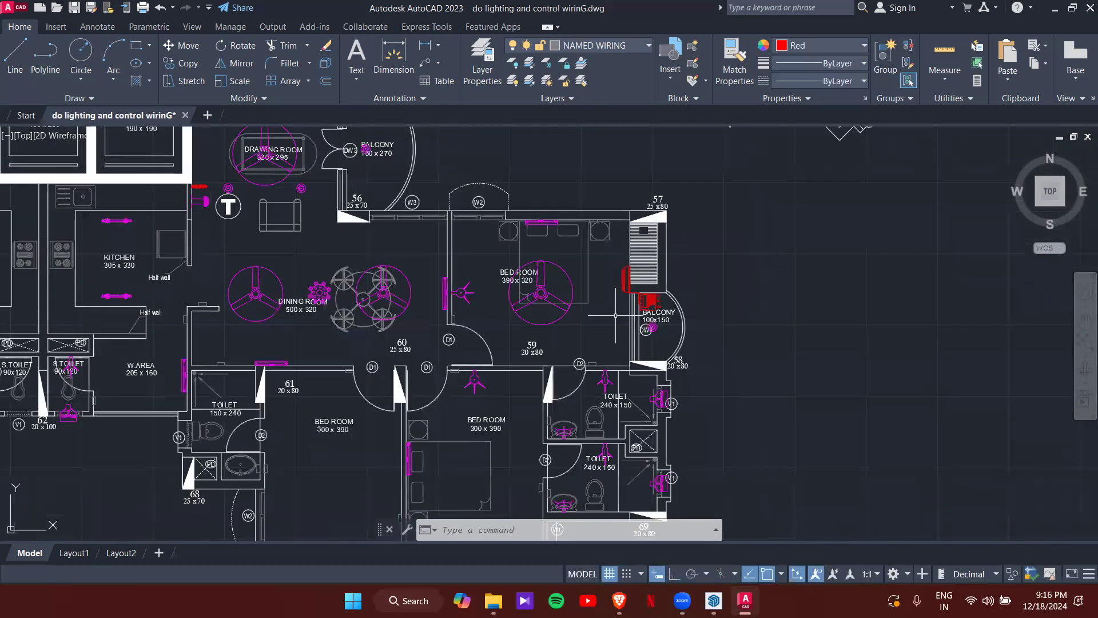